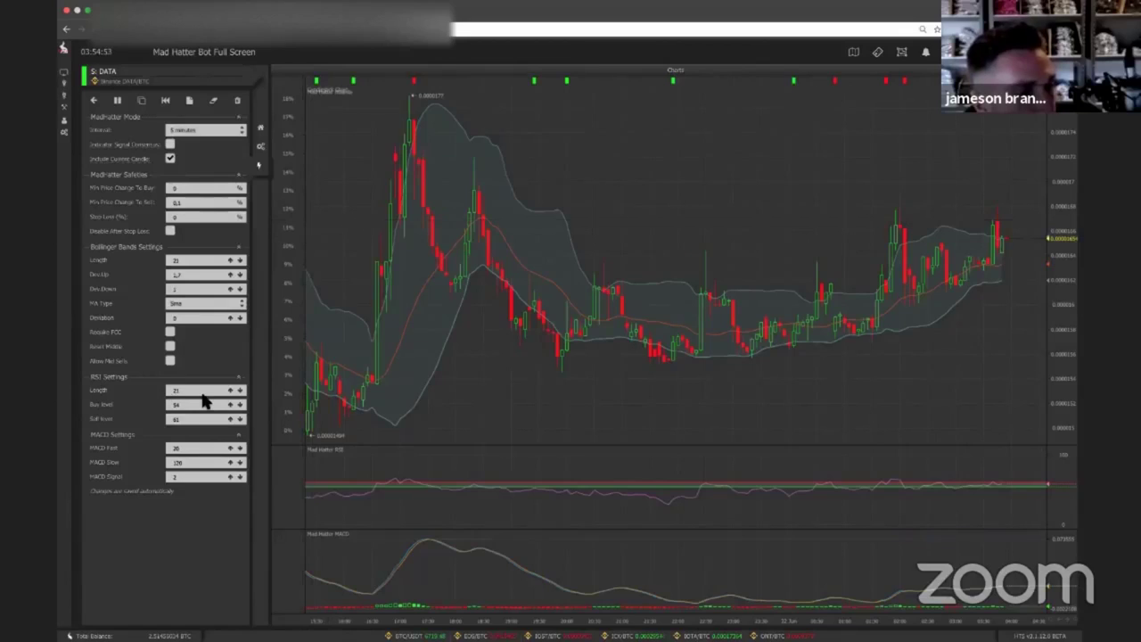
Try a MACD signal of 12 and RSI lengths of 4 and 14, and return the RSI length to 21.
click(168, 476)
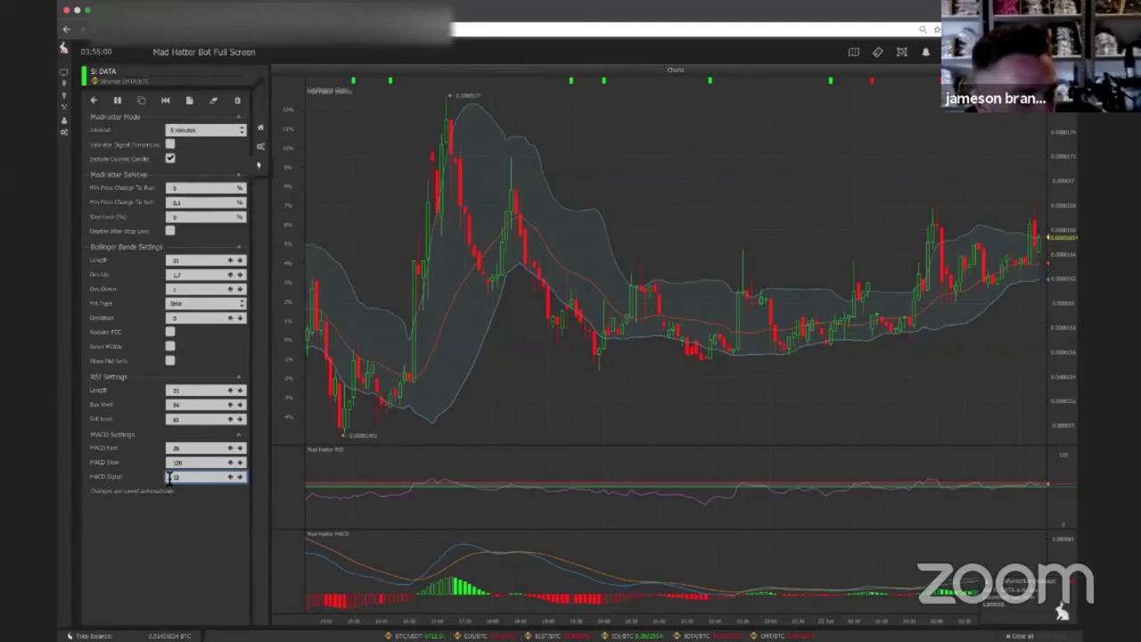
click(184, 392)
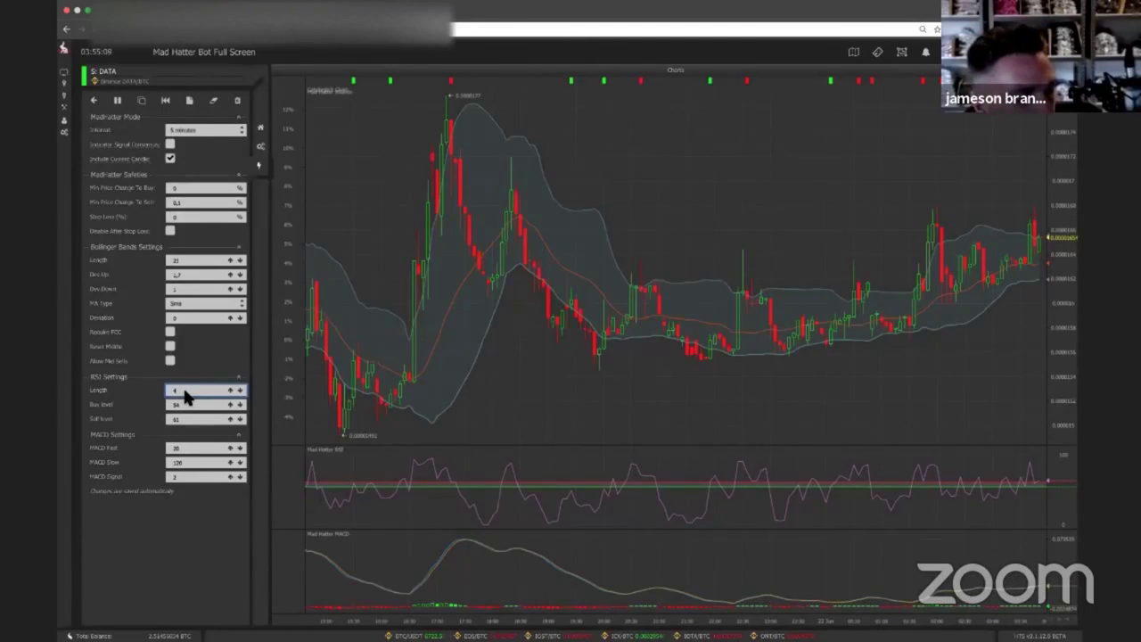
text(14)
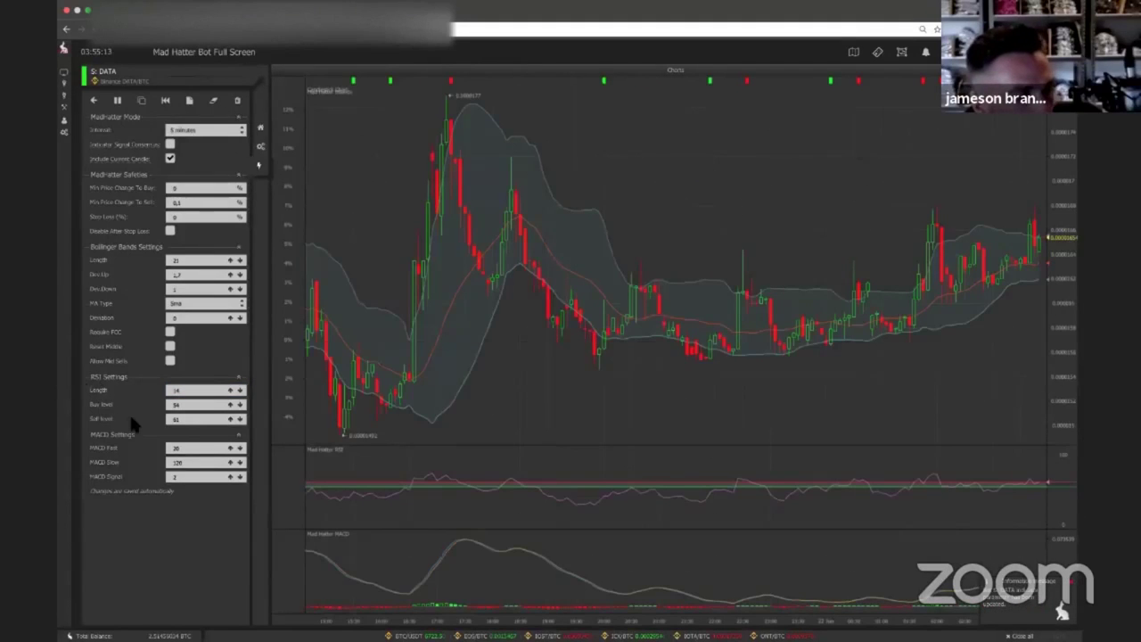
double_click(196, 393)
text(21)
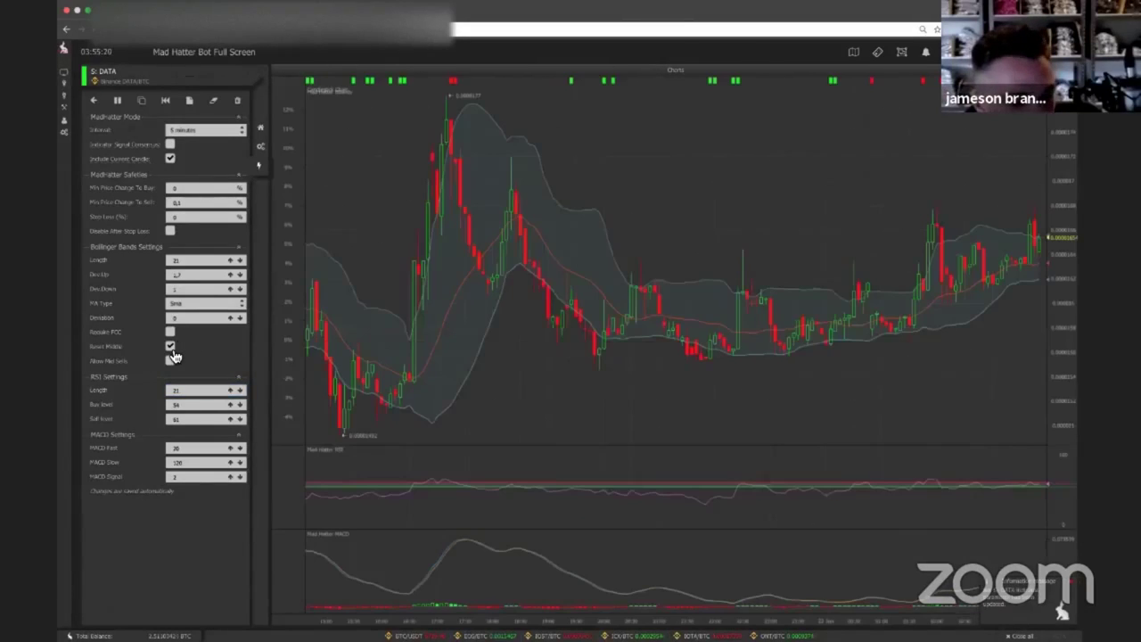
Try the Reset Middle, Allow Mid Sells and Require FCC options one at a time, leaving them all off.
click(171, 360)
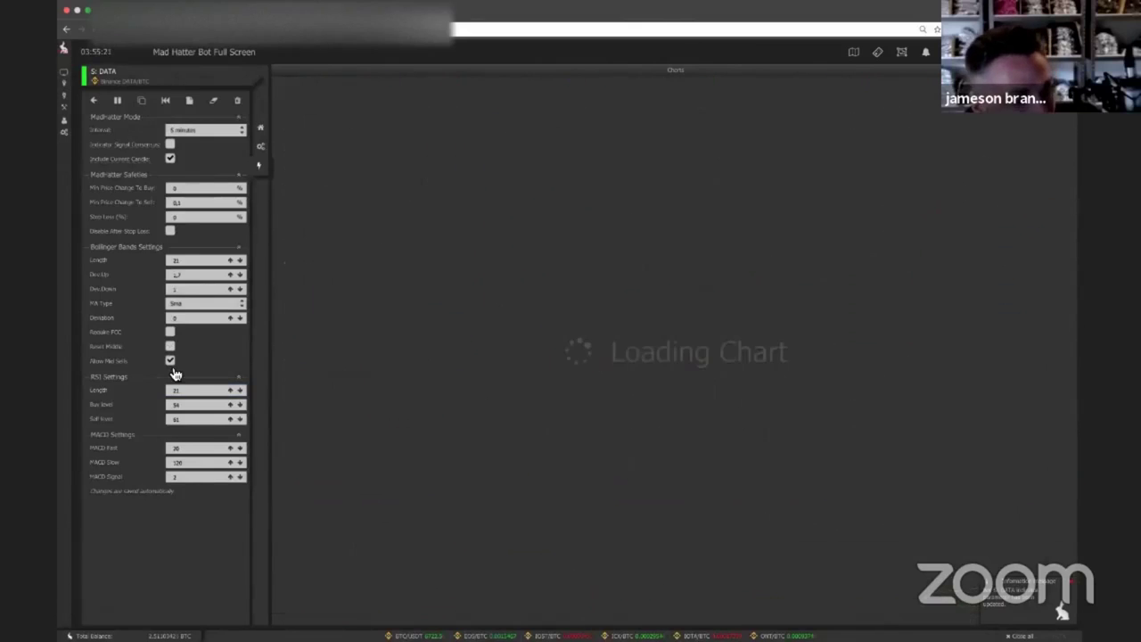
click(172, 360)
click(172, 334)
click(172, 334)
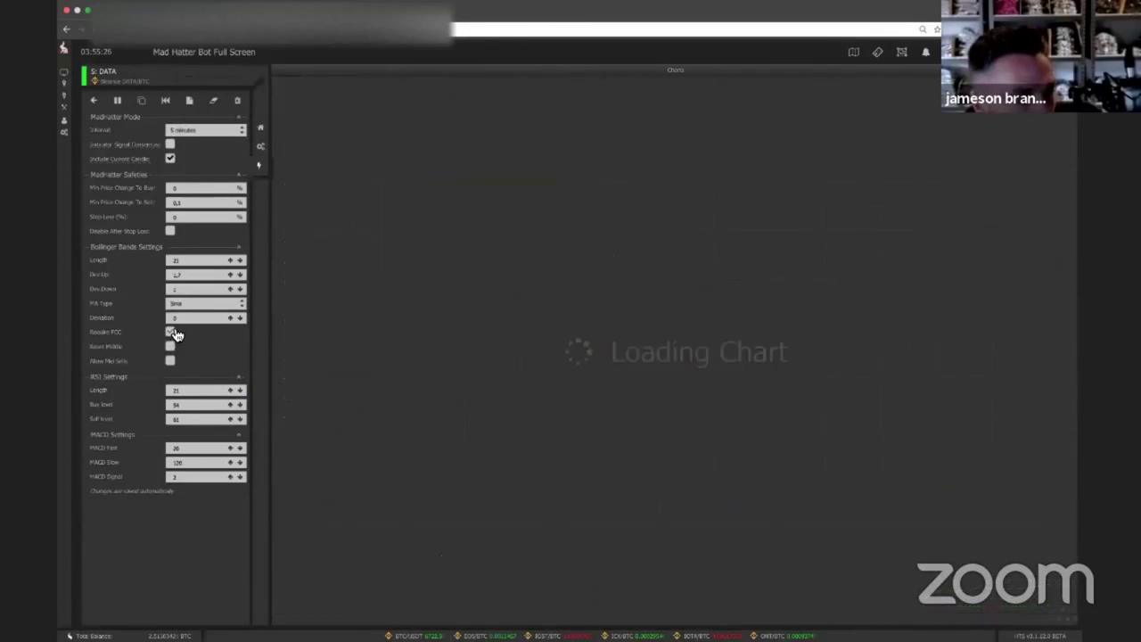
Set the minimum price change to sell to 0 % and enable indicator signal consensus.
click(187, 191)
key(Tab)
key(BackSpace)
text(0)
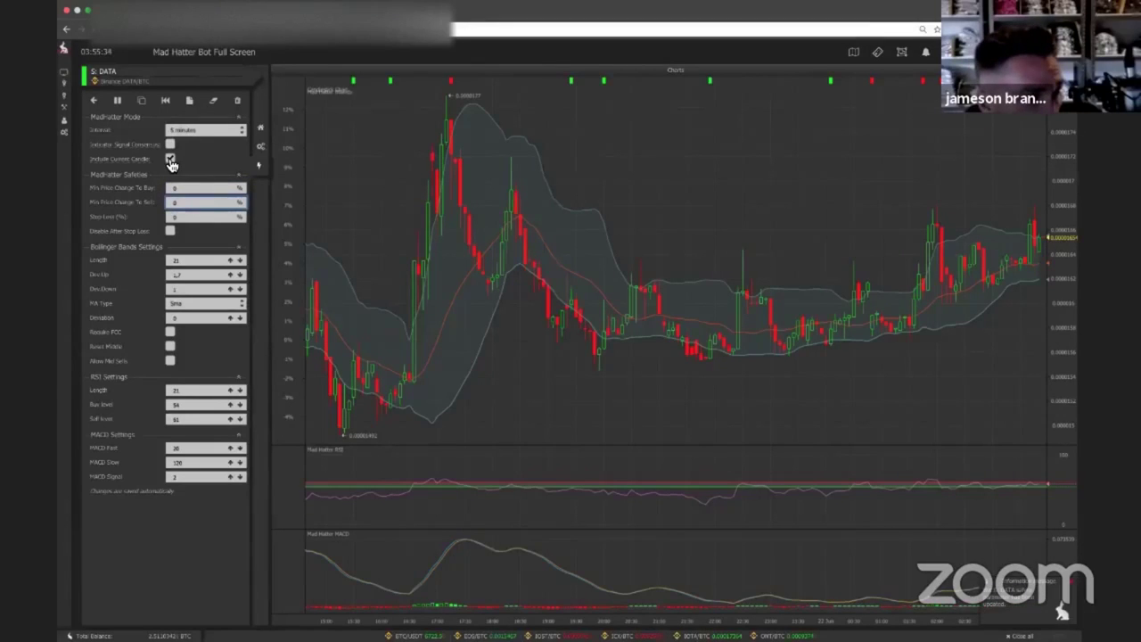
click(173, 148)
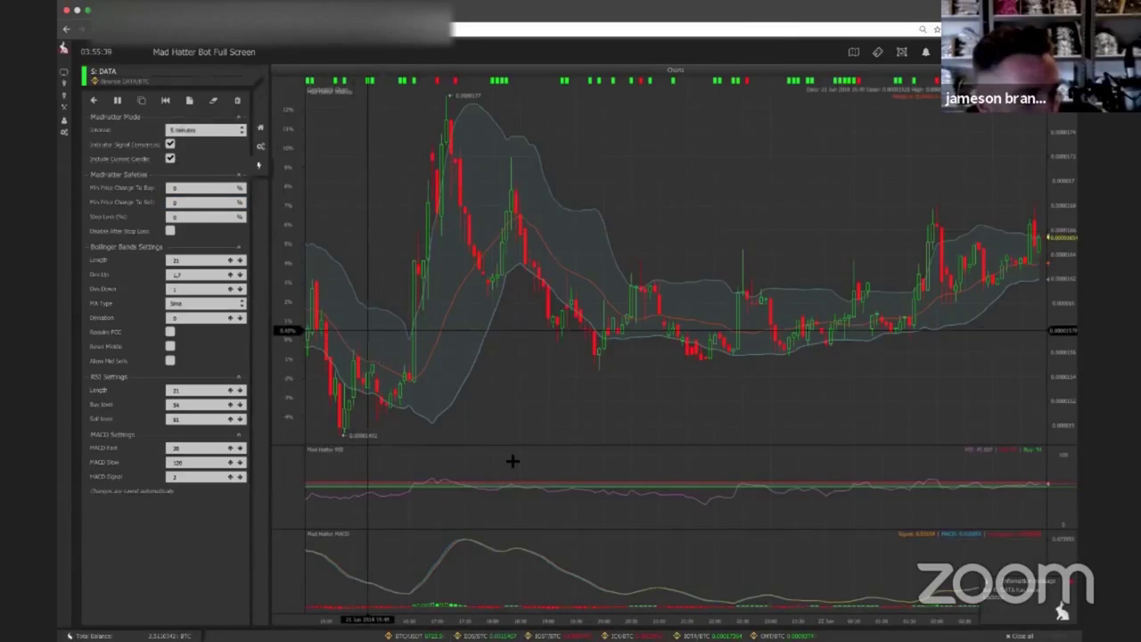
Examine the recent buy and sell signals on the chart and the bot's last executed orders.
drag(522, 418, 427, 311)
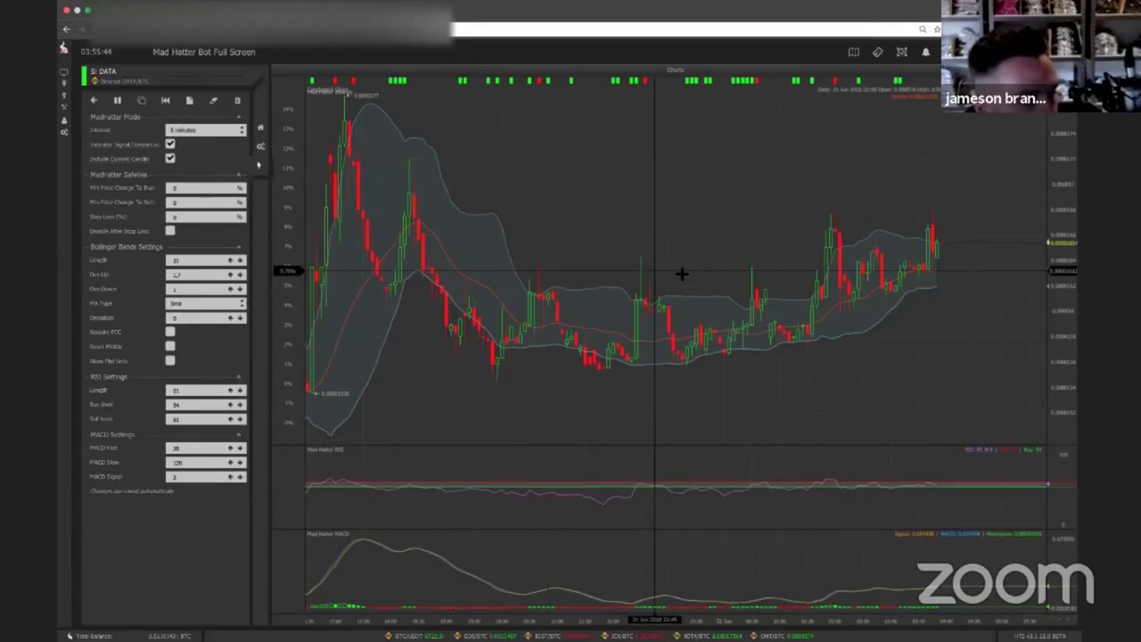
scroll(683, 273, up, 3)
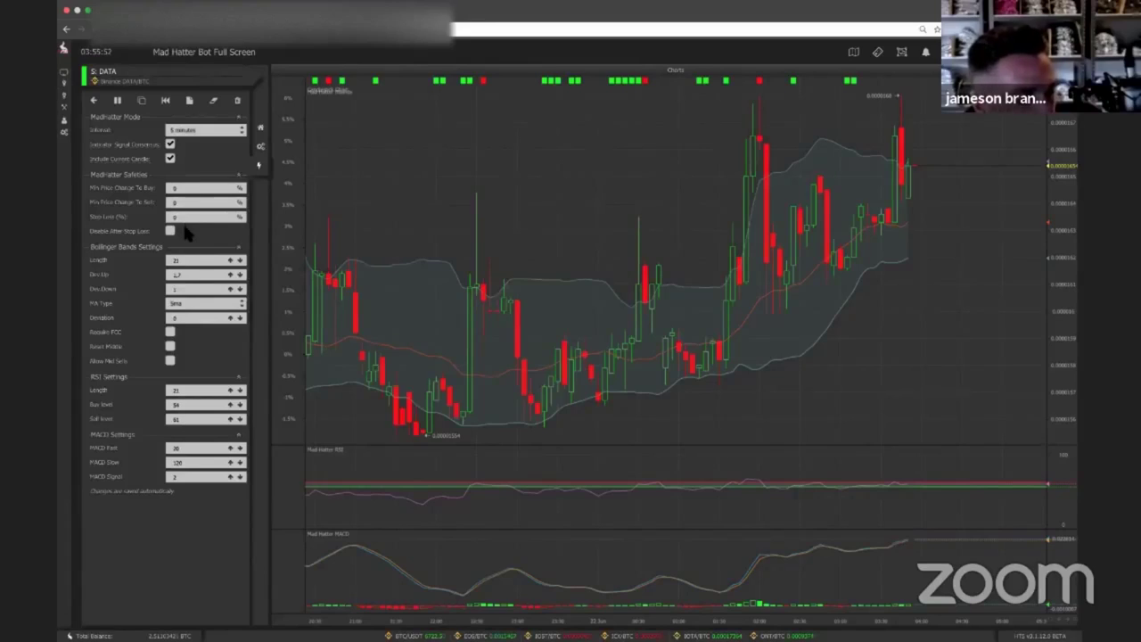
click(263, 139)
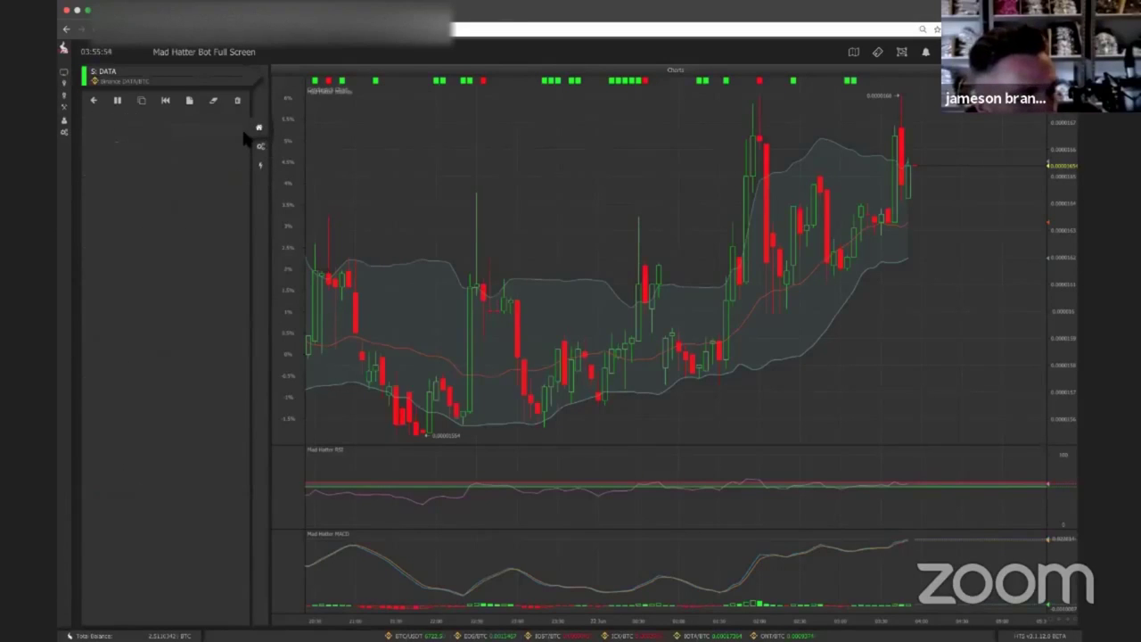
click(188, 104)
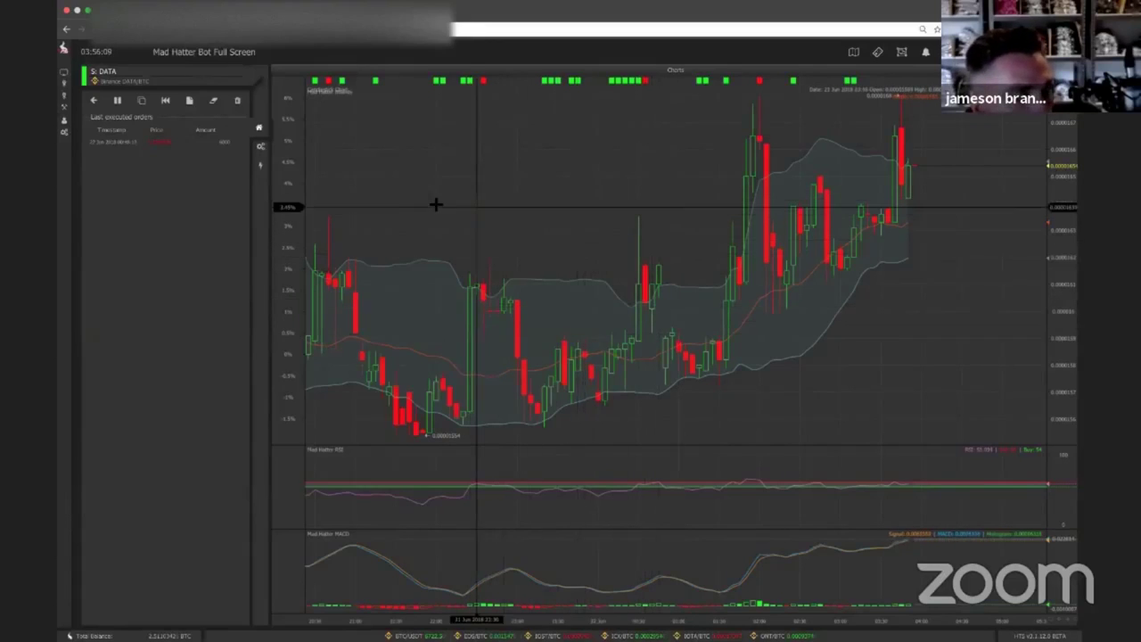
click(93, 101)
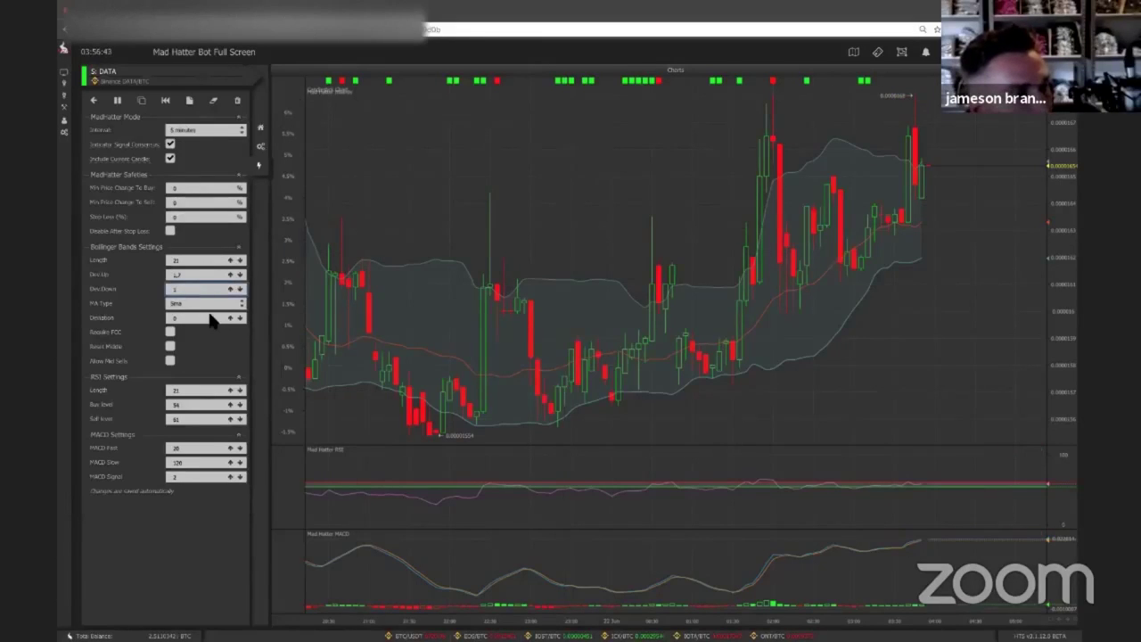
Try Bollinger Bands Dev Down values of 0.00001, 1.2, 1.5 and 1.8.
text(0)
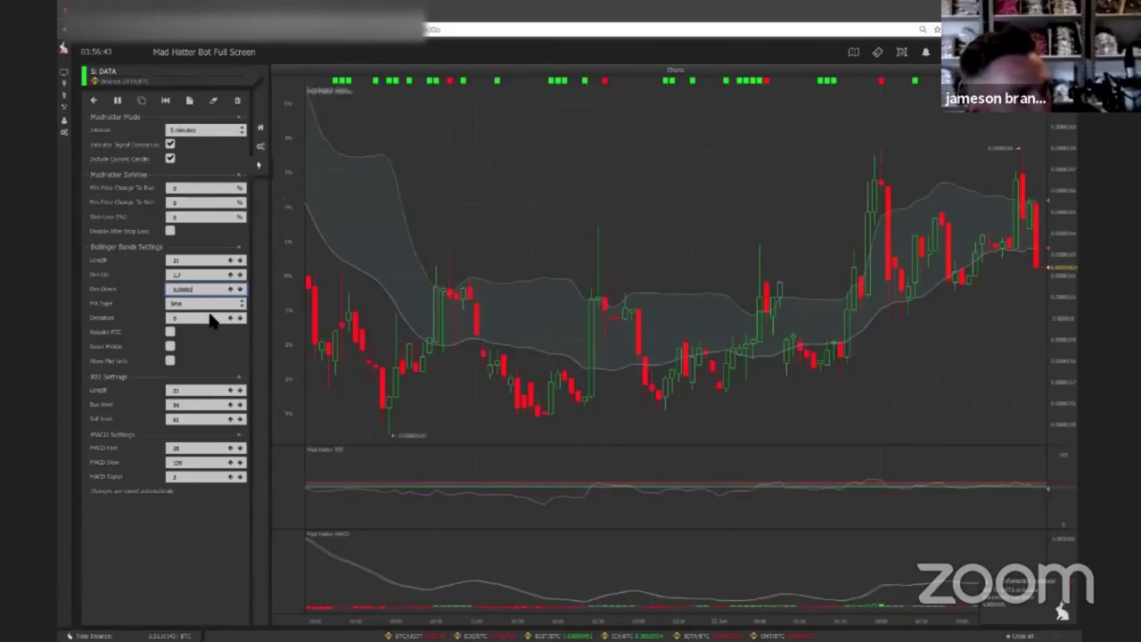
key(ctrl+a)
text(2,2)
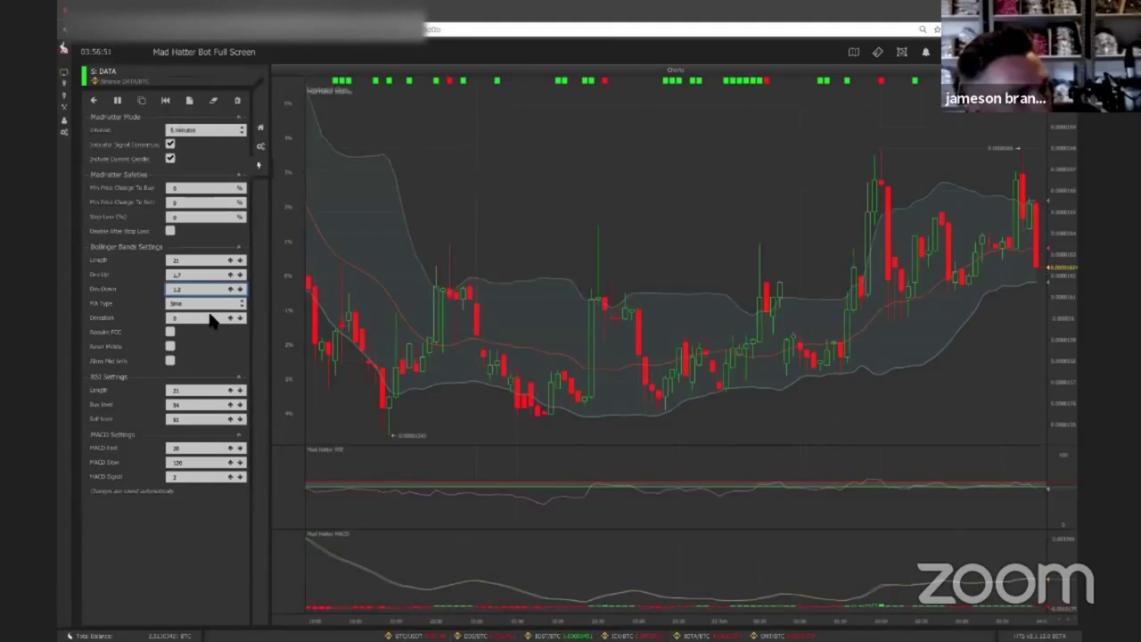
key(BackSpace)
text(5)
key(BackSpace)
text(8)
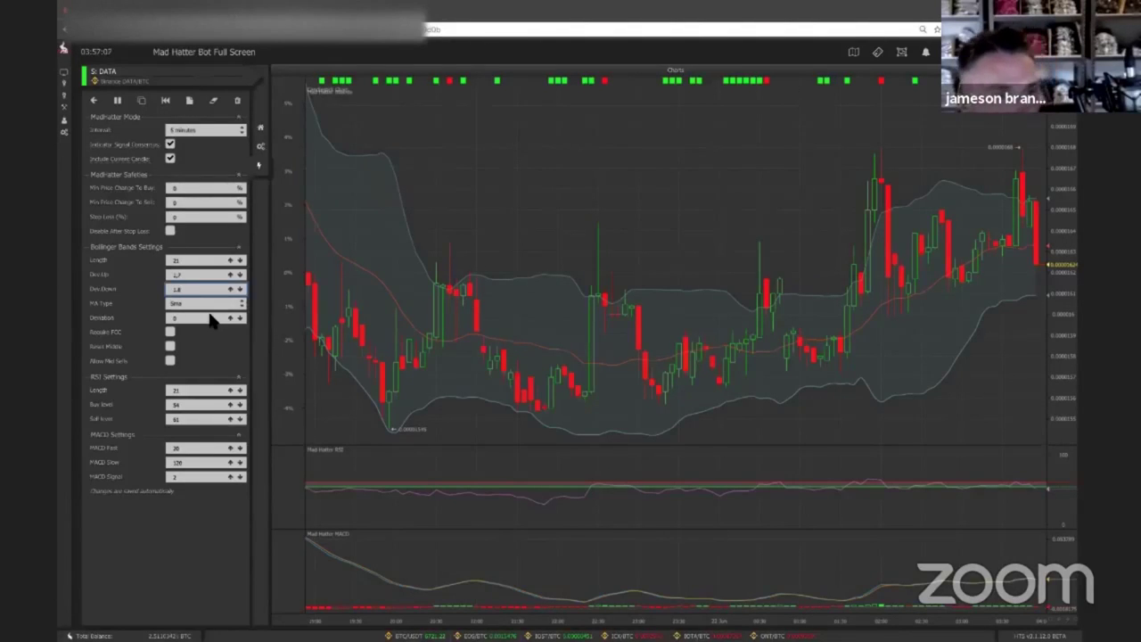
Compare Bollinger Bands Dev Down values of 1, 2 and 0.5 on the chart.
key(BackSpace)
text(2)
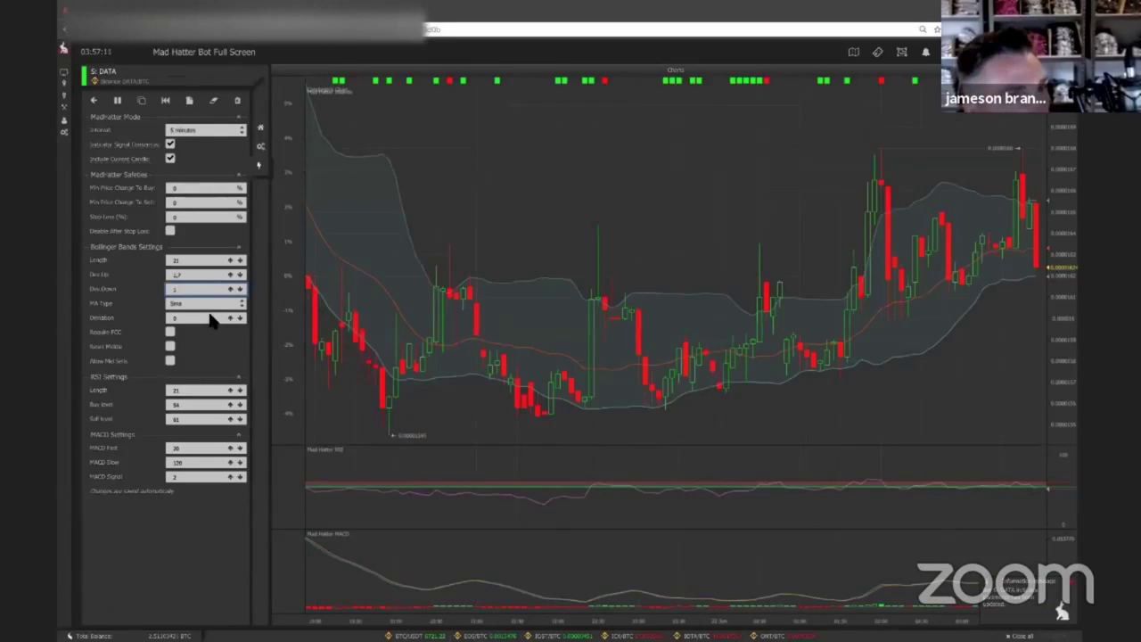
key(Up)
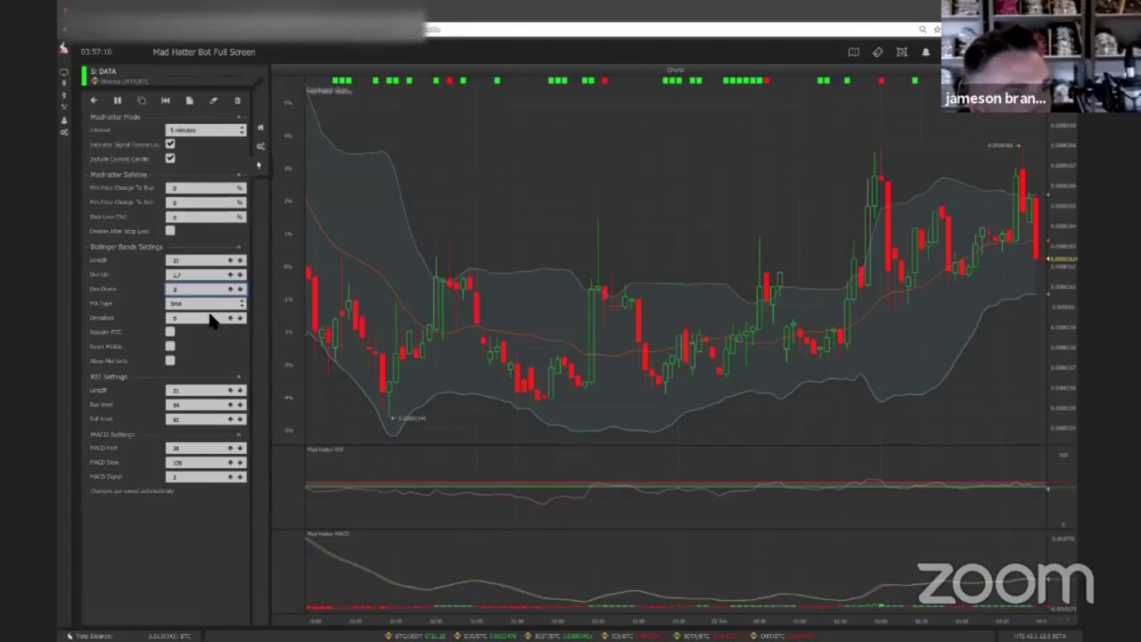
scroll(552, 302, down, 3)
scroll(551, 302, down, 4)
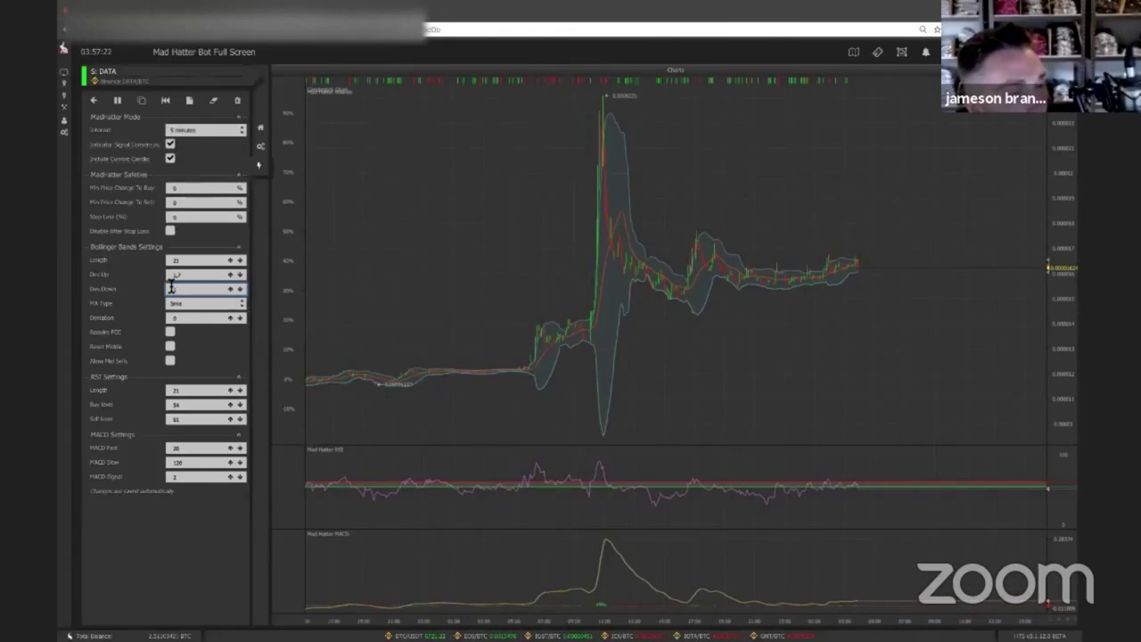
text(2)
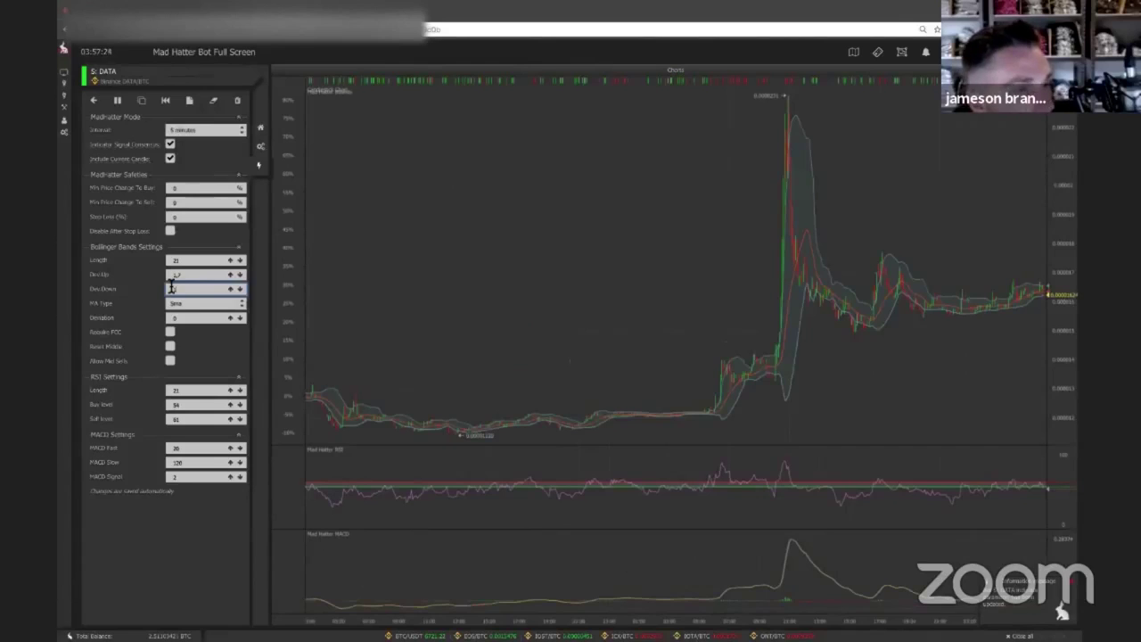
text(.5)
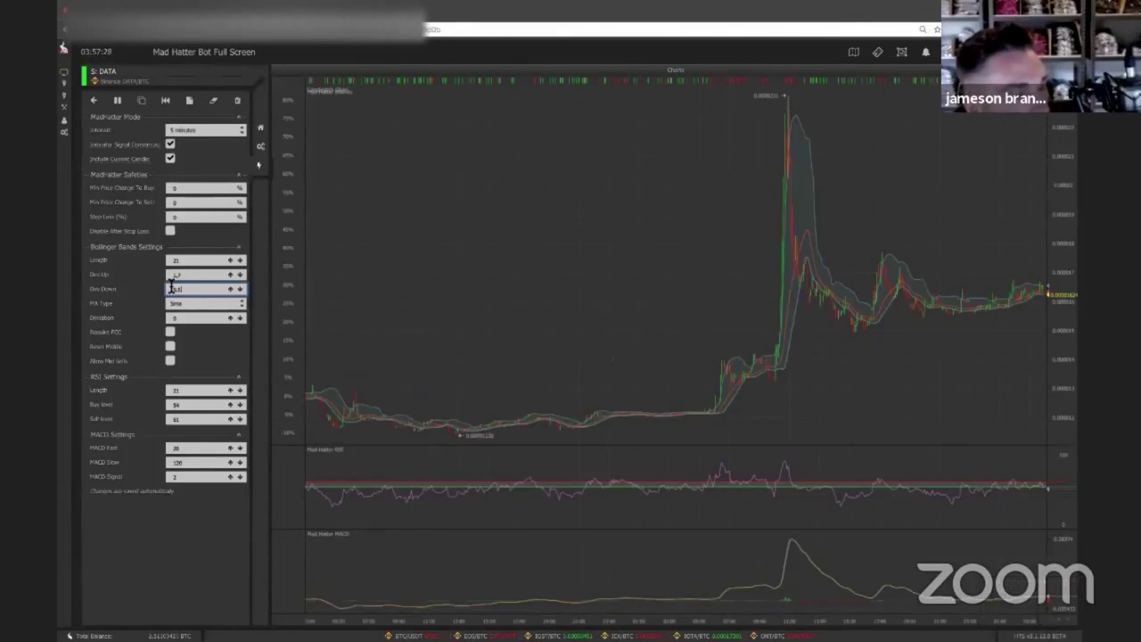
Set the RSI buy level to 11 and the Bollinger Bands Dev Down to 1.
click(192, 406)
text(21)
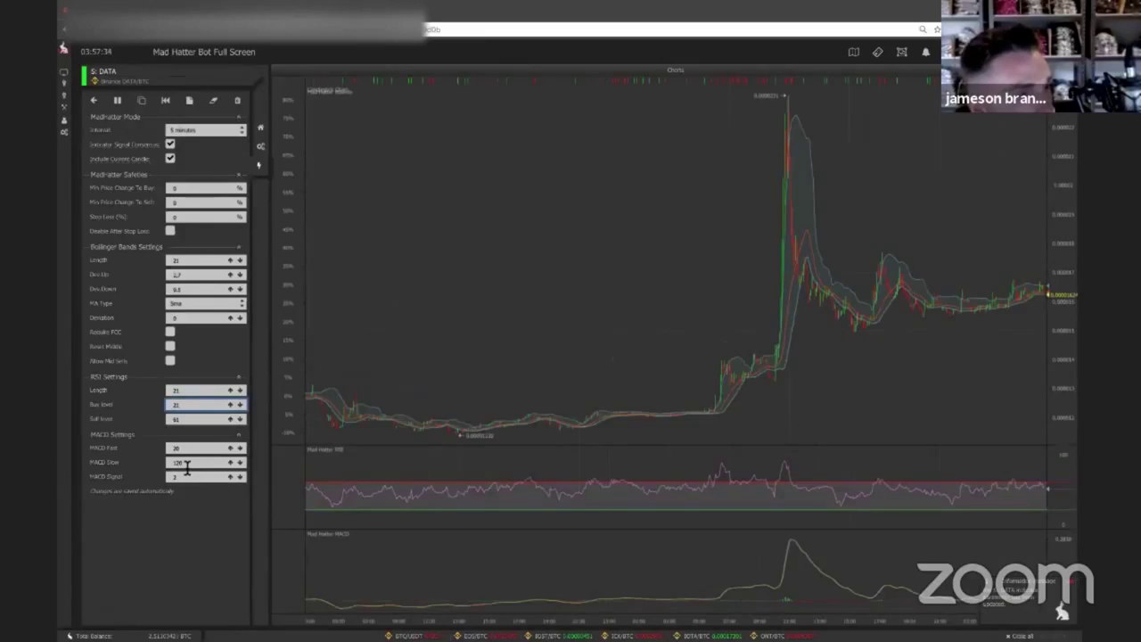
text(10)
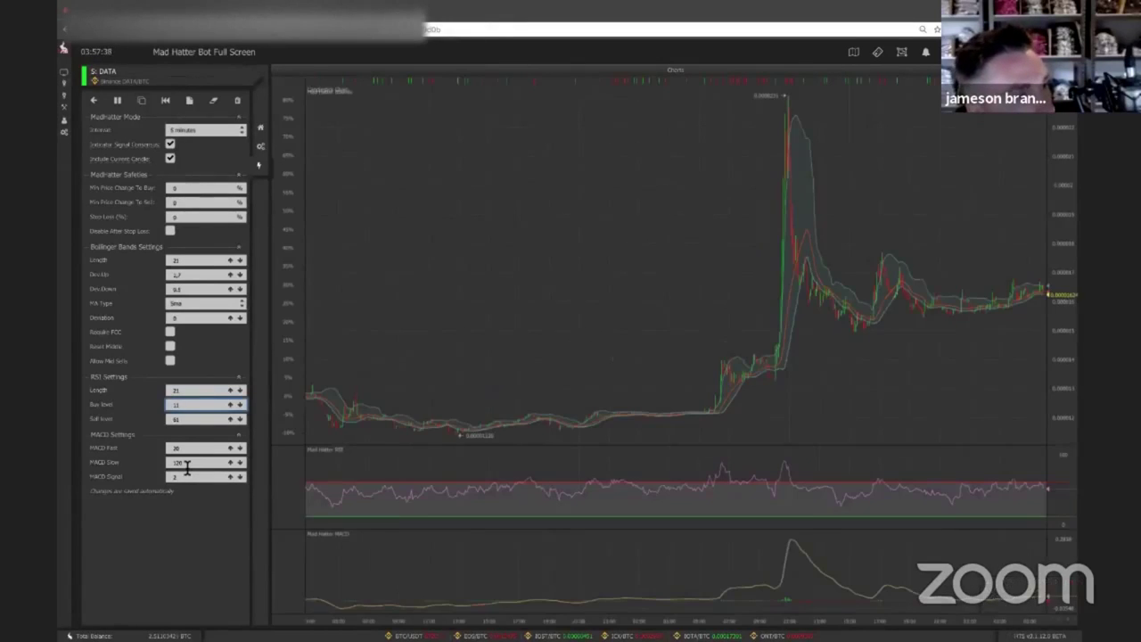
click(189, 289)
text(2)
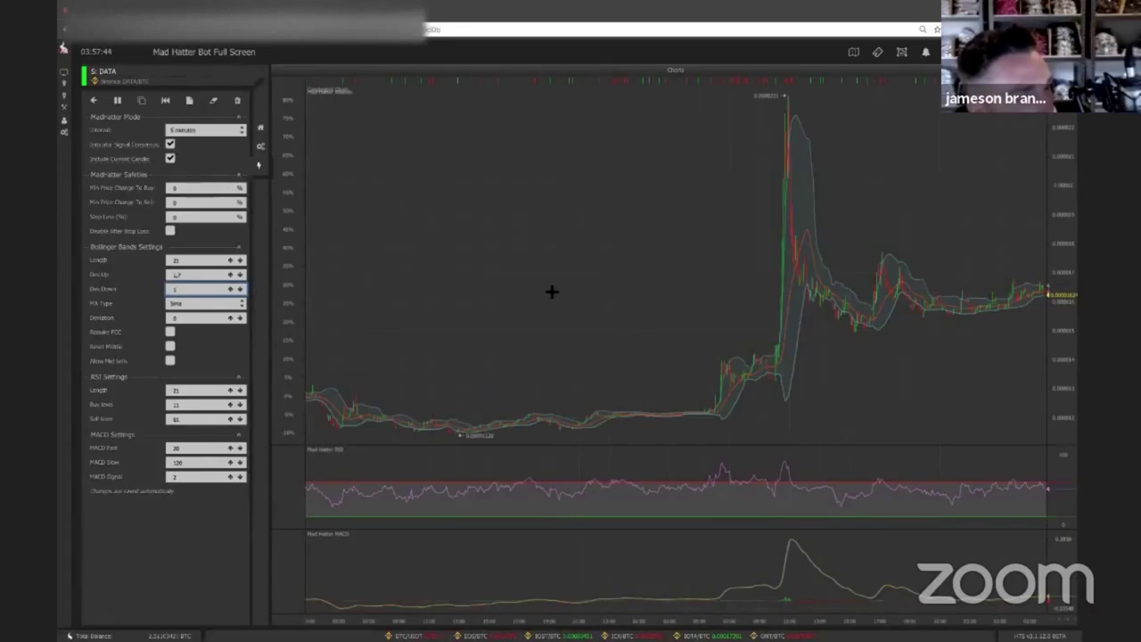
Compare RSI lengths of 6, 9 and 21 on the chart, and set the RSI length to 19.
scroll(669, 241, up, 3)
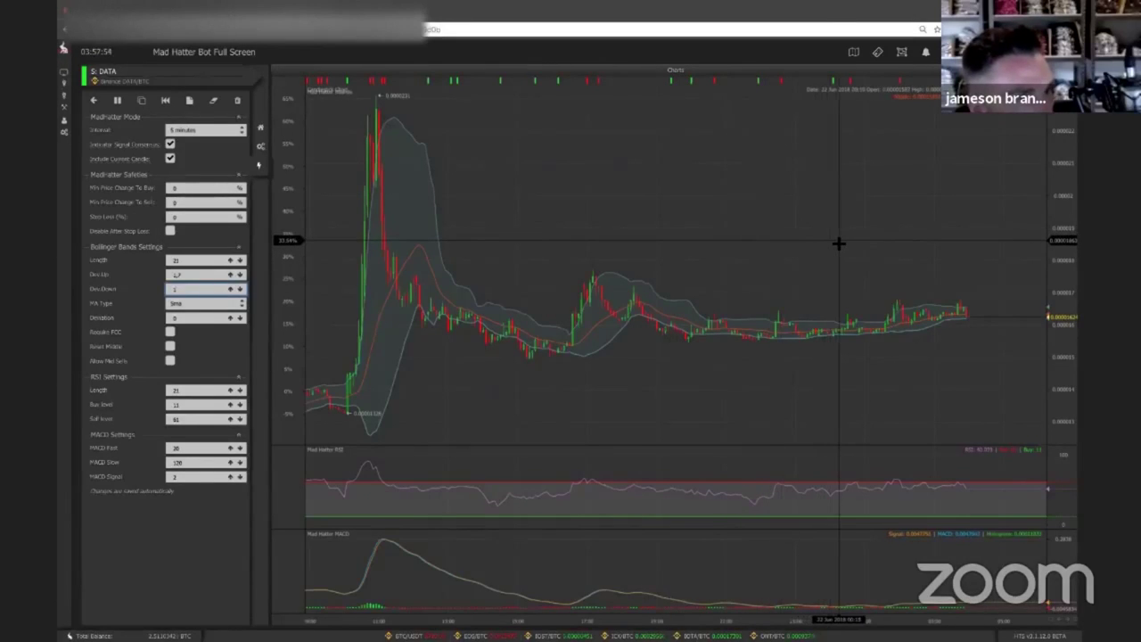
click(178, 390)
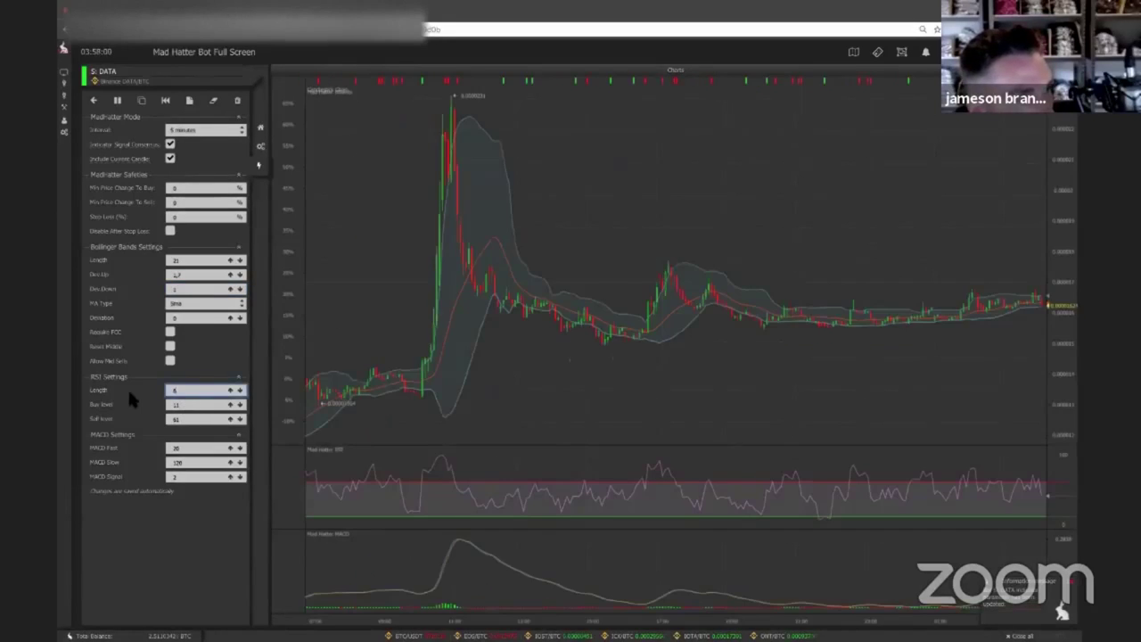
key(BackSpace)
text(9)
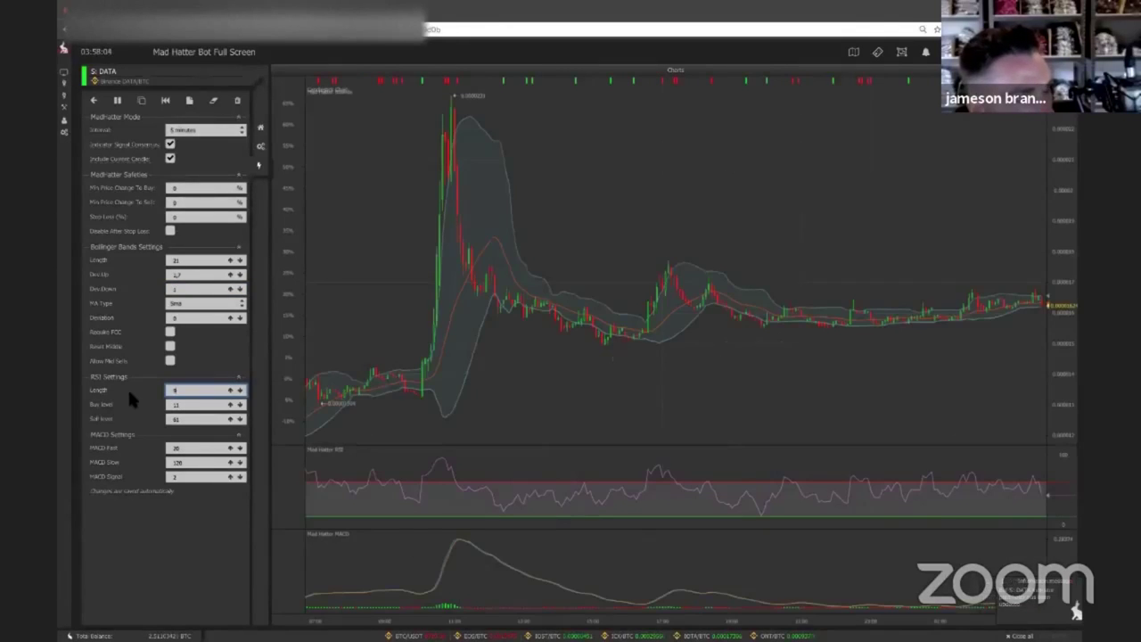
key(BackSpace)
text(21)
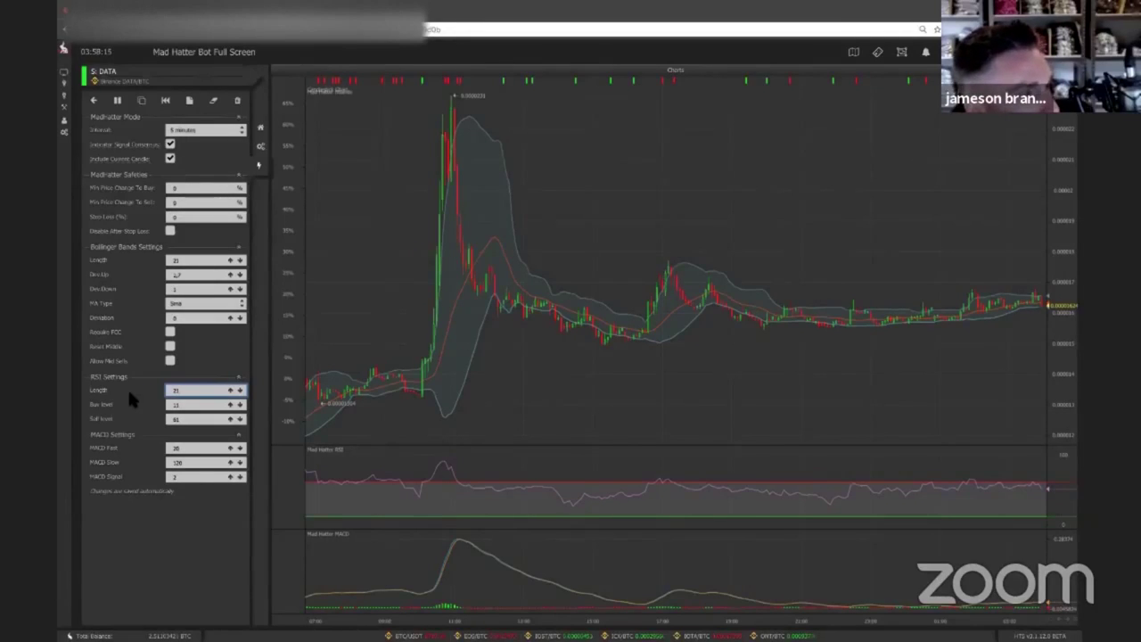
key(Down)
key(Down)
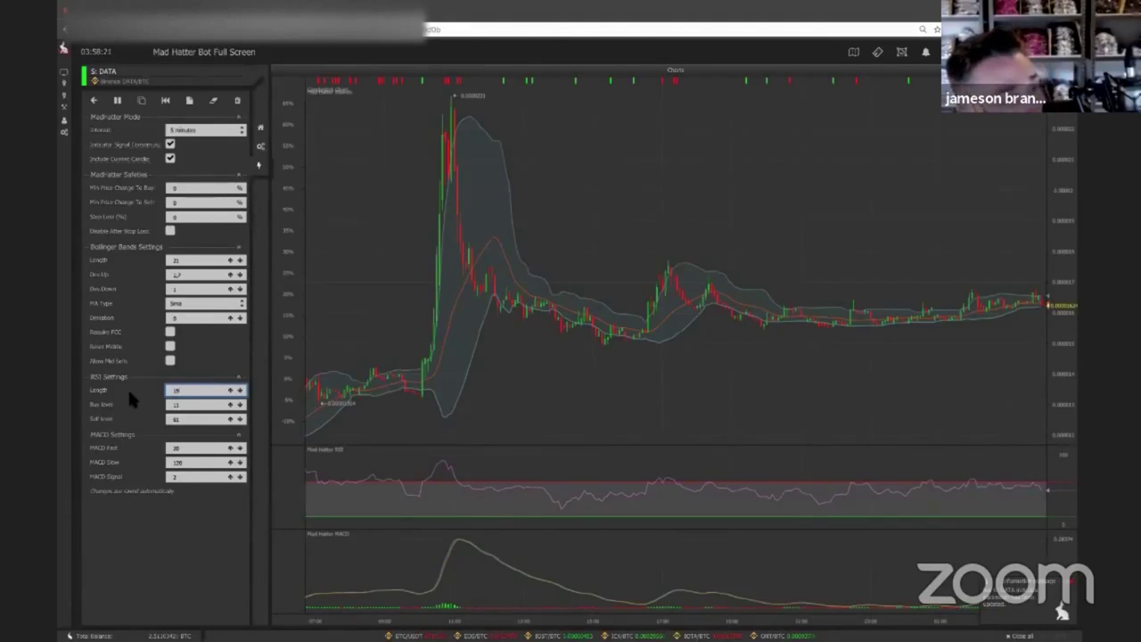
Try RSI buy levels of 18 and 22, and return the buy level to 11.
key(Tab)
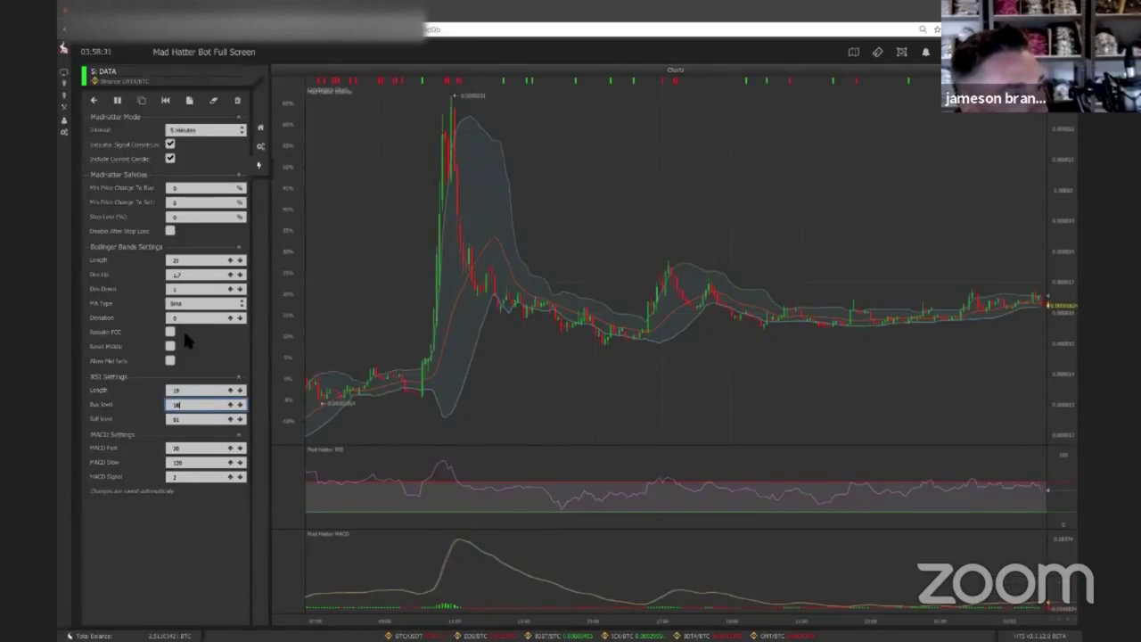
text(22)
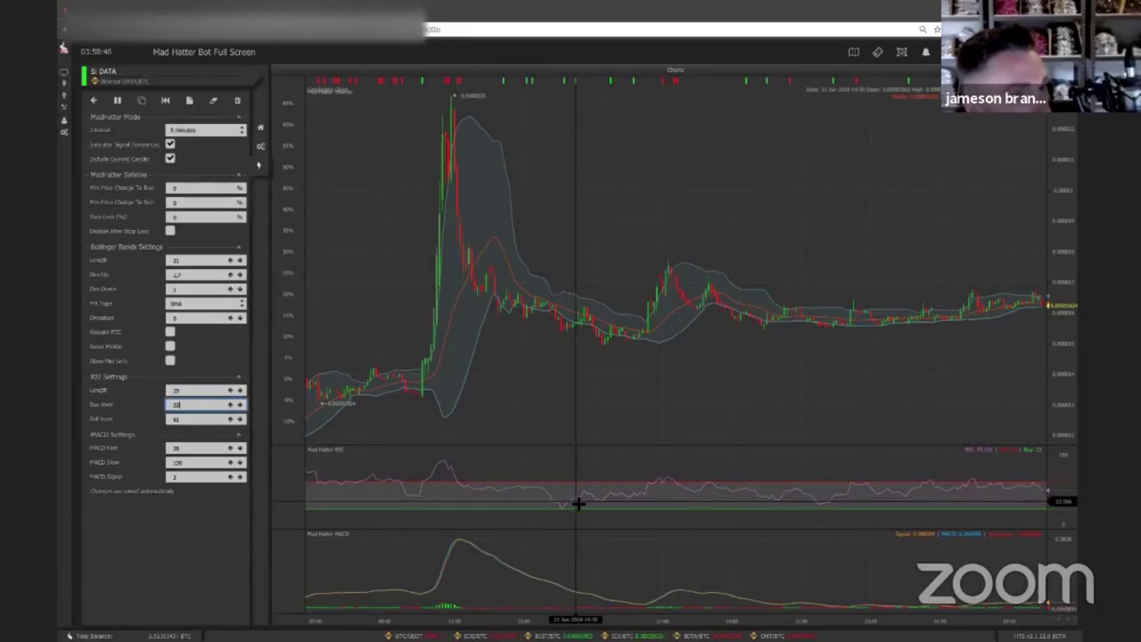
click(210, 411)
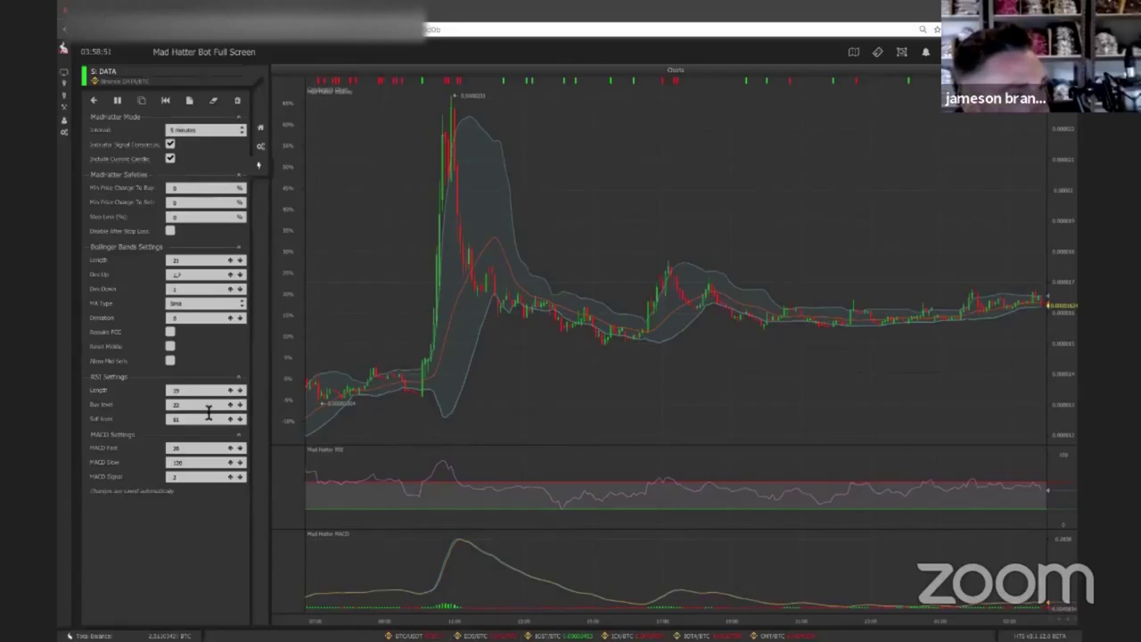
mouse_move(78, 415)
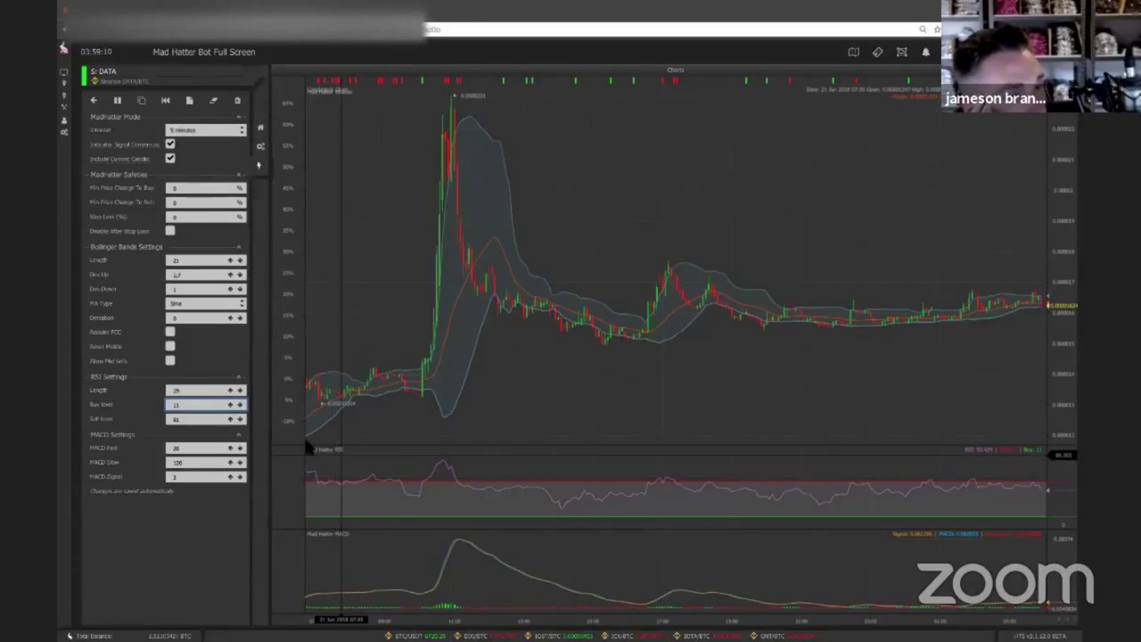
Set the Bollinger Bands Dev Up to 1, keeping the band length at 21.
click(184, 260)
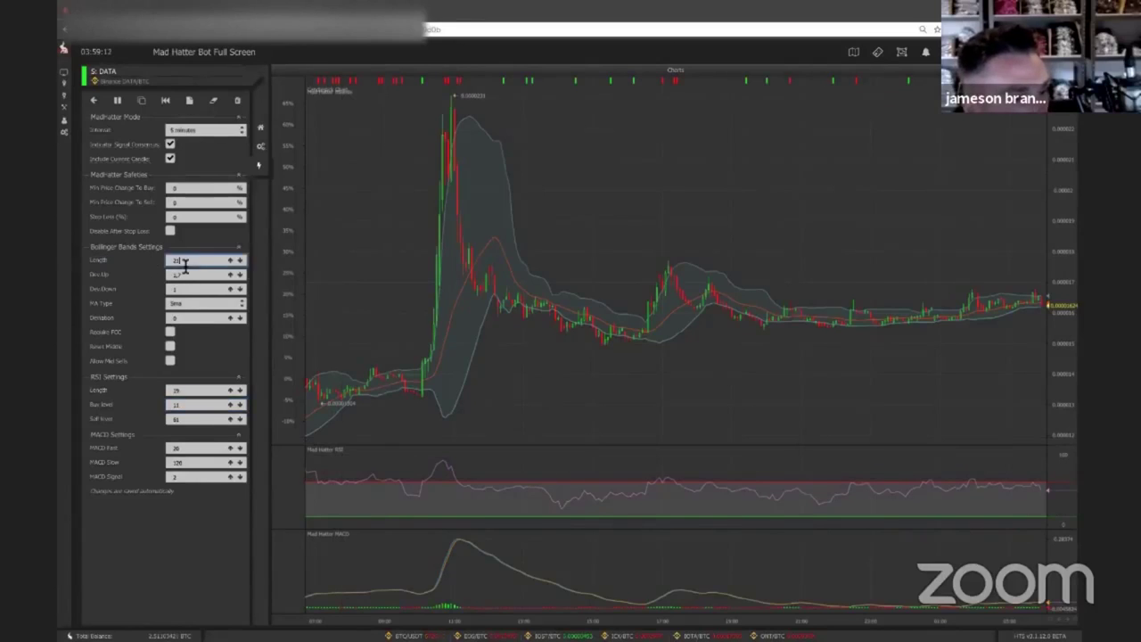
click(190, 275)
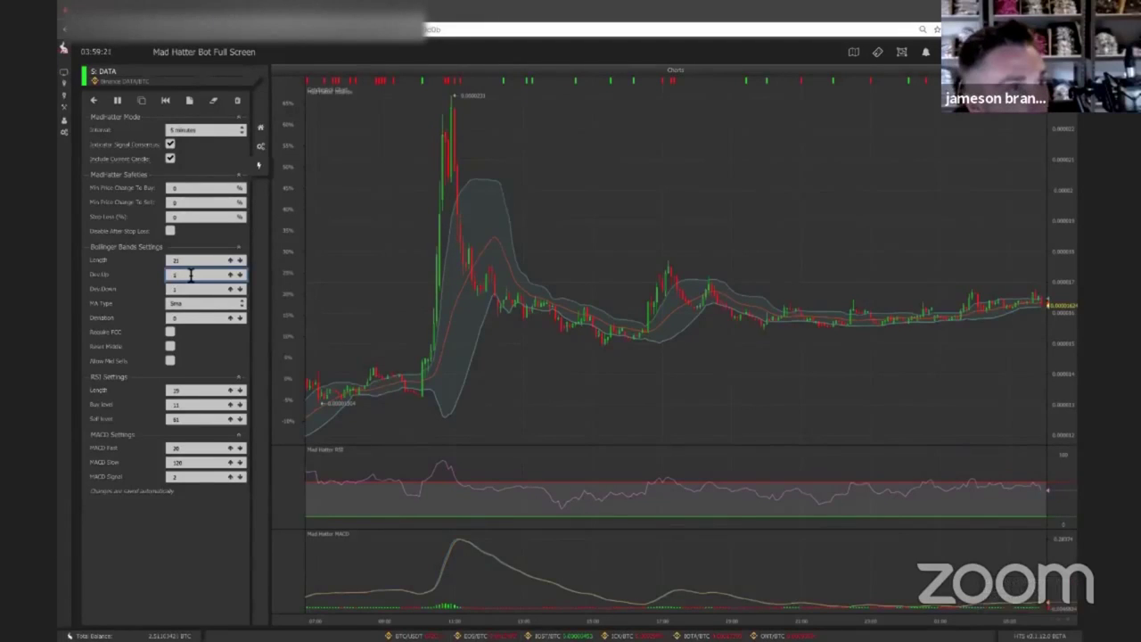
Set the MACD Slow length to 40 and check the chart signals with Indicator Signal Consensus switched off and on.
click(188, 462)
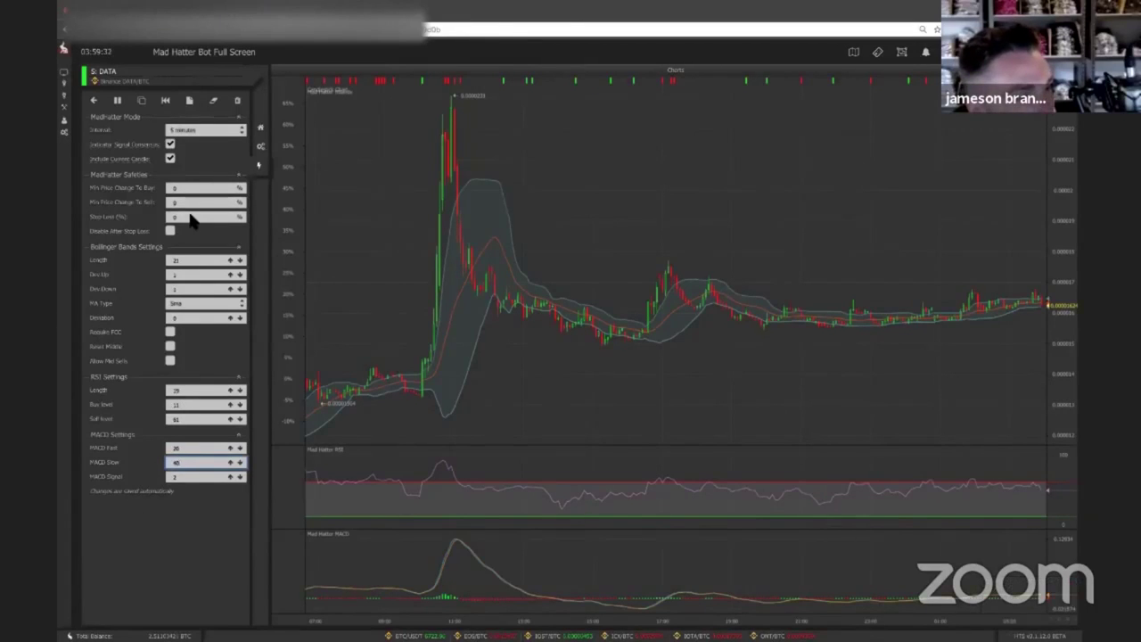
click(171, 146)
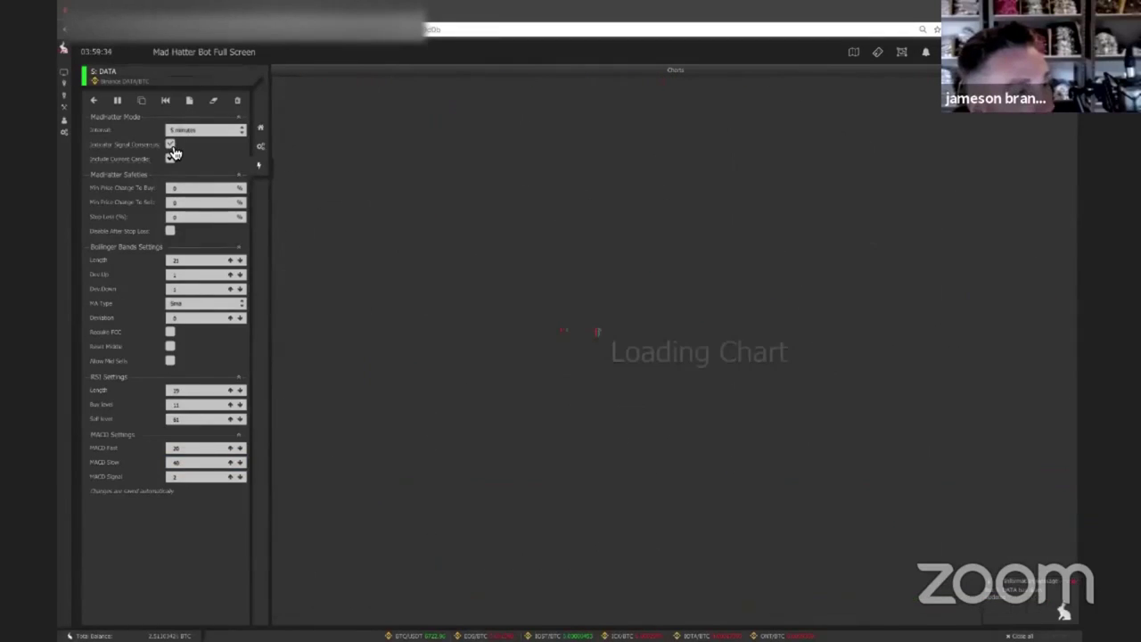
click(170, 158)
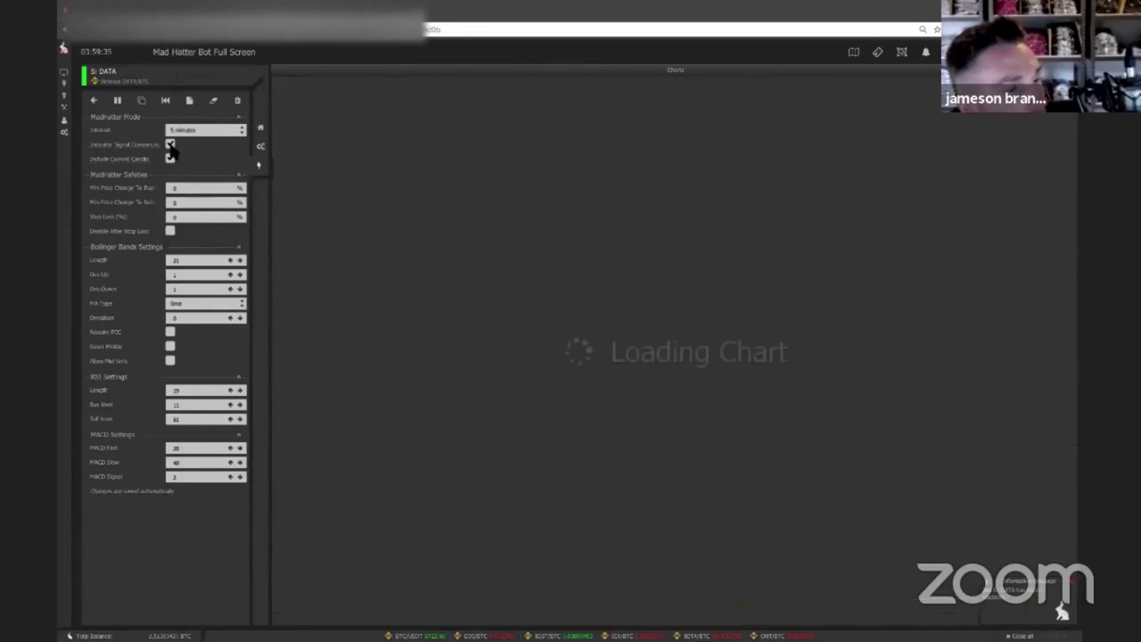
Try the Allow Mid Sells and Reset Middle options with signal consensus enabled, and leave both disabled.
click(170, 361)
click(170, 361)
click(171, 346)
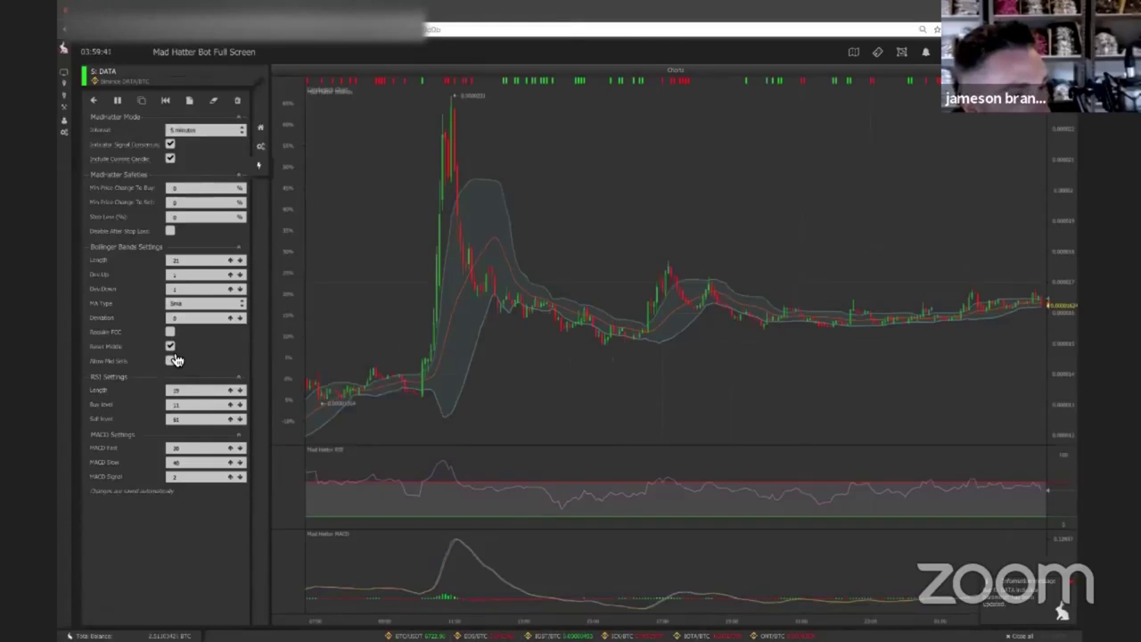
click(171, 348)
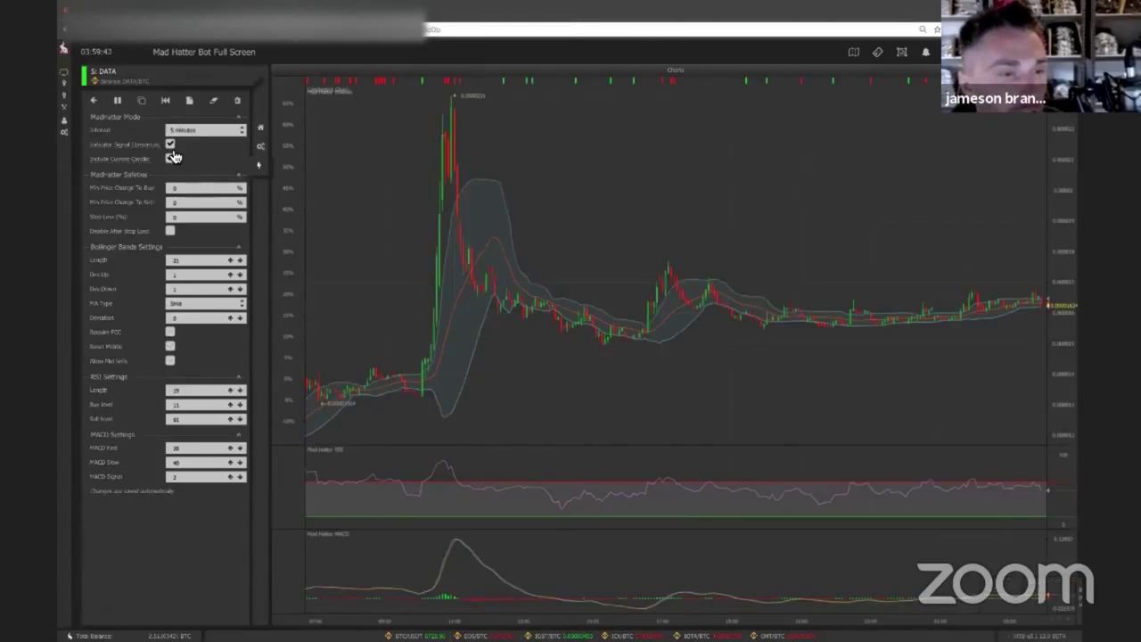
Try Reset Middle and Allow Mid Sells with Indicator Signal Consensus disabled, and restore the previous options.
click(170, 144)
click(170, 346)
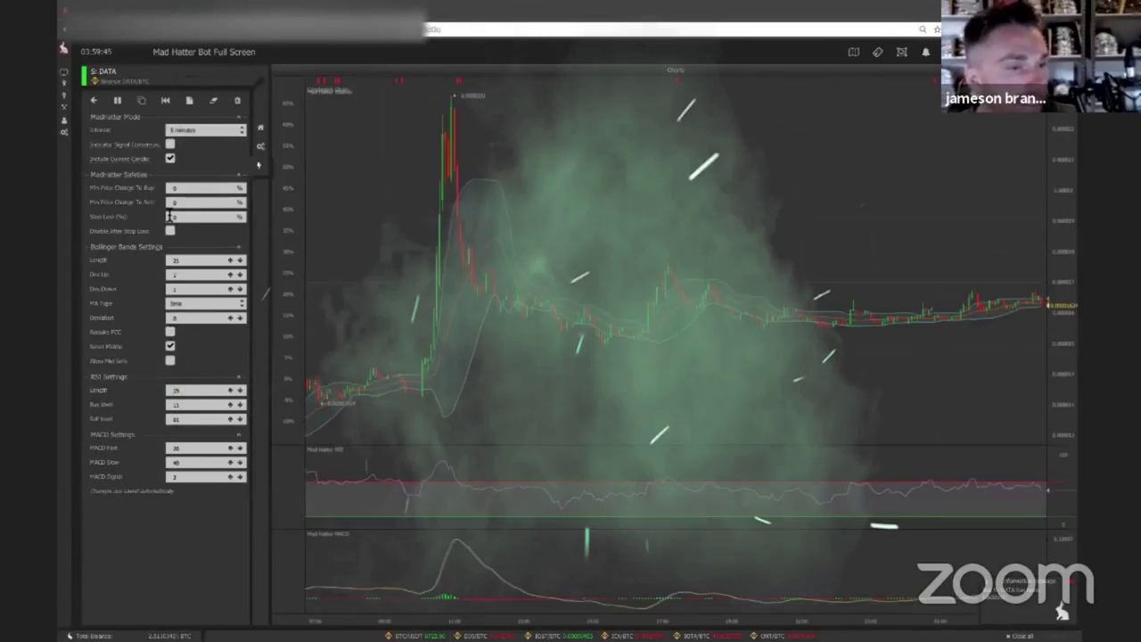
click(172, 361)
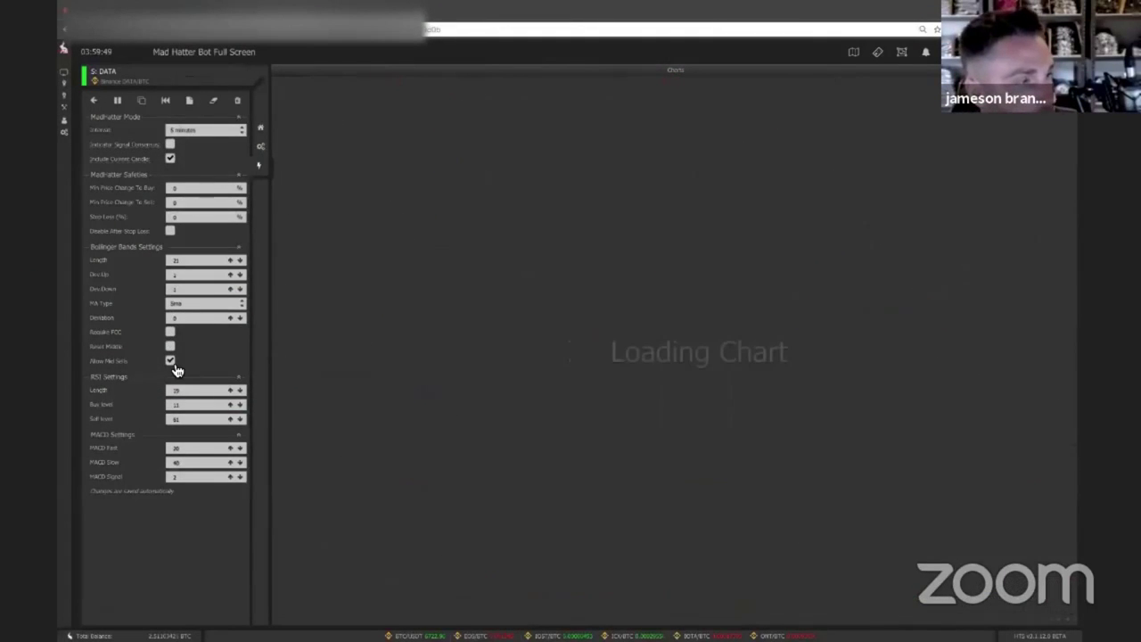
click(173, 359)
click(171, 145)
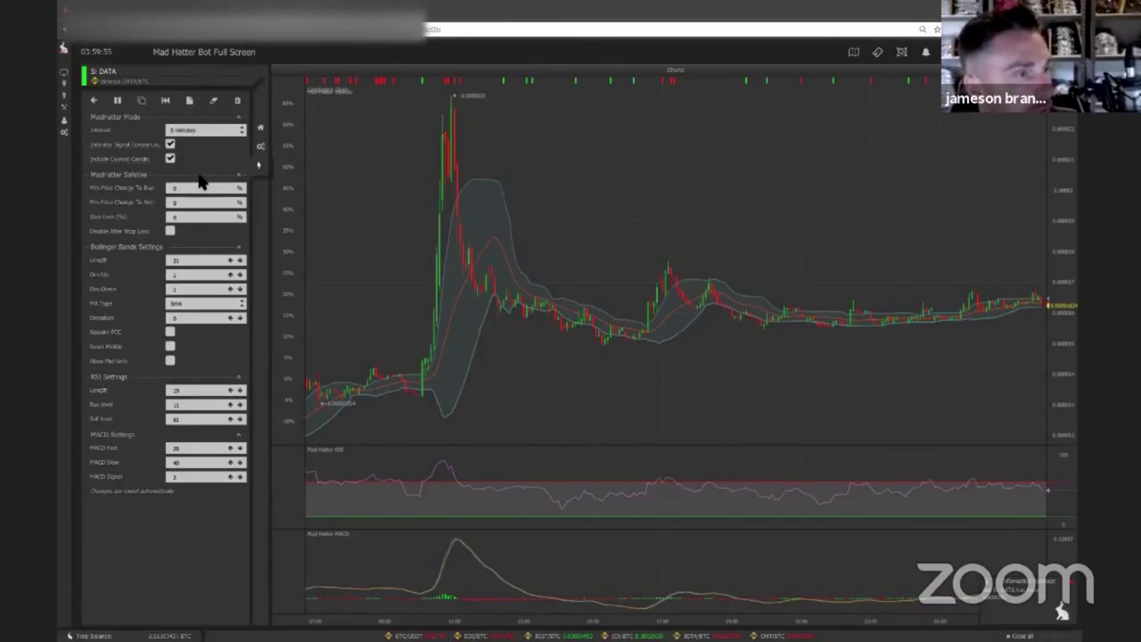
click(171, 159)
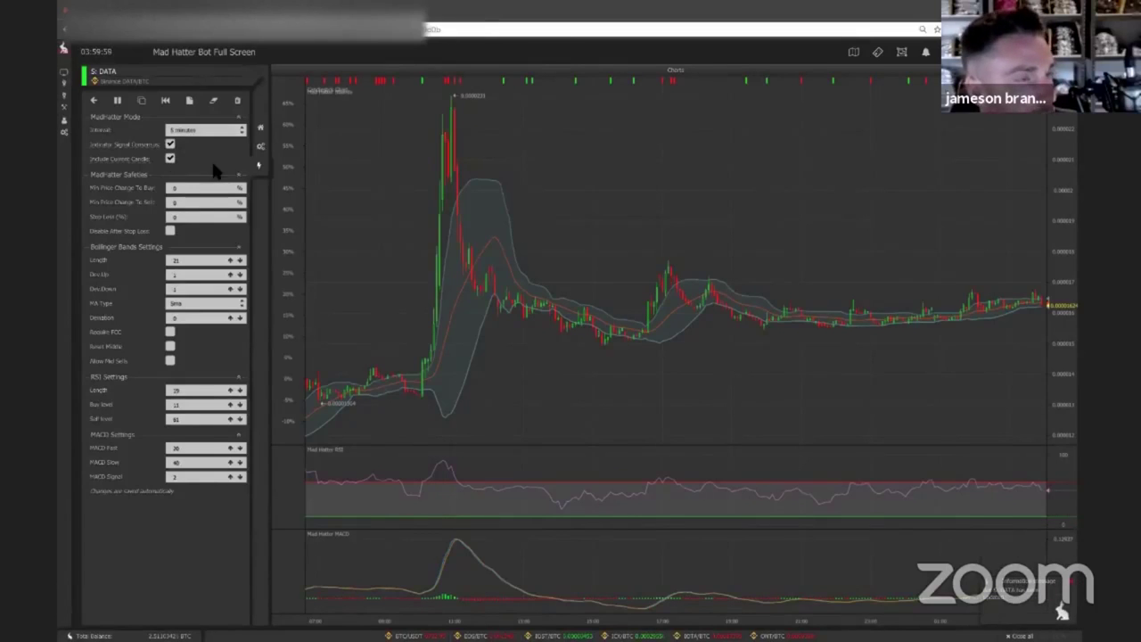
Compare chart intervals of 10, 15 and 20 minutes, and return the bot's interval to 5 minutes.
click(203, 132)
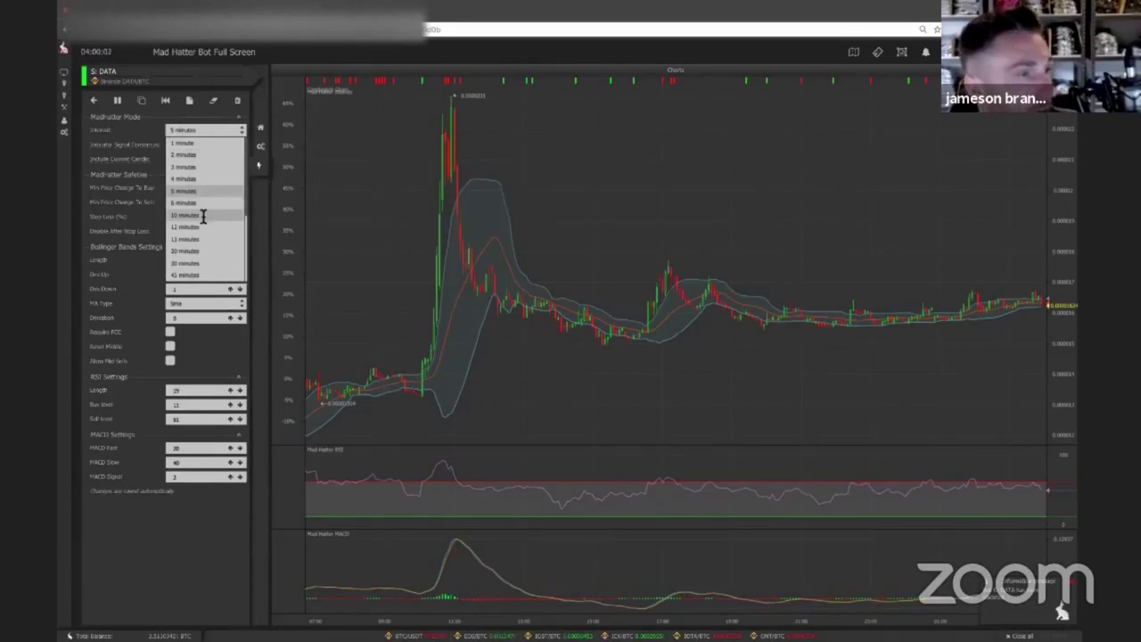
click(211, 214)
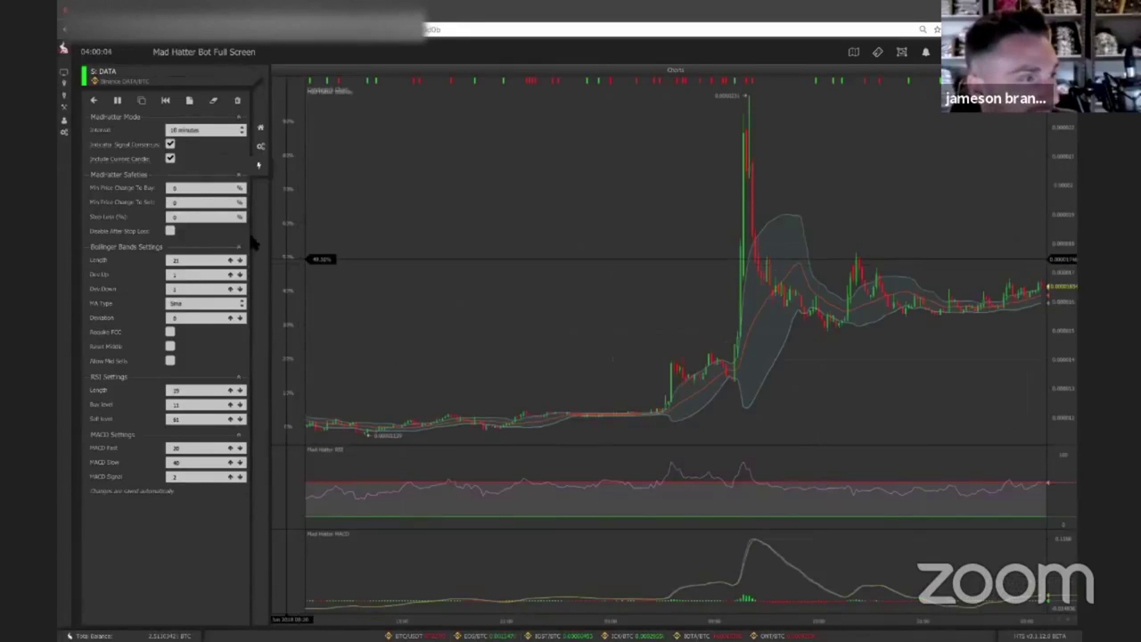
click(183, 131)
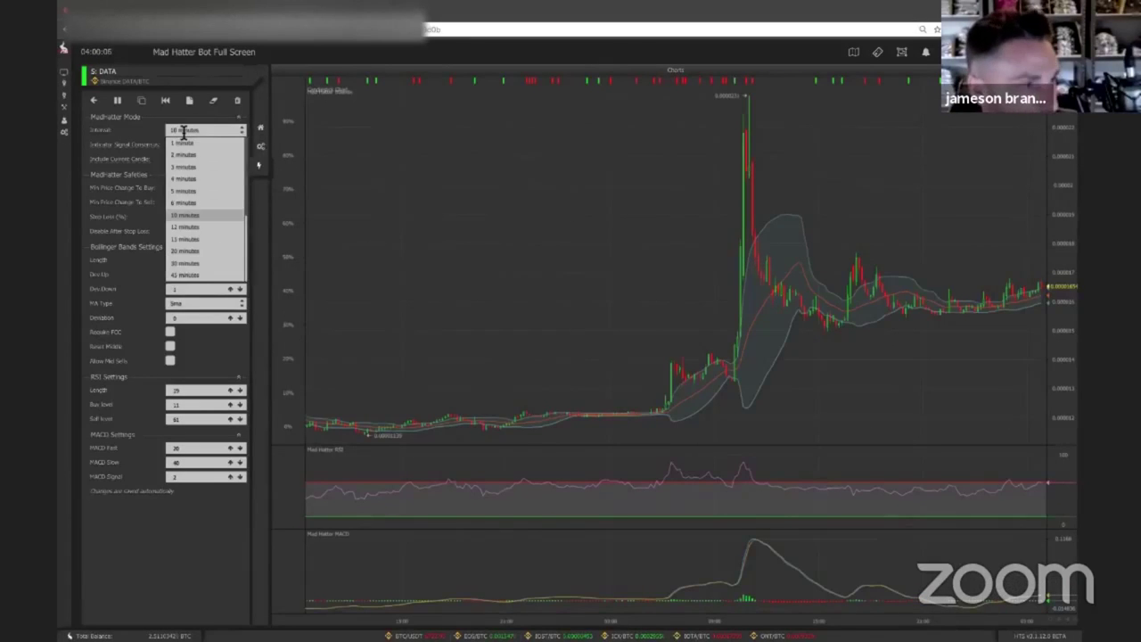
click(195, 241)
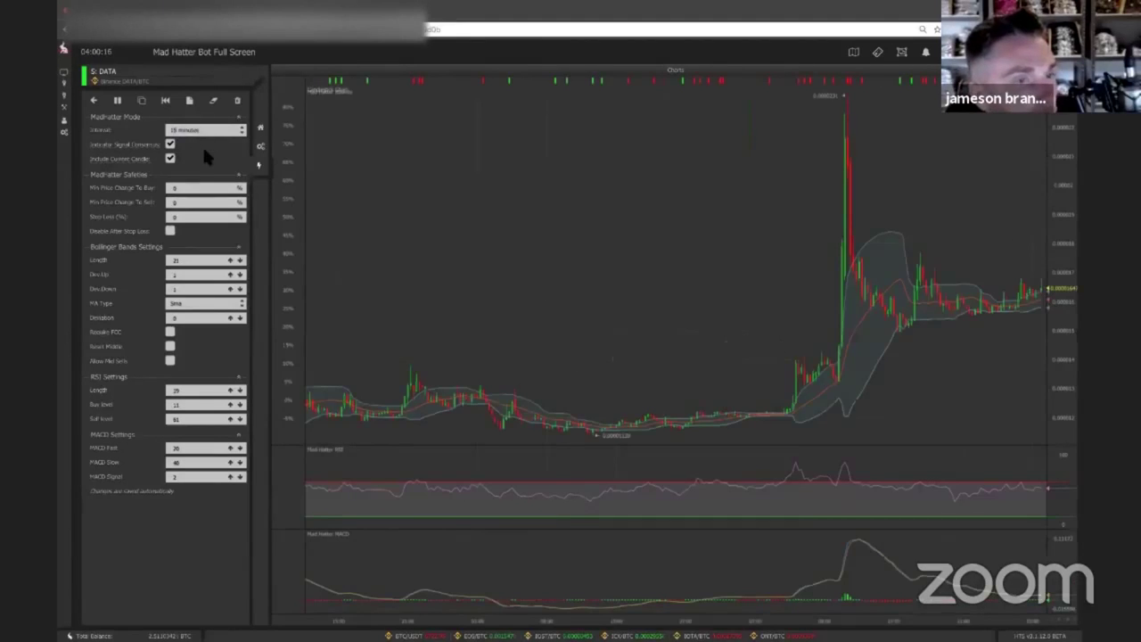
click(196, 146)
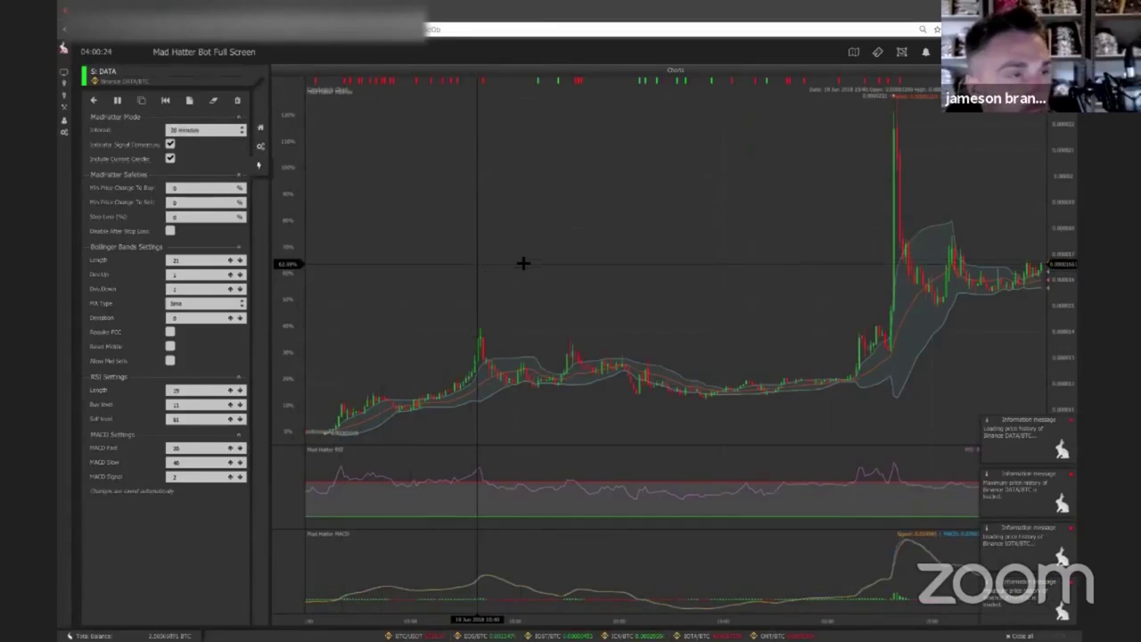
click(223, 129)
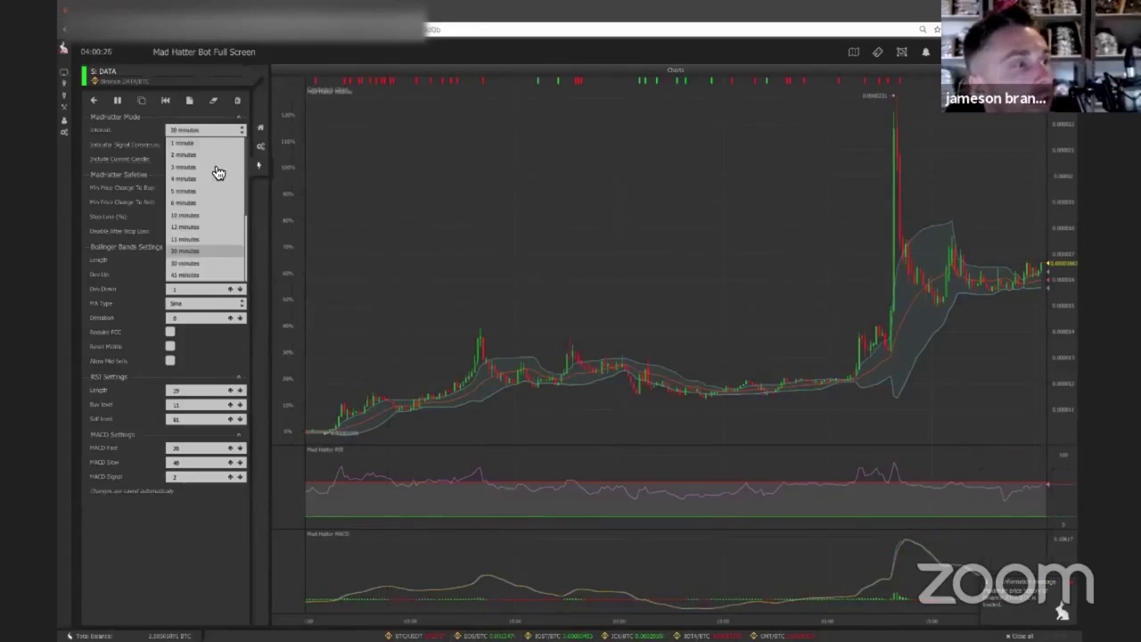
click(200, 191)
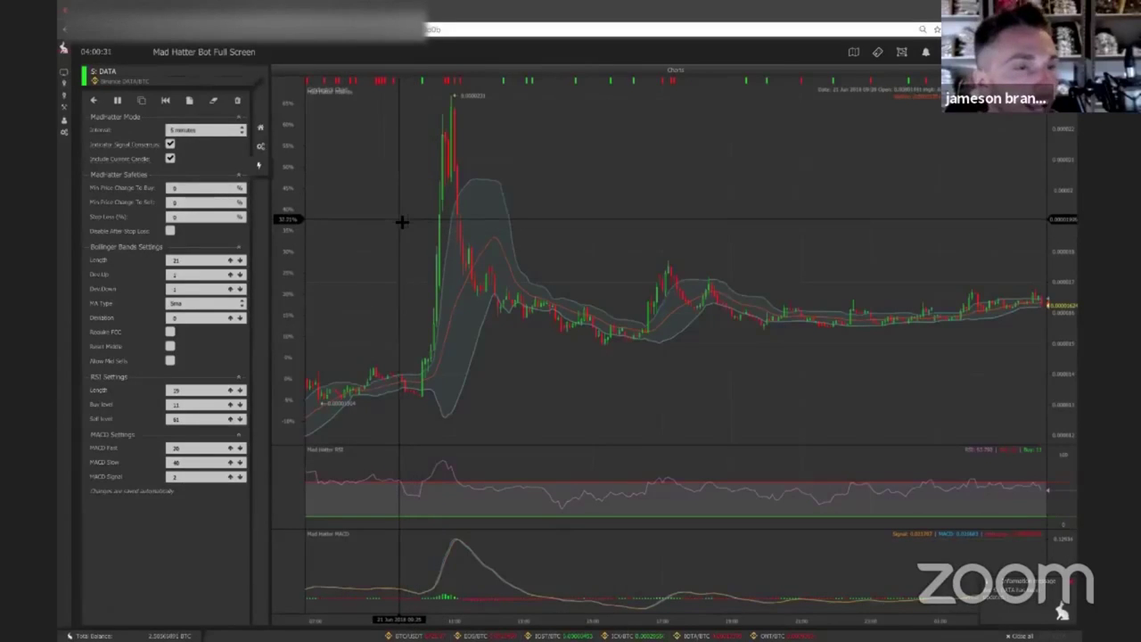
Set the Bollinger Bands Dev Up to 2 and the MA type to Dema.
click(167, 274)
text(2)
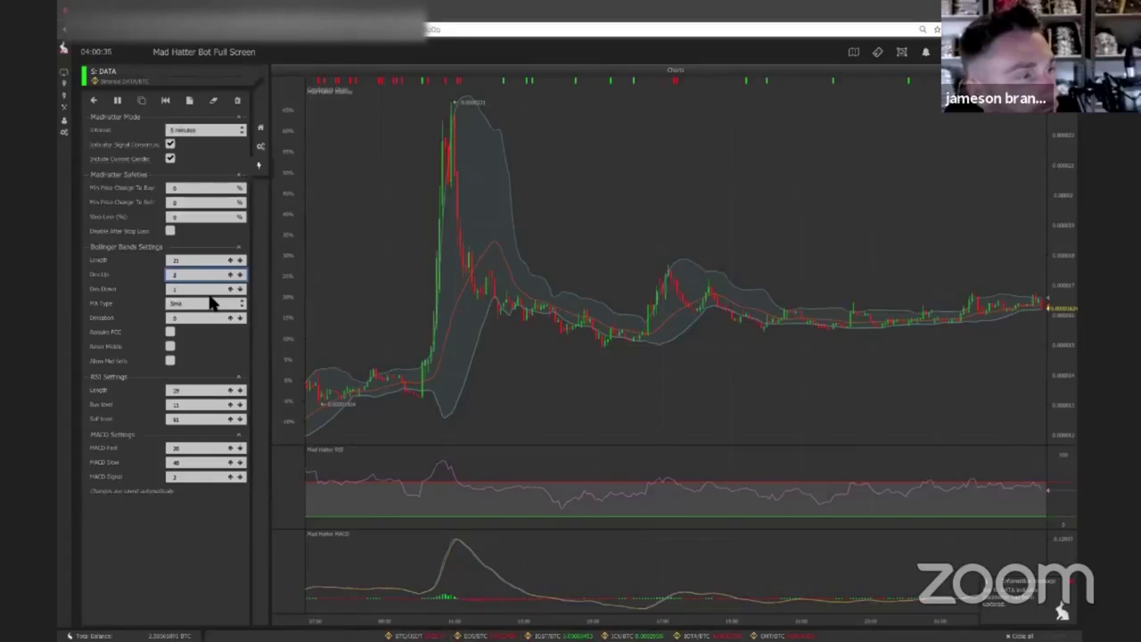
click(189, 304)
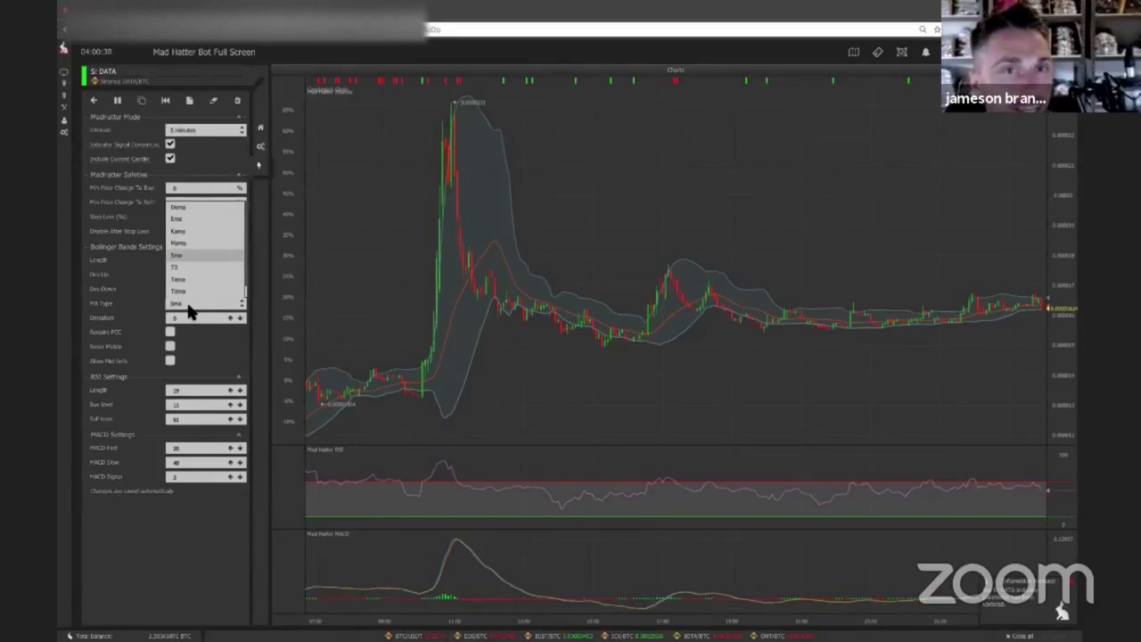
click(172, 209)
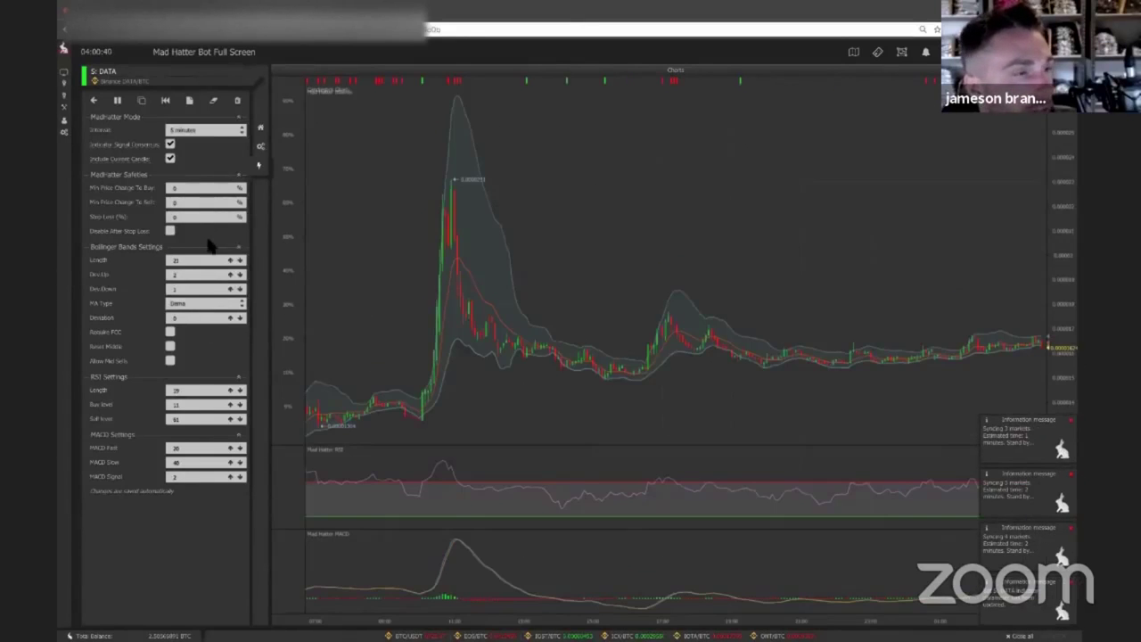
click(1057, 606)
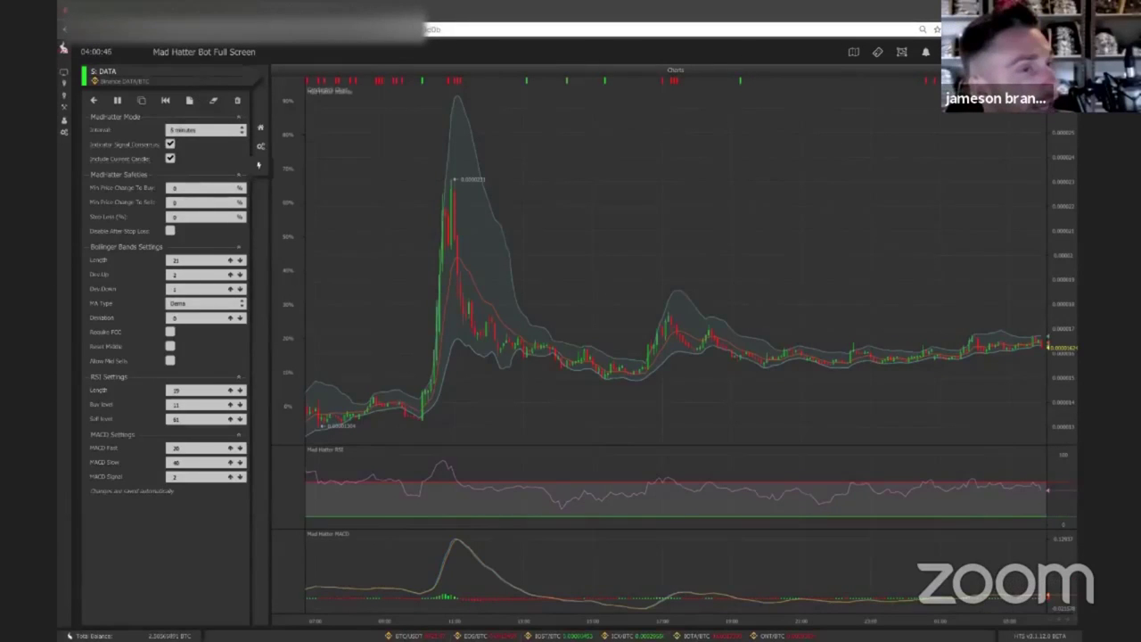
Return to the custom bots list and open the SC FUEL scalper bot in the performance analyzer.
click(179, 16)
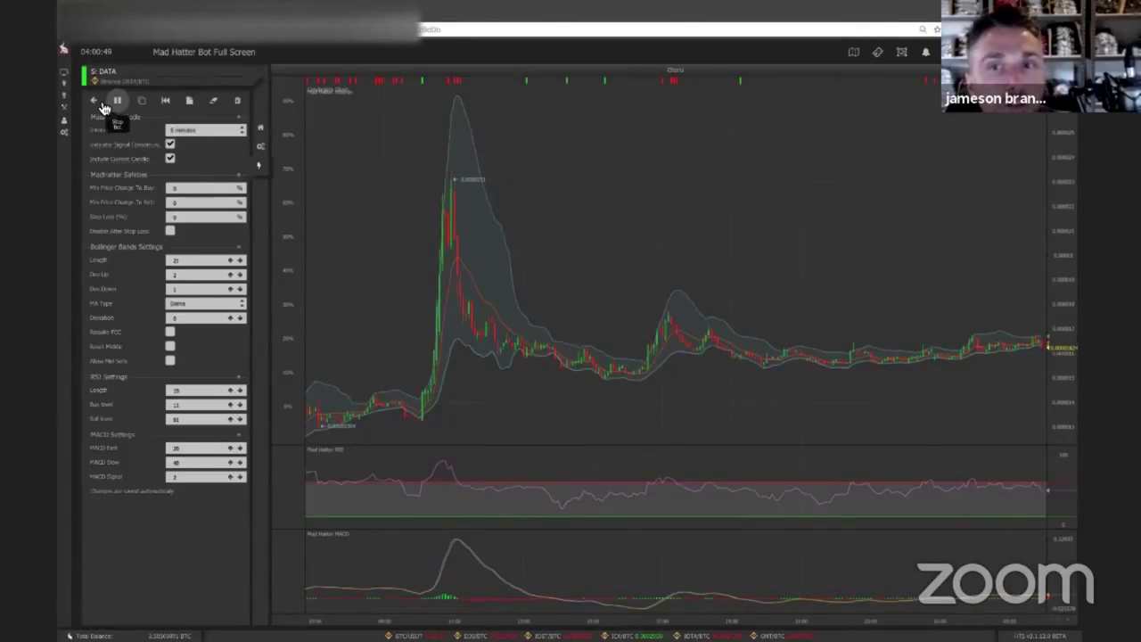
click(109, 104)
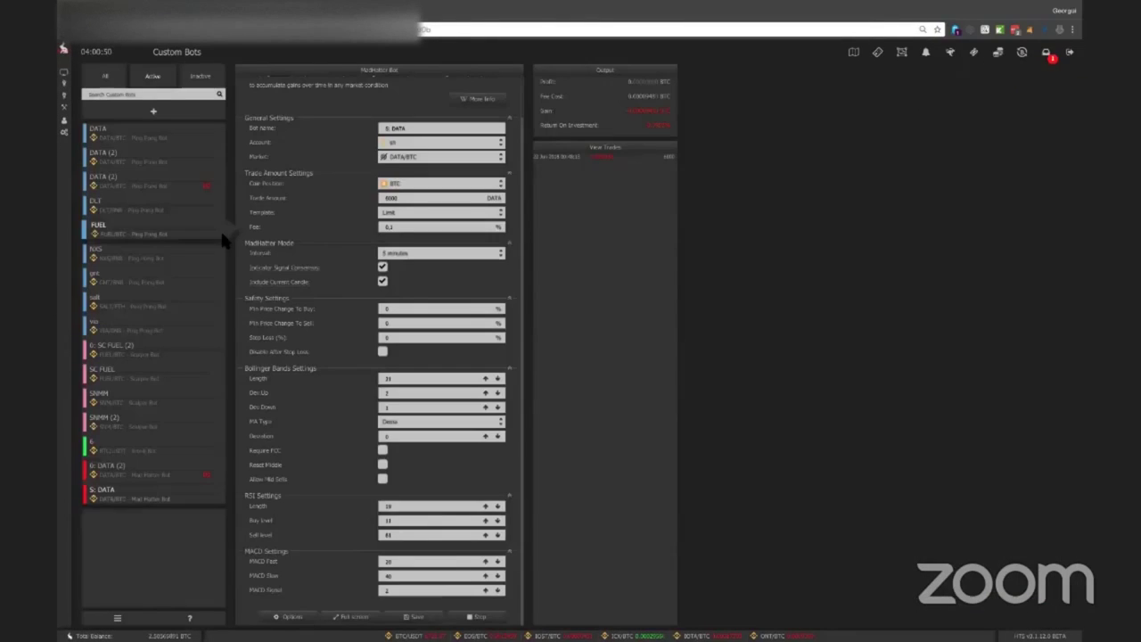
click(186, 359)
click(161, 376)
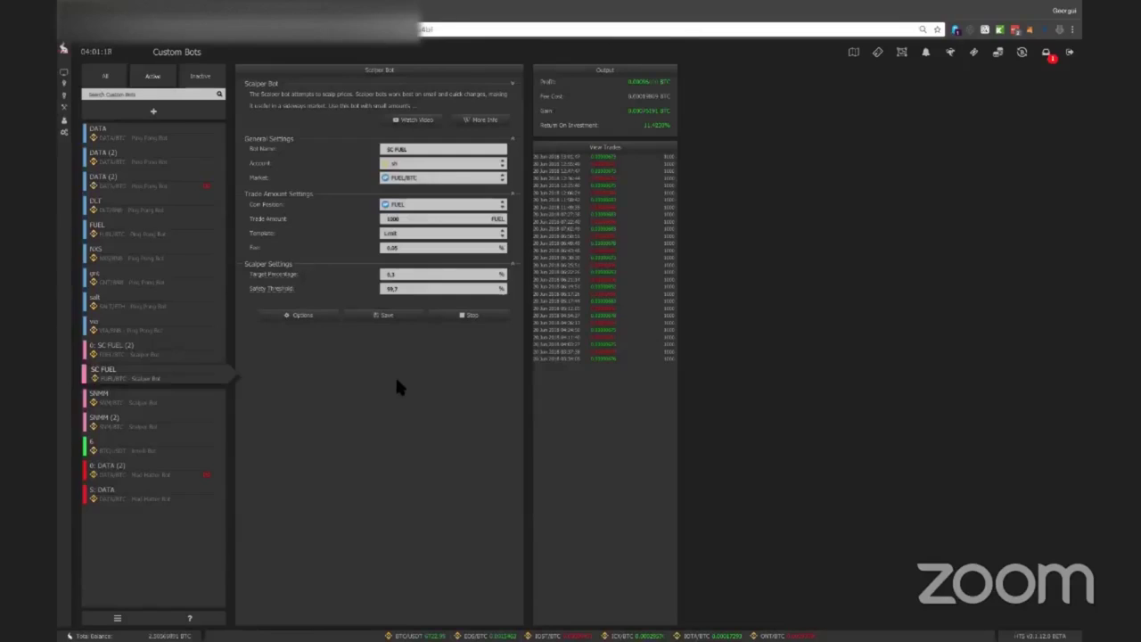
click(308, 315)
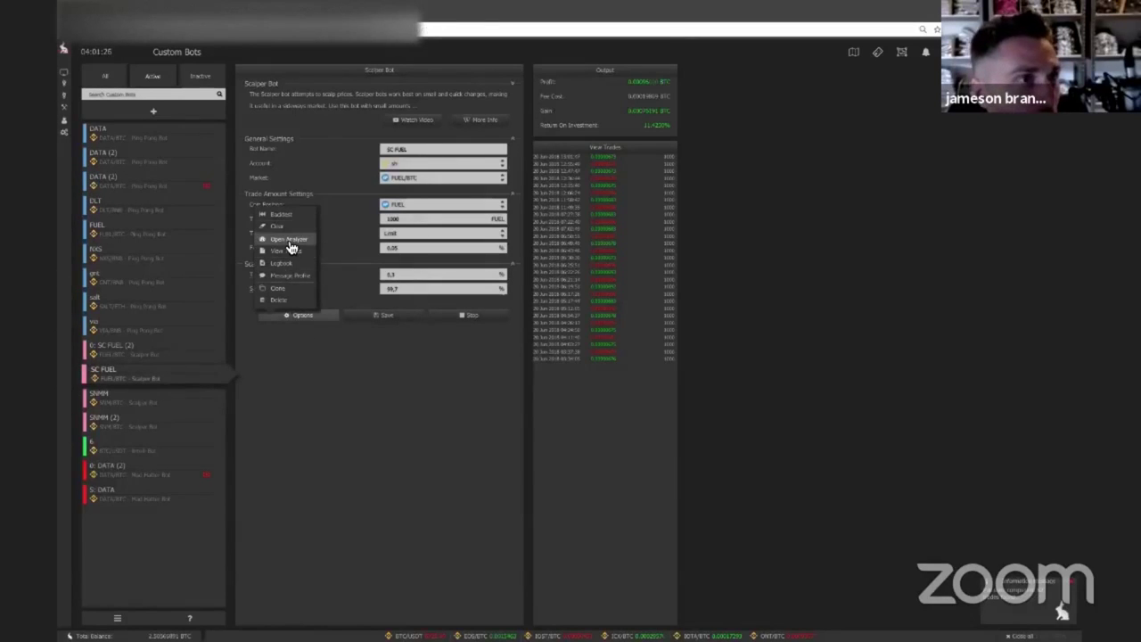
click(289, 244)
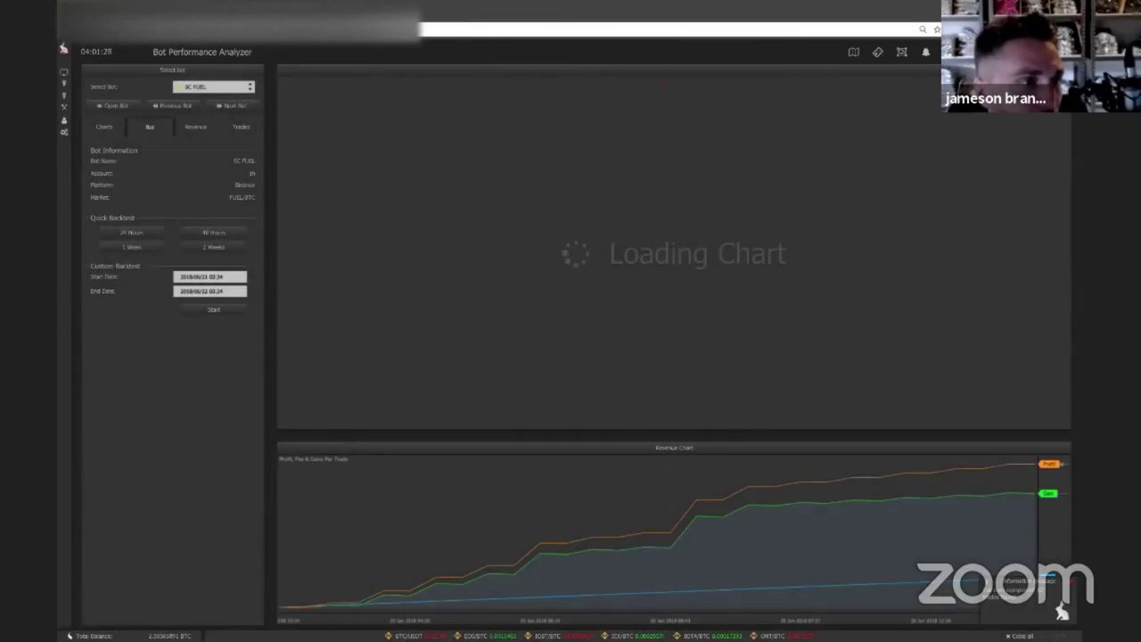
Set the bot chart interval to 15 minutes and examine the SC FUEL bot's buy and sell orders up close.
scroll(616, 158, down, 5)
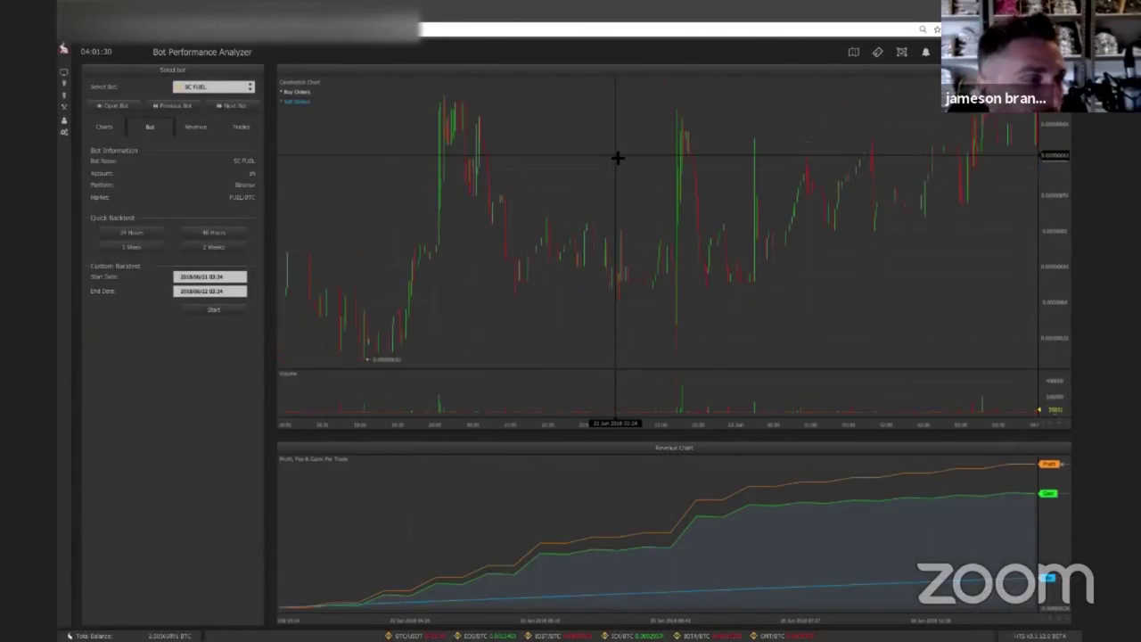
click(126, 135)
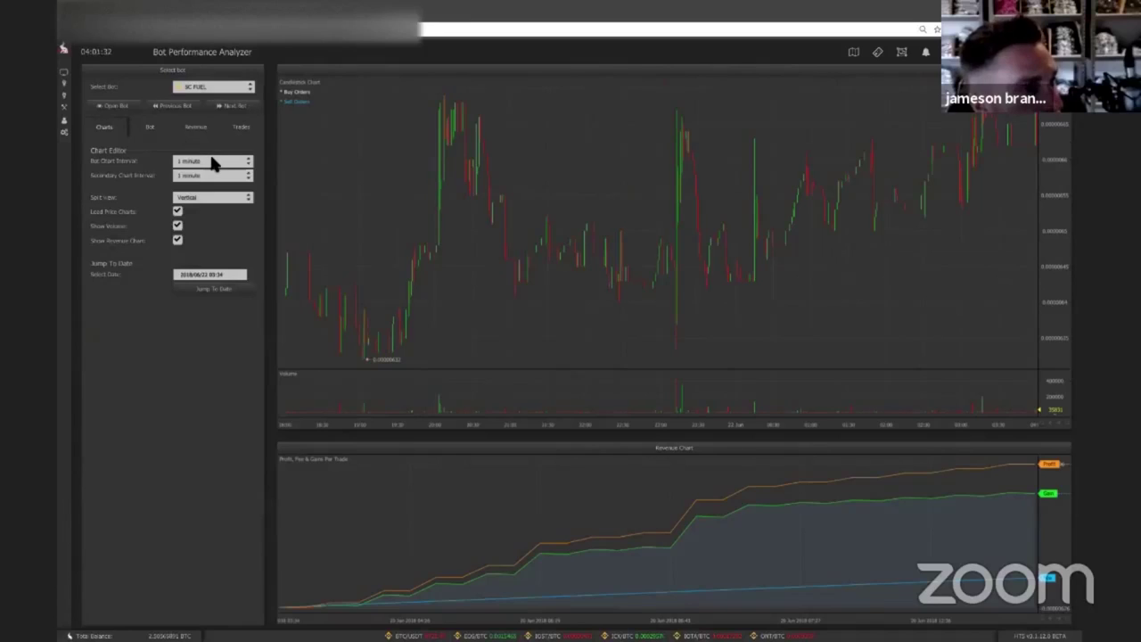
click(213, 162)
click(207, 294)
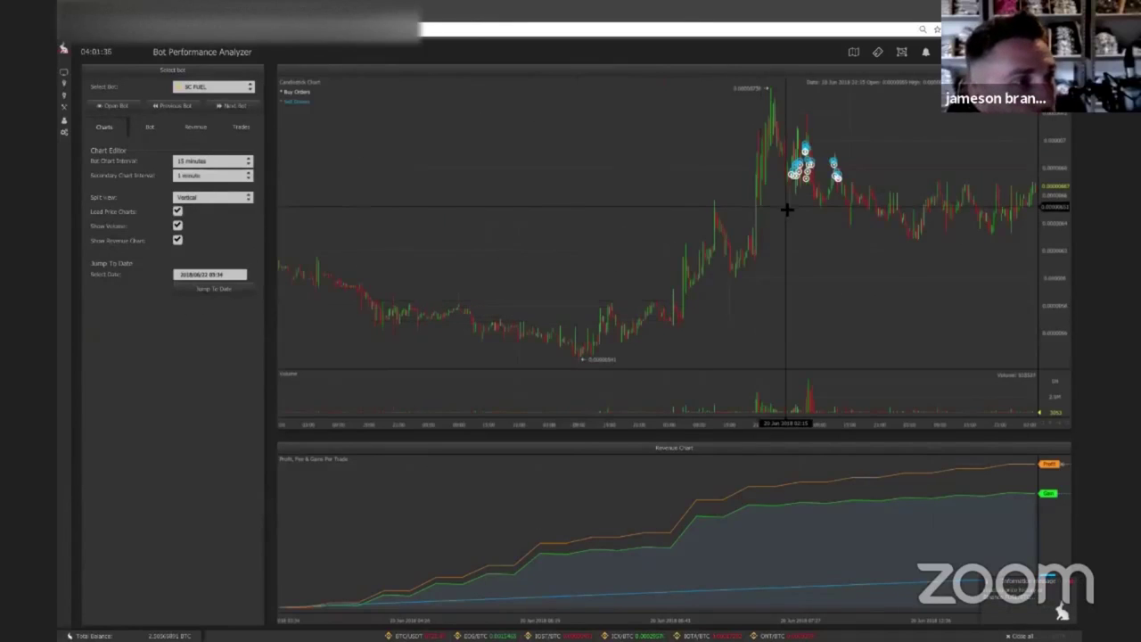
scroll(785, 276, up, 4)
scroll(787, 232, down, 2)
drag(632, 197, 719, 196)
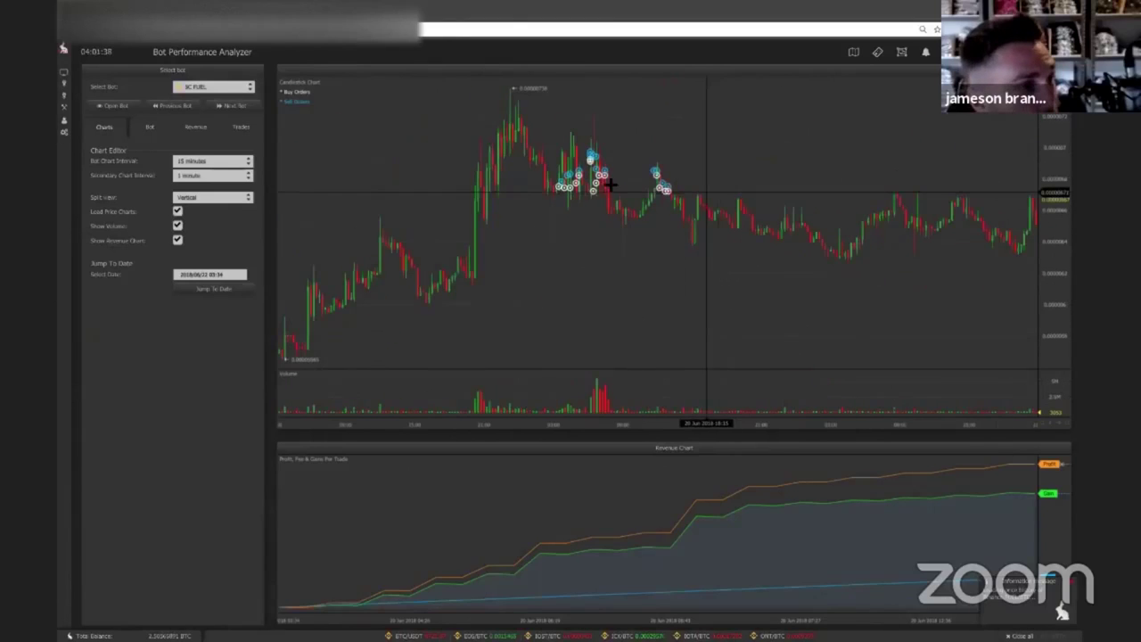
scroll(593, 215, up, 3)
drag(550, 213, 671, 223)
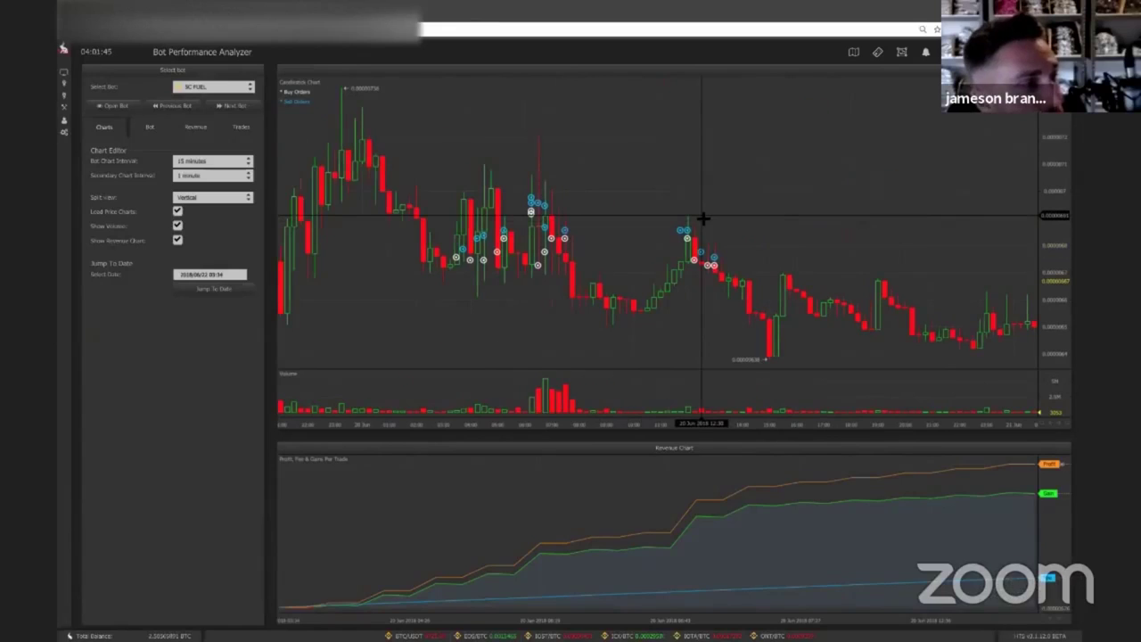
Set the bot chart interval to 5 minutes and inspect the clustered buy and sell orders.
click(227, 162)
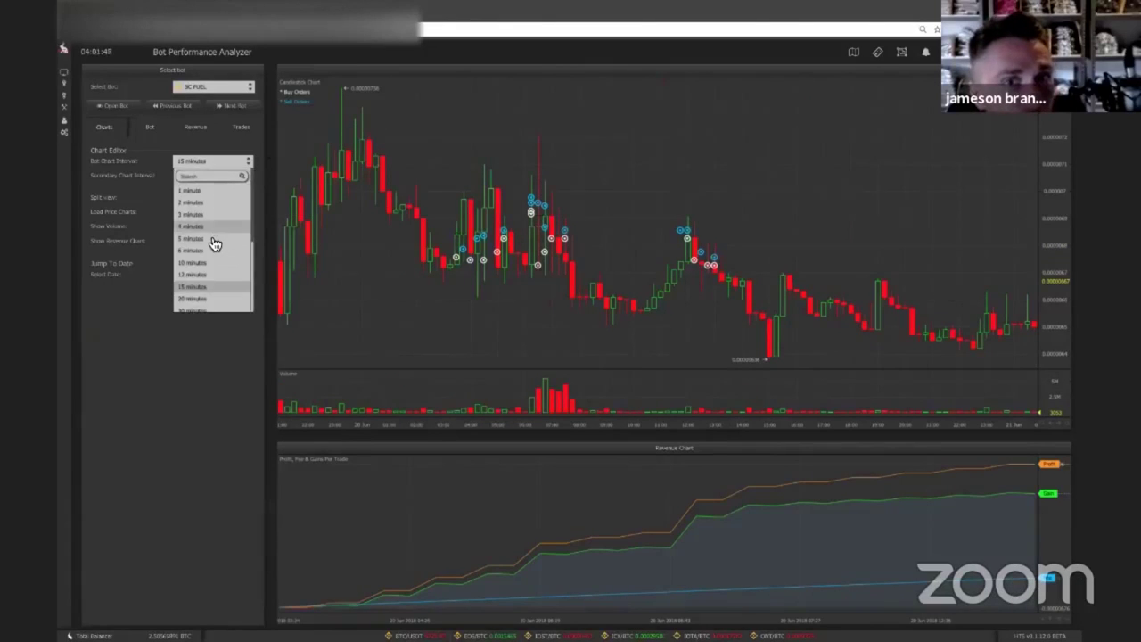
click(213, 239)
scroll(656, 276, down, 3)
drag(490, 211, 662, 234)
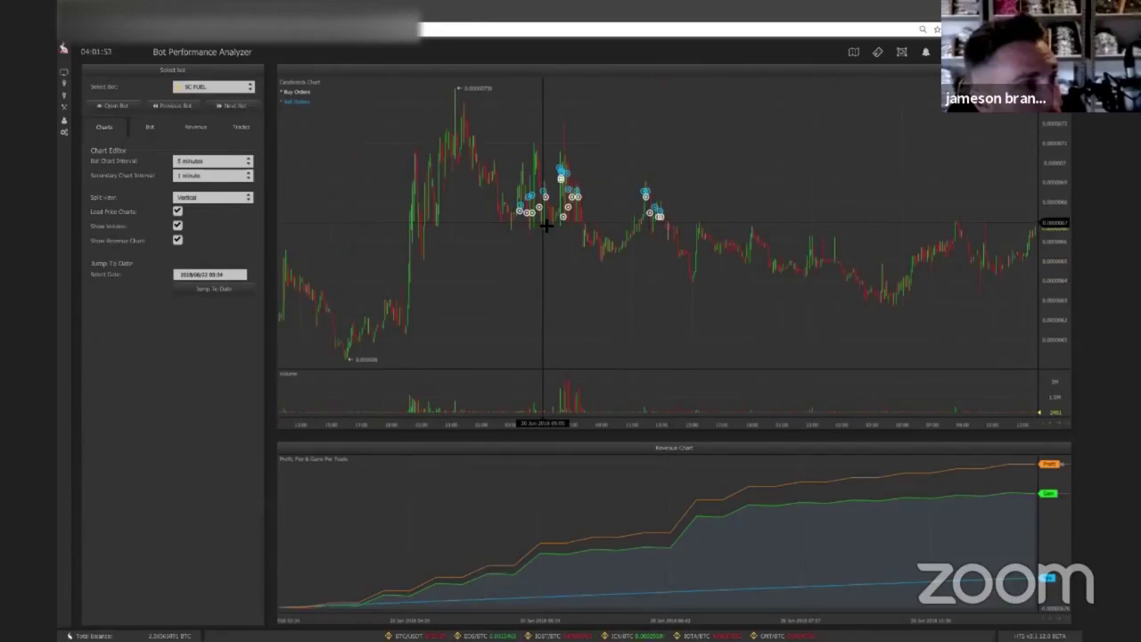
scroll(547, 226, up, 3)
drag(502, 205, 665, 201)
Review the SC FUEL bot's revenue figures alongside its trades and the surrounding price movement.
drag(440, 147, 452, 147)
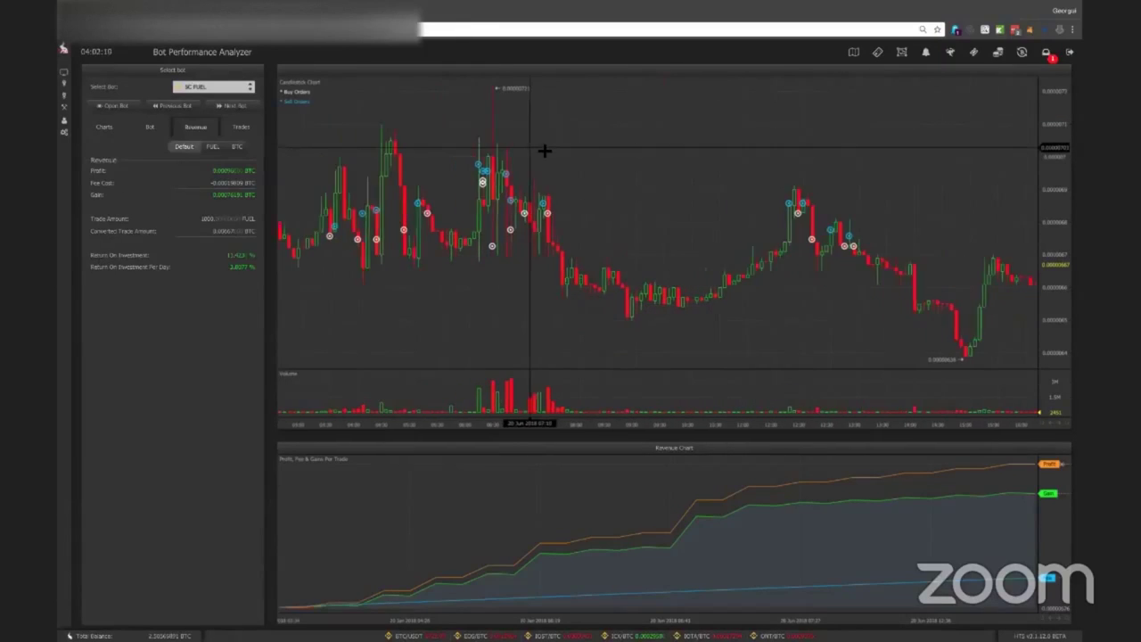
drag(544, 152, 647, 180)
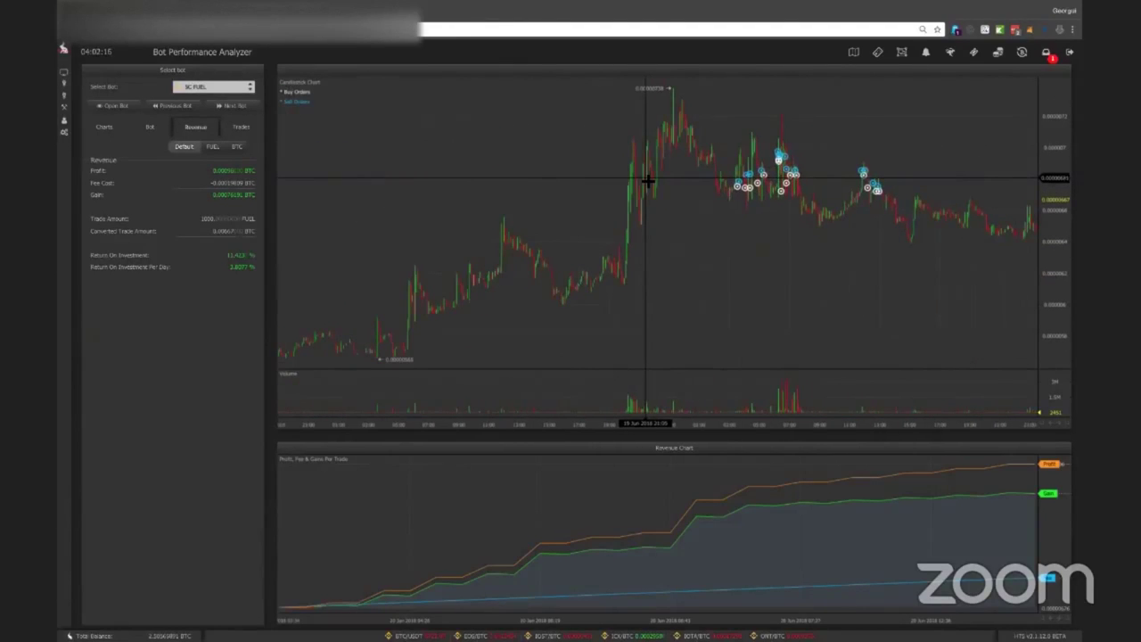
drag(748, 184, 632, 173)
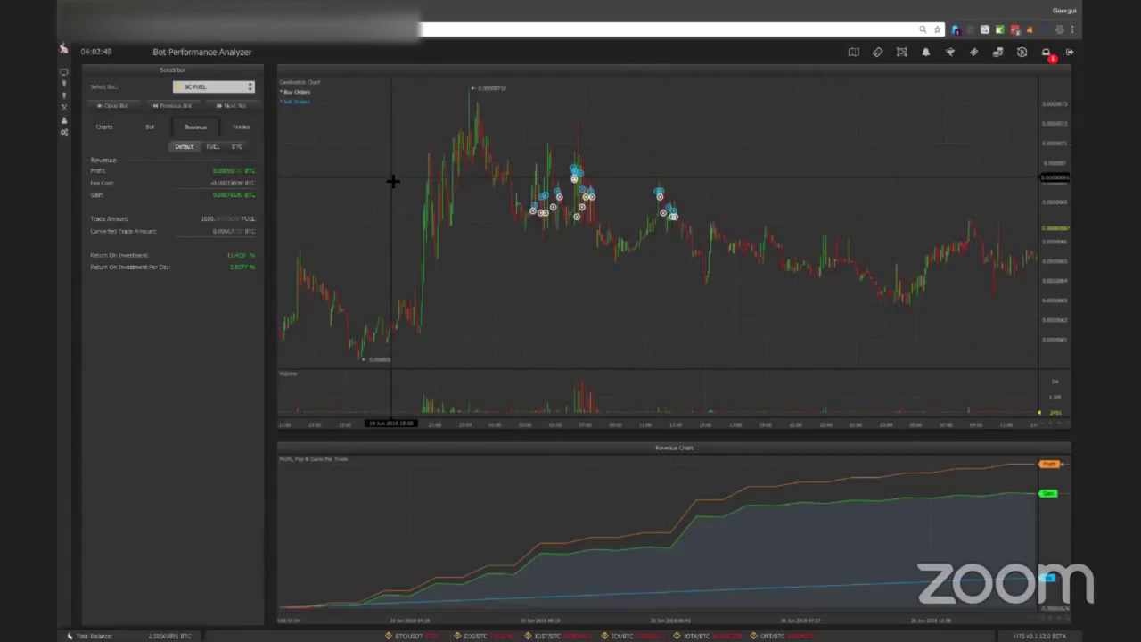
Return from the analyzer to the custom bots list and select the S: DATA Mad Hatter bot.
click(140, 110)
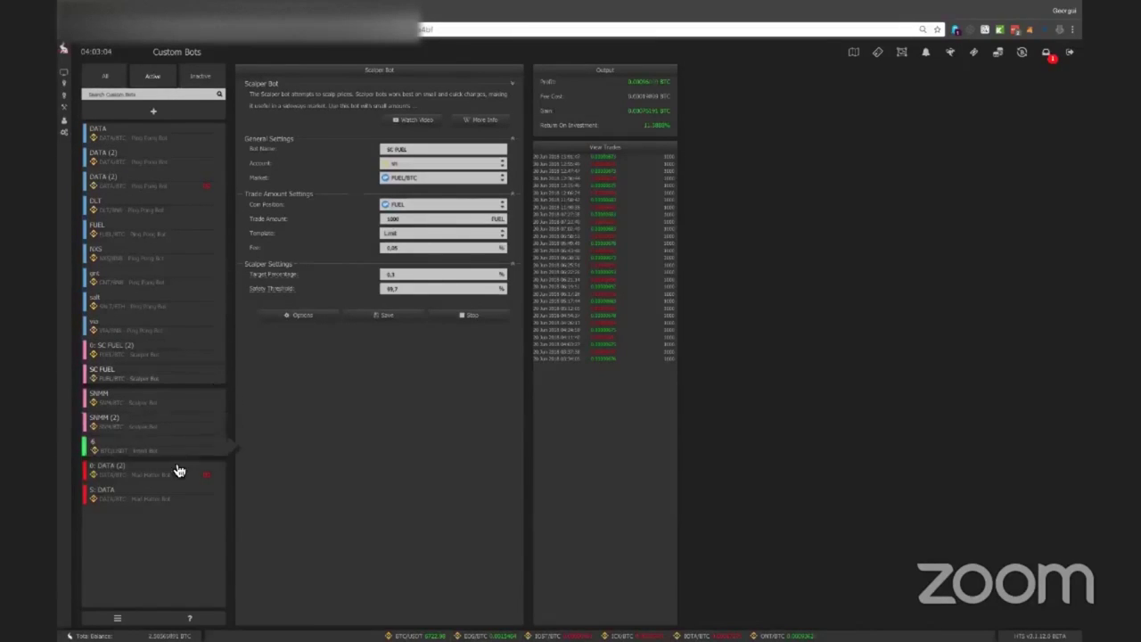
click(190, 501)
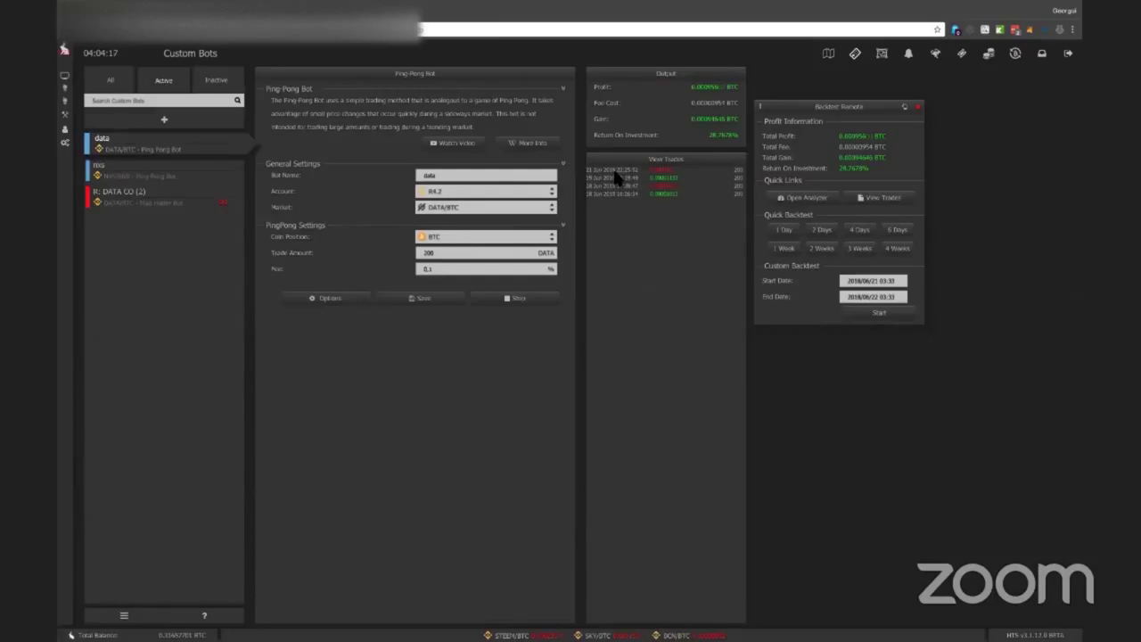
Open the data Ping Pong bot in the performance analyzer and examine its orders at a 15-minute bot chart interval.
mouse_move(624, 1)
click(328, 300)
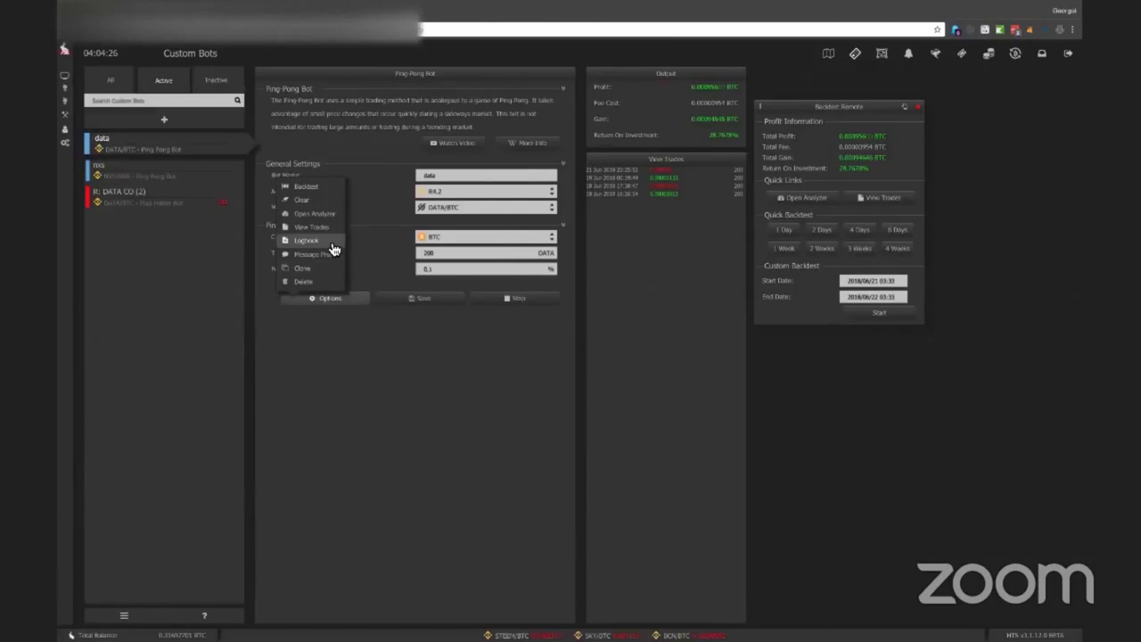
click(316, 216)
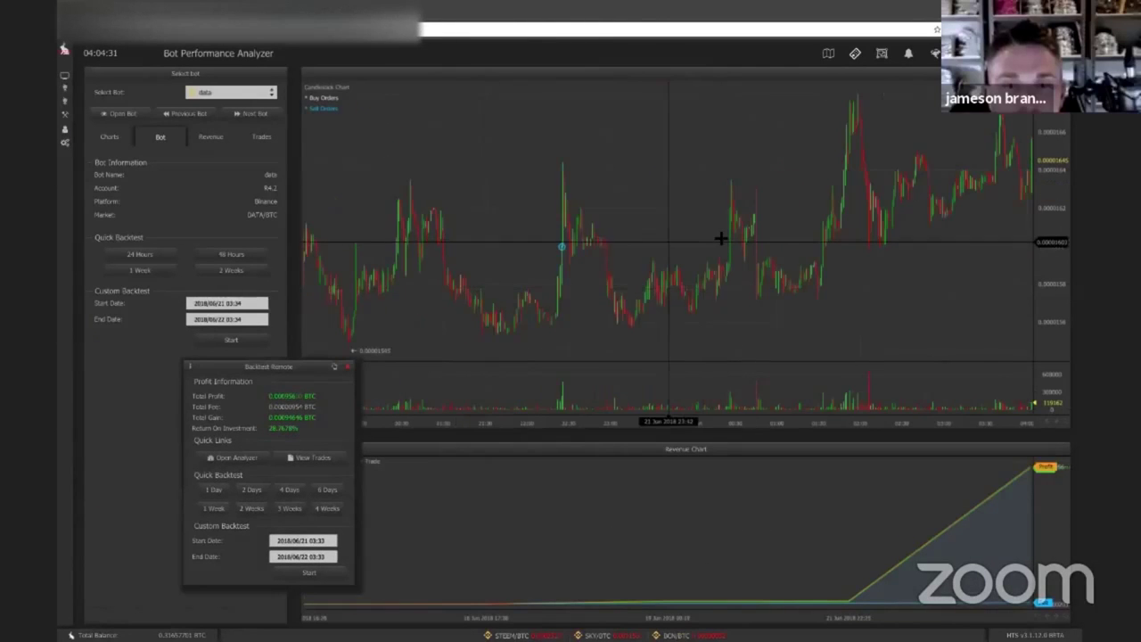
click(110, 135)
click(251, 177)
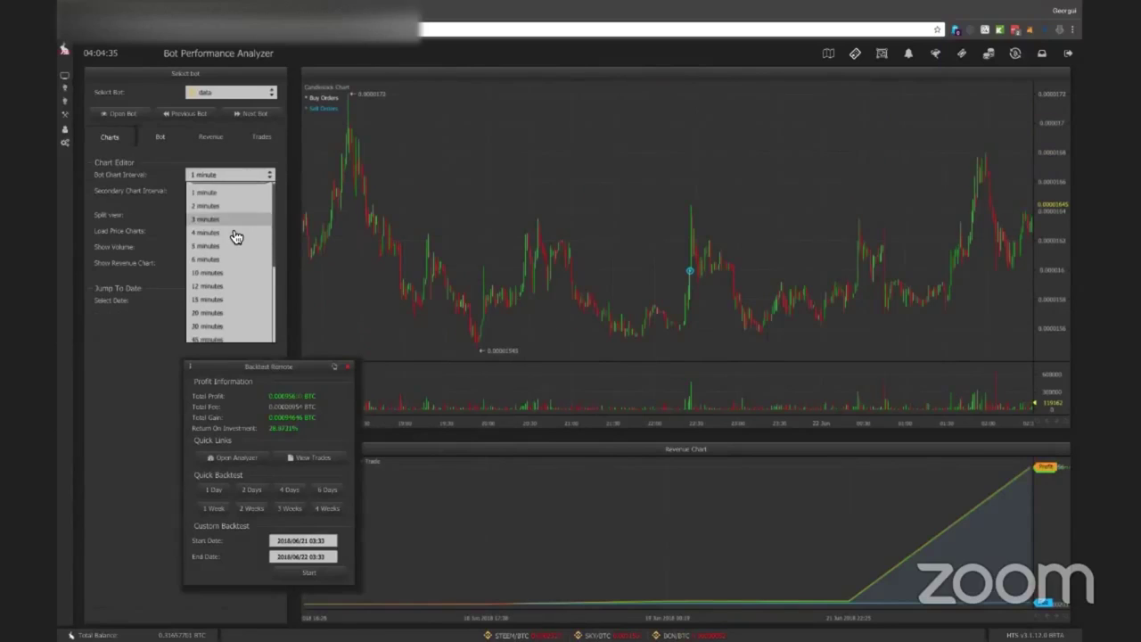
click(225, 290)
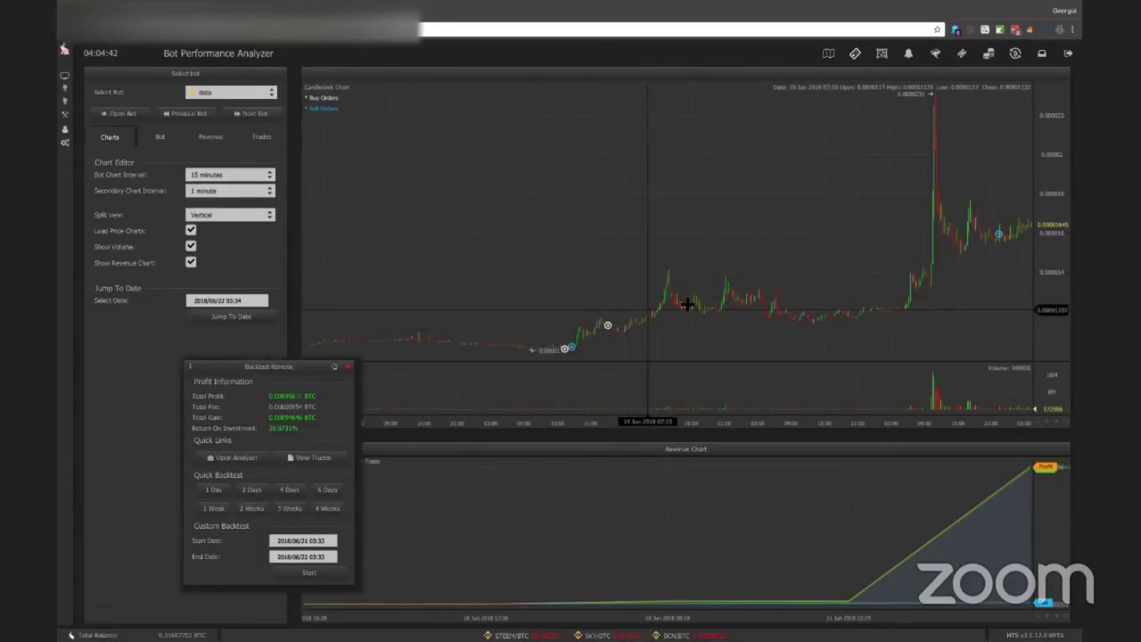
drag(945, 269, 769, 267)
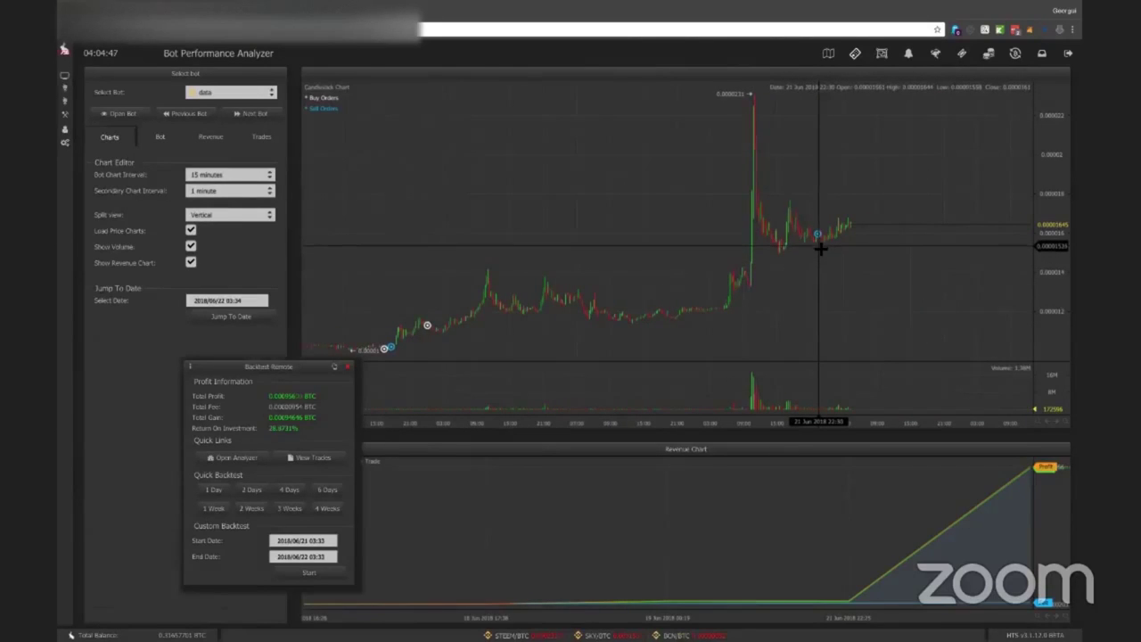
Open the BTC CONSENSUS 4 bot from the full custom bots list and move the Backtest Remote clear of its settings.
click(113, 116)
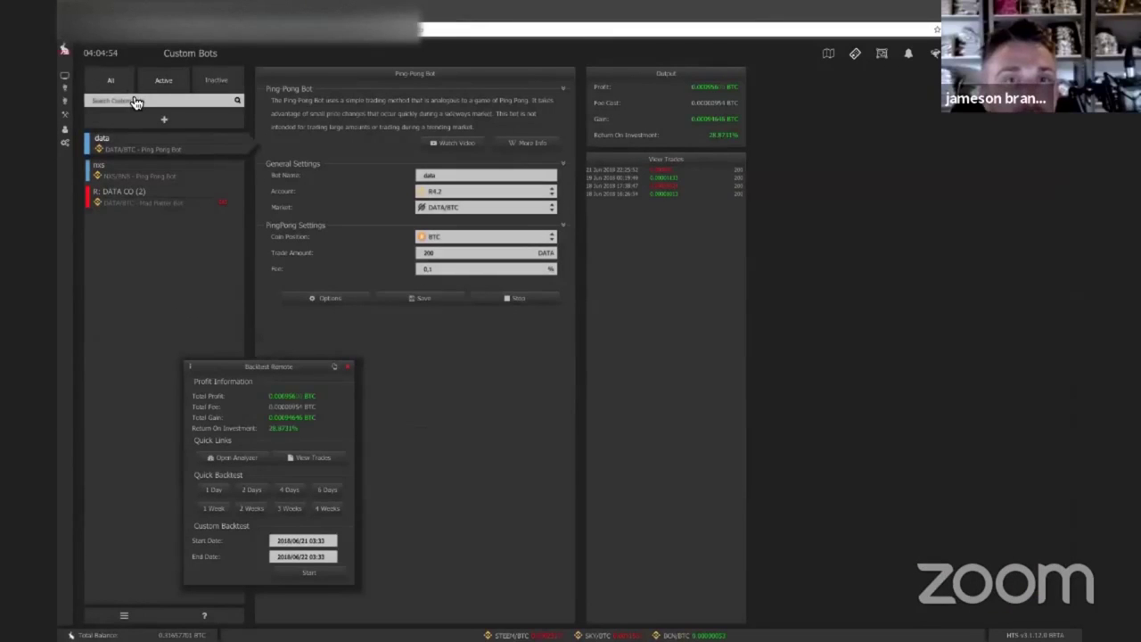
scroll(202, 226, down, 10)
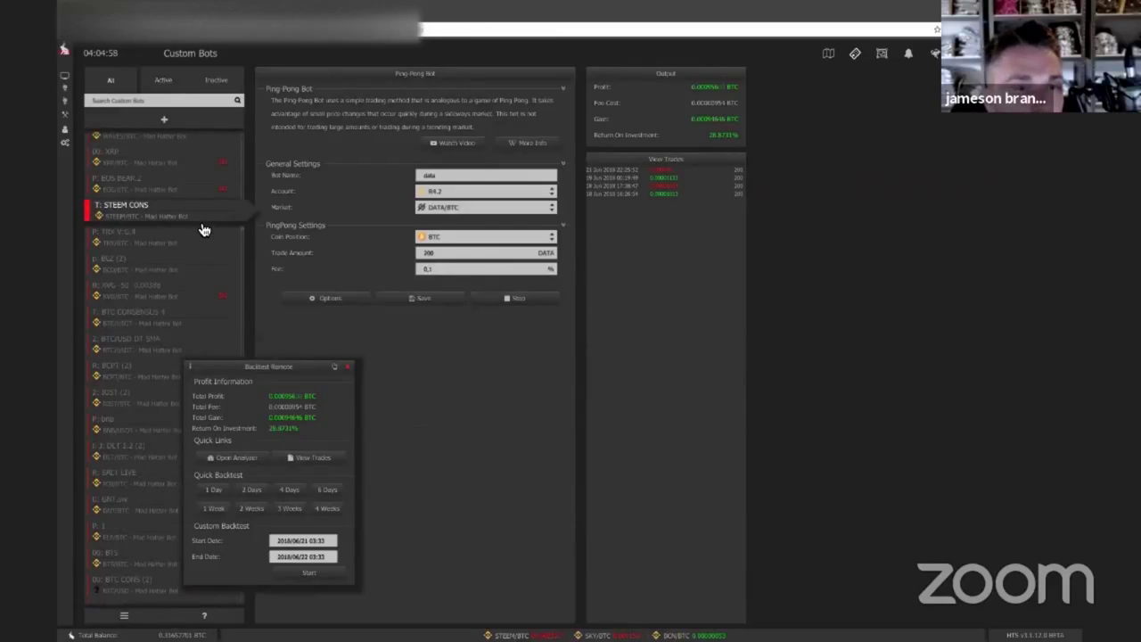
click(191, 312)
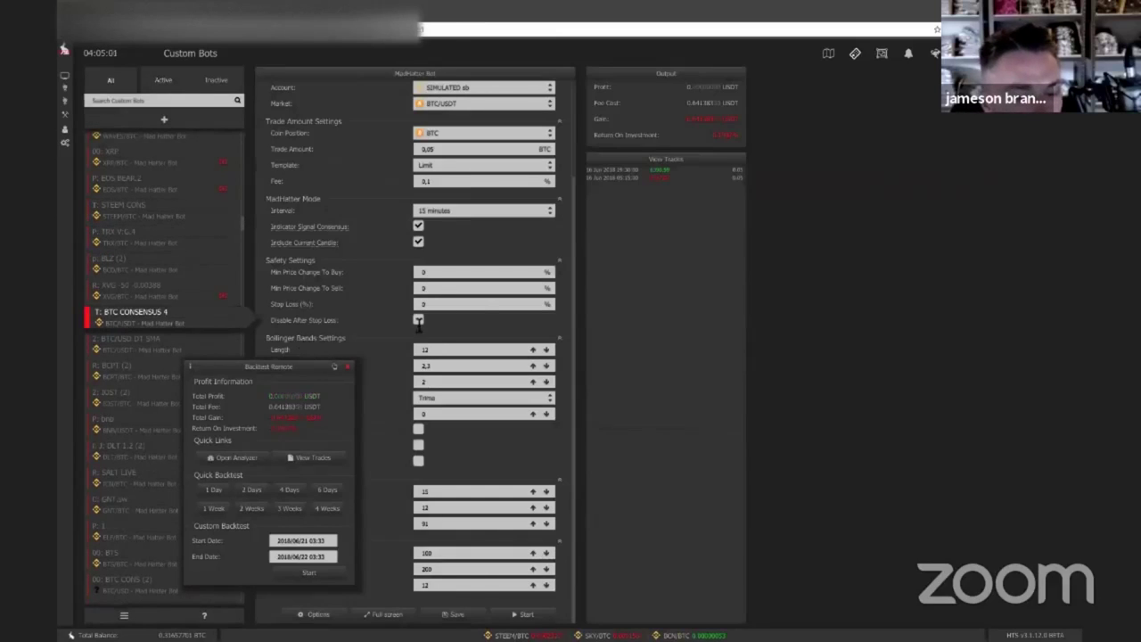
drag(198, 366, 713, 232)
Browse the Mad Hatter bots from IOST (2) through GNT.sw and the ELF/BTC bot to UP 1.2, comparing their settings and results.
click(188, 393)
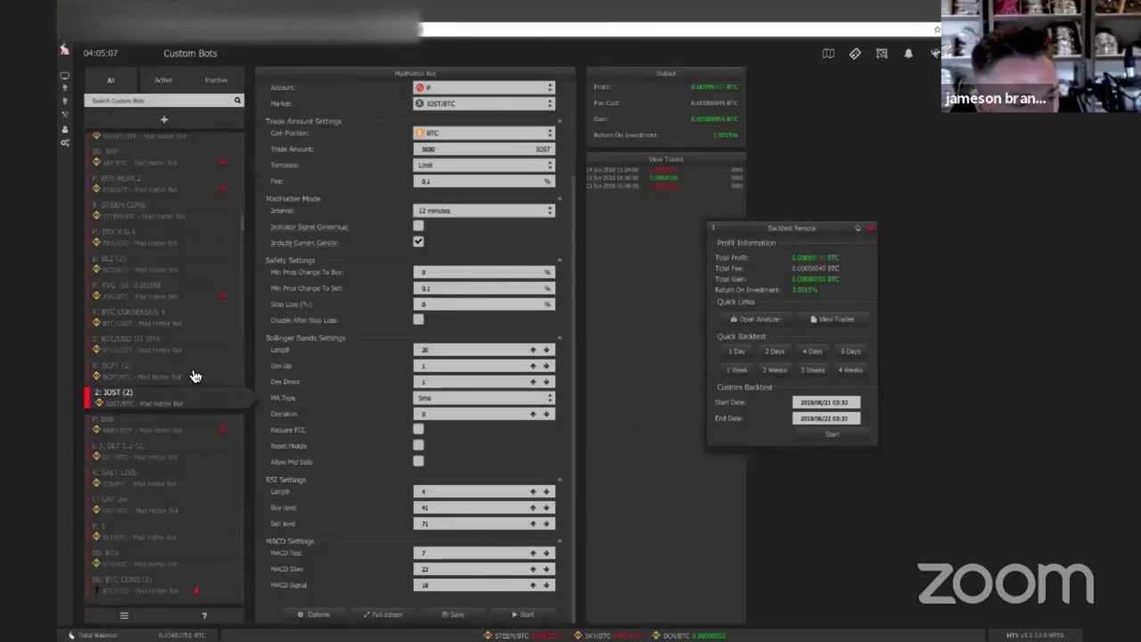
click(190, 366)
click(175, 305)
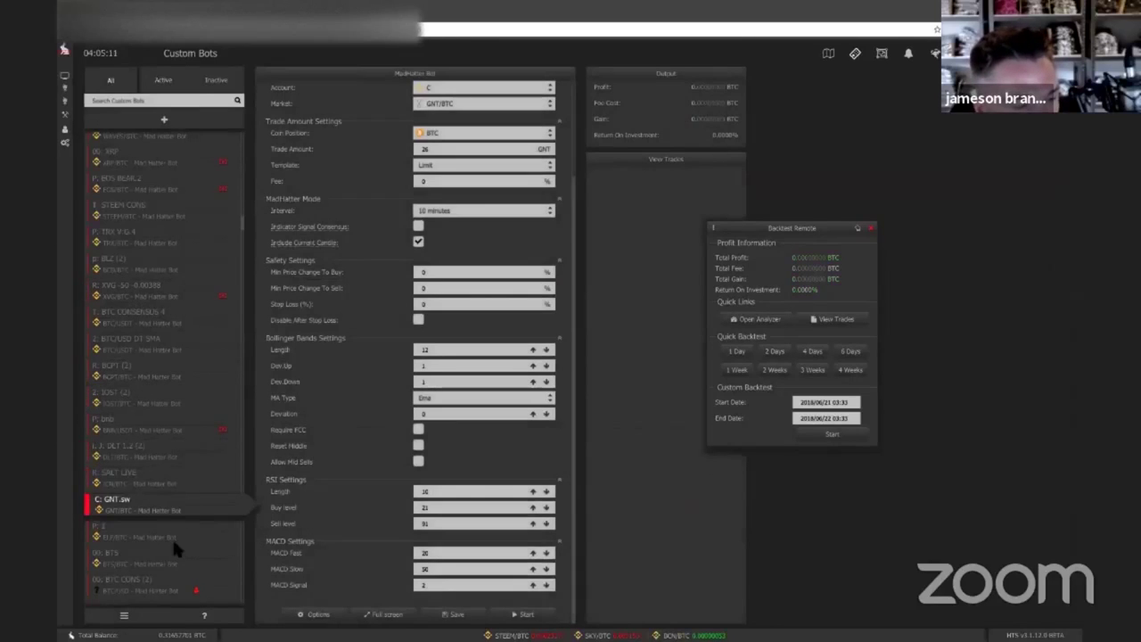
click(169, 539)
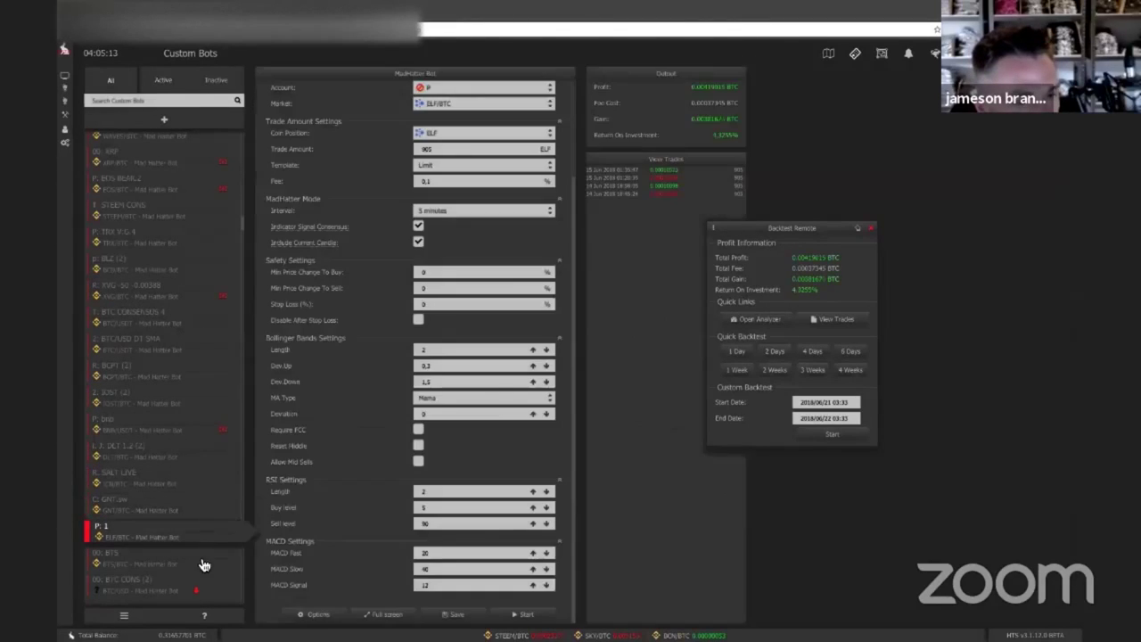
scroll(195, 550, down, 3)
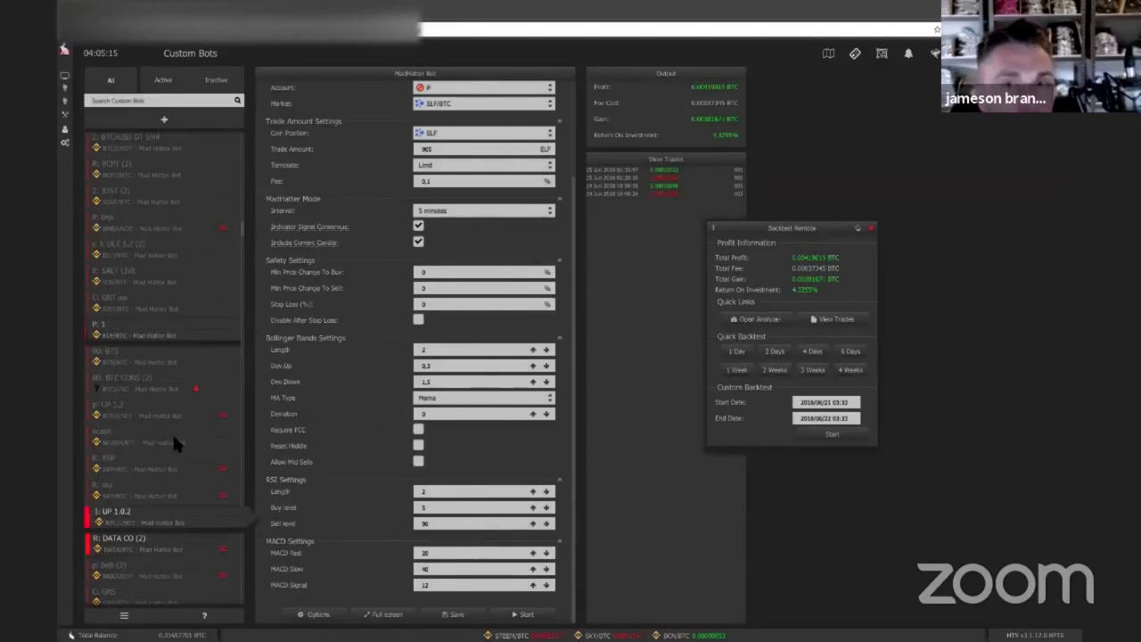
click(155, 368)
click(155, 412)
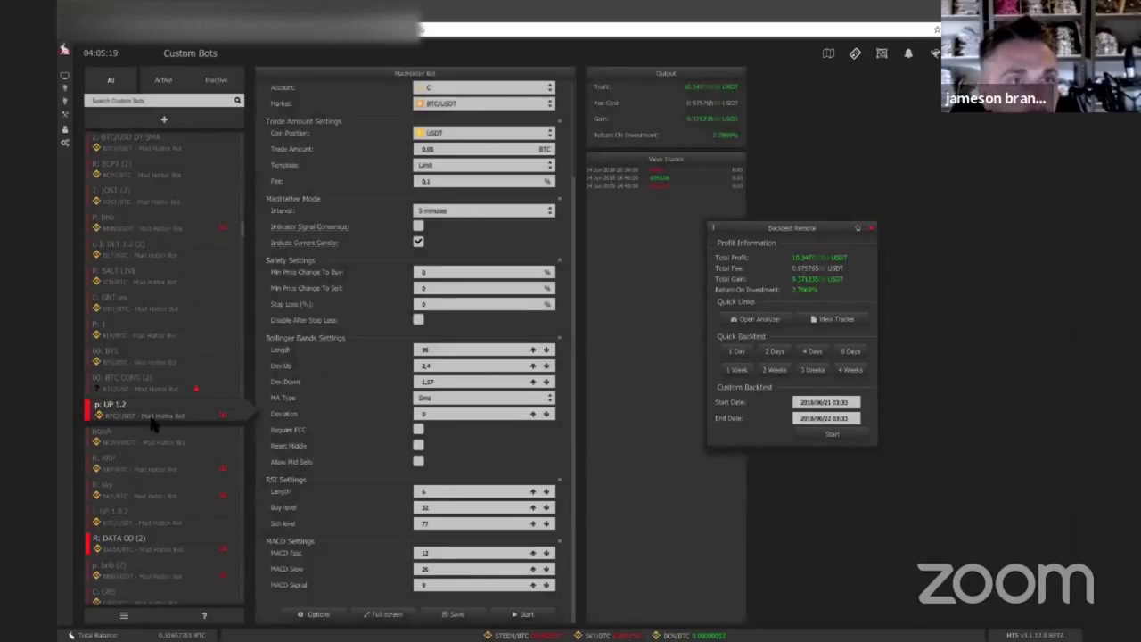
Check the settings and results of the NCASH/BTC, XRP and DATA CO (2) Mad Hatter bots.
click(153, 437)
click(150, 474)
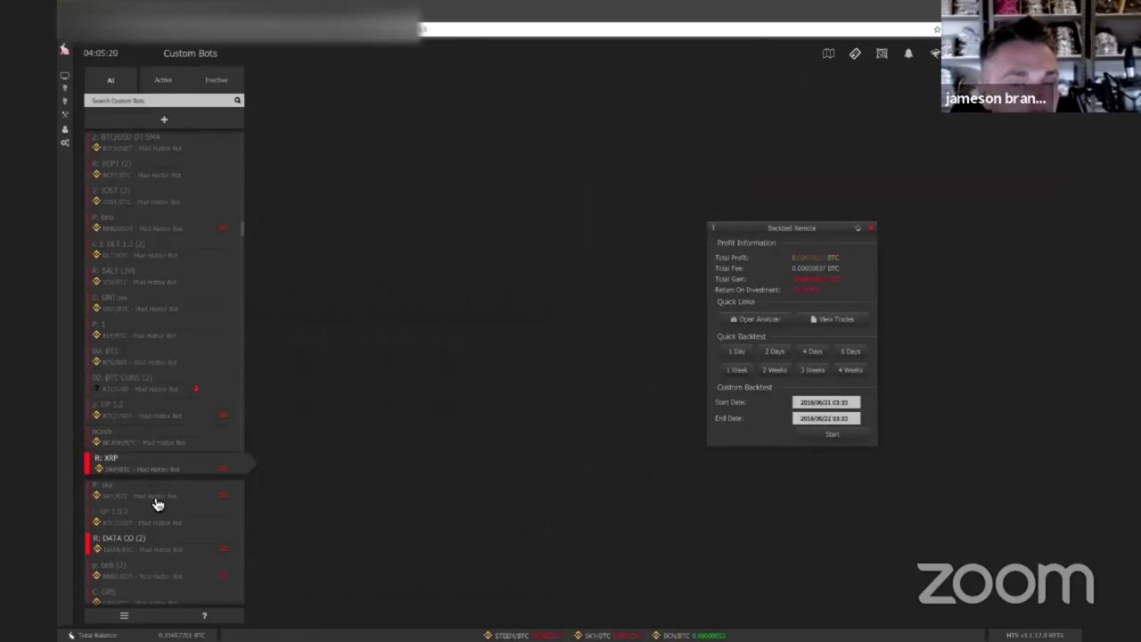
click(169, 569)
scroll(170, 570, down, 1)
click(158, 501)
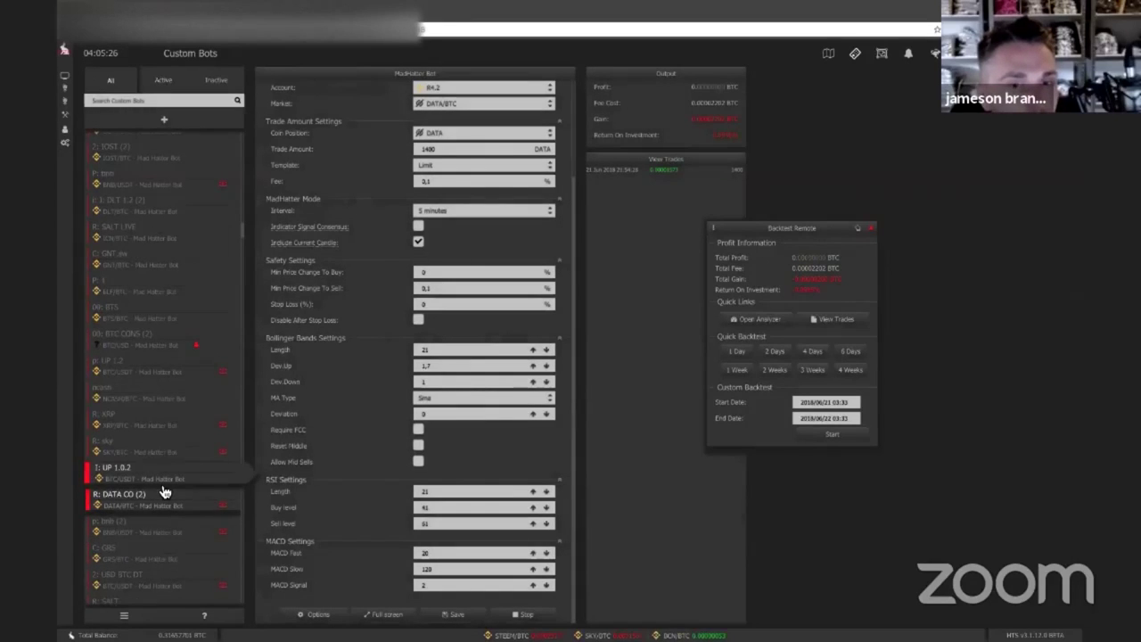
scroll(163, 489, down, 5)
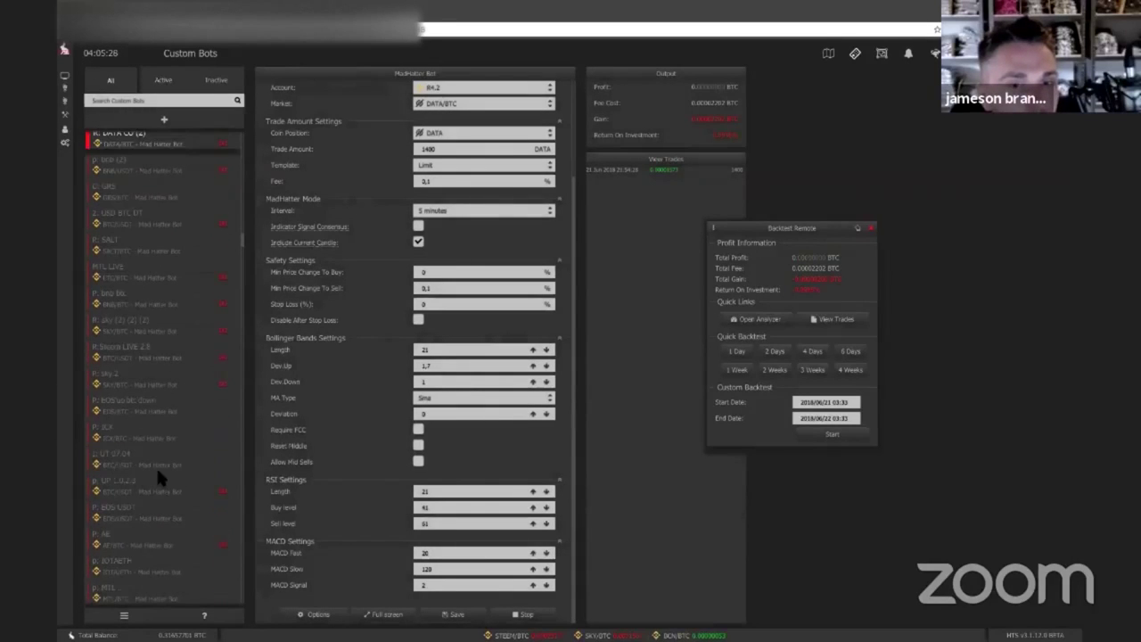
Review the Mad Hatter bots from bnb (2) through GRS, SALT and MTL LIVE to ICX, comparing their indicator settings and trades.
click(168, 178)
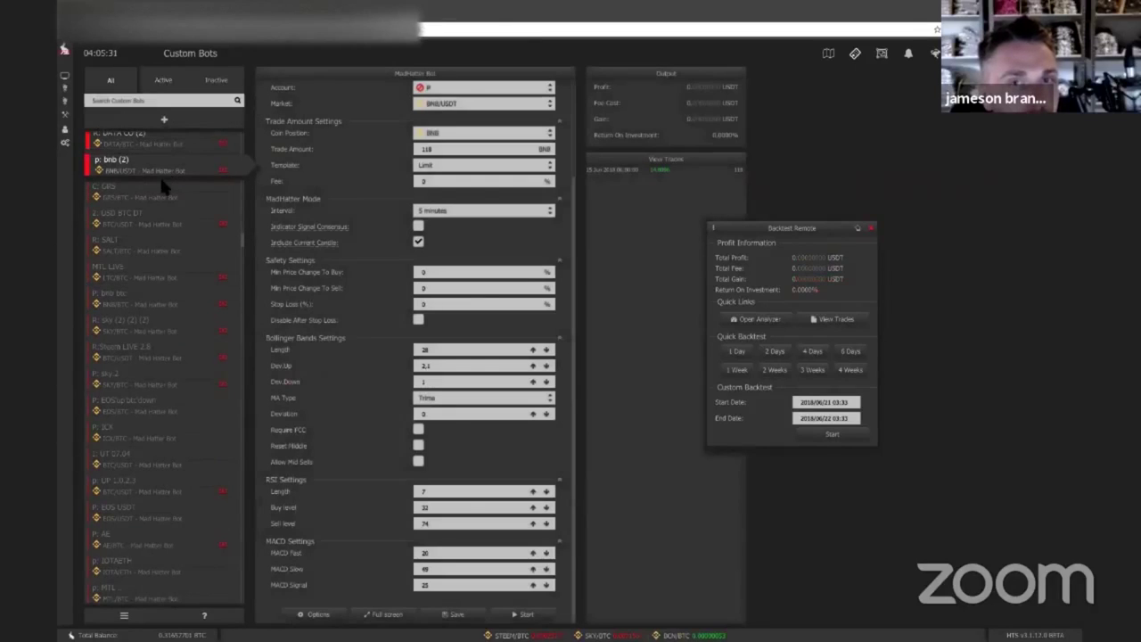
click(167, 200)
click(204, 227)
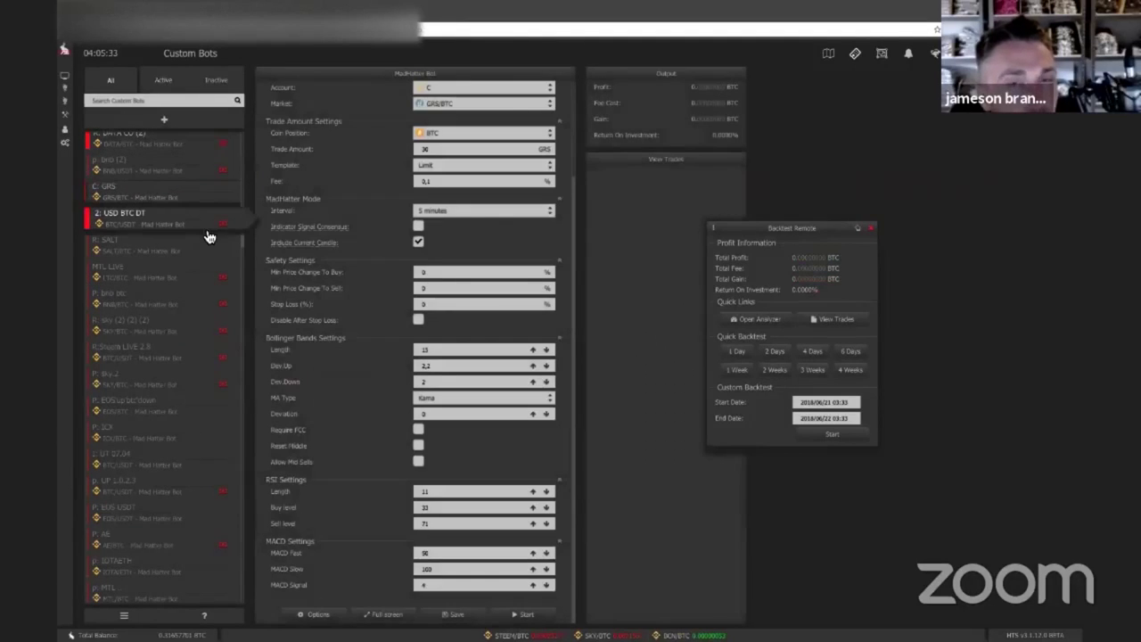
click(198, 244)
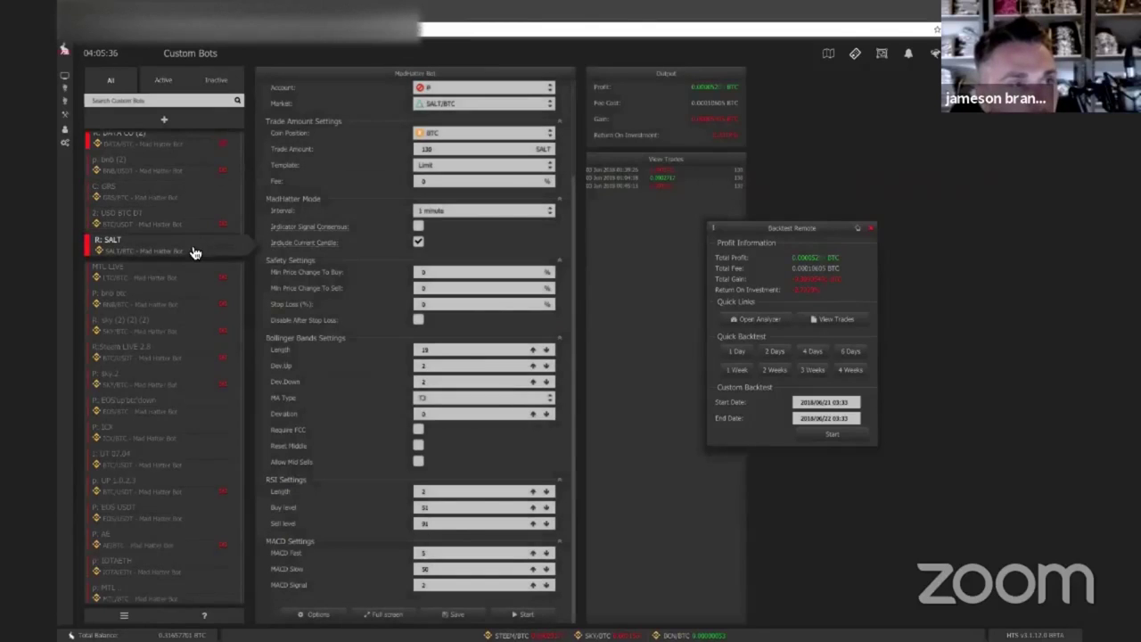
click(185, 276)
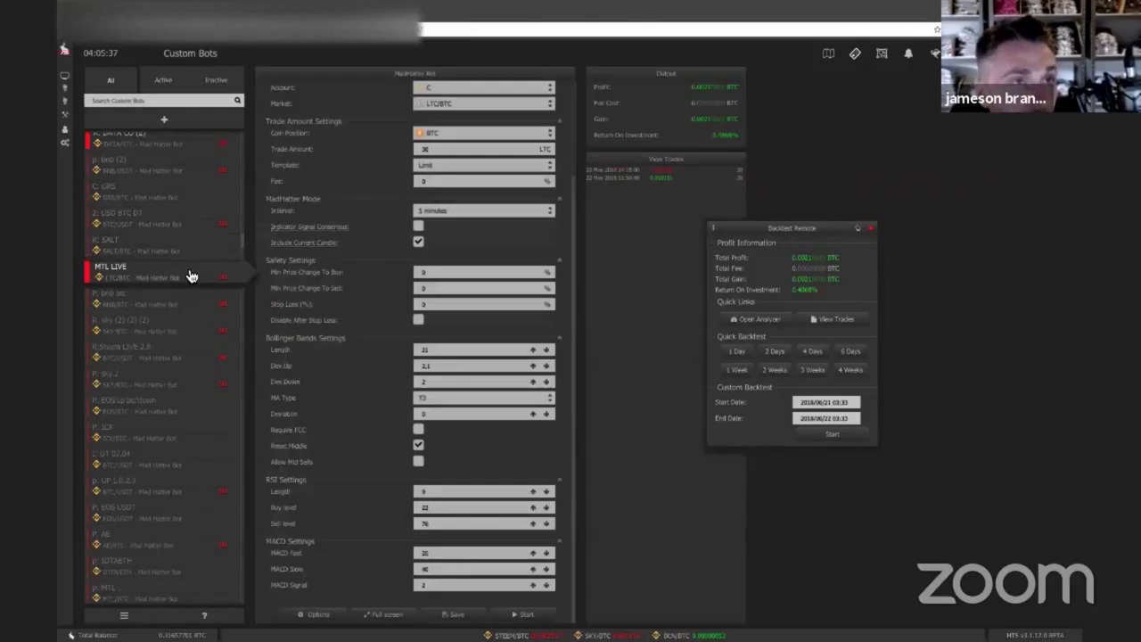
click(183, 295)
click(175, 368)
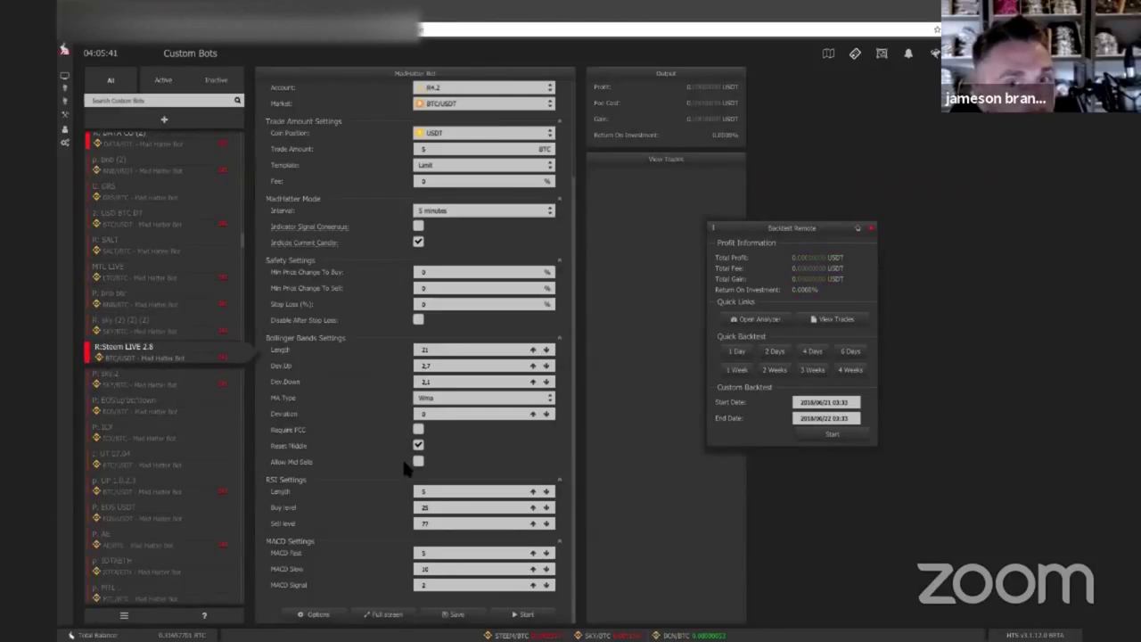
click(201, 461)
click(223, 431)
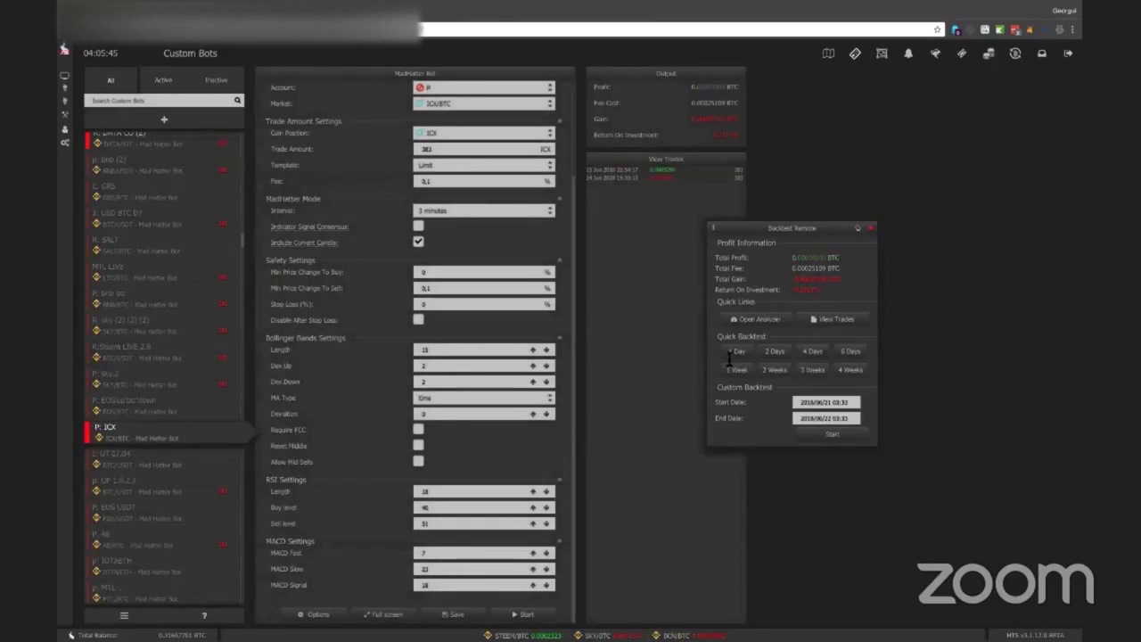
Examine the settings of the 00: BTS' Mad Hatter bot and the BS-REP:BTC scalper bot.
scroll(218, 332, down, 10)
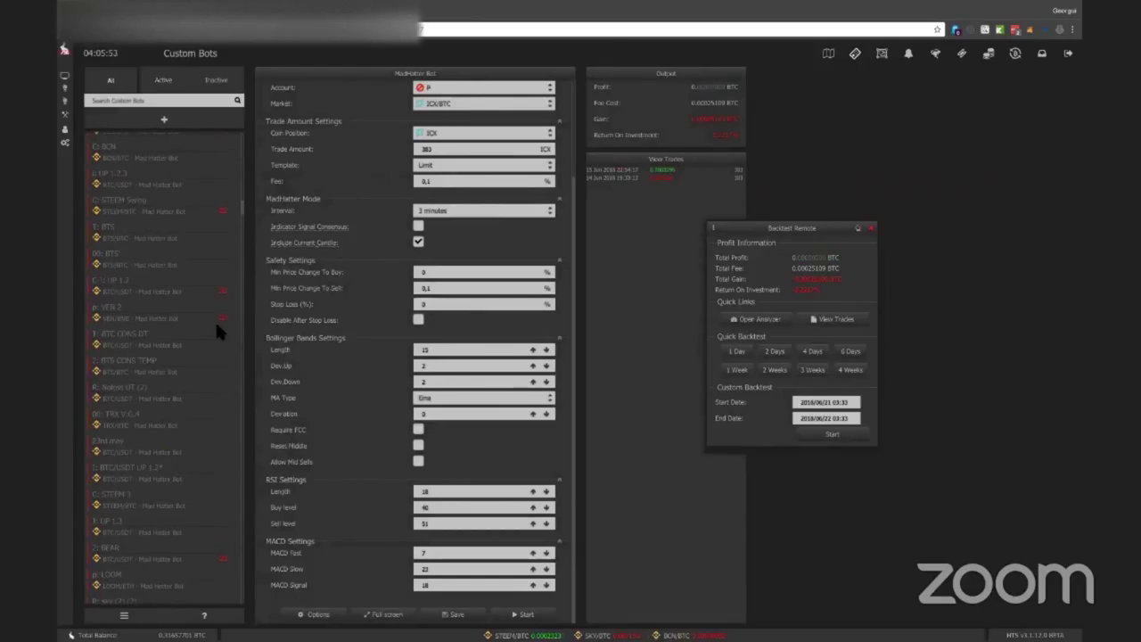
scroll(217, 324, up, 1)
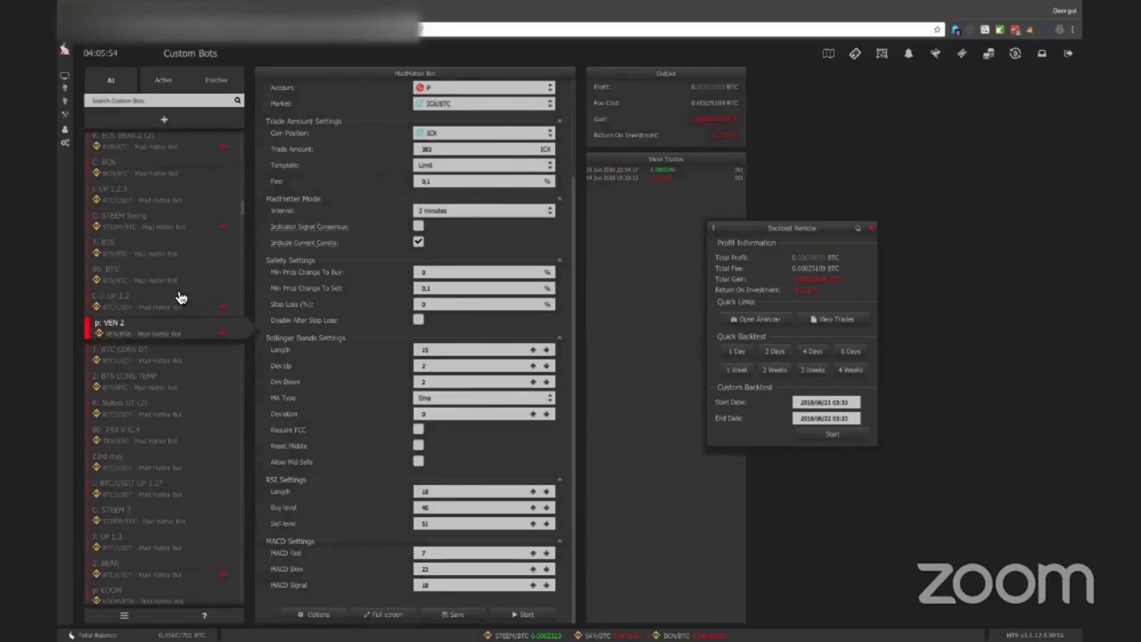
click(199, 294)
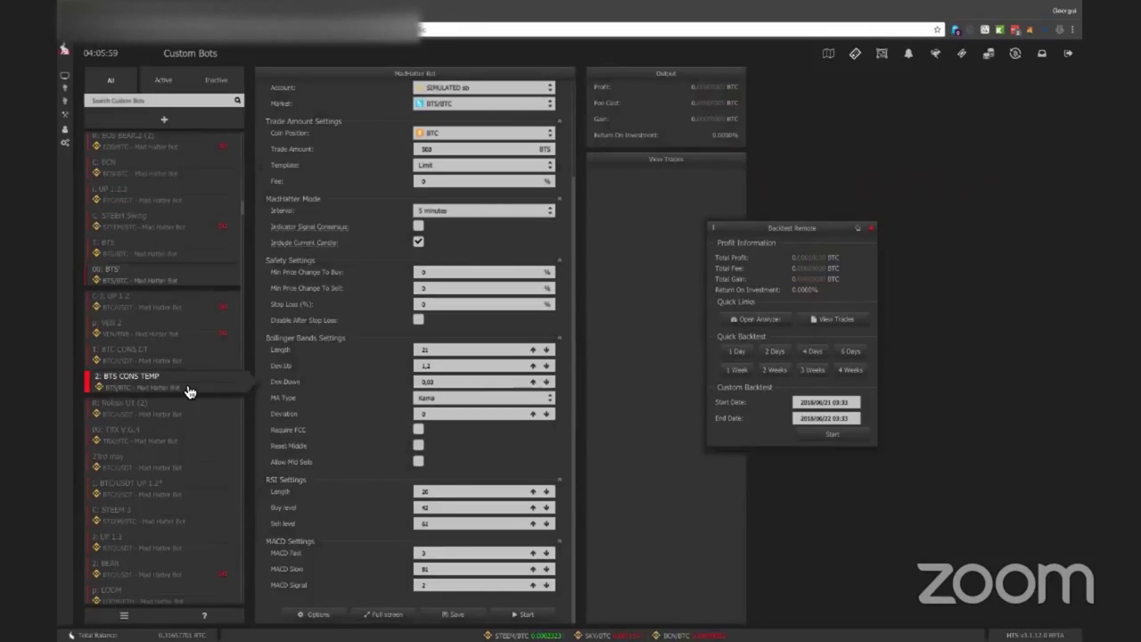
scroll(189, 392, up, 10)
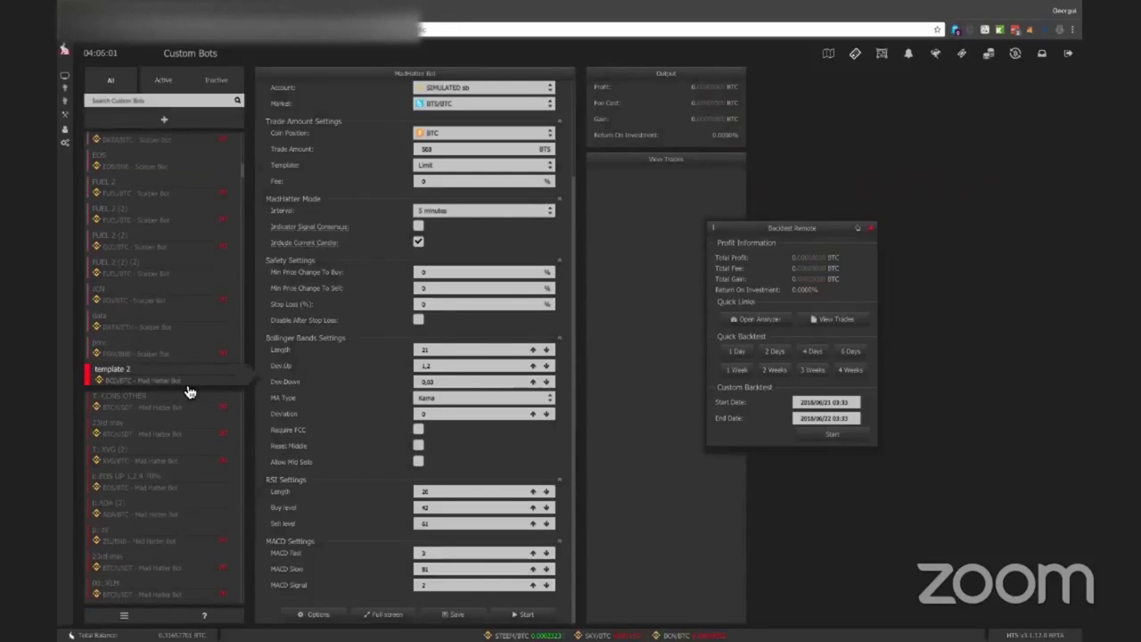
scroll(189, 392, up, 11)
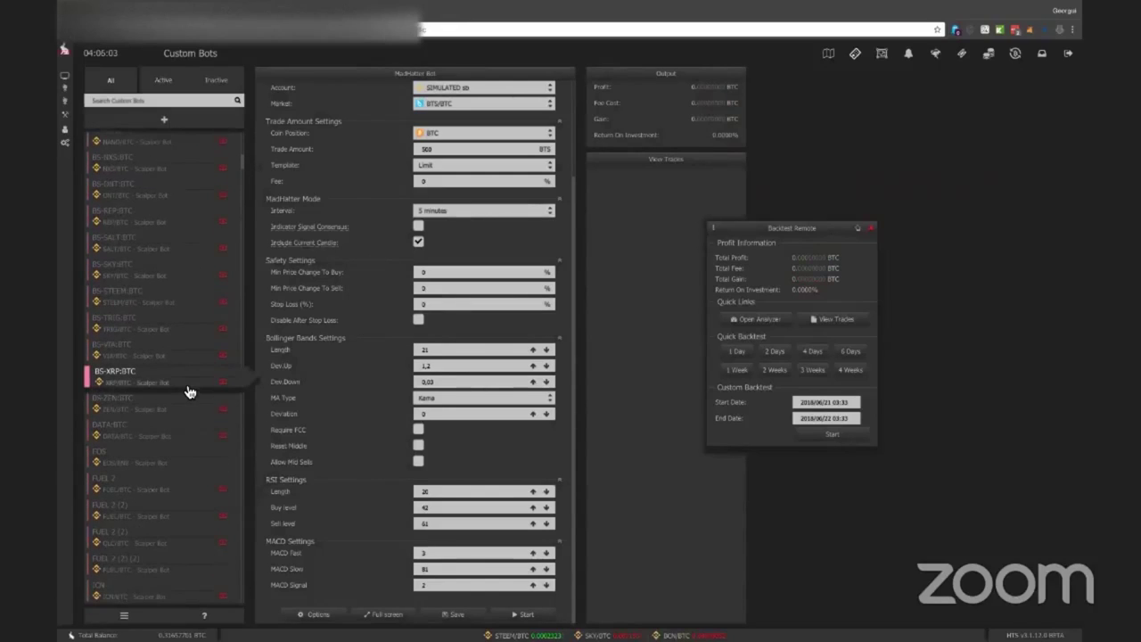
scroll(373, 255, up, 1)
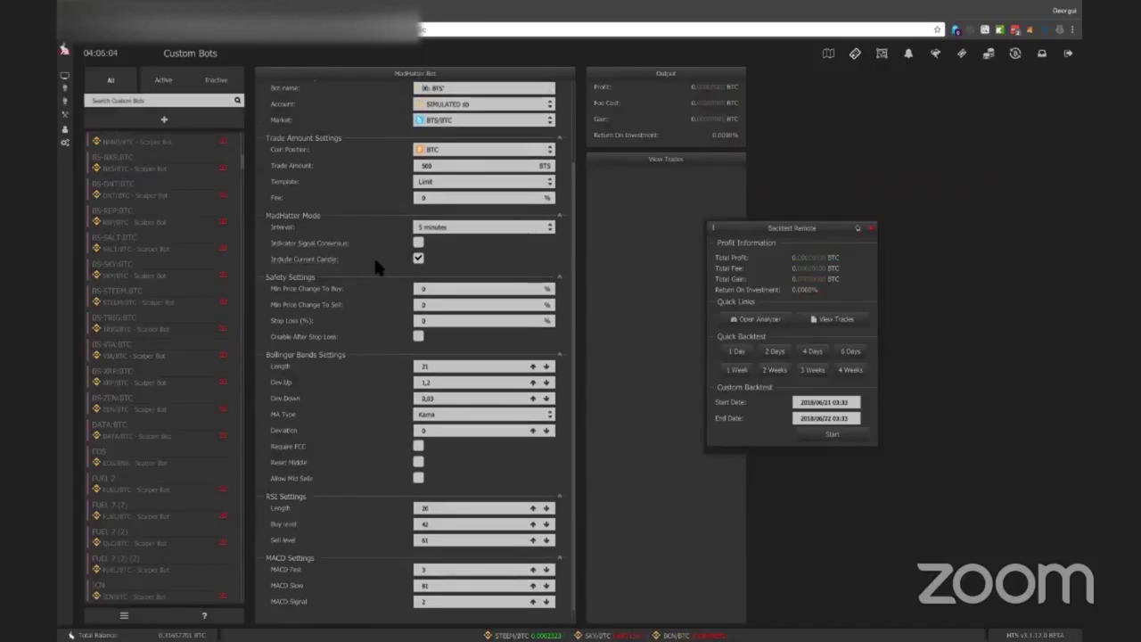
scroll(374, 255, up, 1)
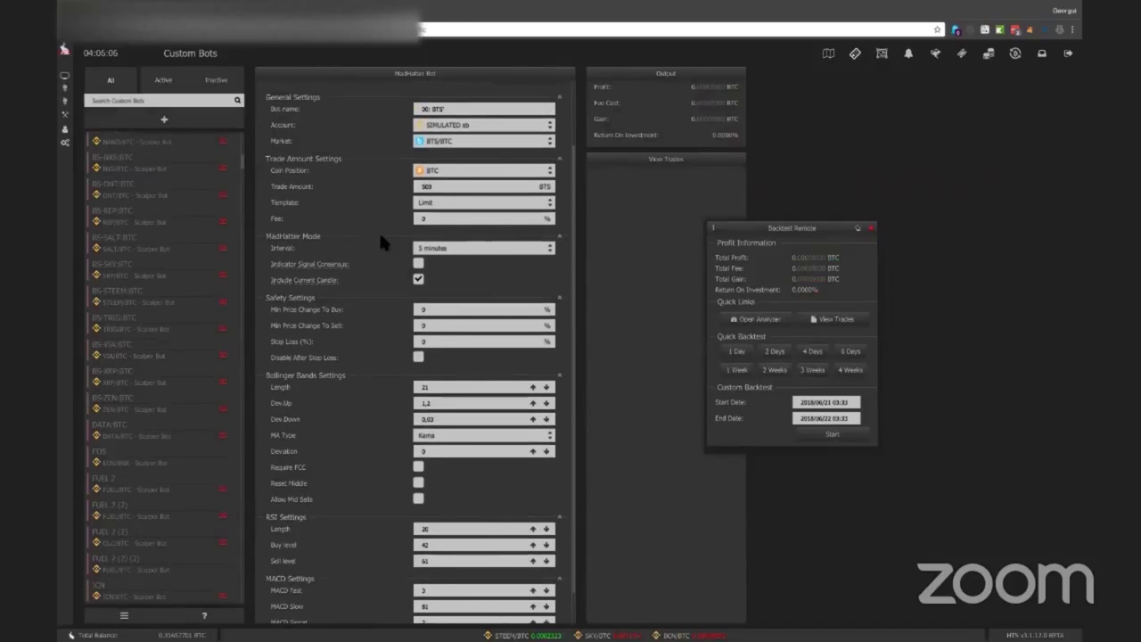
click(147, 219)
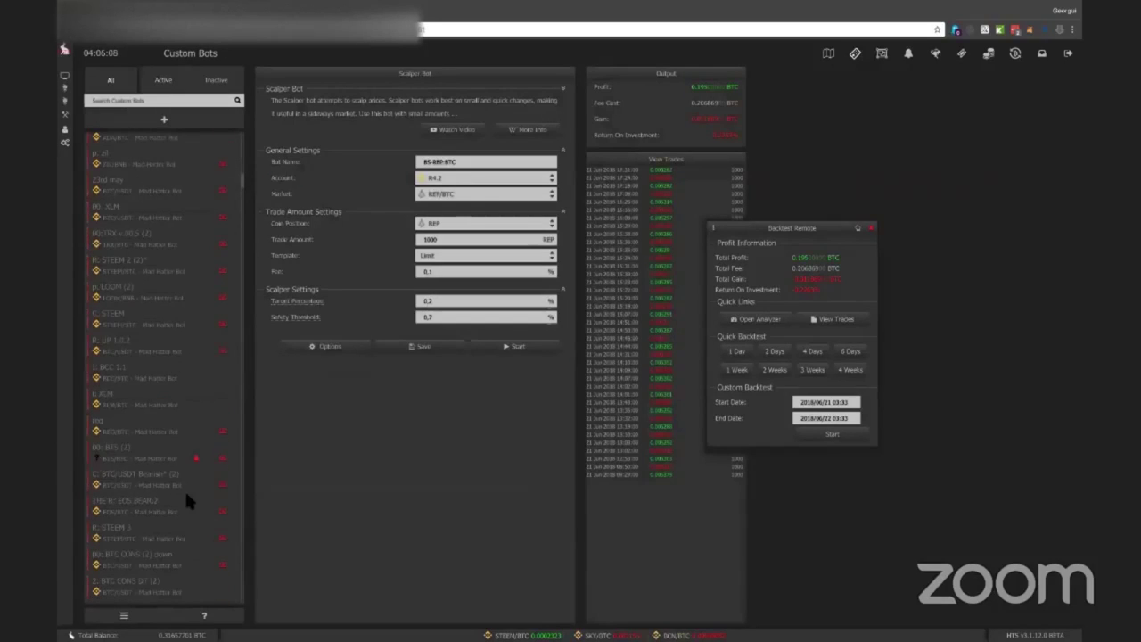
Open THE R: EOS BEAR.2 Mad Hatter bot and start a 1-day quick backtest on it.
click(190, 505)
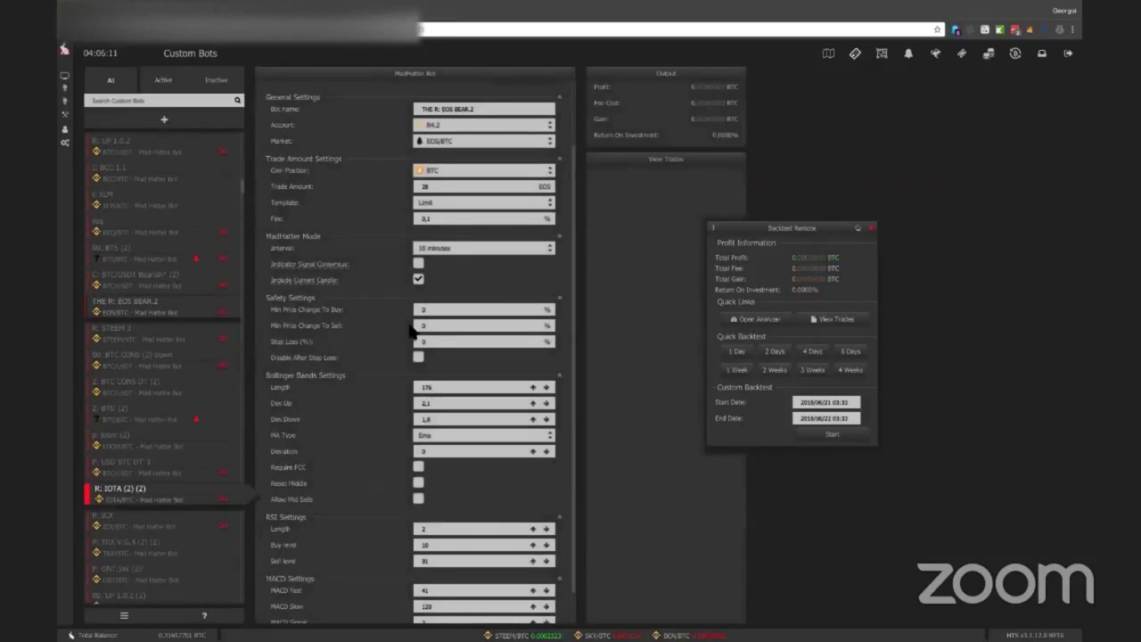
scroll(432, 304, down, 1)
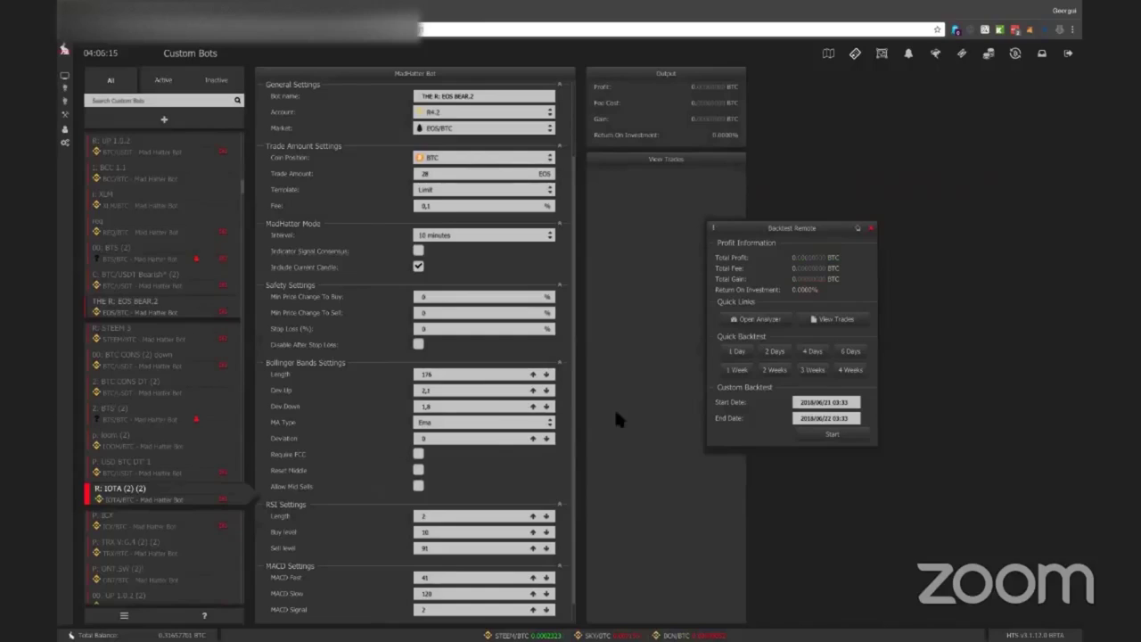
click(735, 356)
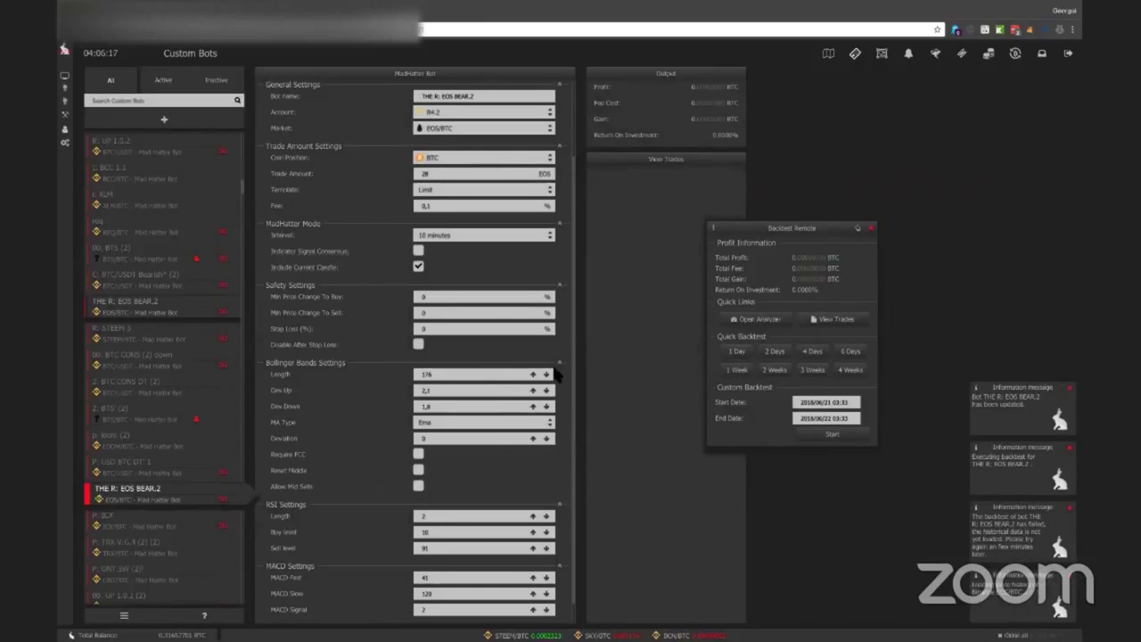
Run 1-day quick backtests of THE R: EOS BEAR.2 with Bollinger Bands lengths of 175, 174 and 12.
click(470, 376)
click(736, 351)
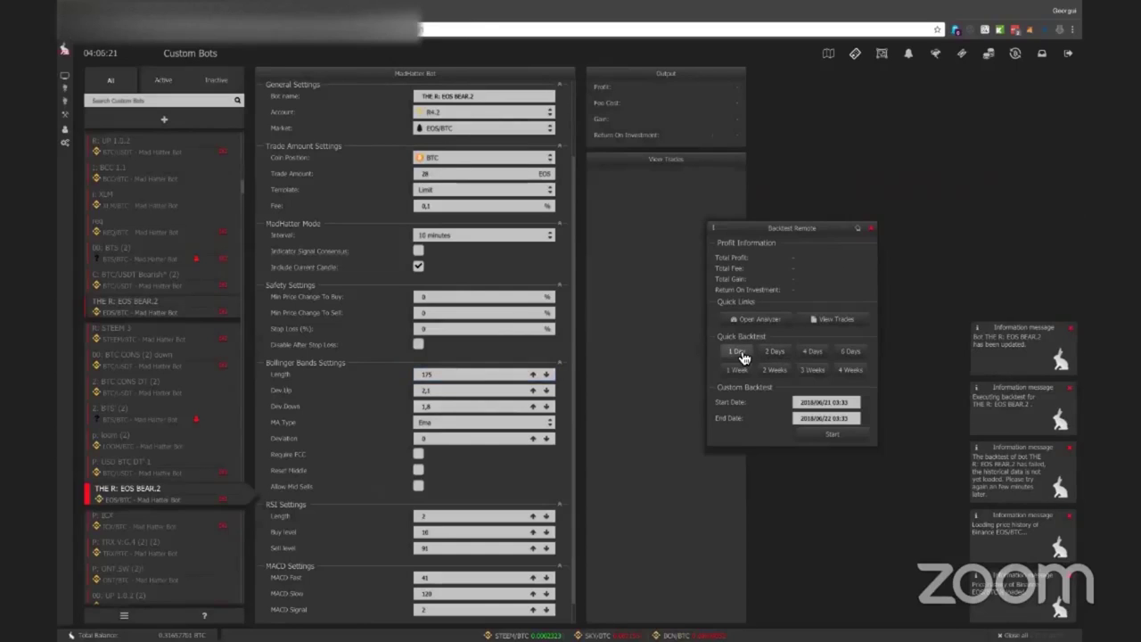
click(466, 379)
key(BackSpace)
text(4)
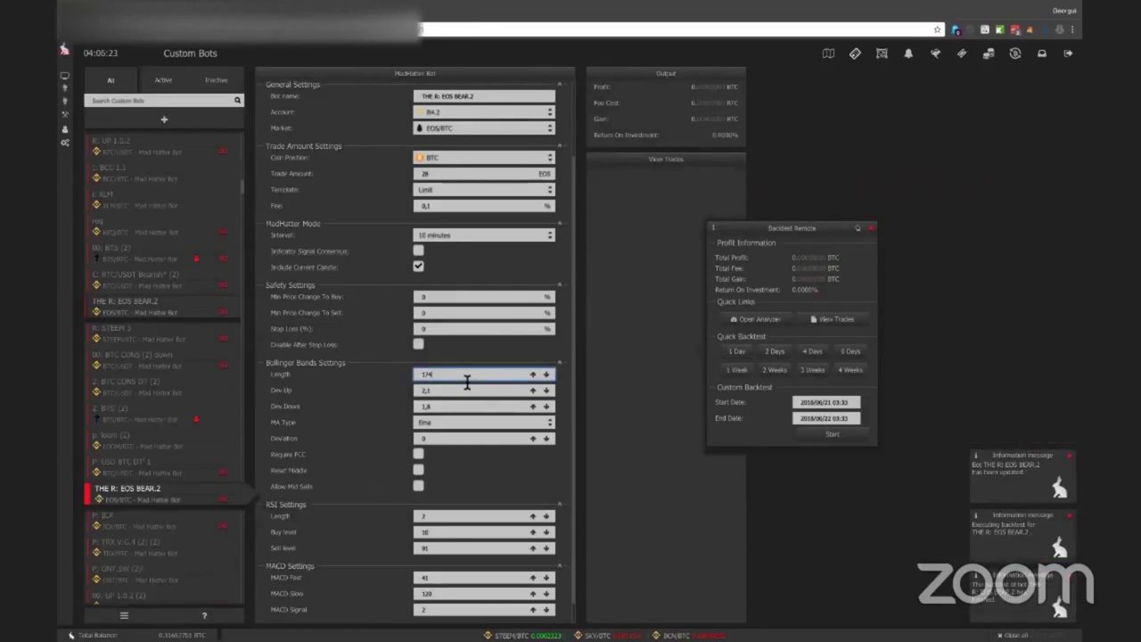
click(734, 354)
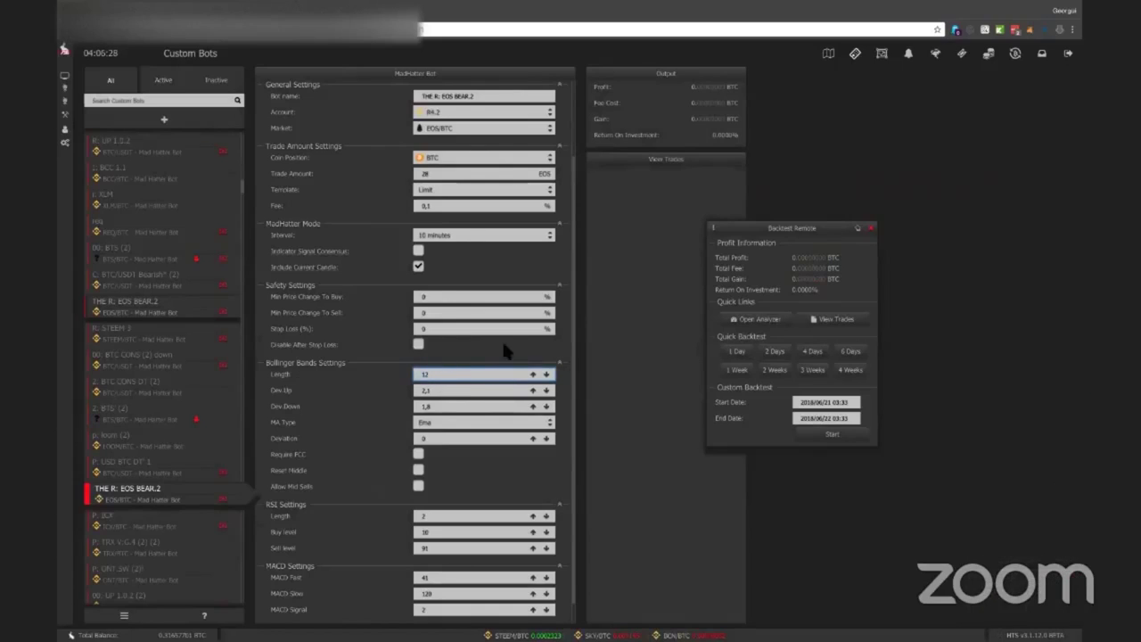
click(740, 355)
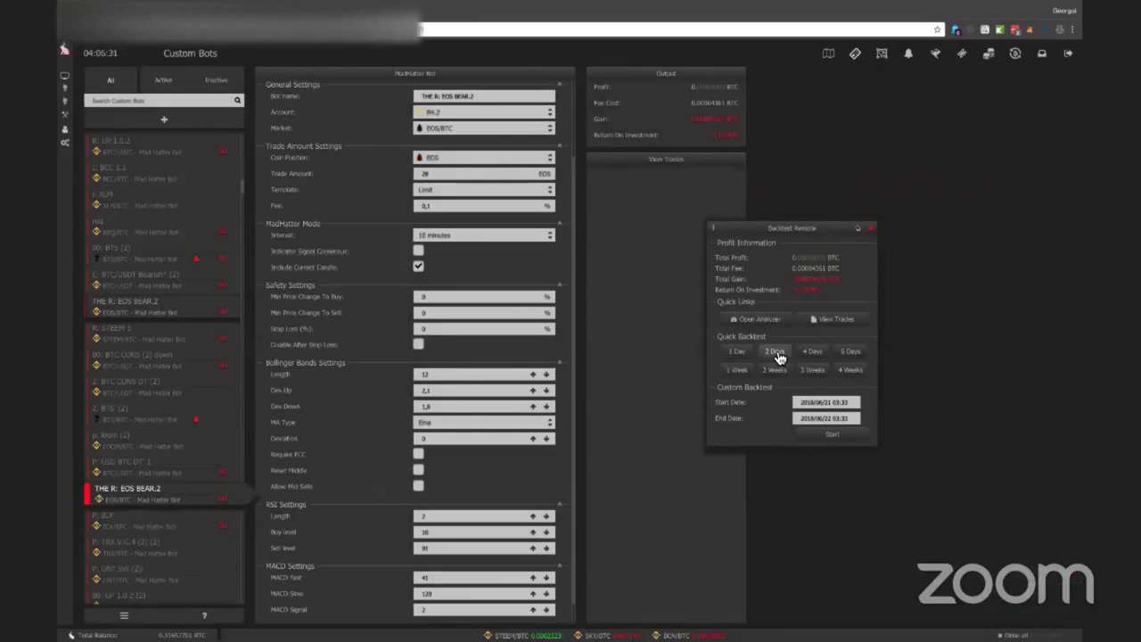
Set the RSI sell level to 81 and run a 1-day quick backtest.
drag(437, 547, 374, 550)
text(81)
click(739, 353)
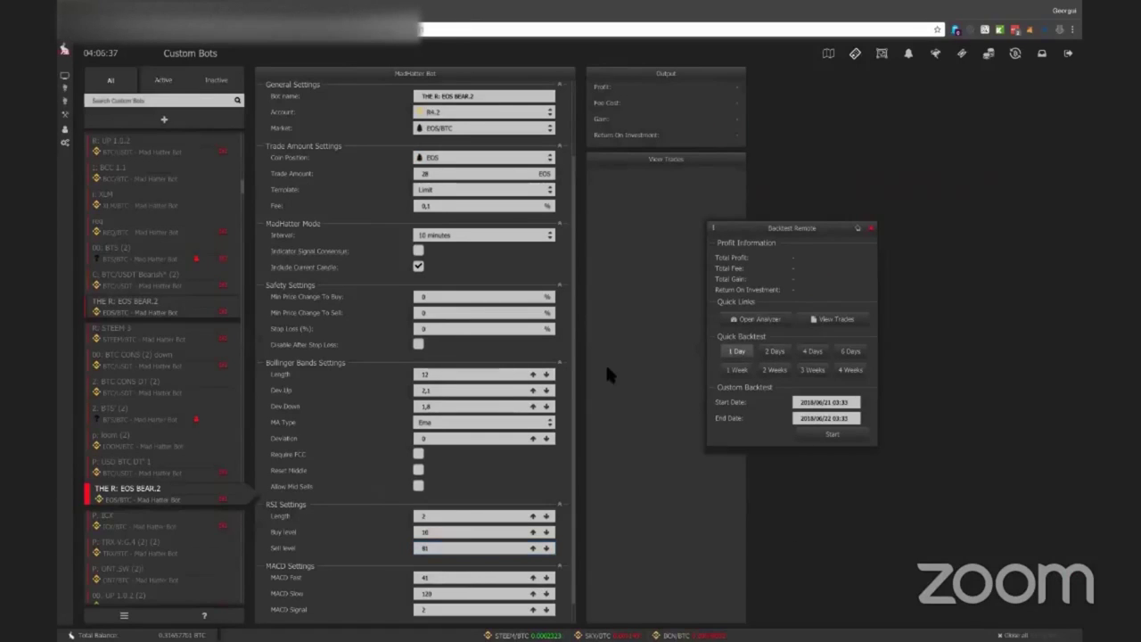
Set the Bollinger Bands Dev Down and Dev Up to 1 and run a quick backtest.
double_click(435, 405)
text(1)
double_click(470, 391)
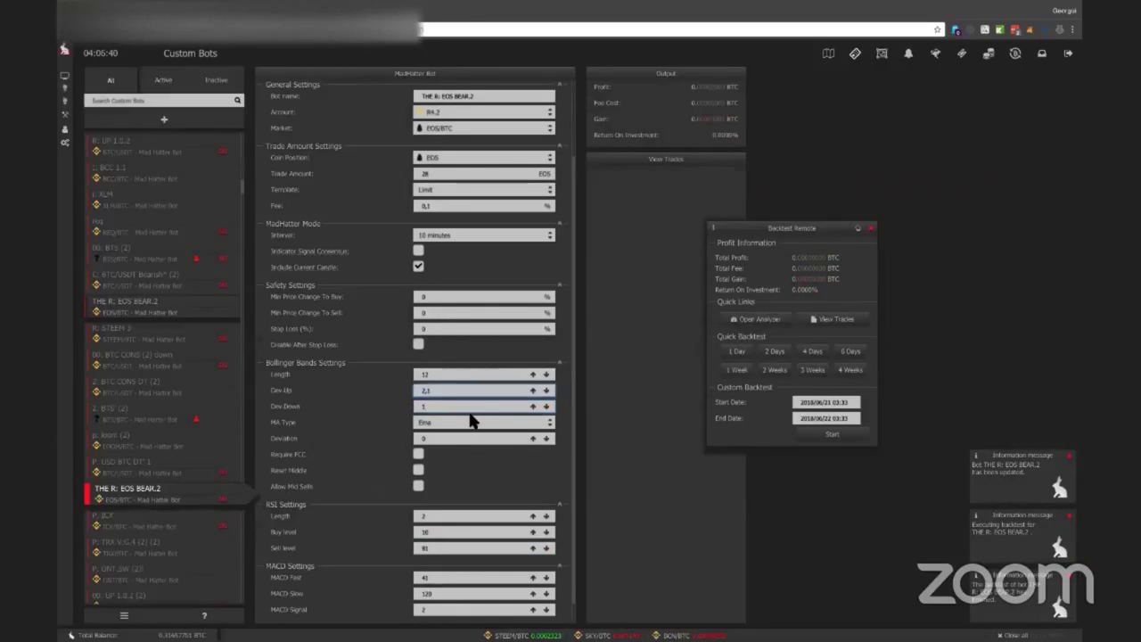
text(1)
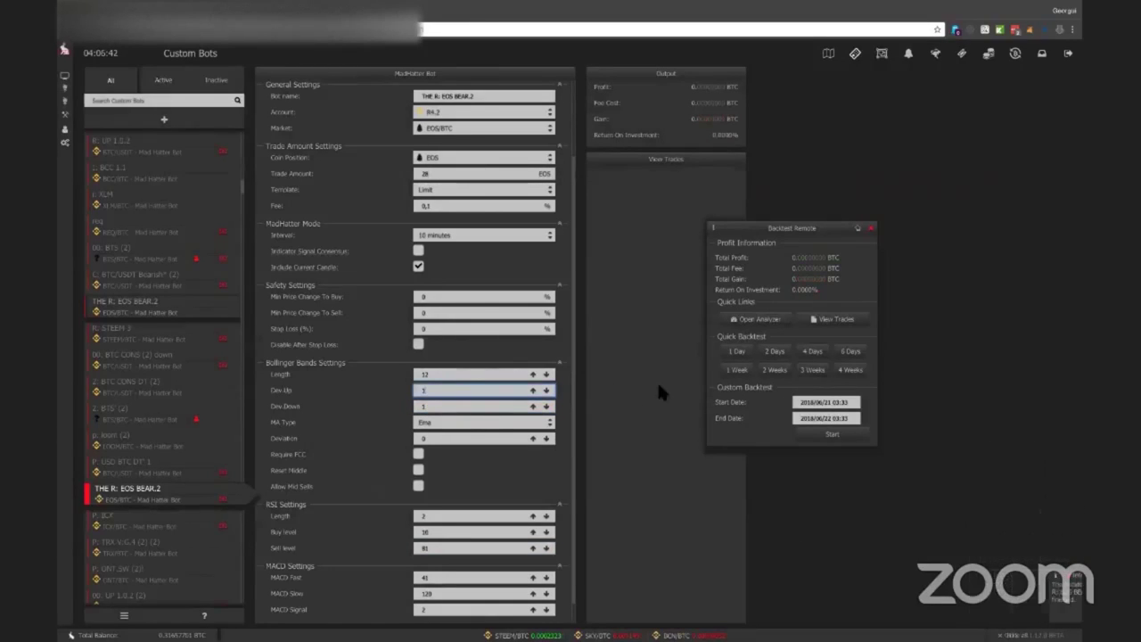
click(738, 370)
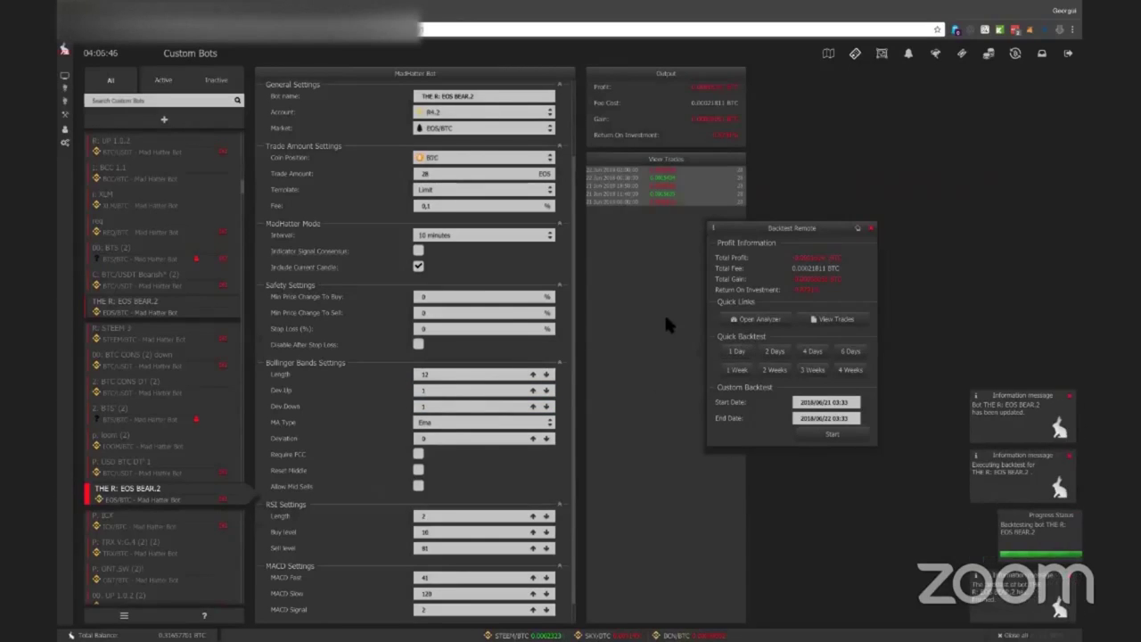
Run a 1-day quick backtest with the Bollinger Bands MA type set to Sma, and another with it set to Tema.
click(450, 422)
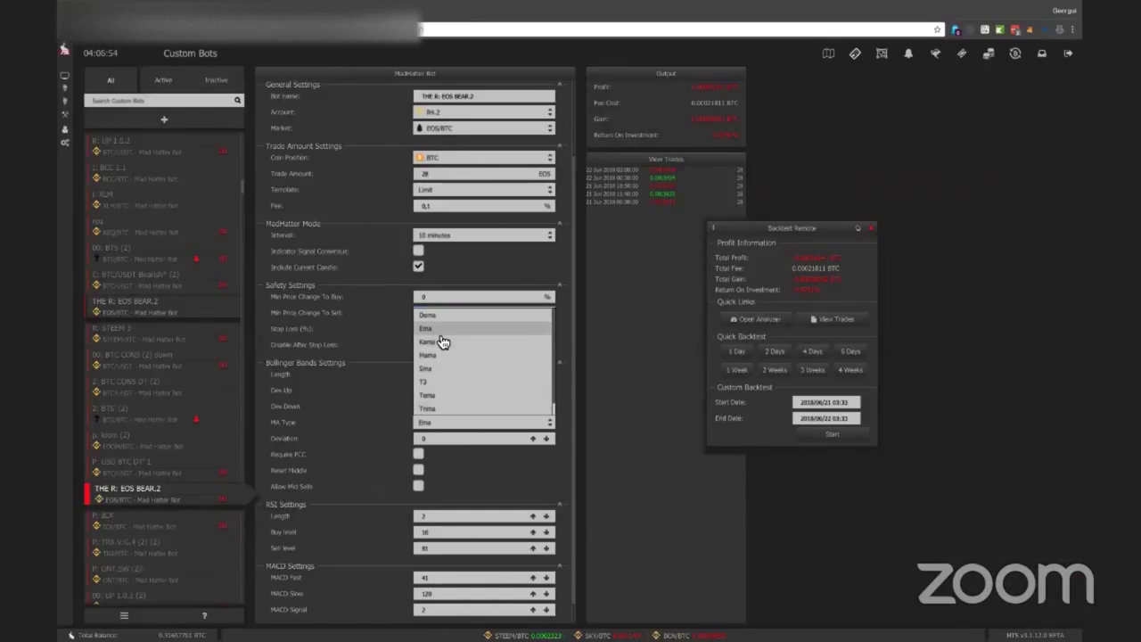
click(437, 316)
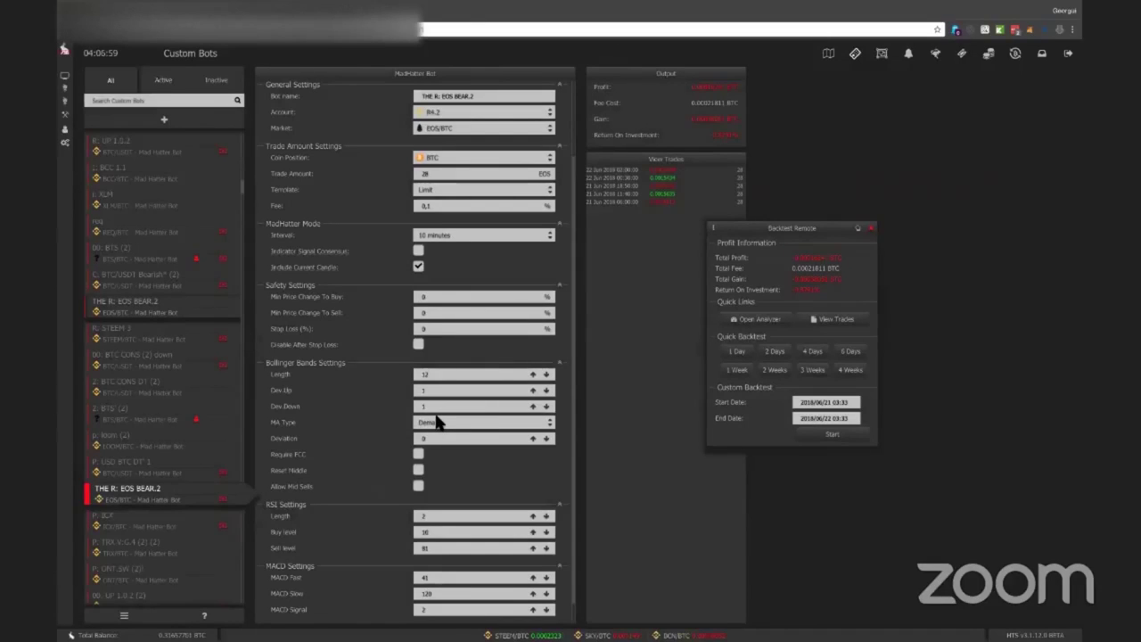
click(452, 364)
click(746, 356)
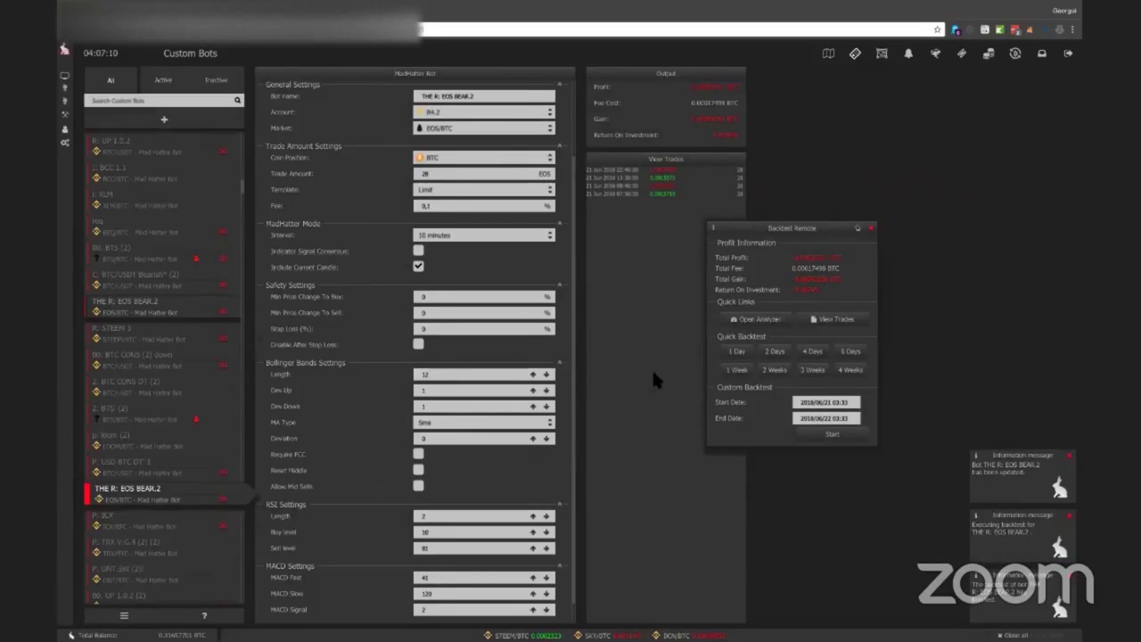
click(478, 423)
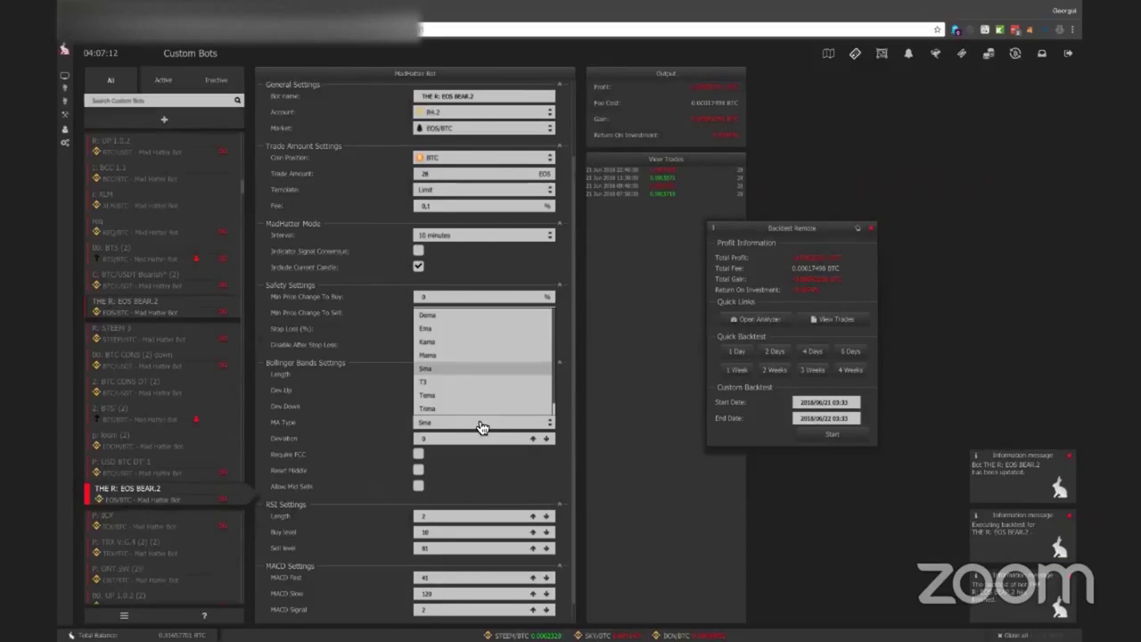
click(479, 395)
click(736, 354)
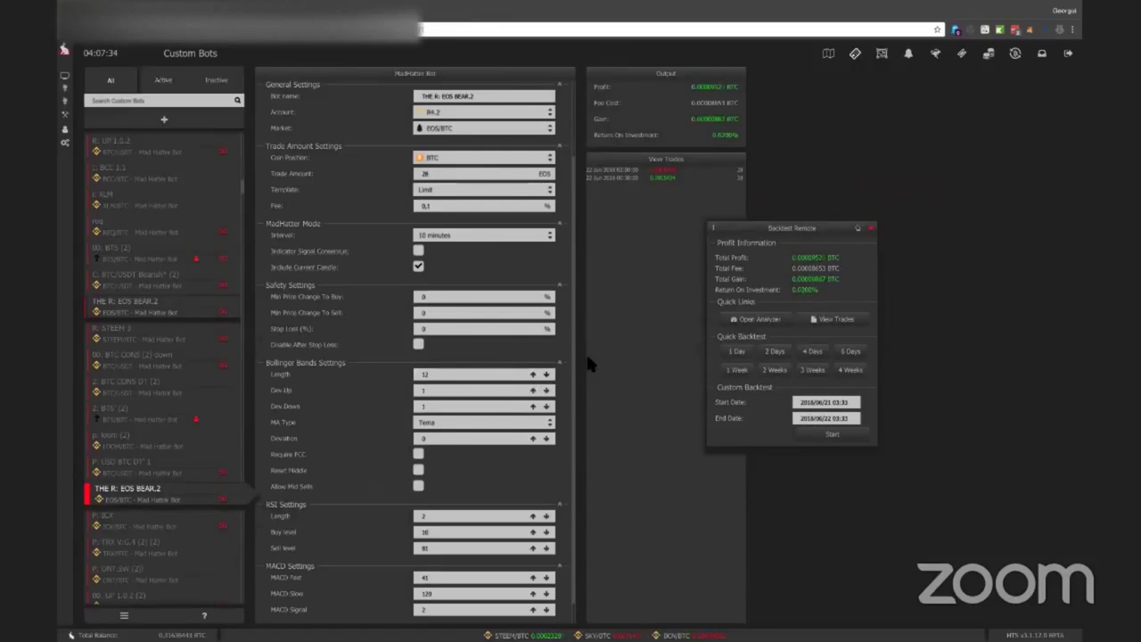
Open the bot's full-screen chart view and set the RSI buy level to 20.
click(440, 389)
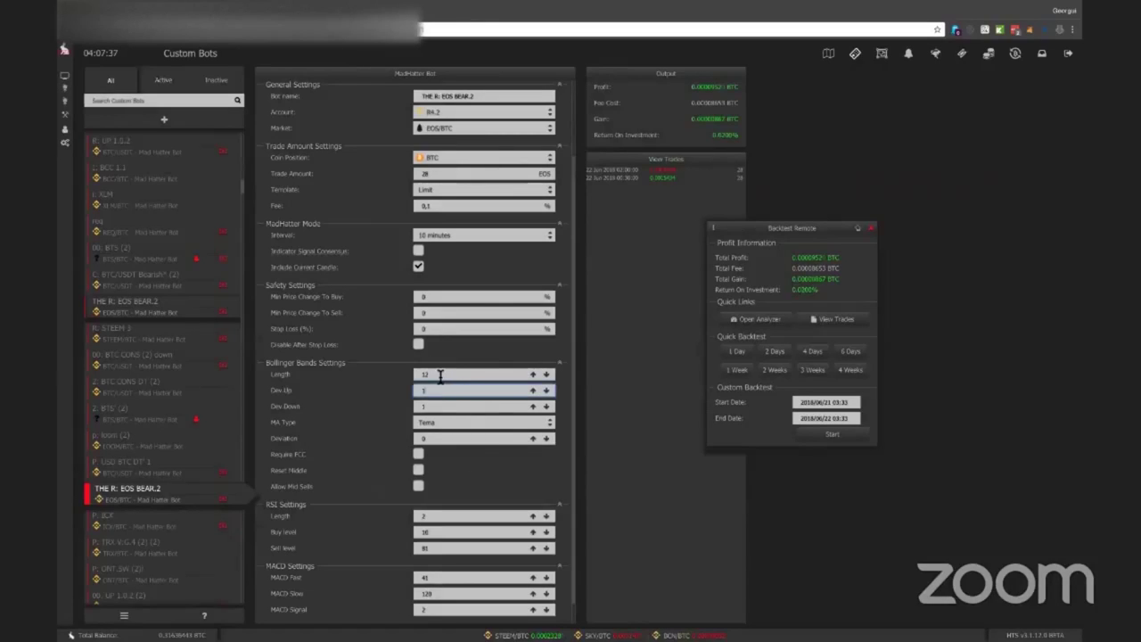
click(440, 375)
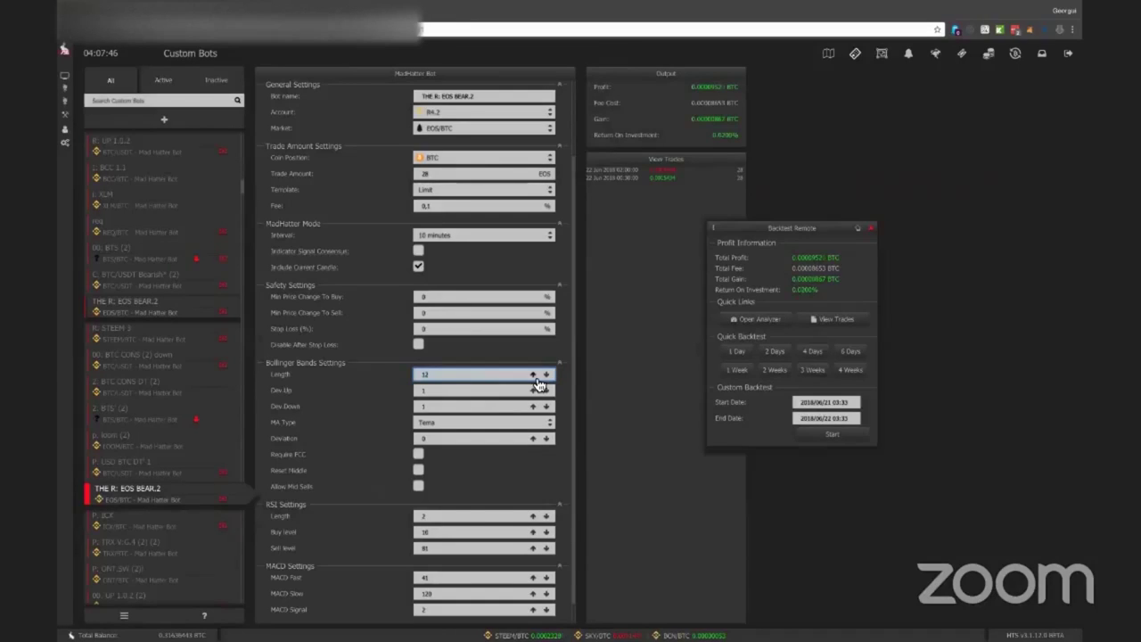
scroll(447, 462, down, 1)
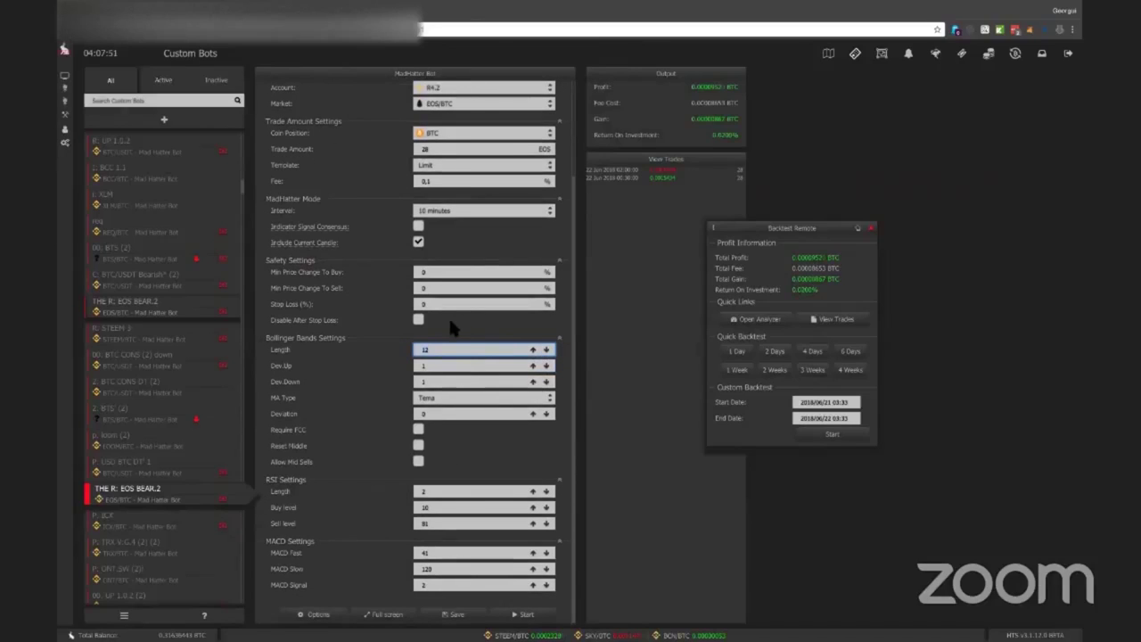
click(456, 493)
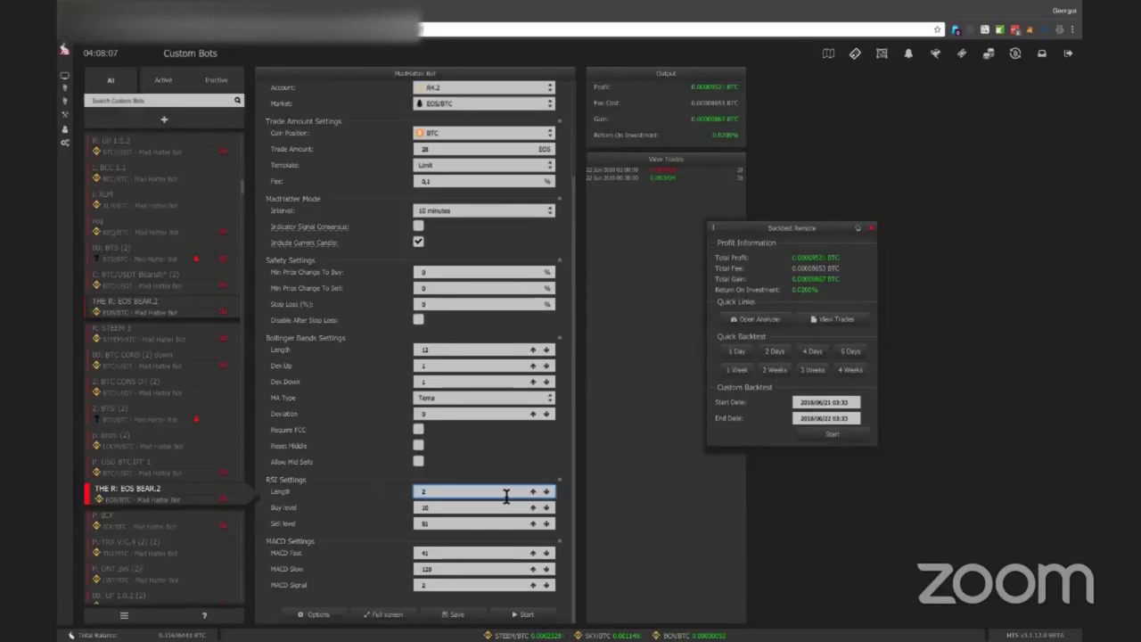
click(379, 614)
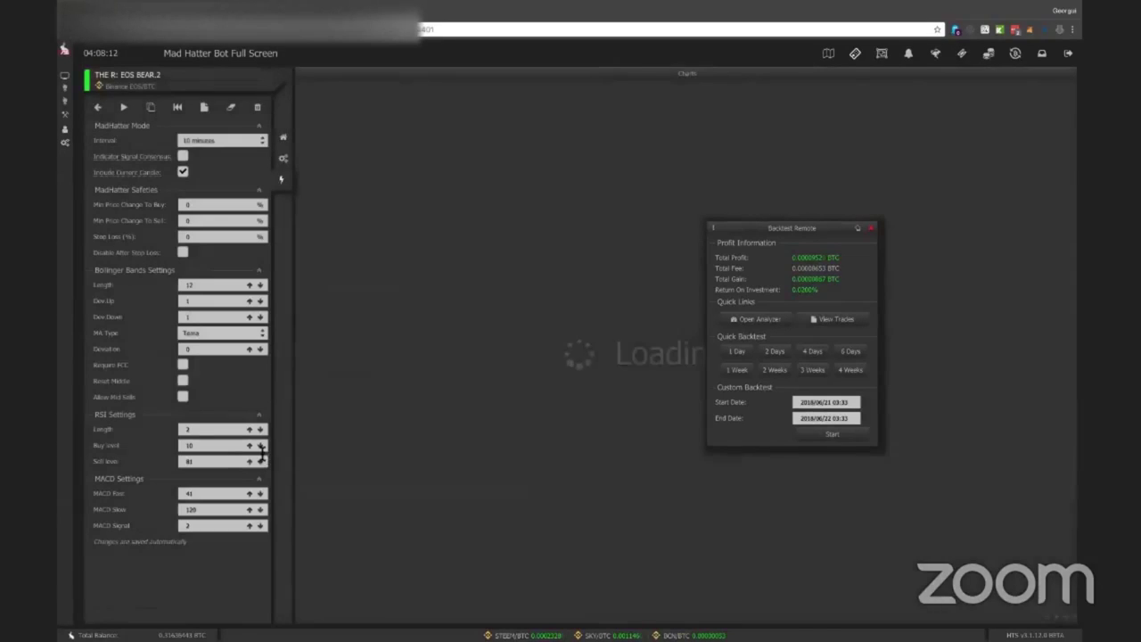
drag(190, 446, 163, 444)
text(20)
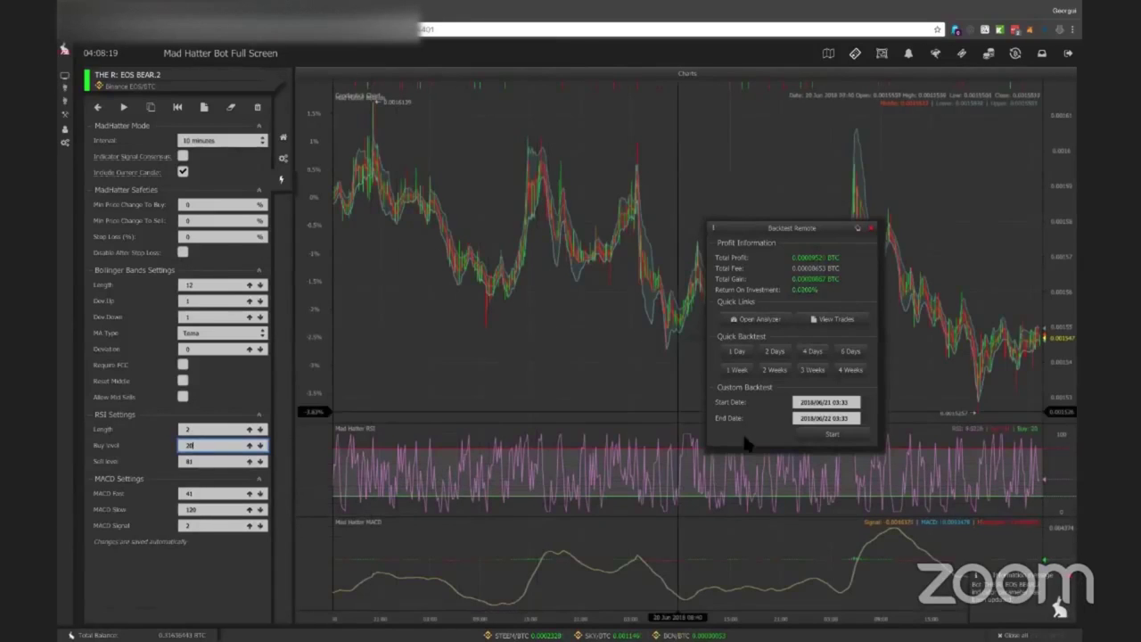
Increase the RSI length to 10, inspect the recent price peak on the chart, and raise the length to 11.
click(201, 460)
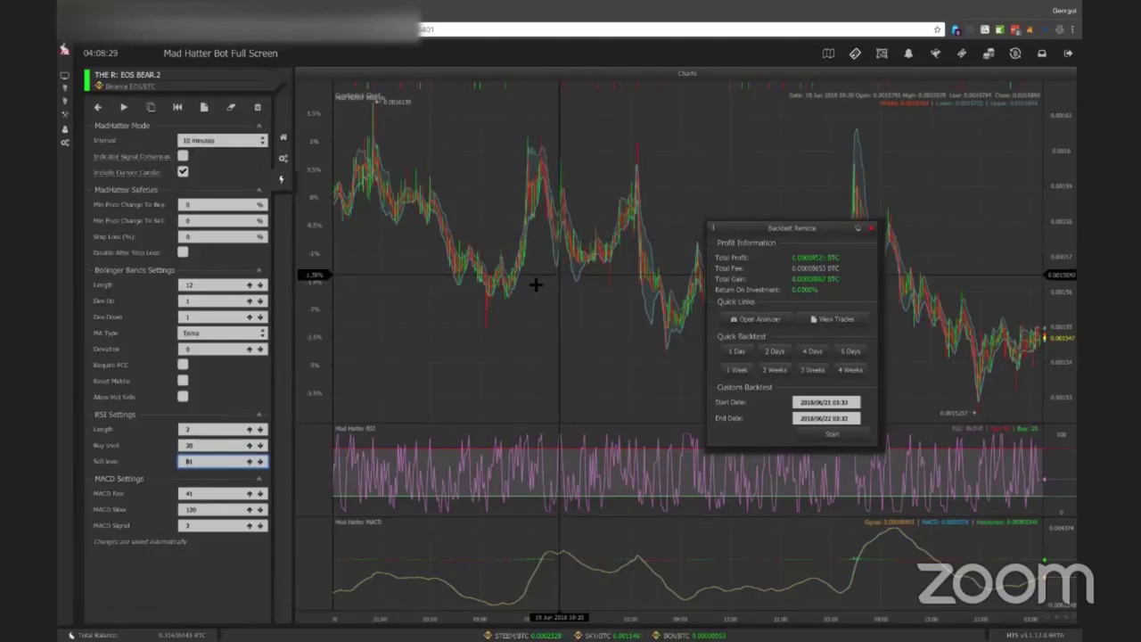
click(185, 430)
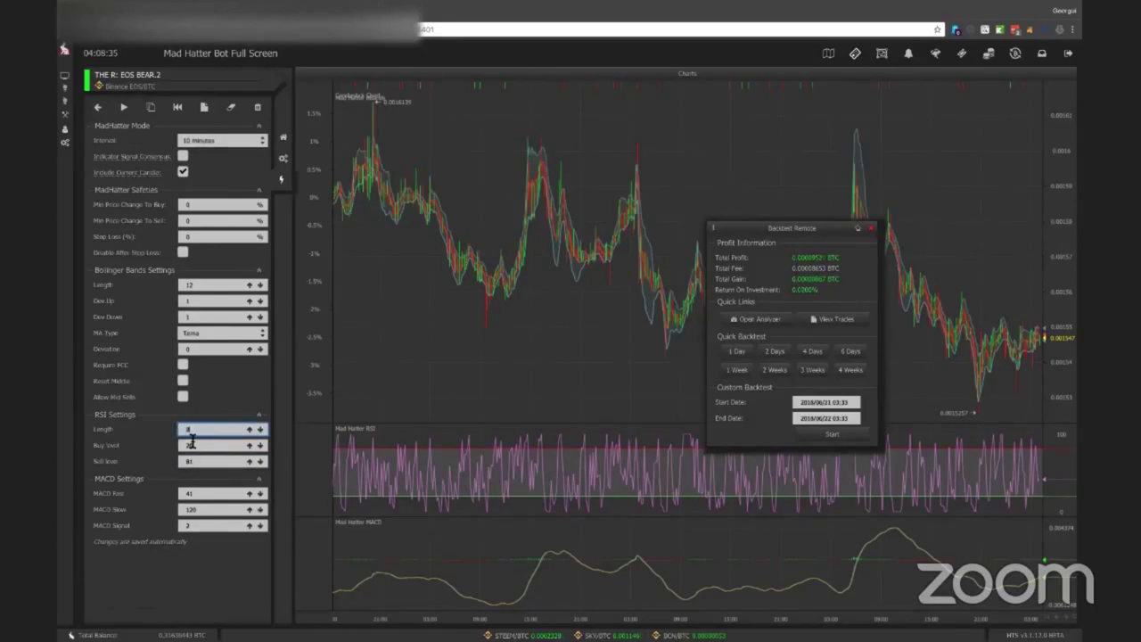
text(6)
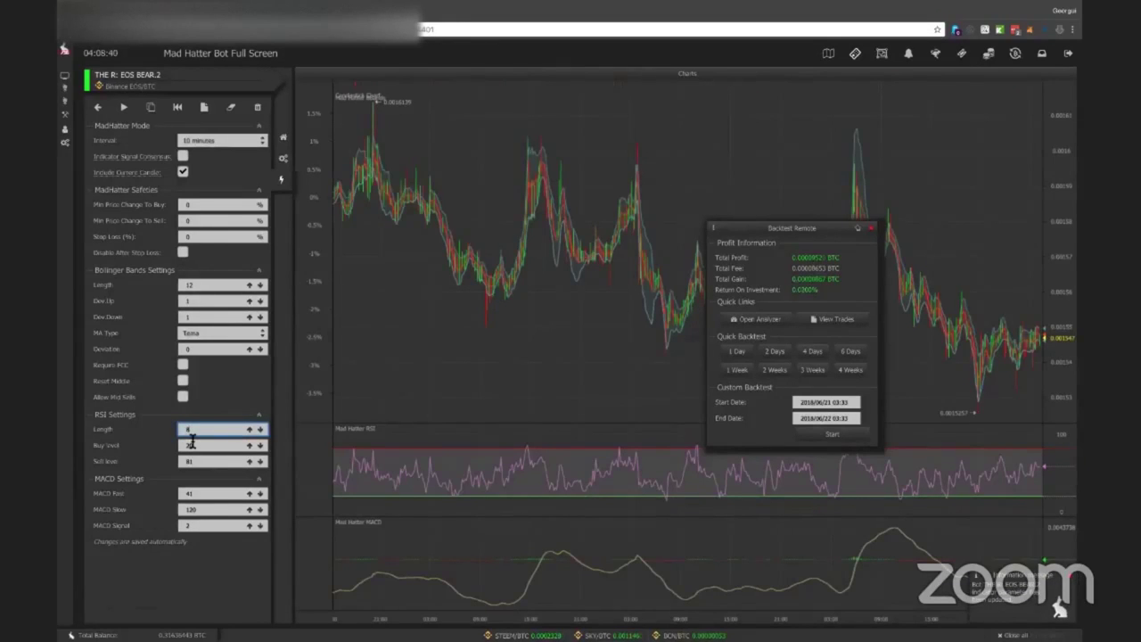
key(BackSpace)
text(10)
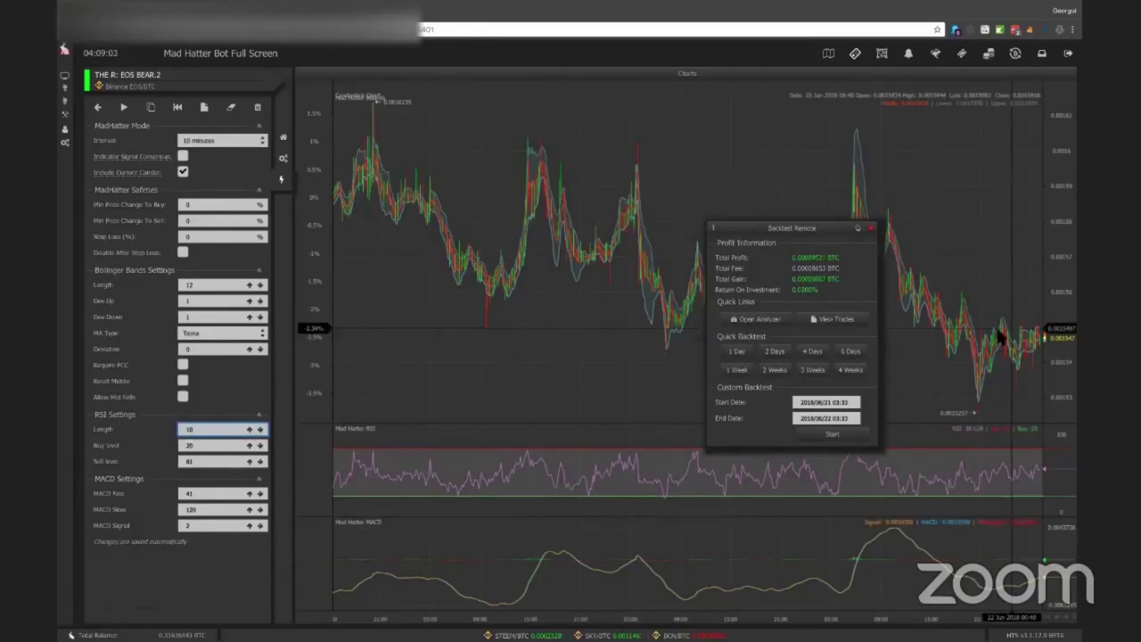
drag(943, 222, 657, 167)
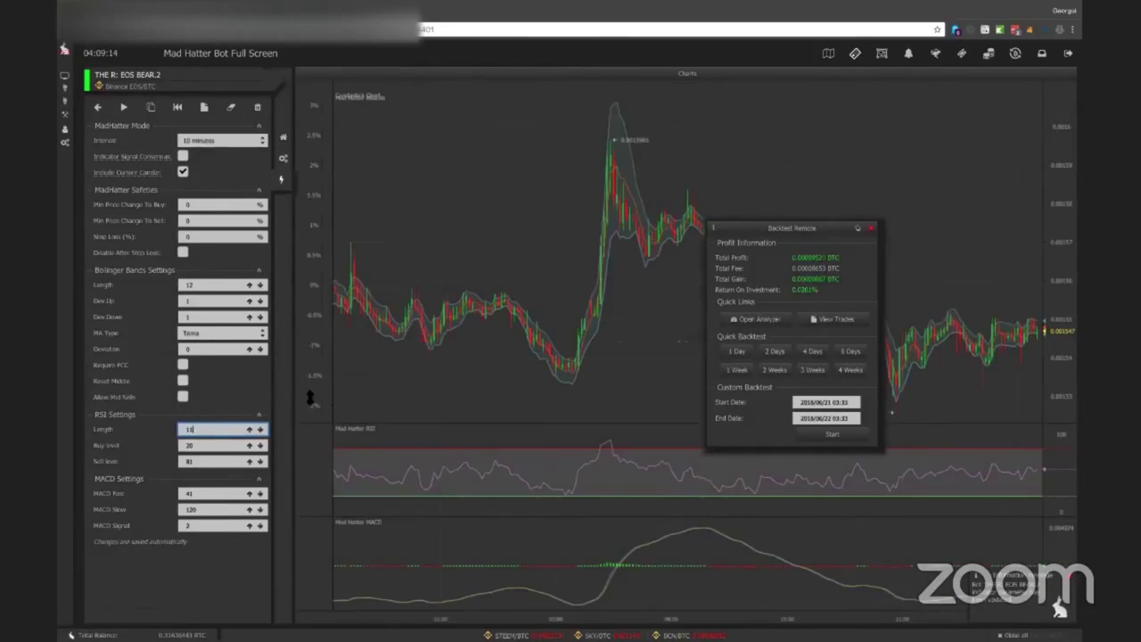
Return to the custom bots overview, run a 1-day quick backtest of THE R: EOS BEAR.2, and call up its backtest remote again.
click(97, 107)
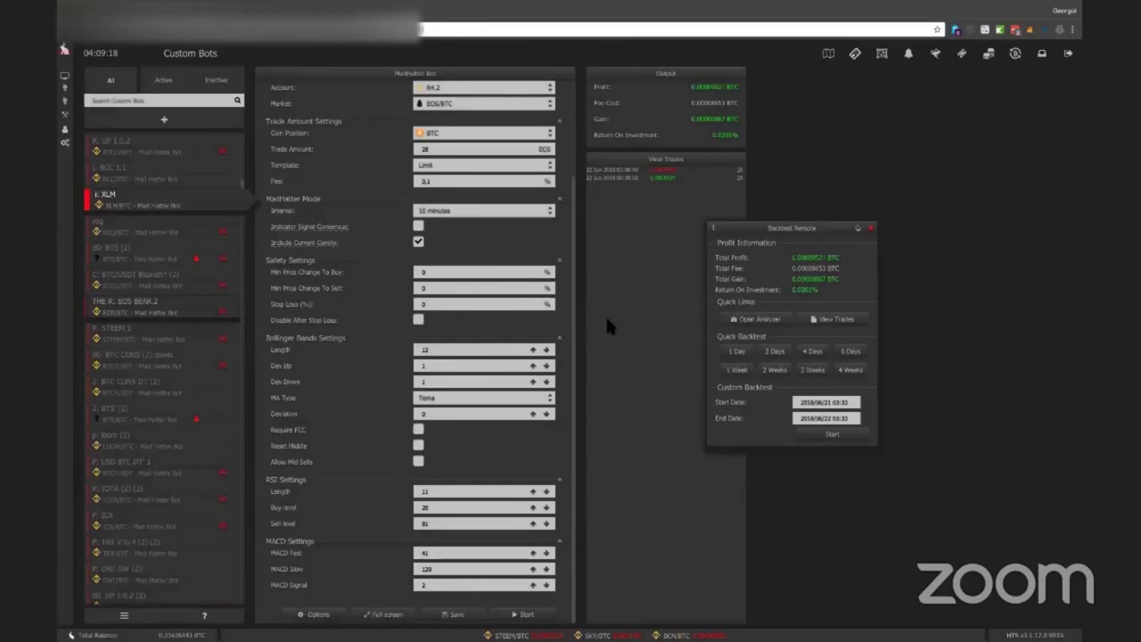
click(742, 352)
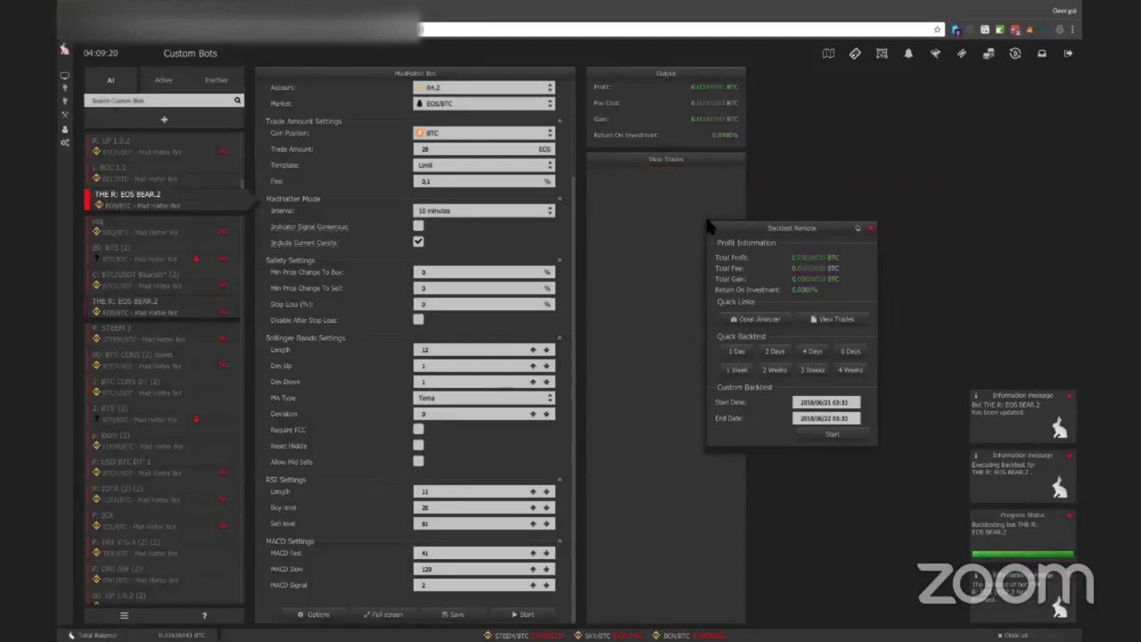
drag(713, 227, 611, 238)
click(287, 615)
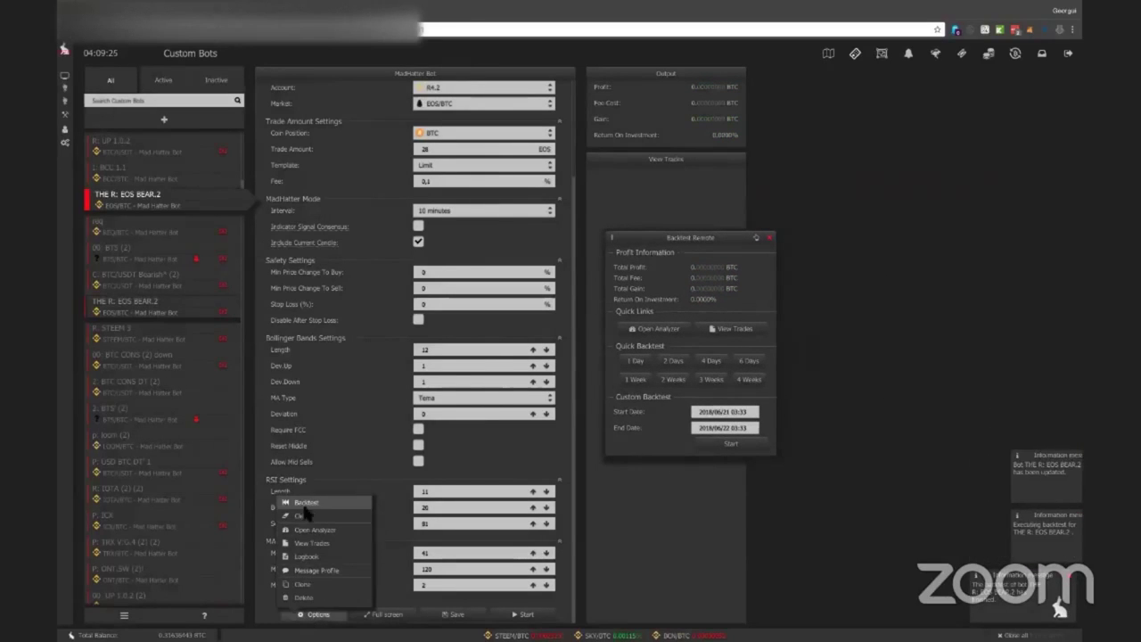
click(306, 502)
click(612, 362)
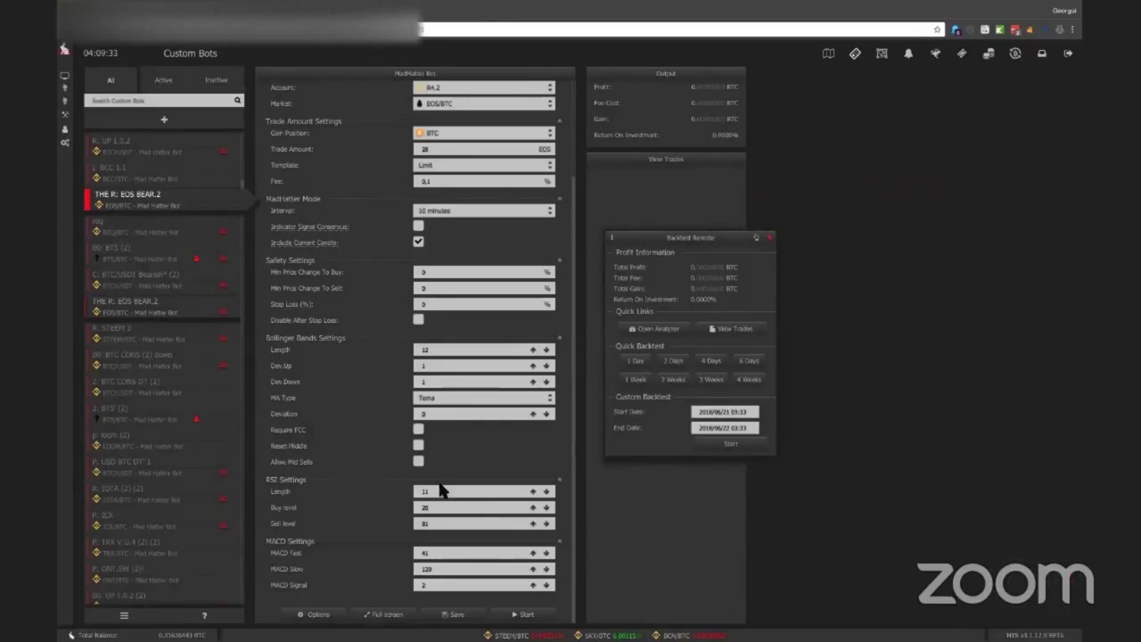
scroll(358, 488, up, 2)
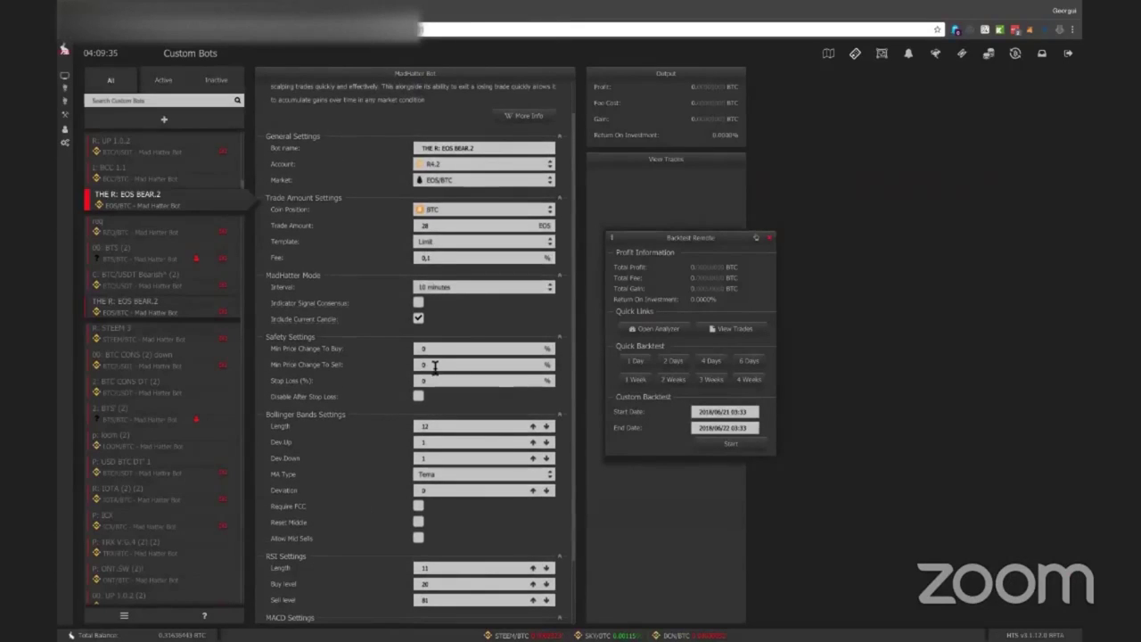
scroll(426, 371, down, 1)
click(435, 381)
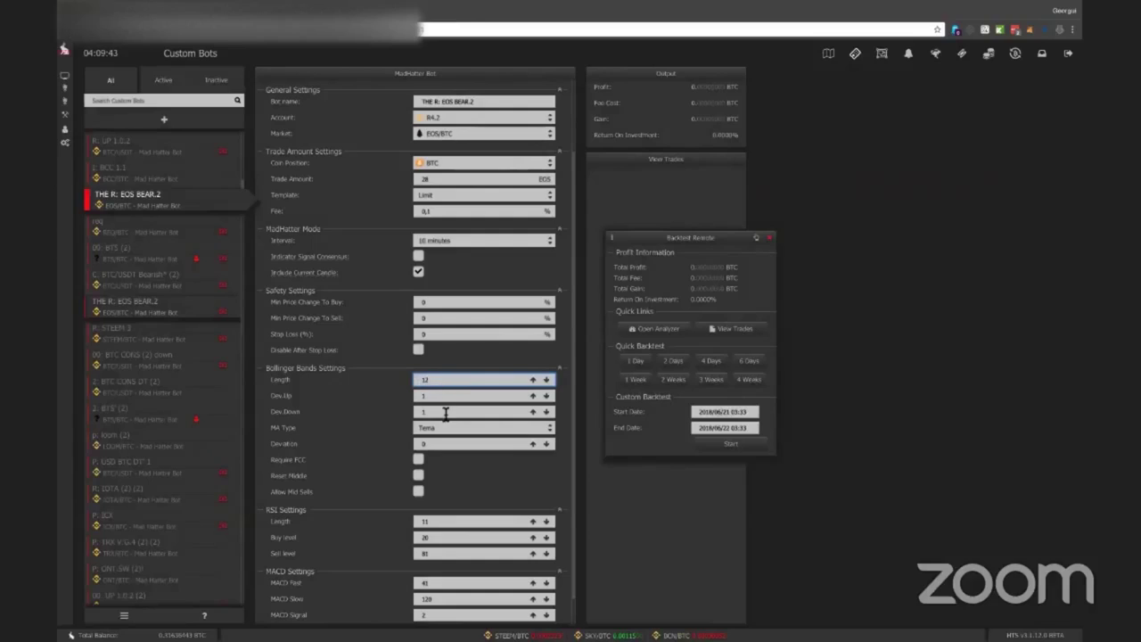
scroll(444, 417, down, 1)
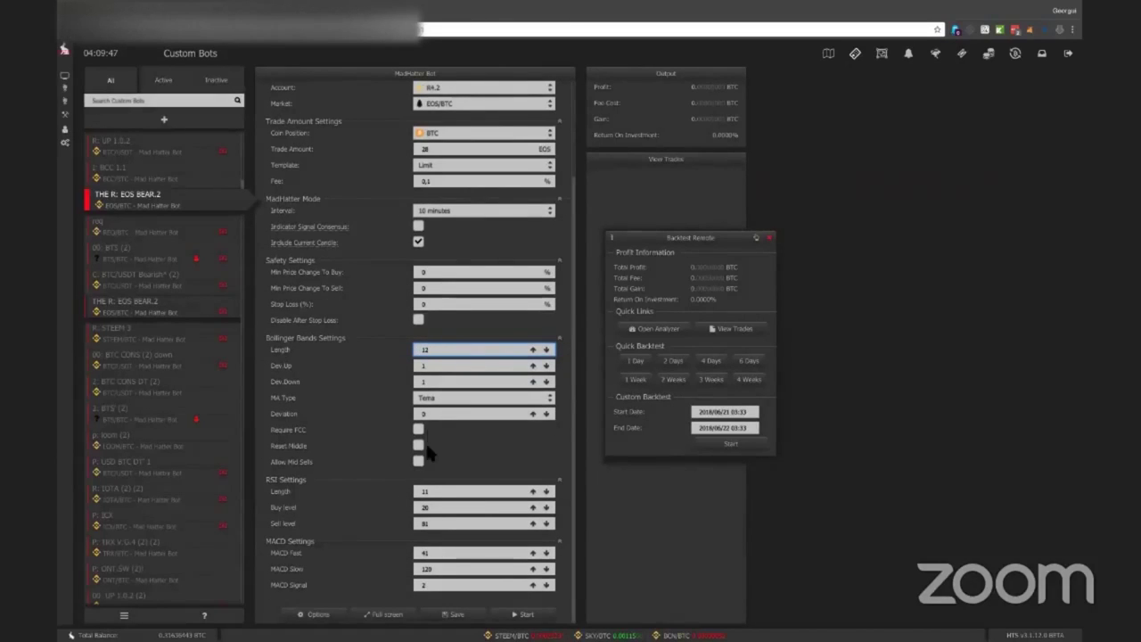
Search the custom bots for dlt, open the DLT 1.2 (2) Mad Hatter bot, and run a 1-day quick backtest on it.
click(133, 100)
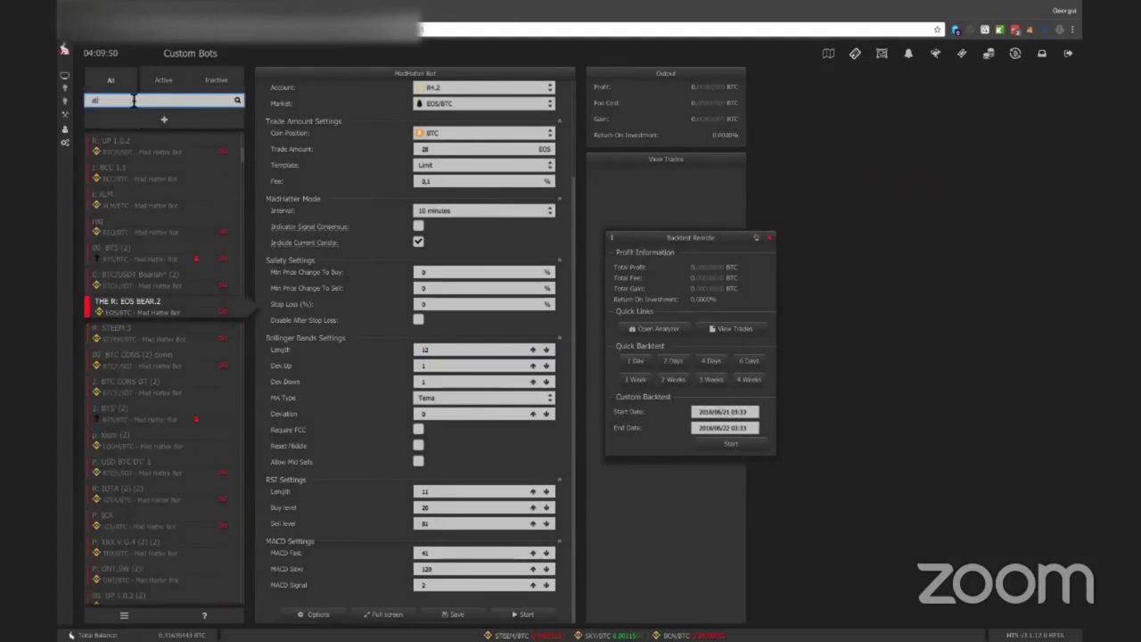
text(dl)
click(127, 168)
click(181, 159)
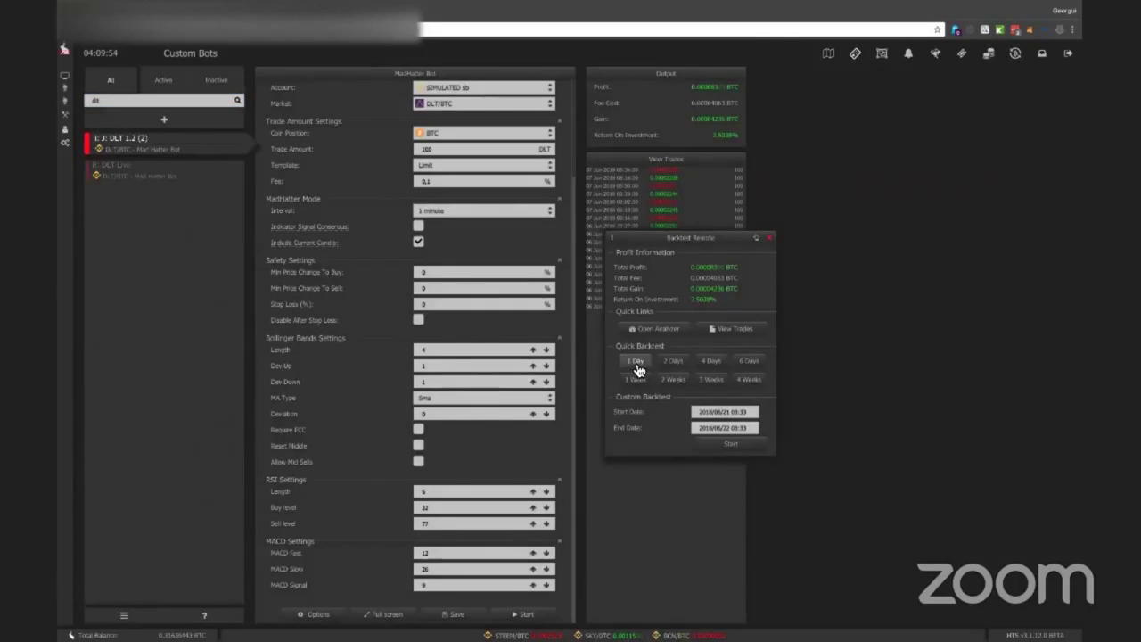
click(636, 363)
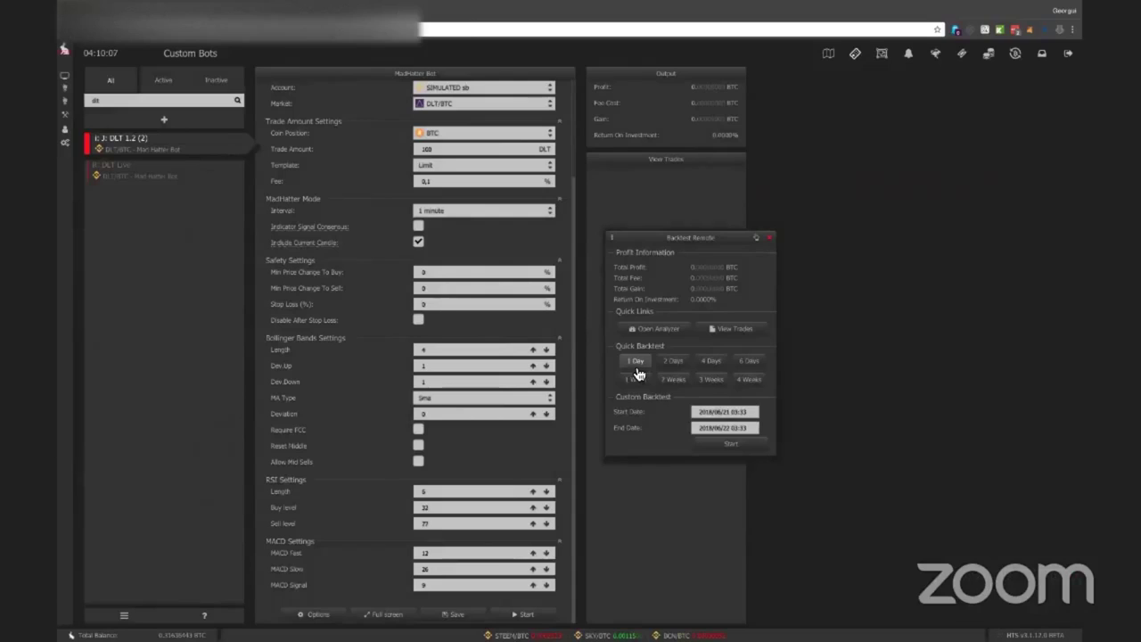
click(425, 349)
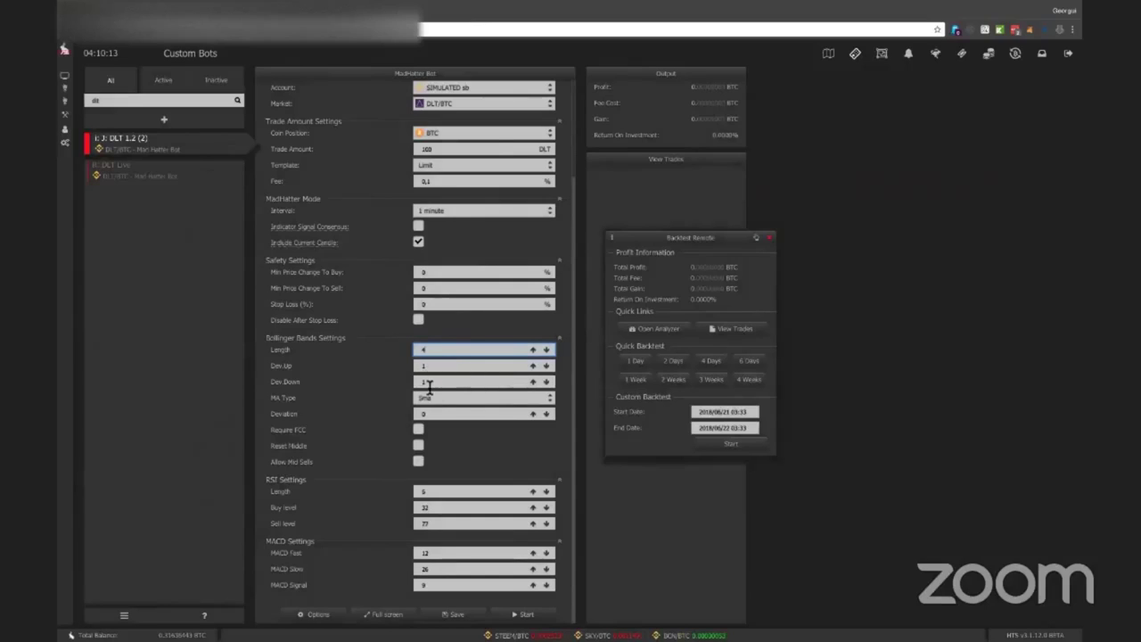
Open the full-screen chart of the DLT 1.2 (2) bot and run a 2-day quick backtest.
click(391, 613)
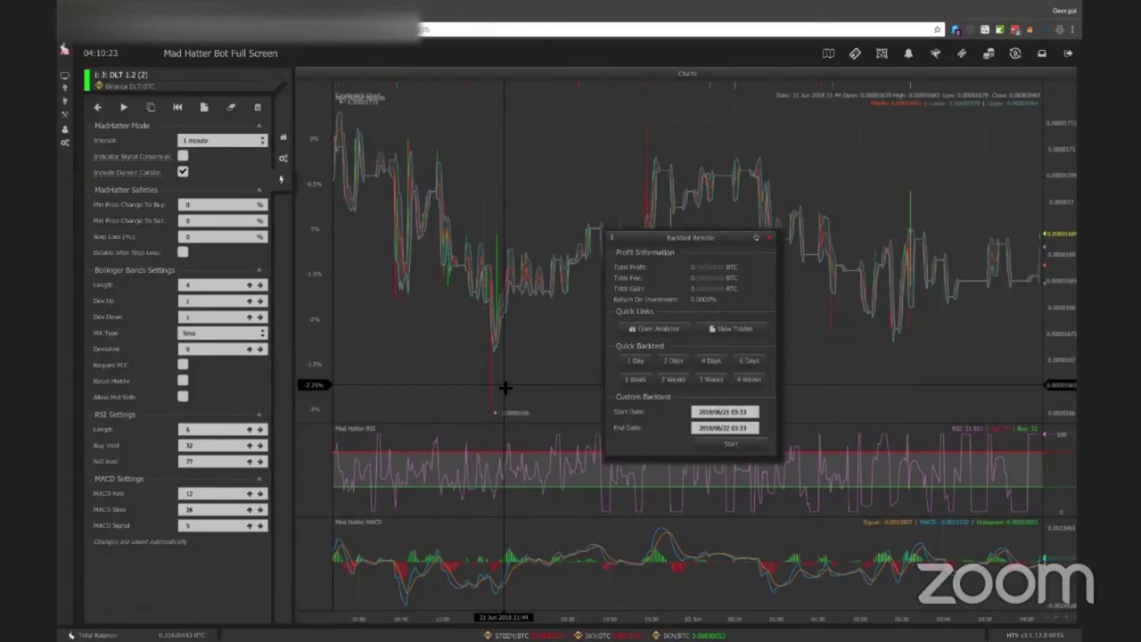
click(673, 363)
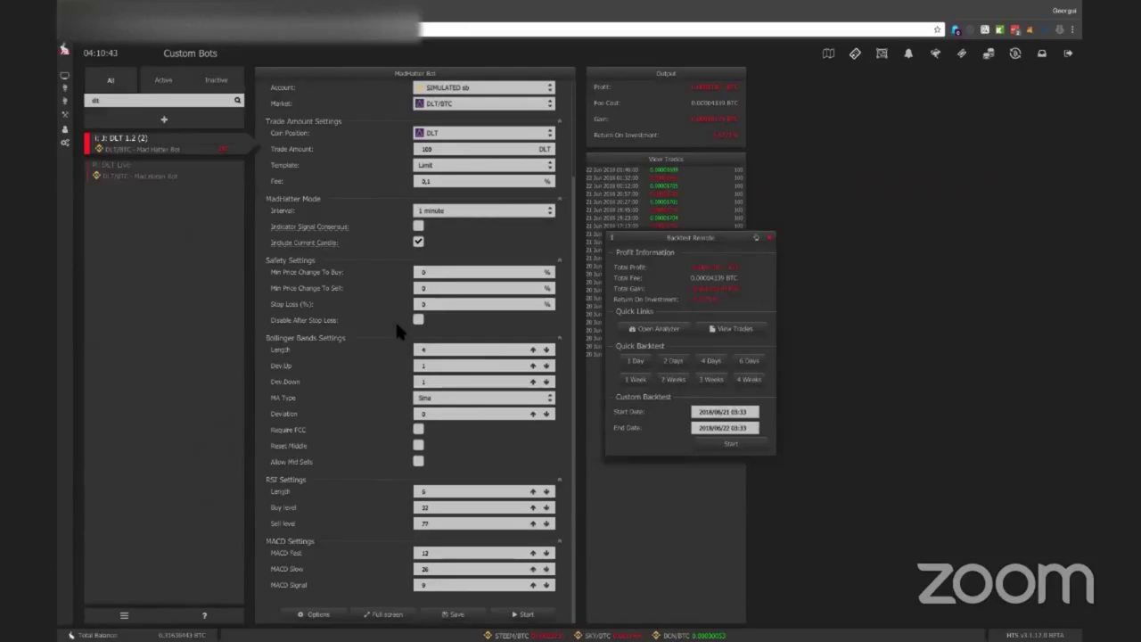
Return to the custom bots overview, keep the Bollinger Bands length at 4, and view the bot's full-screen chart again.
click(440, 349)
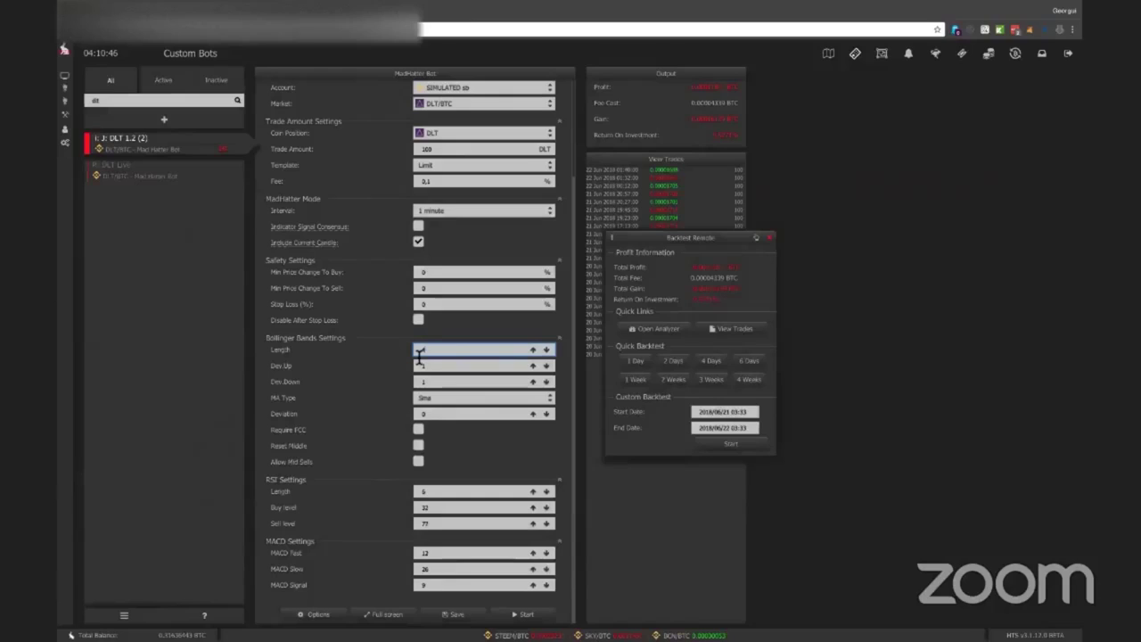
text(4)
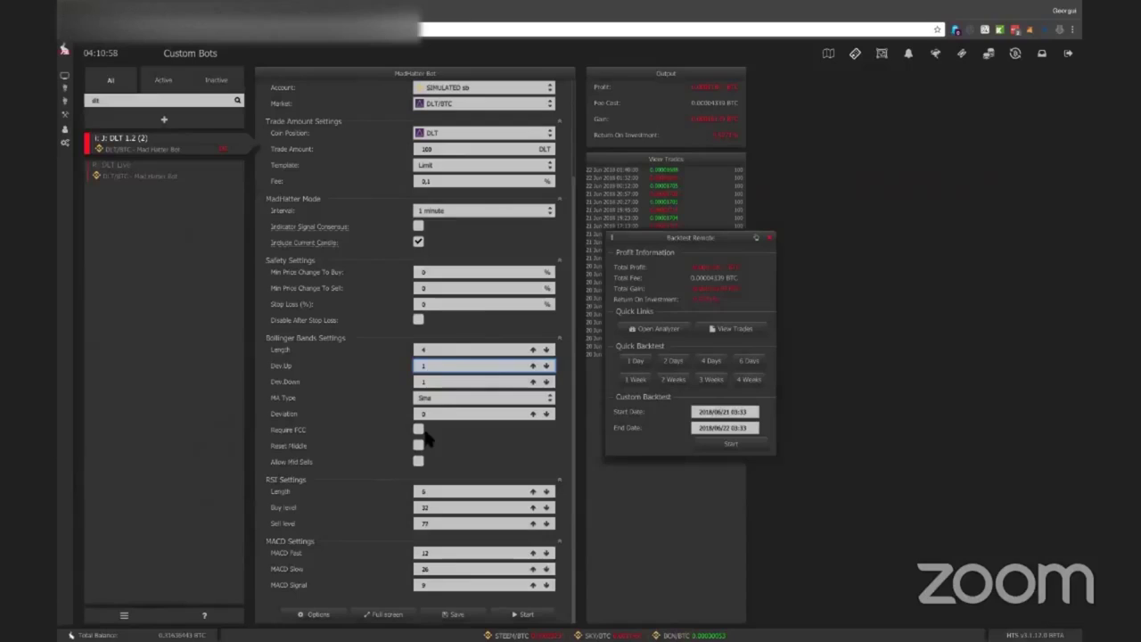
click(382, 614)
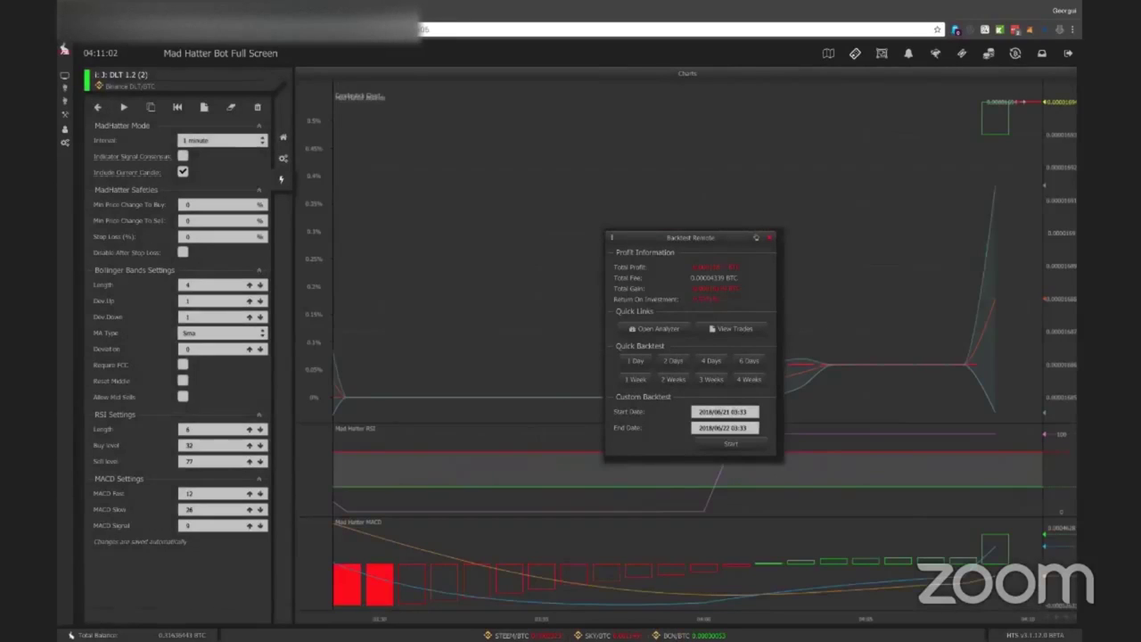
click(673, 379)
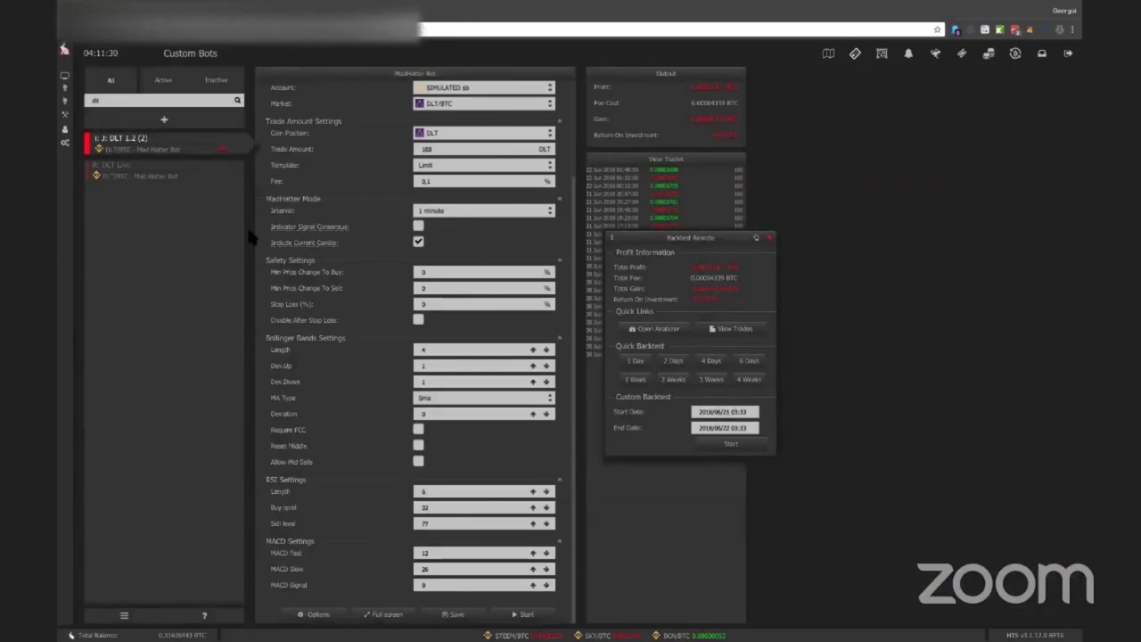
Return to the custom bots overview and set the Bollinger Bands length of the DLT 1.2 (2) bot to 21.
click(426, 349)
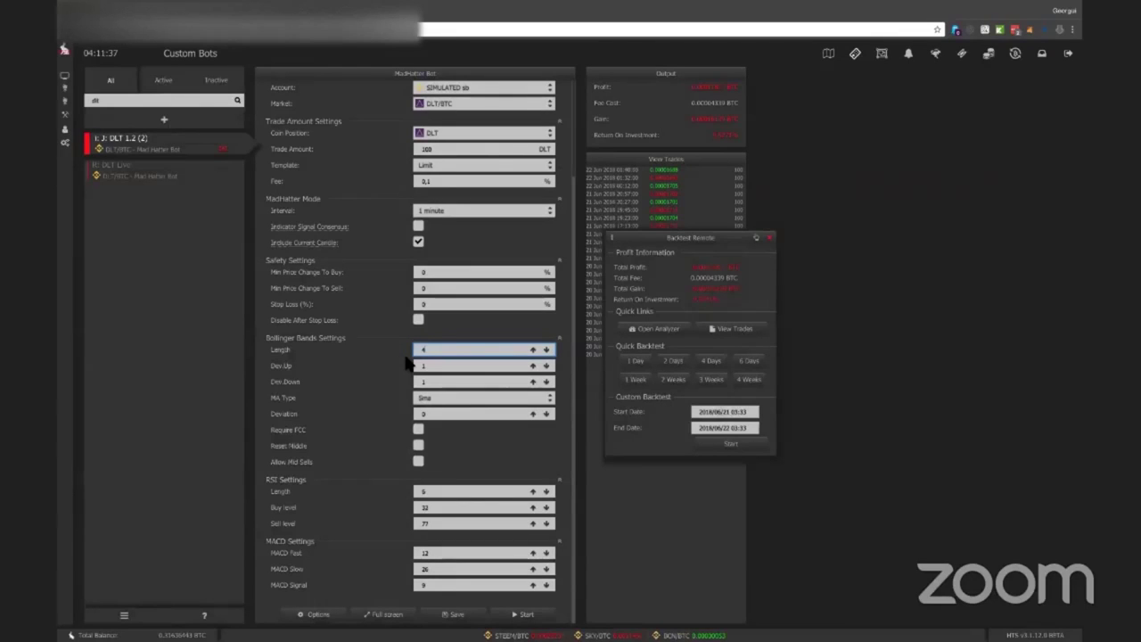
key(BackSpace)
text(21)
click(434, 367)
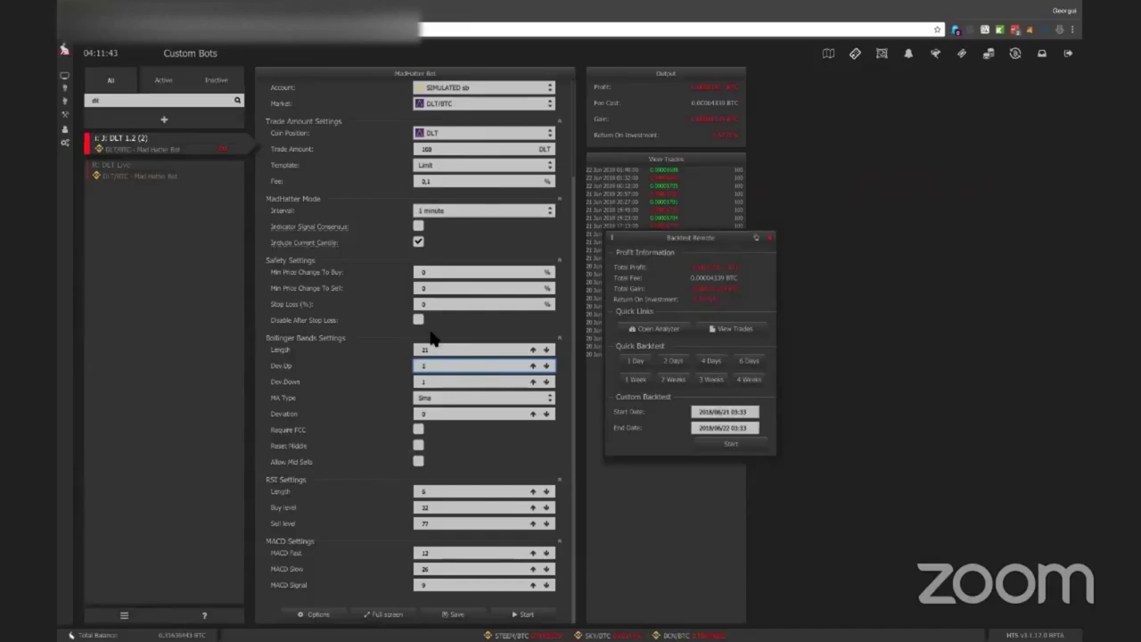
click(433, 353)
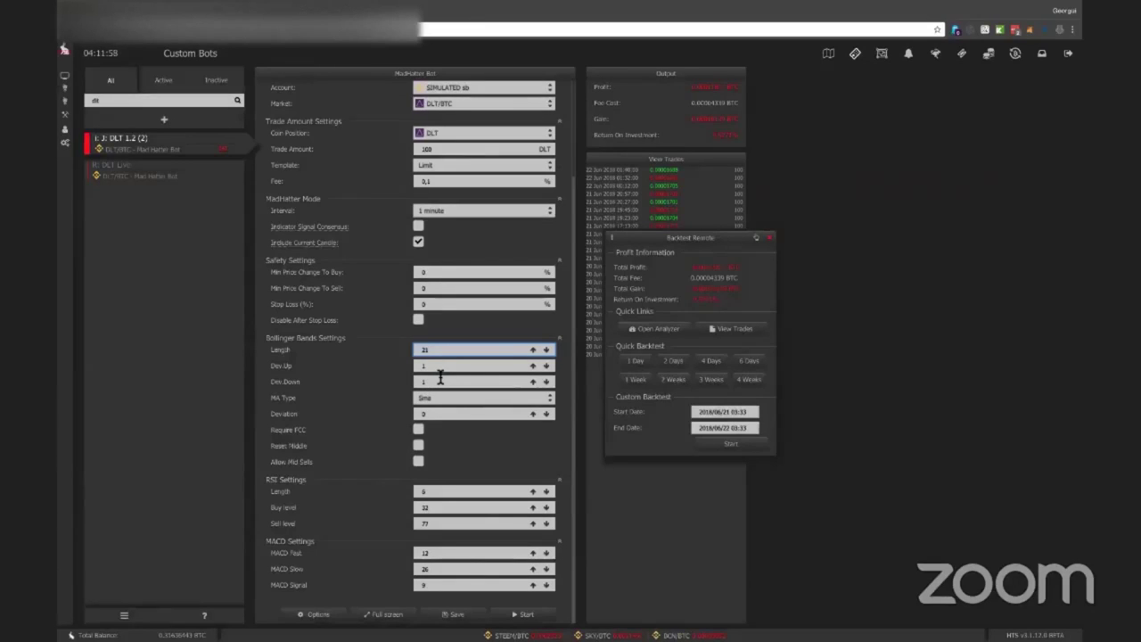
Set the Bollinger Bands Dev.Up and Dev.Down to 2 and run a 1-day quick backtest.
double_click(426, 366)
text(2)
key(Tab)
text(2)
click(629, 364)
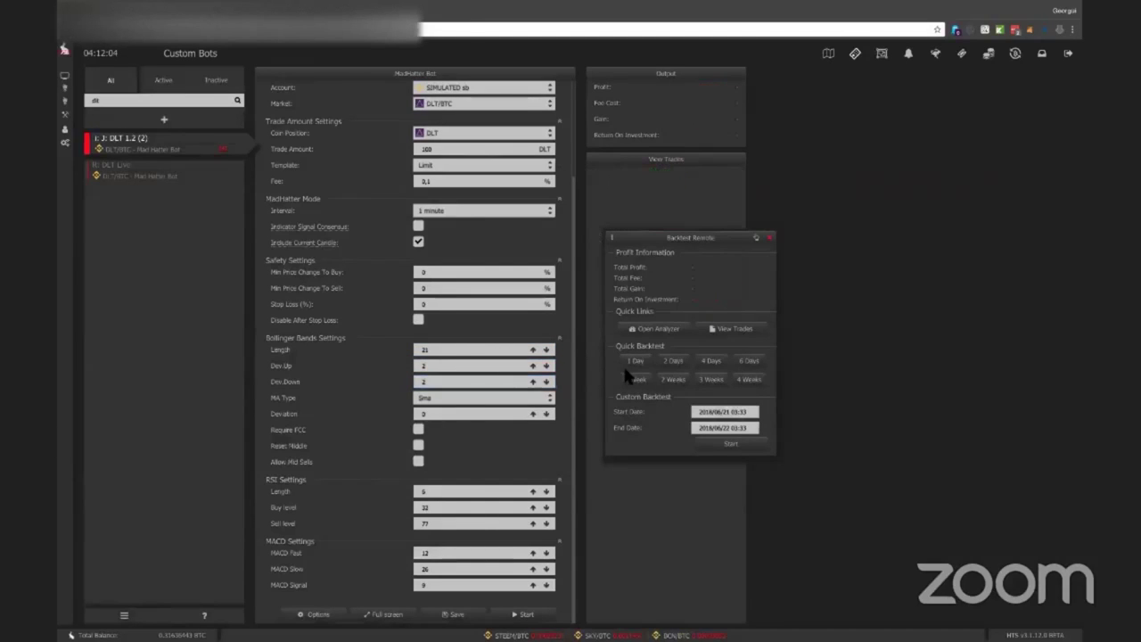
Try the Tema moving average type for the Bollinger Bands.
click(433, 400)
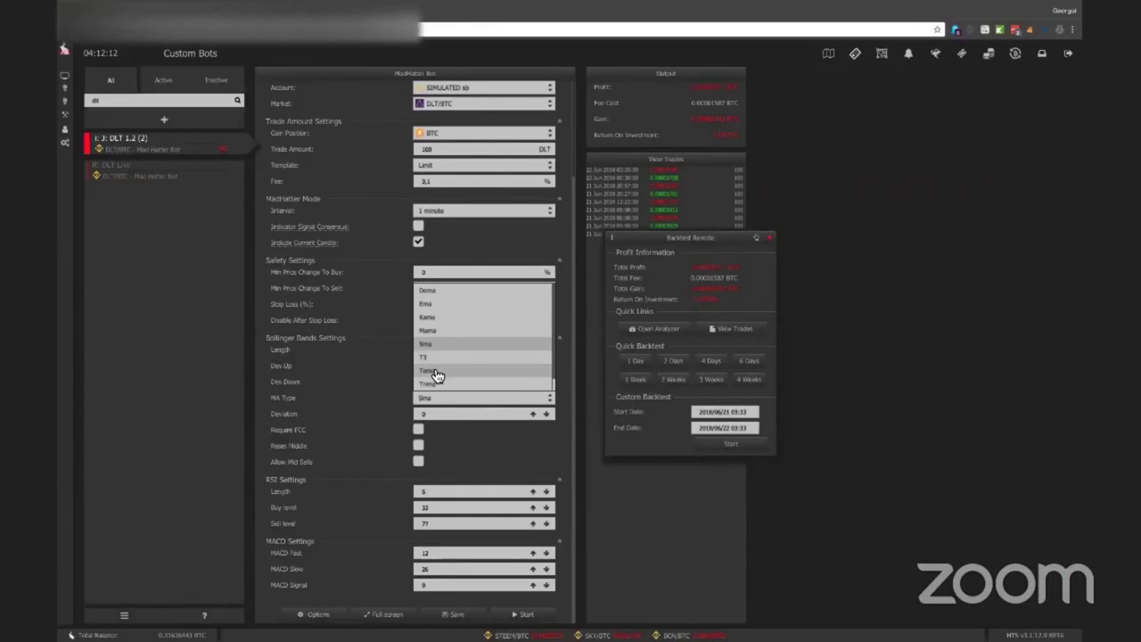
click(434, 370)
click(436, 351)
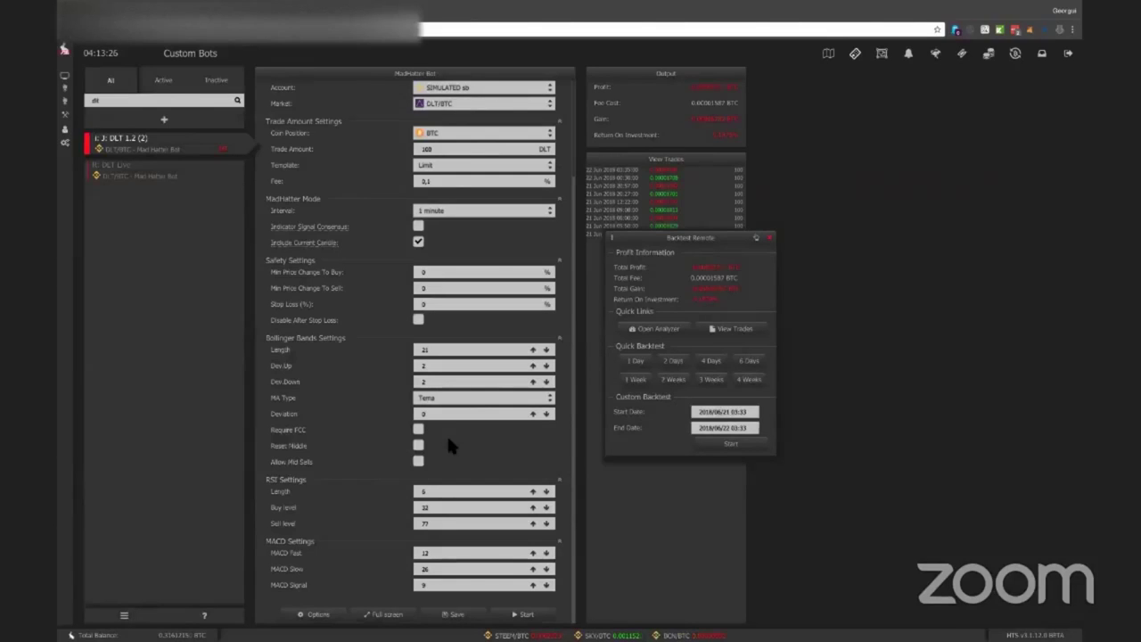
Open the full-screen chart of DLT 1.2 (2), try a 12-minute interval, and set the interval to 20 minutes.
click(192, 167)
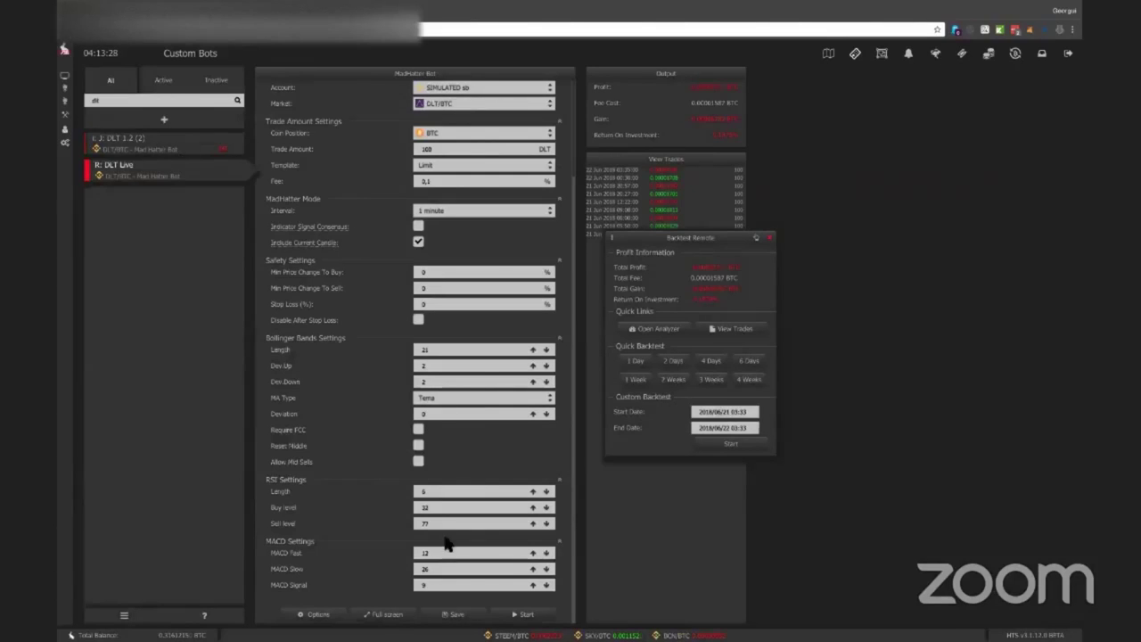
click(383, 615)
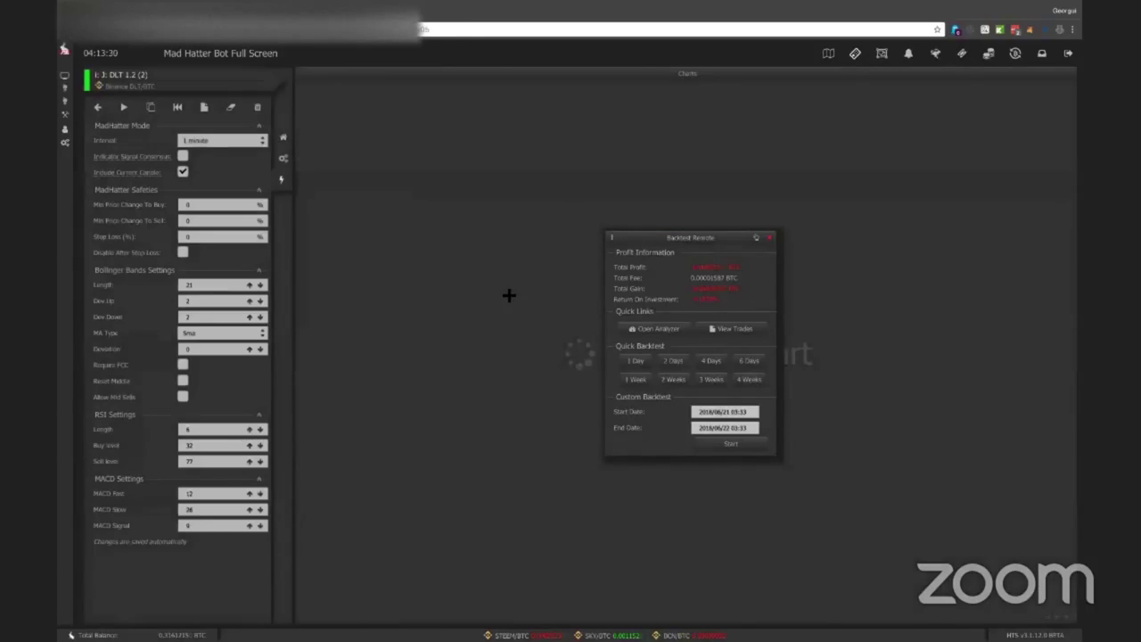
click(234, 143)
click(228, 259)
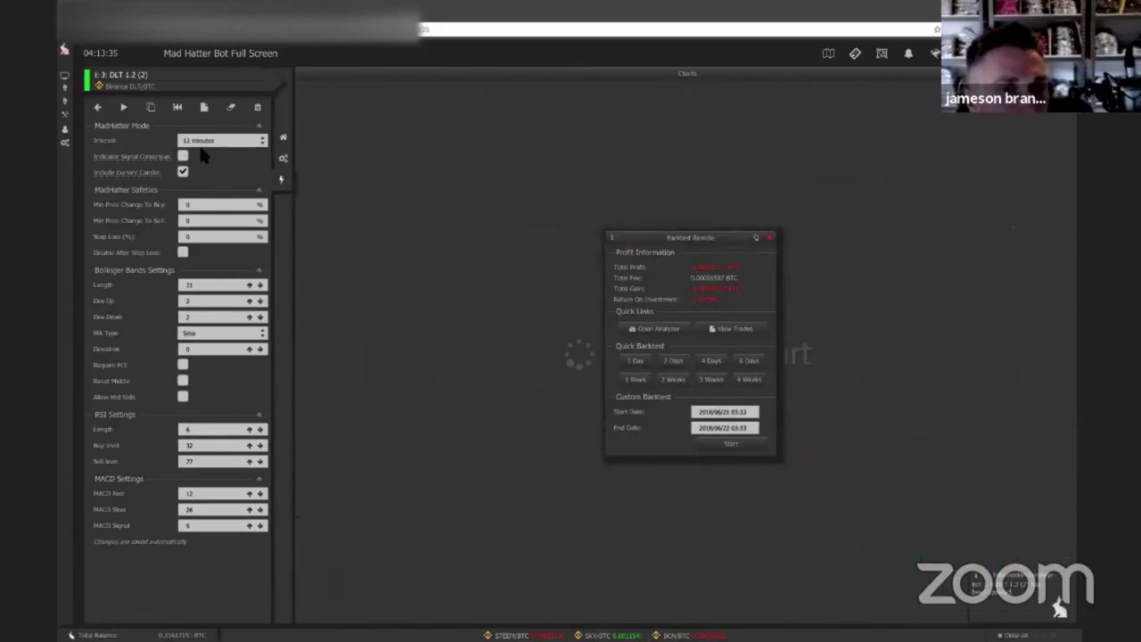
click(221, 140)
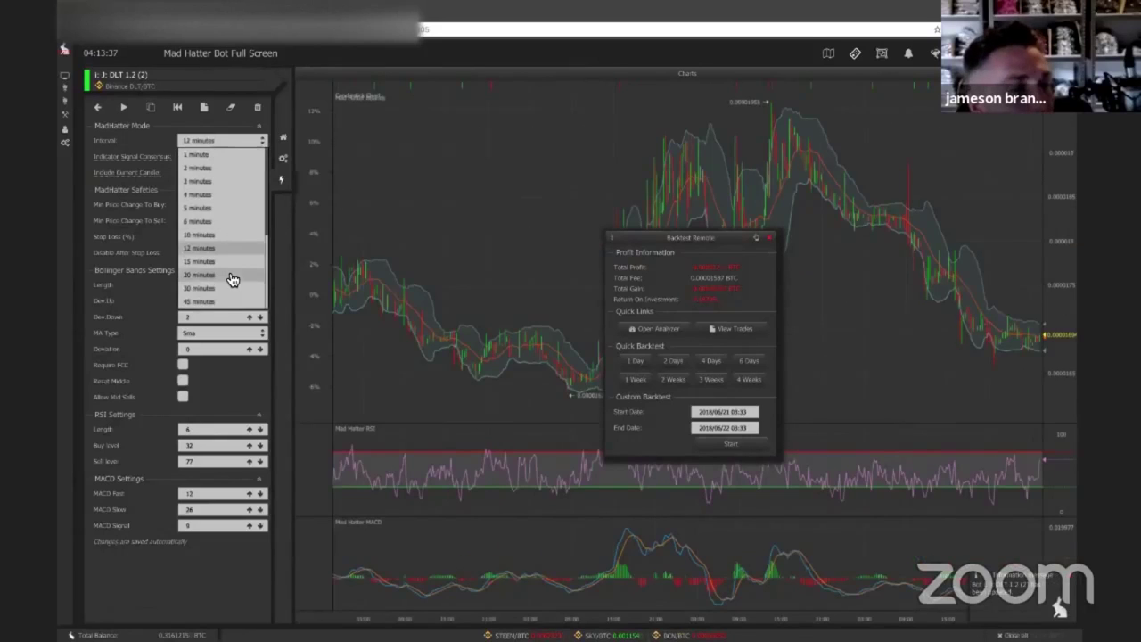
click(231, 274)
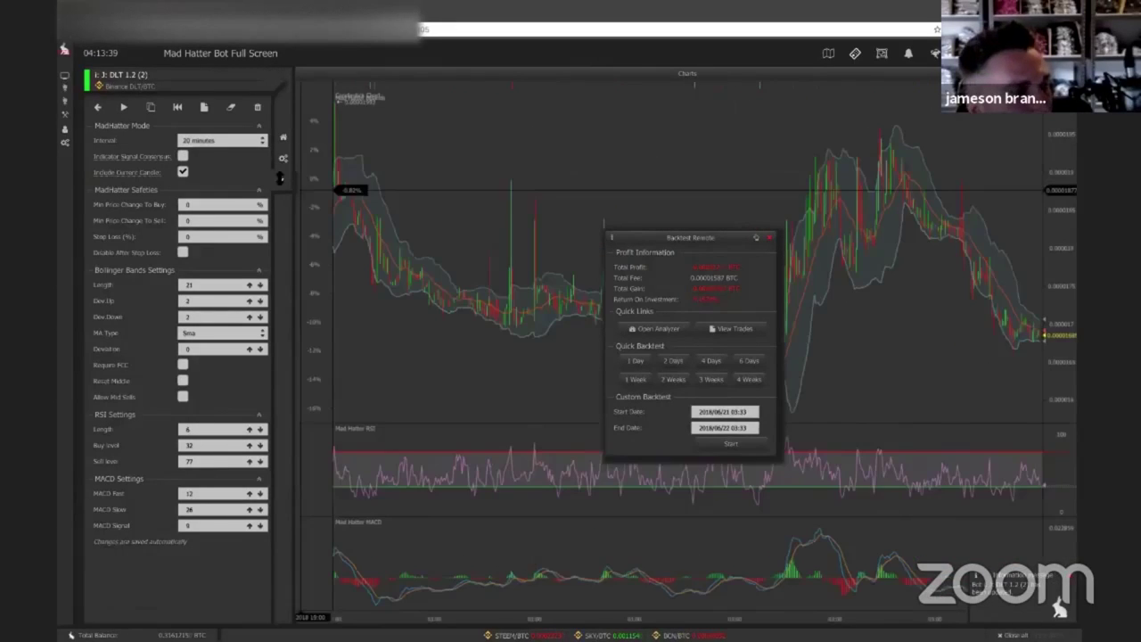
Examine how the Bollinger Bands follow the past price swings across the 20-minute chart.
drag(575, 222, 500, 199)
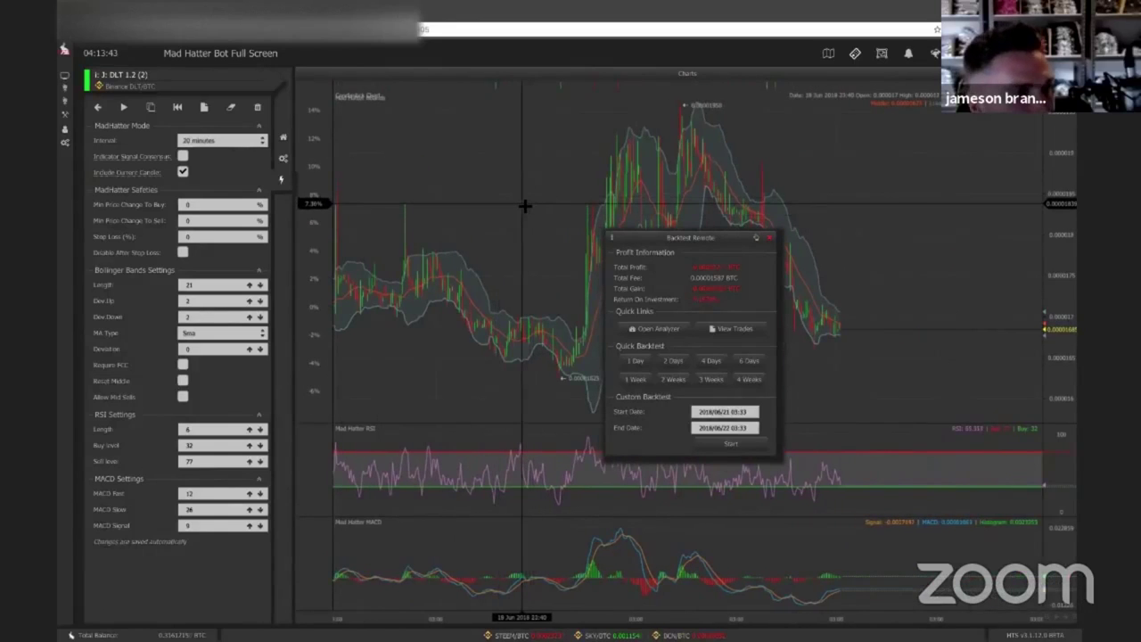
drag(721, 205, 910, 203)
drag(666, 179, 709, 168)
drag(510, 171, 690, 178)
scroll(610, 172, up, 6)
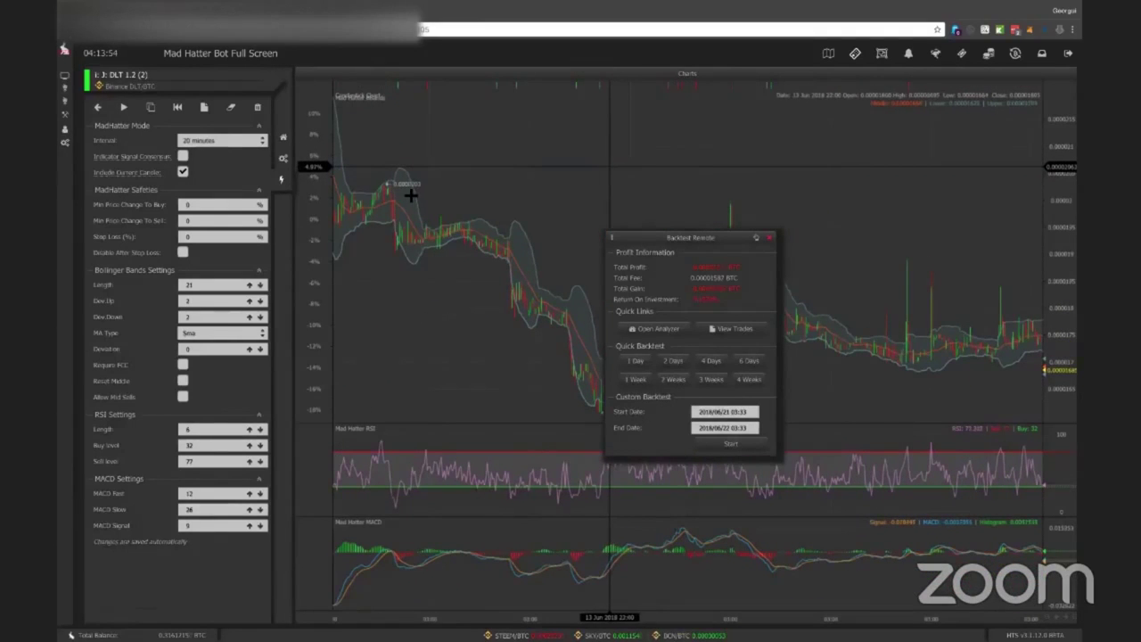
scroll(393, 206, down, 15)
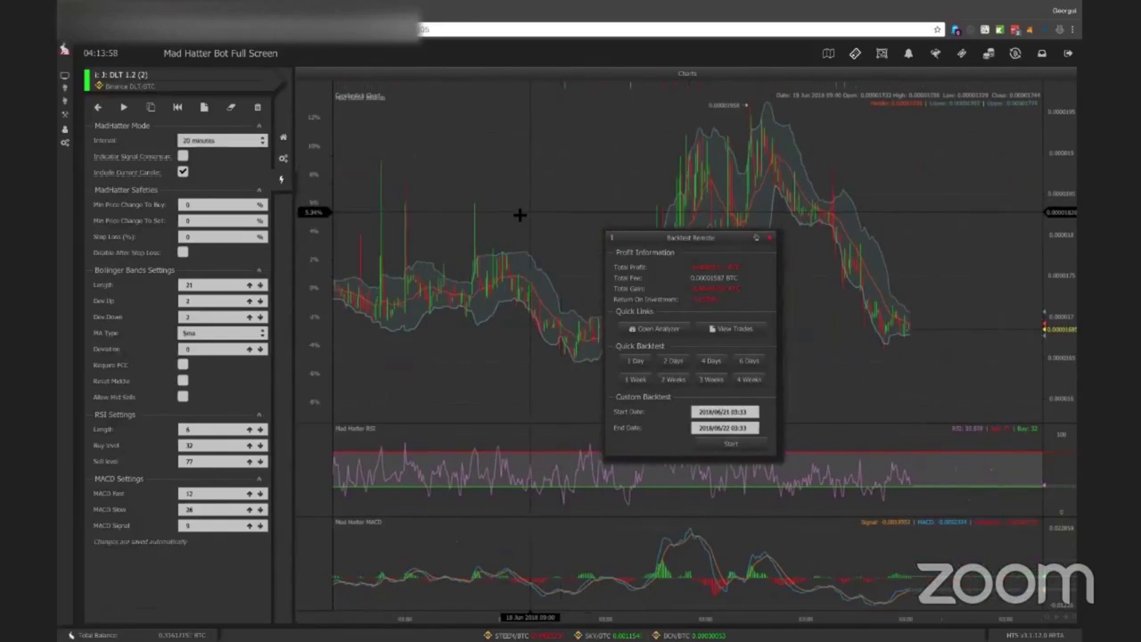
scroll(610, 236, up, 5)
Move the backtest remote off the price chart, inspect the recent price rise against the bands, and close the remote.
drag(611, 242, 115, 414)
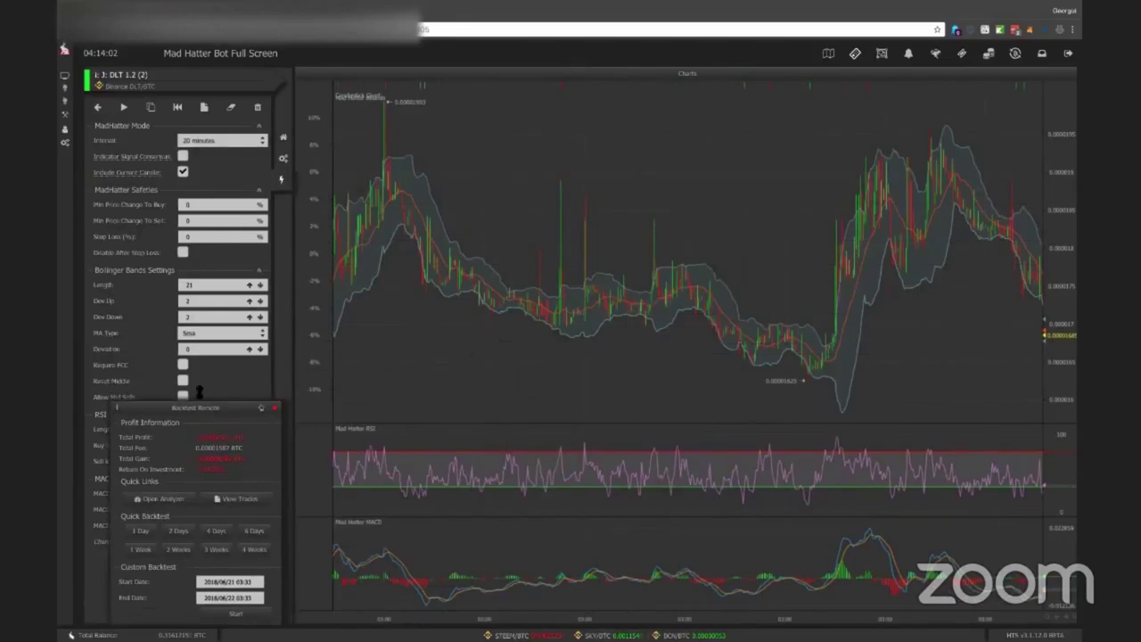
scroll(502, 377, down, 3)
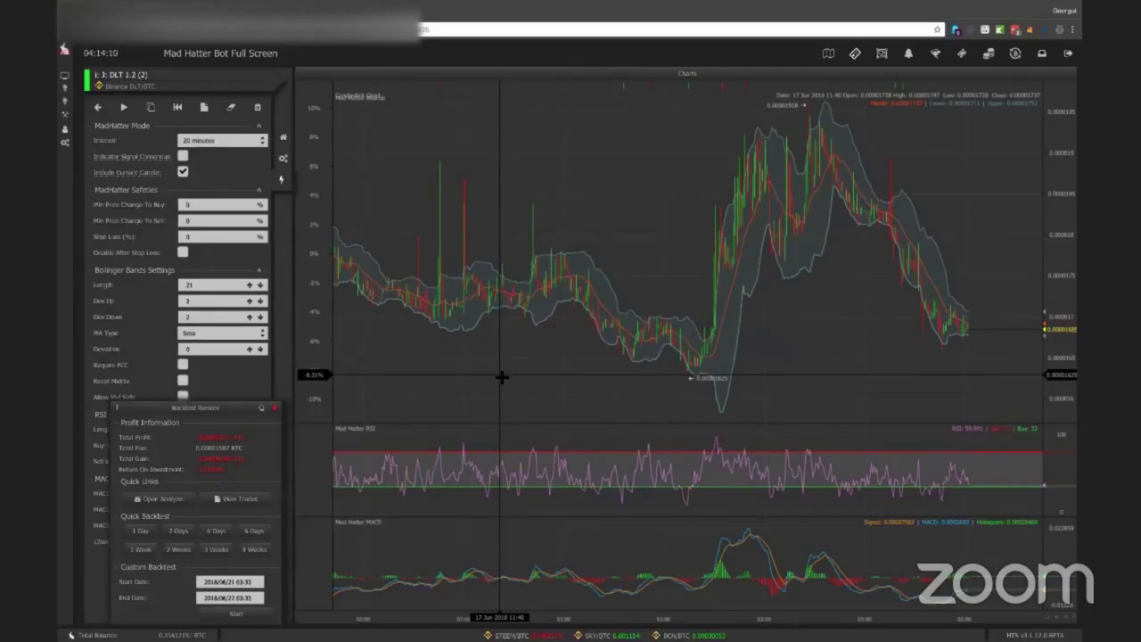
scroll(496, 380, up, 2)
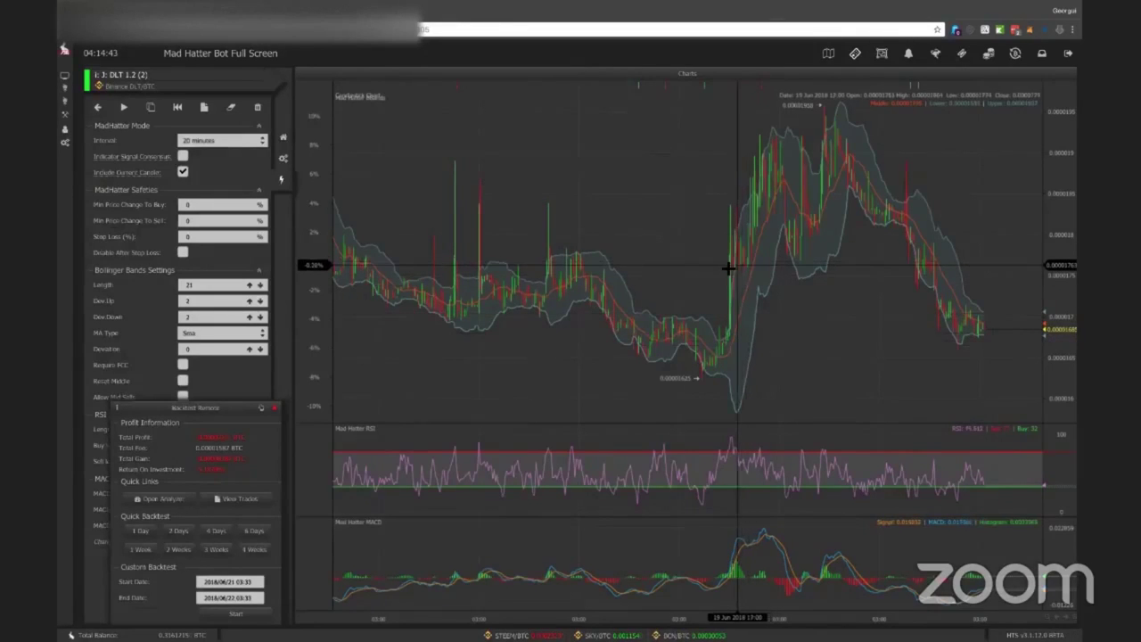
drag(608, 358, 583, 353)
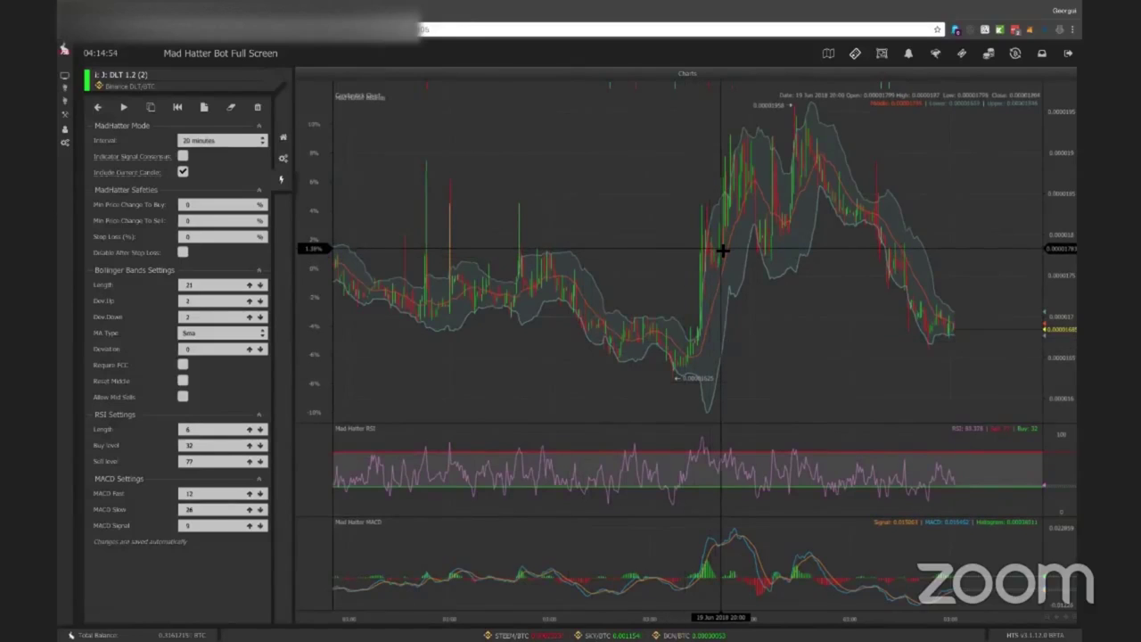
Enable Reset Middle in the Bollinger Bands settings and inspect the resulting signals along the chart.
click(184, 385)
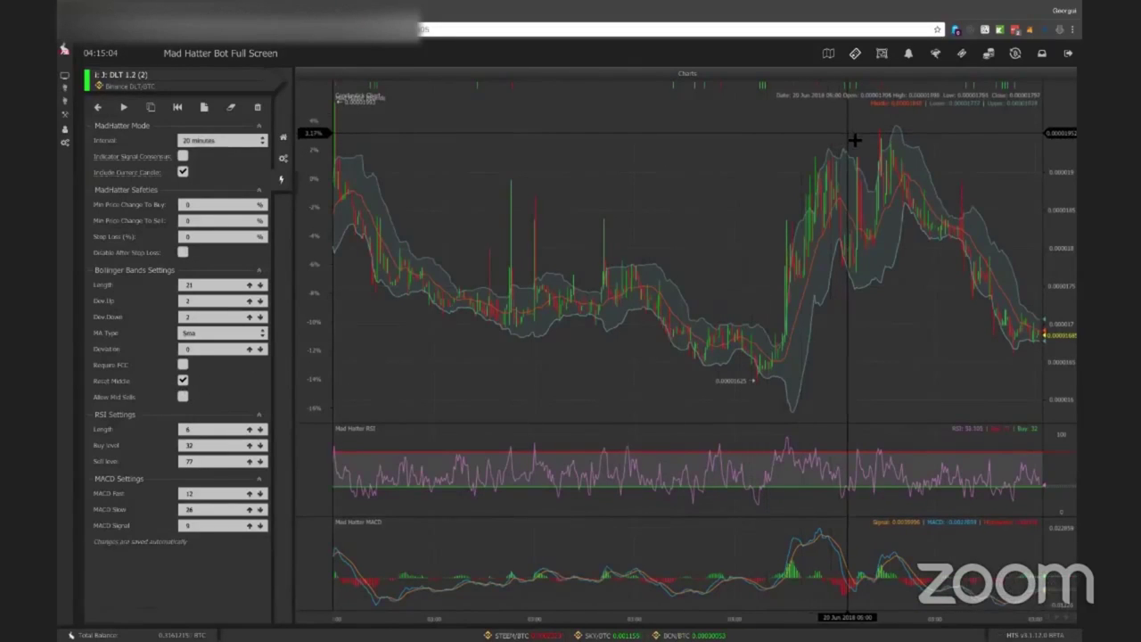
drag(746, 140, 586, 170)
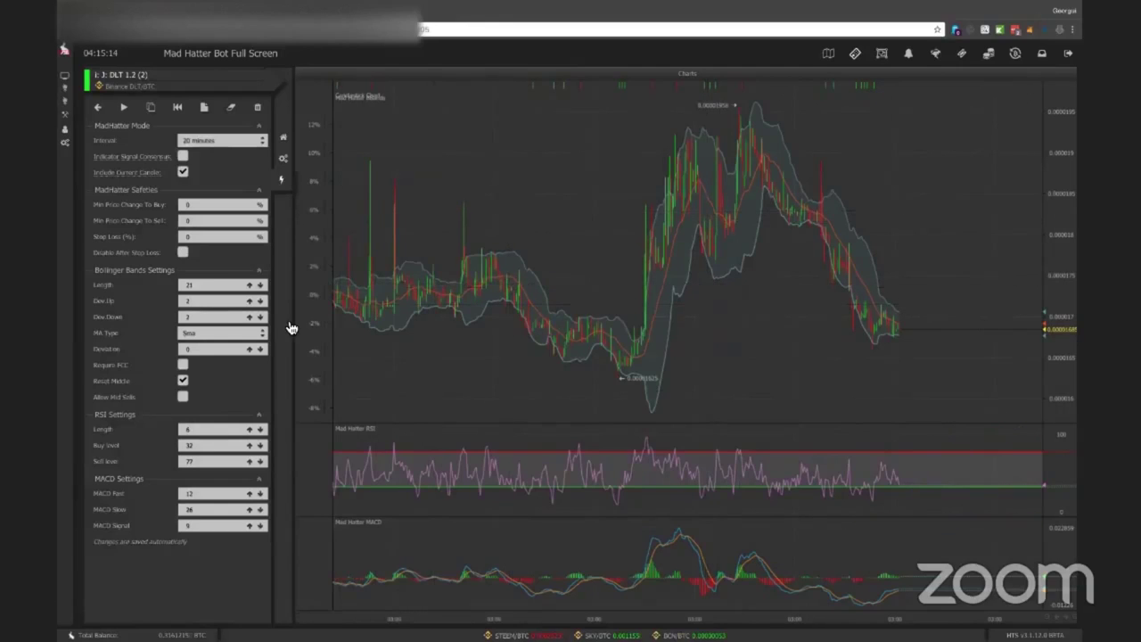
drag(464, 273, 573, 276)
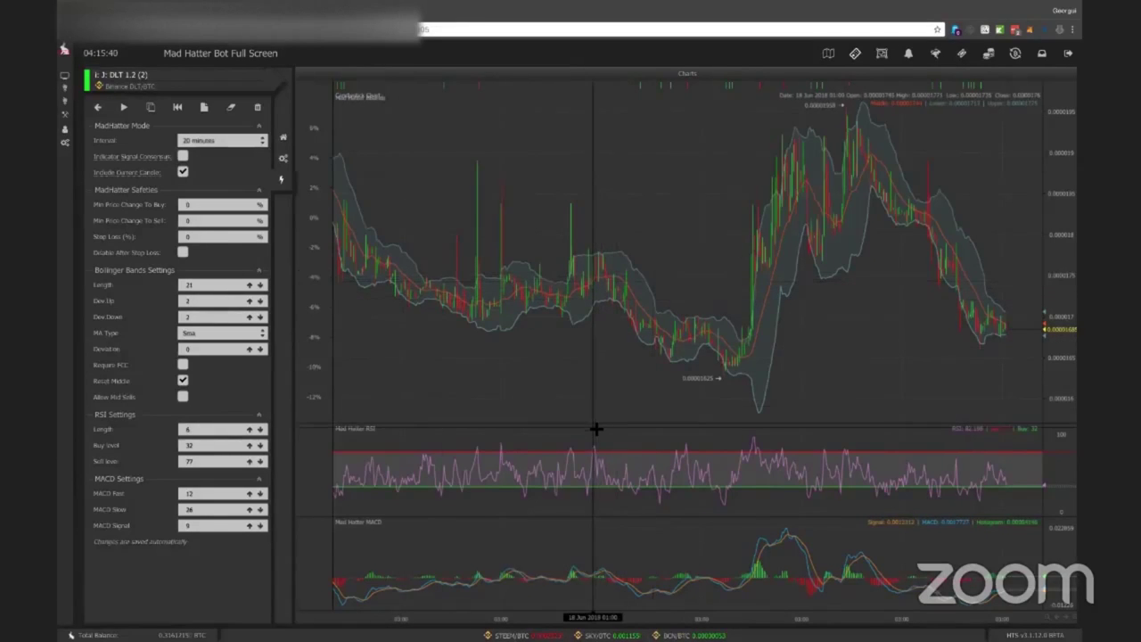
Enlarge the price pane above the RSI pane and reduce the browser page zoom to show more of the chart.
drag(597, 393, 600, 459)
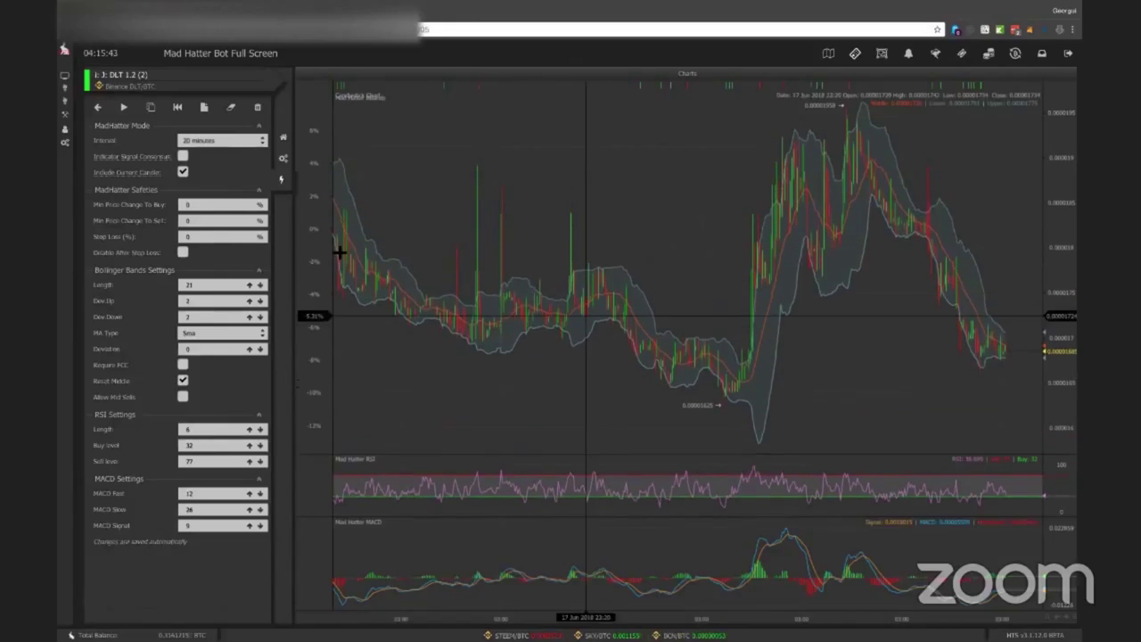
key(ctrl+minus)
key(ctrl+minus)
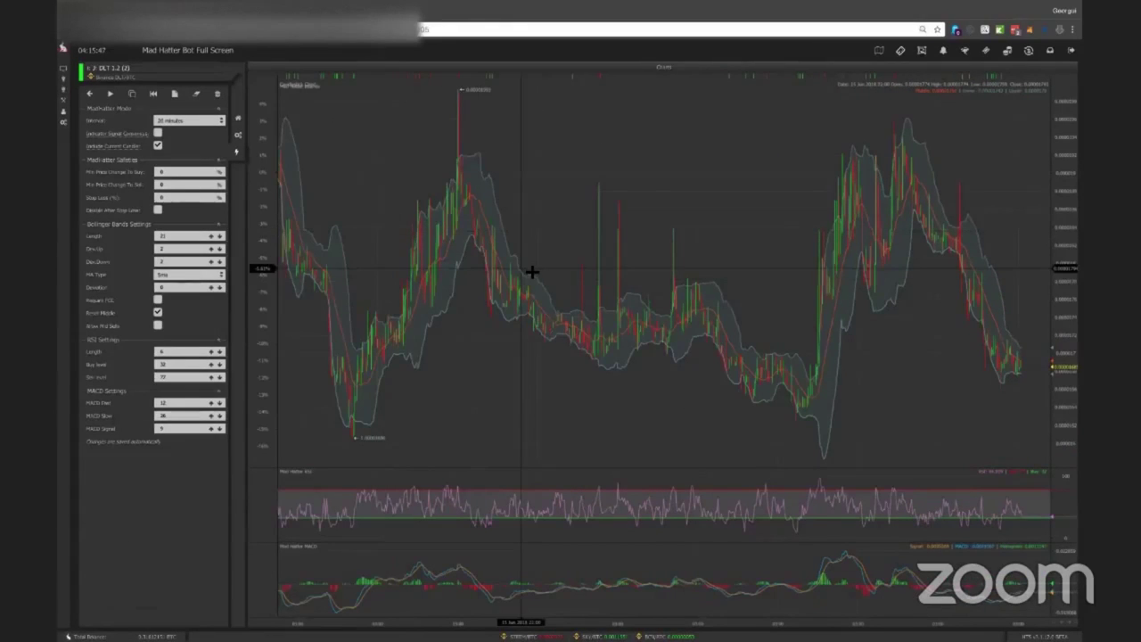
key(ctrl+plus)
key(ctrl+minus)
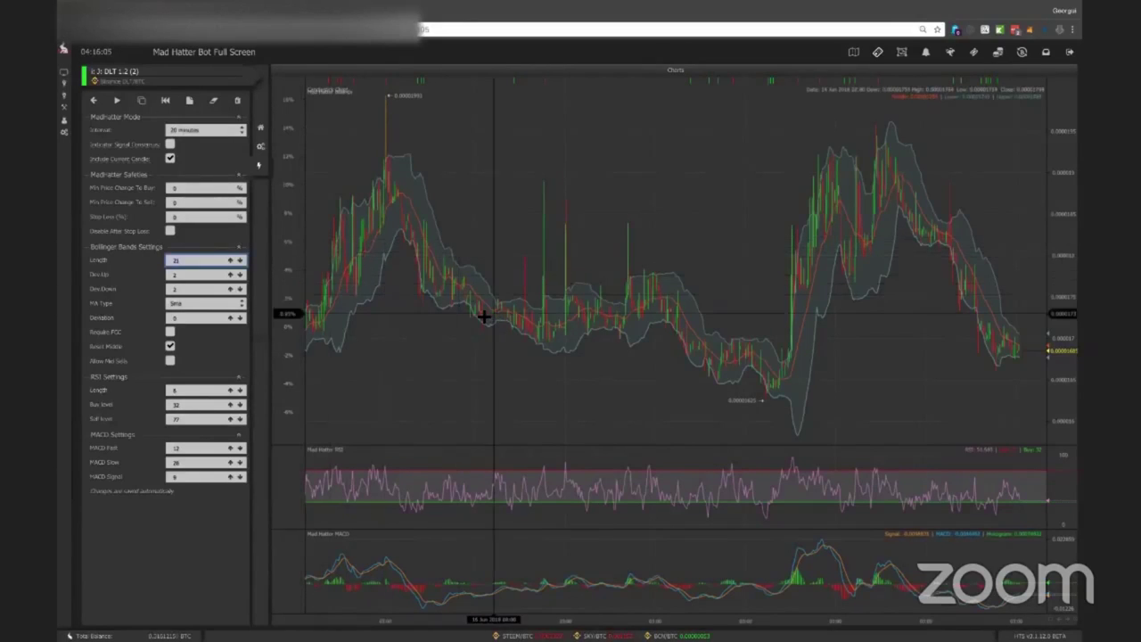
Disable Reset Middle, keep the Sma type, set the Bollinger Bands length to 50, and inspect the wider bands.
click(170, 346)
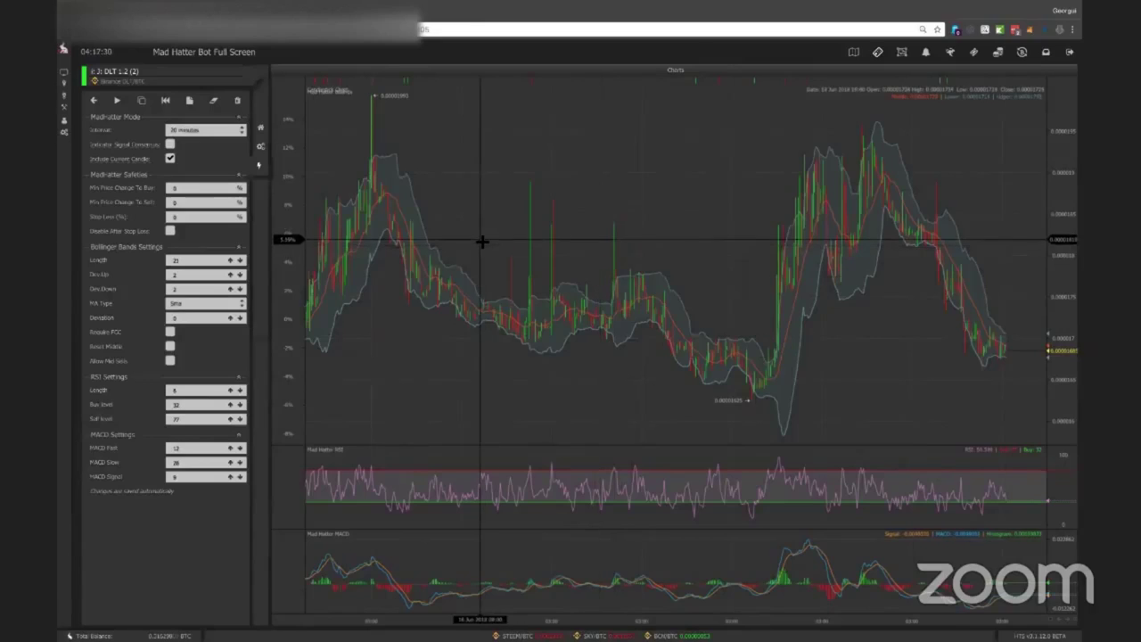
click(196, 303)
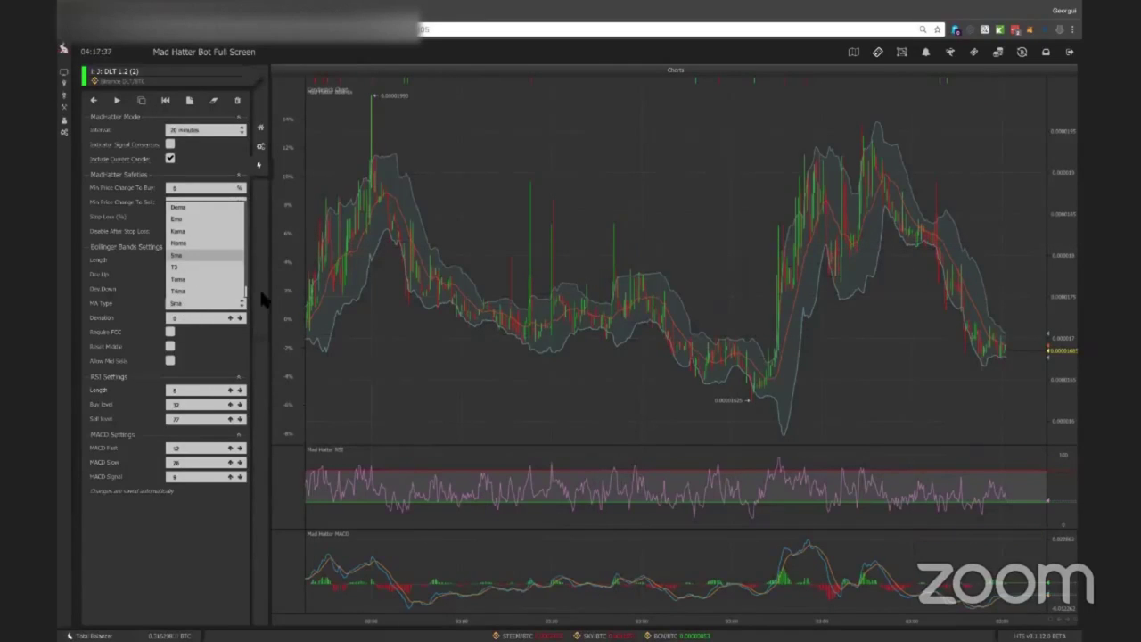
click(204, 256)
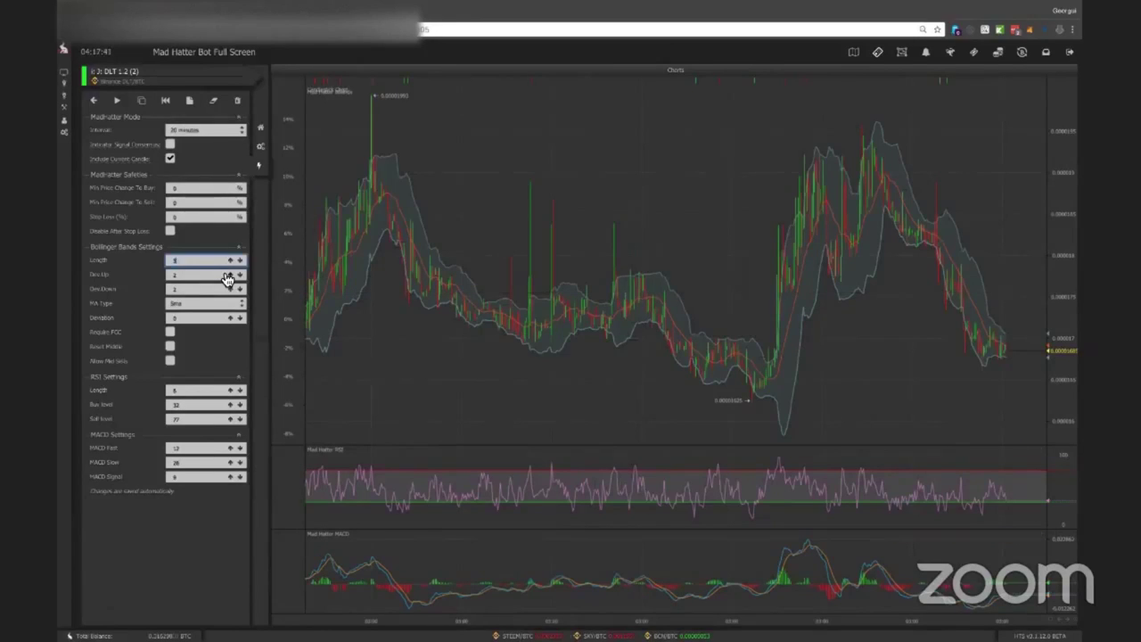
text(0)
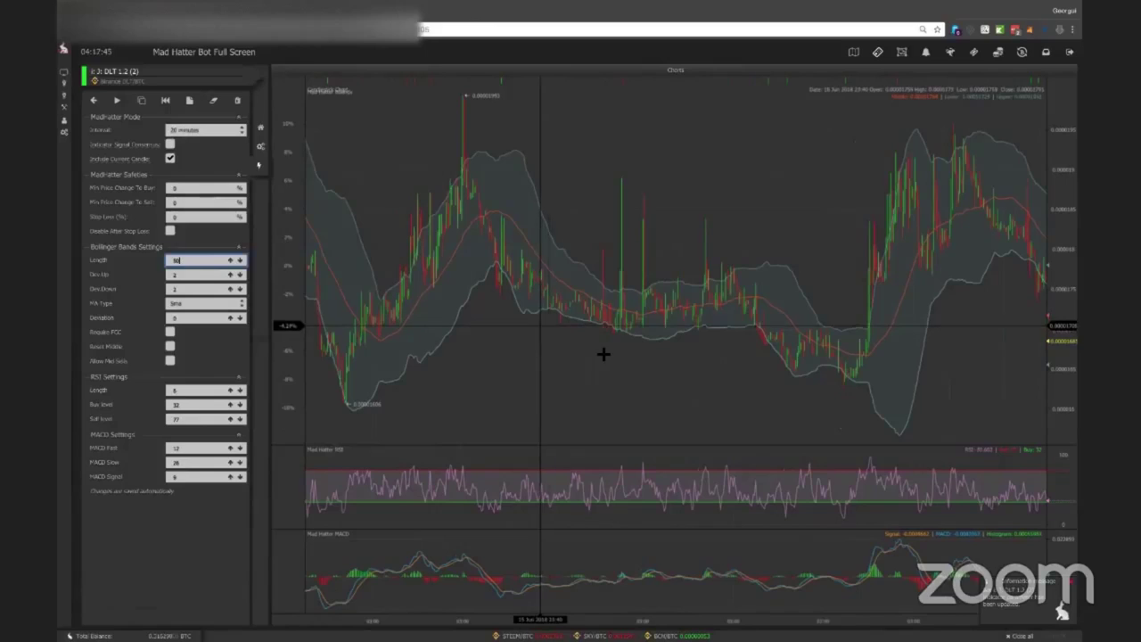
drag(536, 334, 594, 333)
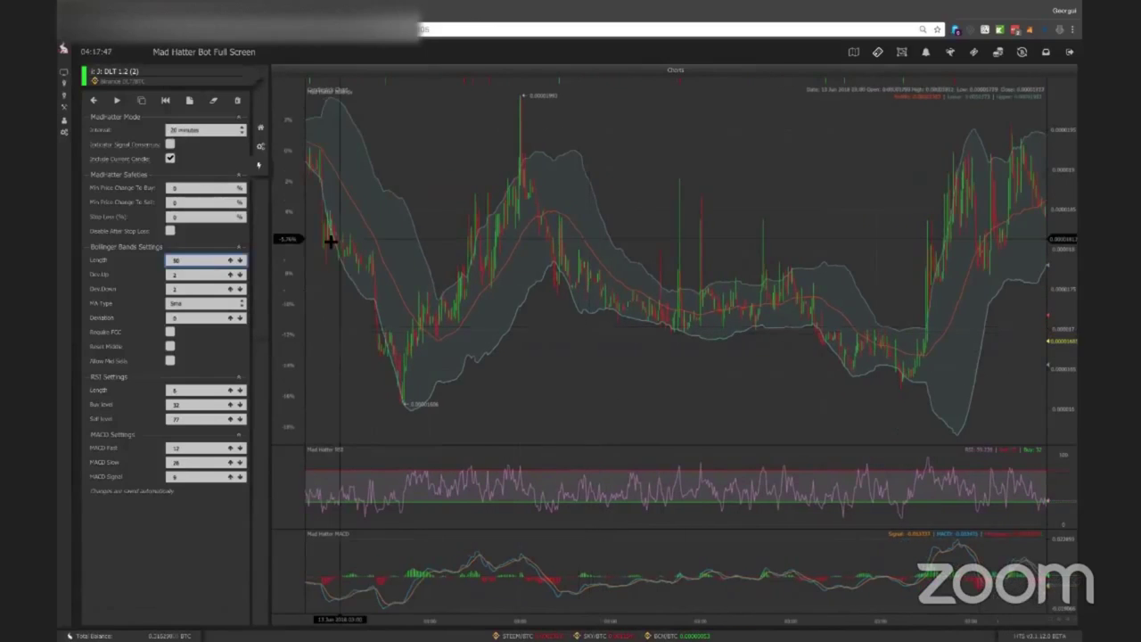
Set the Bollinger Bands length to 100 and inspect how the wider bands follow earlier and recent price swings.
key(BackSpace)
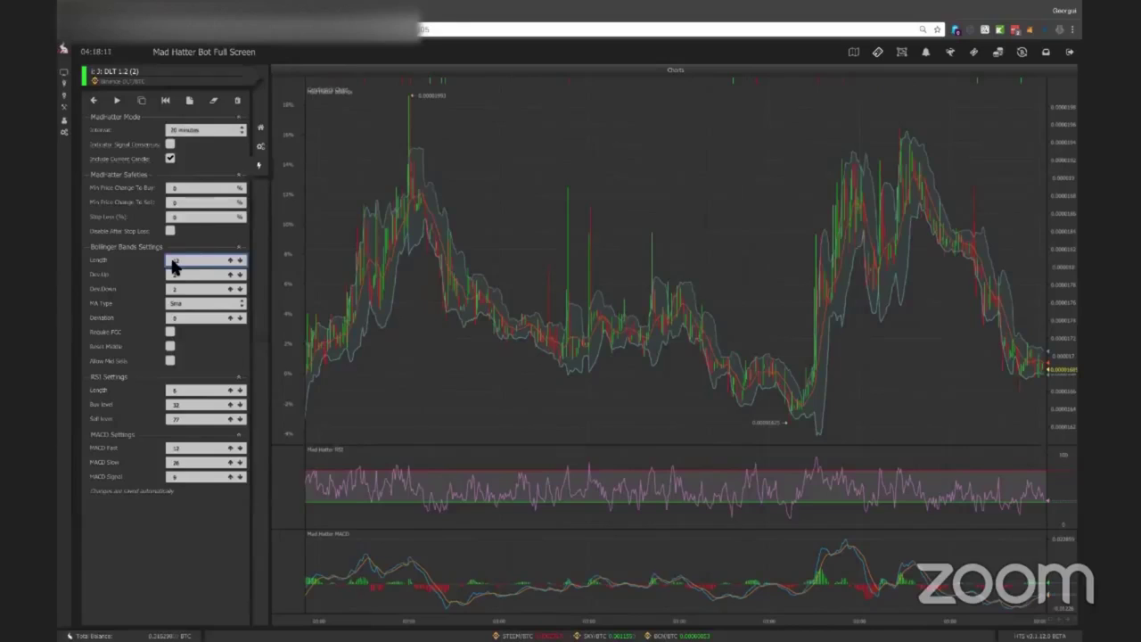
text(00)
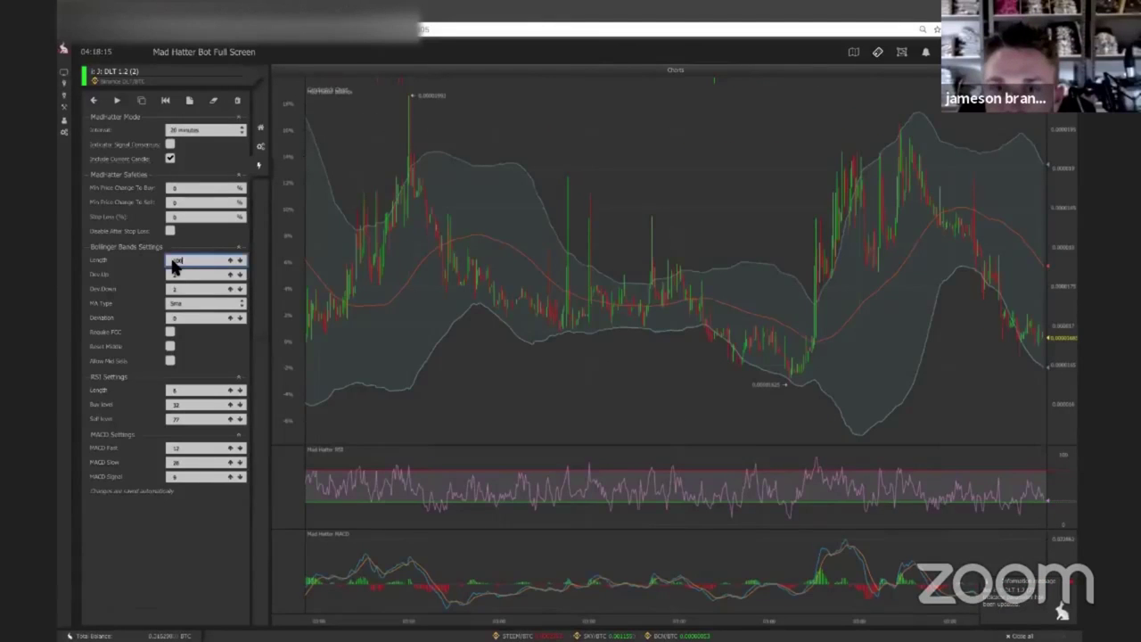
drag(453, 211, 565, 209)
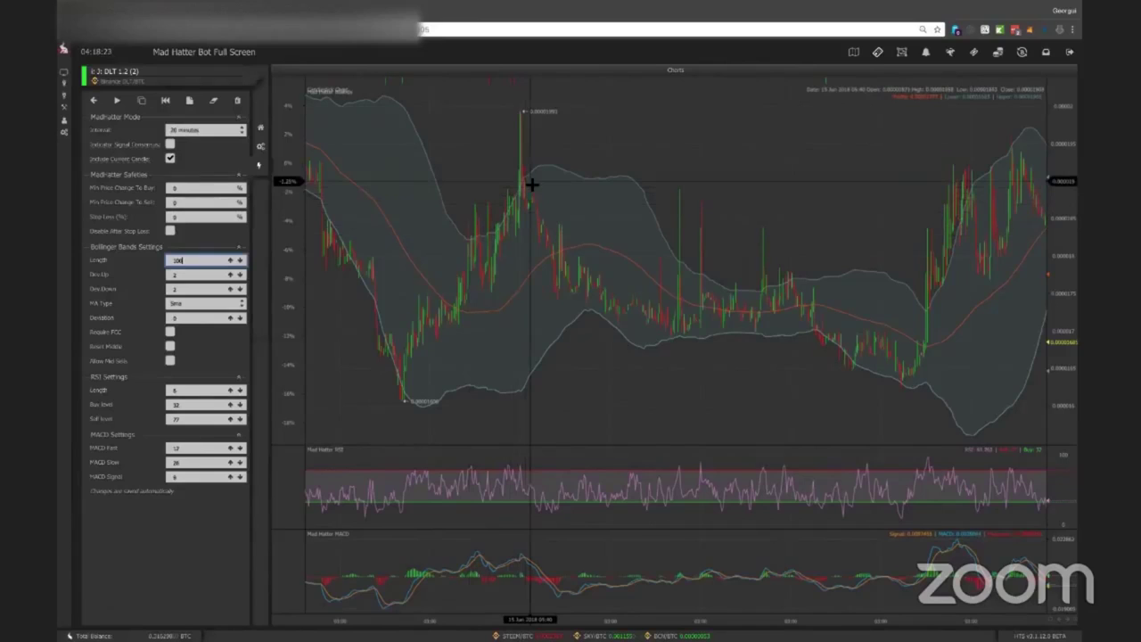
drag(847, 215, 684, 232)
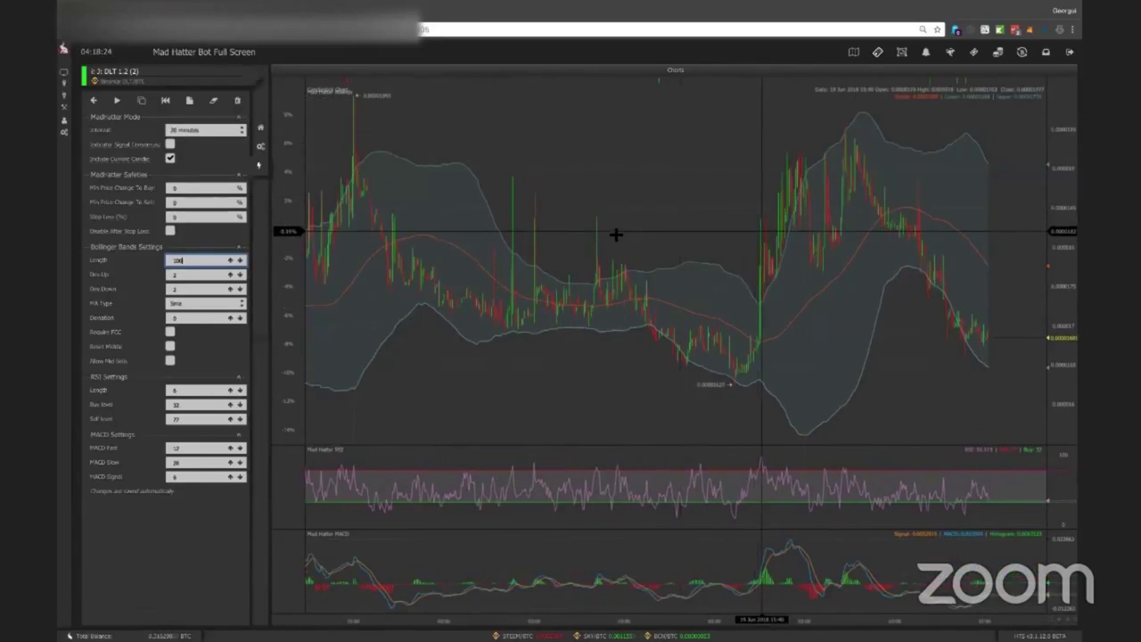
scroll(622, 234, down, 3)
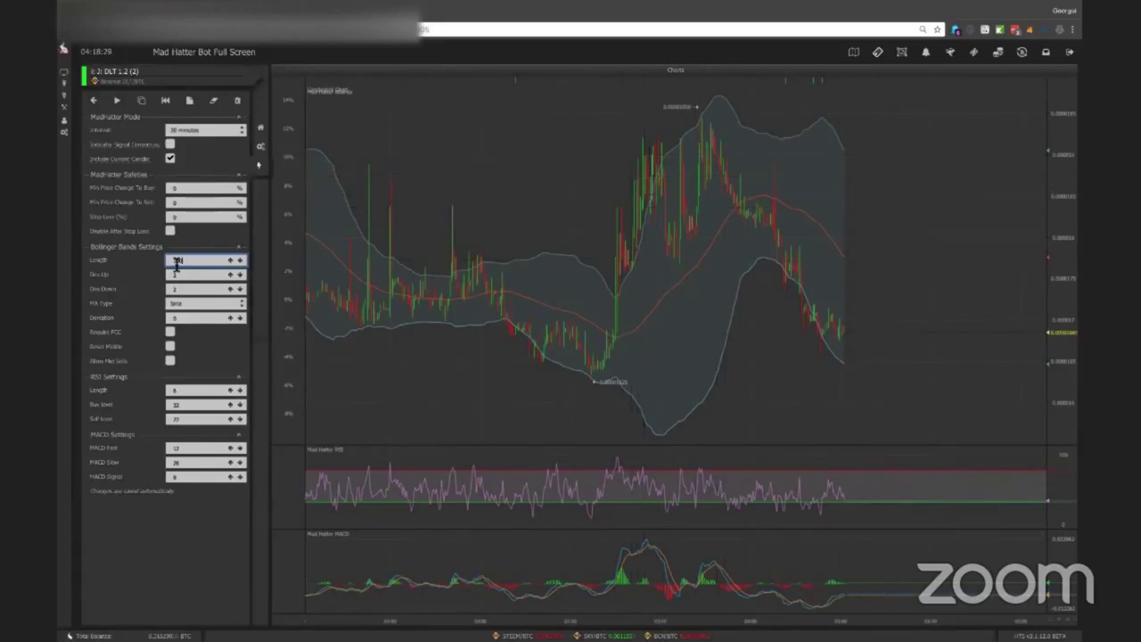
Try a shorter Bollinger Bands length, restore it to 100, and compare the bands with older price data.
text(0)
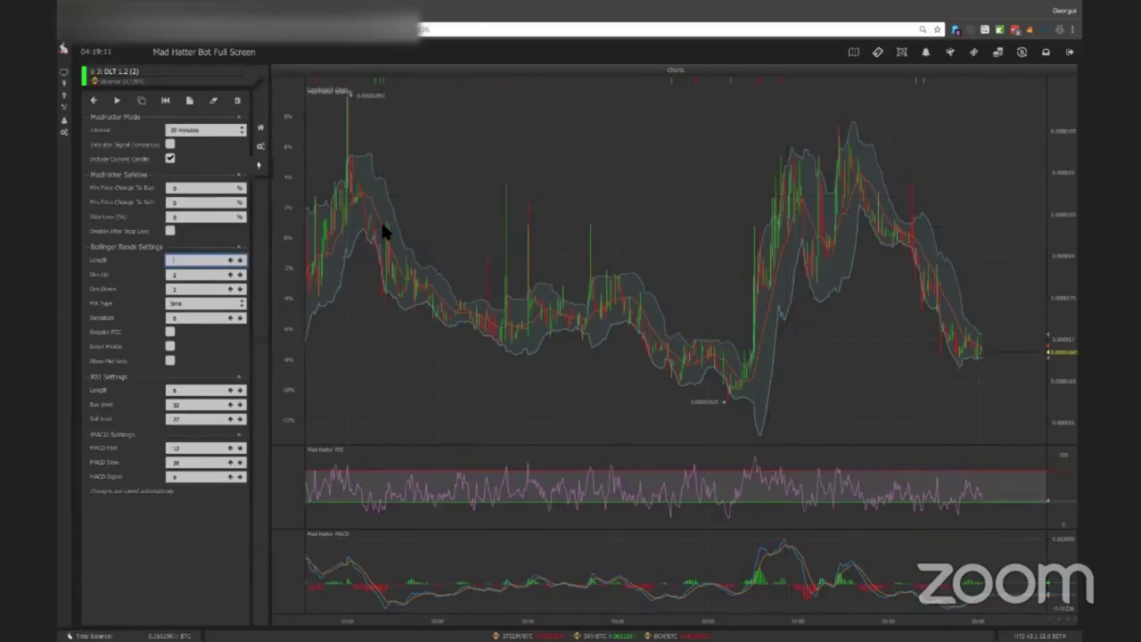
text(00)
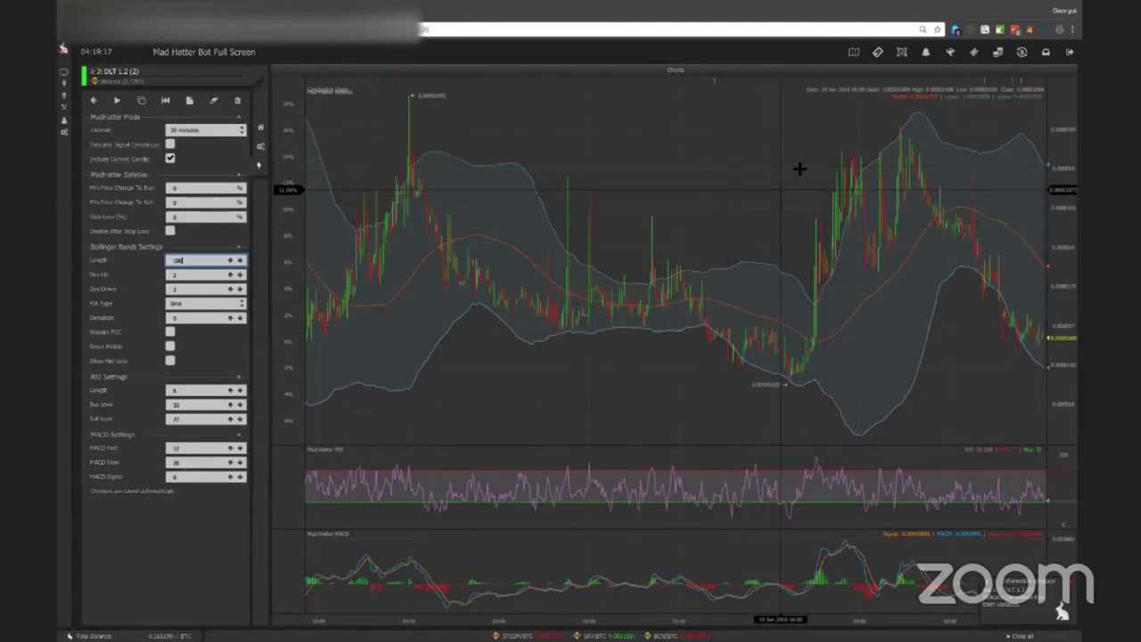
drag(827, 161, 665, 161)
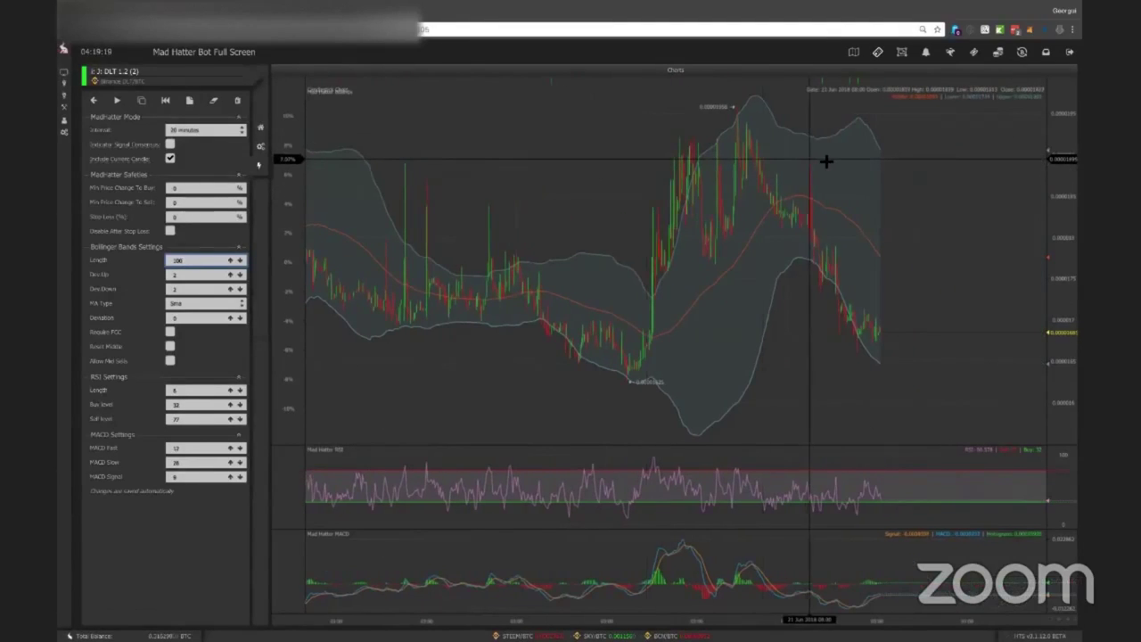
drag(864, 173, 564, 224)
drag(426, 226, 773, 254)
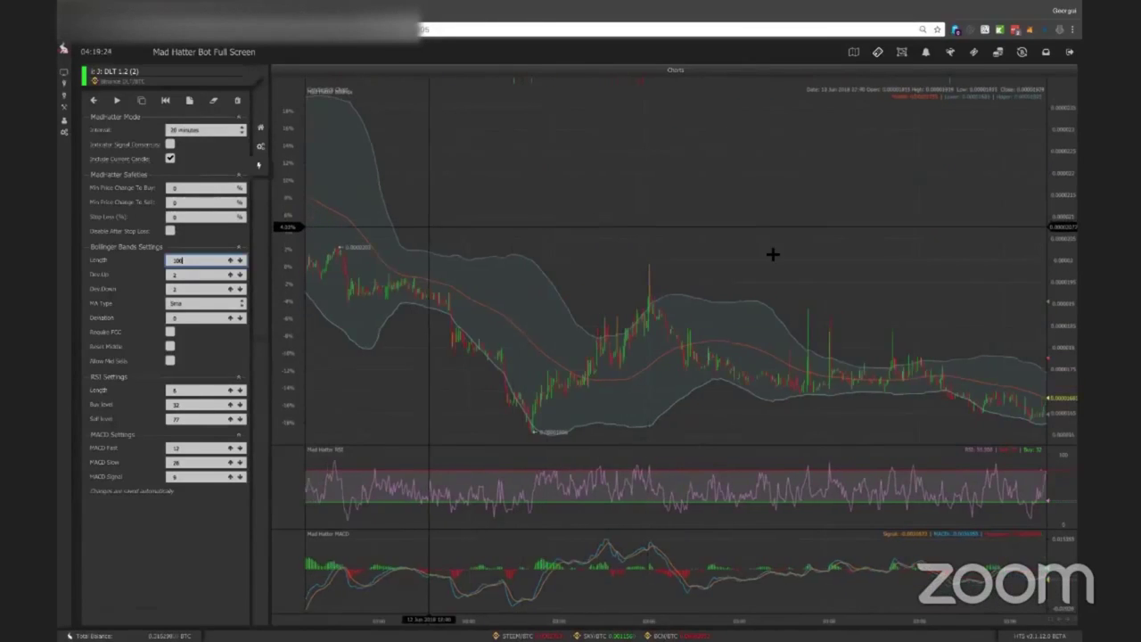
scroll(724, 250, left, 2)
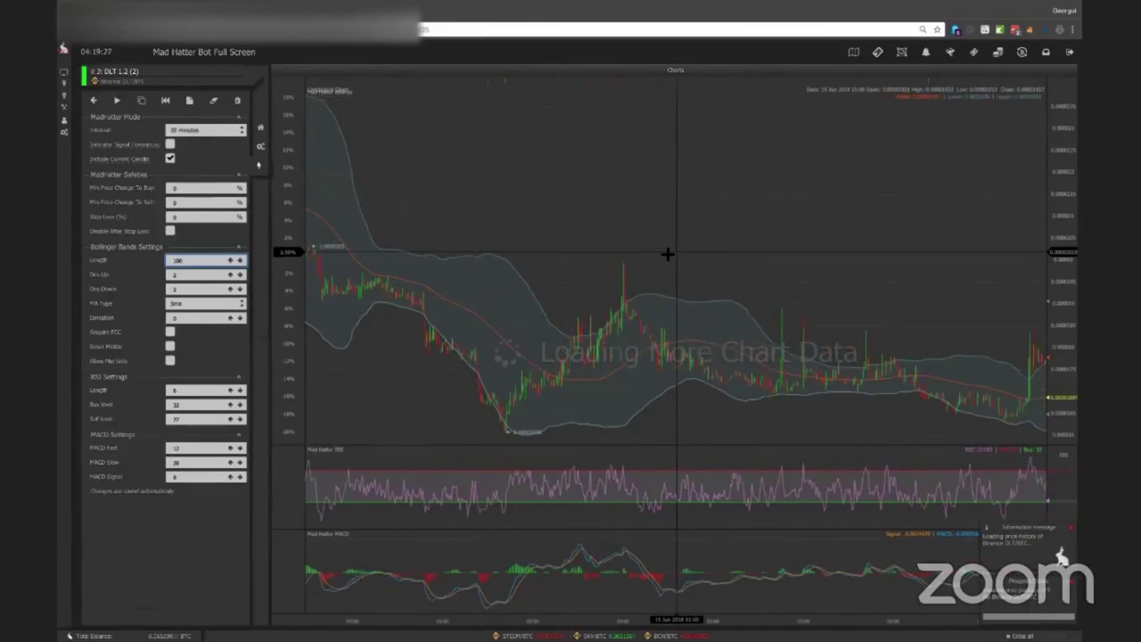
Set the Bollinger Bands Dev Up and Dev Down to 1 and change the MA type to T3.
click(197, 274)
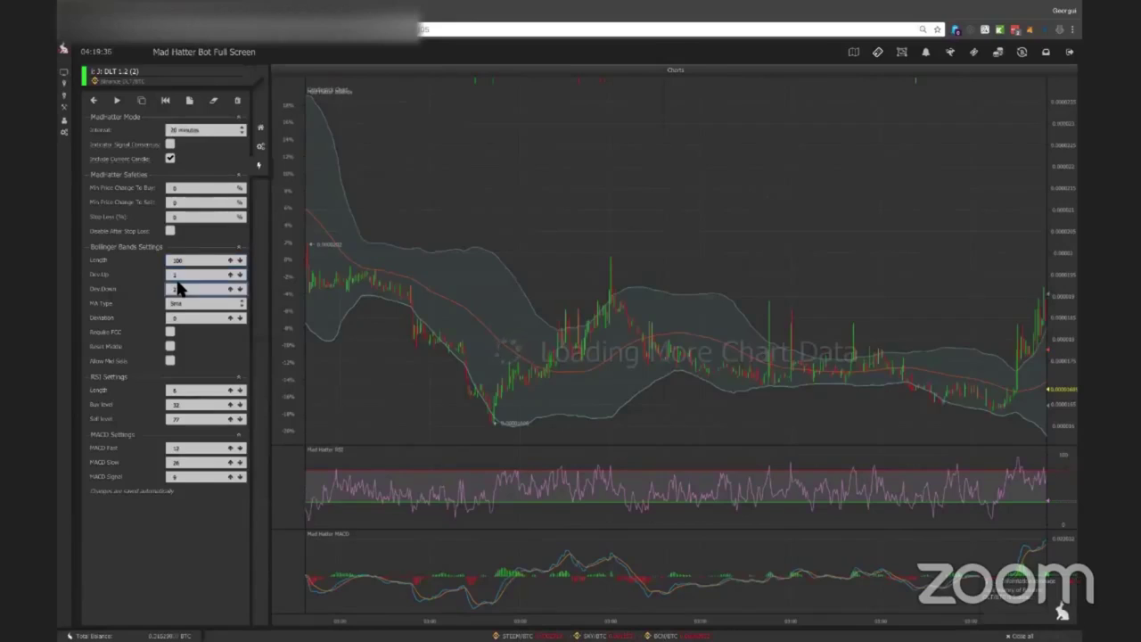
click(178, 288)
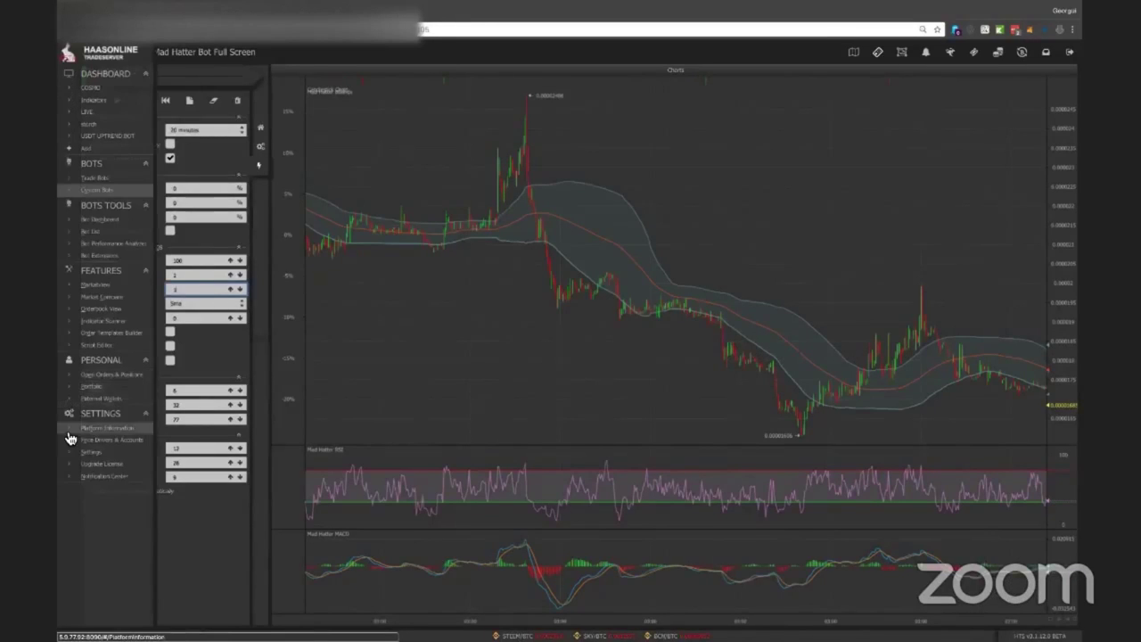
click(184, 318)
click(233, 304)
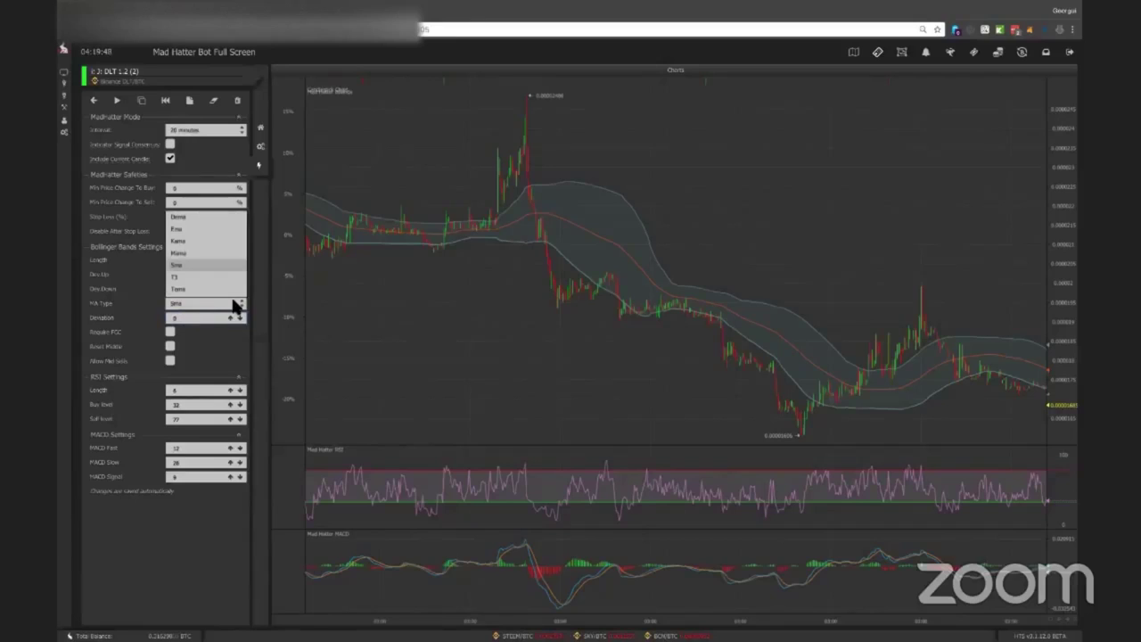
click(178, 267)
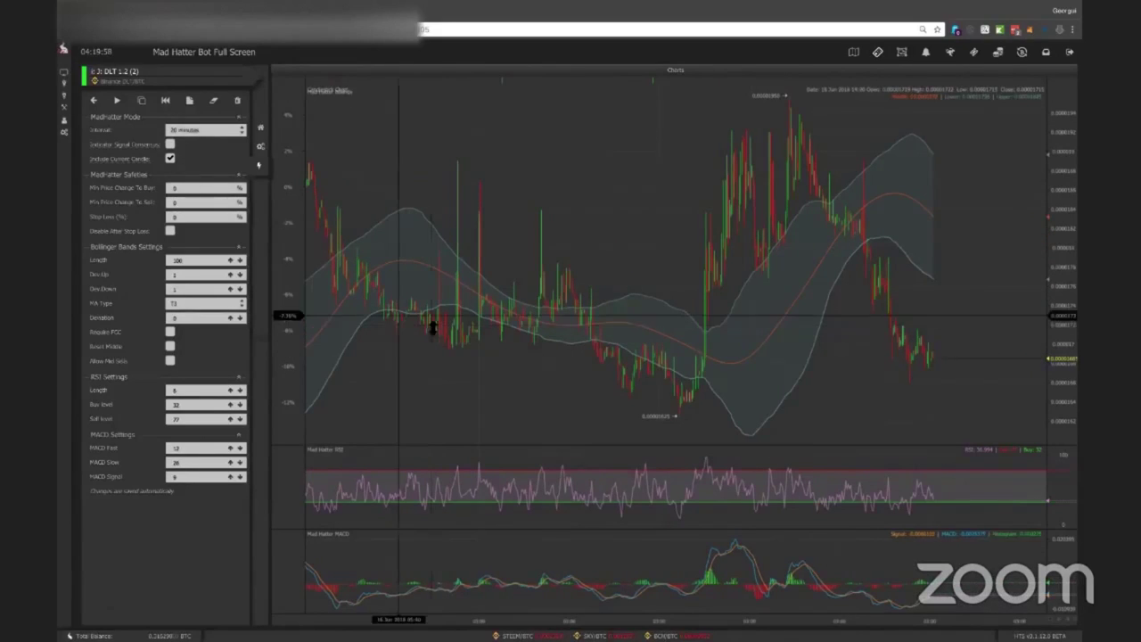
Set the Bollinger Bands length to 20, return to the custom bots overview, and reopen the bot in full screen.
drag(182, 261, 152, 262)
text(20)
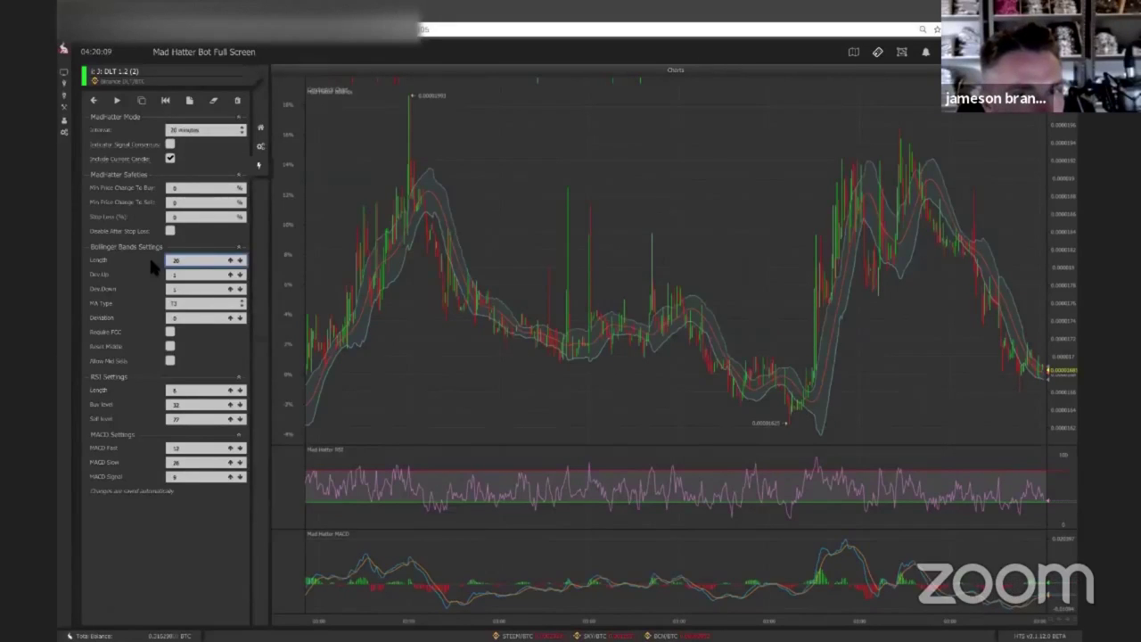
click(93, 104)
key(Escape)
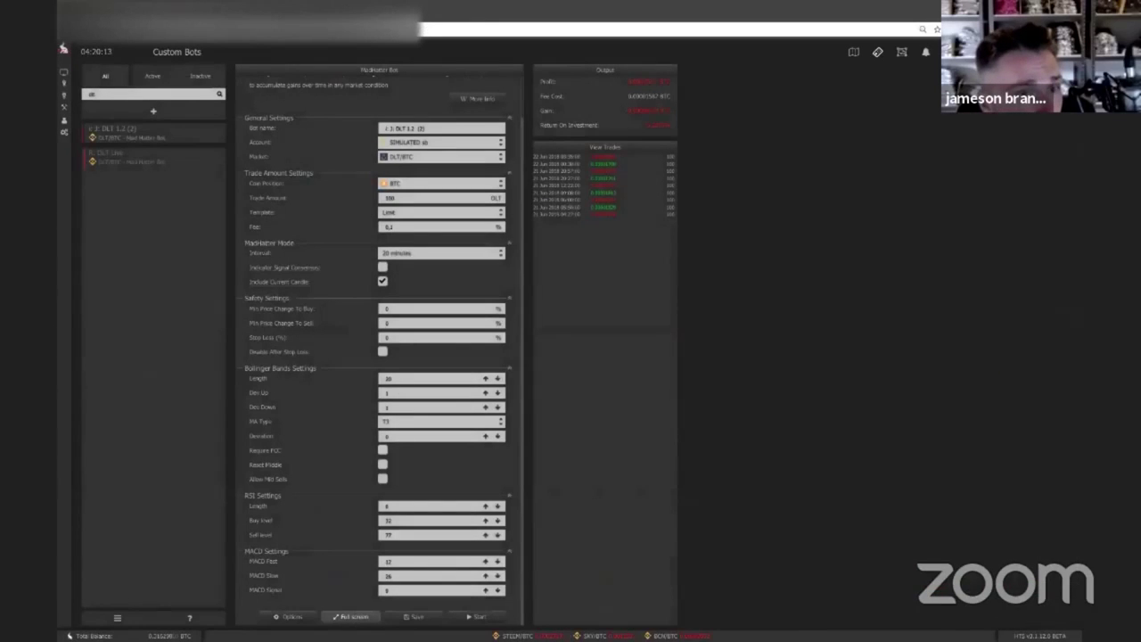
click(351, 616)
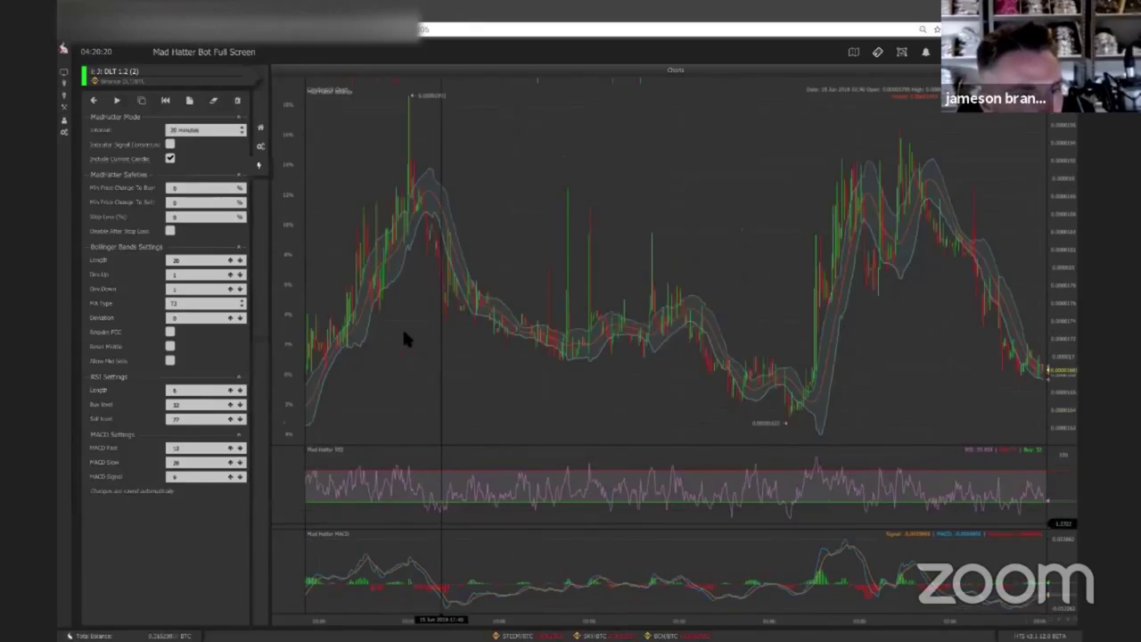
Change the Bollinger Bands MA type to Dema, try a length of 50, and settle on 52.
click(217, 305)
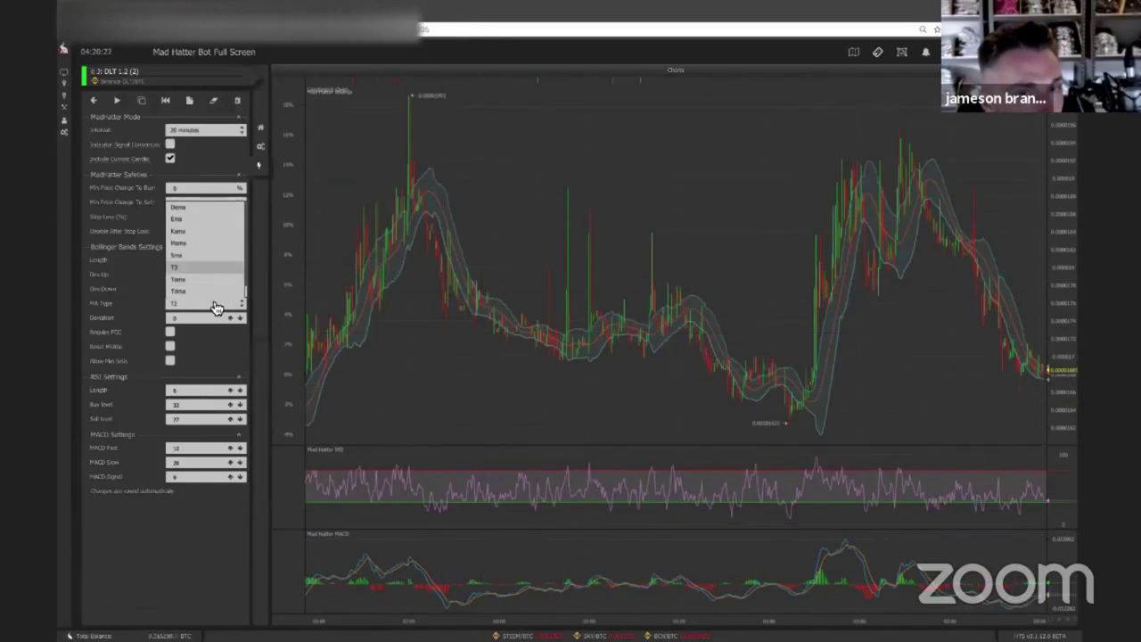
click(197, 209)
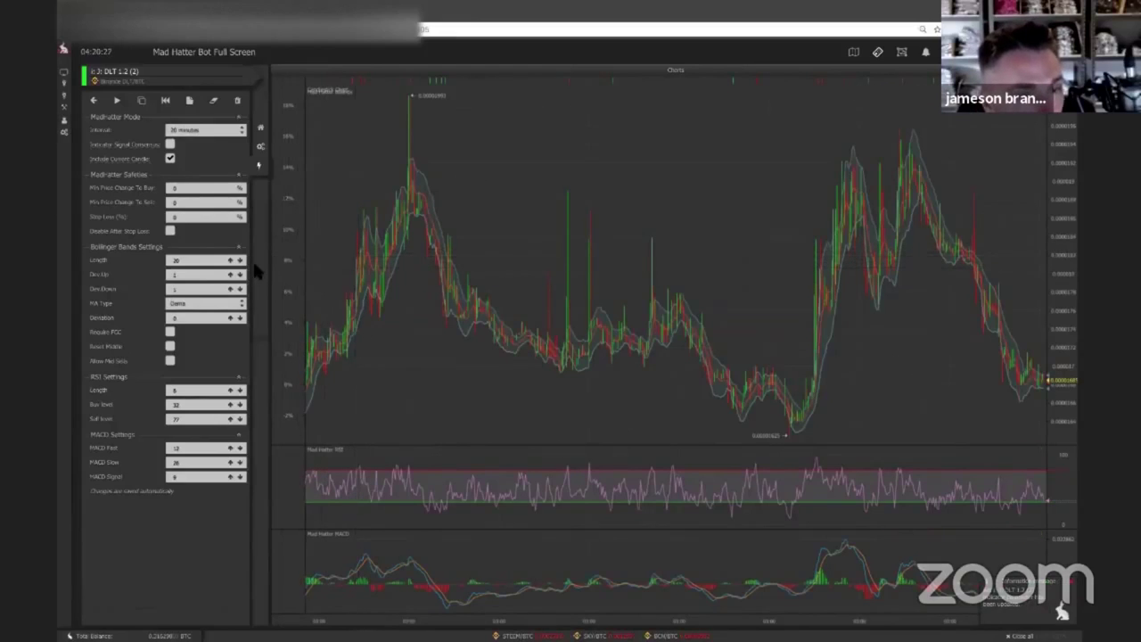
click(194, 261)
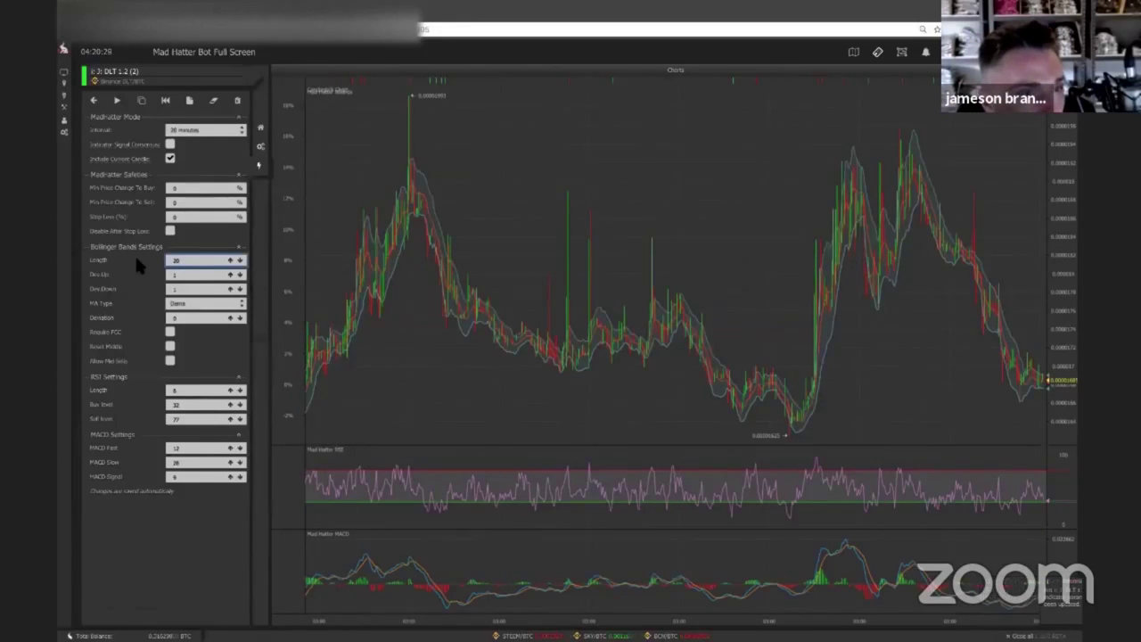
text(50)
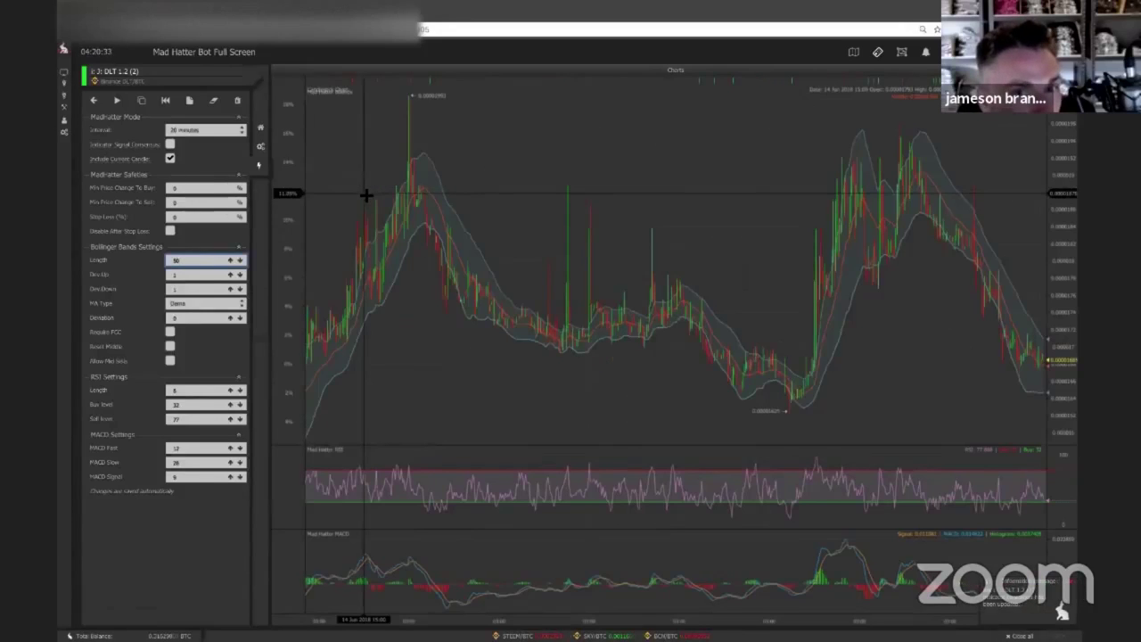
key(BackSpace)
text(2)
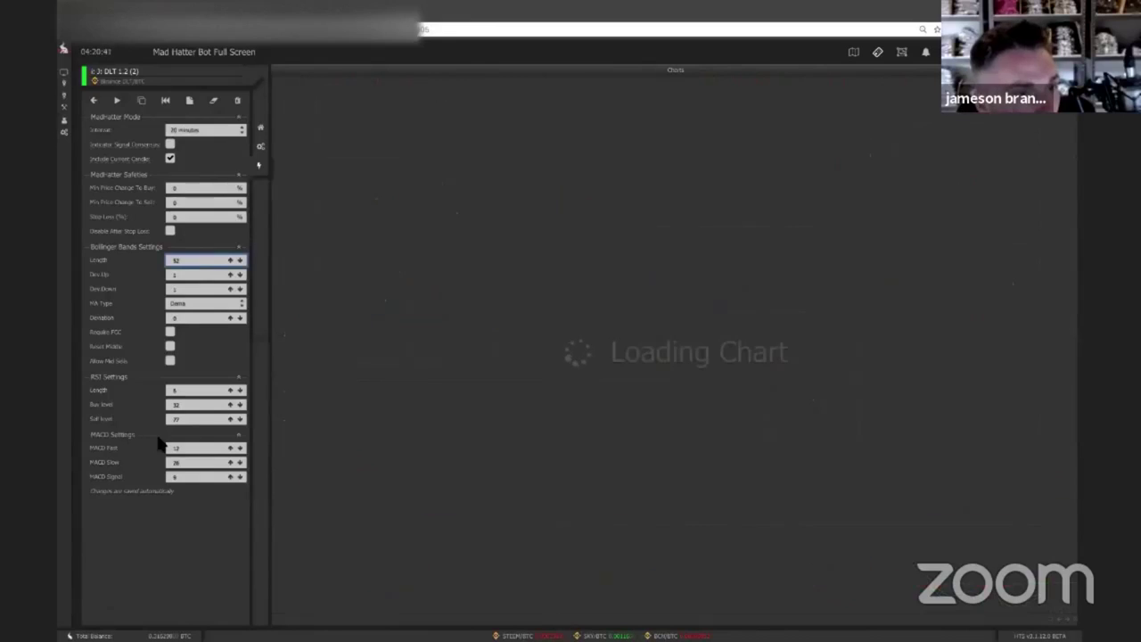
Lower the RSI buy level to the low twenties and raise it in small increments to 27.
drag(191, 407, 125, 407)
text(21)
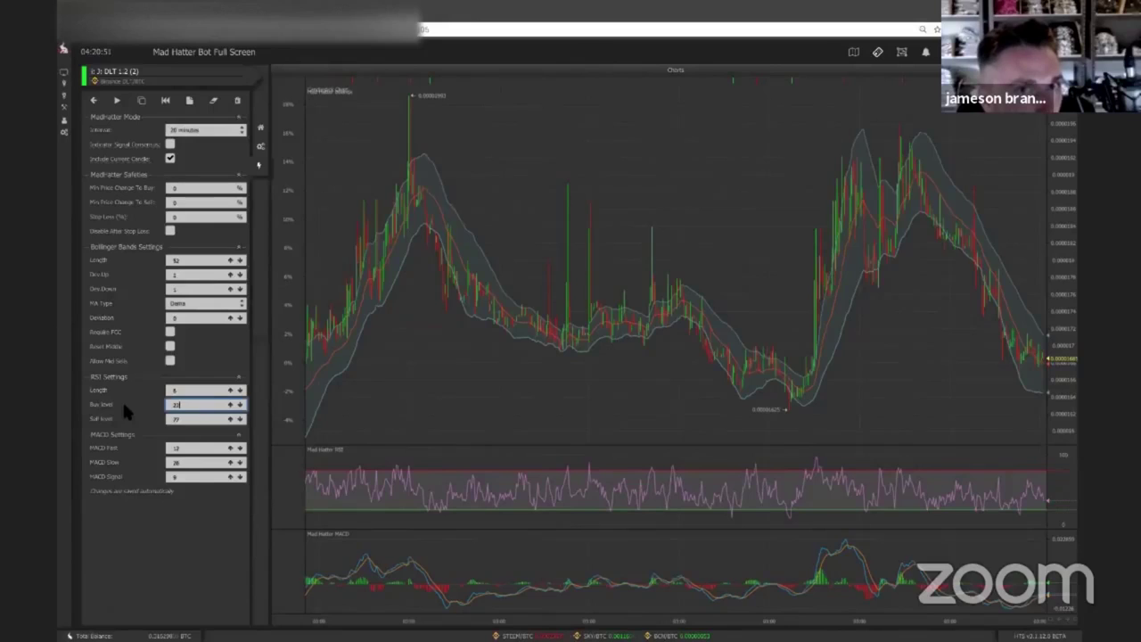
key(Up)
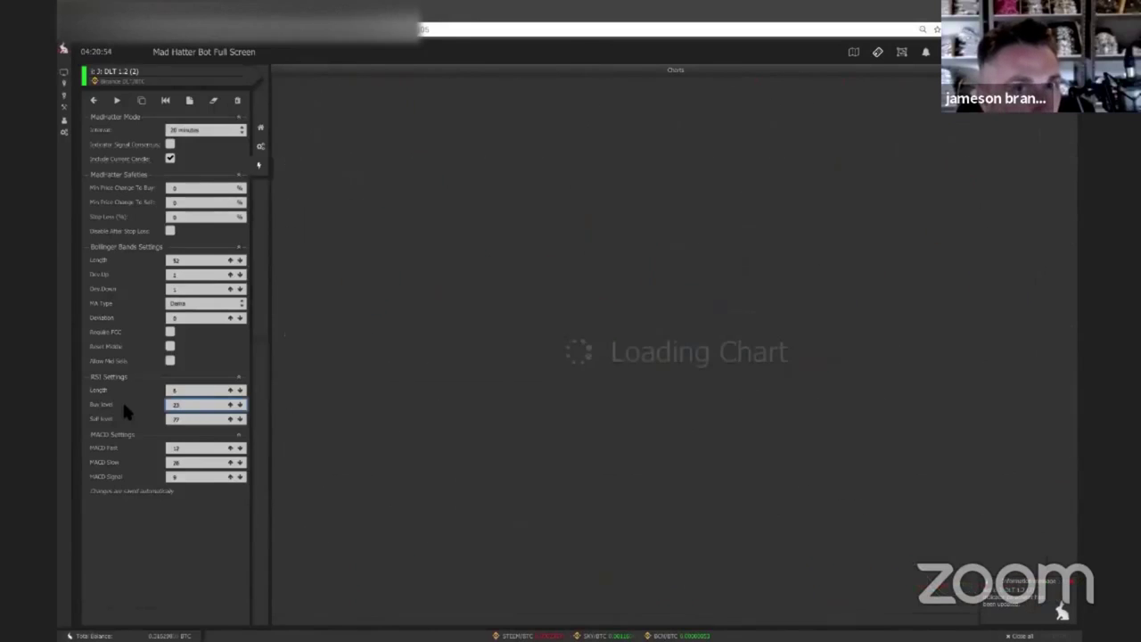
key(Up)
key(Up)
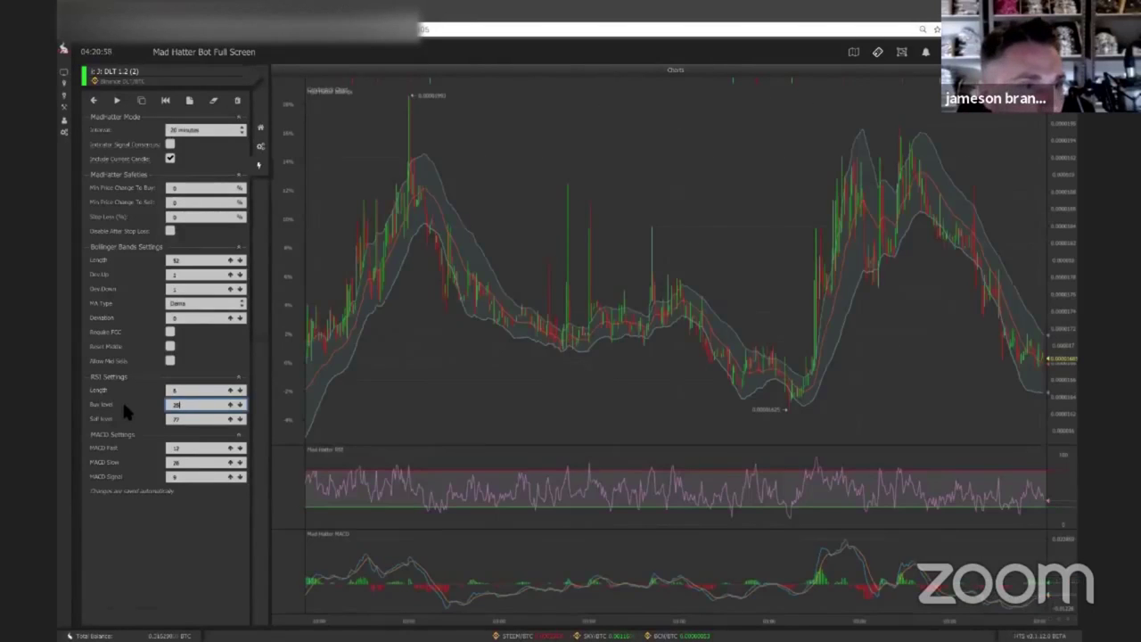
text(7)
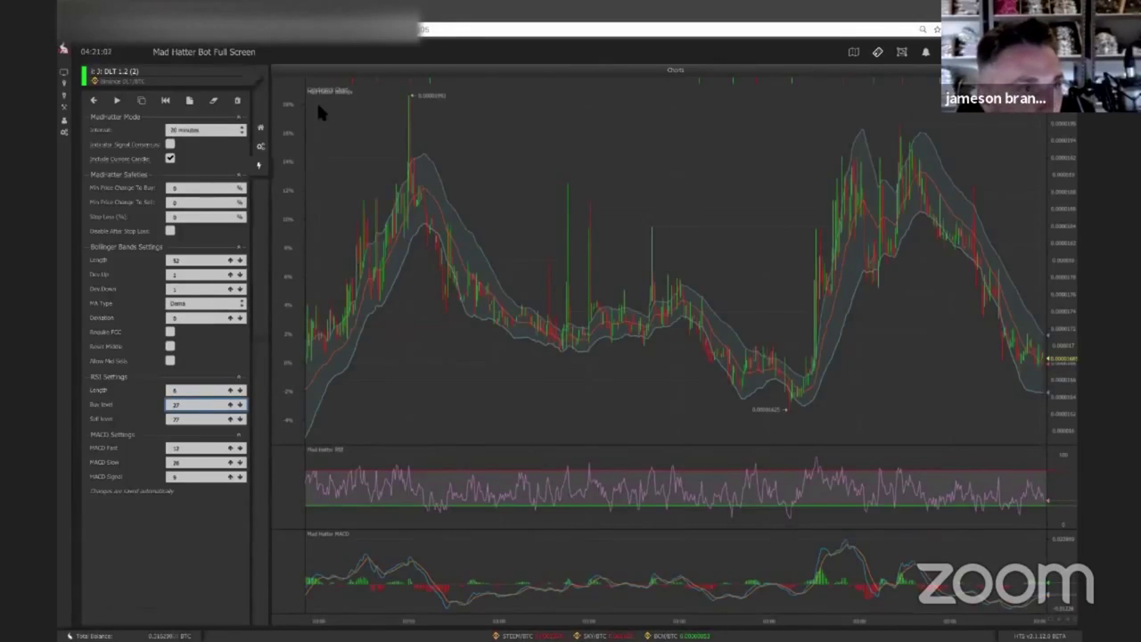
Try an RSI buy level of 100, inspect the signals above the chart, and set the level to 30.
key(BackSpace)
key(BackSpace)
text(100)
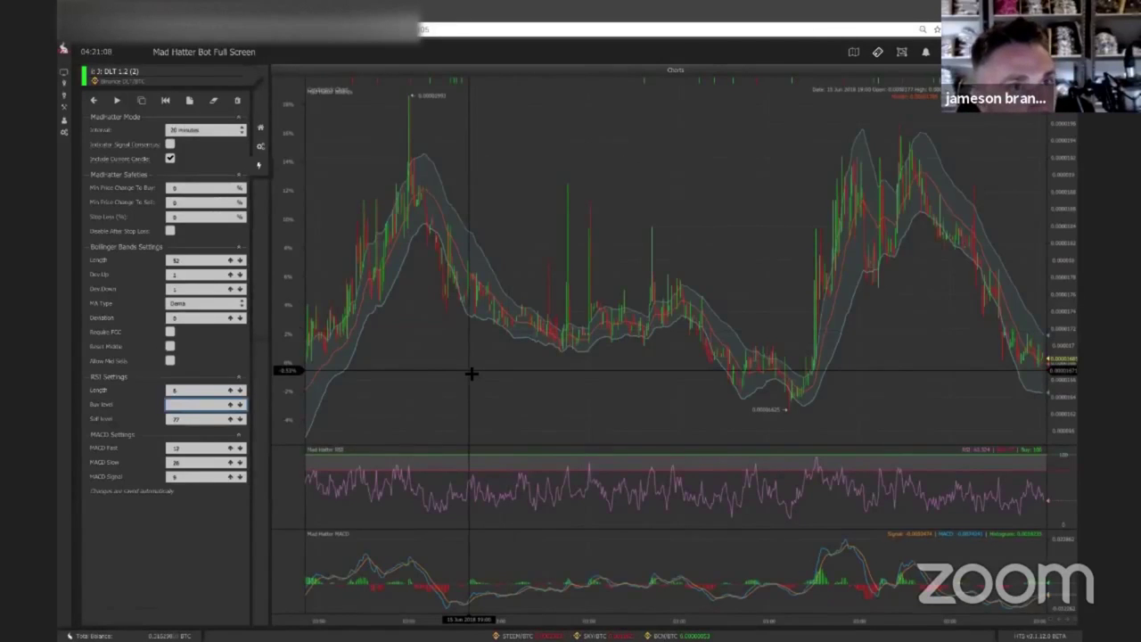
text(30)
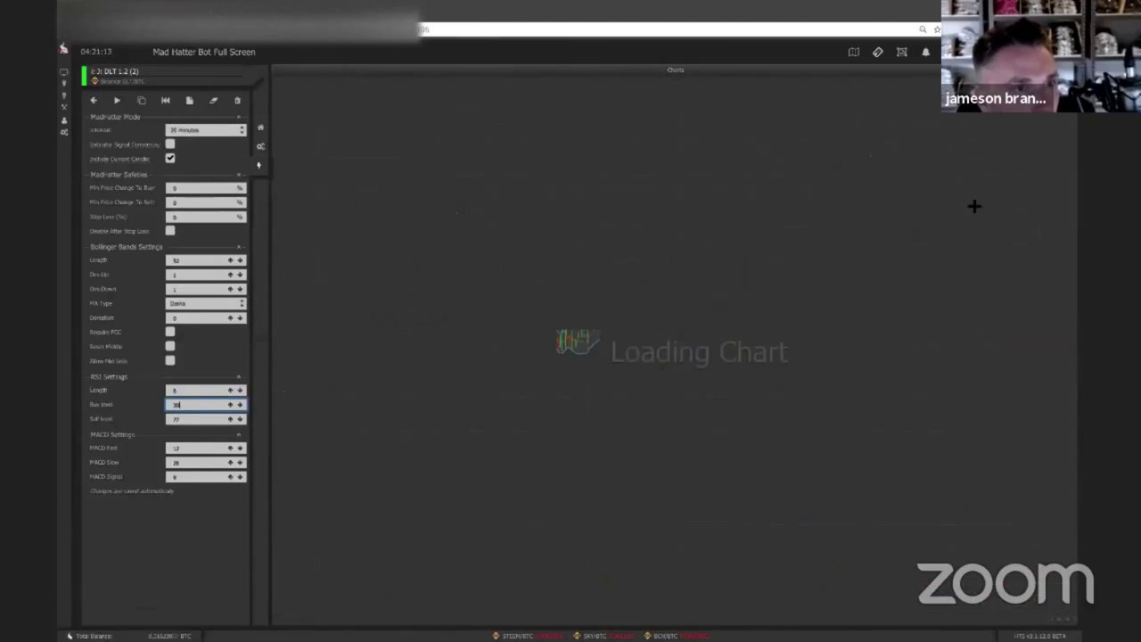
Open the backtest remote, run a one-day quick backtest on the DLT bot, and open its performance analyzer.
click(877, 51)
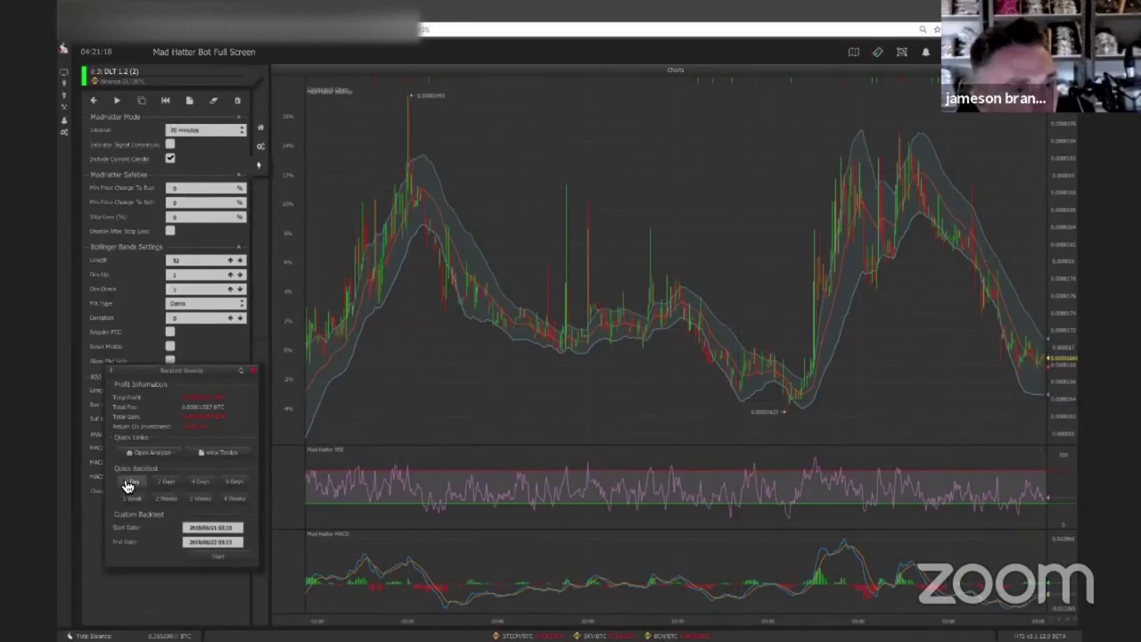
click(130, 481)
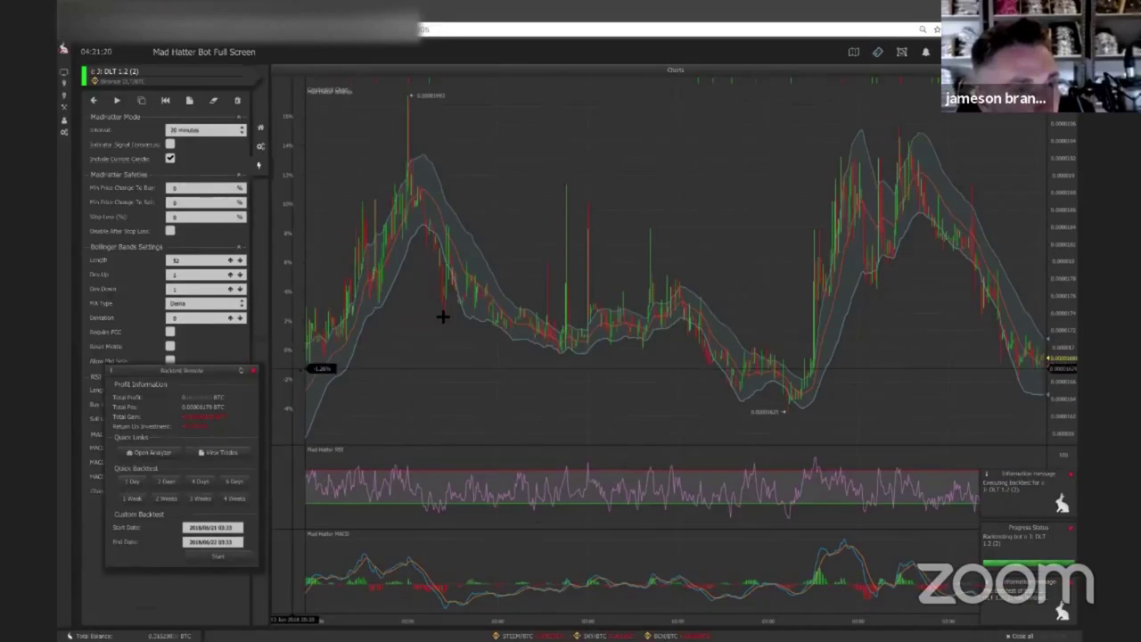
mouse_move(127, 466)
click(157, 454)
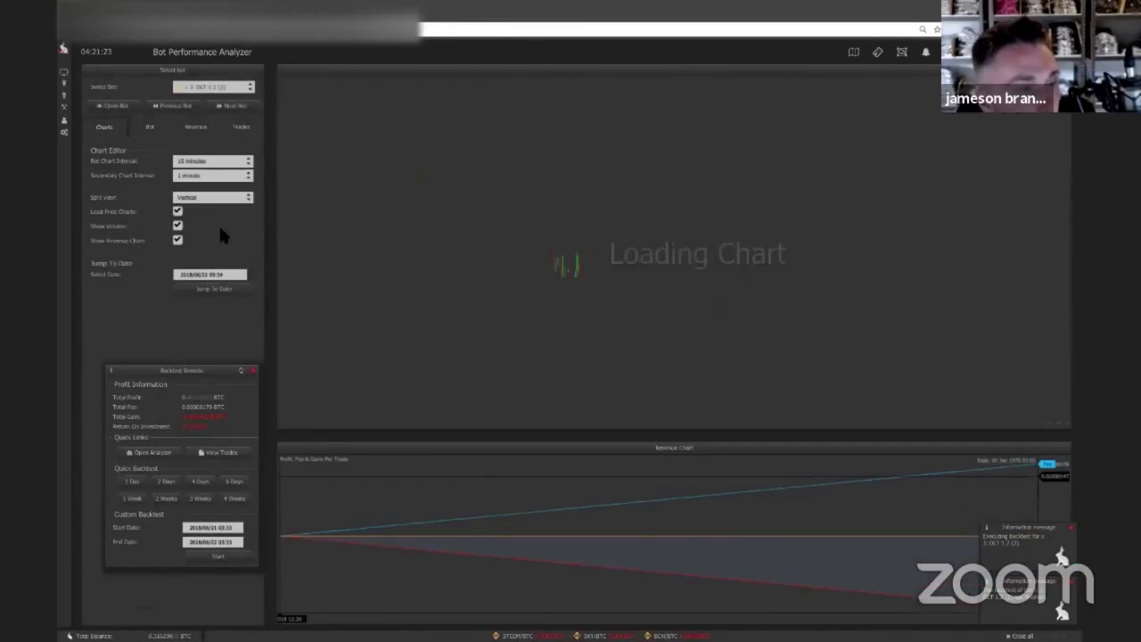
Reopen the bot, run the two-day, four-day and longest day-based quick backtests, and review the trades in the performance analyzer.
click(124, 110)
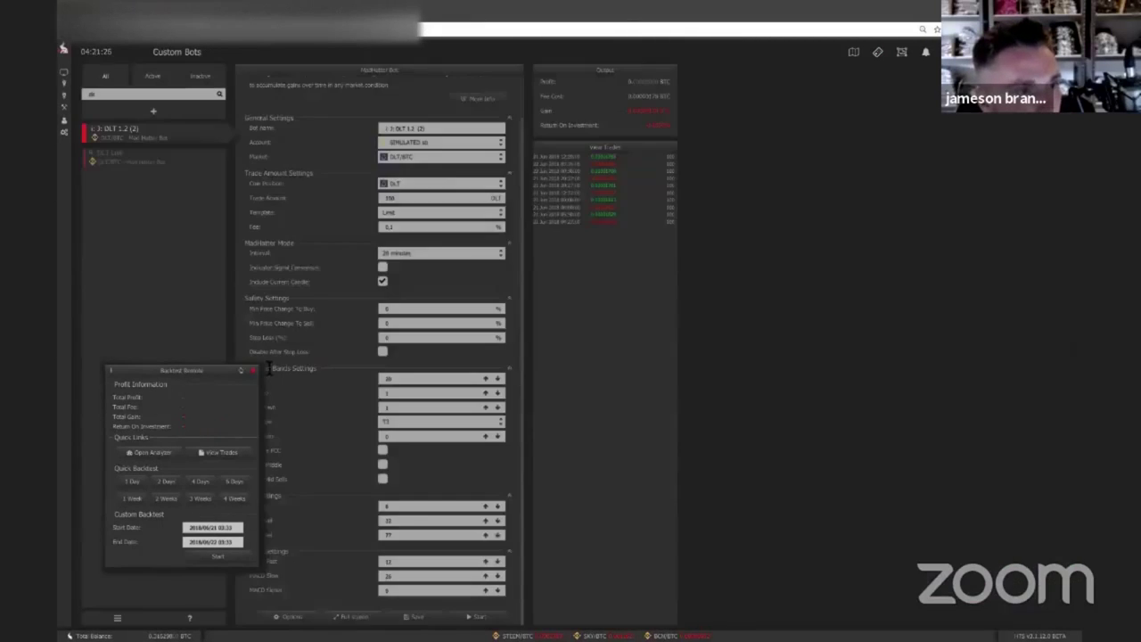
click(168, 483)
click(193, 486)
click(238, 485)
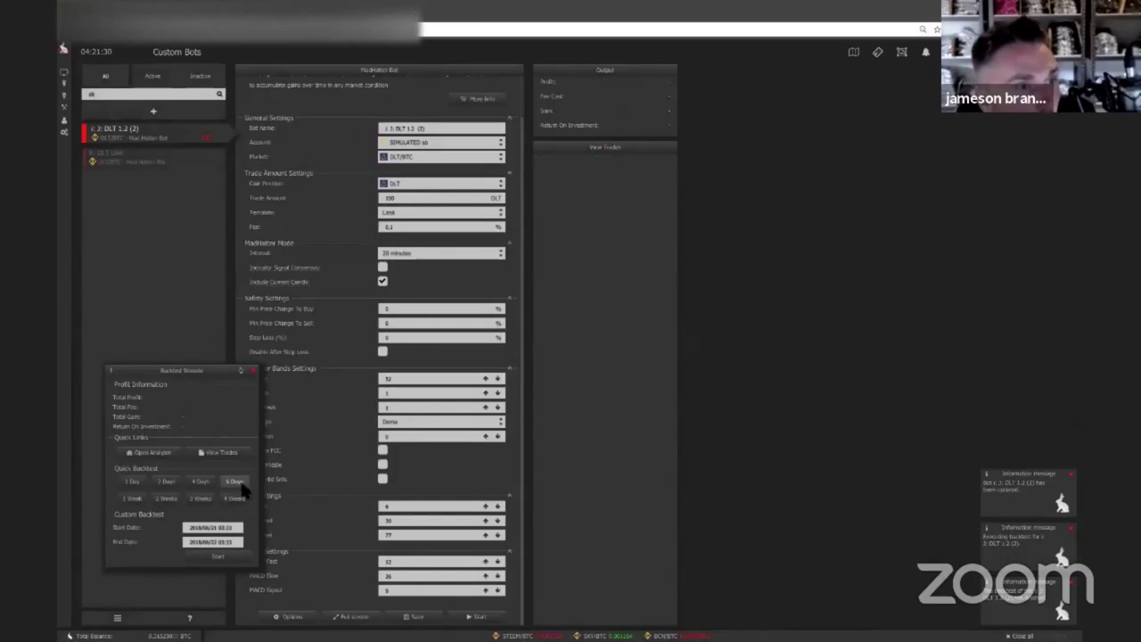
click(153, 453)
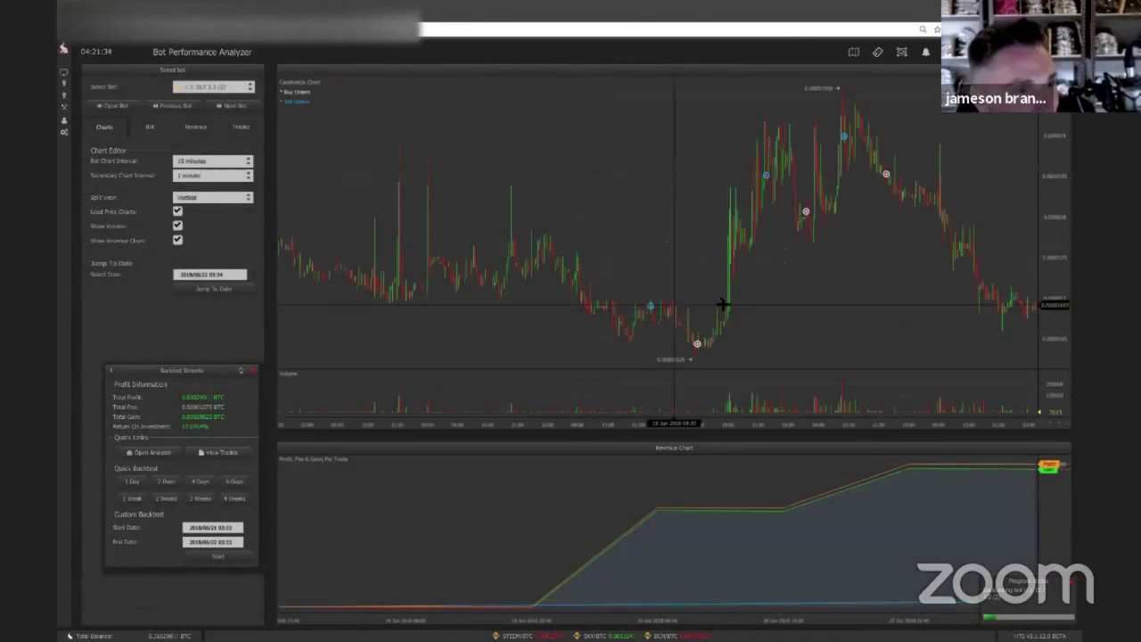
drag(722, 304, 647, 304)
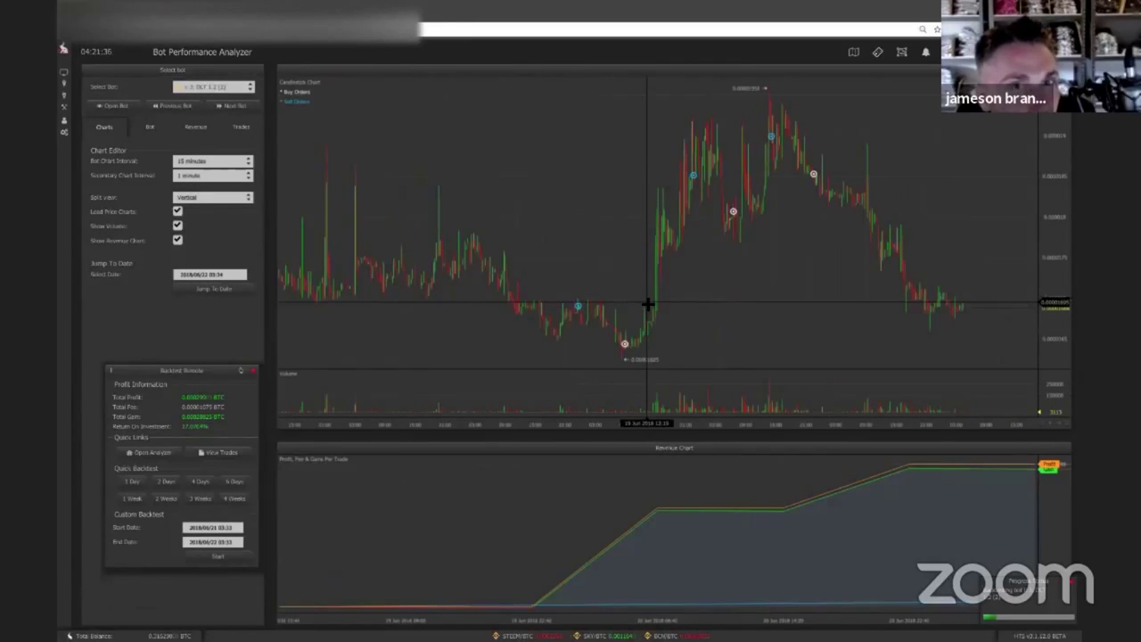
Reopen the DLT bot in full screen and try Bollinger Bands Dev Down values of 2 and 0.00001.
click(120, 105)
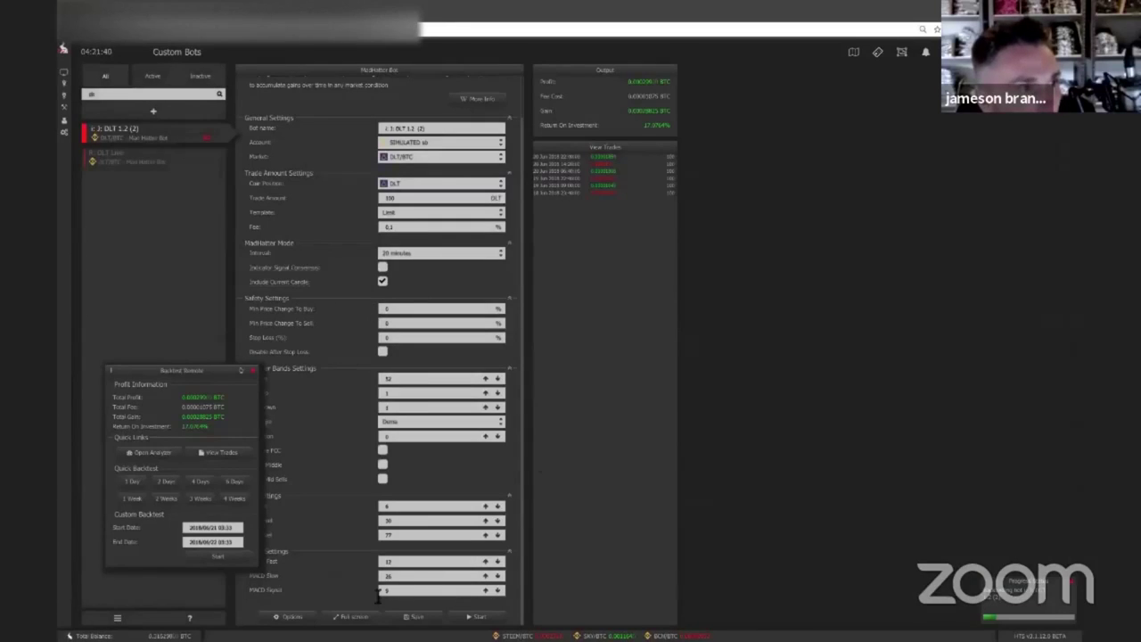
click(352, 615)
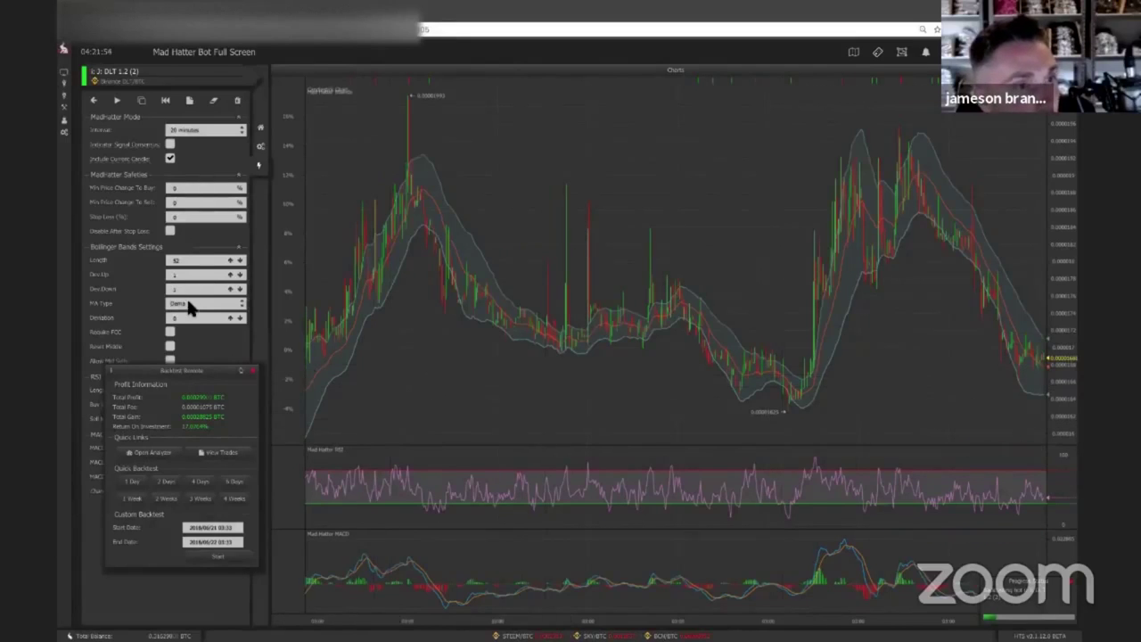
drag(193, 288, 169, 286)
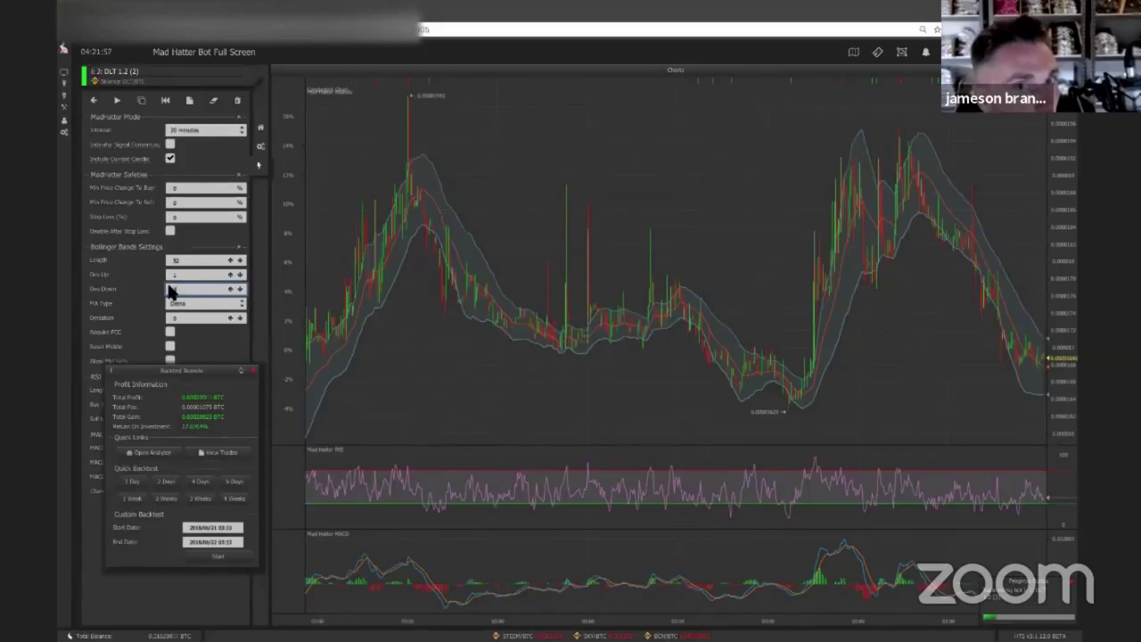
text(1)
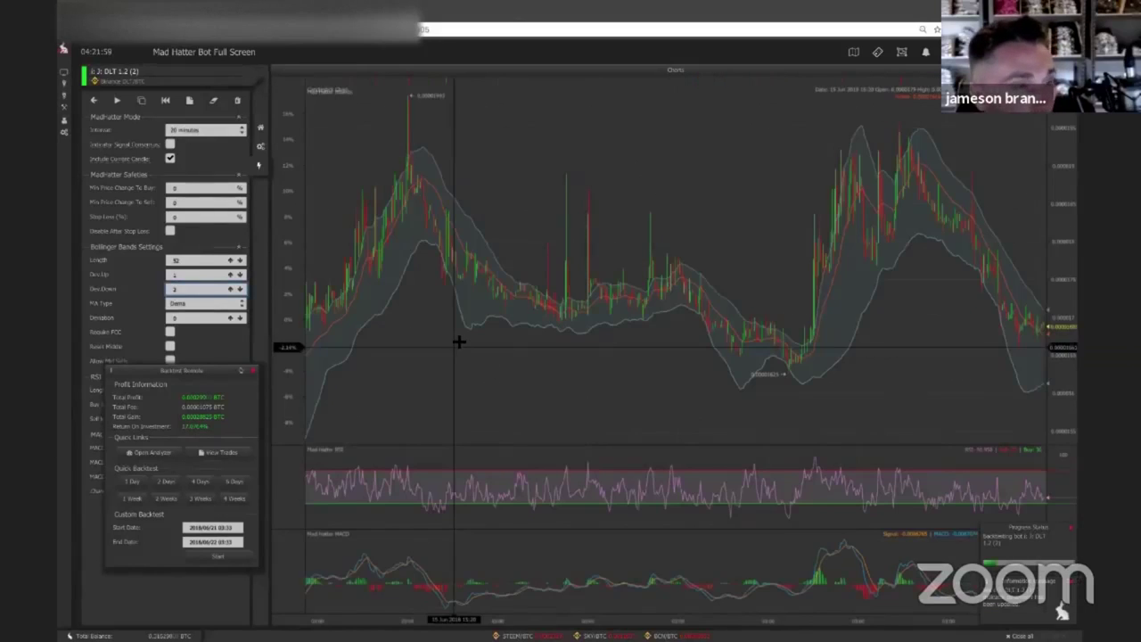
text(0.00001)
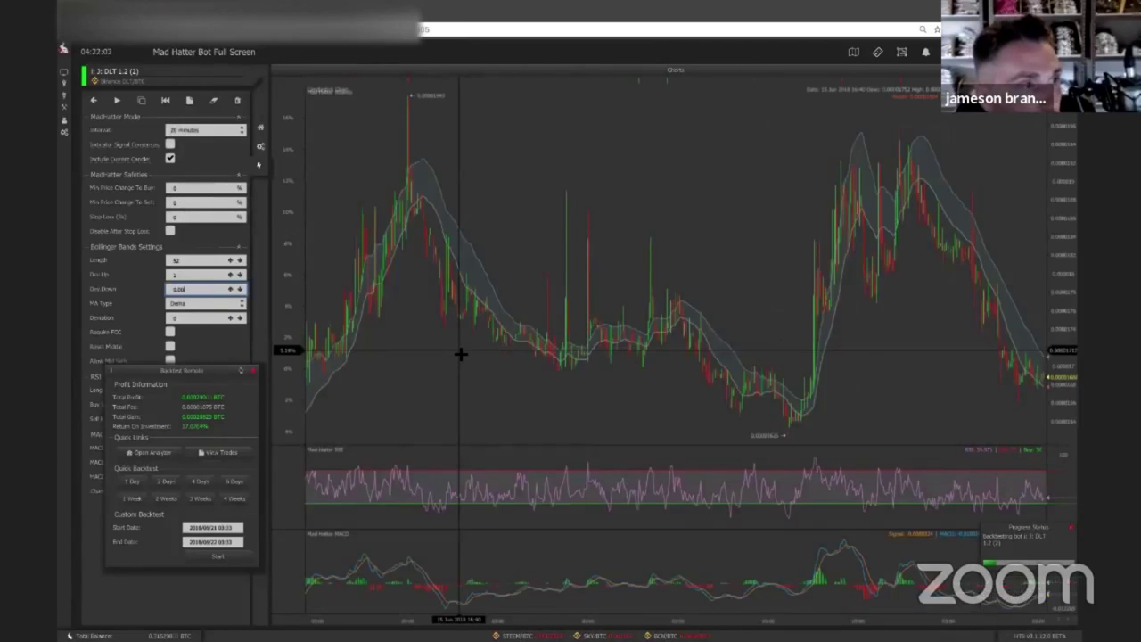
key(Tab)
key(Tab)
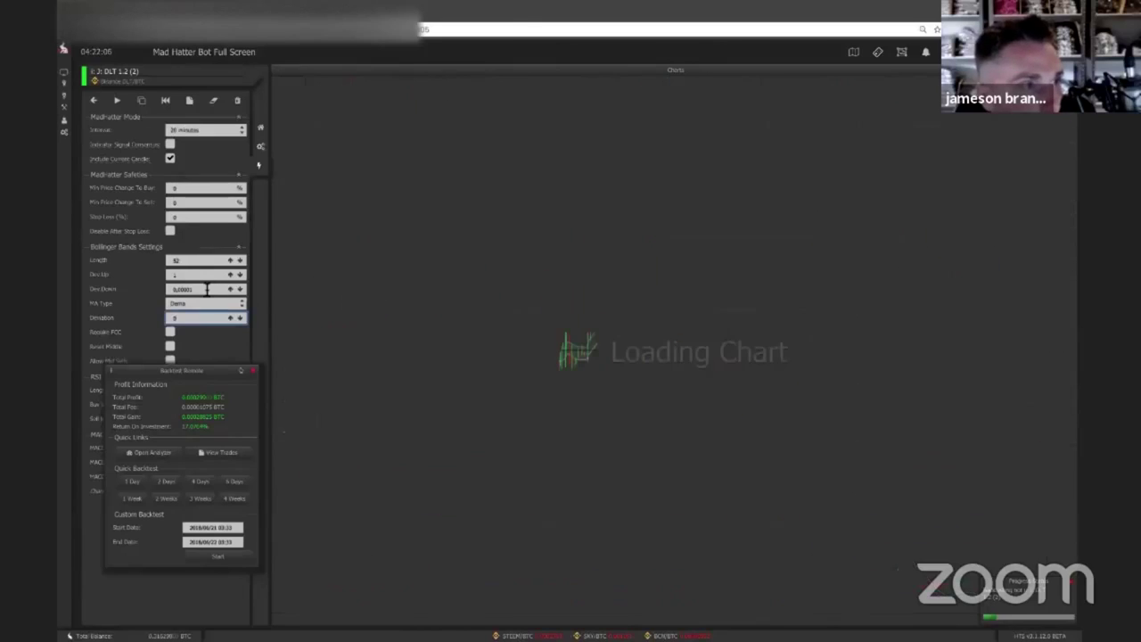
Set the Bollinger Bands Dev Down back to 1 and raise it to 1.1.
click(184, 290)
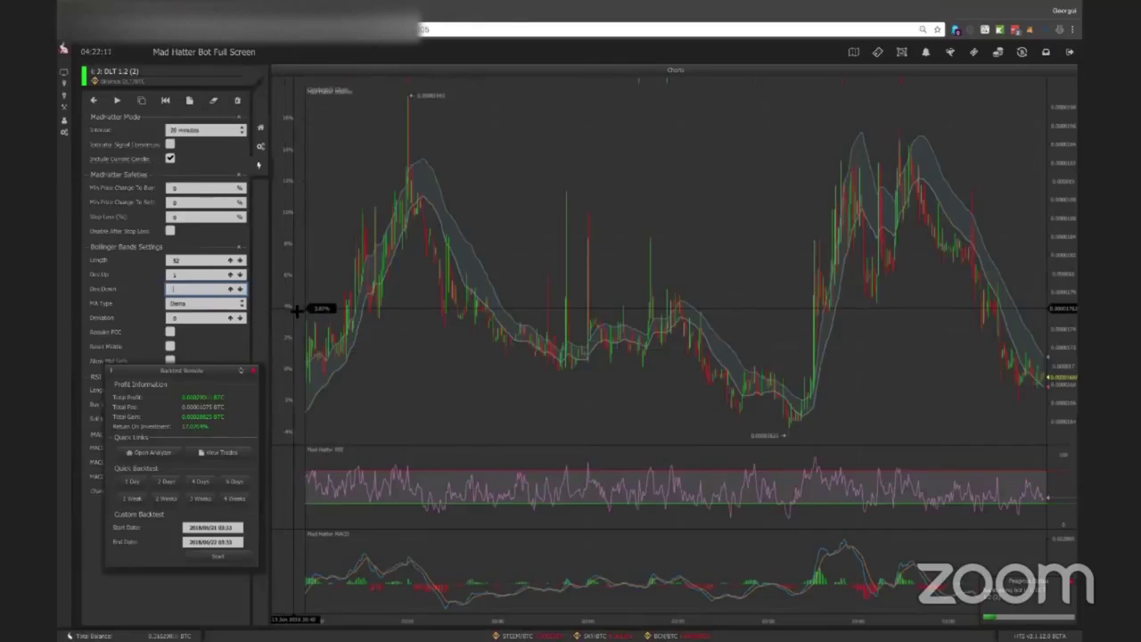
key(BackSpace)
key(BackSpace)
key(BackSpace)
key(BackSpace)
key(BackSpace)
key(BackSpace)
key(BackSpace)
text(1)
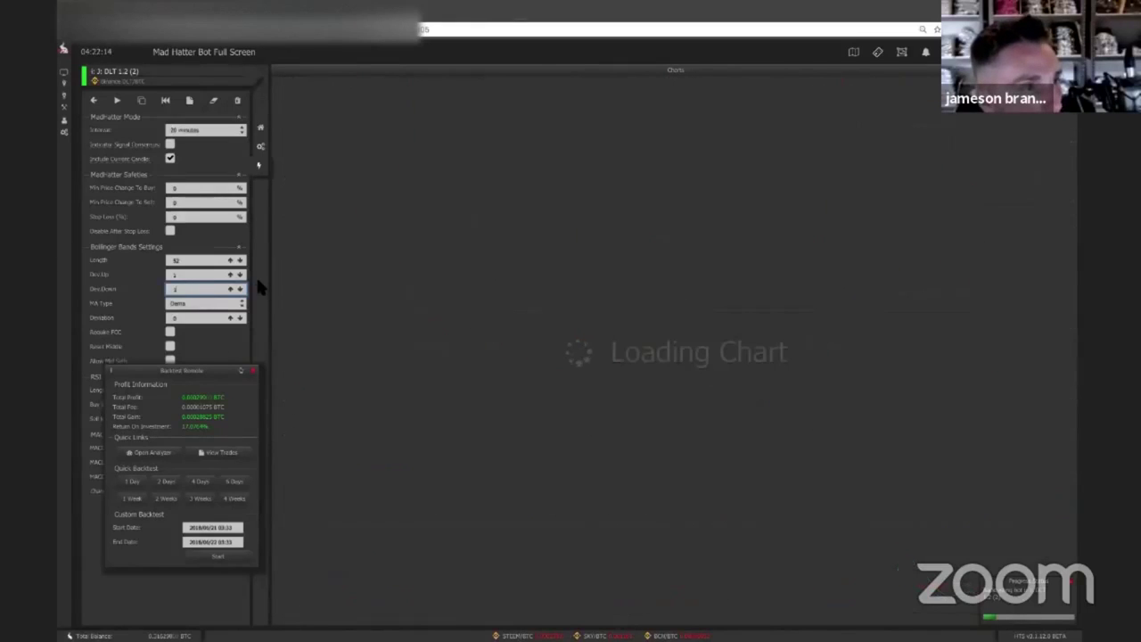
text(.1)
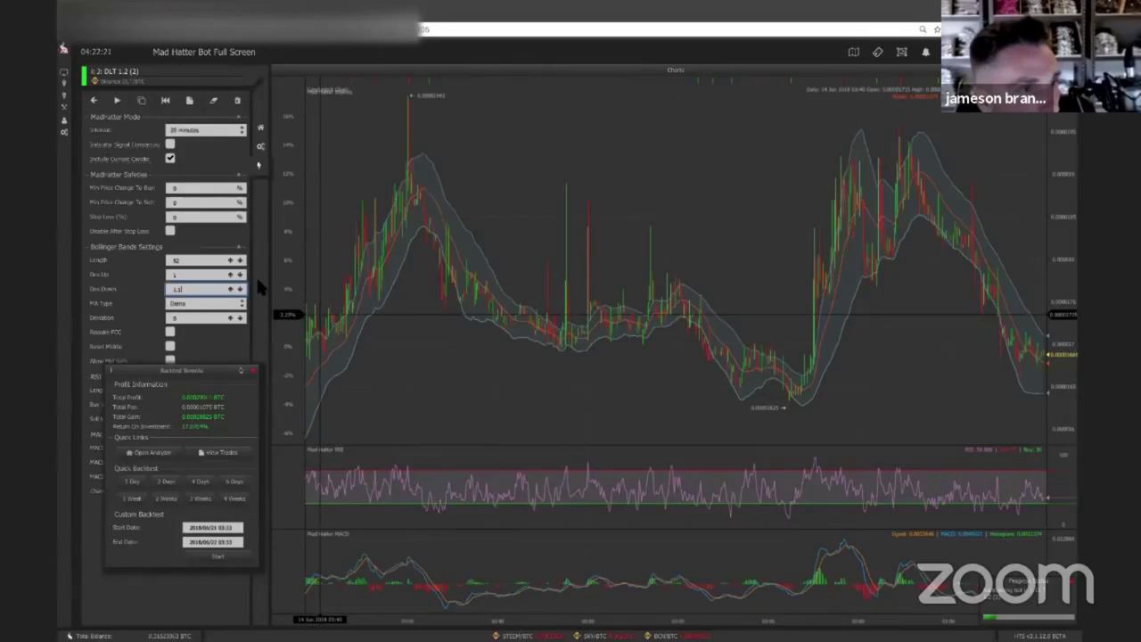
Move the backtest remote off the settings and set MACD Fast to 20, MACD Slow to 120 and MACD Signal to 2.
drag(111, 371, 299, 351)
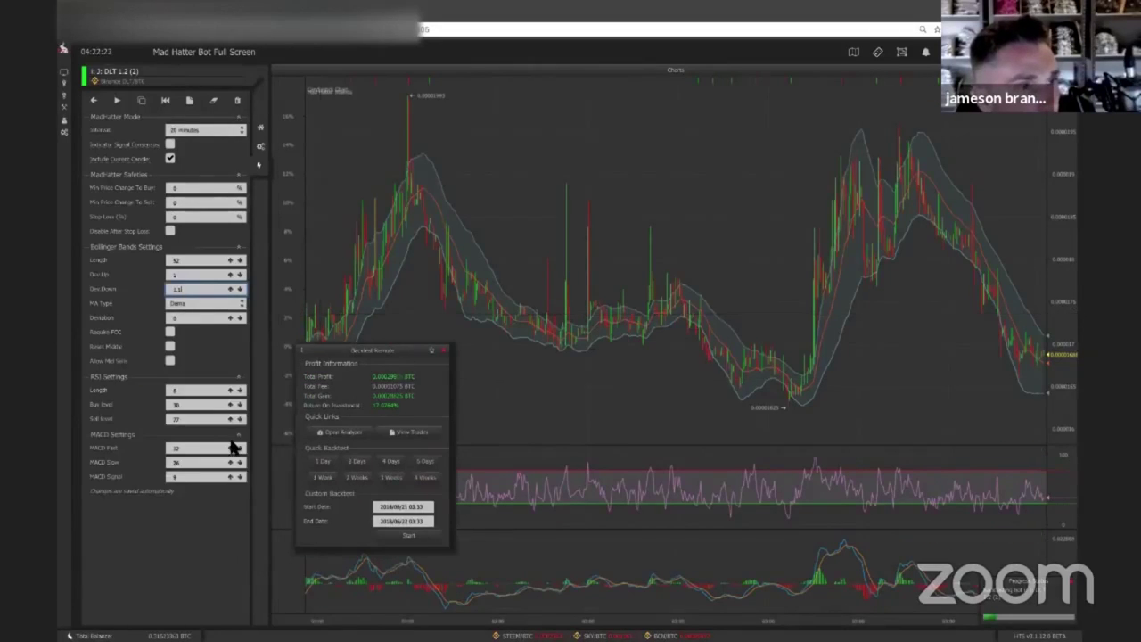
click(194, 477)
click(243, 449)
text(20)
key(Tab)
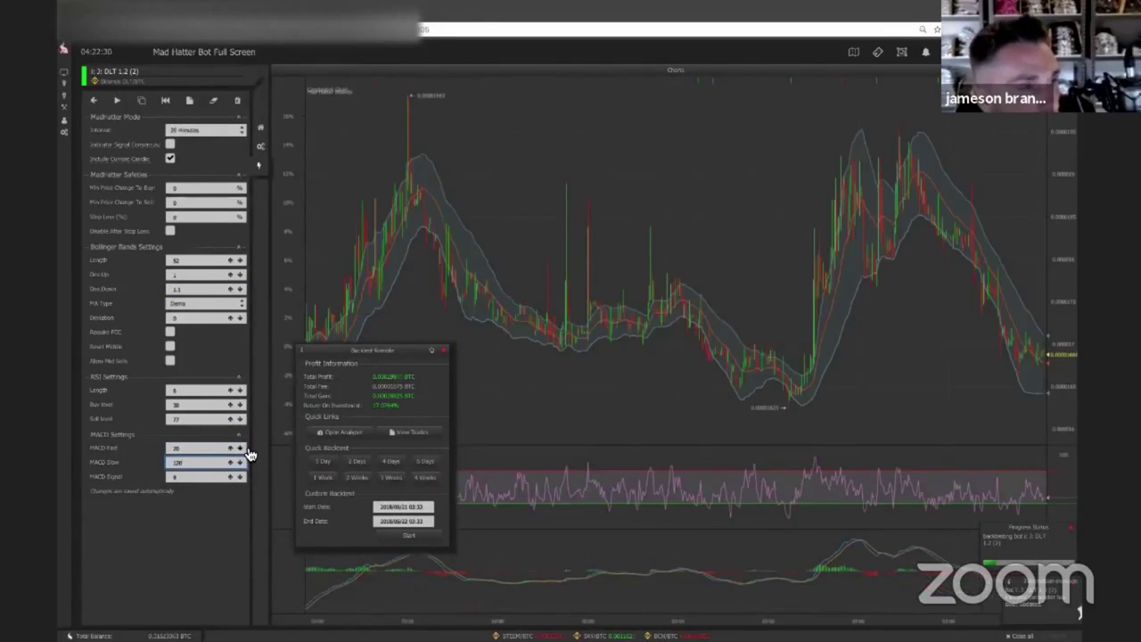
key(Tab)
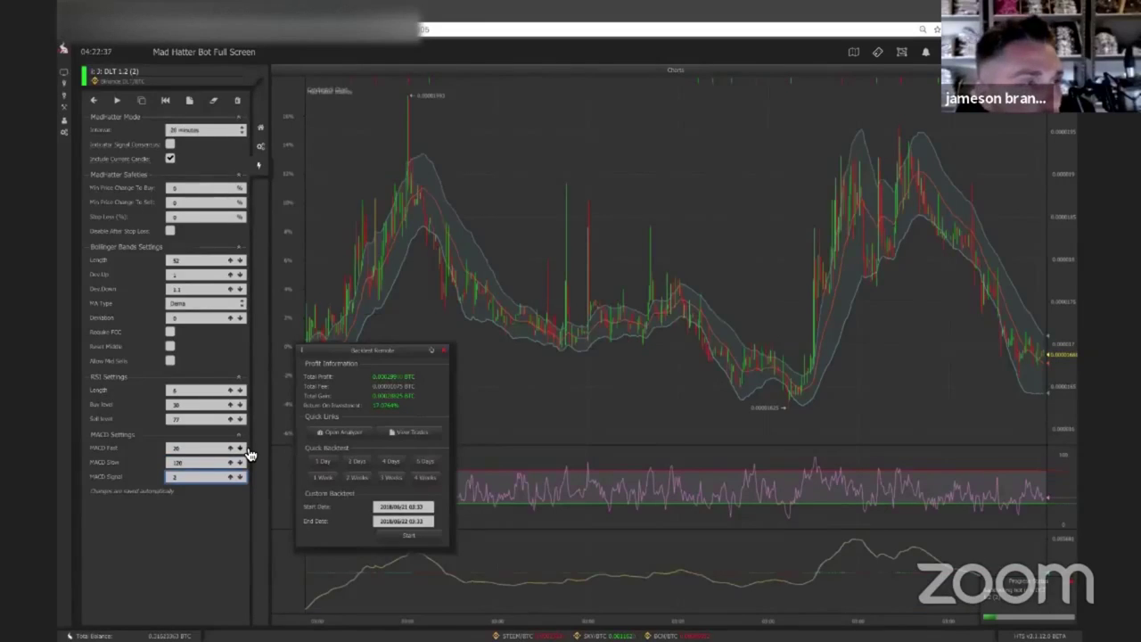
Set Bollinger Bands Dev Up to 1.2, try Dev Down values of 1.4 and 1.2, and return Dev Down to 1.1.
click(198, 279)
text(2)
text(2)
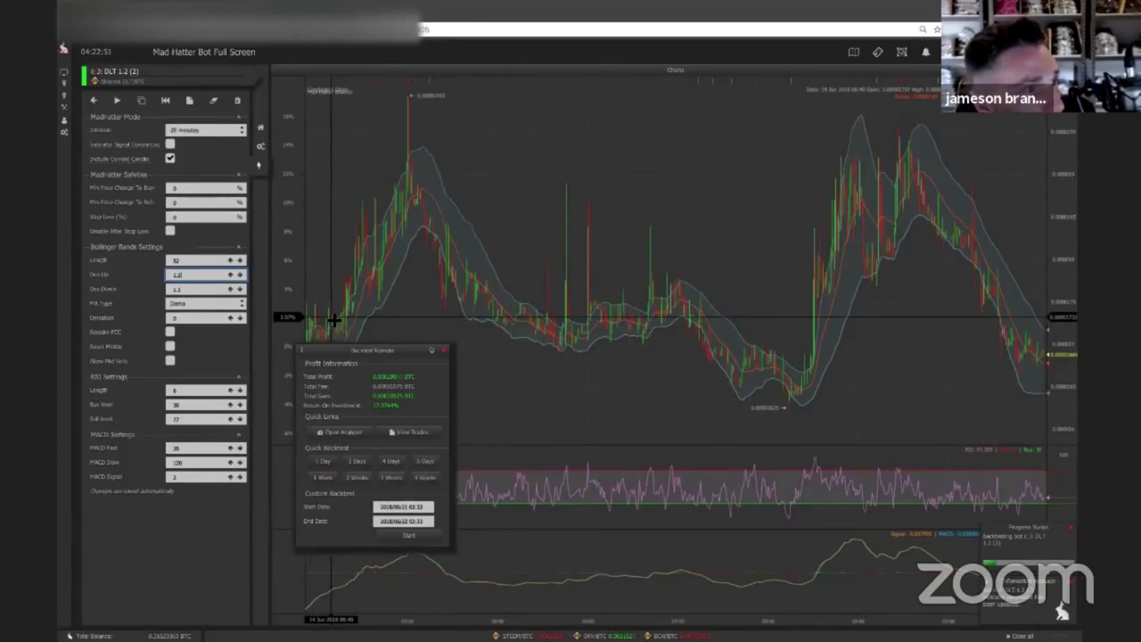
key(Tab)
text(1.6)
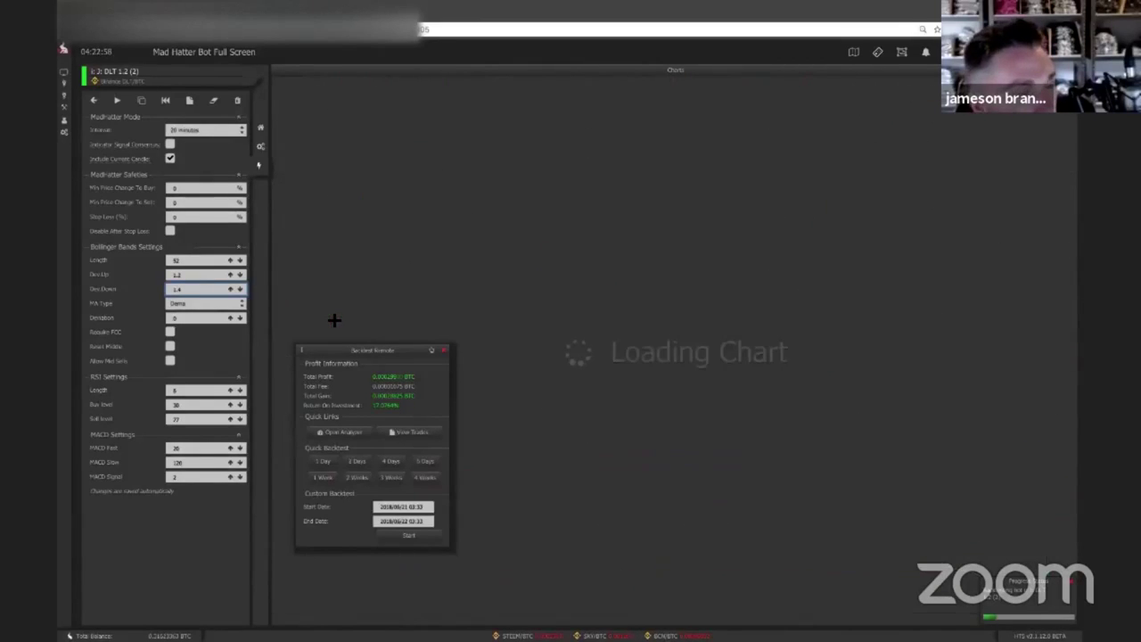
key(BackSpace)
text(3)
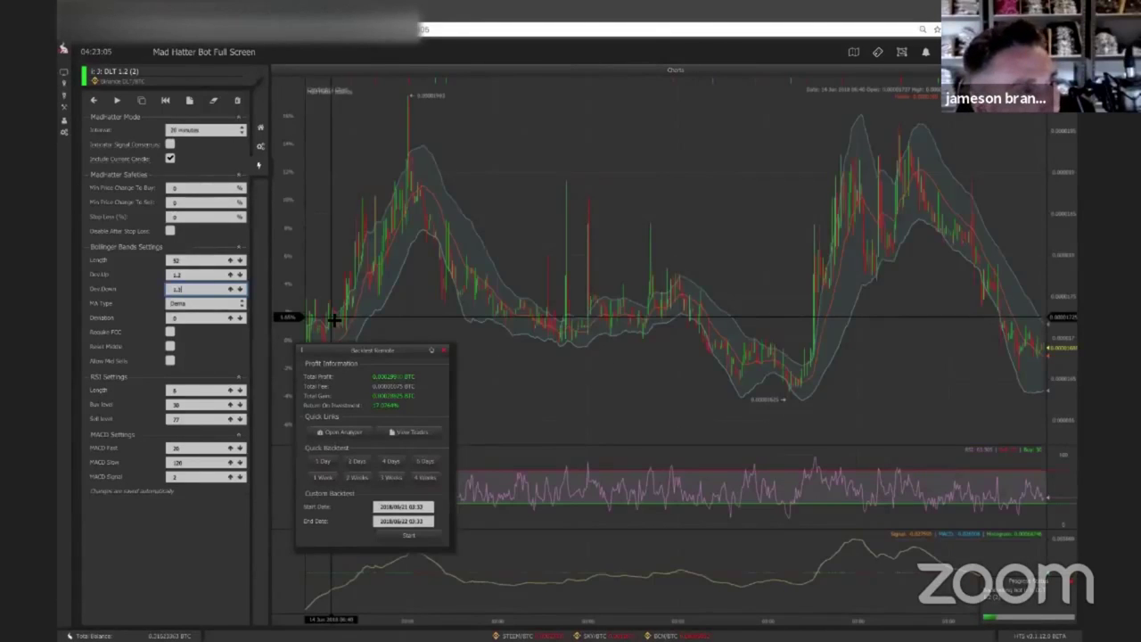
key(BackSpace)
text(1)
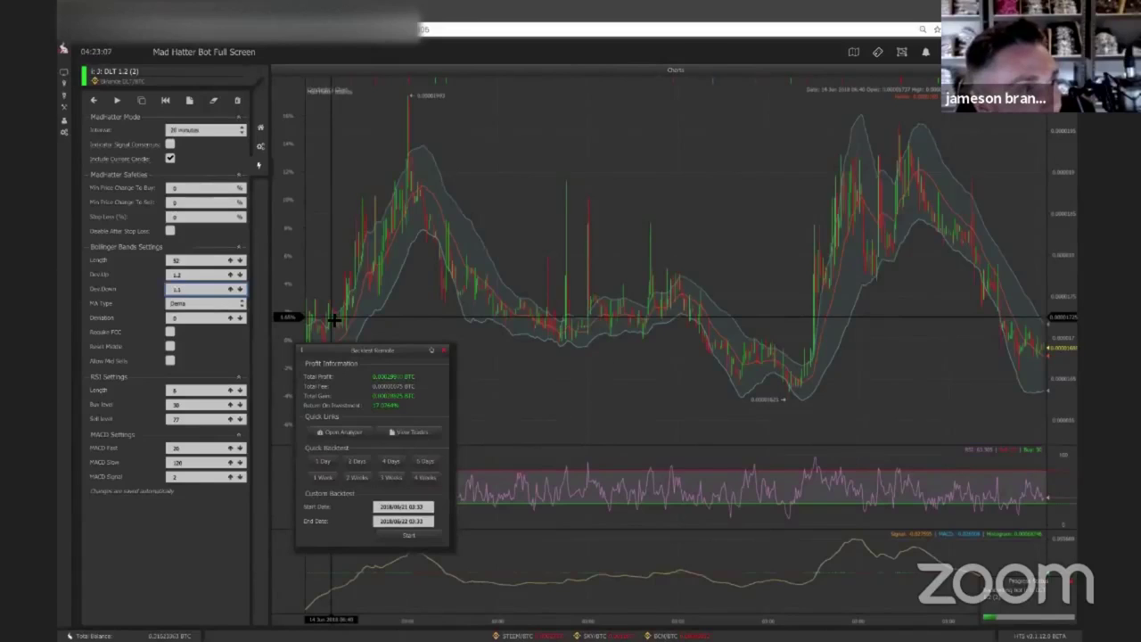
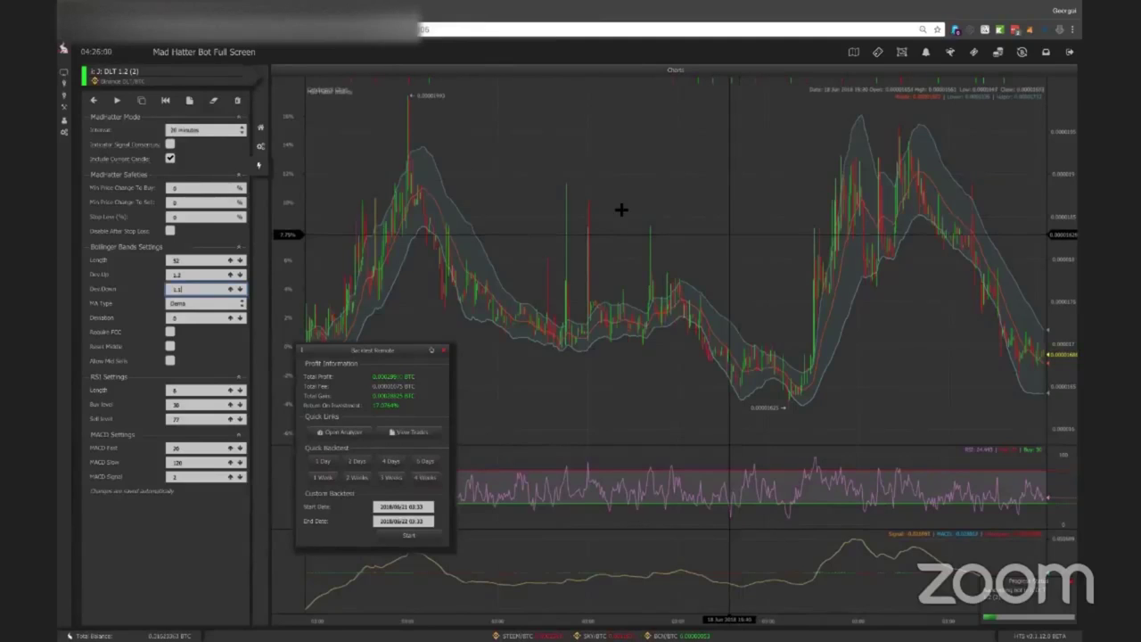
Inspect the signals on the price chart and run the four-day quick backtest.
click(199, 259)
drag(673, 211, 591, 212)
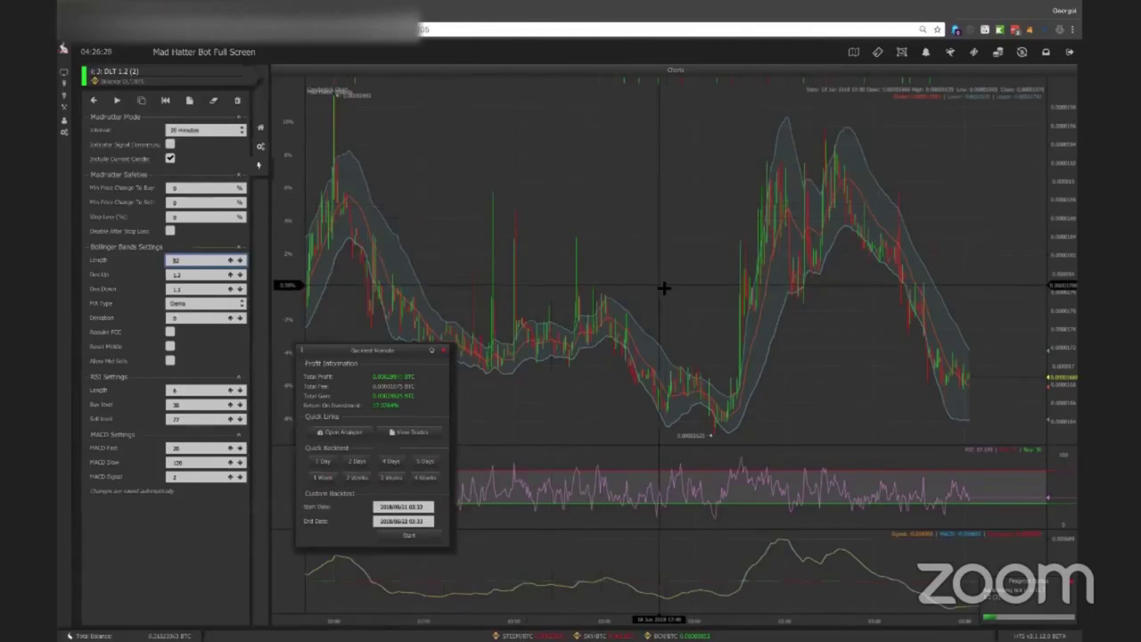
click(392, 461)
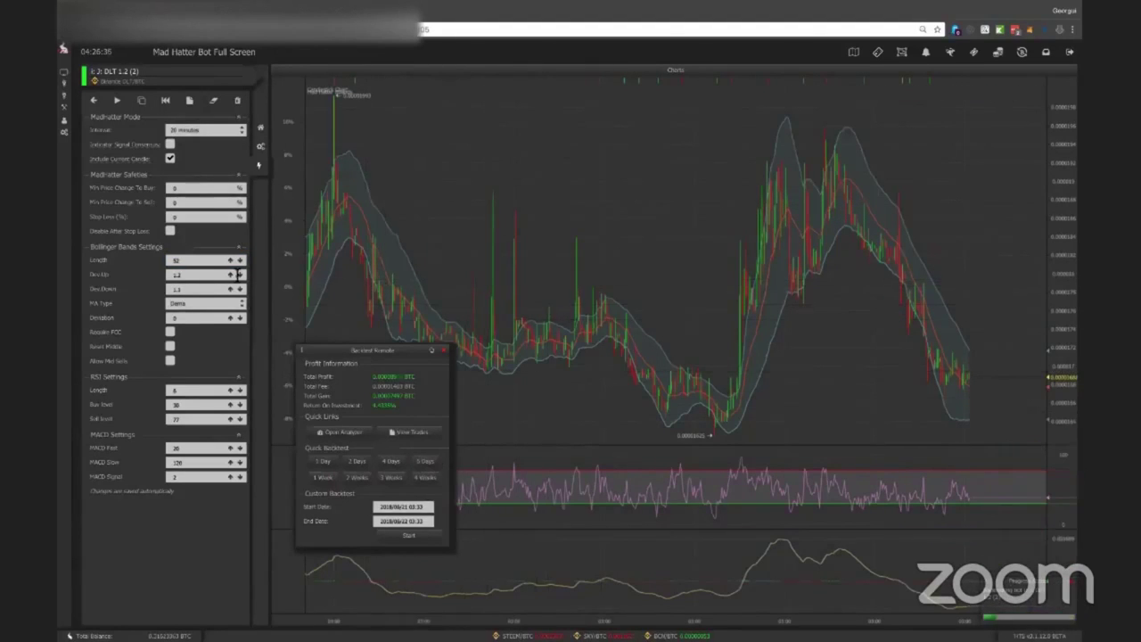
Try the Trima, Tema, Ema and Kama moving average types for the Bollinger Bands, and return to Dema.
click(205, 303)
click(205, 318)
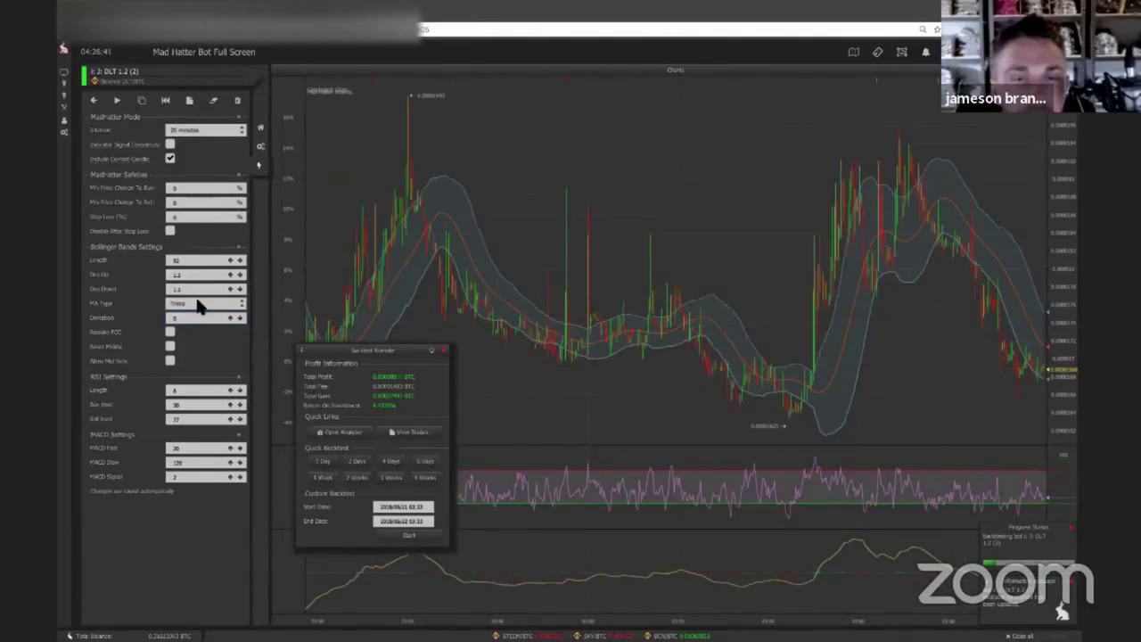
click(201, 304)
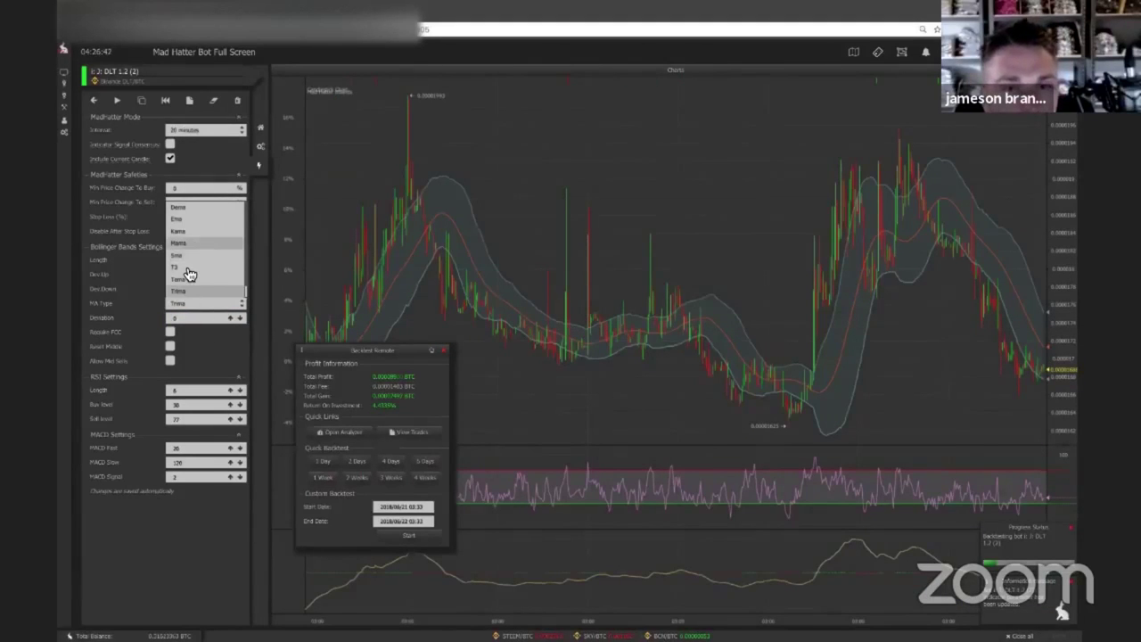
click(197, 279)
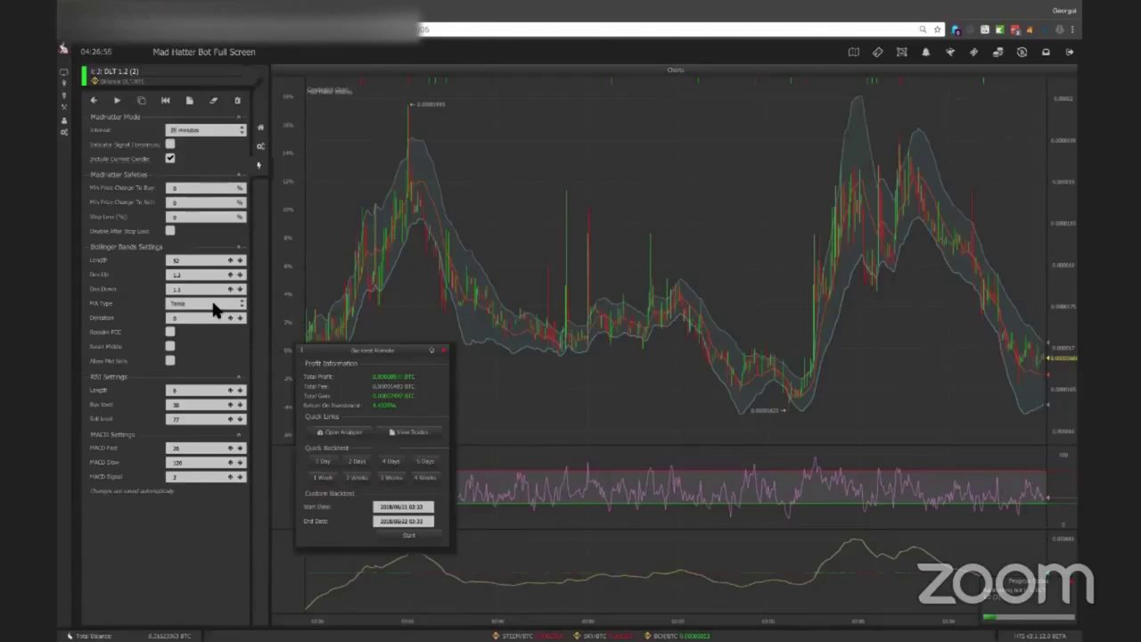
click(214, 308)
click(209, 234)
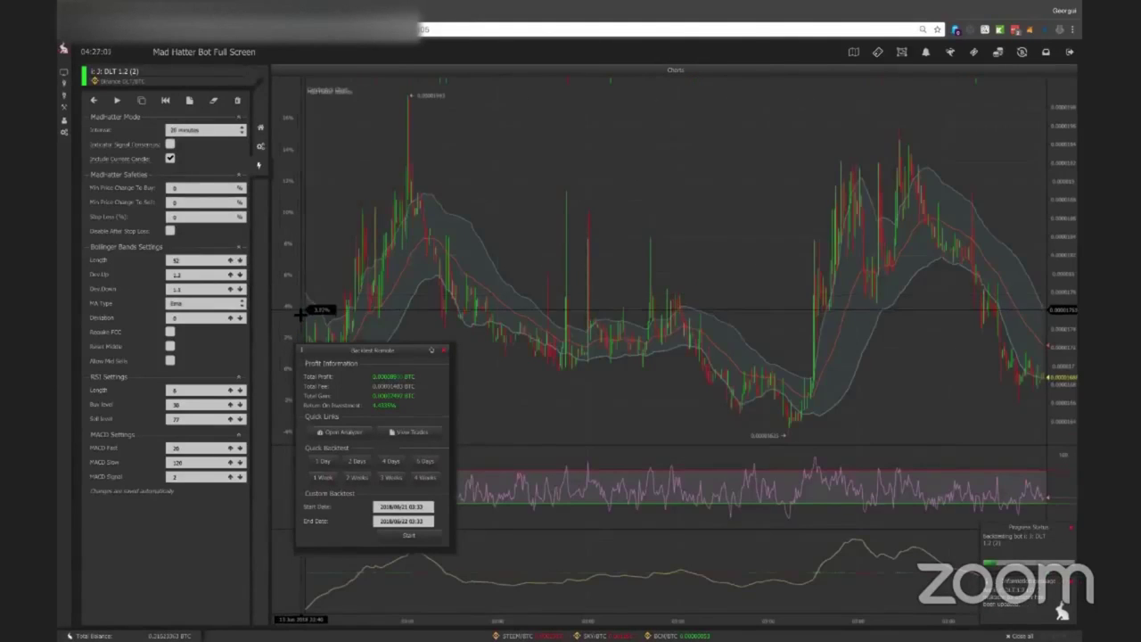
click(196, 307)
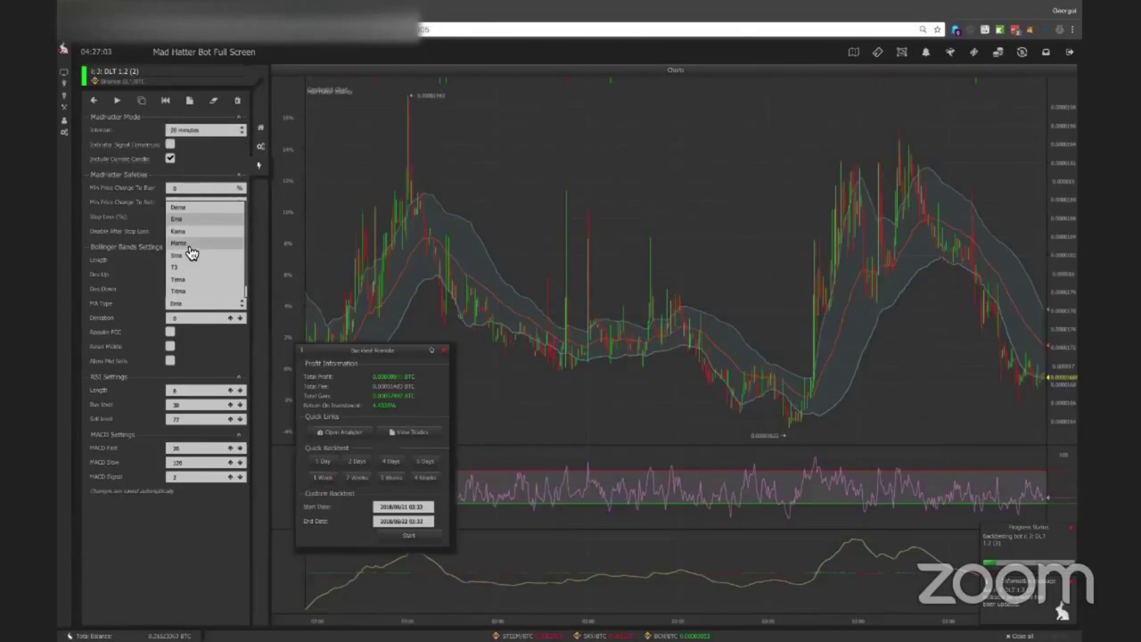
click(187, 231)
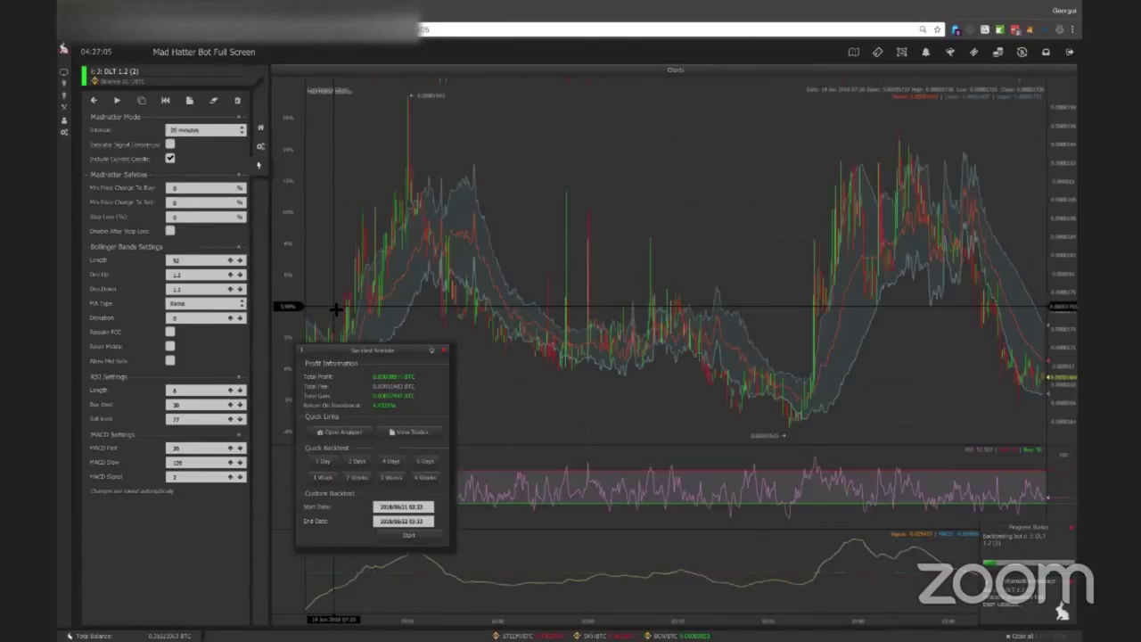
click(212, 304)
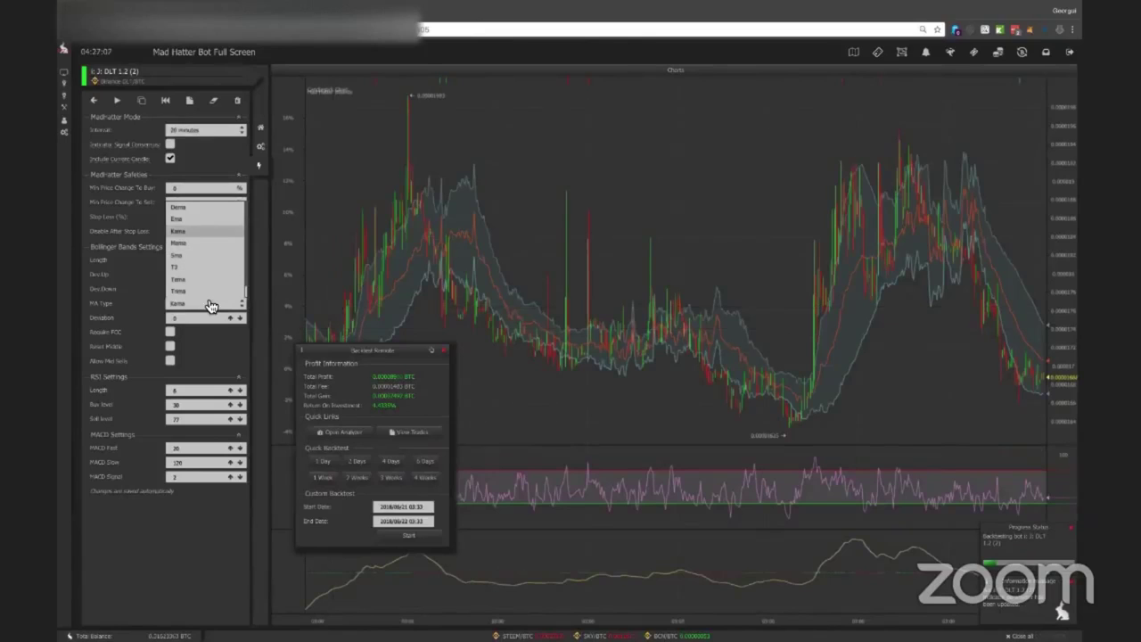
click(192, 208)
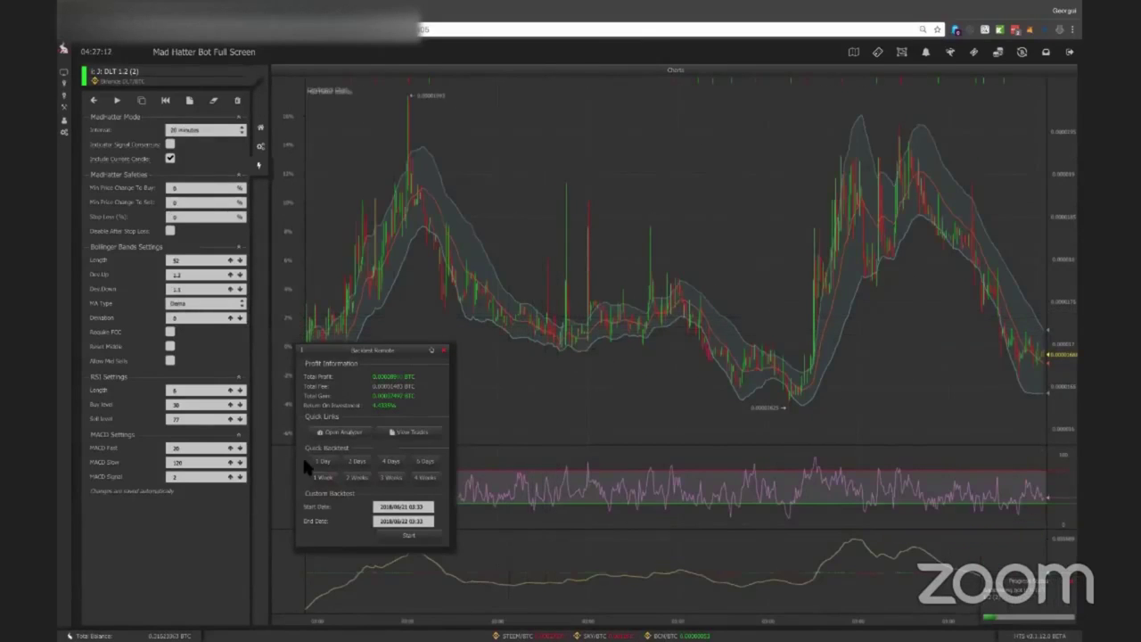
Run the three-week quick backtest and set both Bollinger Bands Dev Up and Dev Down back to 1.
click(390, 478)
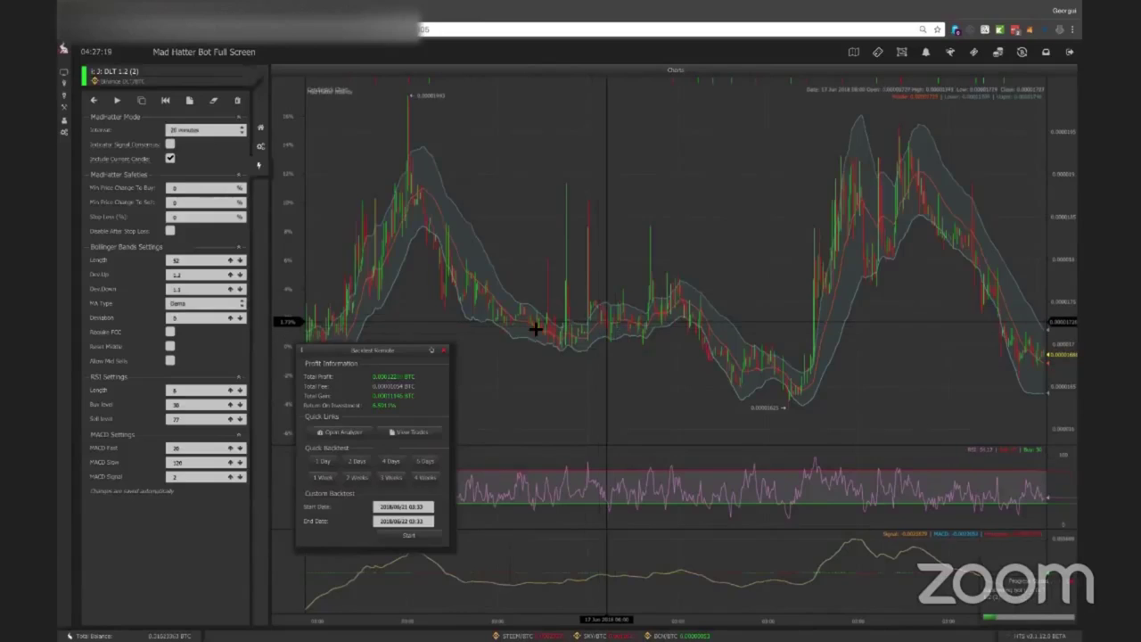
drag(749, 288, 593, 295)
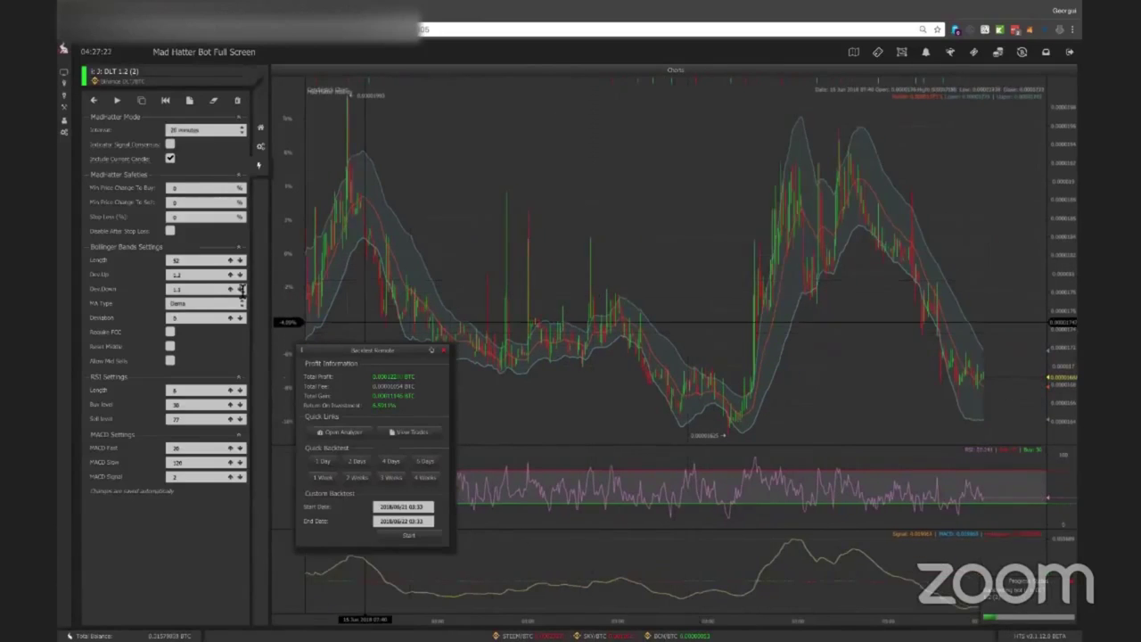
click(202, 276)
key(BackSpace)
key(BackSpace)
click(201, 285)
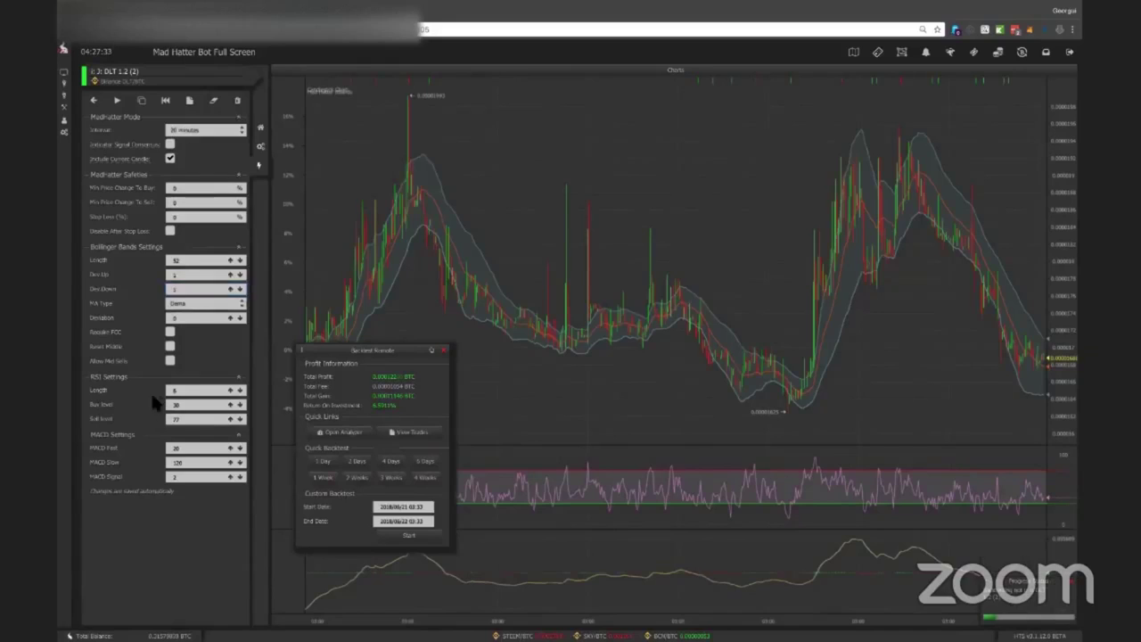
Move the backtest remote clear of the settings, and set the RSI length to 3 and the buy level to 31.
drag(302, 350, 125, 405)
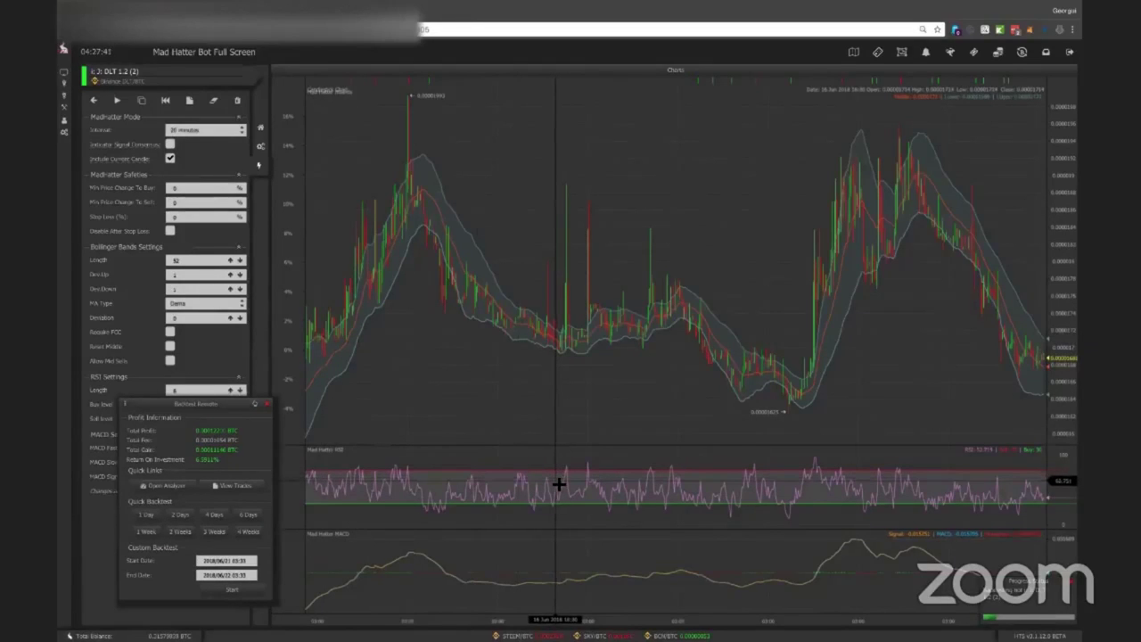
drag(124, 403, 331, 247)
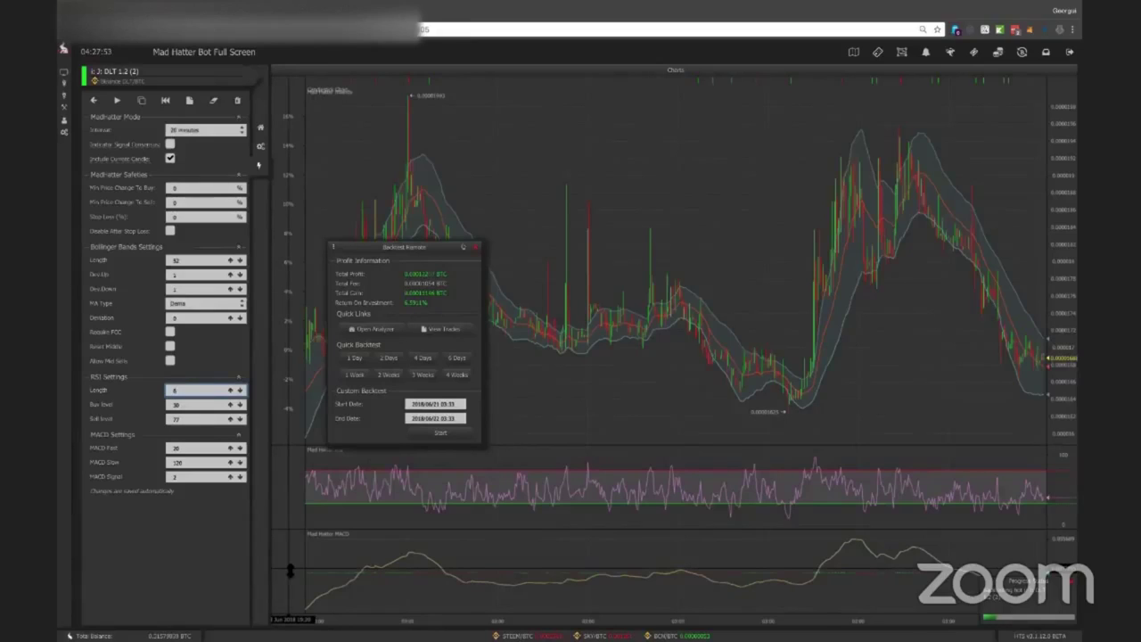
click(169, 403)
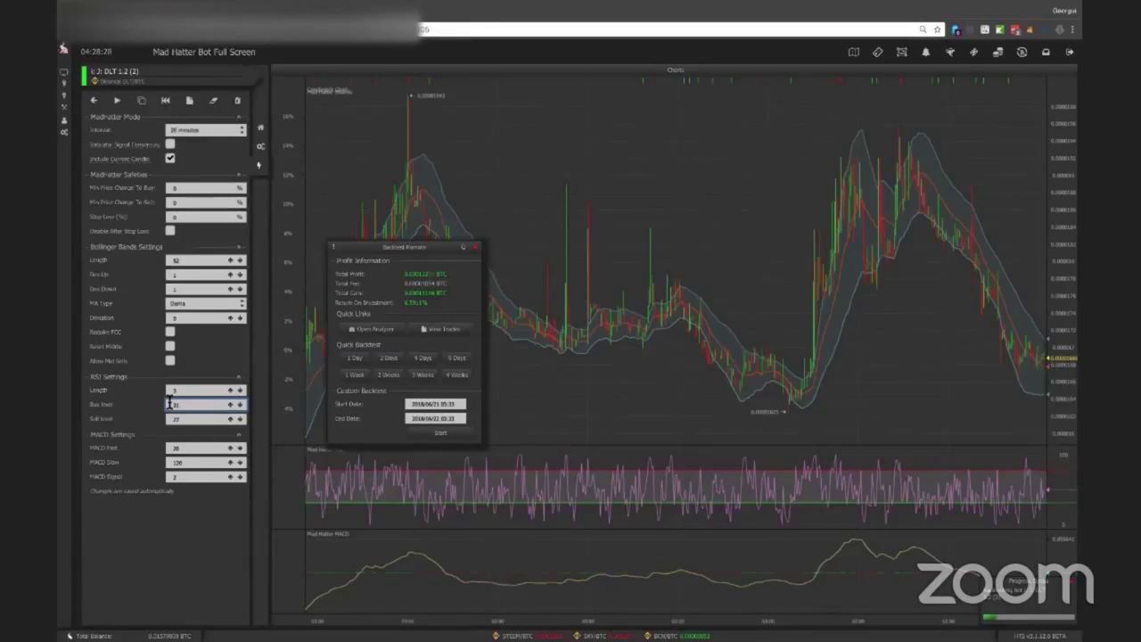
double_click(170, 404)
key(Down)
key(Up)
key(Down)
key(Up)
Run the longest day-based quick backtest and set the RSI buy level to 21.
click(457, 357)
click(180, 389)
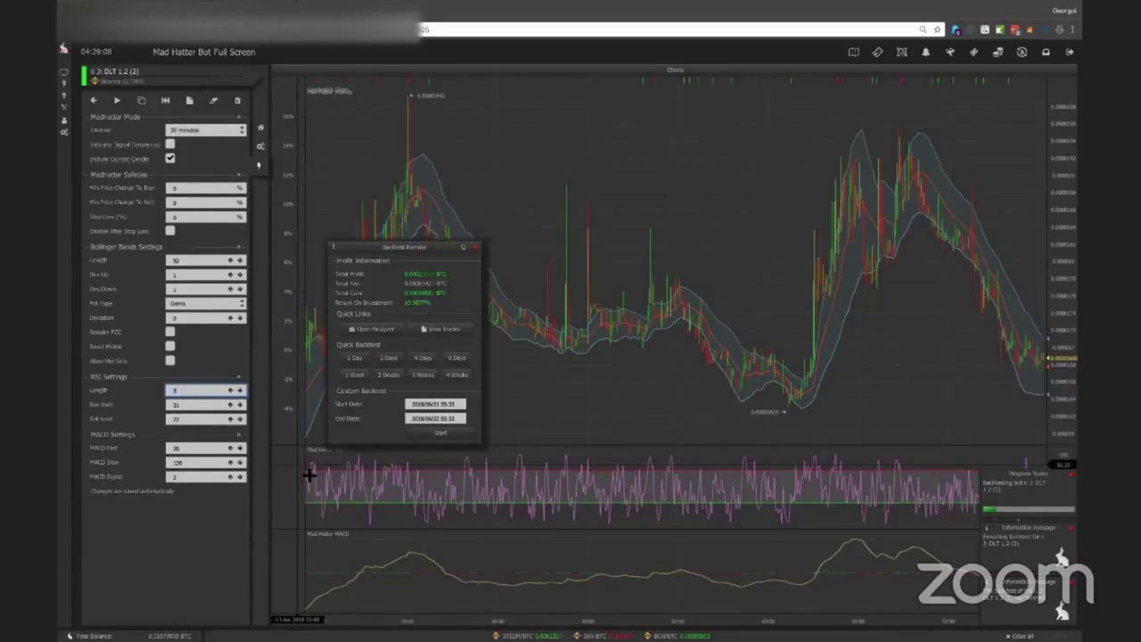
click(178, 406)
text(21)
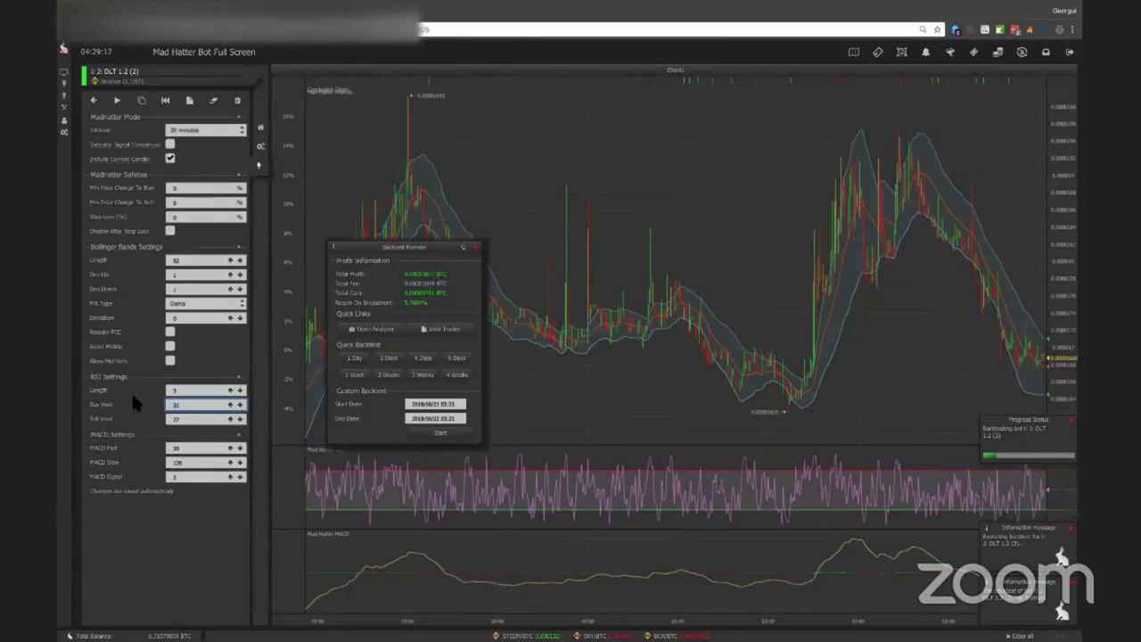
Try RSI buy levels of 23, 21 and 30 for the DLT bot.
key(BackSpace)
text(3)
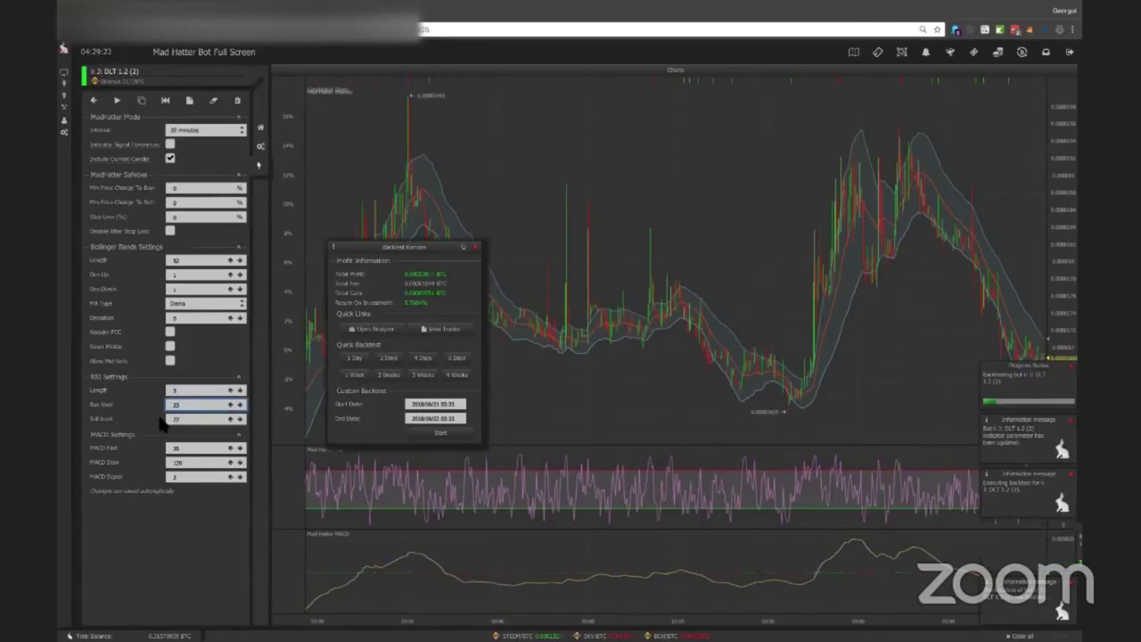
key(BackSpace)
text(1)
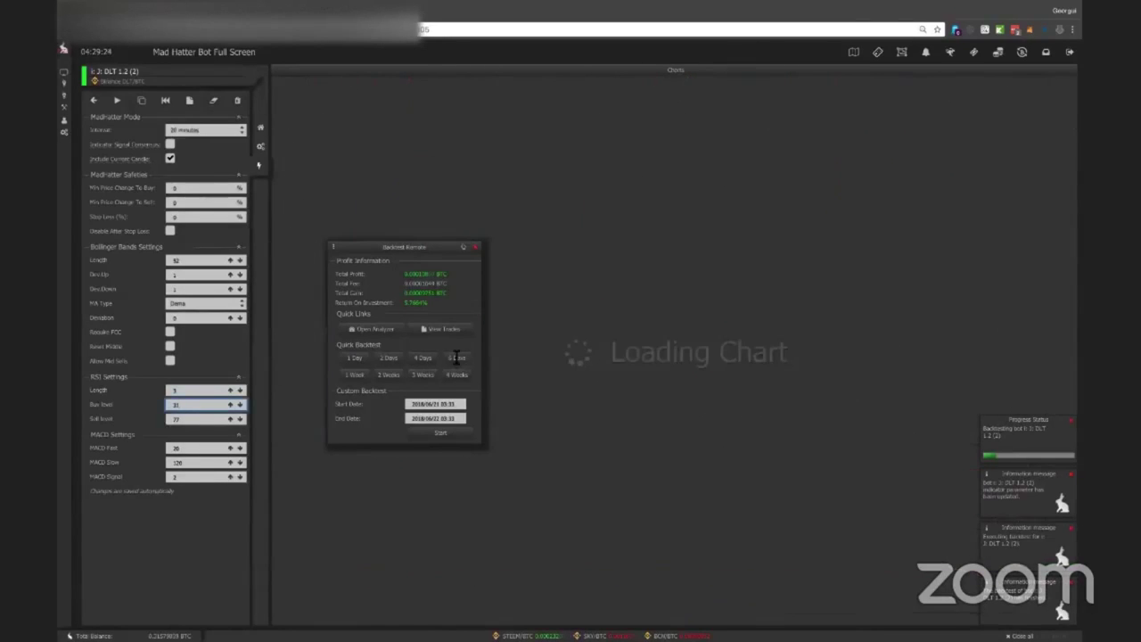
click(197, 409)
text(3)
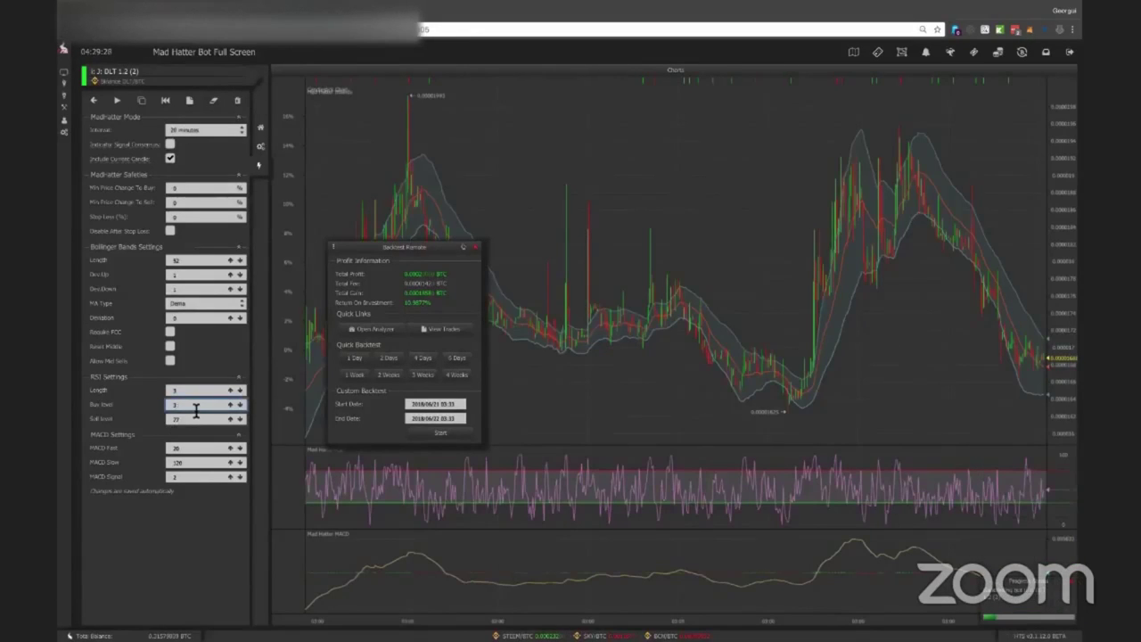
text(0)
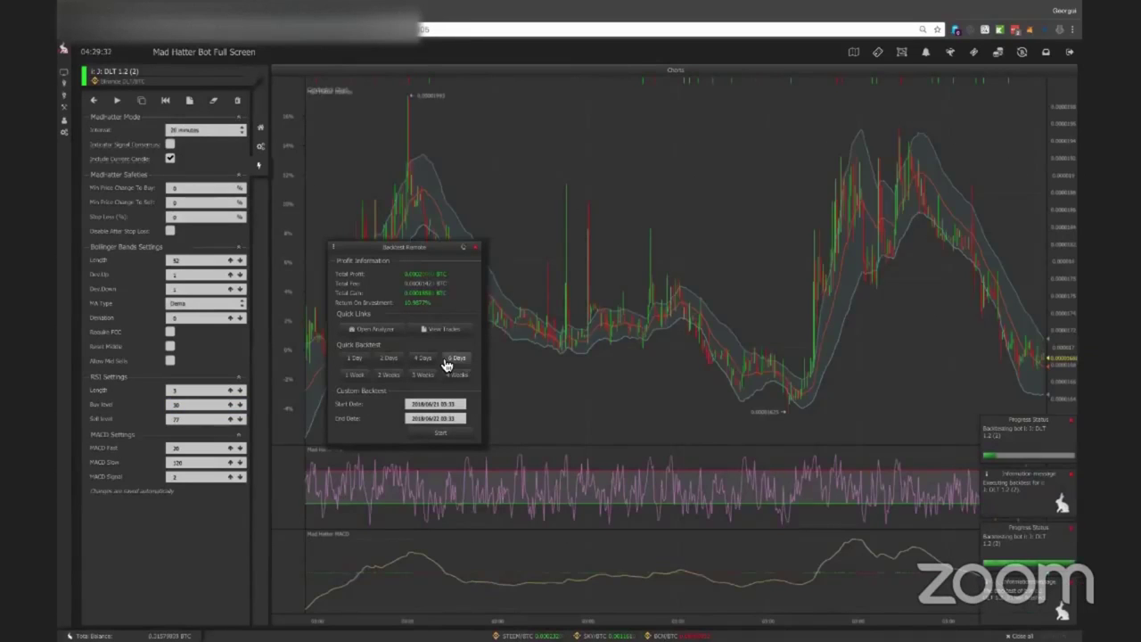
Lower the RSI buy level one unit at a time from 29 to 26, running the longest day-based quick backtest along the way.
double_click(214, 405)
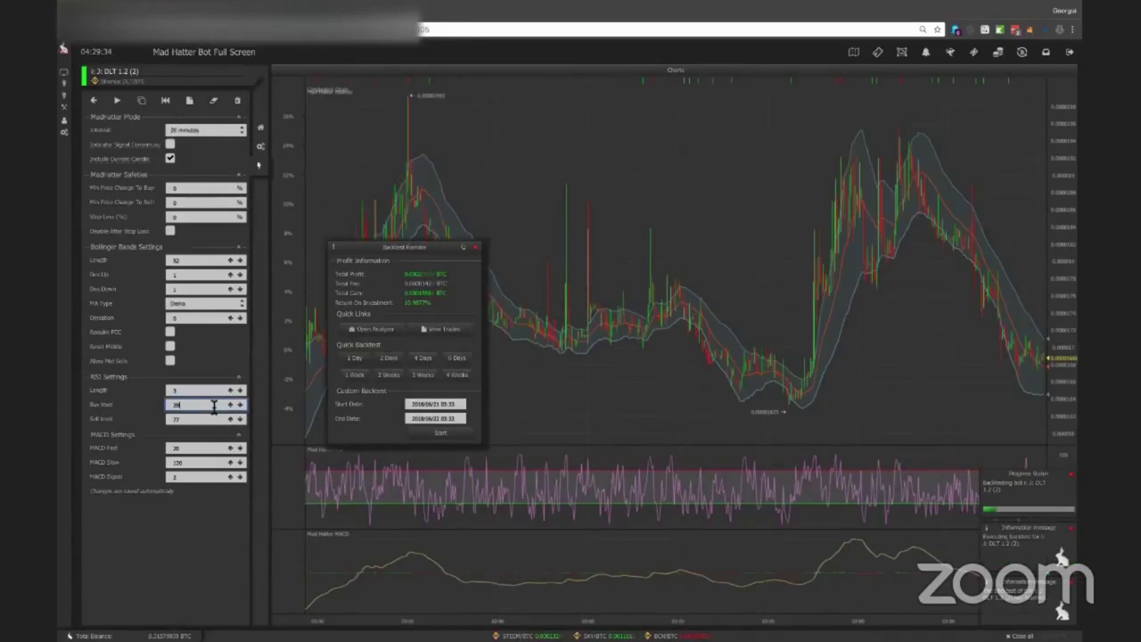
click(458, 361)
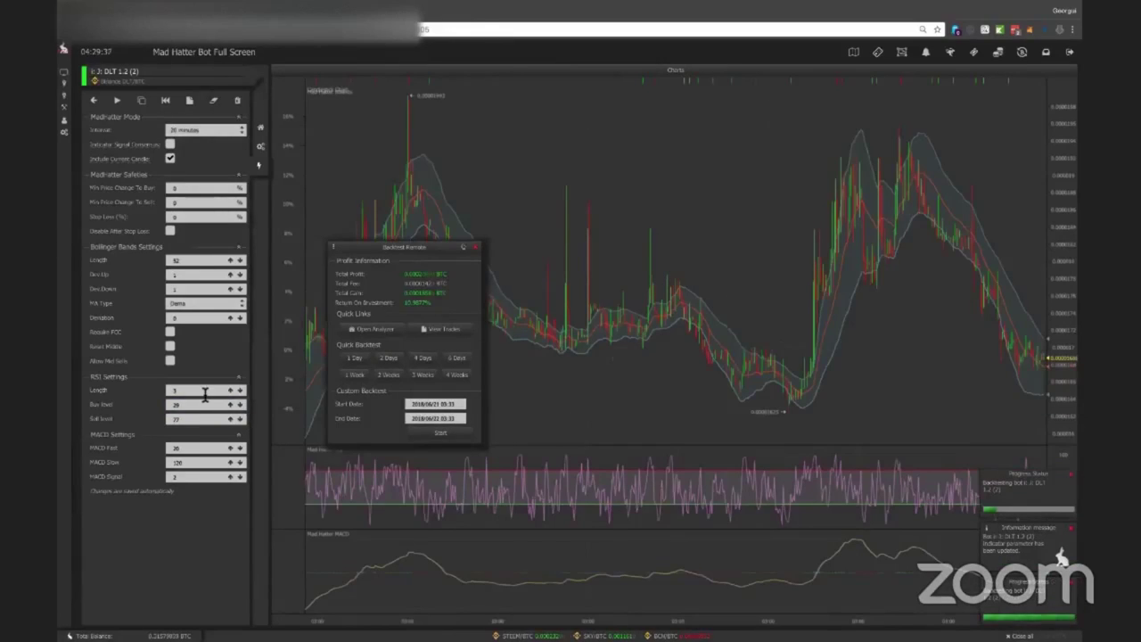
double_click(188, 405)
text(28)
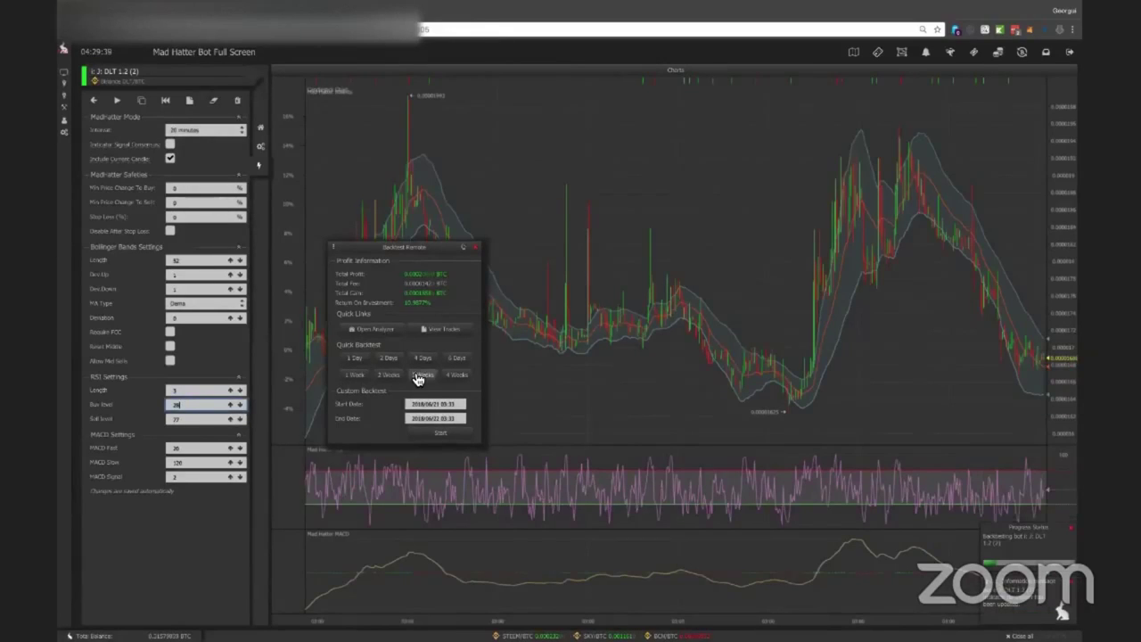
double_click(206, 406)
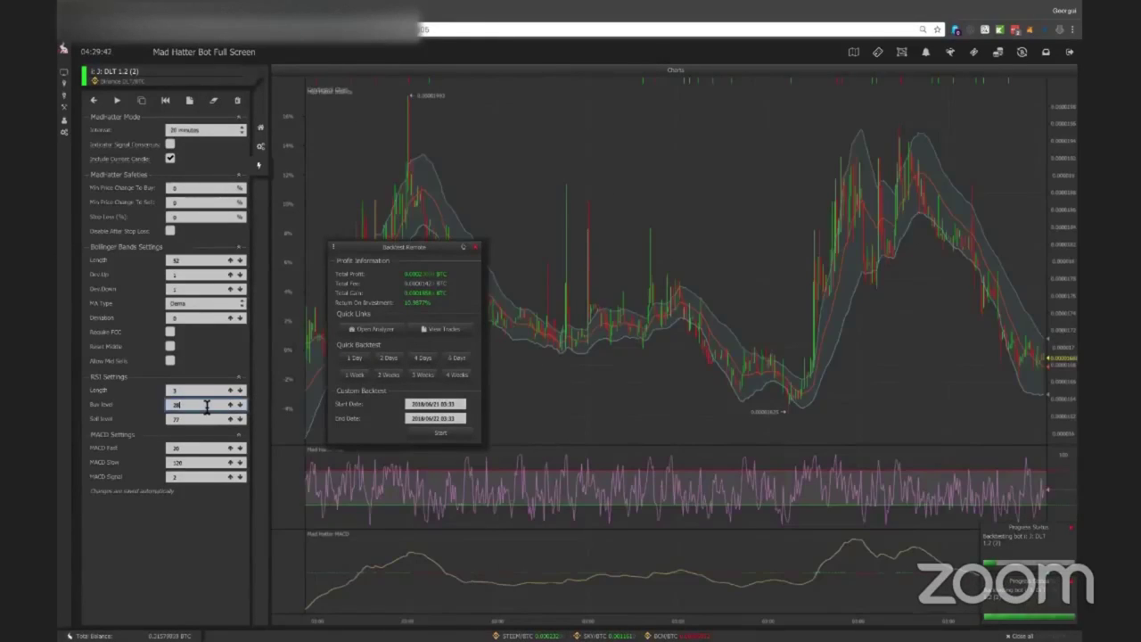
text(27)
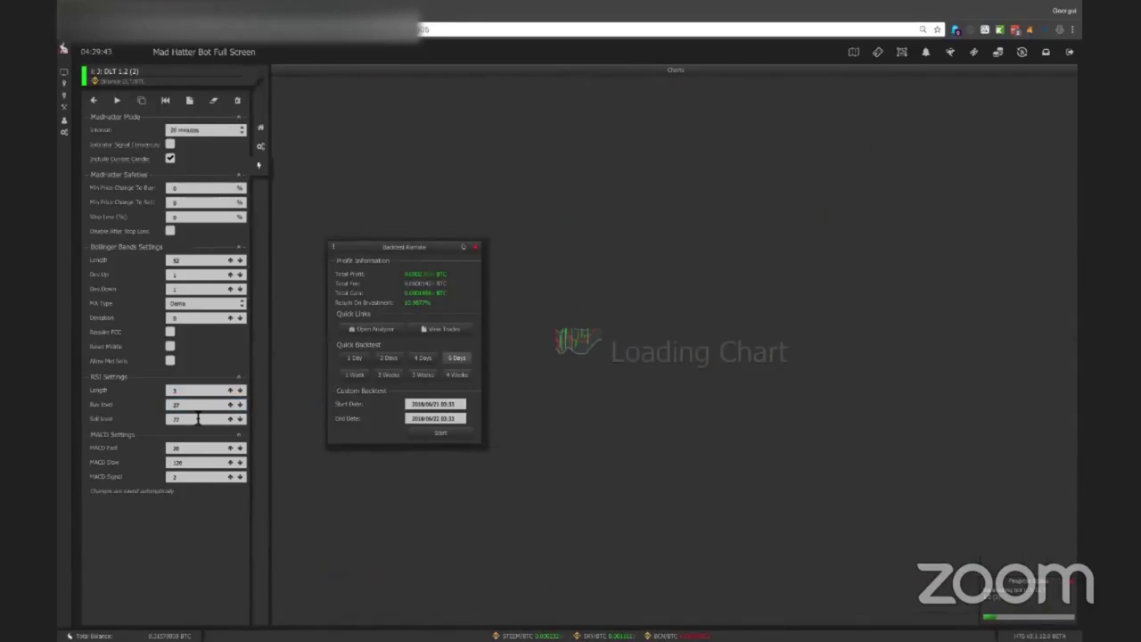
double_click(193, 405)
text(26)
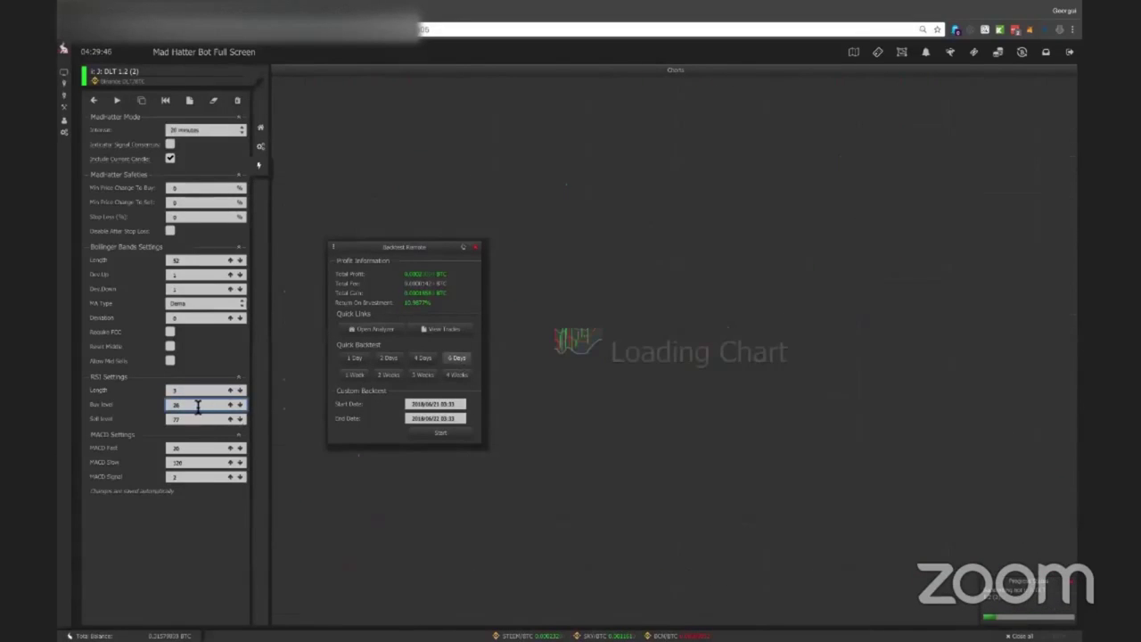
double_click(197, 405)
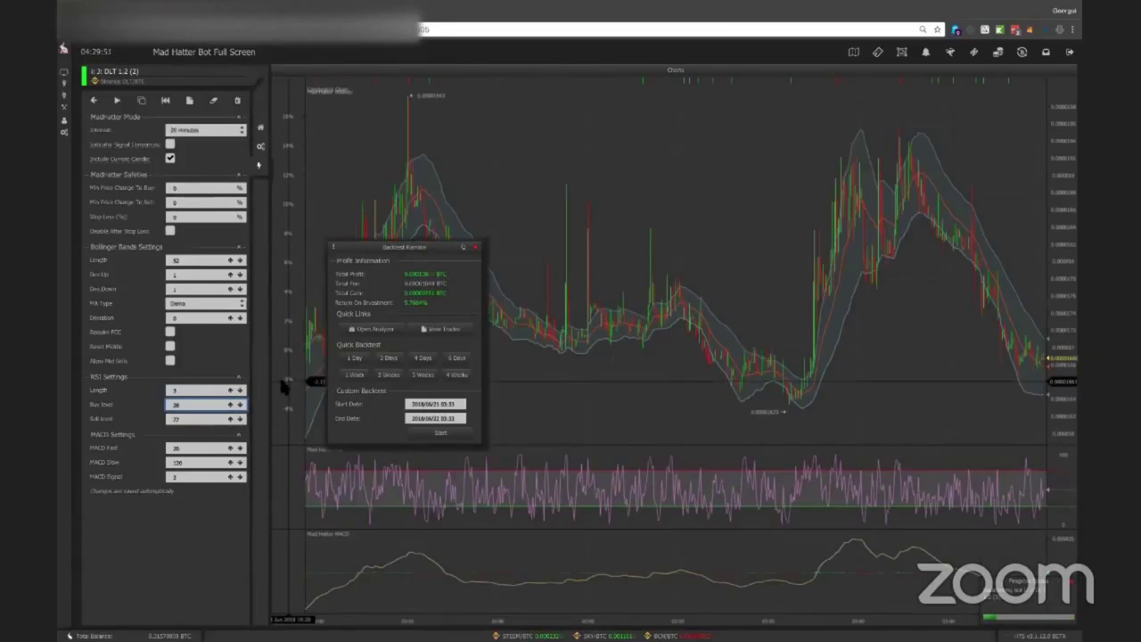
Try RSI sell levels of 80 and 82.
click(190, 420)
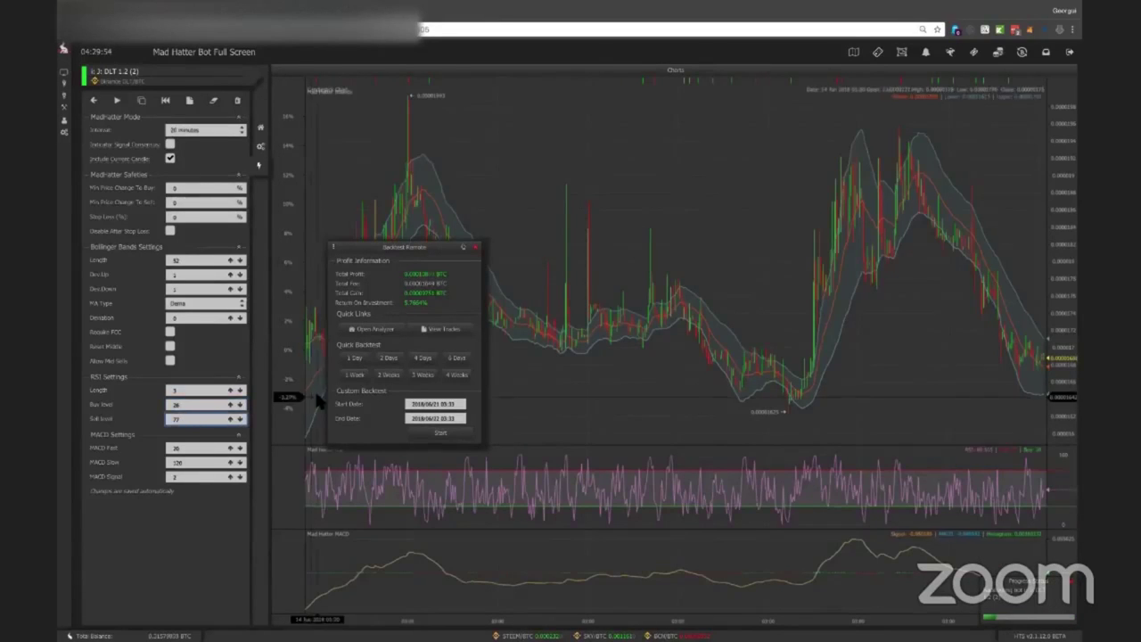
text(80)
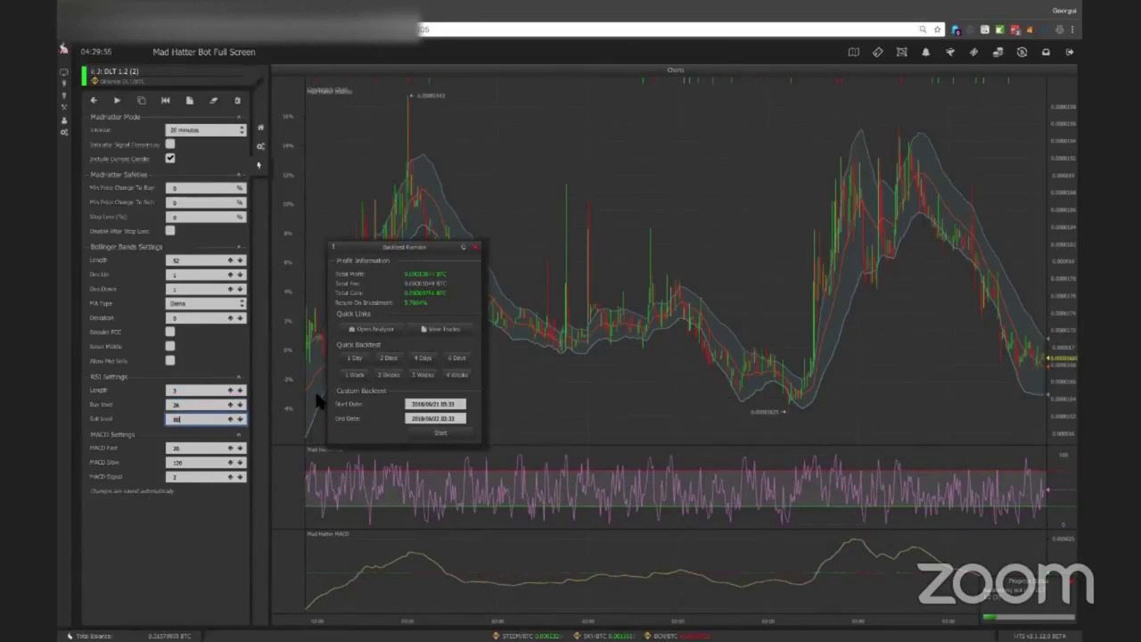
key(BackSpace)
text(2)
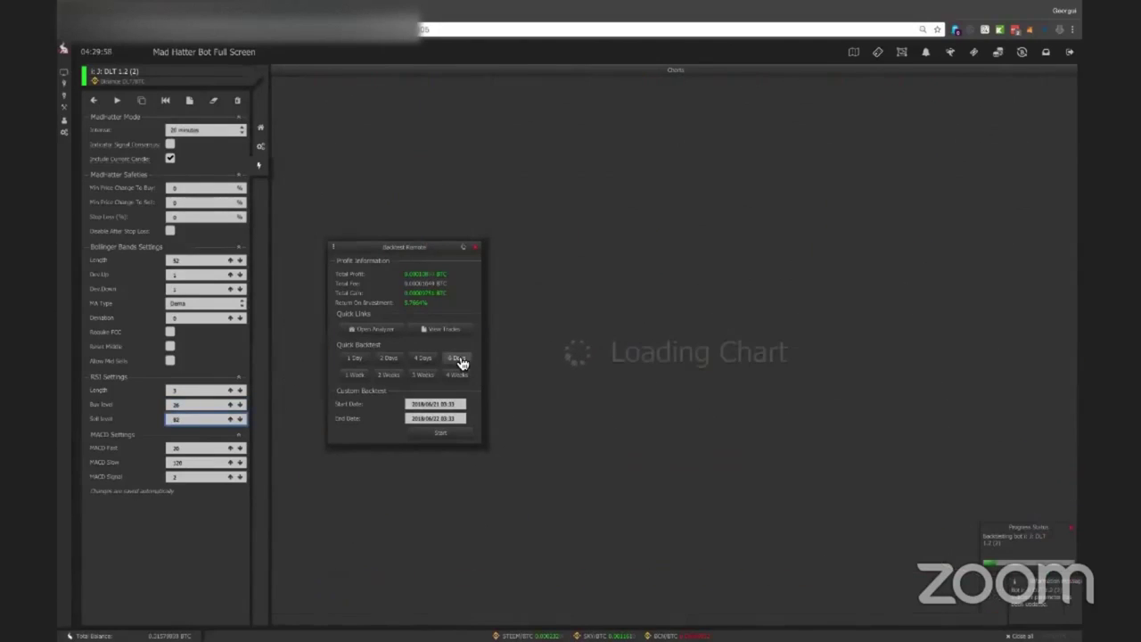
Set the RSI buy level to 27 and the sell level to 86, and run a quick backtest.
click(225, 404)
click(423, 360)
click(190, 418)
key(BackSpace)
text(6)
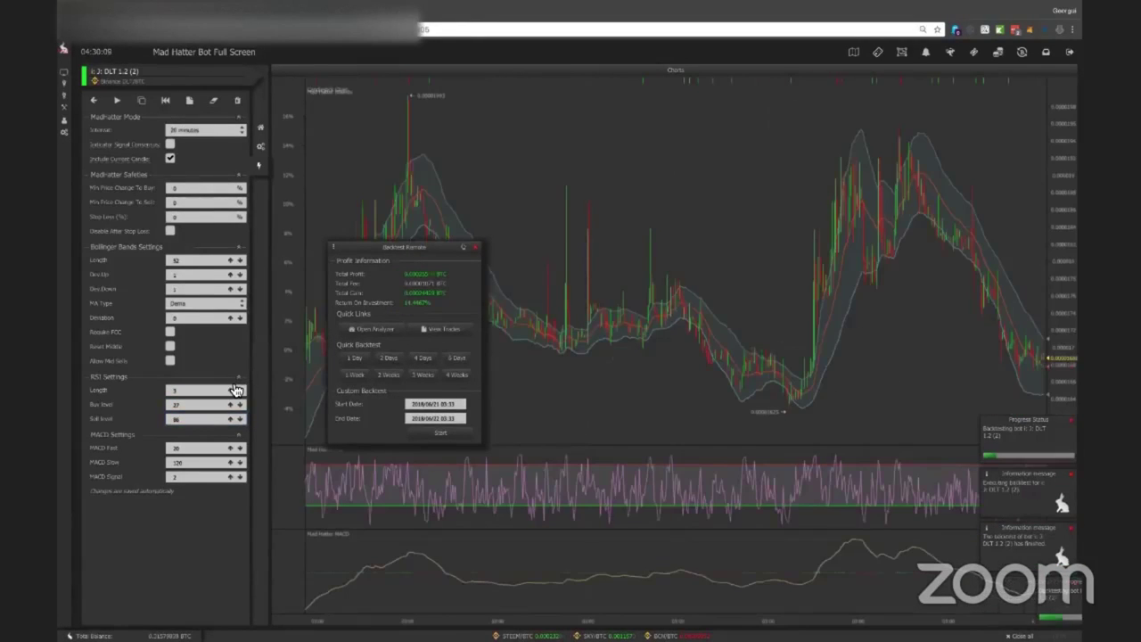
Try further RSI sell levels and run the longest day-based quick backtest.
key(BackSpace)
text(1)
key(BackSpace)
text(0)
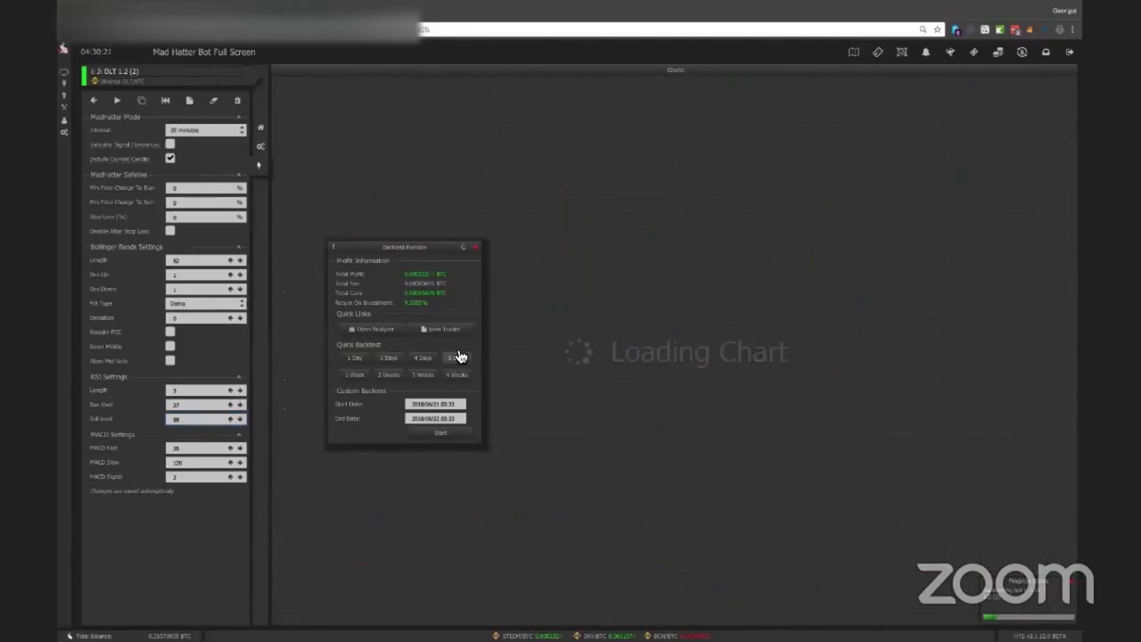
click(466, 360)
click(212, 419)
double_click(203, 418)
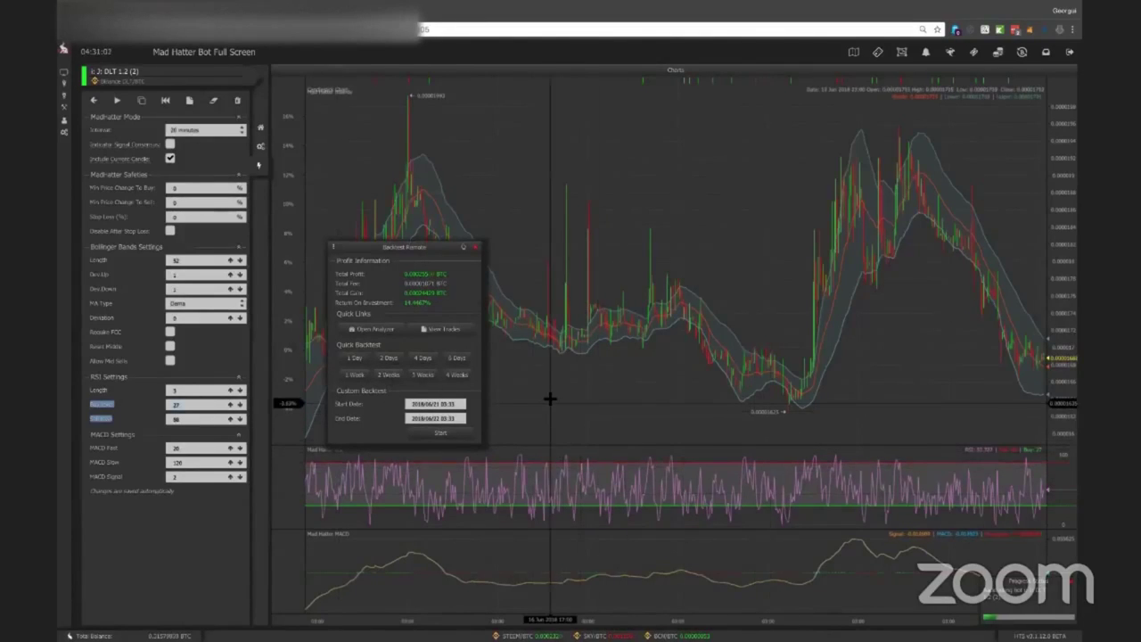
Try RSI lengths of 5, 6 and 9 against the chart.
drag(619, 386, 541, 402)
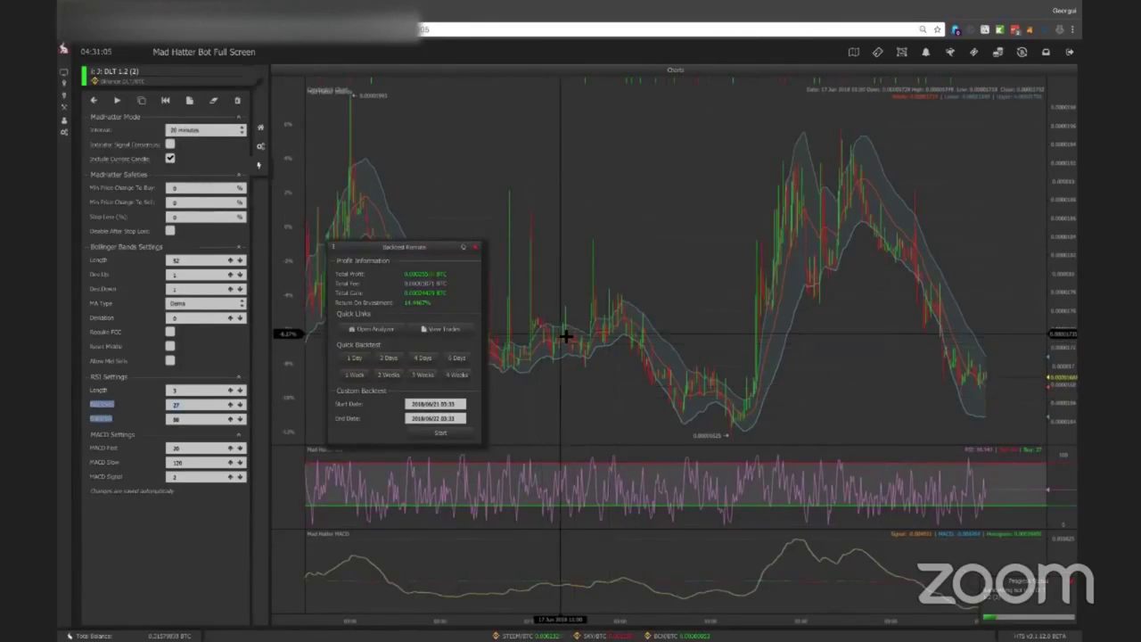
click(194, 390)
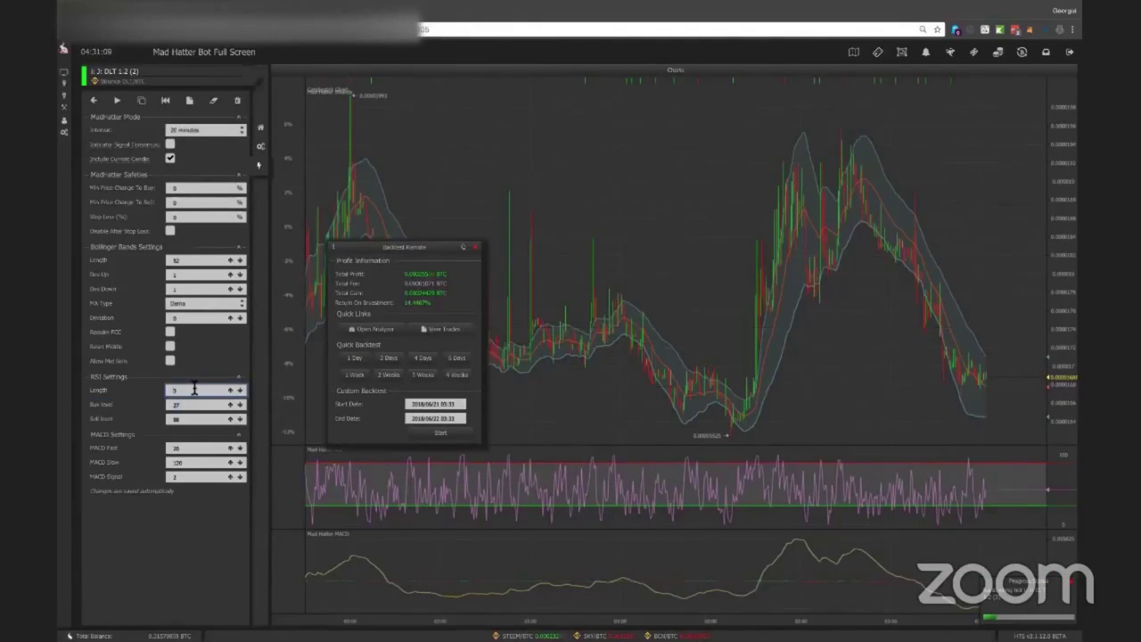
text(5)
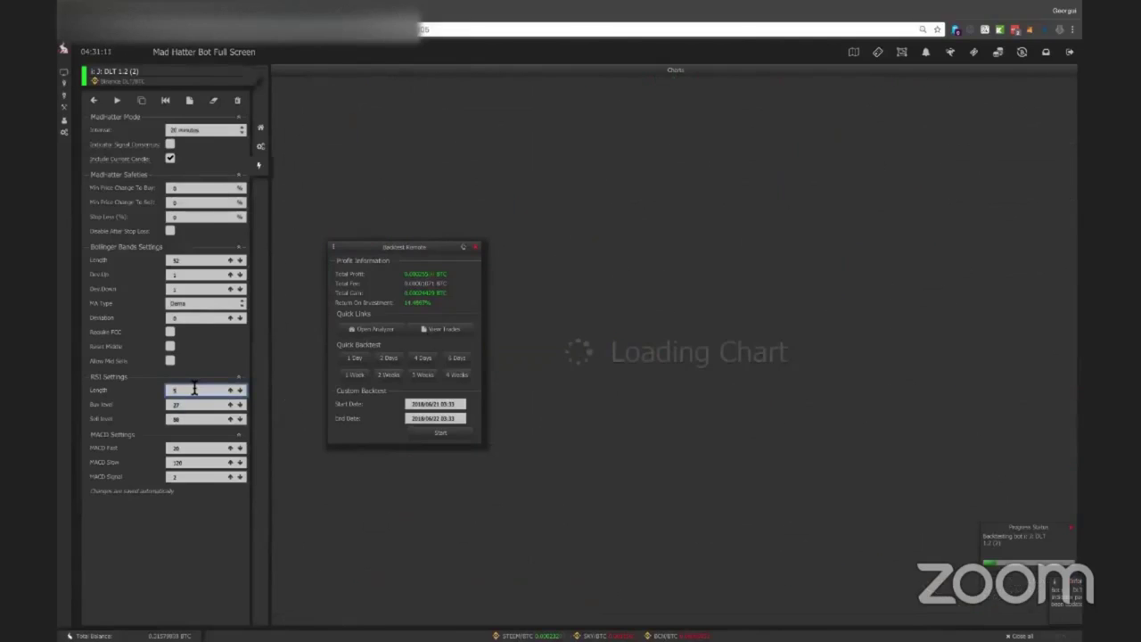
text(6)
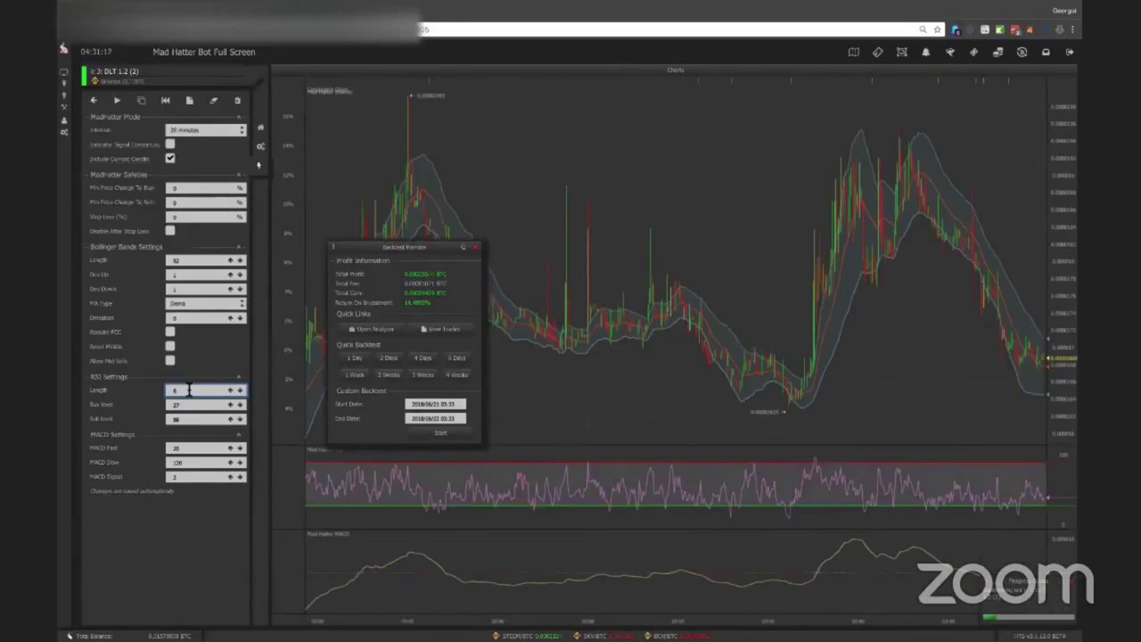
text(9)
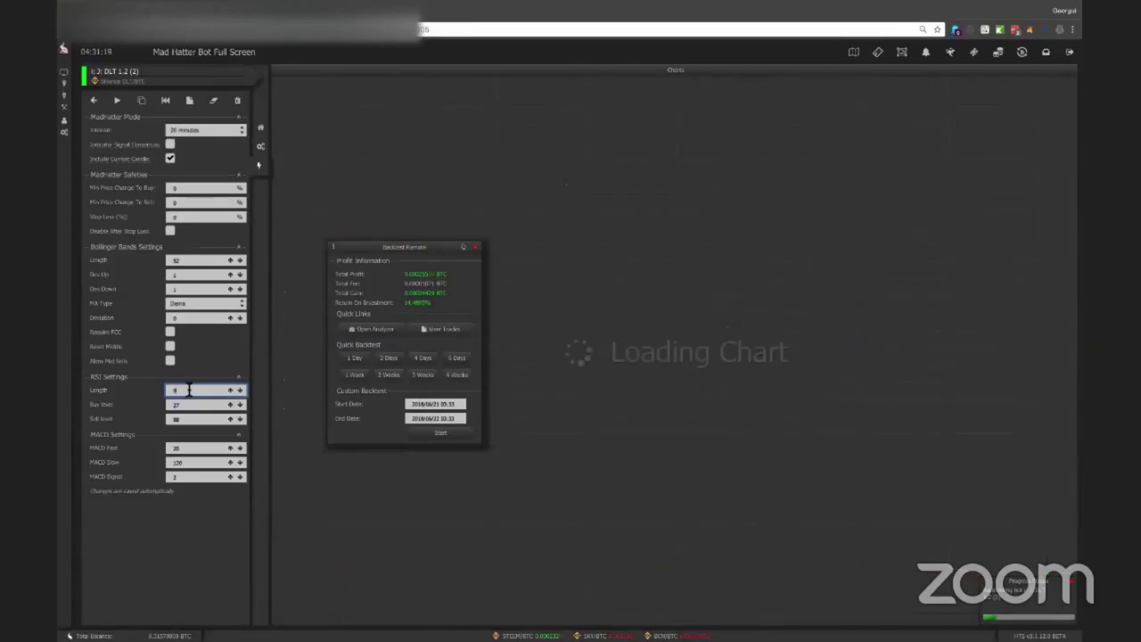
Set the RSI buy level to 29 and, after trying 77, the sell level to 74.
click(190, 405)
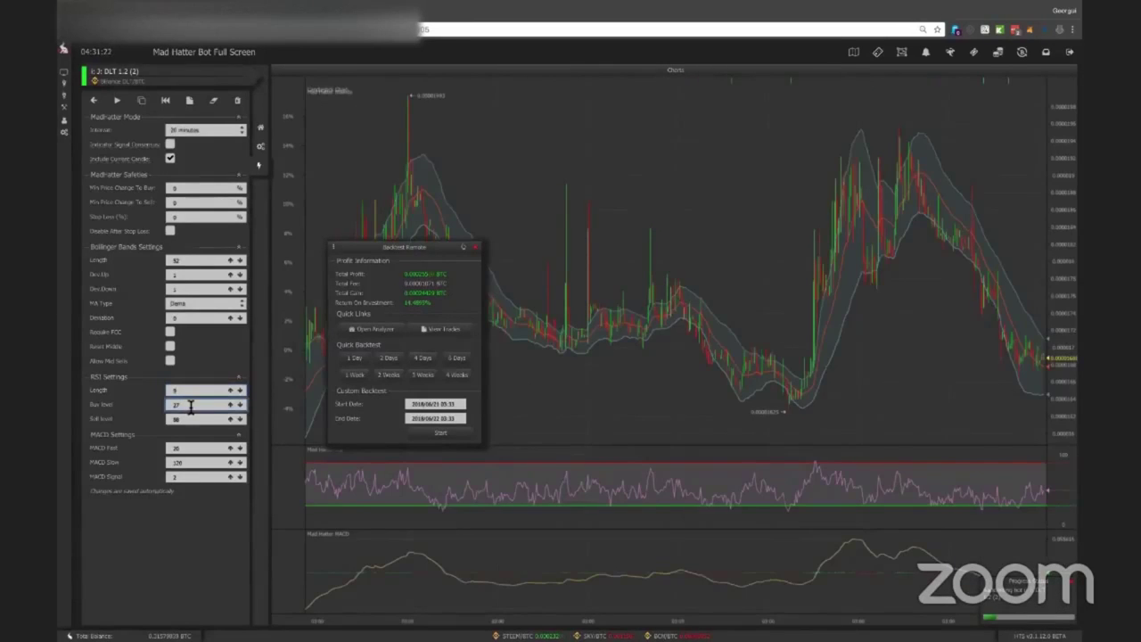
text(9)
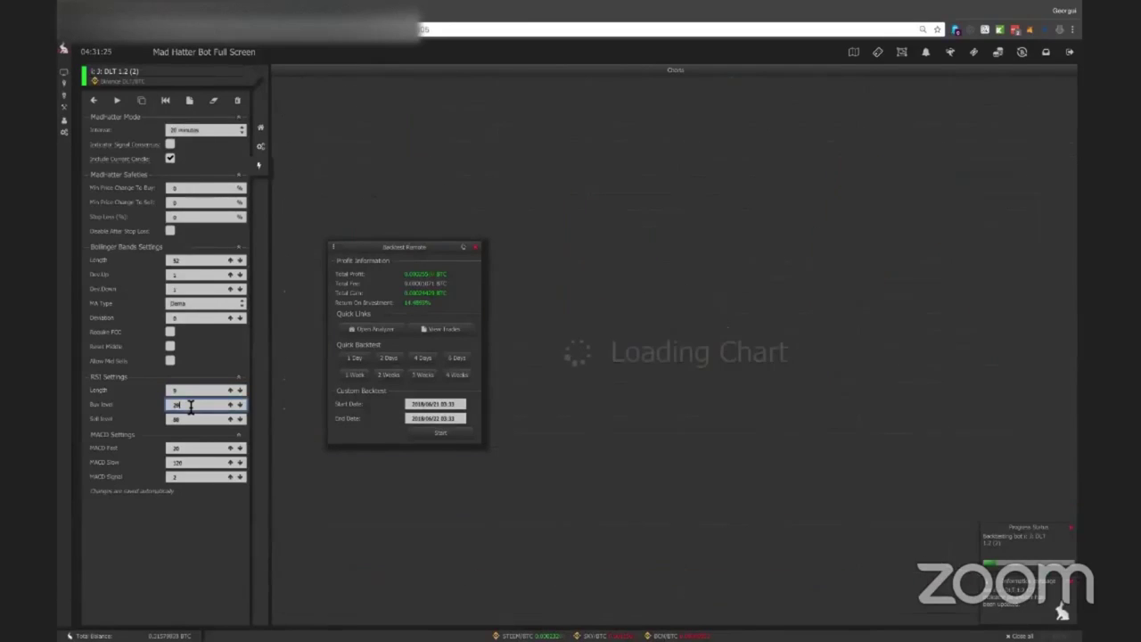
key(Tab)
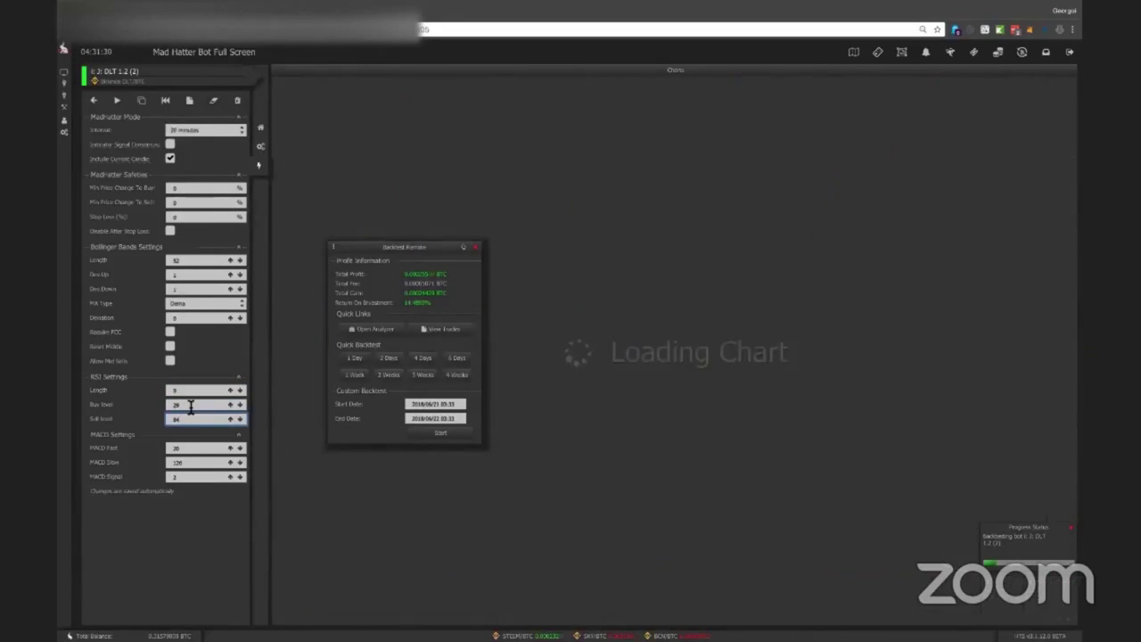
text(77)
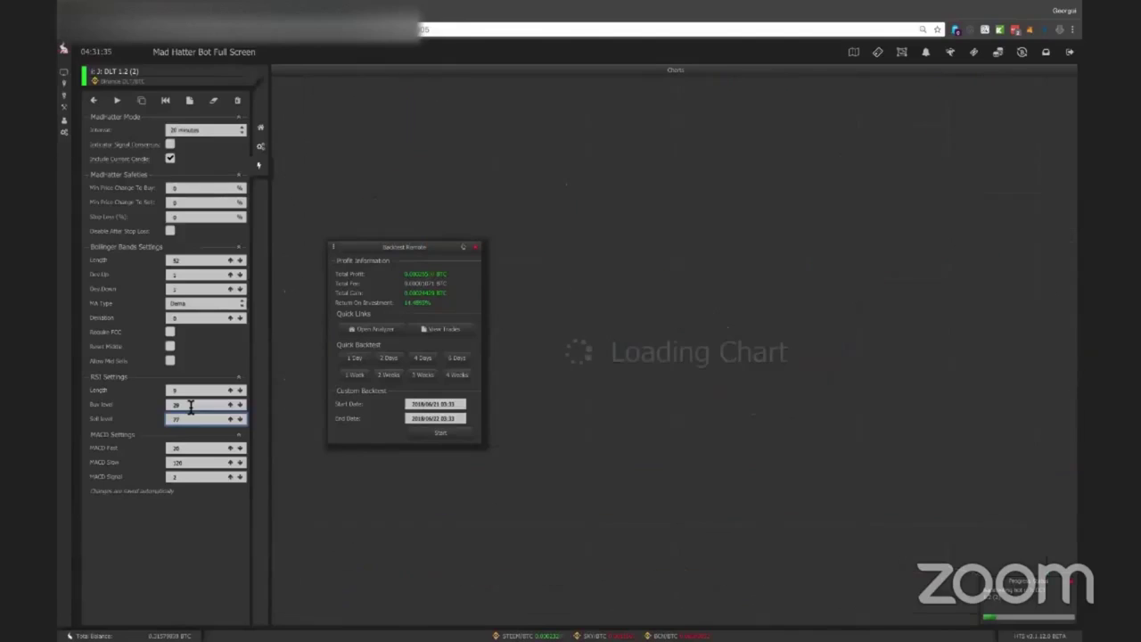
key(BackSpace)
text(4)
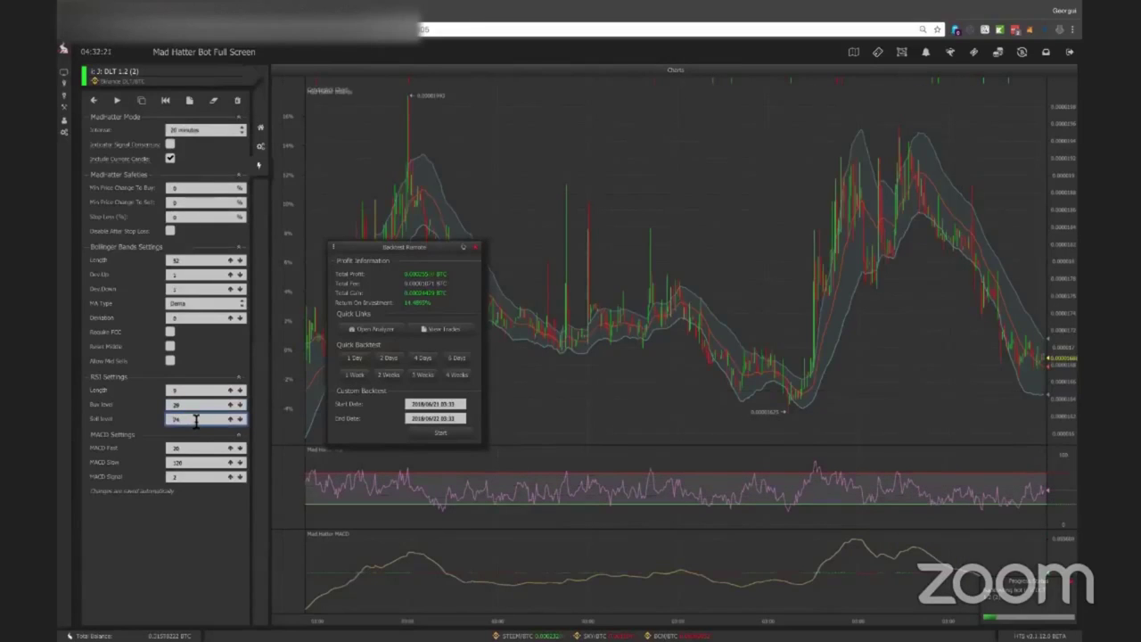
Run a quick backtest and try an RSI length of 10.
click(200, 389)
click(359, 360)
click(195, 391)
key(BackSpace)
text(10)
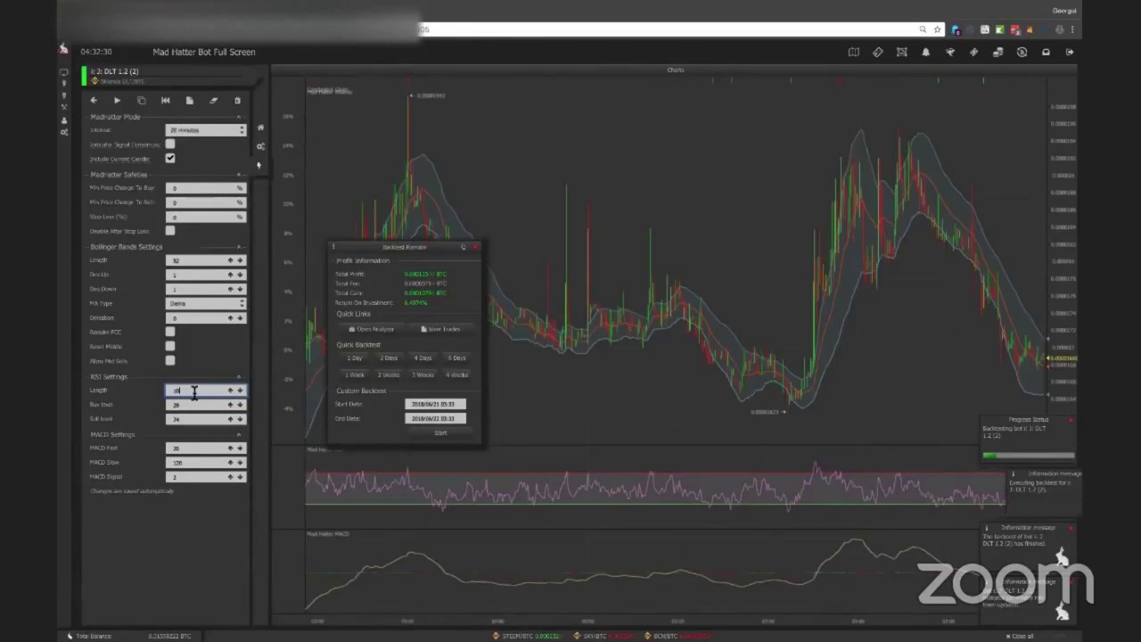
Try RSI lengths of 8 and 7, and run the longest day-based quick backtest.
key(BackSpace)
key(BackSpace)
text(8)
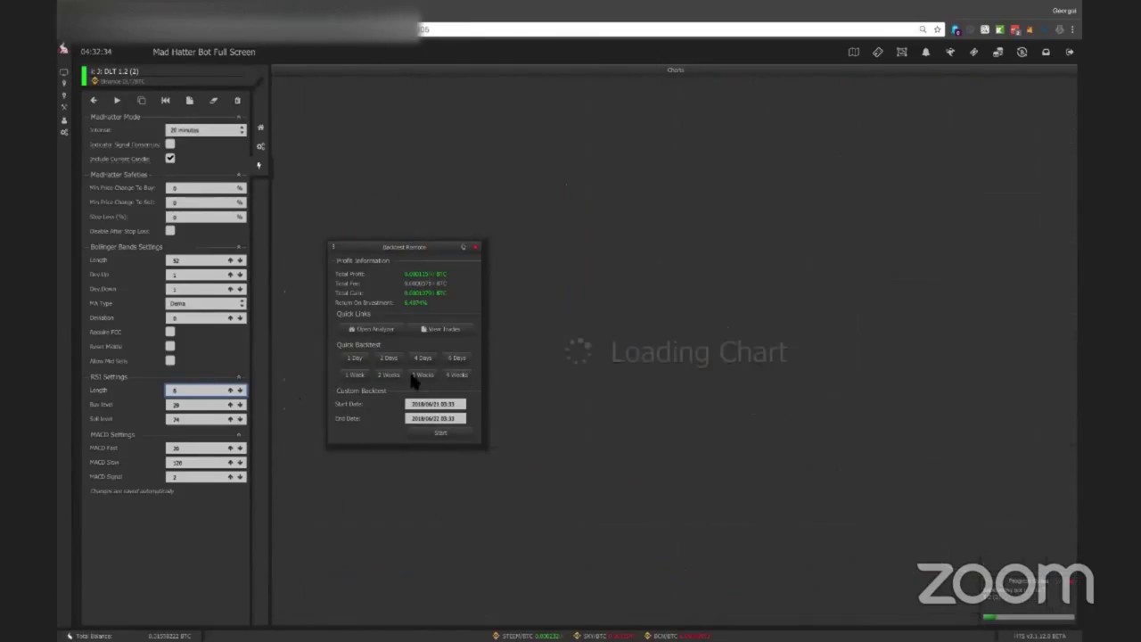
click(211, 394)
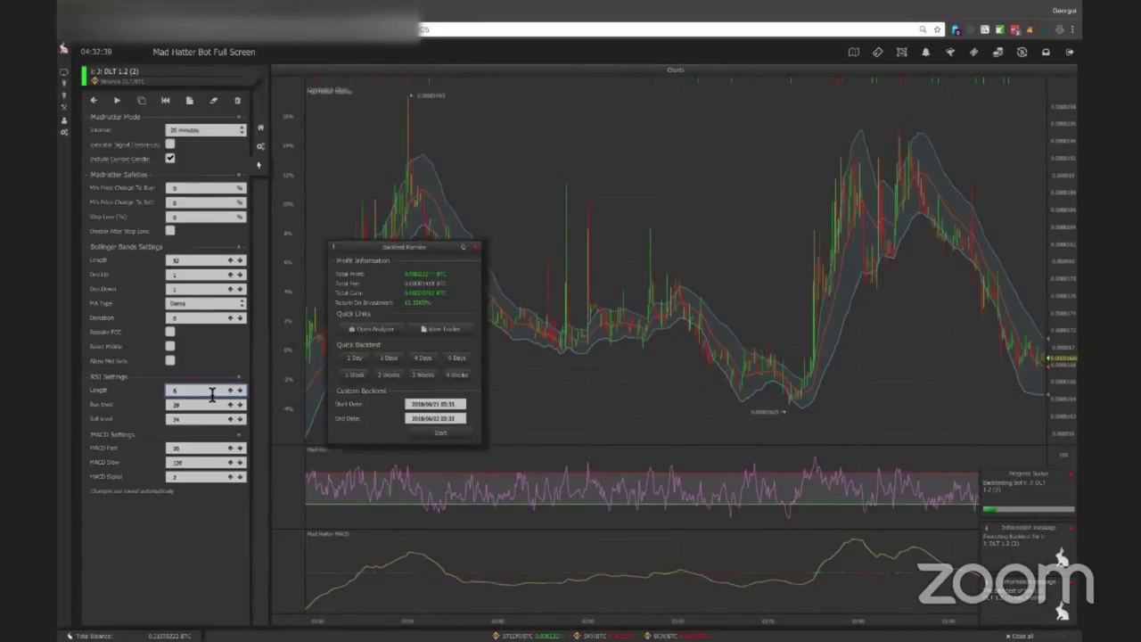
text(7)
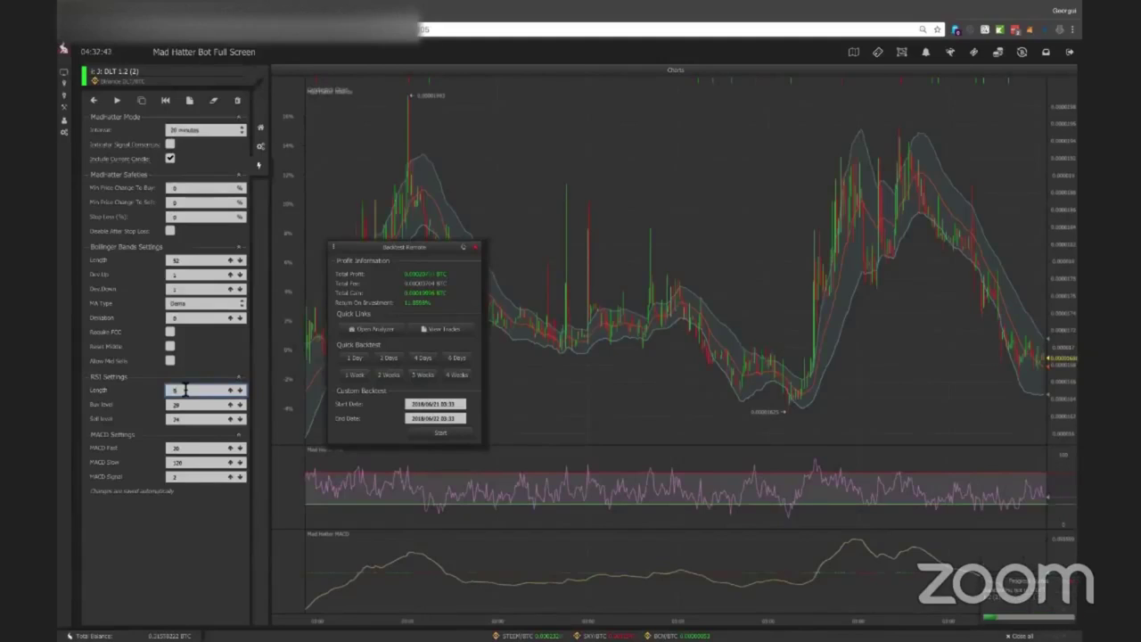
click(456, 357)
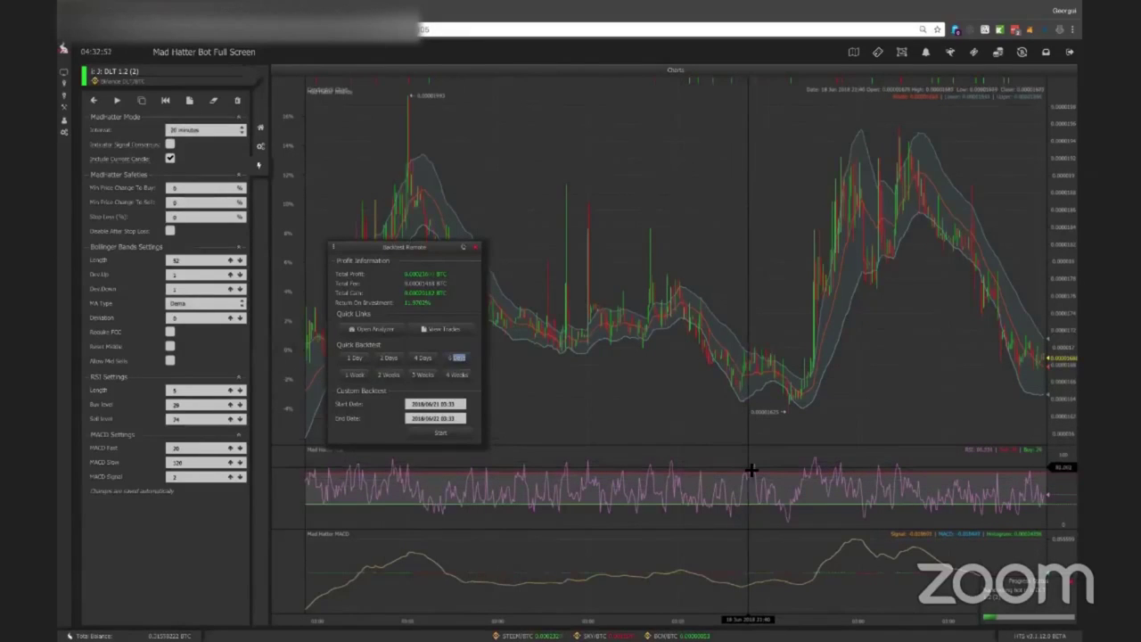
Raise the RSI length to 21, trying 11 on the way.
click(194, 389)
key(Up)
key(Up)
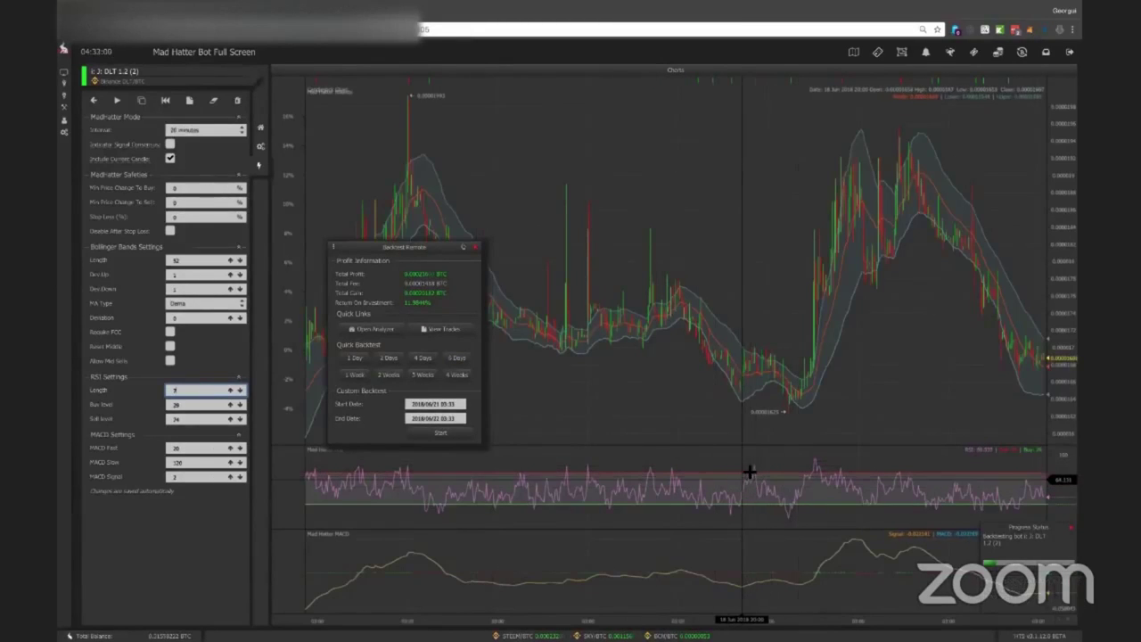
key(Up)
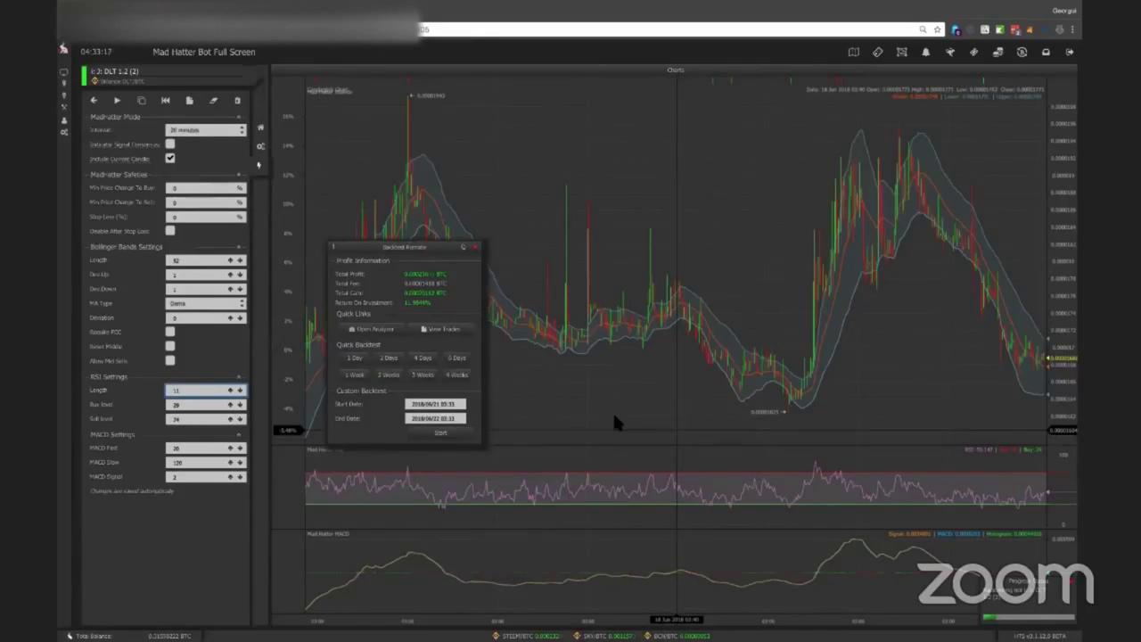
key(Tab)
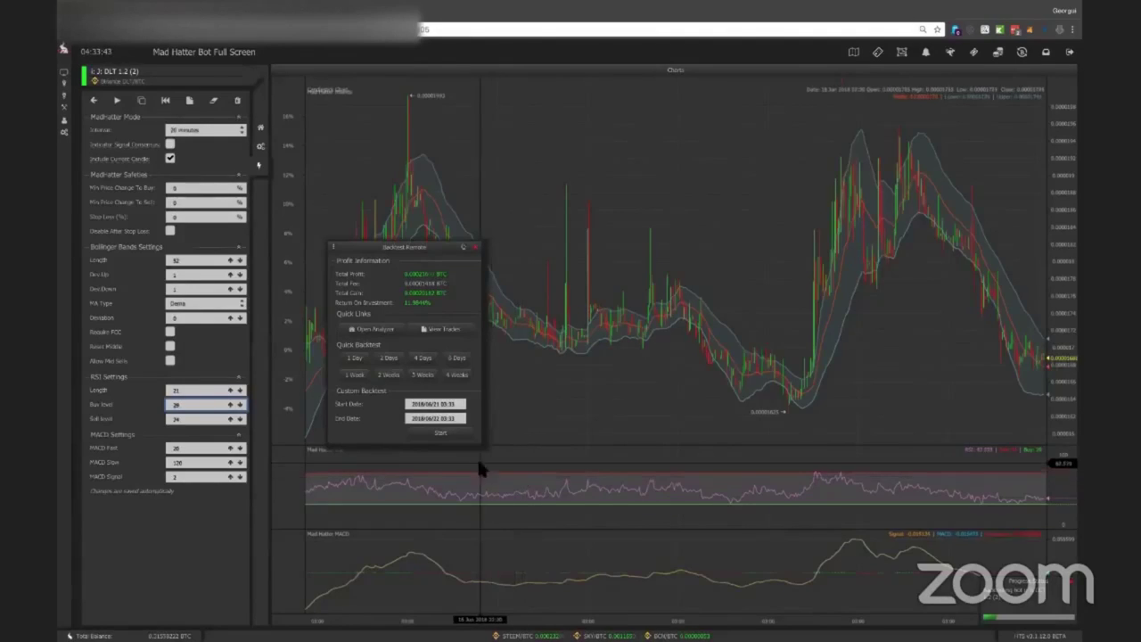
Set the RSI buy level to 31 and raise it gradually beyond 34.
double_click(194, 405)
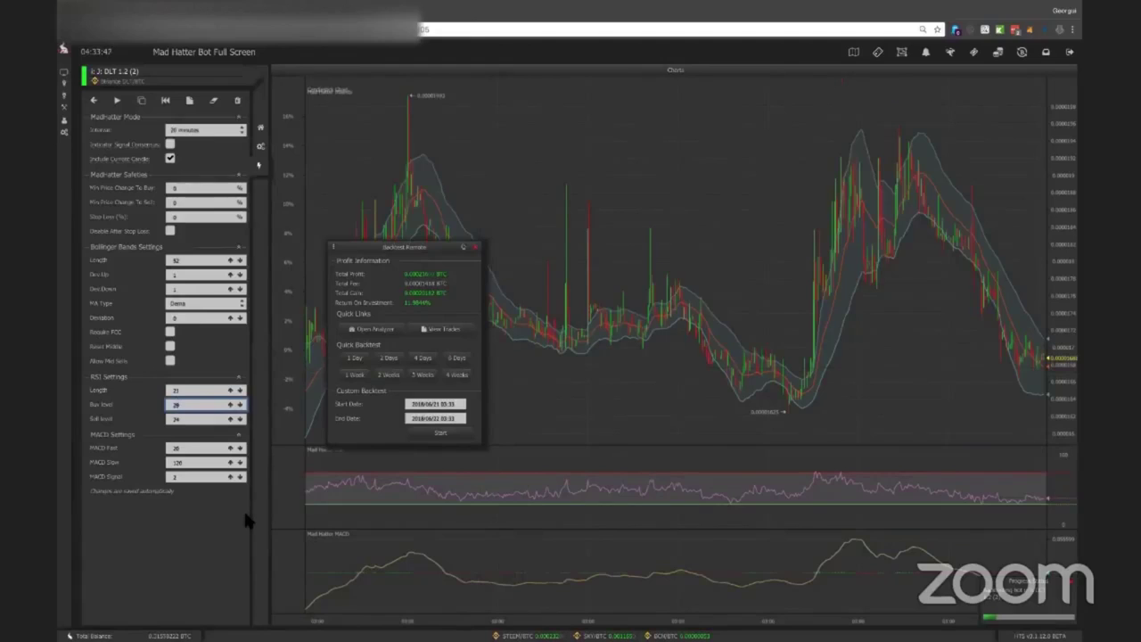
text(31)
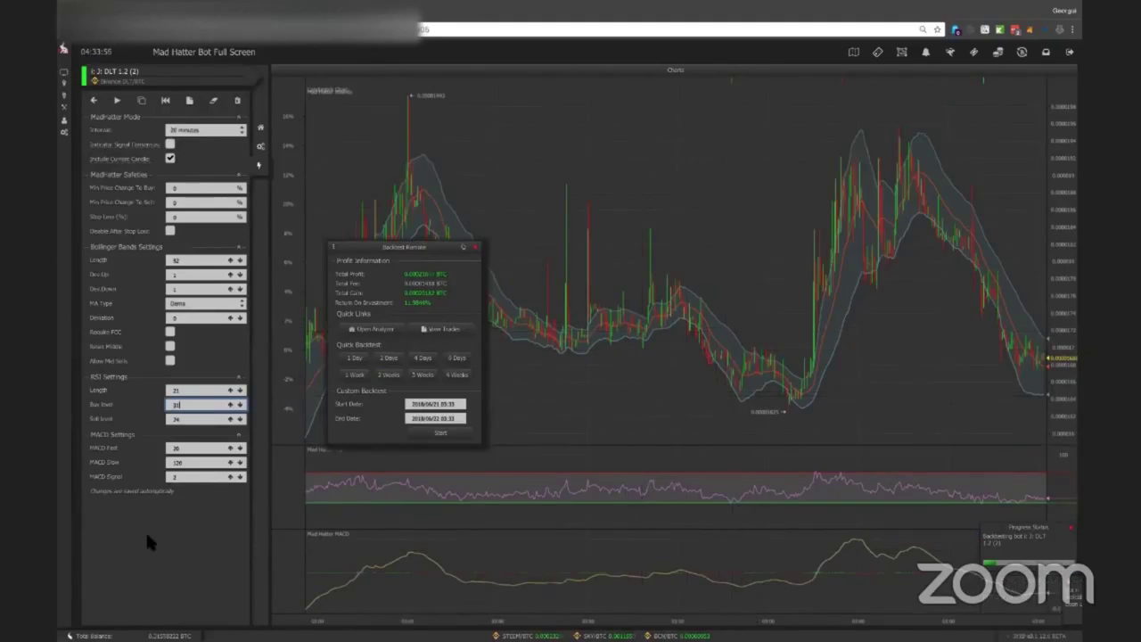
key(Up)
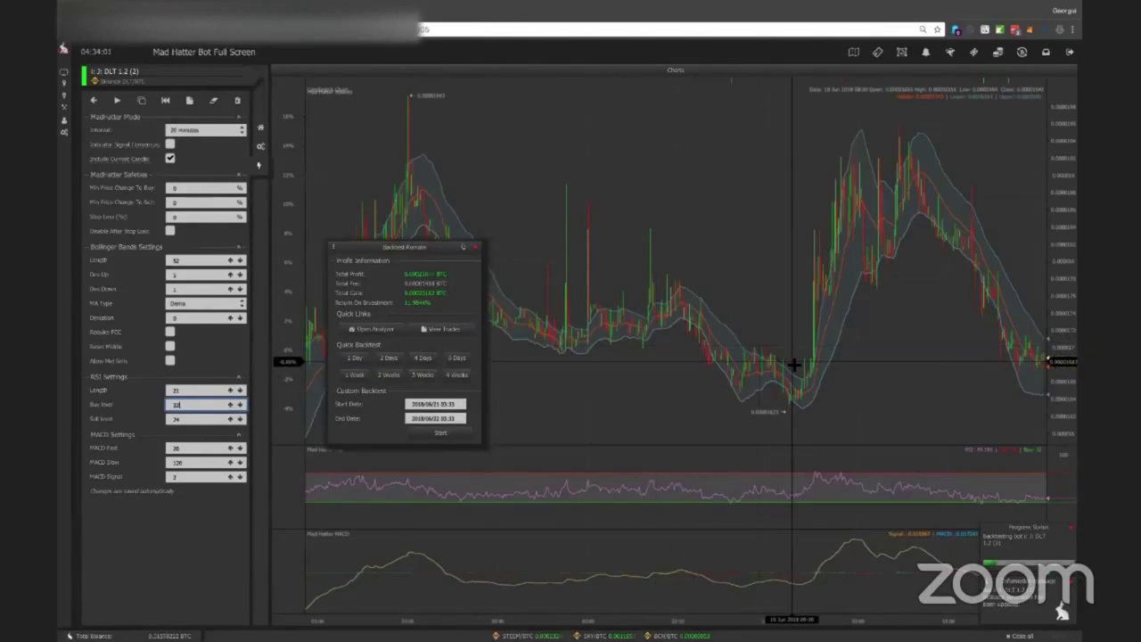
key(Up)
key(Up)
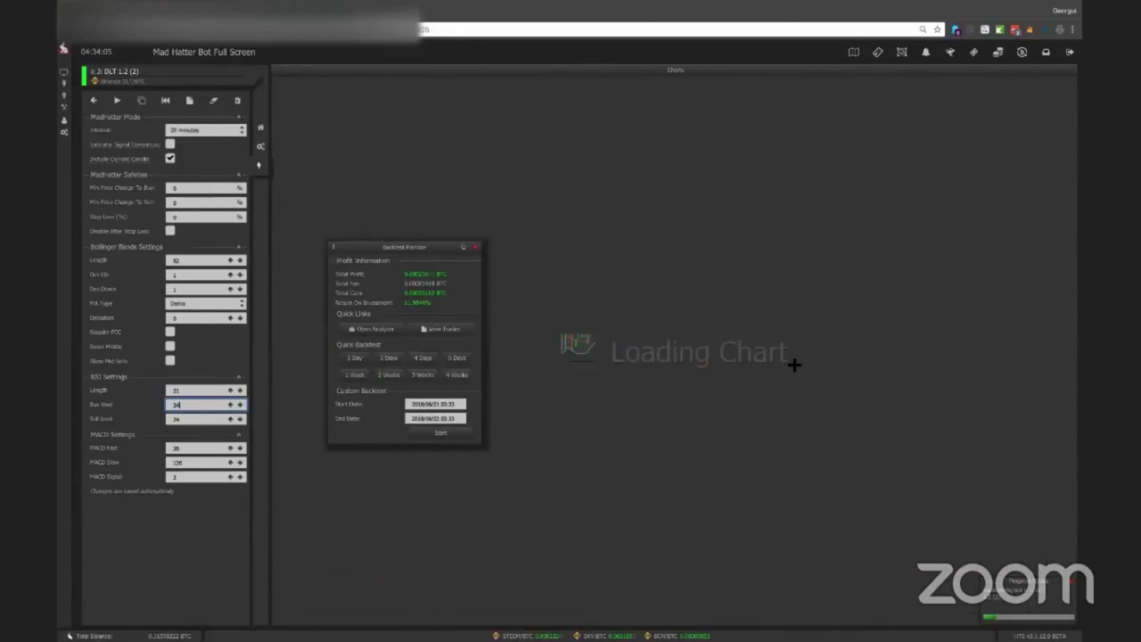
key(Up)
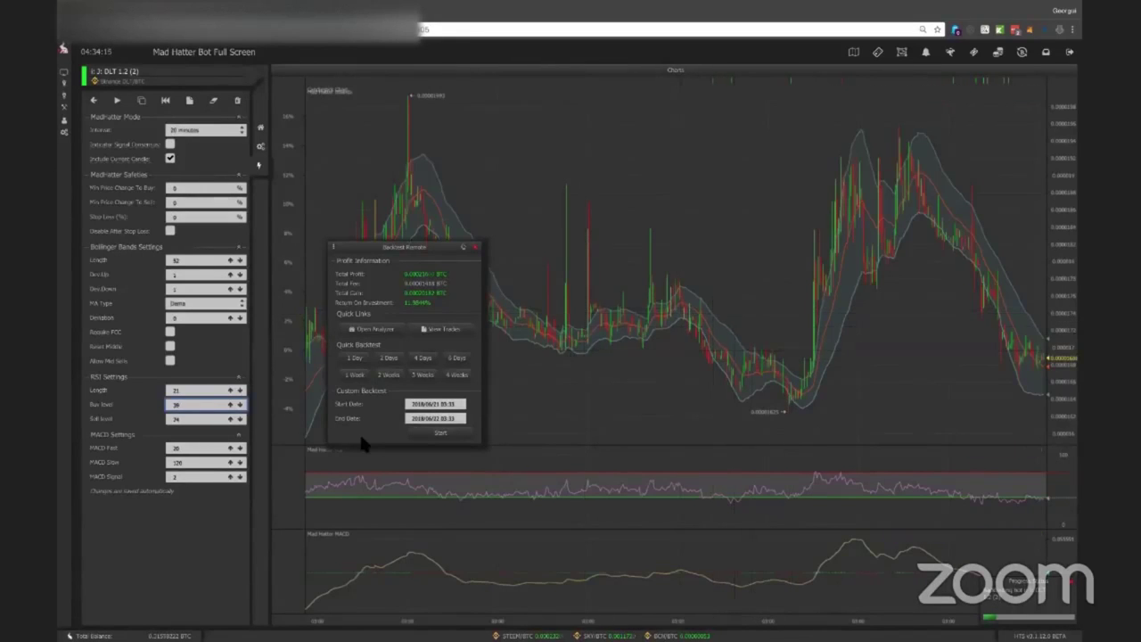
Raise the RSI length to 27.
click(189, 391)
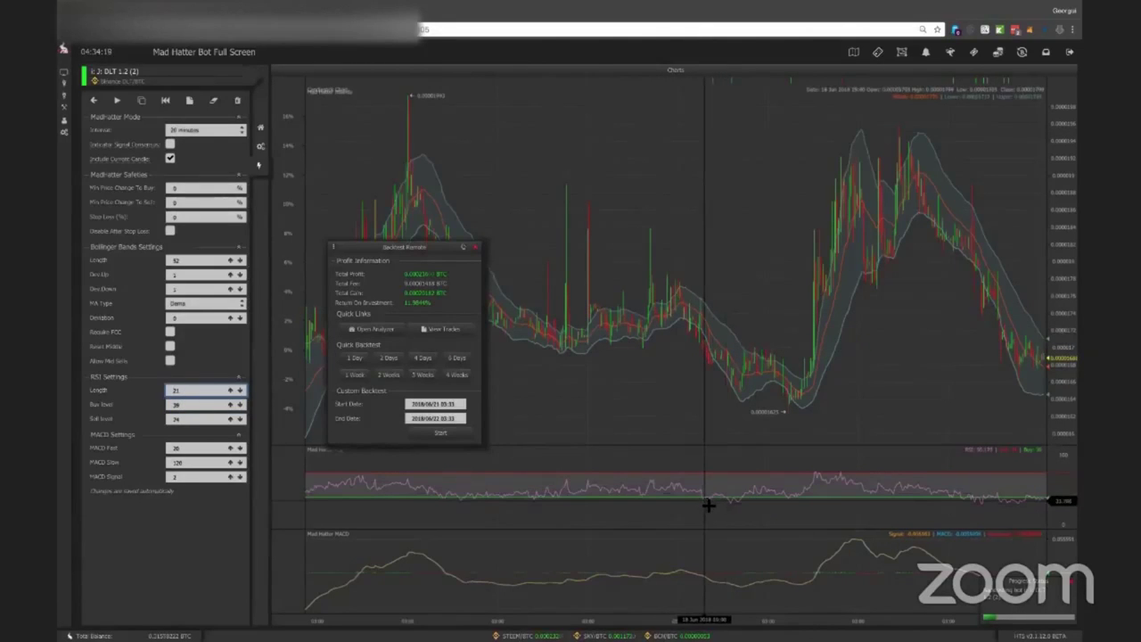
key(BackSpace)
text(2)
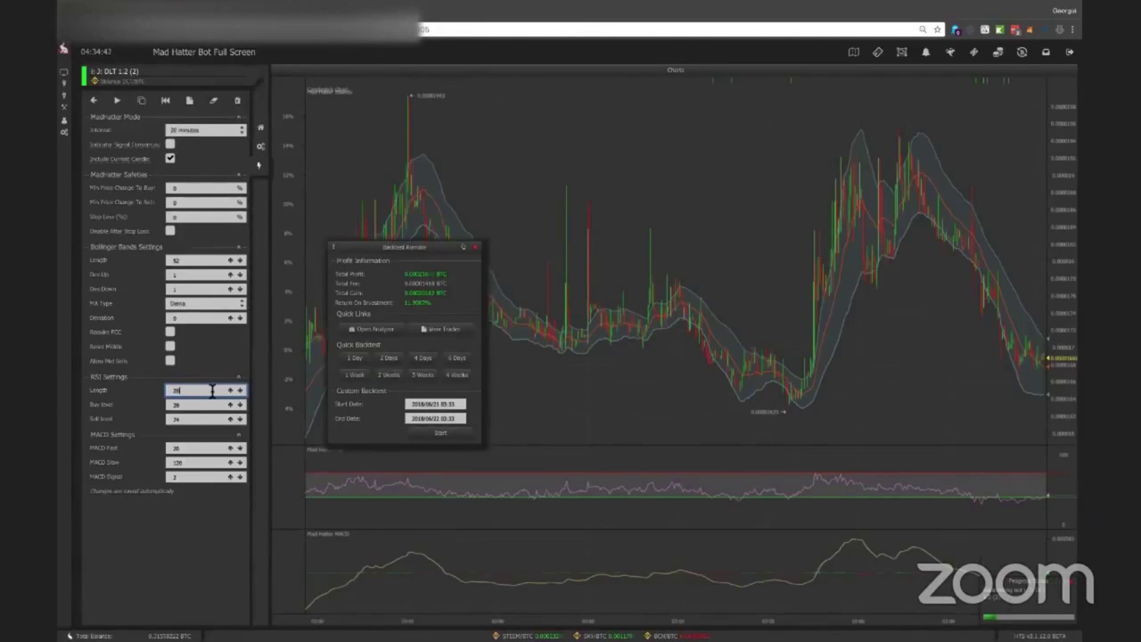
scroll(212, 389, up, 2)
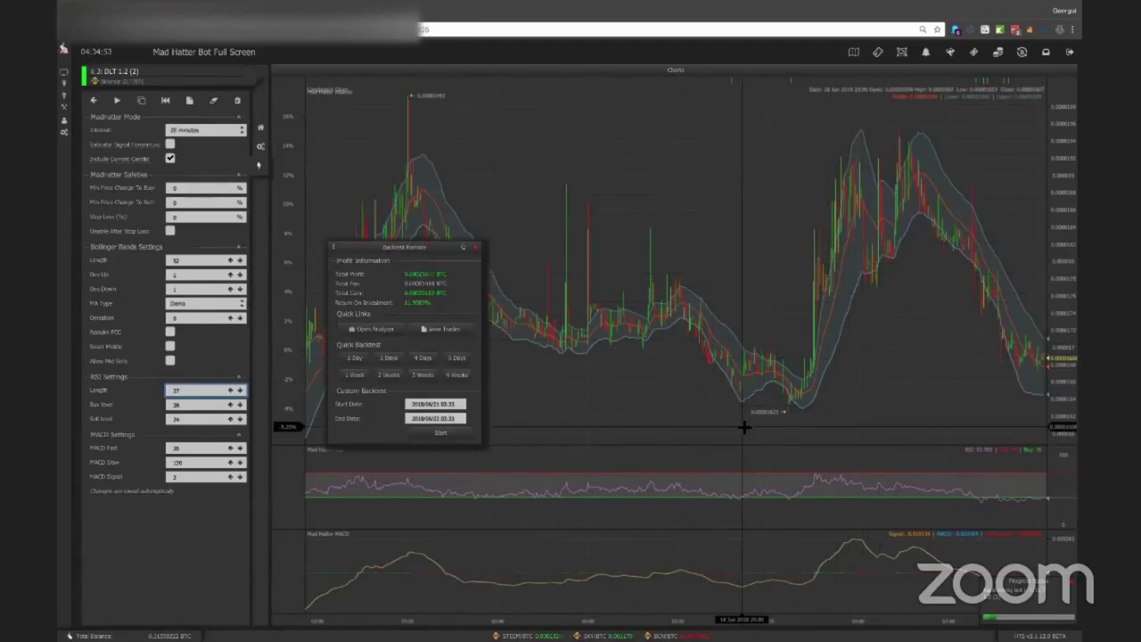
Lower the RSI sell level to 59, trying 63 and 62 on the way.
click(204, 421)
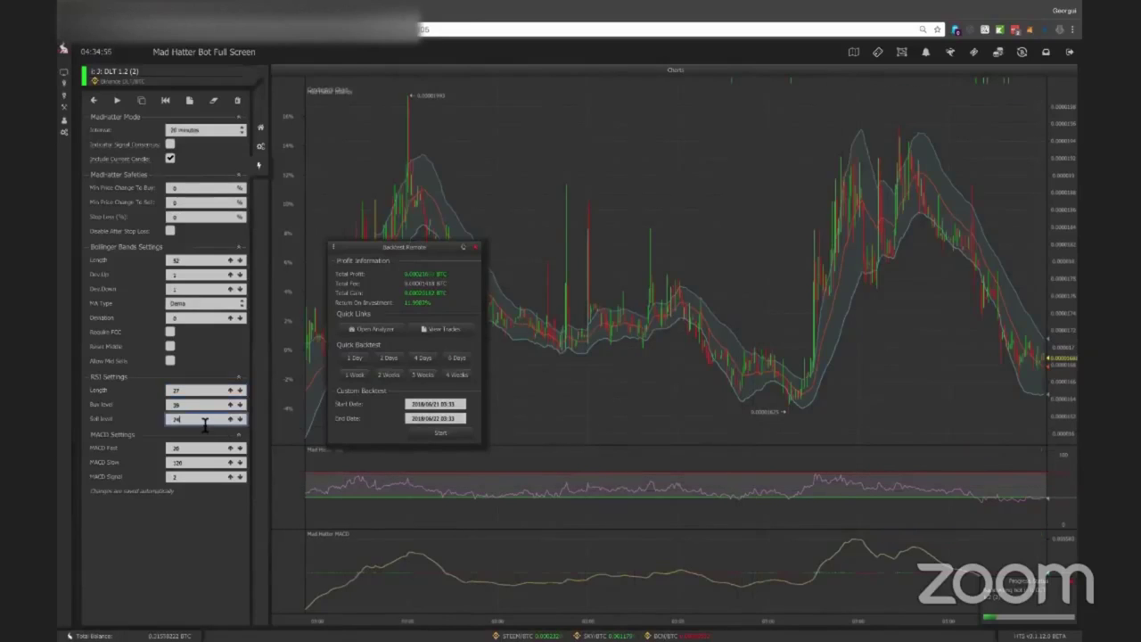
text(70)
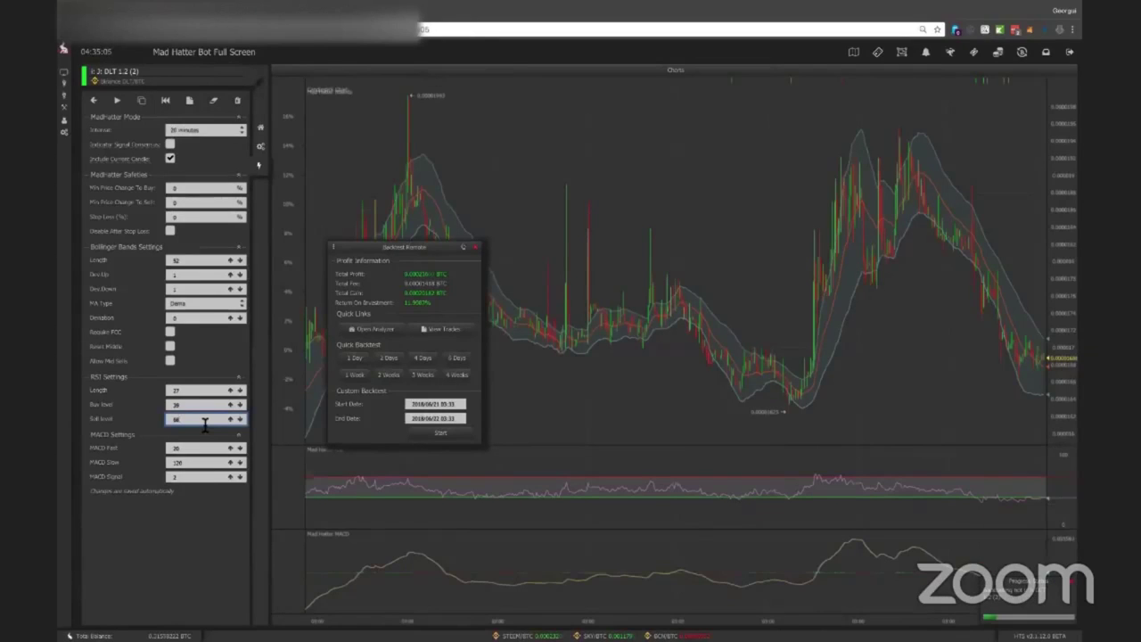
text(7)
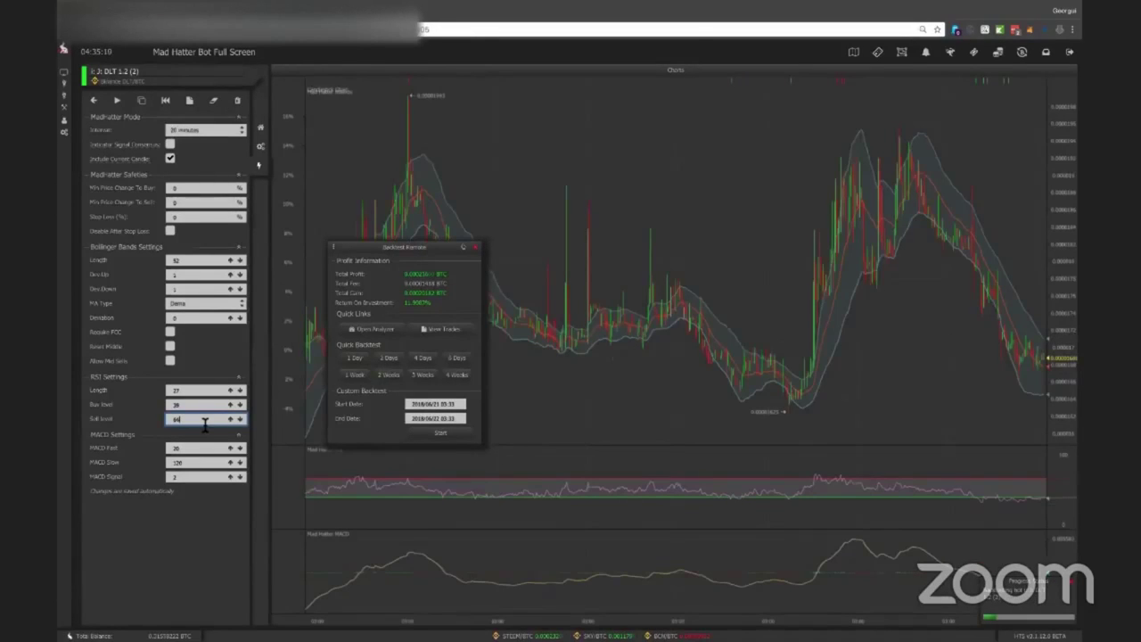
key(BackSpace)
text(3)
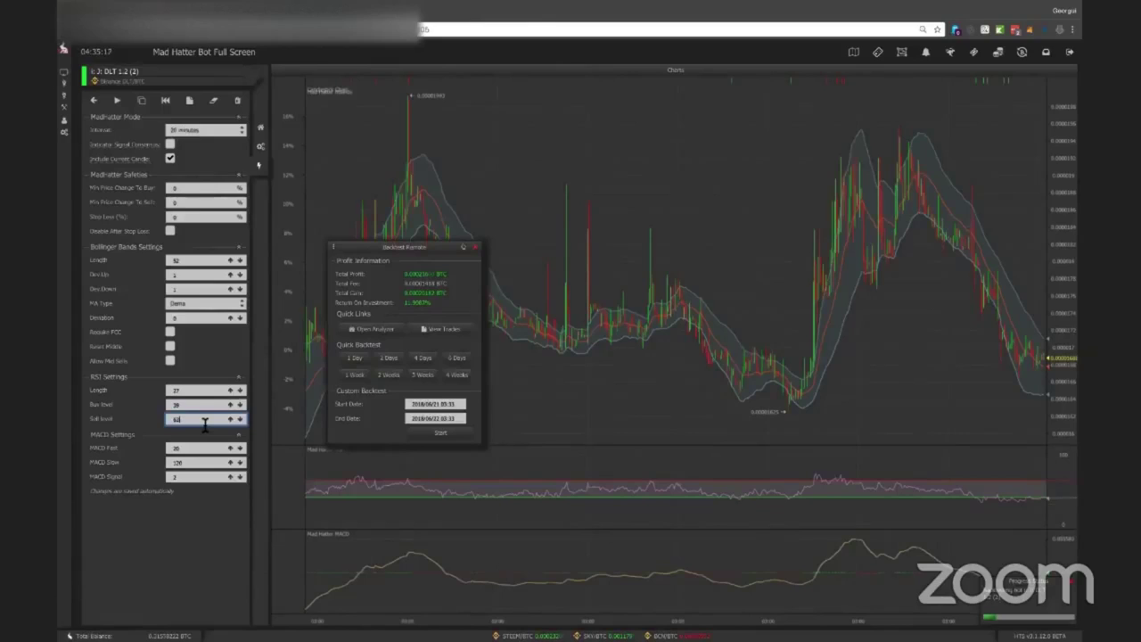
key(BackSpace)
text(2)
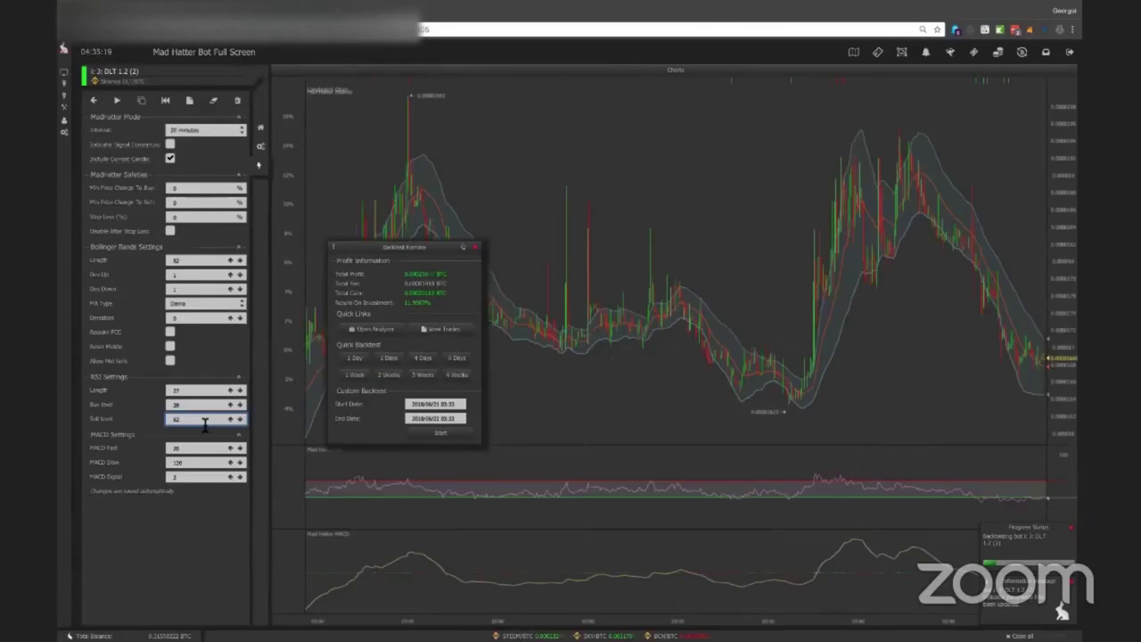
key(BackSpace)
key(BackSpace)
text(59)
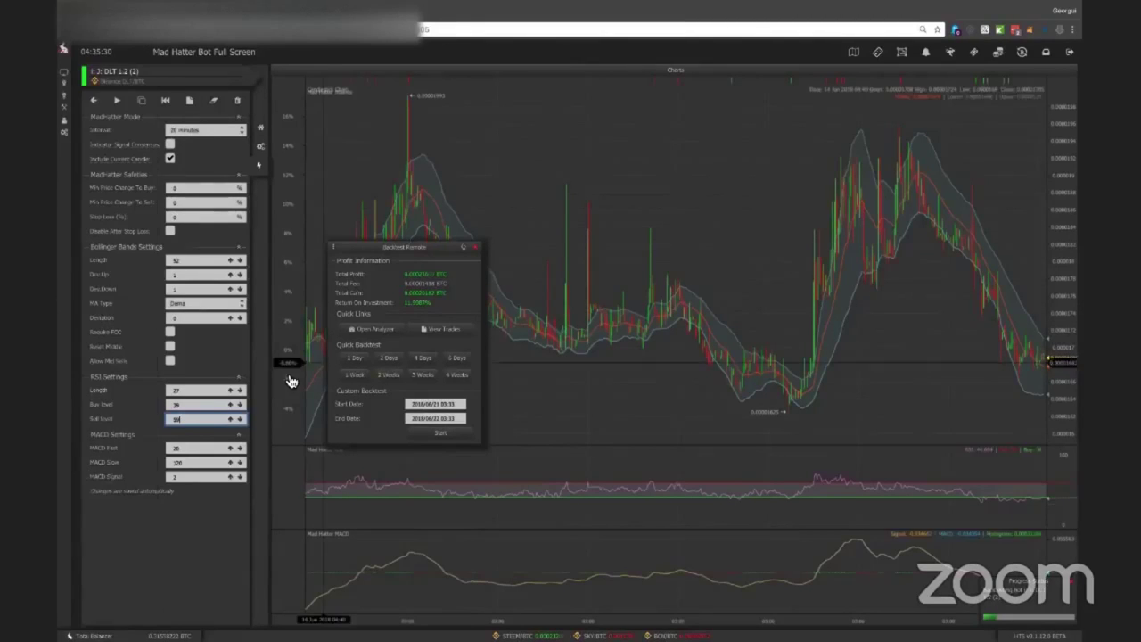
Run several quick backtests on the DLT bot, starting with the 4-day period.
click(422, 358)
click(459, 374)
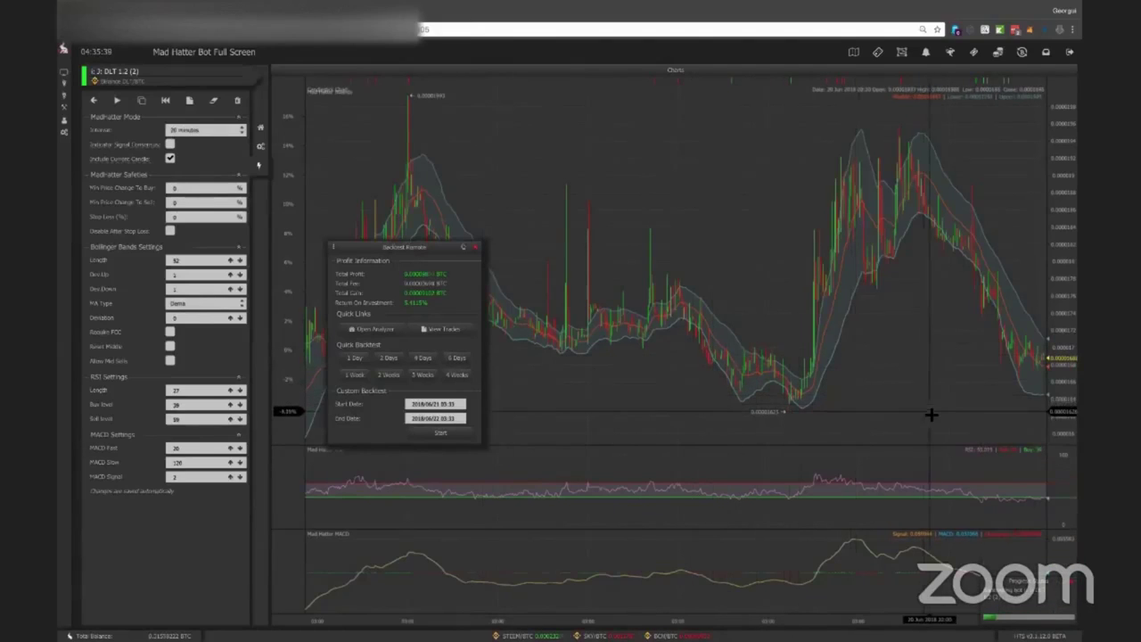
click(377, 378)
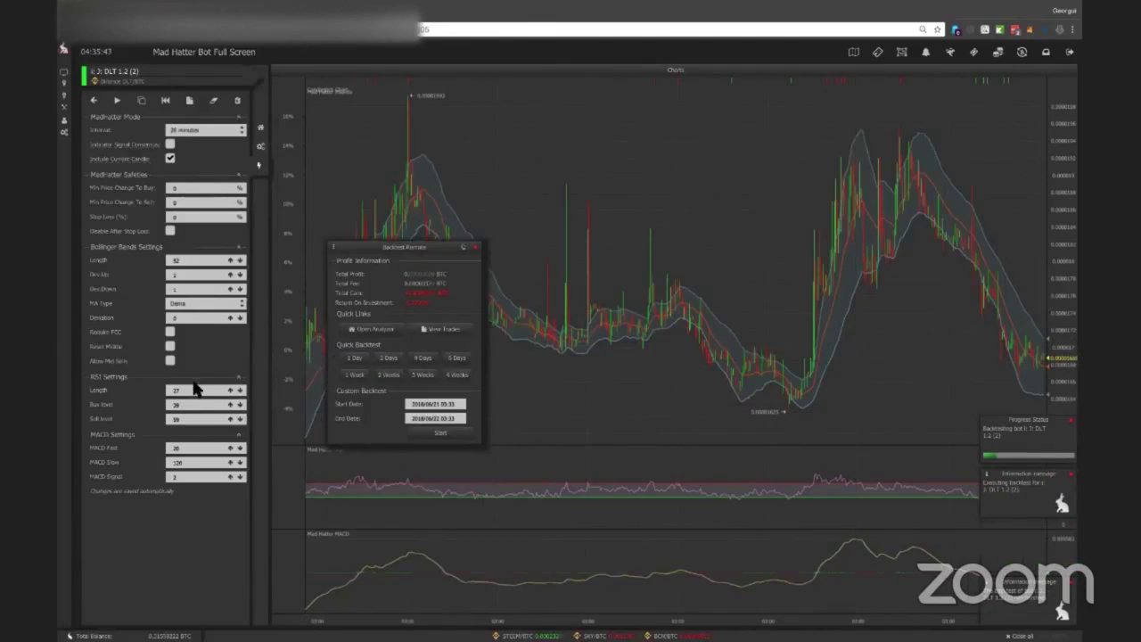
Set the RSI length to 3 and run the 4-day and the longest day-based quick backtests.
text(3)
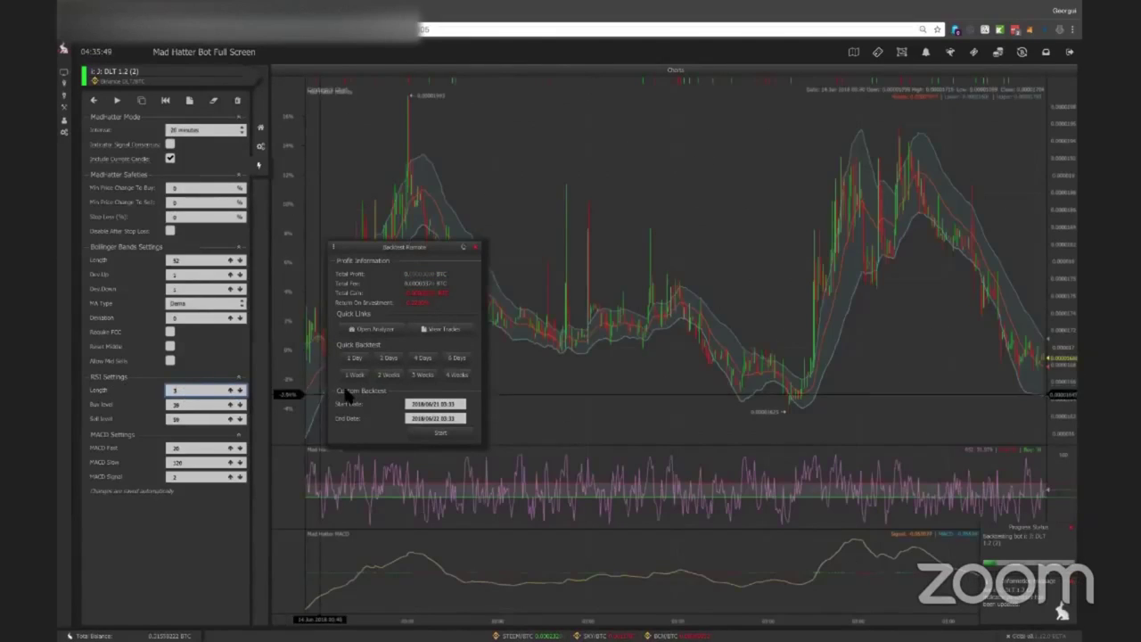
click(423, 357)
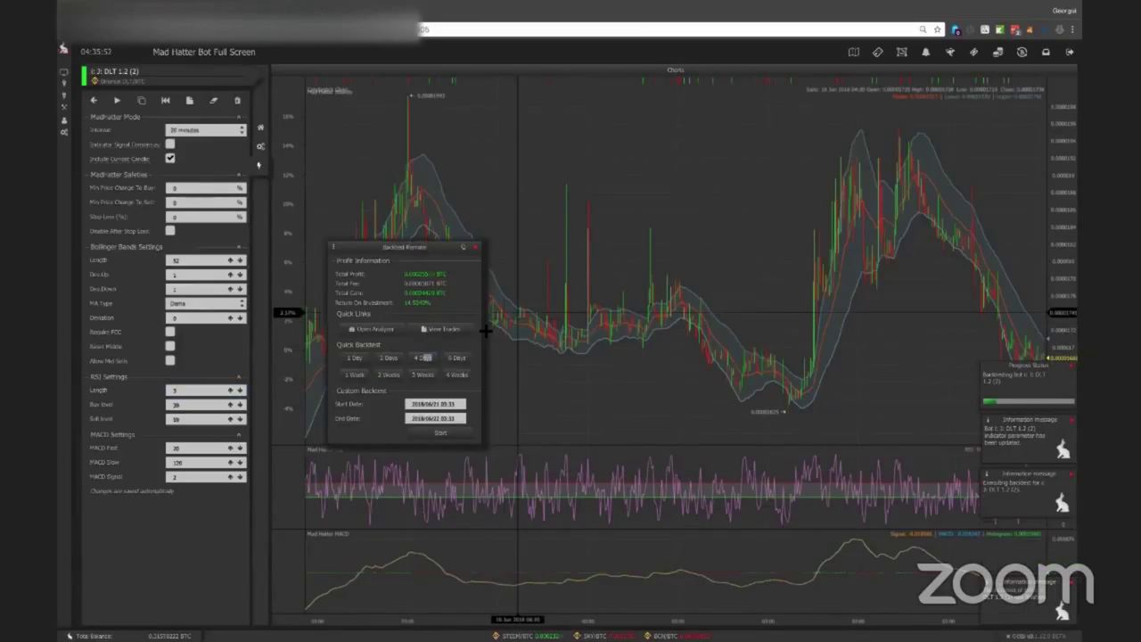
click(460, 360)
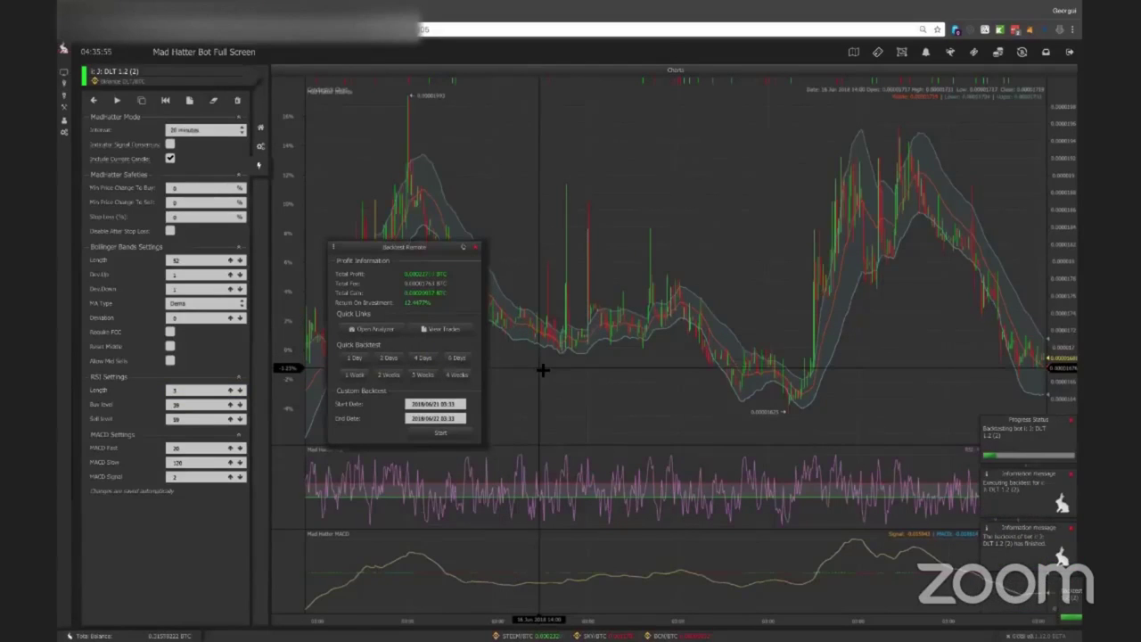
Examine the backtest's buy and sell orders in the performance analyzer with the bot chart interval set to 20 minutes.
drag(548, 370, 705, 372)
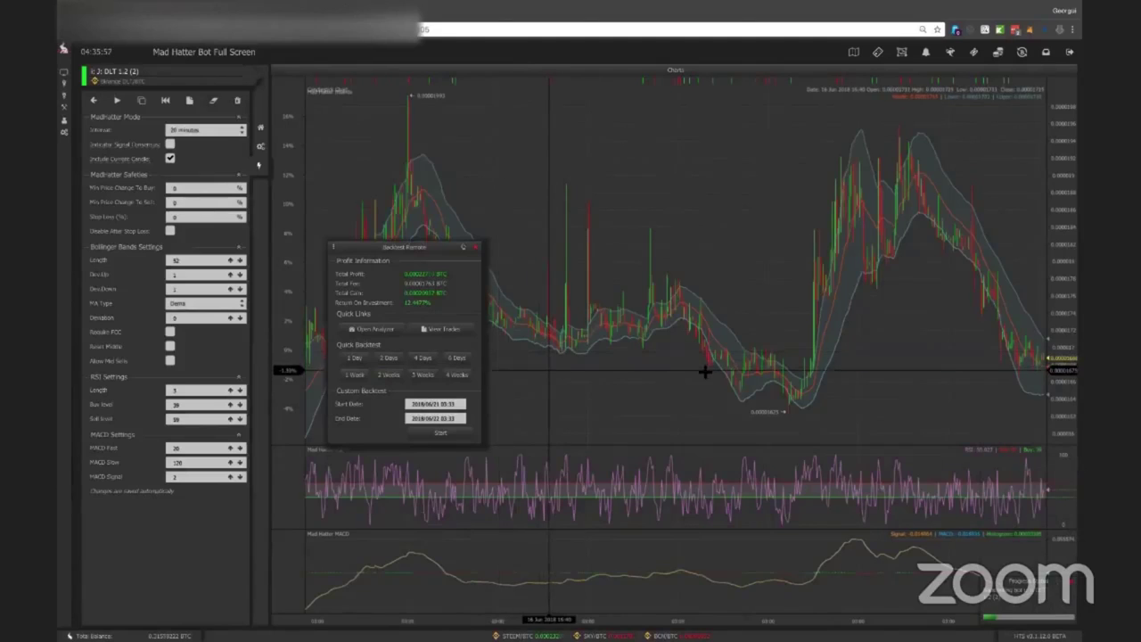
drag(579, 386, 708, 372)
click(368, 332)
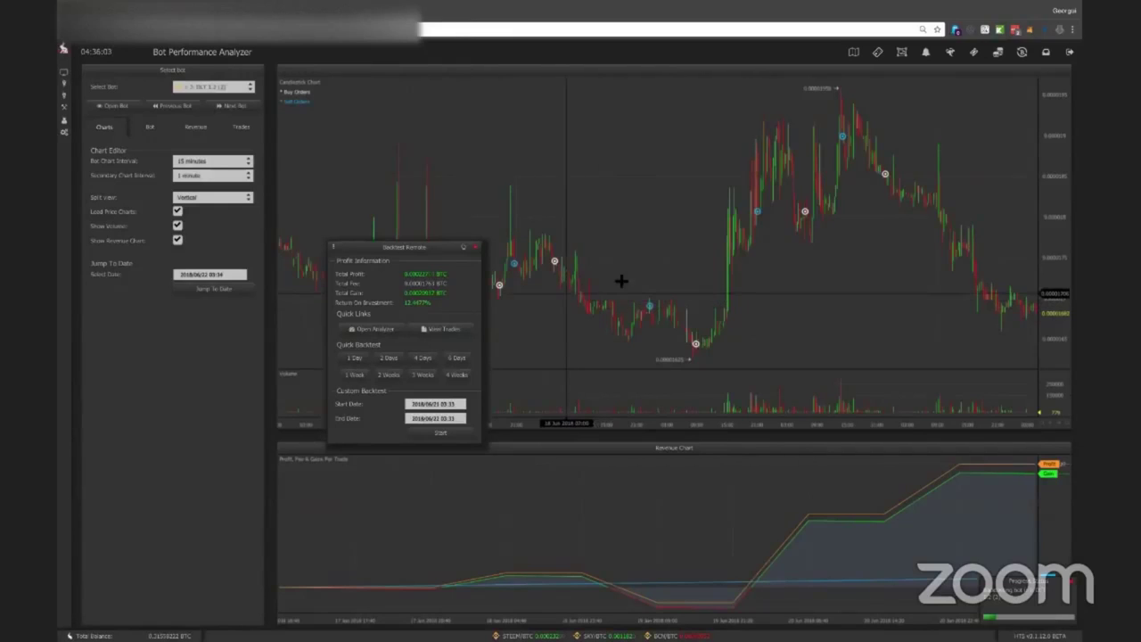
scroll(726, 270, left, 4)
drag(731, 237, 780, 235)
click(219, 162)
click(224, 229)
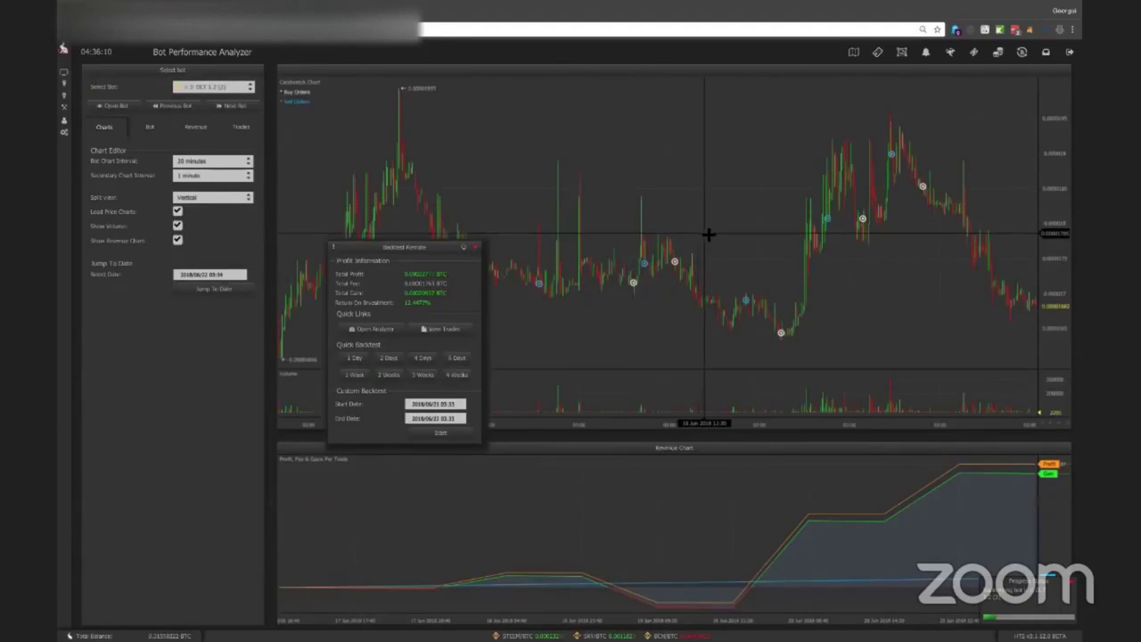
scroll(736, 217, left, 3)
scroll(713, 218, right, 2)
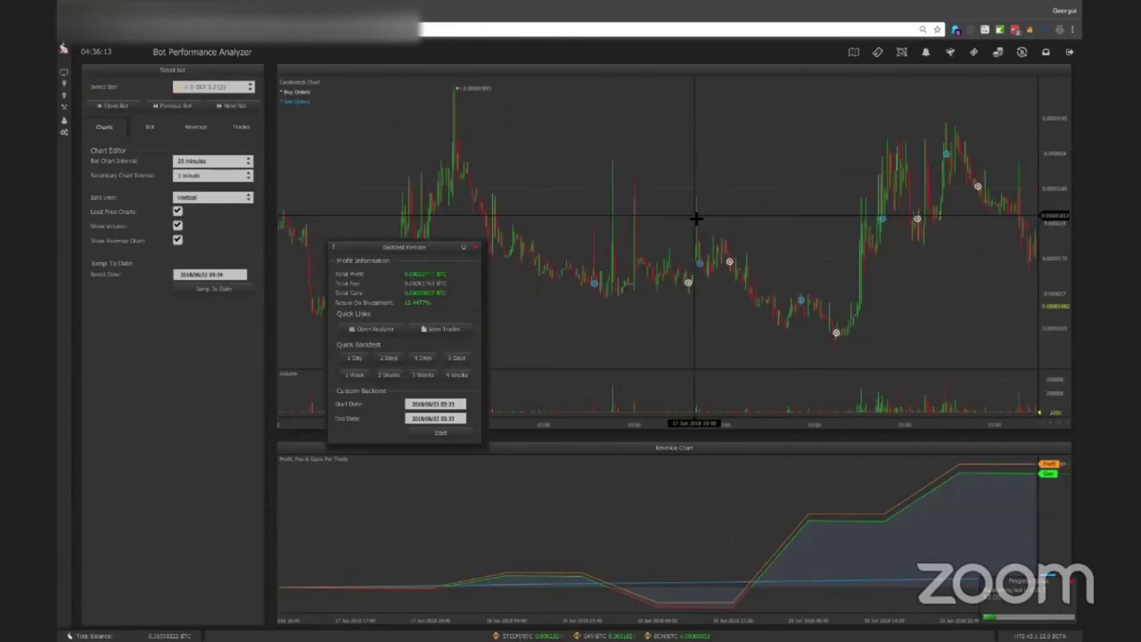
scroll(573, 197, right, 3)
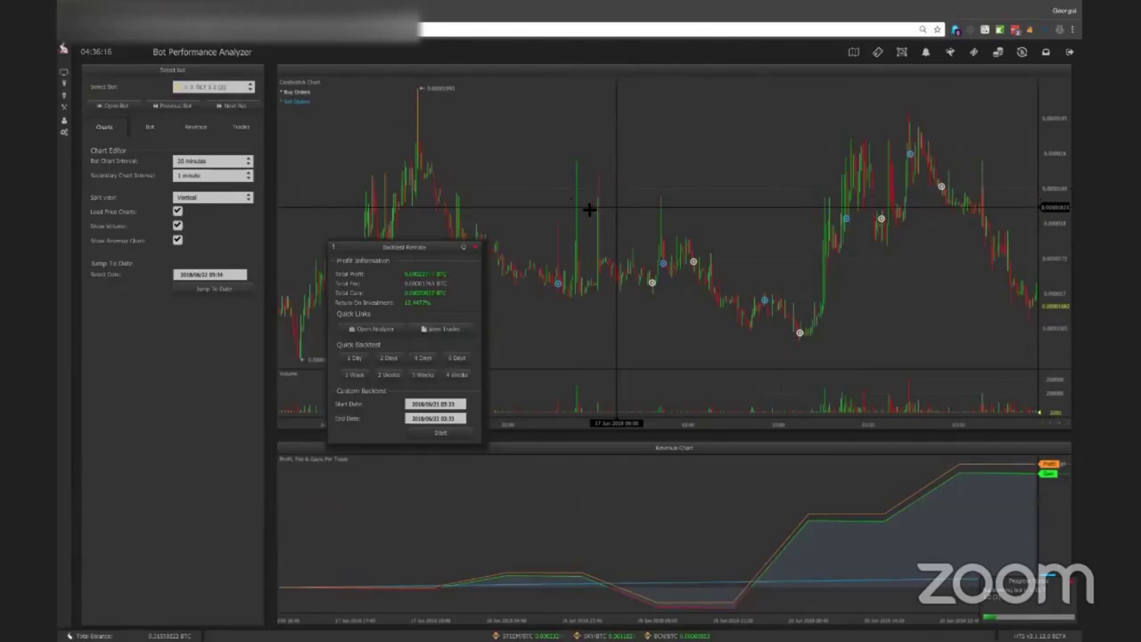
scroll(593, 211, left, 3)
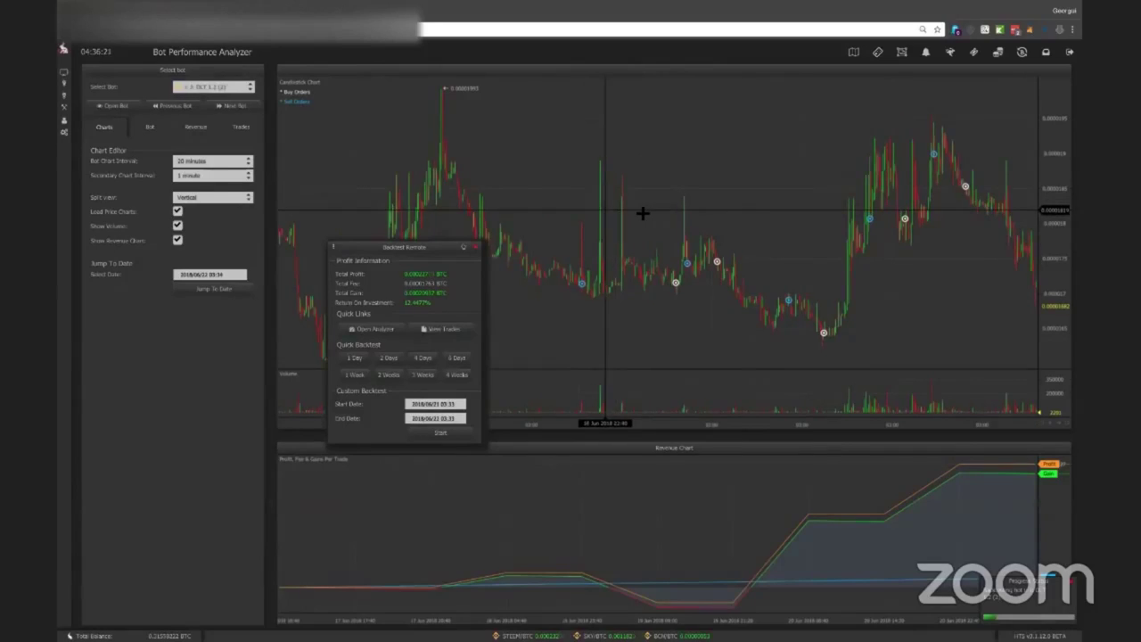
scroll(644, 216, left, 2)
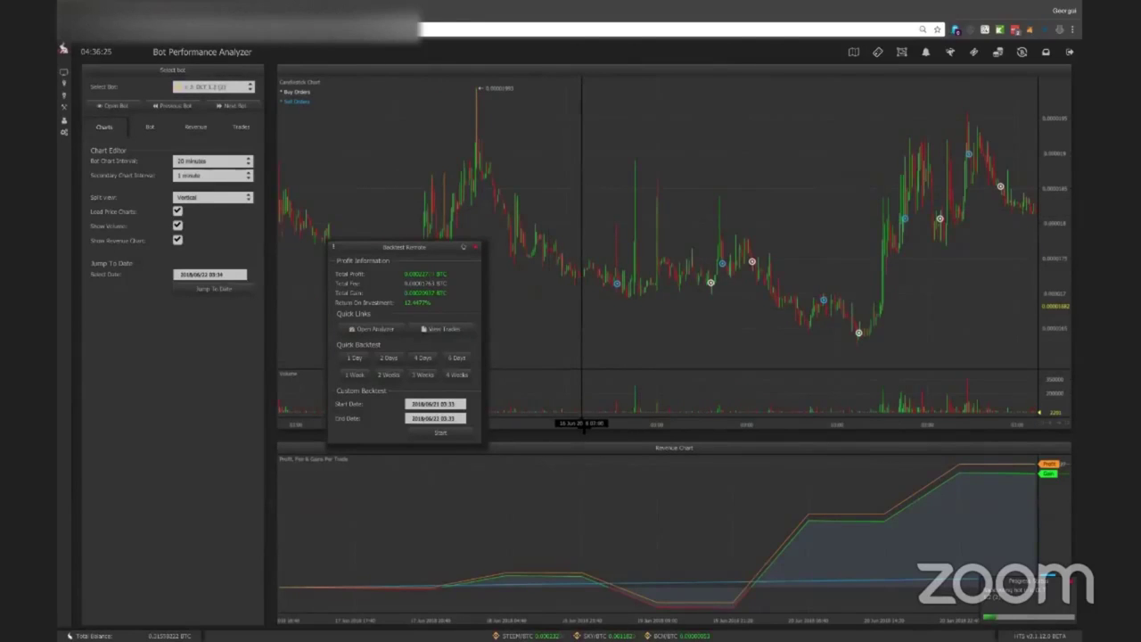
Return to the DLT bot, rerun the longest day-based quick backtest and reopen the bot's full-screen view.
click(112, 105)
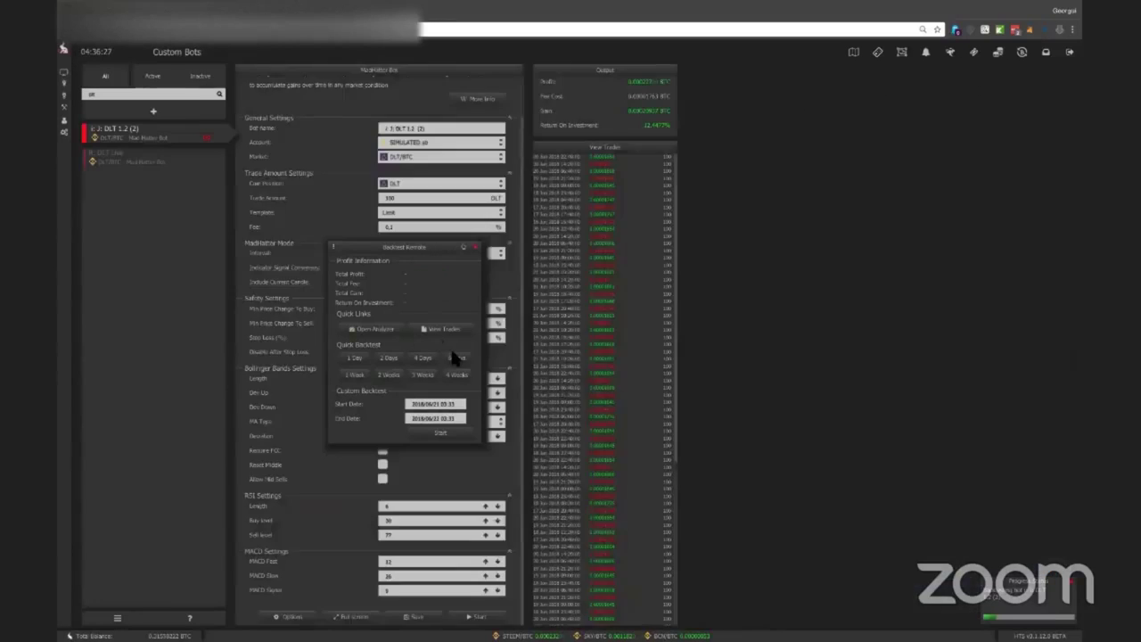
click(457, 358)
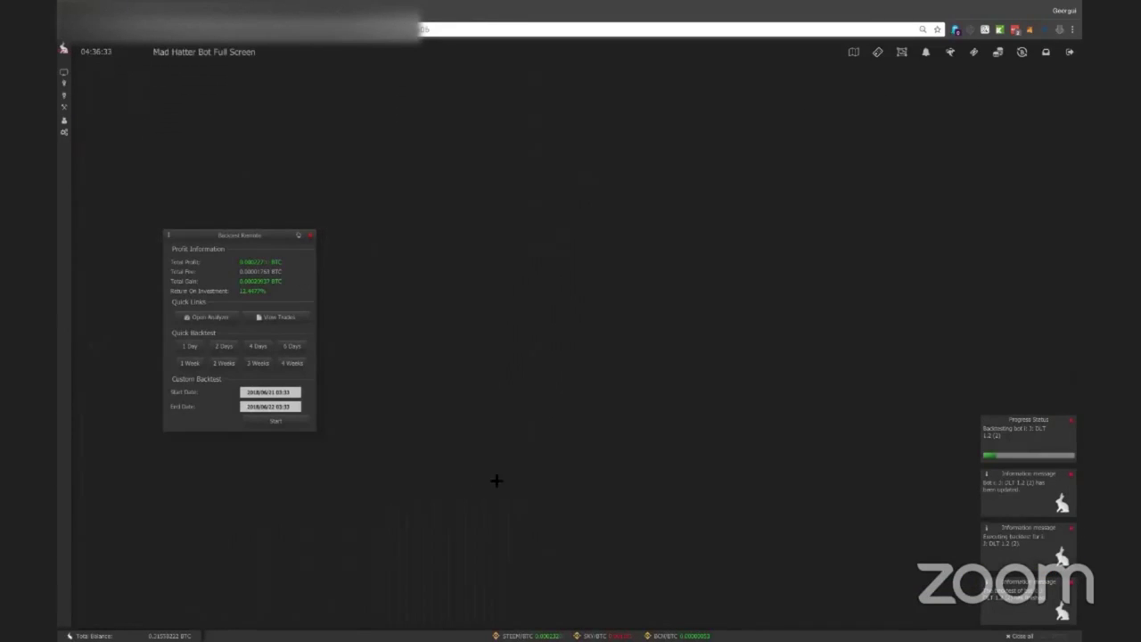
click(496, 481)
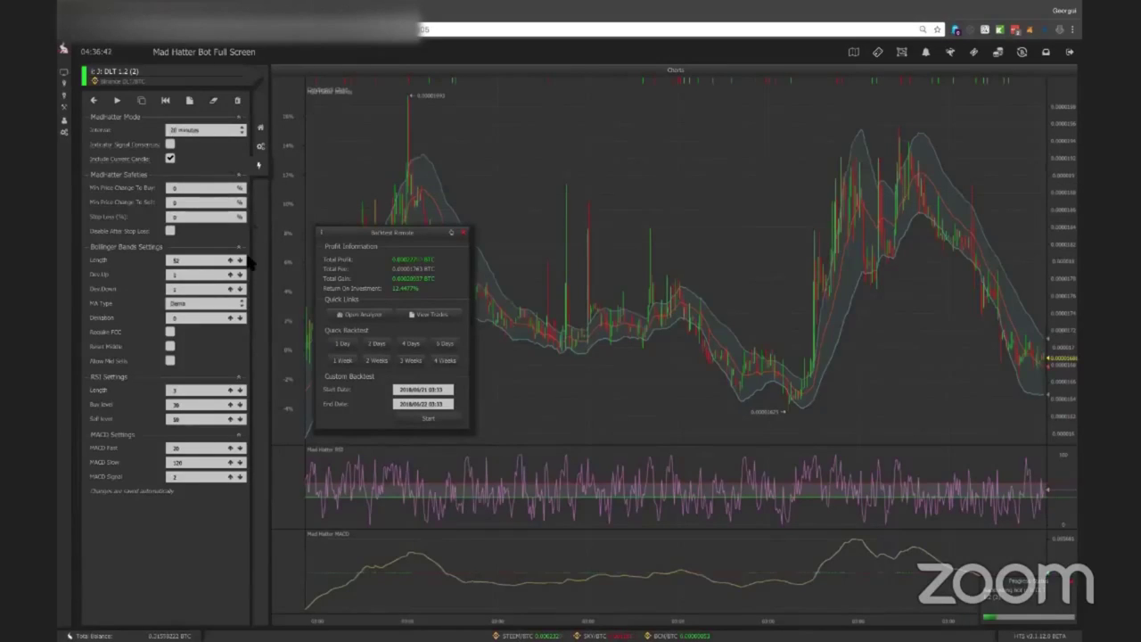
Try a Bollinger Bands length of 12 with 1-day and 2-day quick backtests.
click(220, 265)
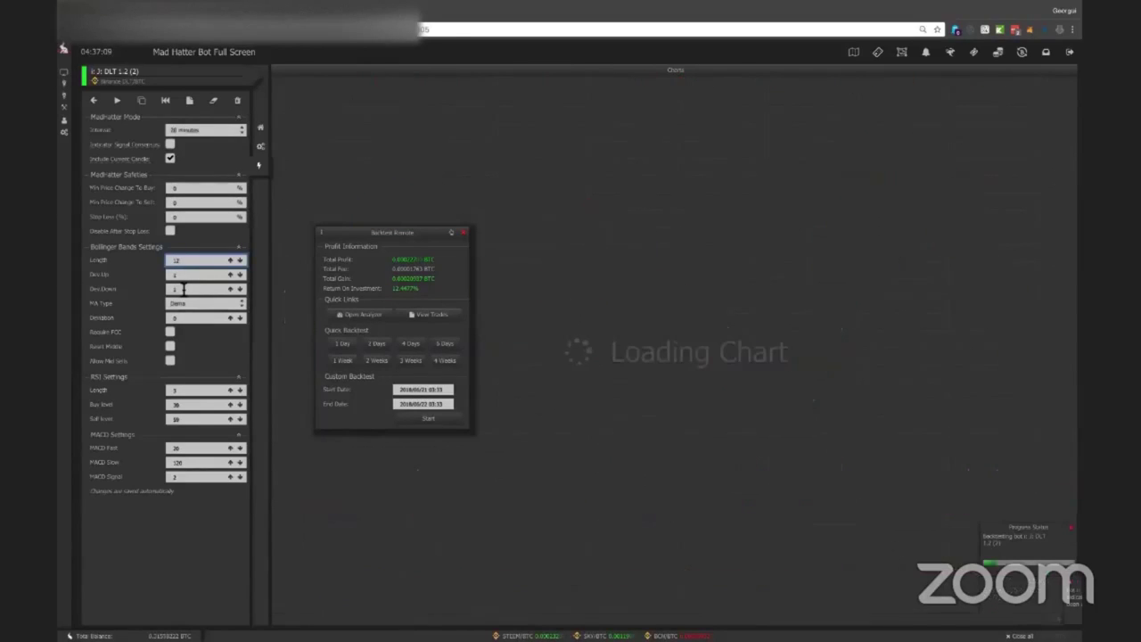
click(347, 343)
click(376, 348)
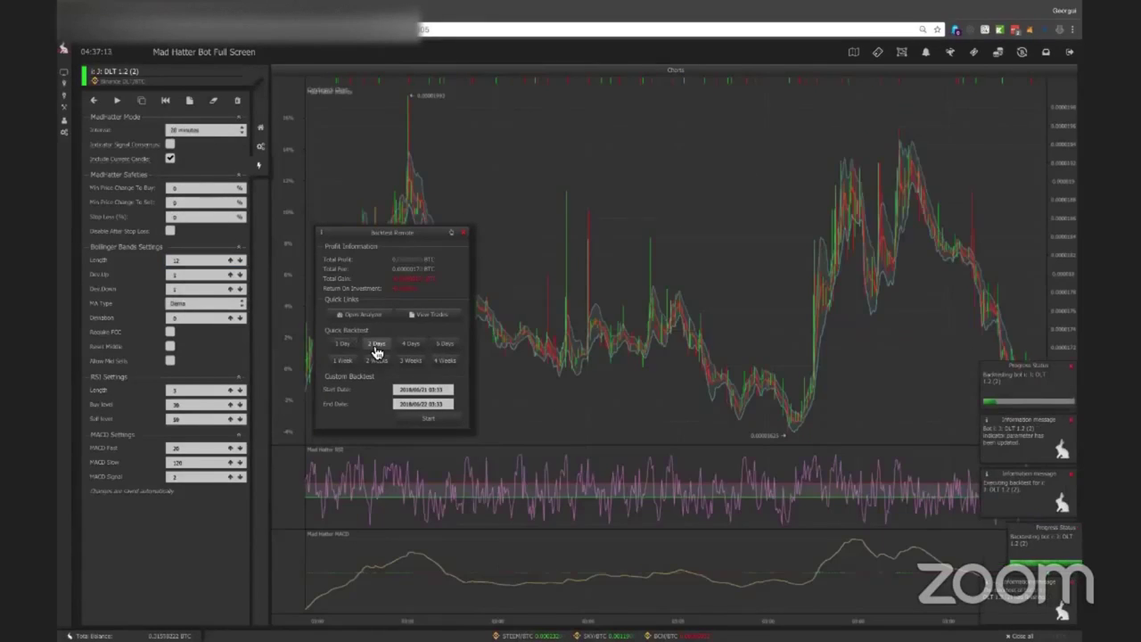
Try a Bollinger Bands length of 13 and run the longest day-based quick backtest.
click(195, 271)
click(193, 263)
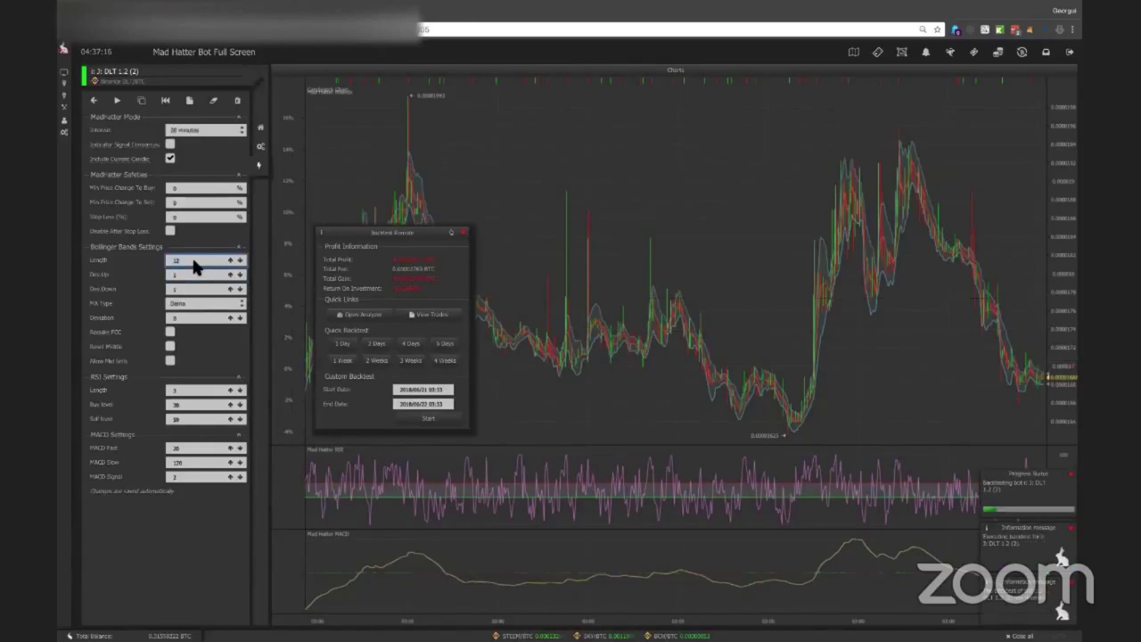
click(444, 343)
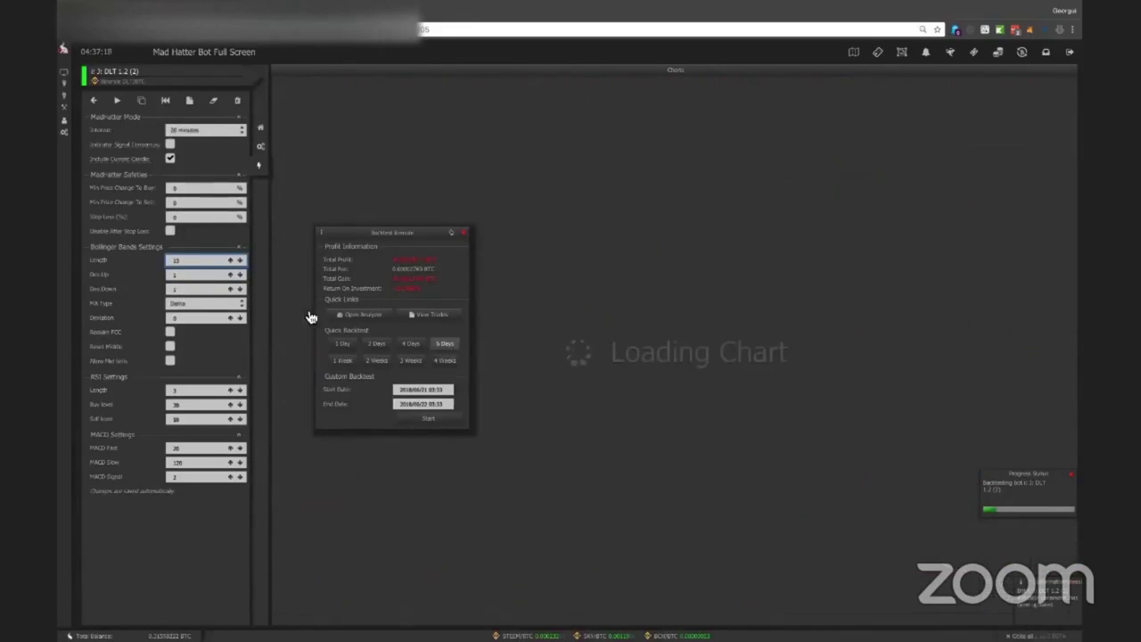
Raise the Bollinger Bands length to 16, trying 14 and 15 on the way.
click(230, 260)
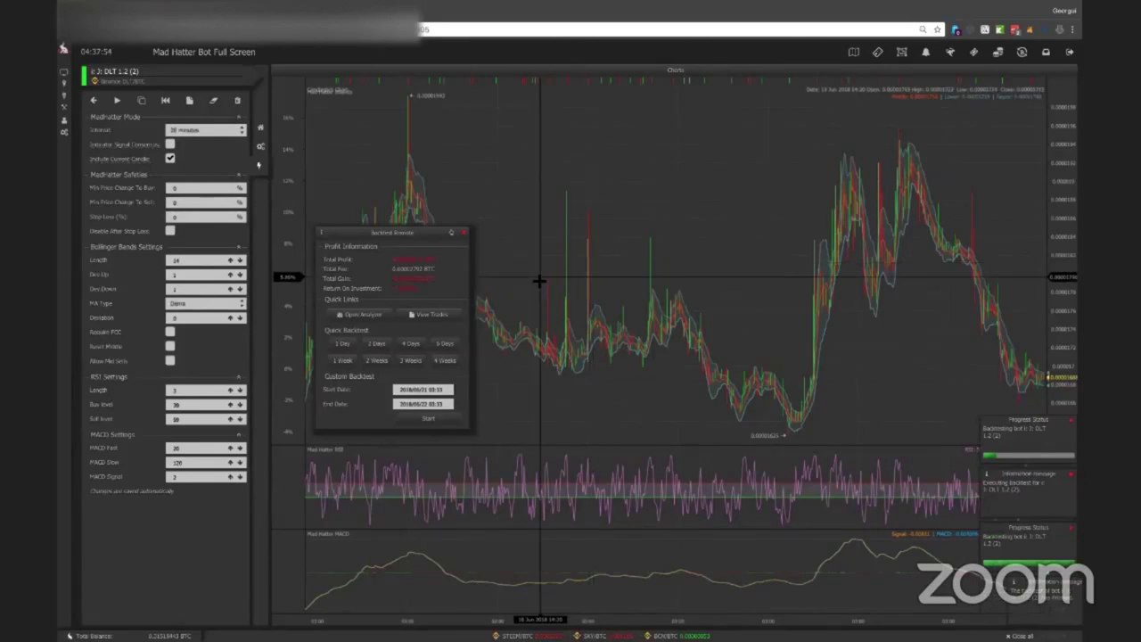
click(186, 259)
key(BackSpace)
text(5)
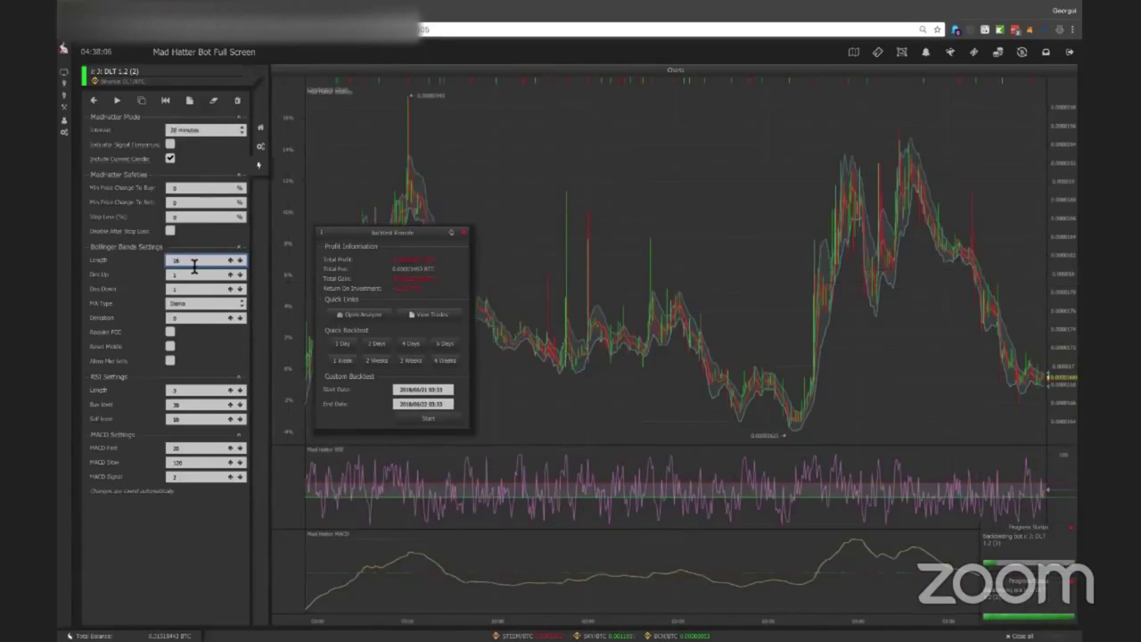
Raise the Bollinger Bands length to 30, trying 17, 18, 20 and 27 on the way.
key(Up)
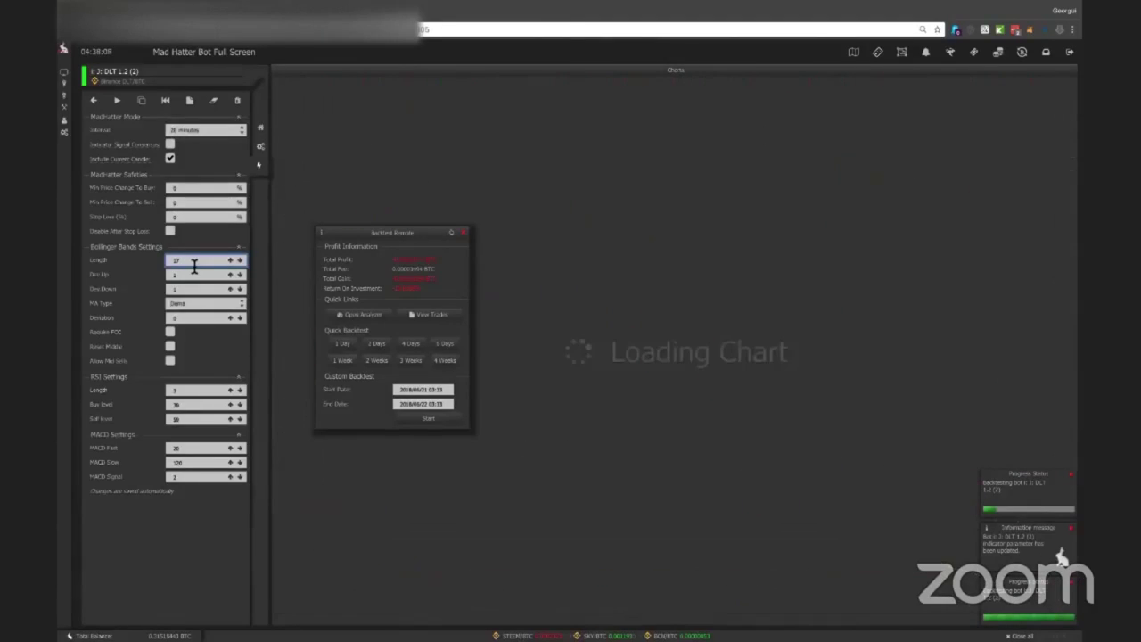
scroll(193, 266, up, 1)
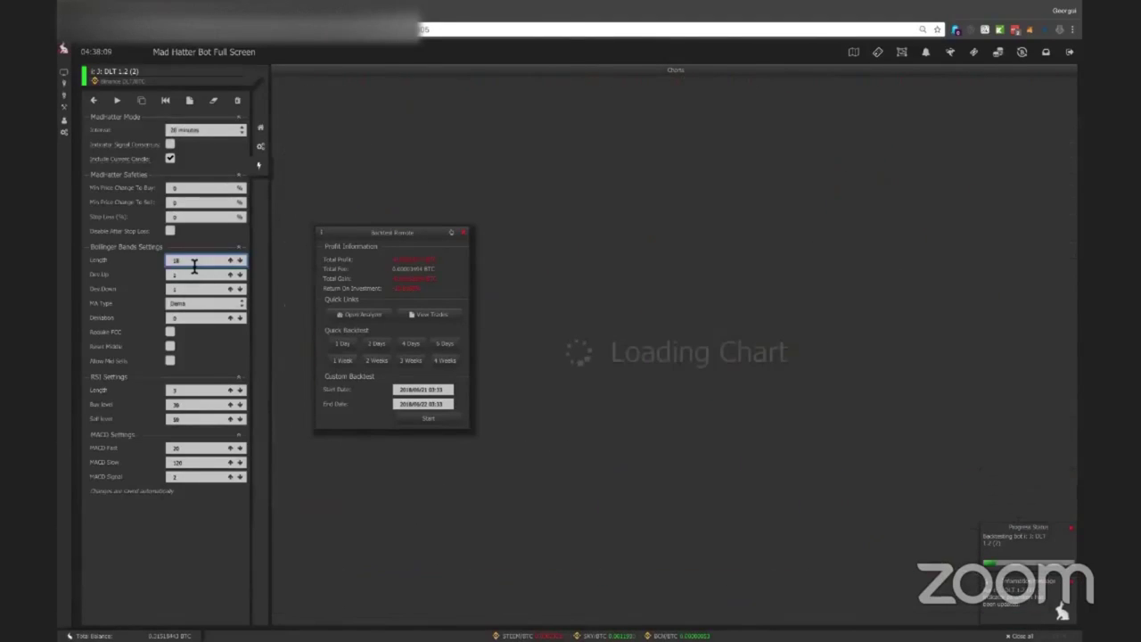
scroll(193, 266, up, 1)
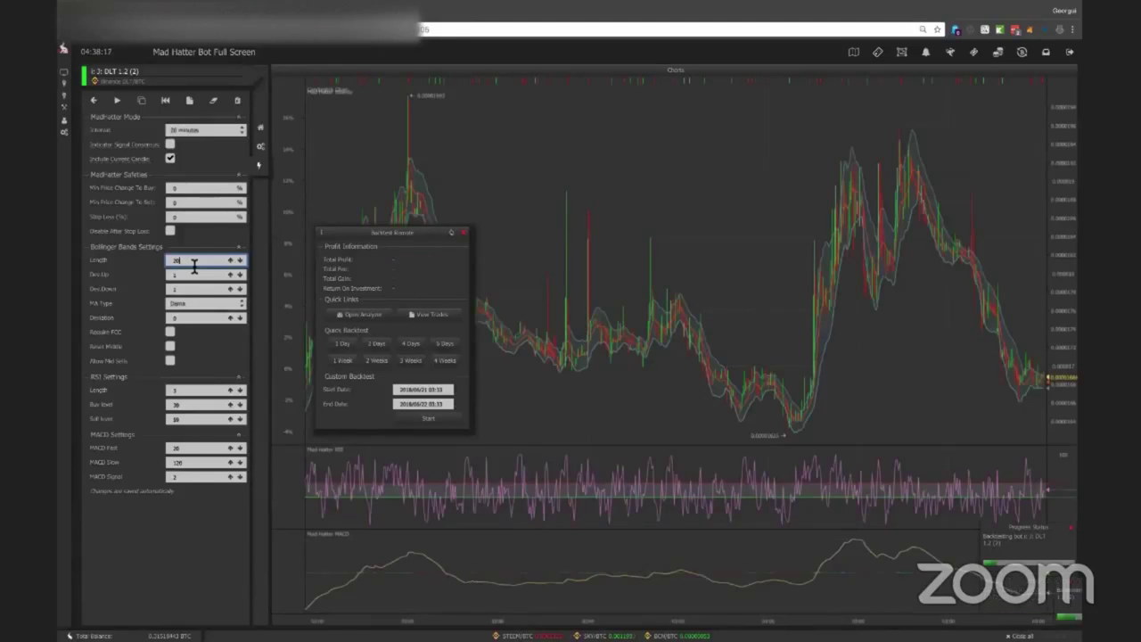
key(BackSpace)
text(3)
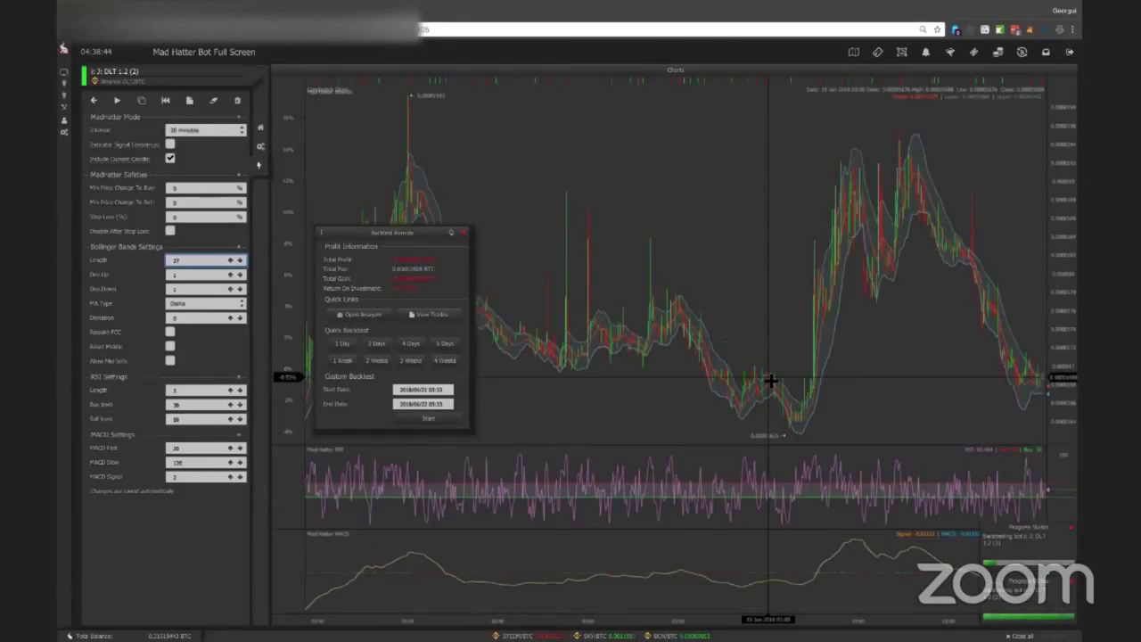
key(Up)
key(Up)
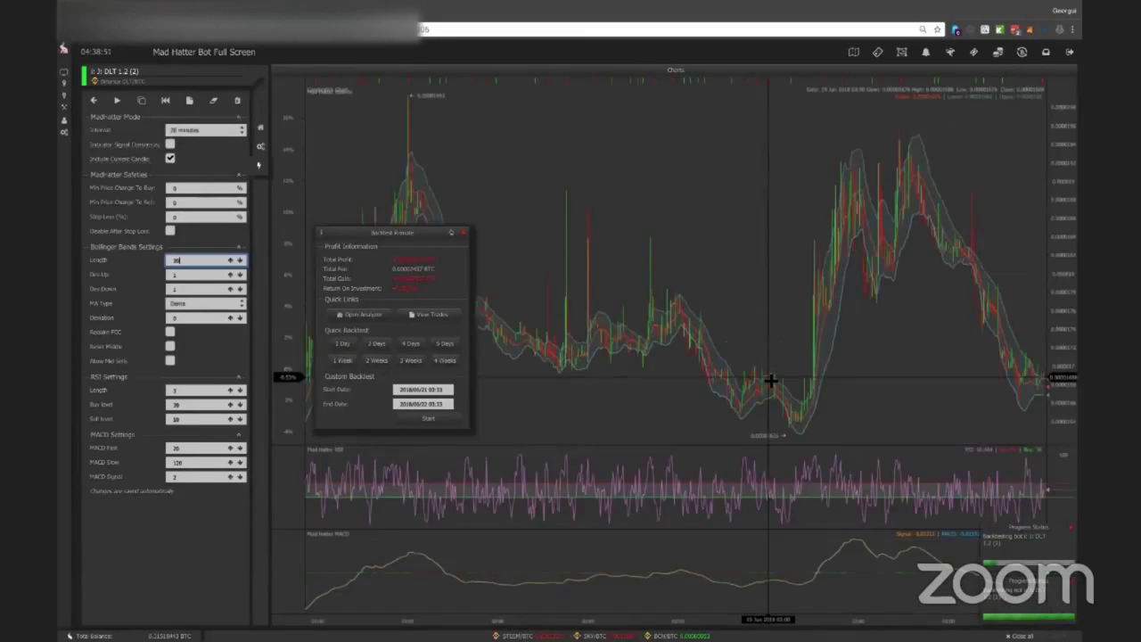
Raise the Bollinger Bands length gradually to 35, trying values such as 32 and 34 on the way.
key(Up)
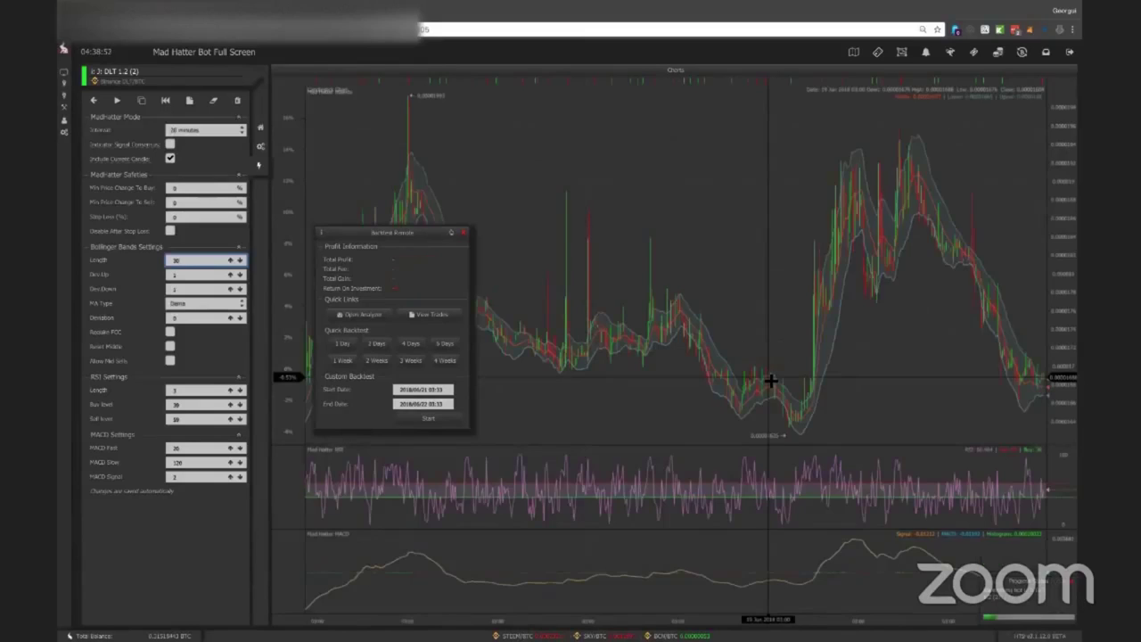
key(Up)
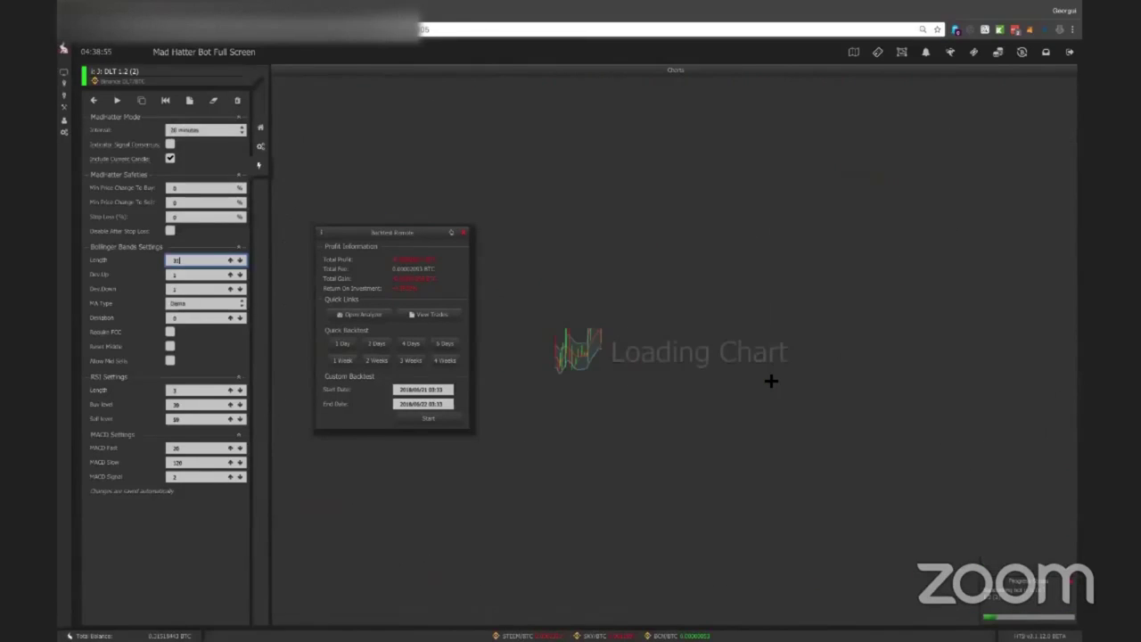
key(Up)
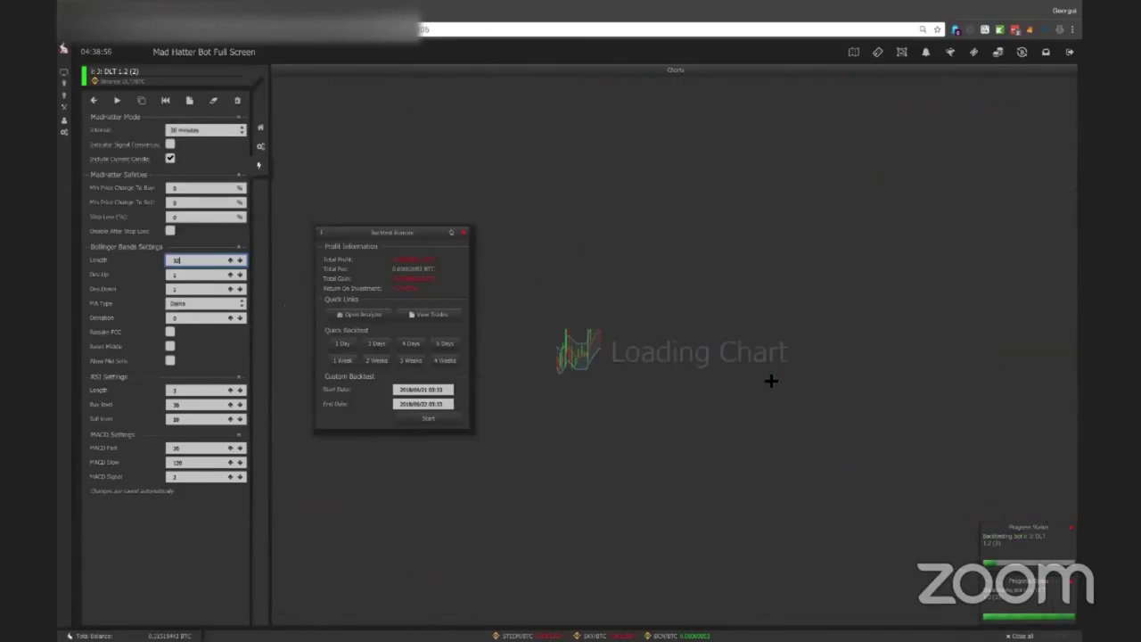
key(Up)
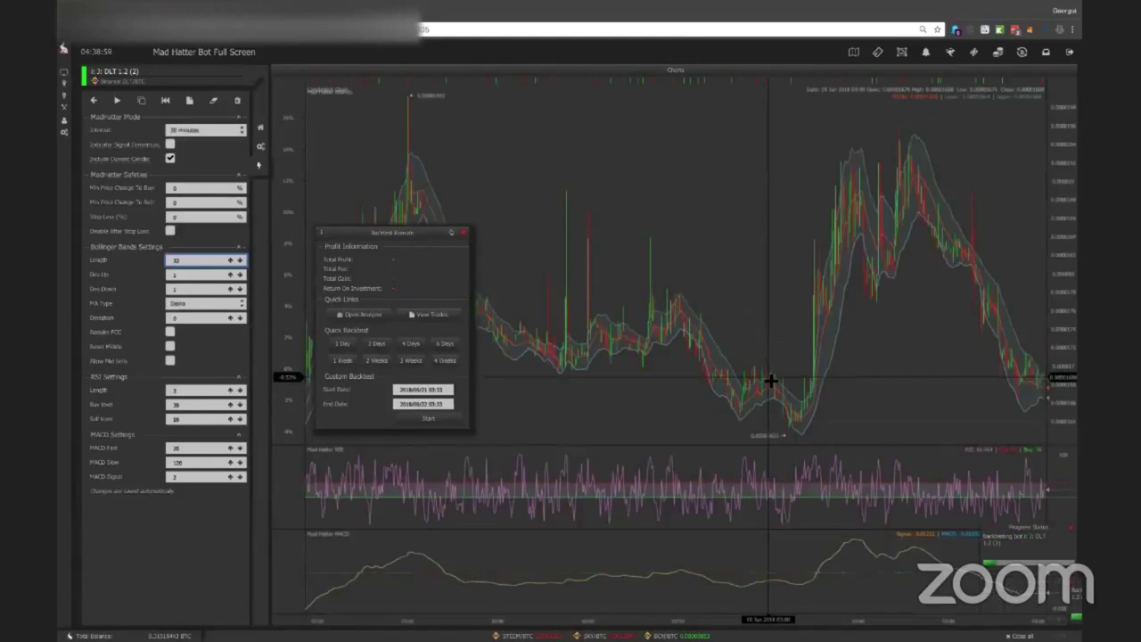
key(Up)
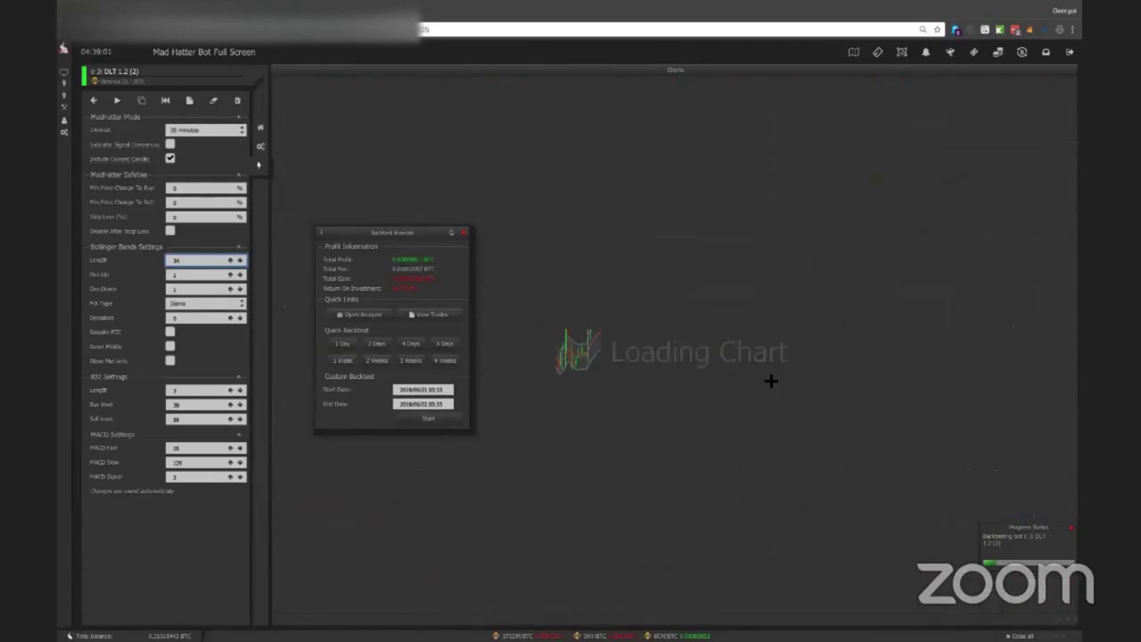
key(Up)
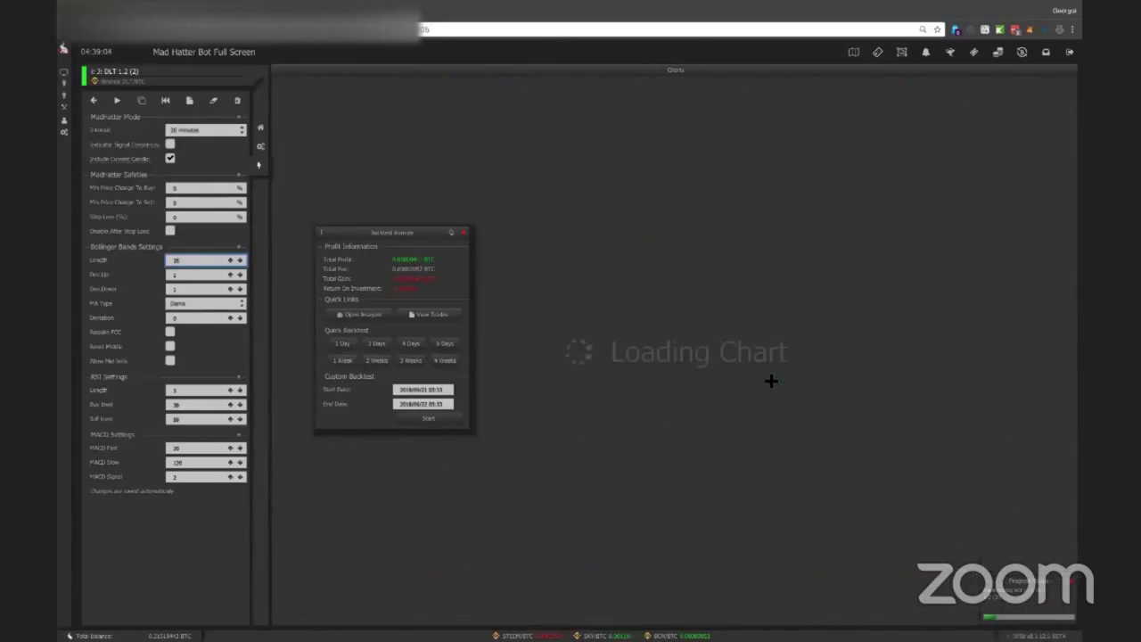
Continue raising the Bollinger Bands length to 40, trying 38 on the way.
key(Up)
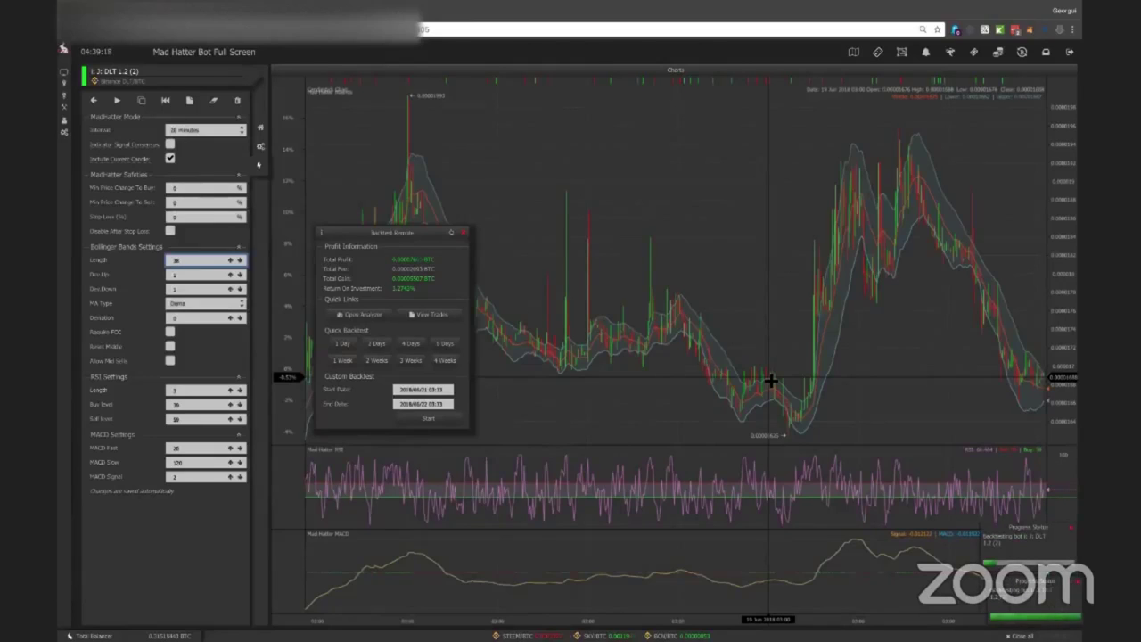
key(Up)
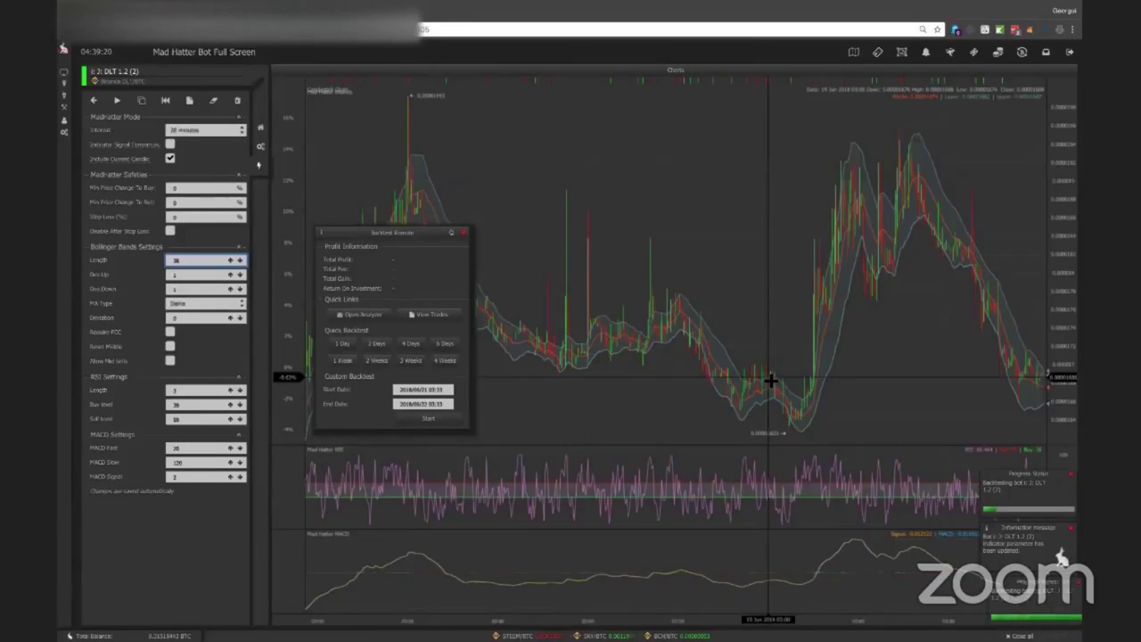
key(Up)
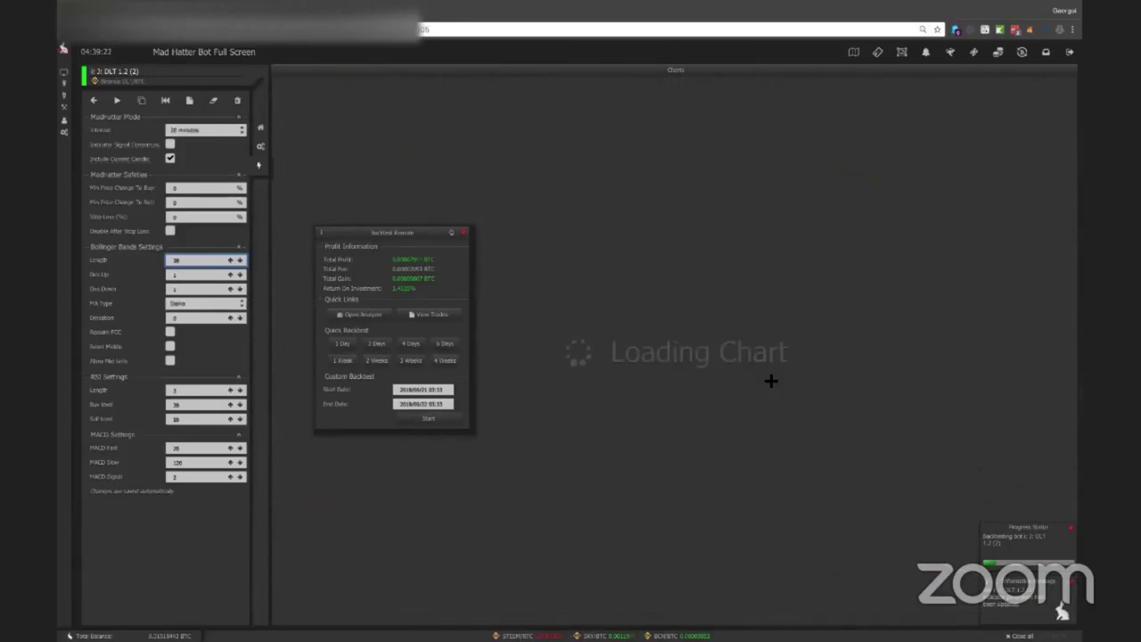
key(Up)
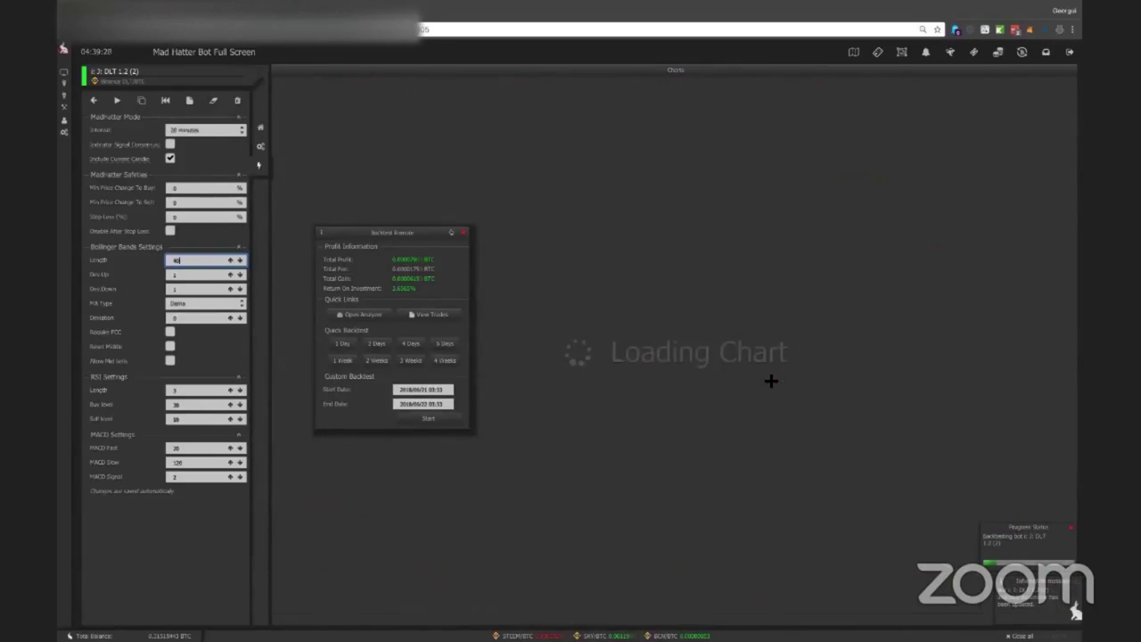
Raise the Bollinger Bands length to 46, trying 41, 42 and 43 on the way.
key(Up)
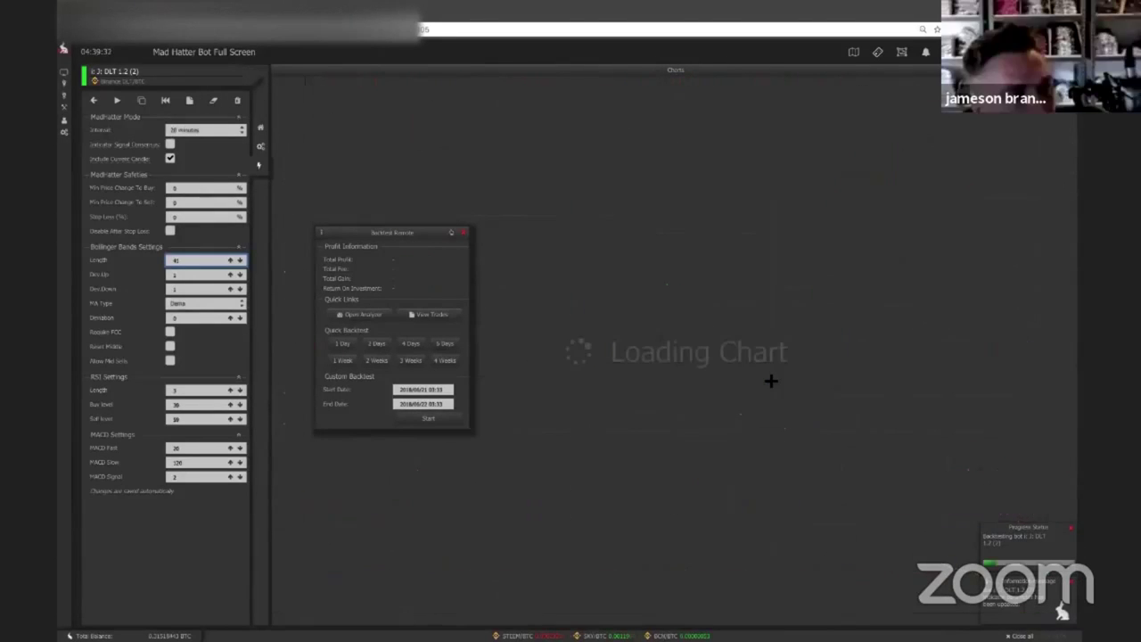
key(Up)
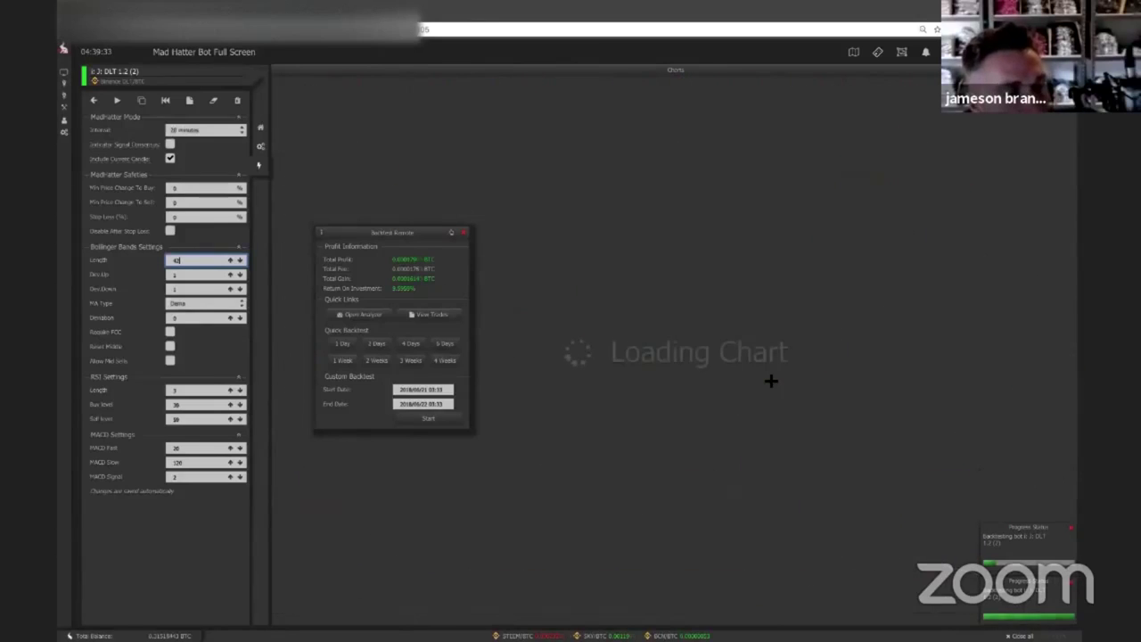
key(Up)
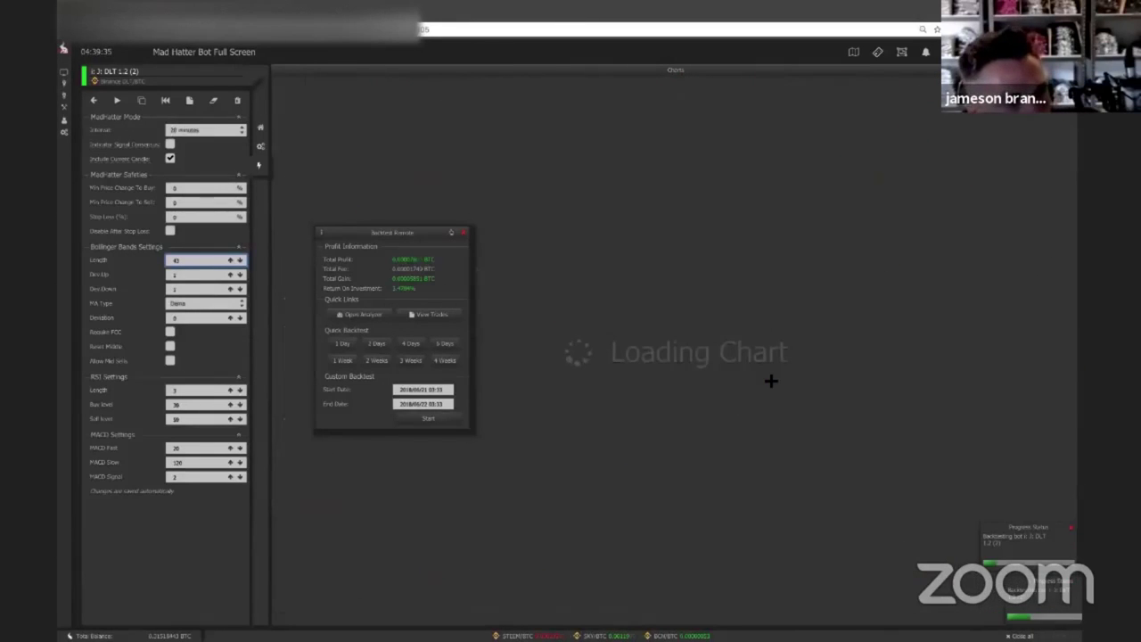
key(Up)
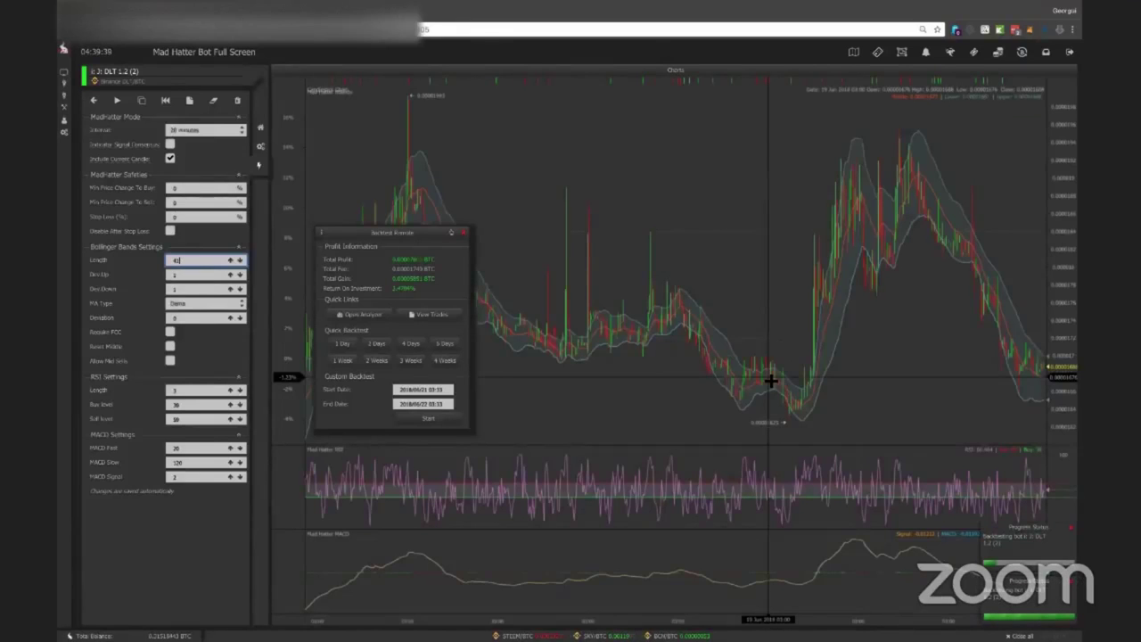
key(Up)
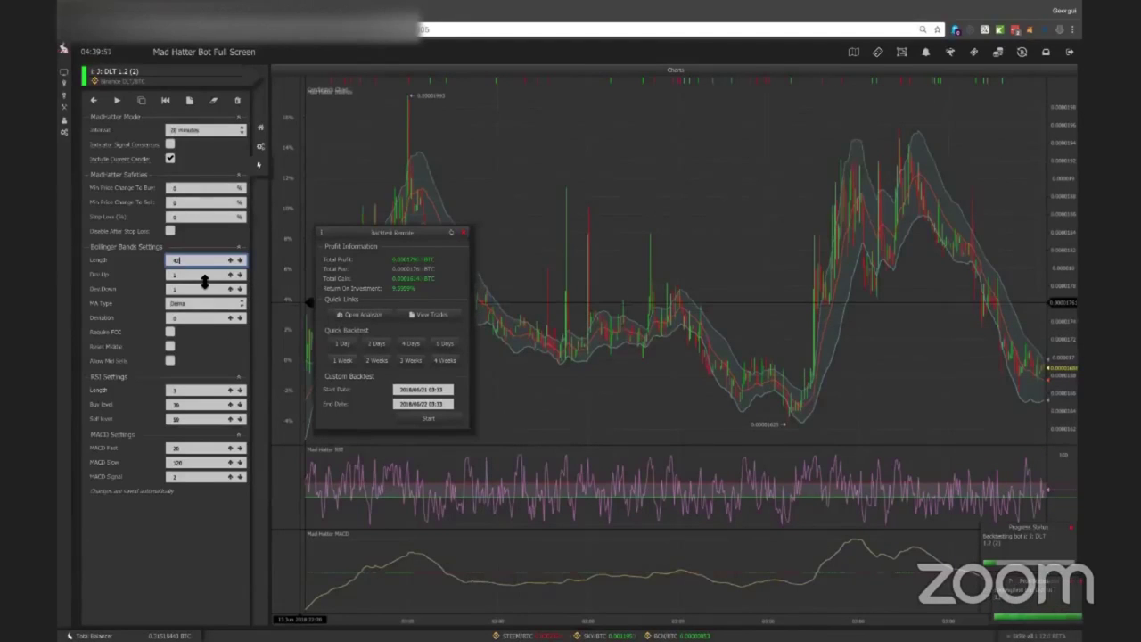
key(Up)
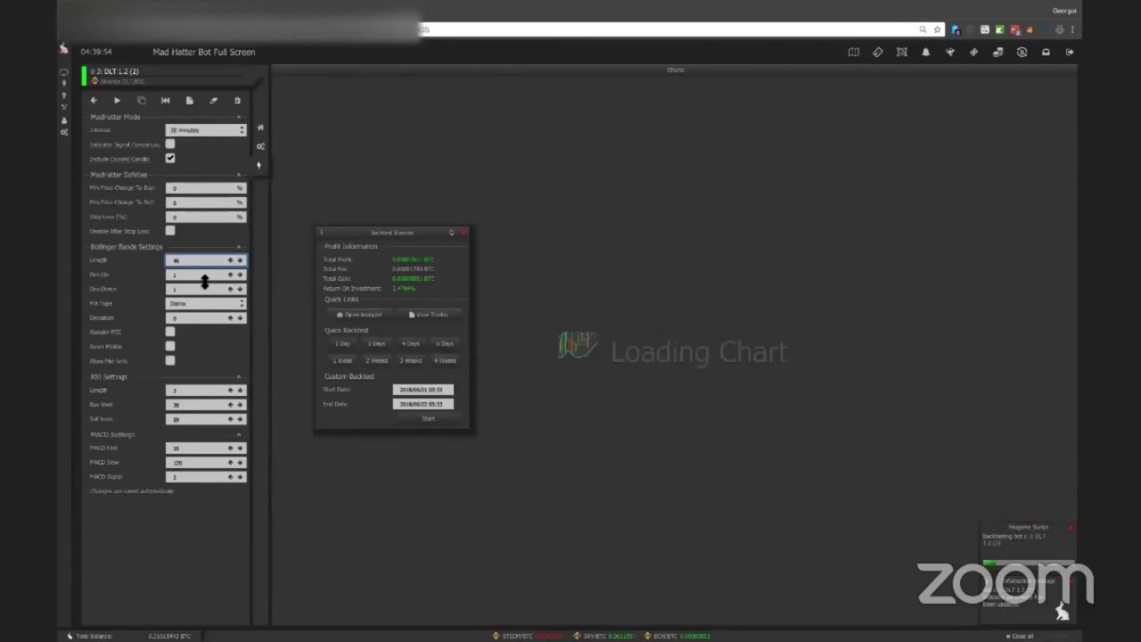
Raise the Bollinger Bands length to 55, trying 54 just before it.
key(Up)
key(Up)
key(Up)
key(Up)
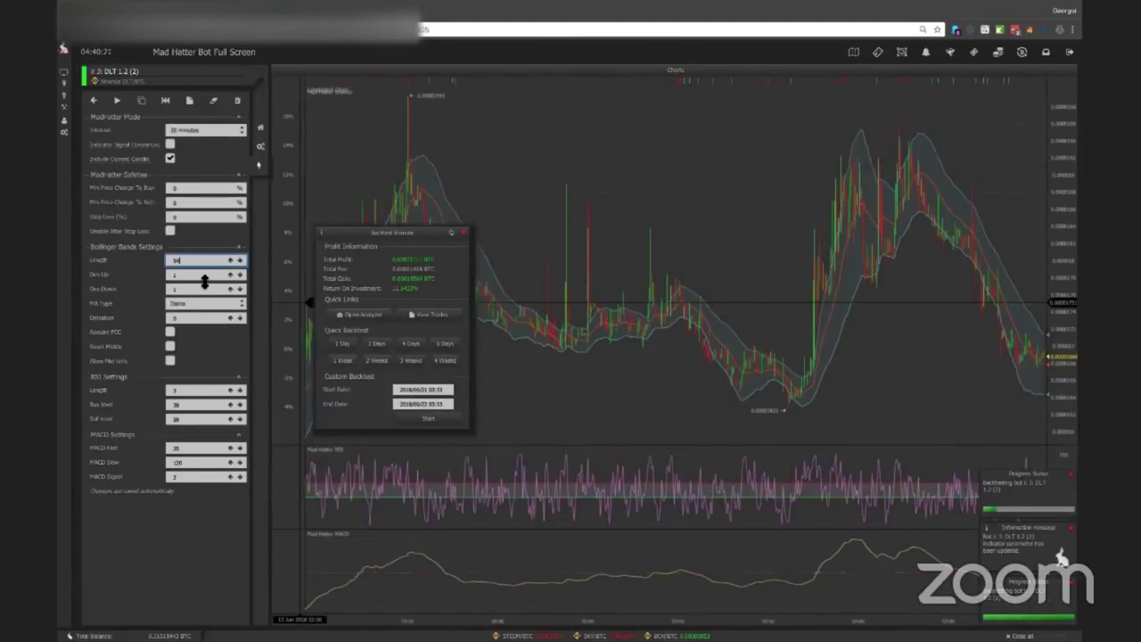
key(Up)
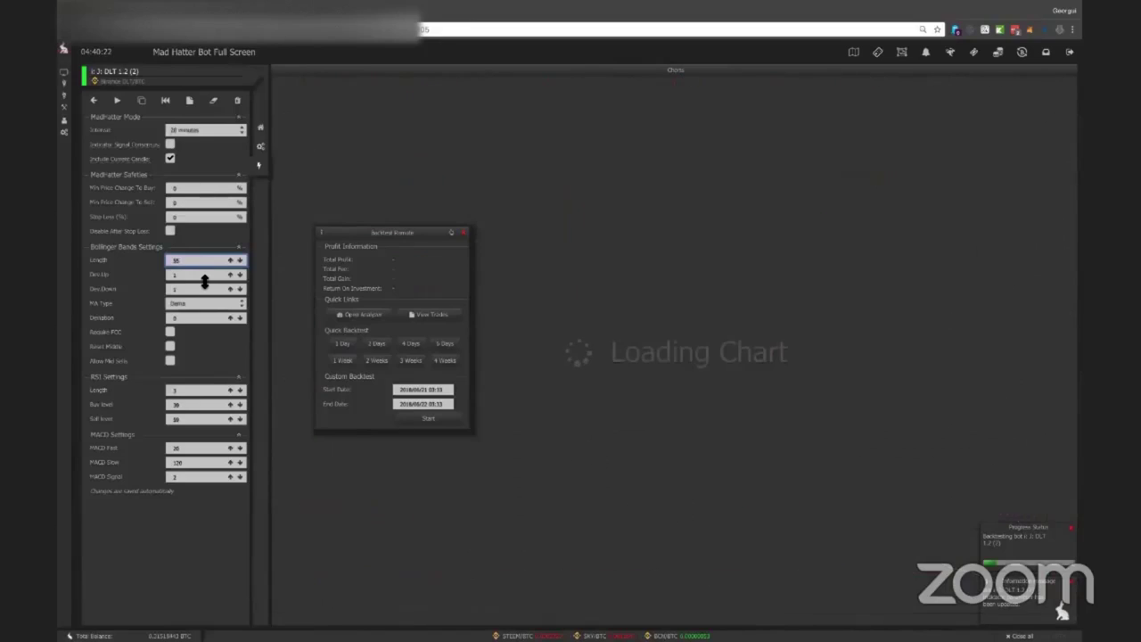
Increase the Bollinger Bands length to 60, trying 58 on the way.
key(Up)
key(Up)
key(Up)
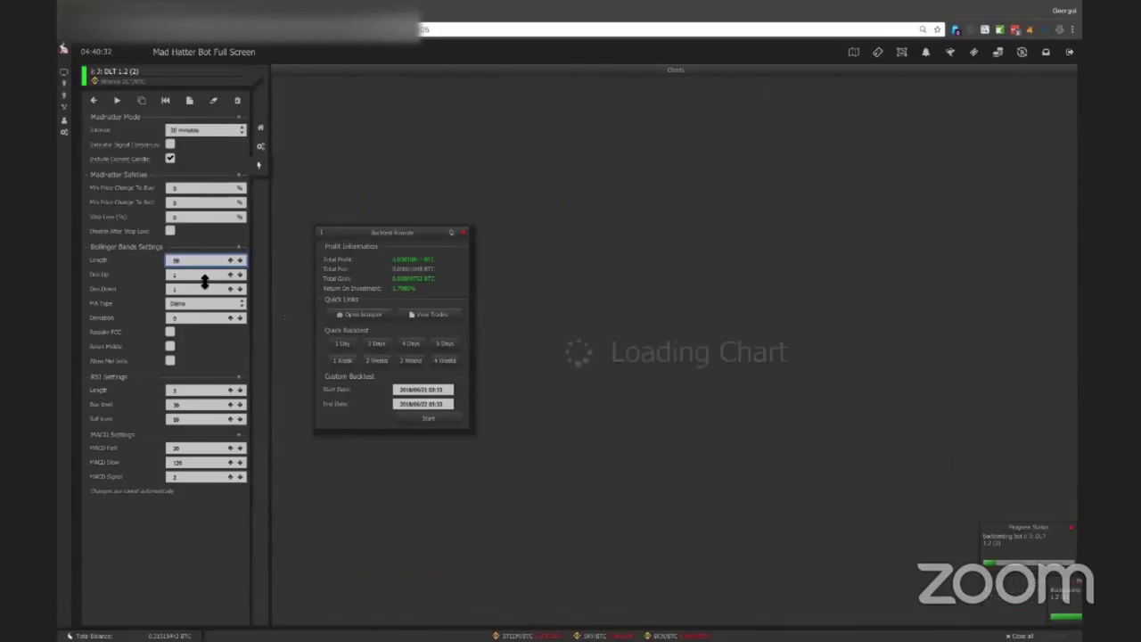
key(Up)
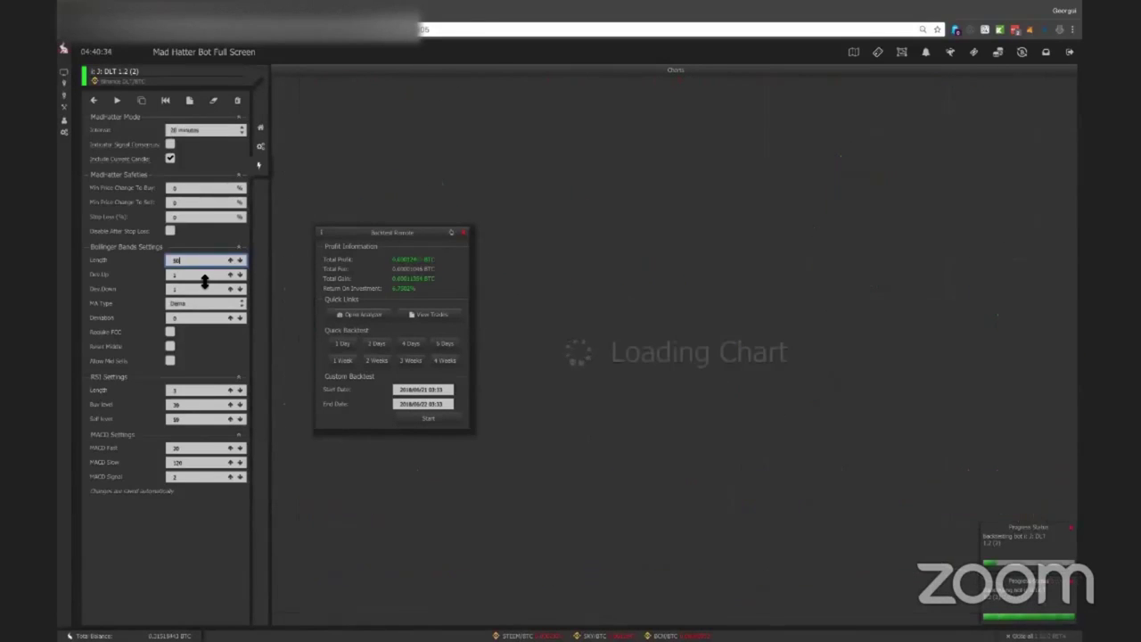
Increase the Bollinger Bands length to 66, trying 61, 63 and 65 on the way.
key(Up)
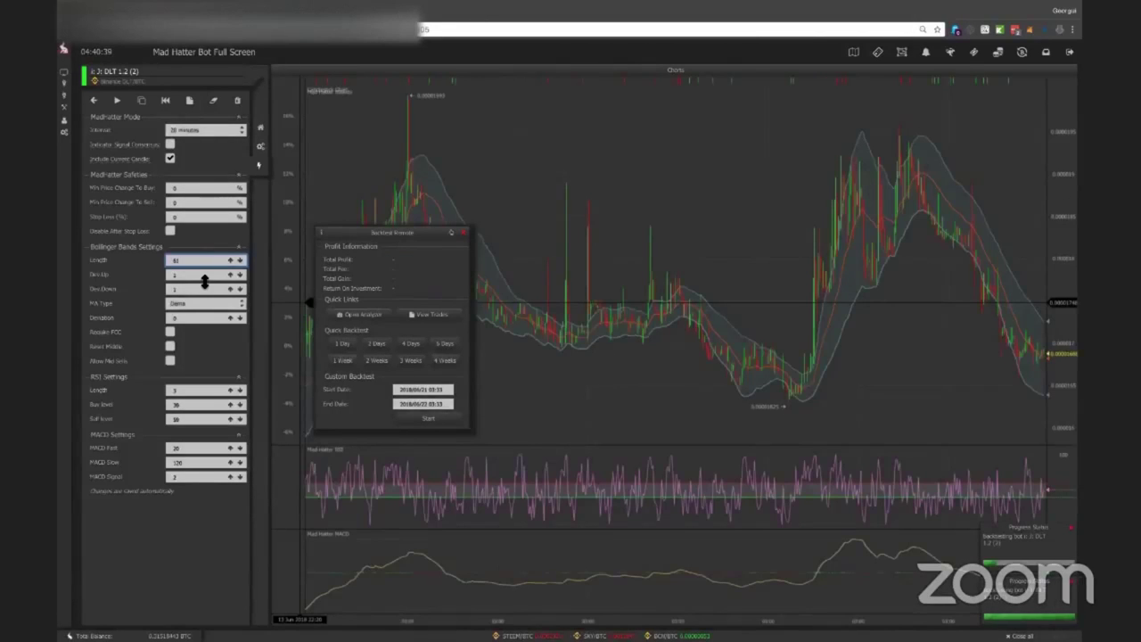
key(Up)
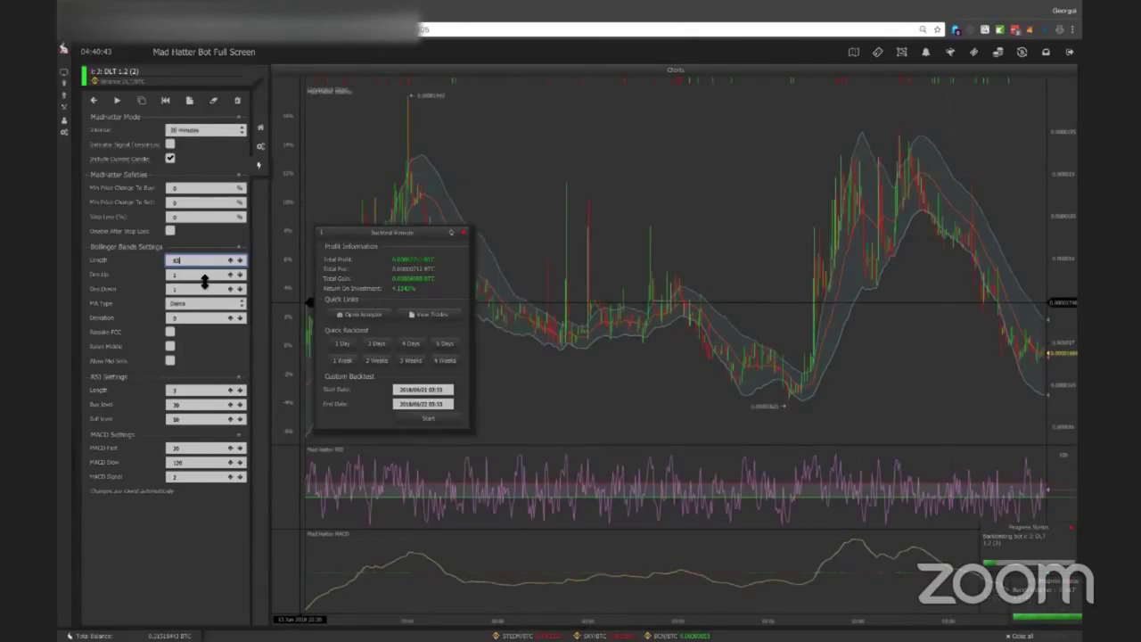
key(Up)
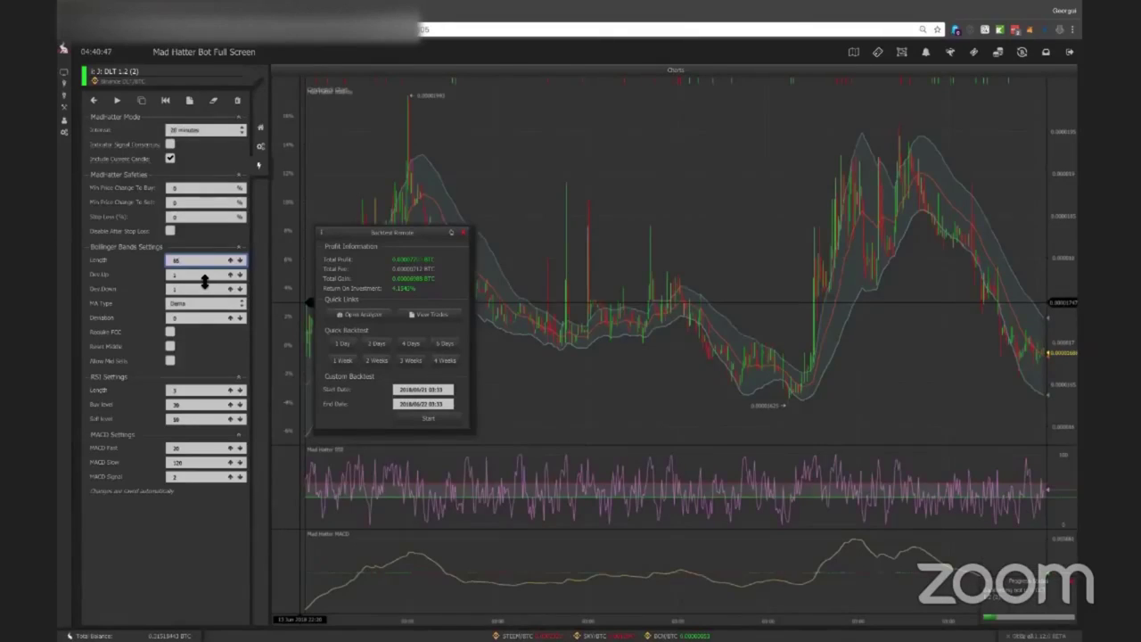
key(Up)
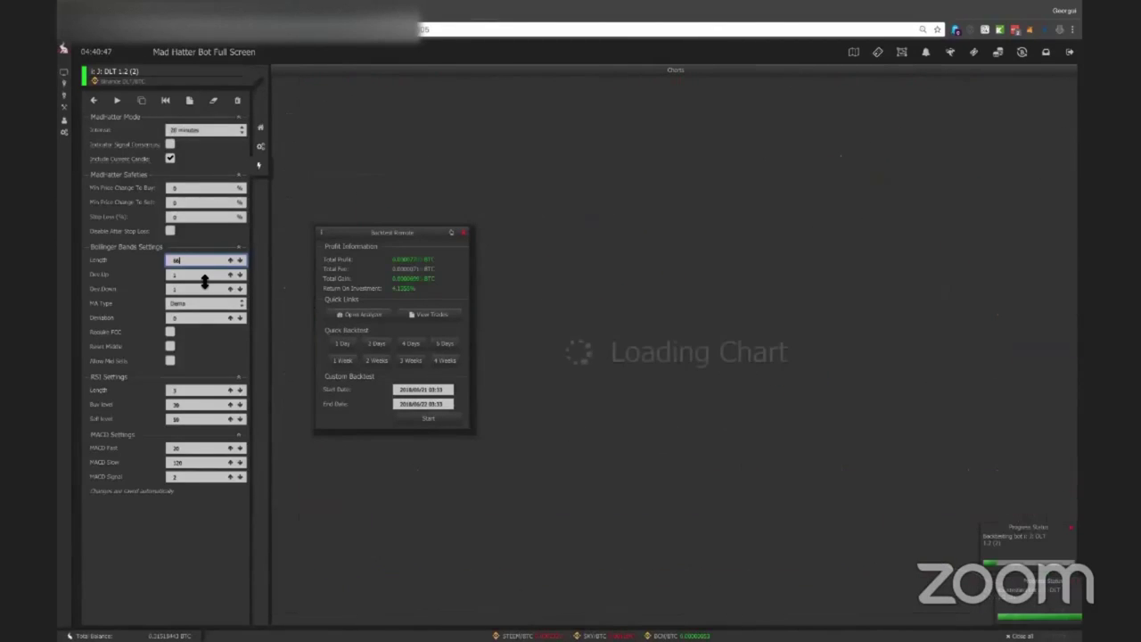
Raise the Bollinger Bands length to 72, trying 68 and 70 on the way.
key(Up)
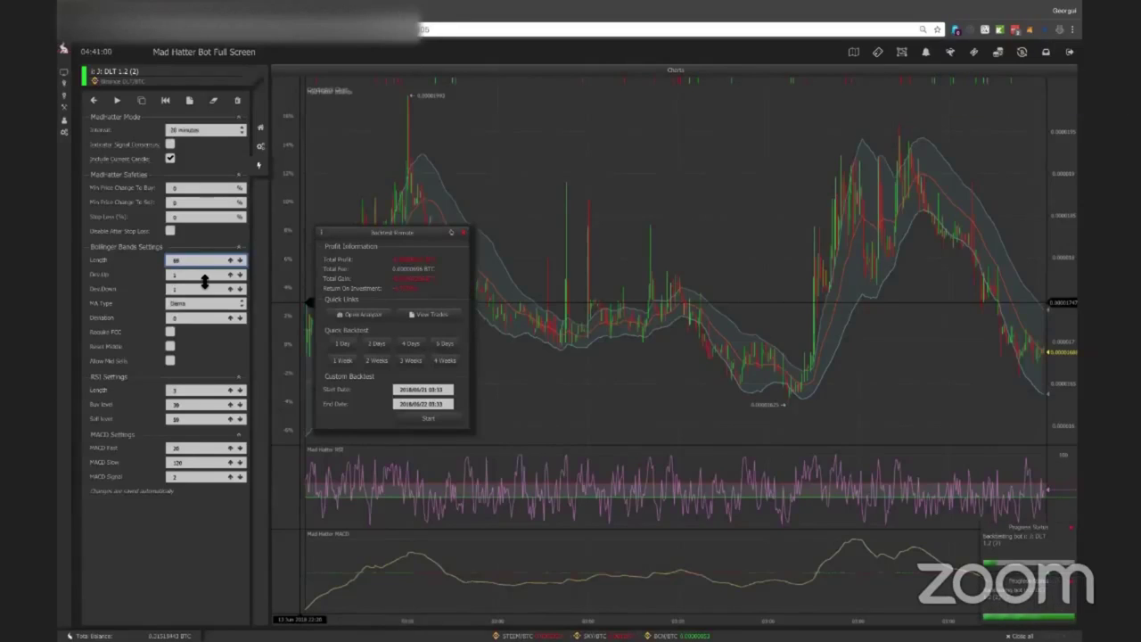
key(Up)
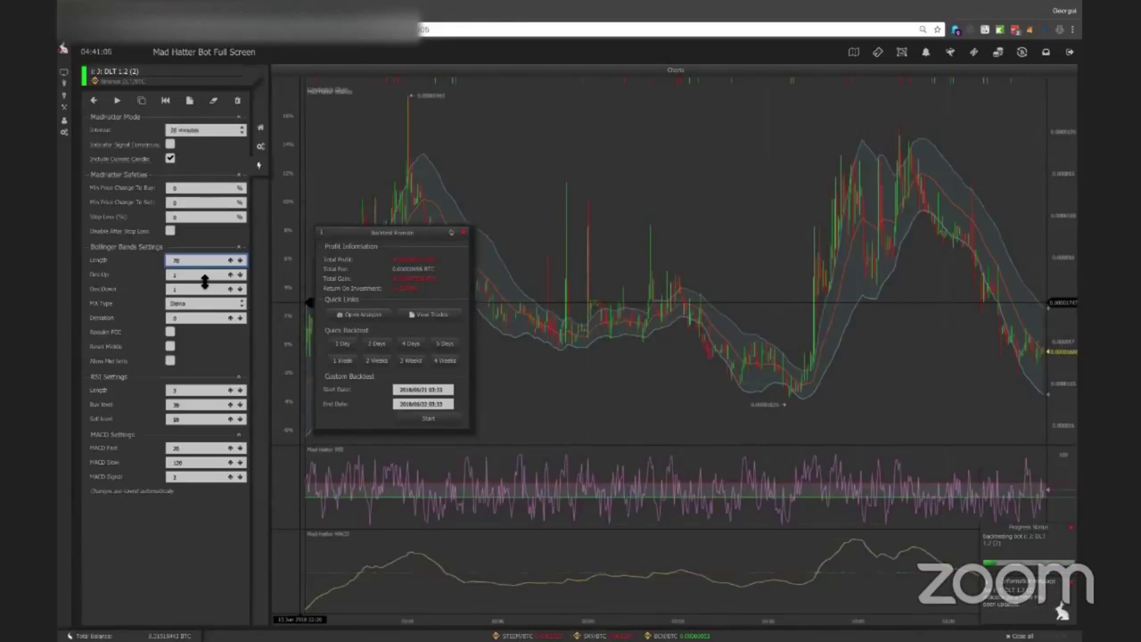
key(Up)
key(Up)
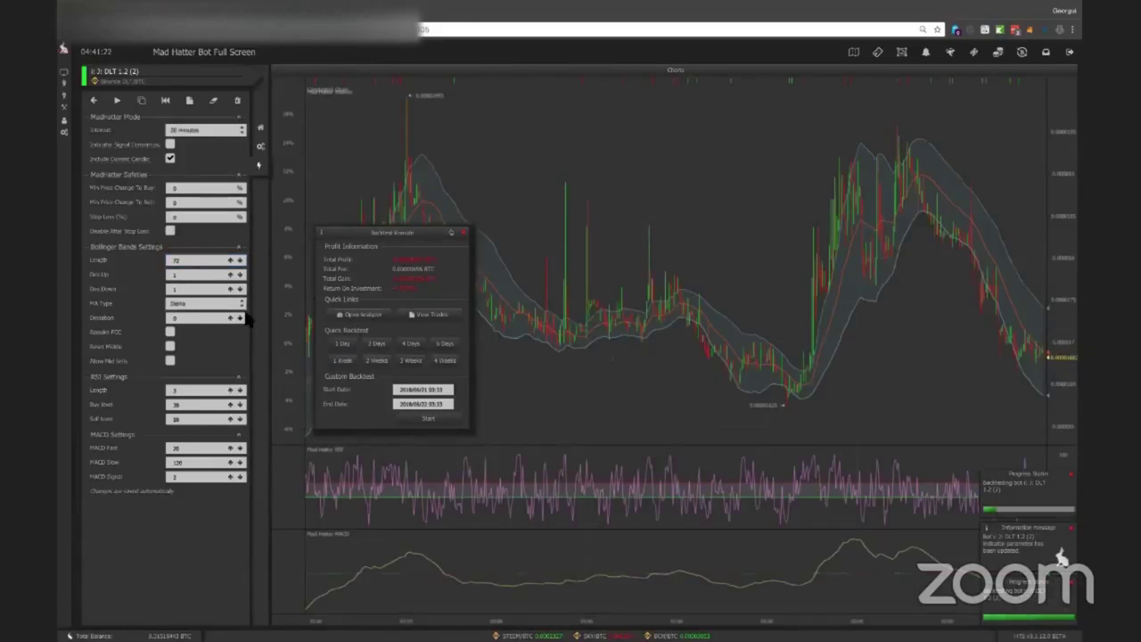
Switch the Bollinger Bands MA type to T3 and replace the length with a much shorter value.
click(203, 303)
click(209, 268)
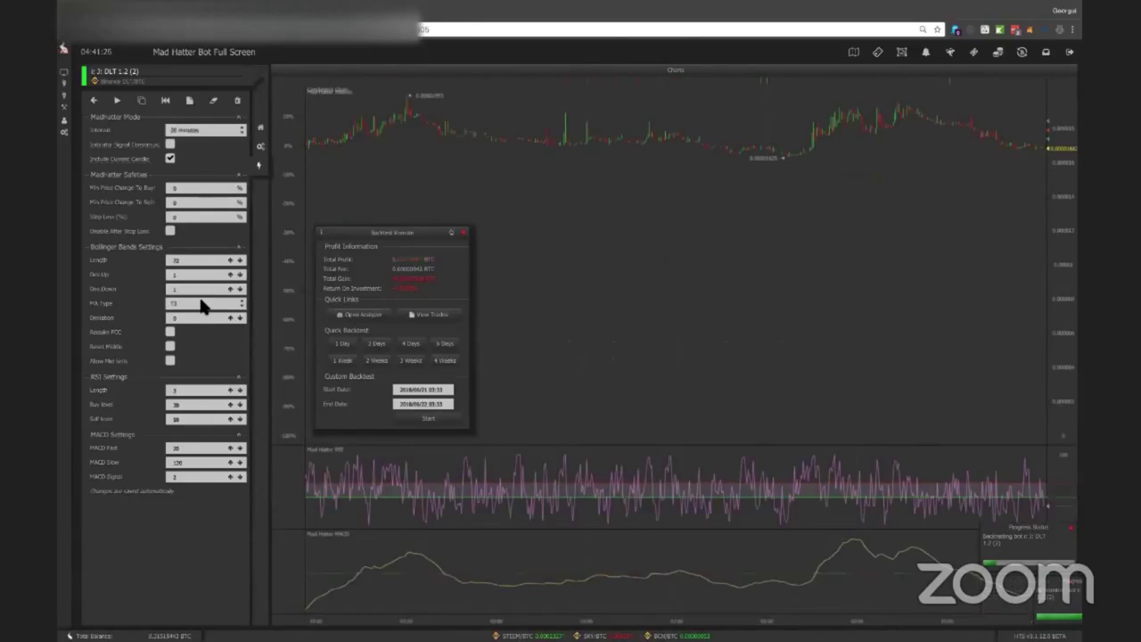
click(221, 256)
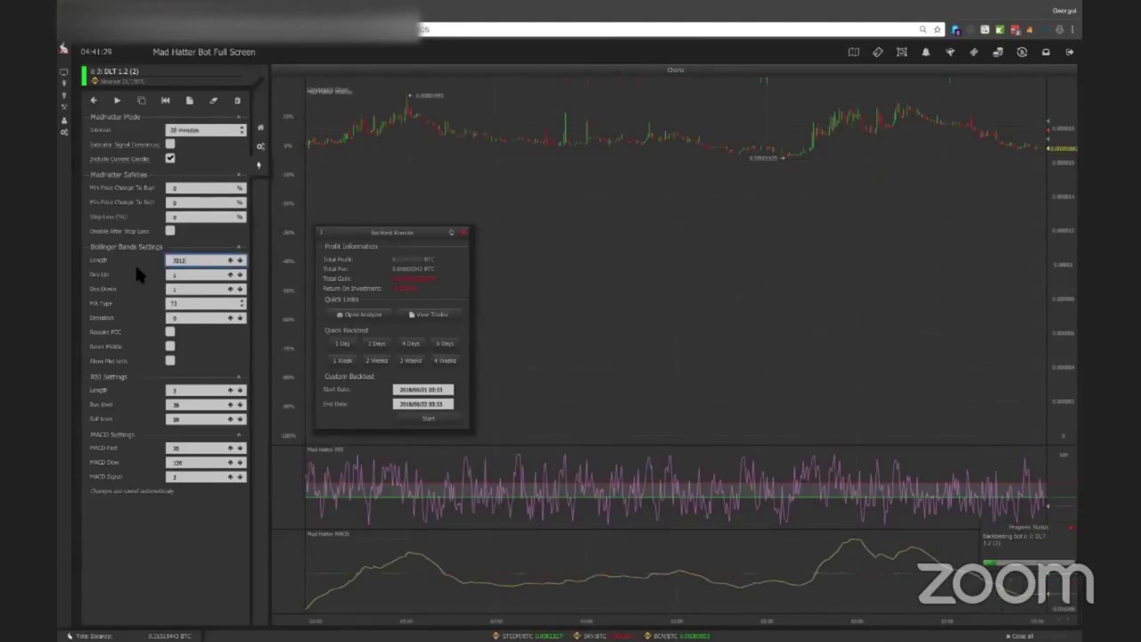
key(BackSpace)
text(0)
Switch the Bollinger Bands MA type to Mama.
click(186, 306)
click(188, 304)
click(203, 266)
click(198, 303)
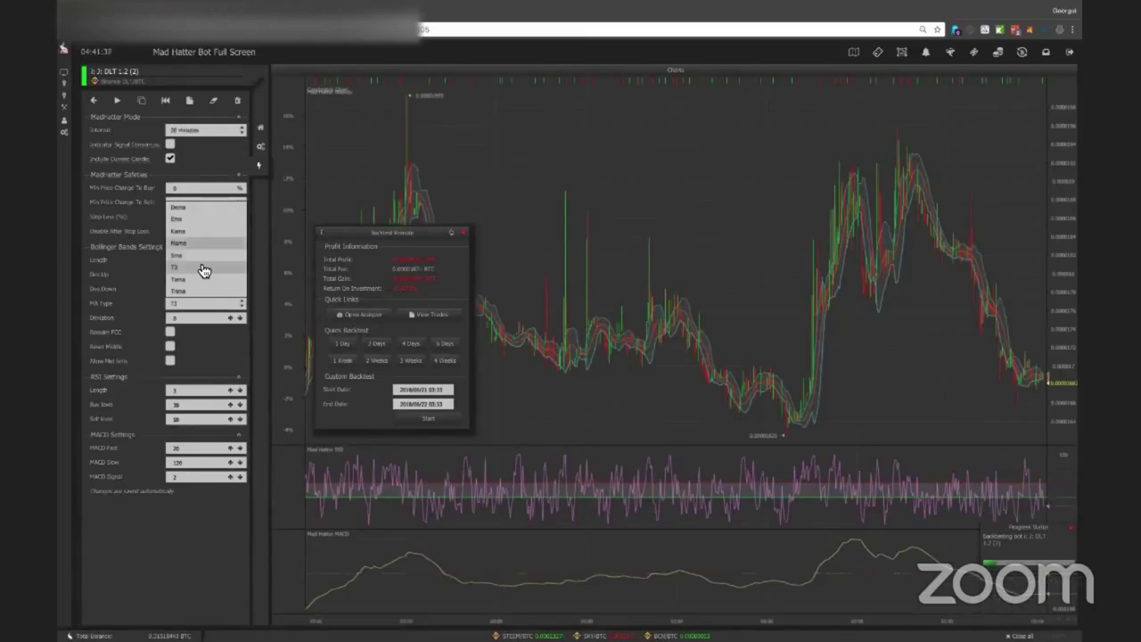
click(192, 244)
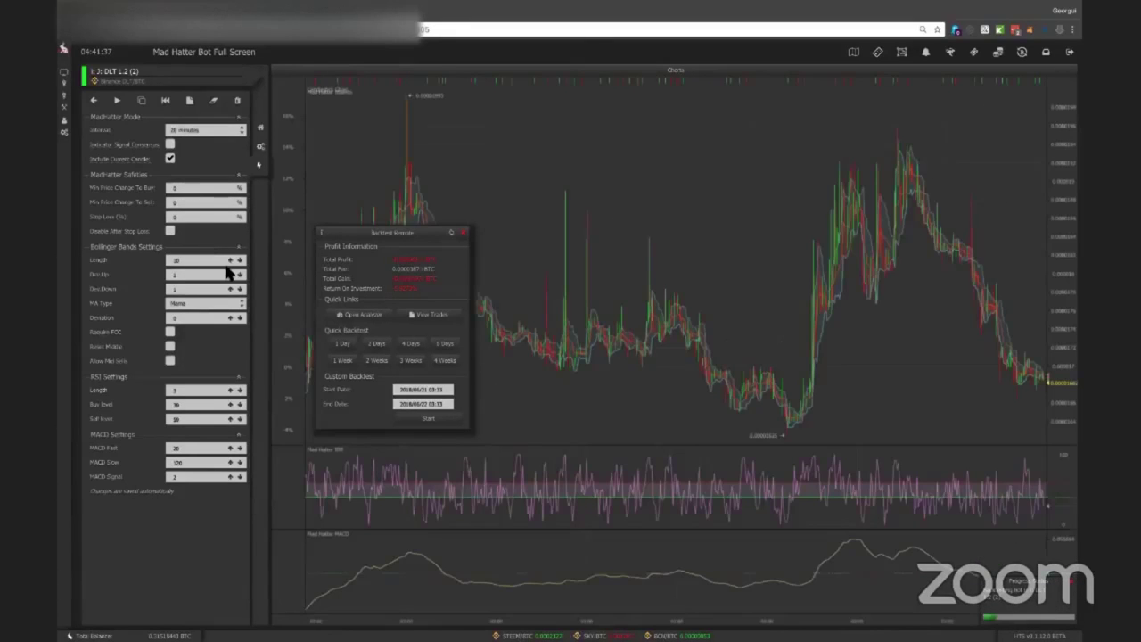
Shorten the Bollinger Bands length to 5 to compare the backtest.
click(170, 264)
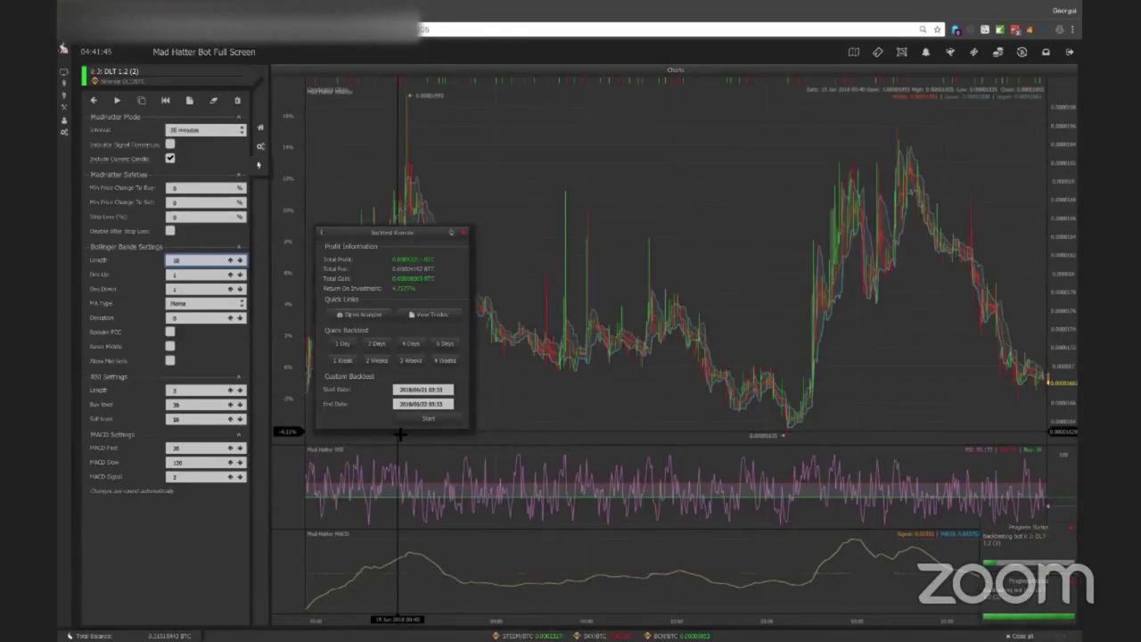
key(BackSpace)
key(BackSpace)
text(4)
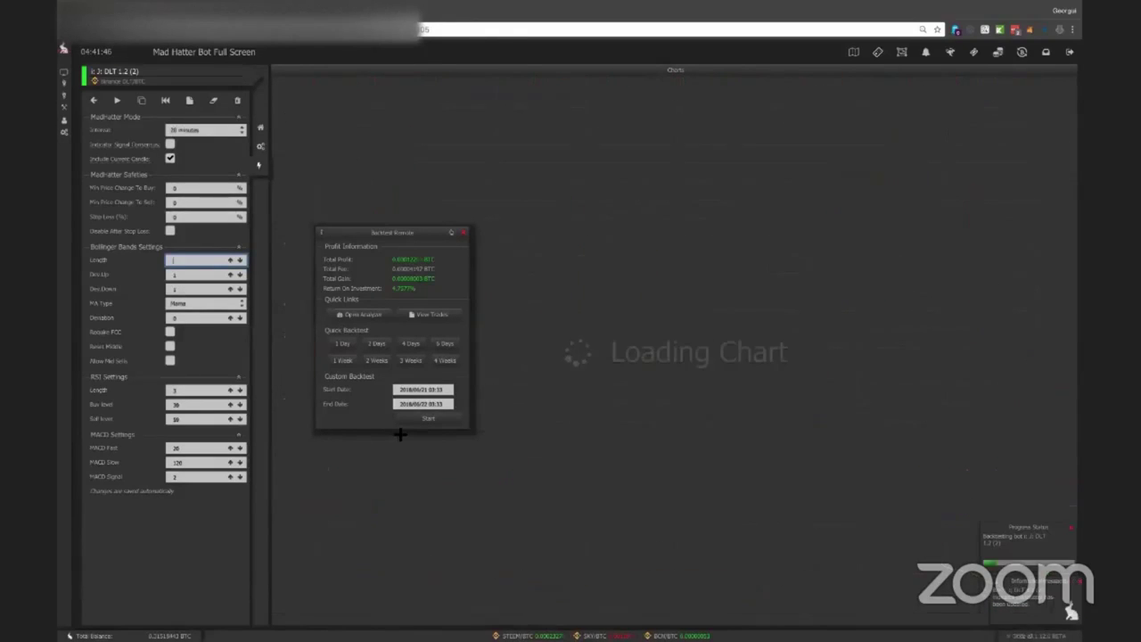
text(5)
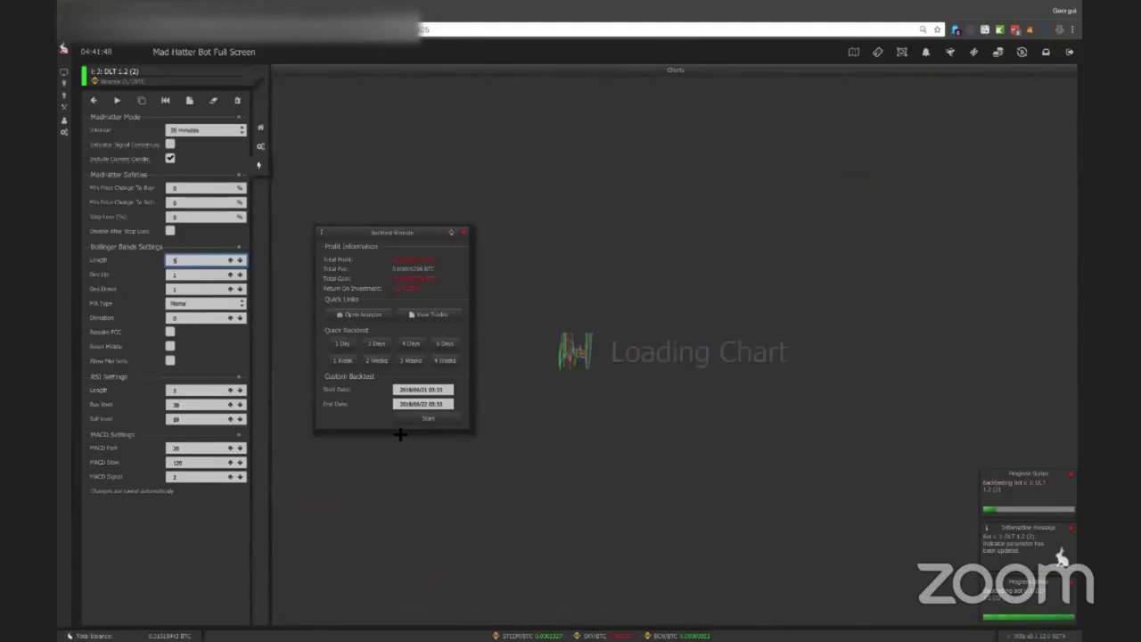
Set both Dev Up and Dev Down of the Bollinger Bands to 2.
key(Tab)
text(2)
key(Tab)
text(2)
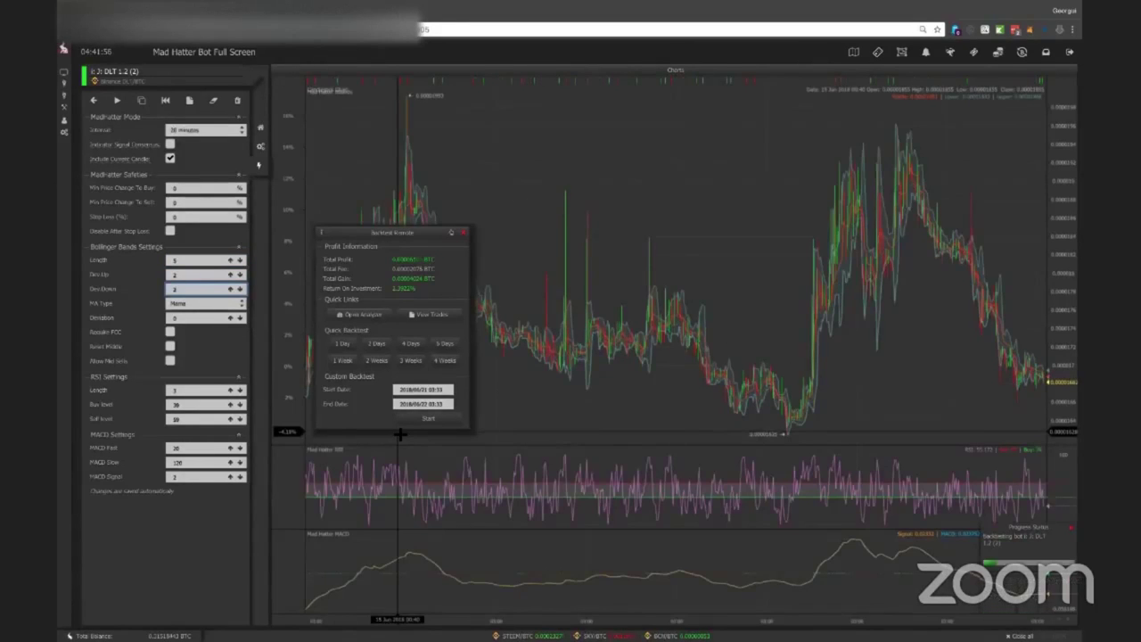
Try a value of 3 for both Dev Up and Dev Down of the Bollinger Bands.
key(shift+Tab)
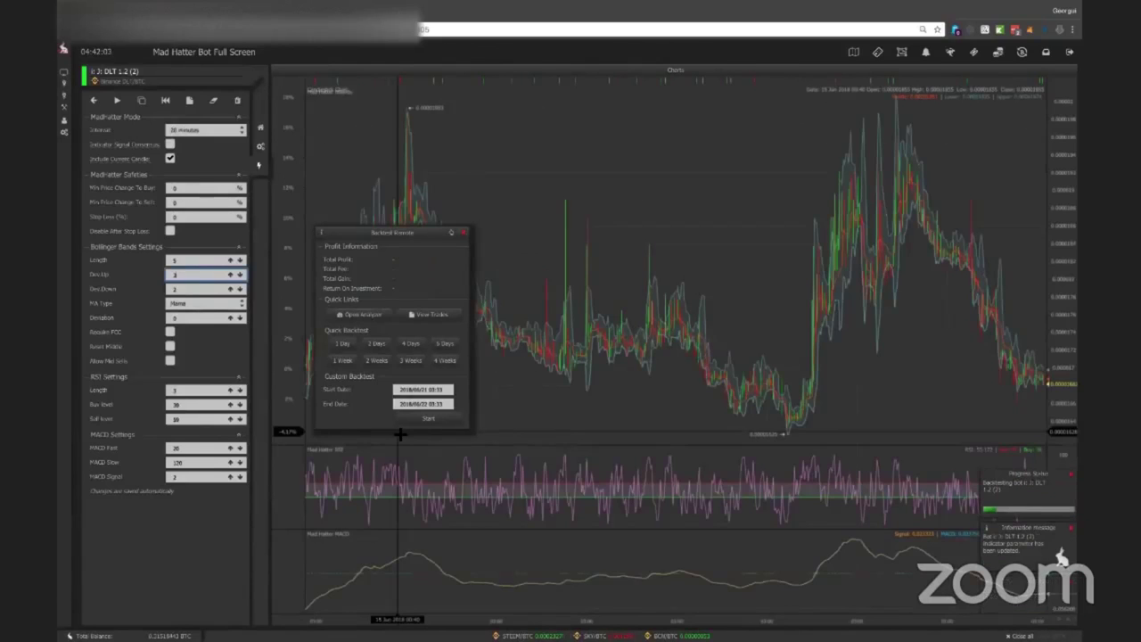
key(Tab)
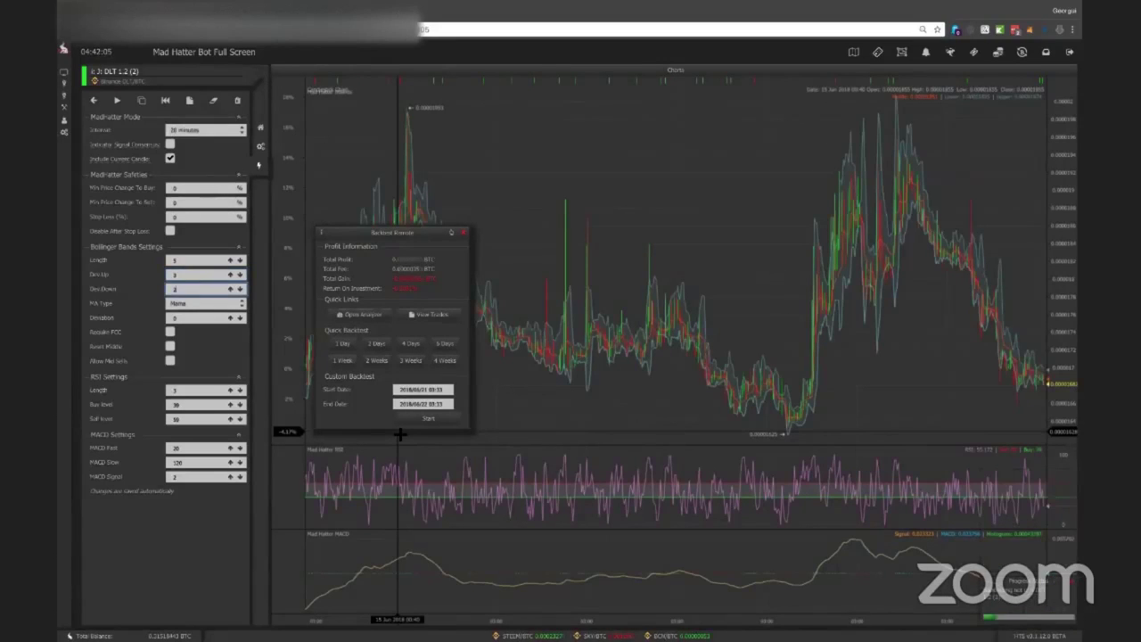
key(BackSpace)
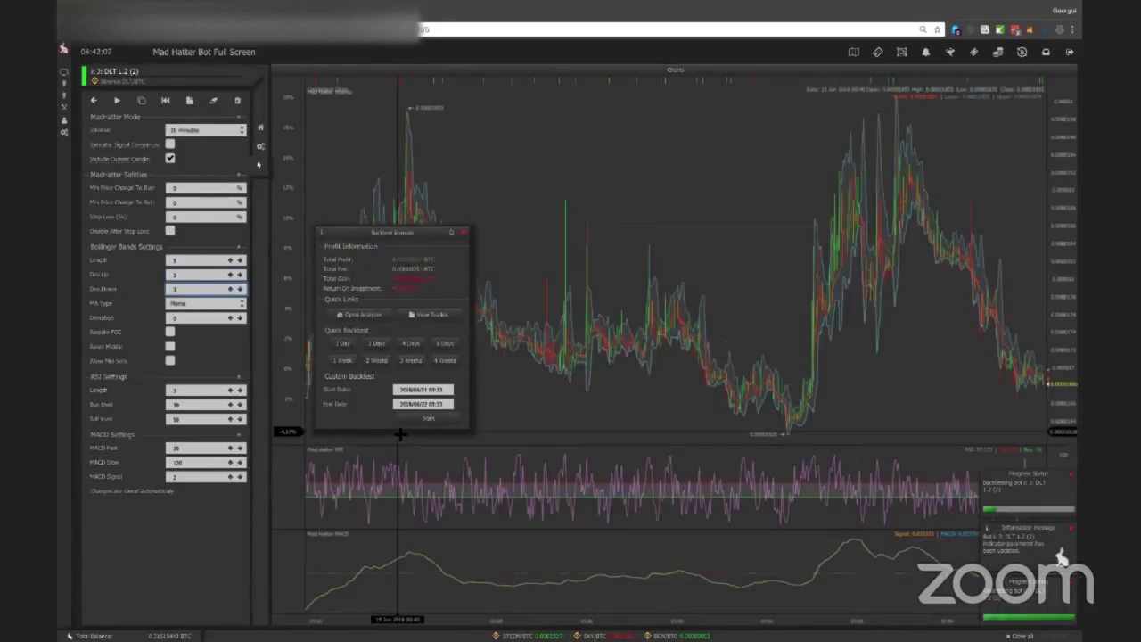
text(2)
key(shift+Tab)
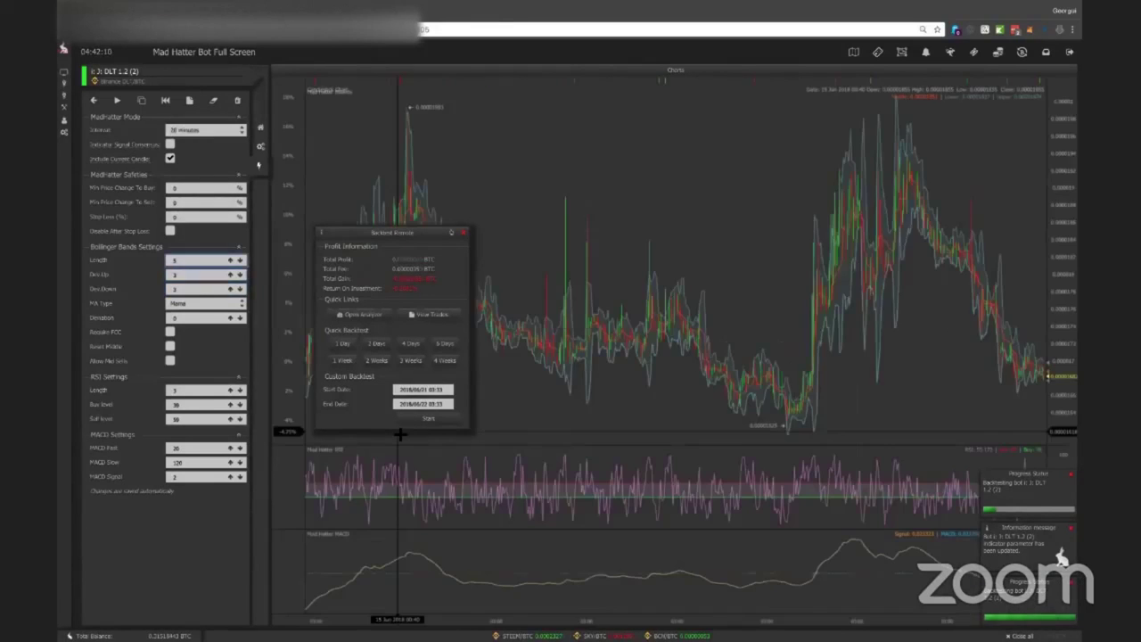
Try a Bollinger Bands length of 7 with Dev Up and Dev Down at 2, and return the length to 5.
key(shift+Tab)
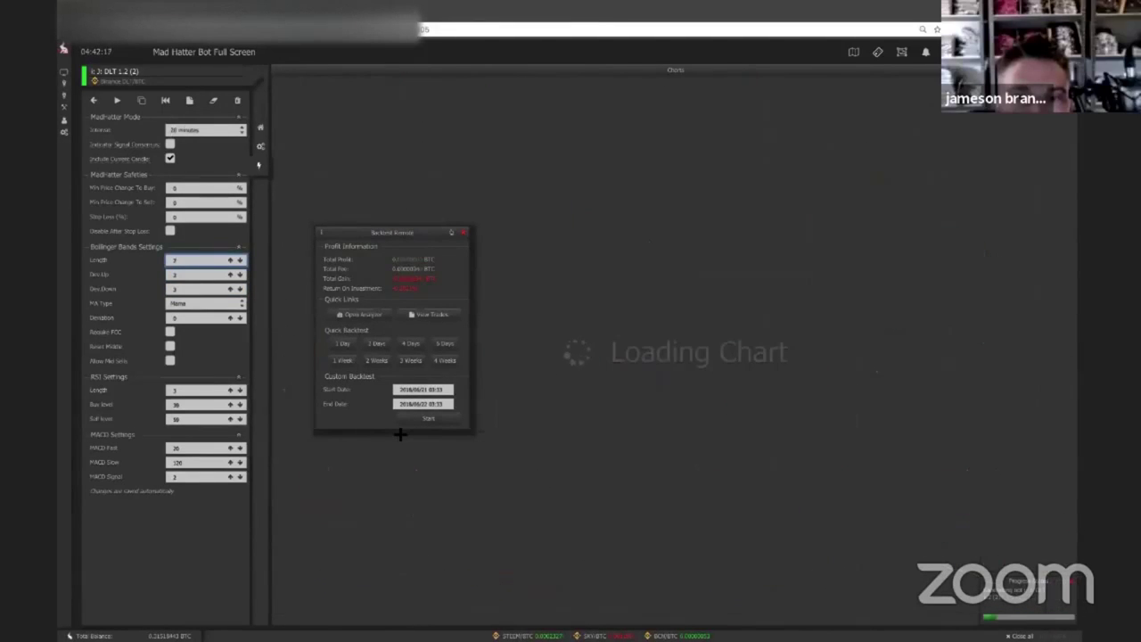
key(Tab)
key(Tab)
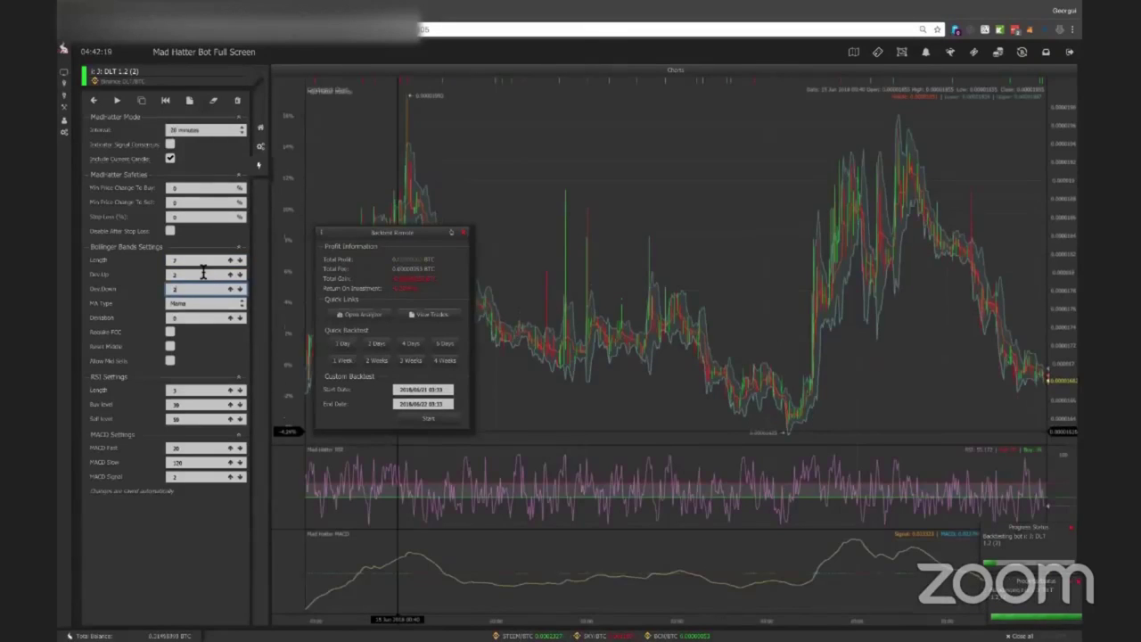
click(169, 260)
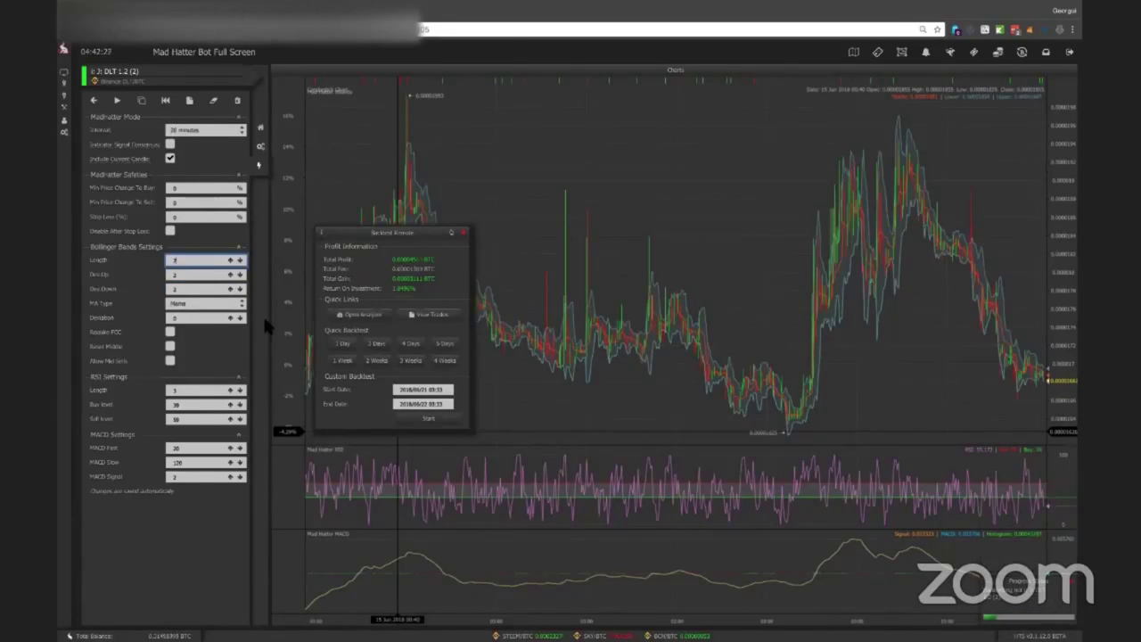
key(BackSpace)
text(15)
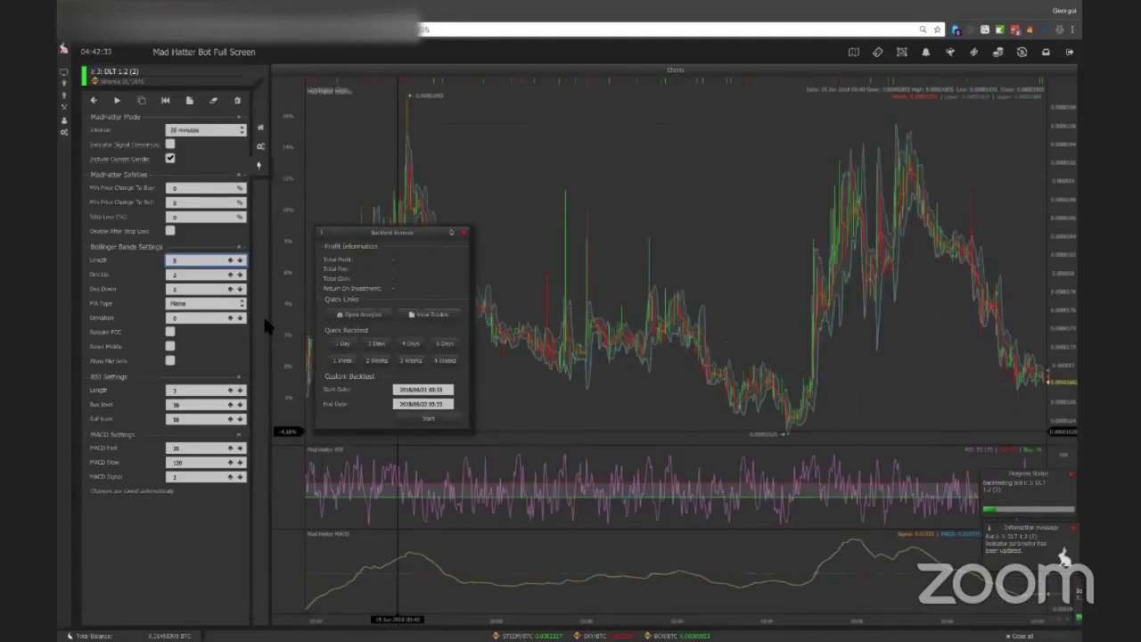
Try a value of 1 for both Dev Up and Dev Down of the Bollinger Bands.
click(183, 274)
text(1)
key(Tab)
text(1)
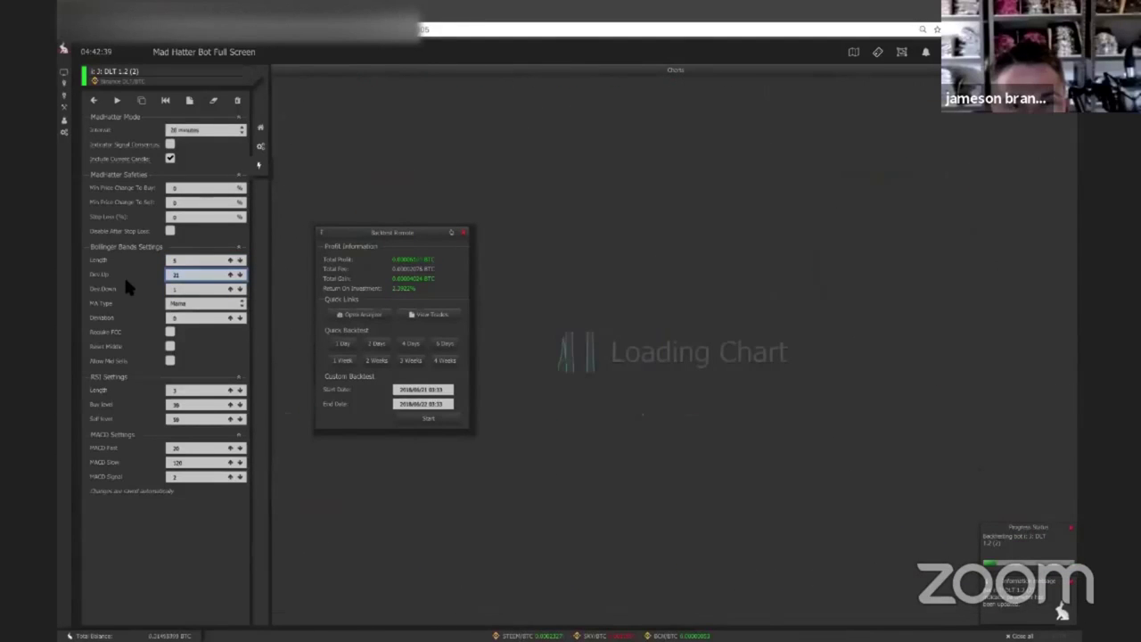
key(BackSpace)
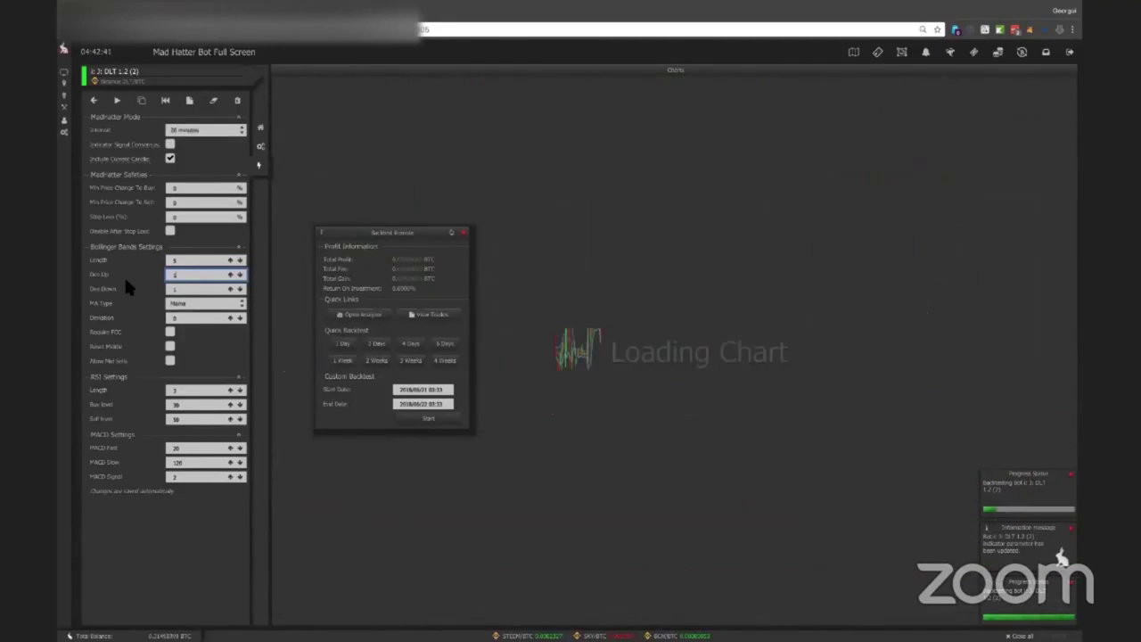
key(BackSpace)
text(1)
key(BackSpace)
text(1)
key(BackSpace)
text(1)
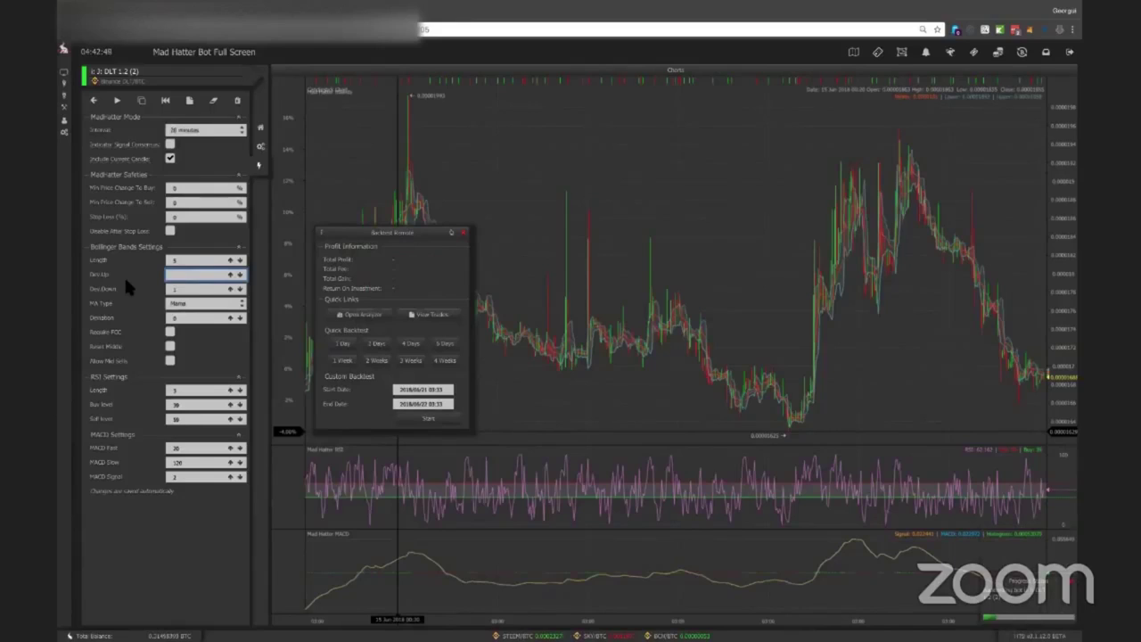
Set Dev Up to 2, trying a near-zero value on the way, and set Dev Down to 1.4.
key(Down)
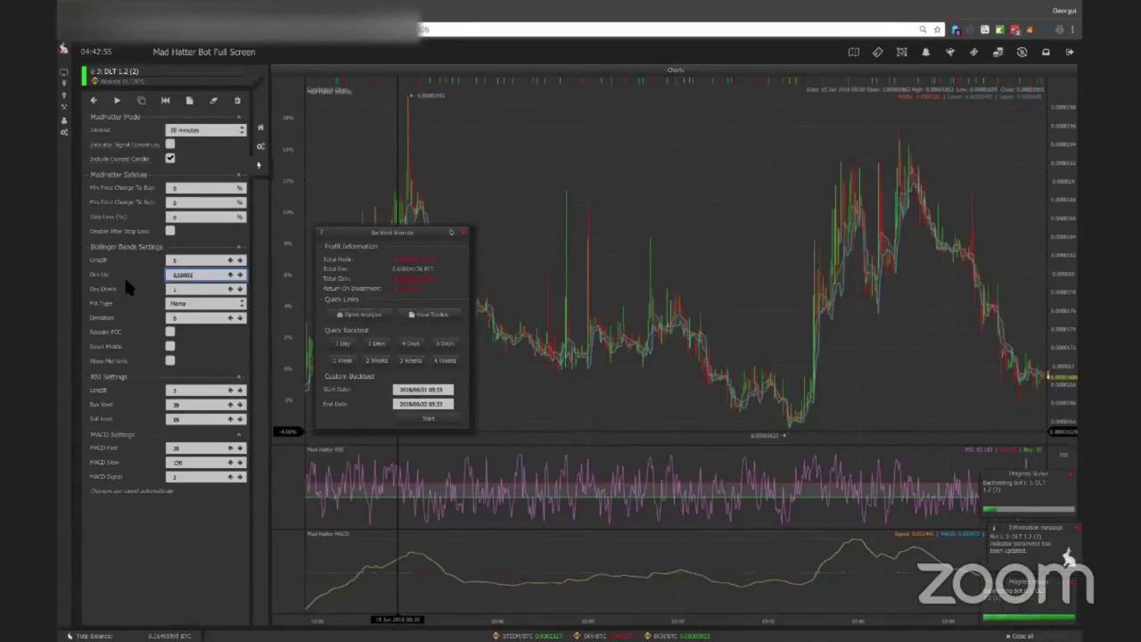
text(2)
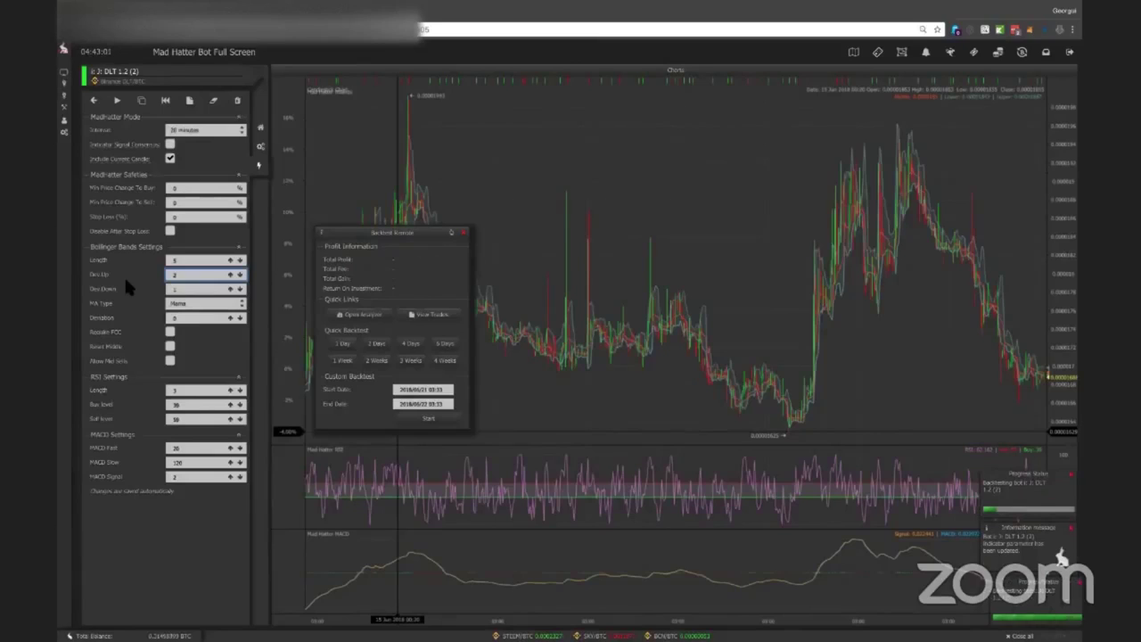
key(Tab)
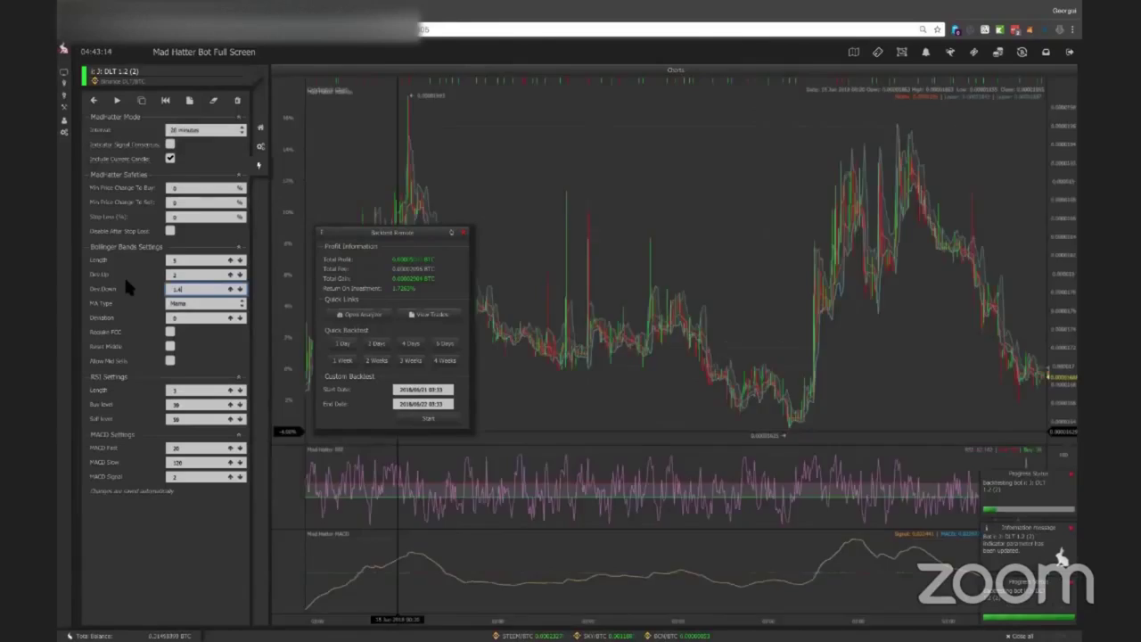
text(4)
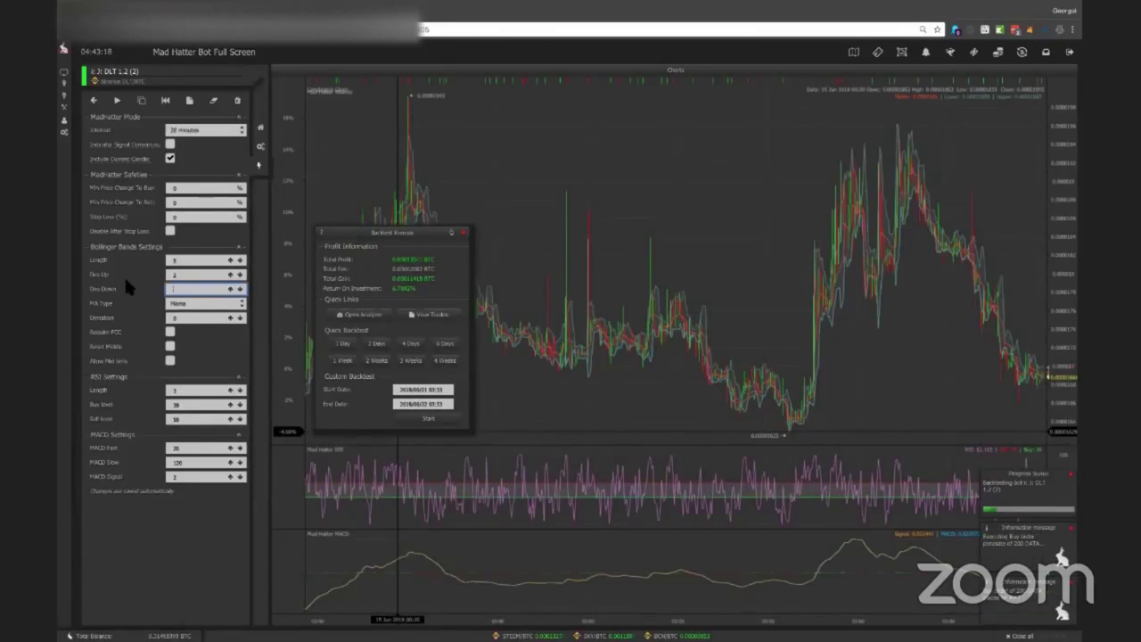
text(4)
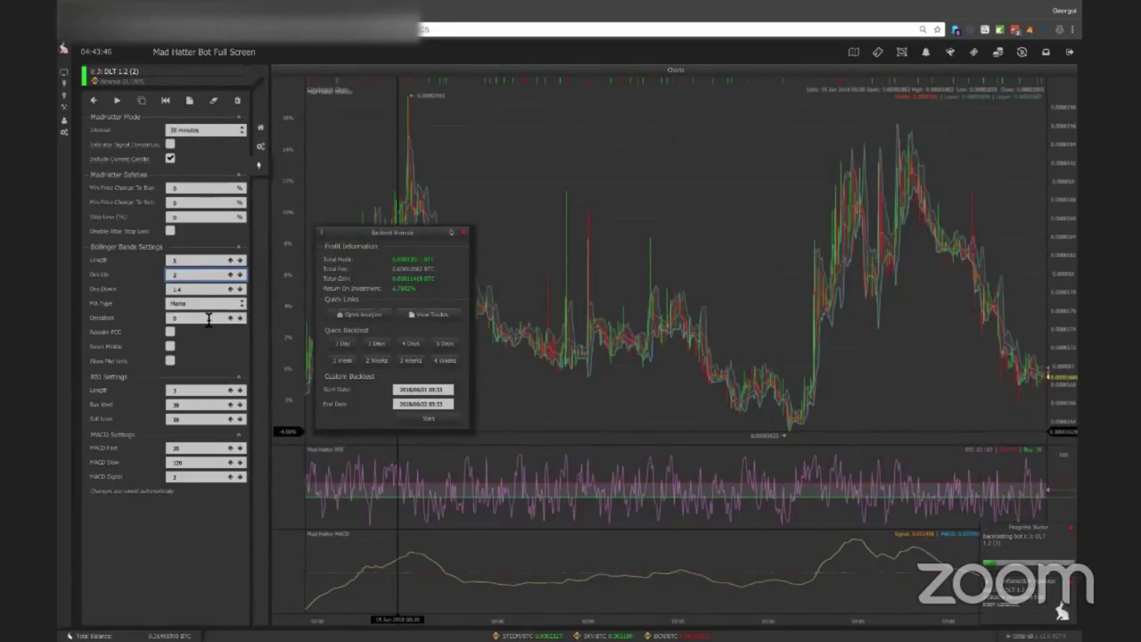
Set Dev Down to 2, trying 2.6 on the way.
key(Tab)
text(2.6)
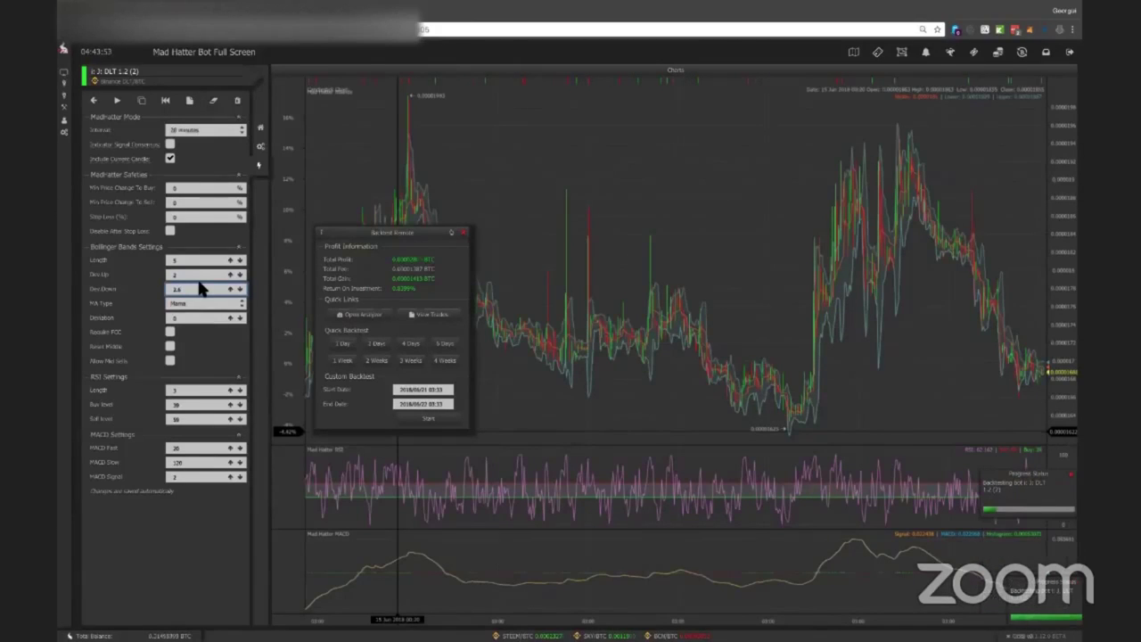
key(BackSpace)
key(BackSpace)
text(2)
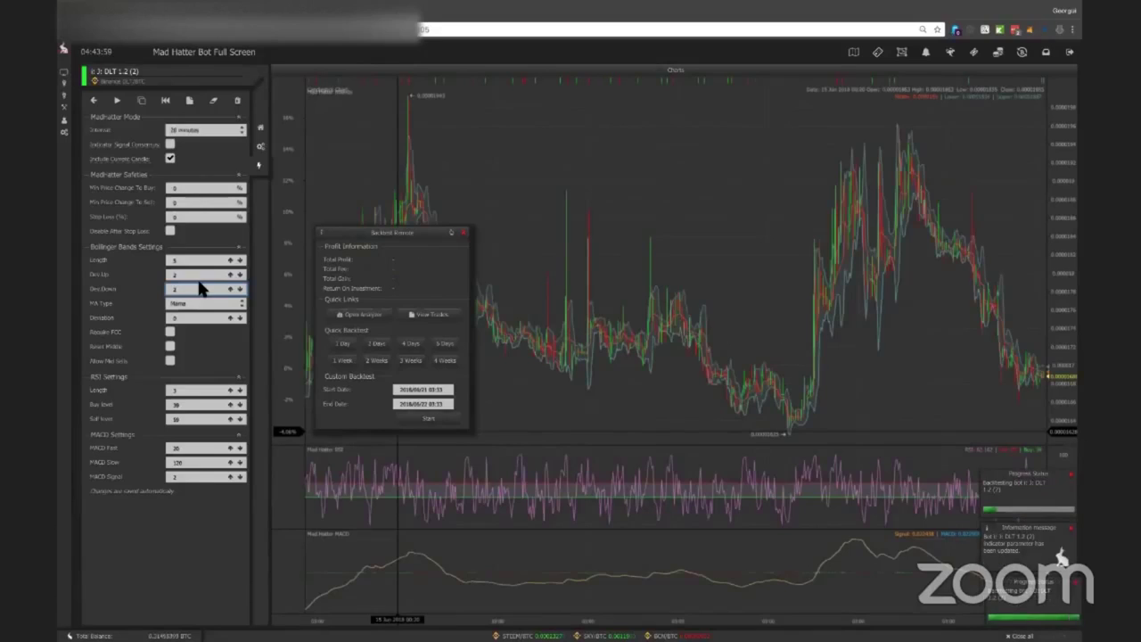
Try Dev Up at 3 with Dev Down at 4, and return both deviations to 2.
scroll(200, 288, down, 1)
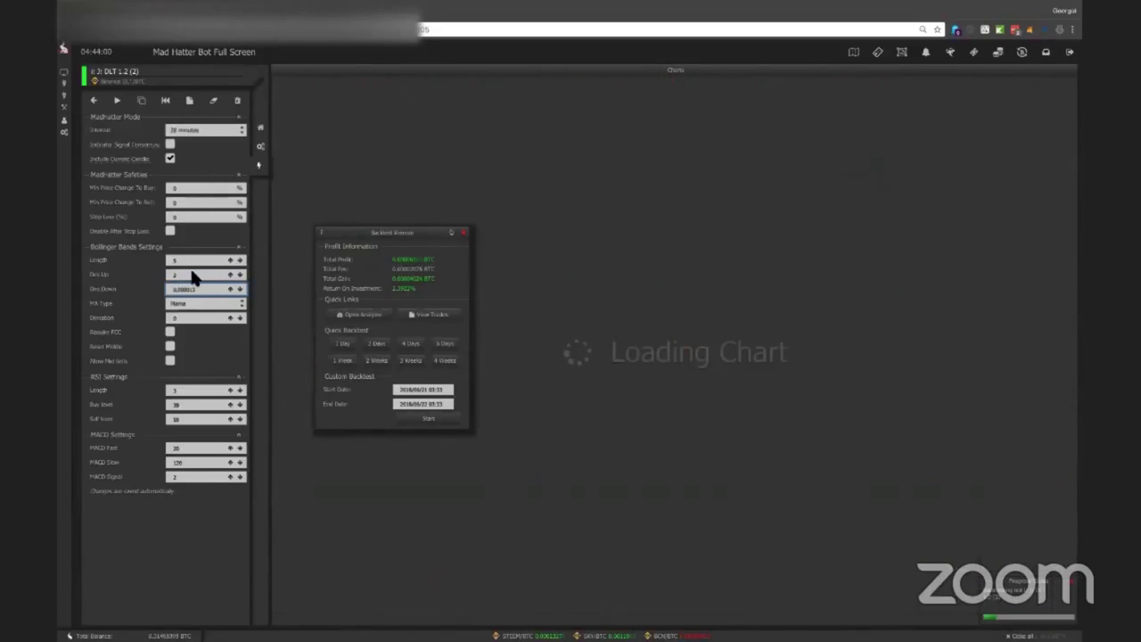
text(0)
drag(184, 274, 153, 278)
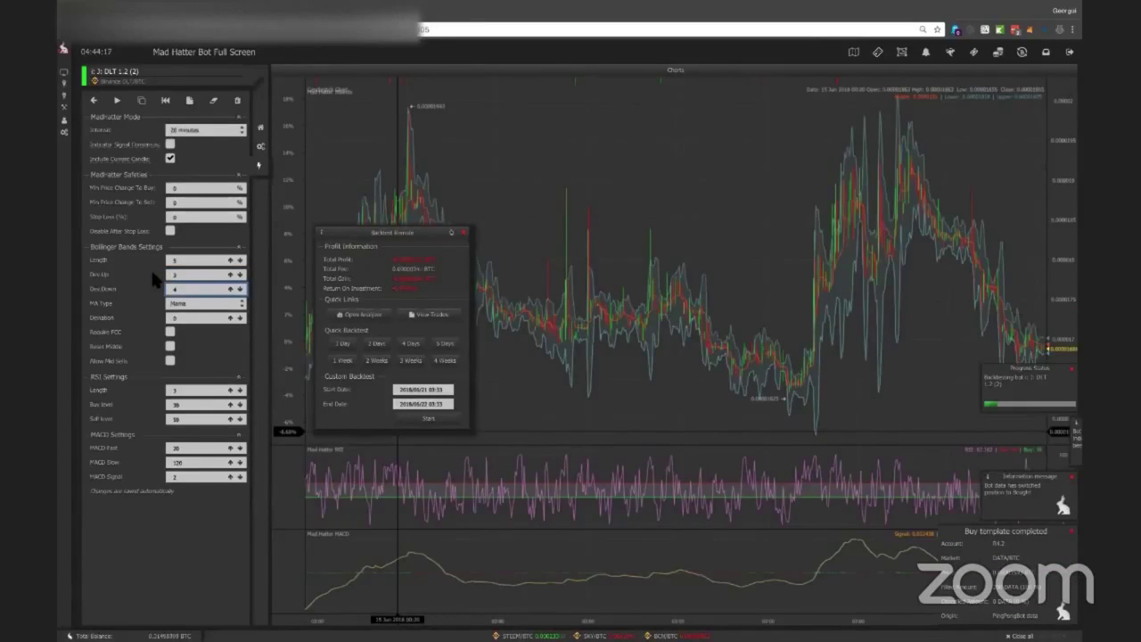
click(154, 273)
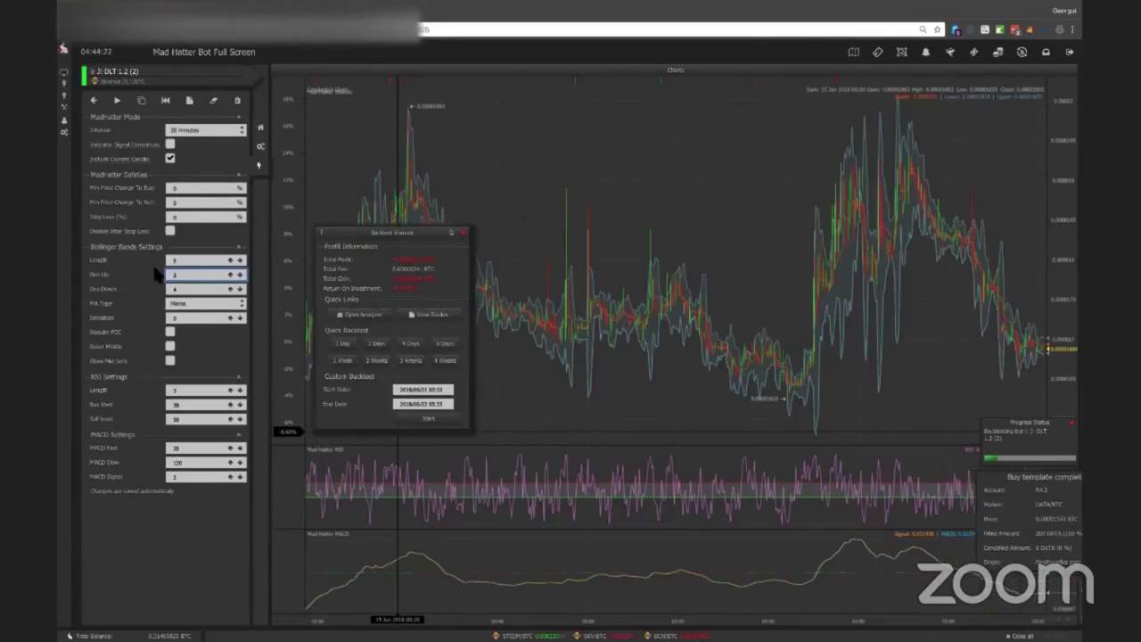
key(Tab)
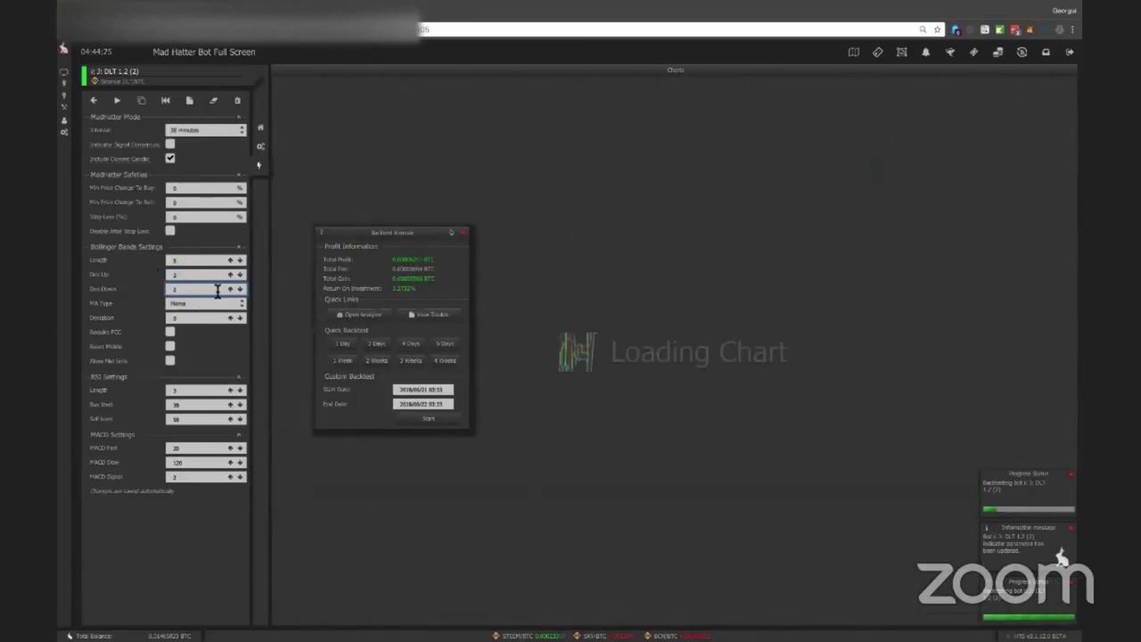
Set the Bollinger Bands length to 21 and switch the MA type to Sma.
double_click(192, 261)
text(21)
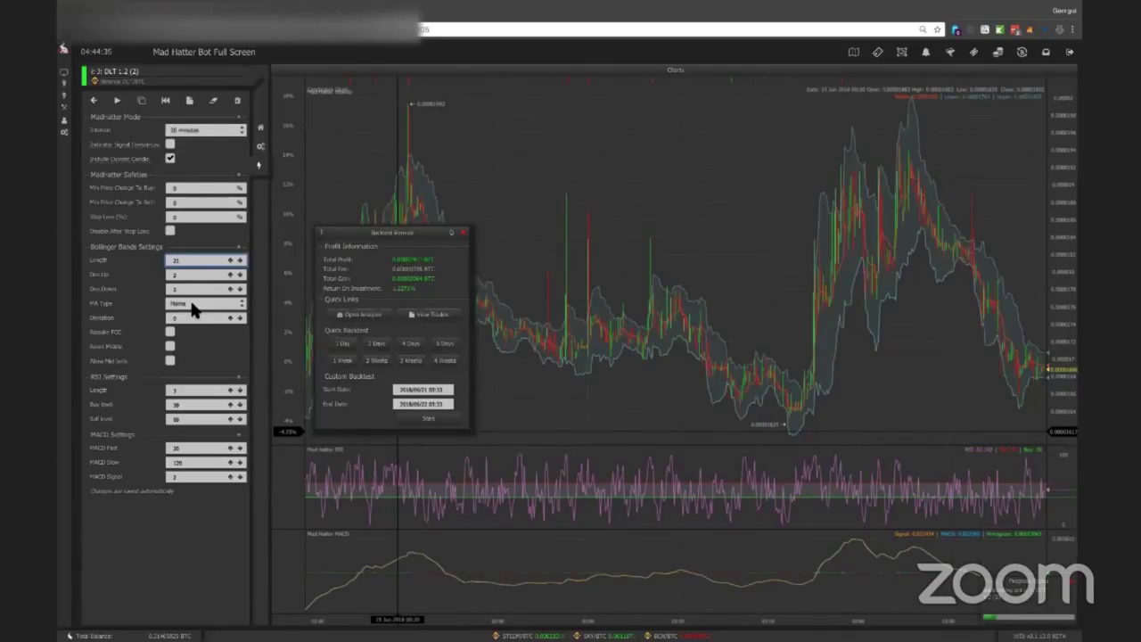
click(197, 304)
click(199, 265)
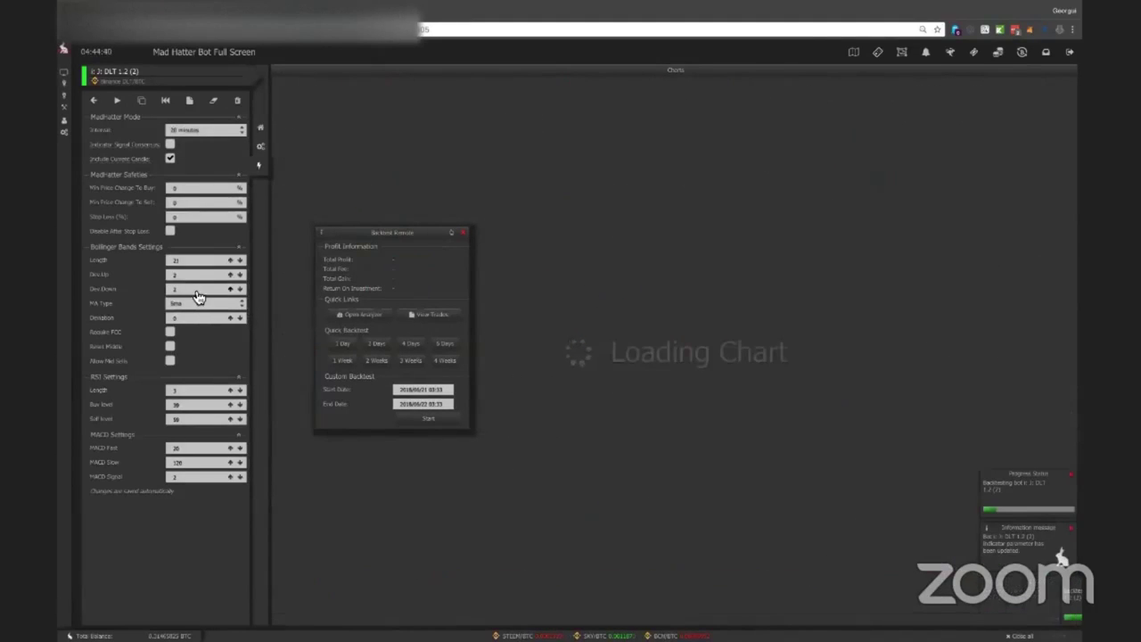
Set Dev Up to 2.2 and replace the Dev Down value of the Bollinger Bands.
click(192, 277)
scroll(190, 278, up, 1)
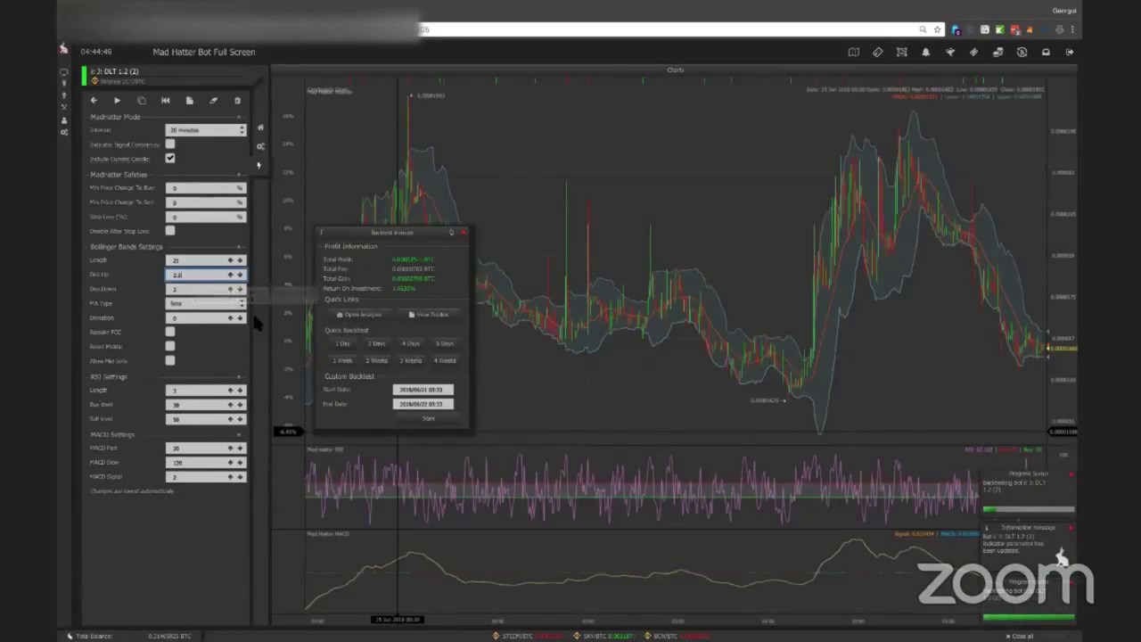
click(191, 292)
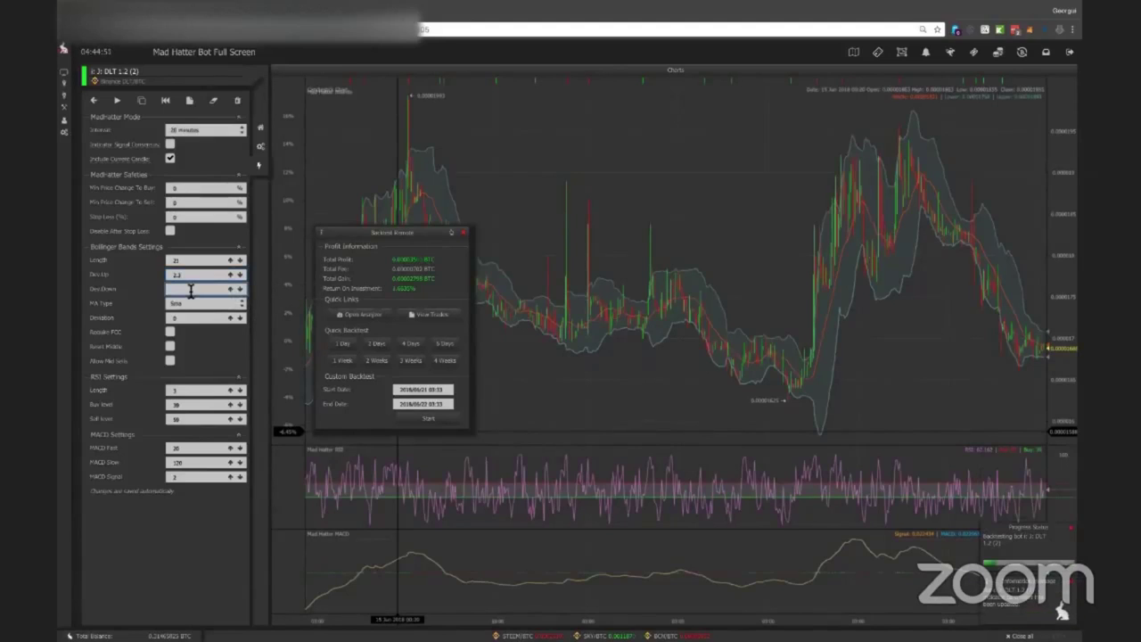
text(1.)
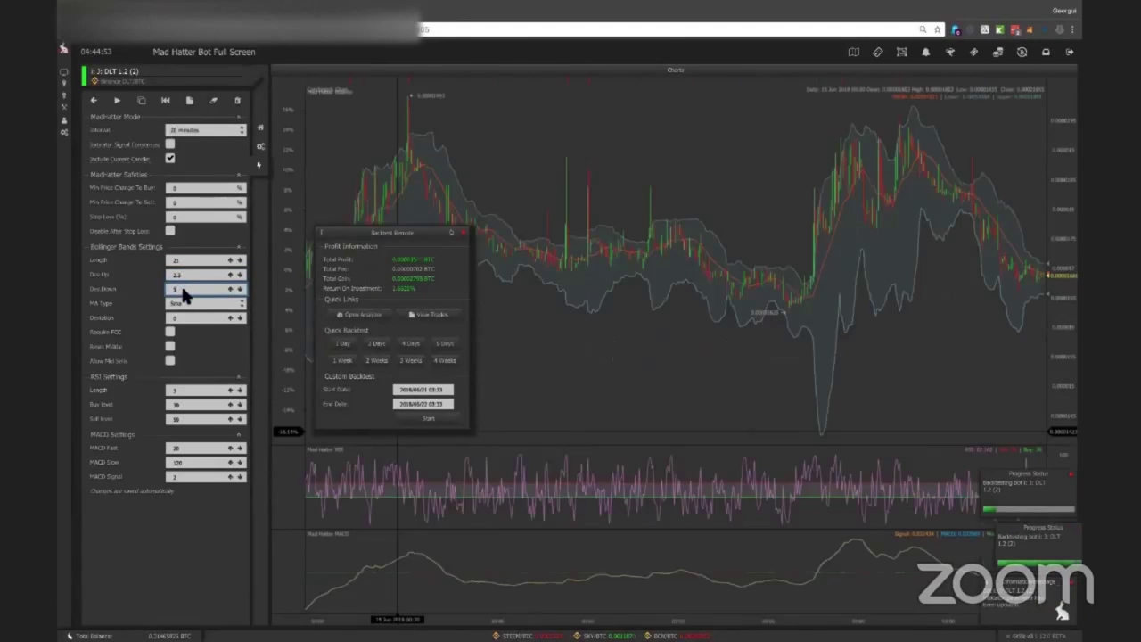
Set the Bollinger Bands Dev Down to 2 and backtest different Dev Up values, finishing with Dev Up at 2.1.
scroll(183, 291, up, 1)
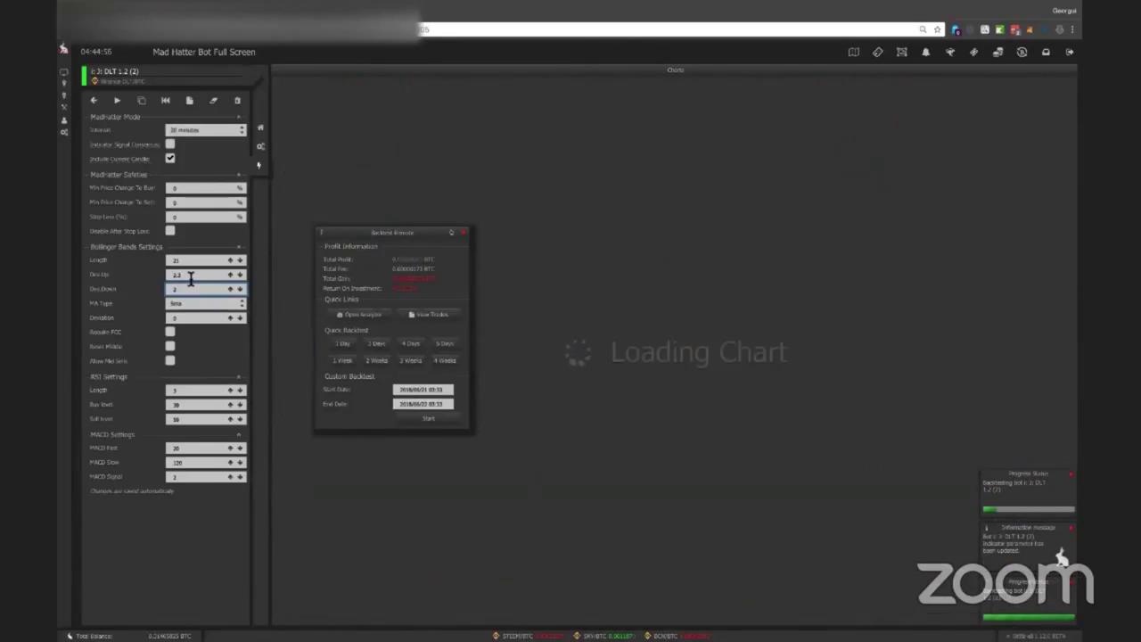
click(190, 277)
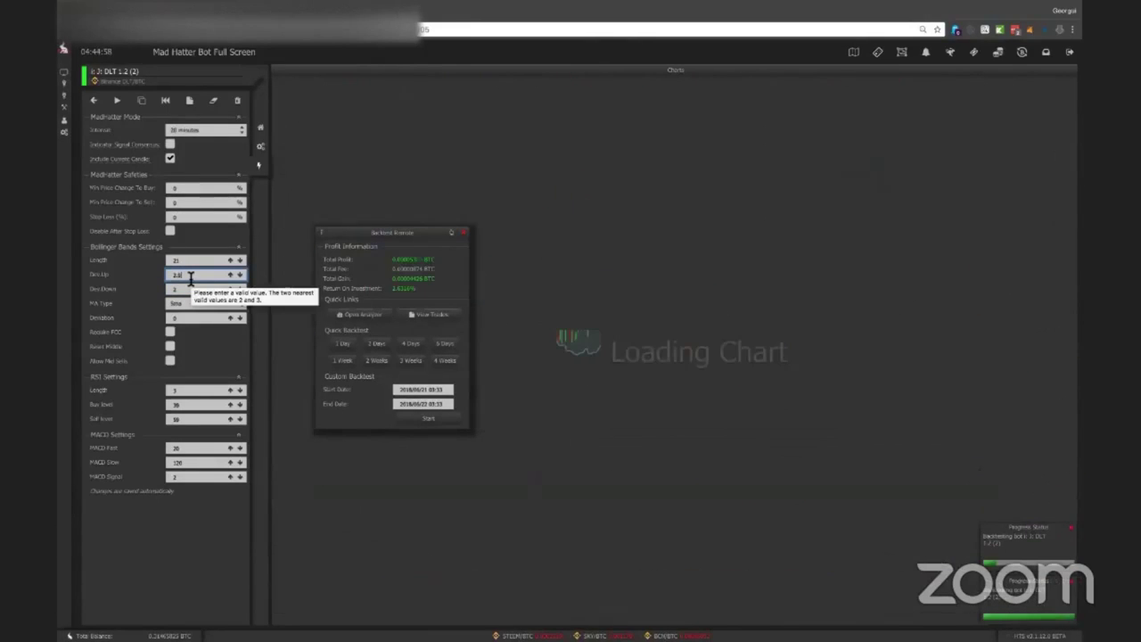
scroll(190, 278, up, 1)
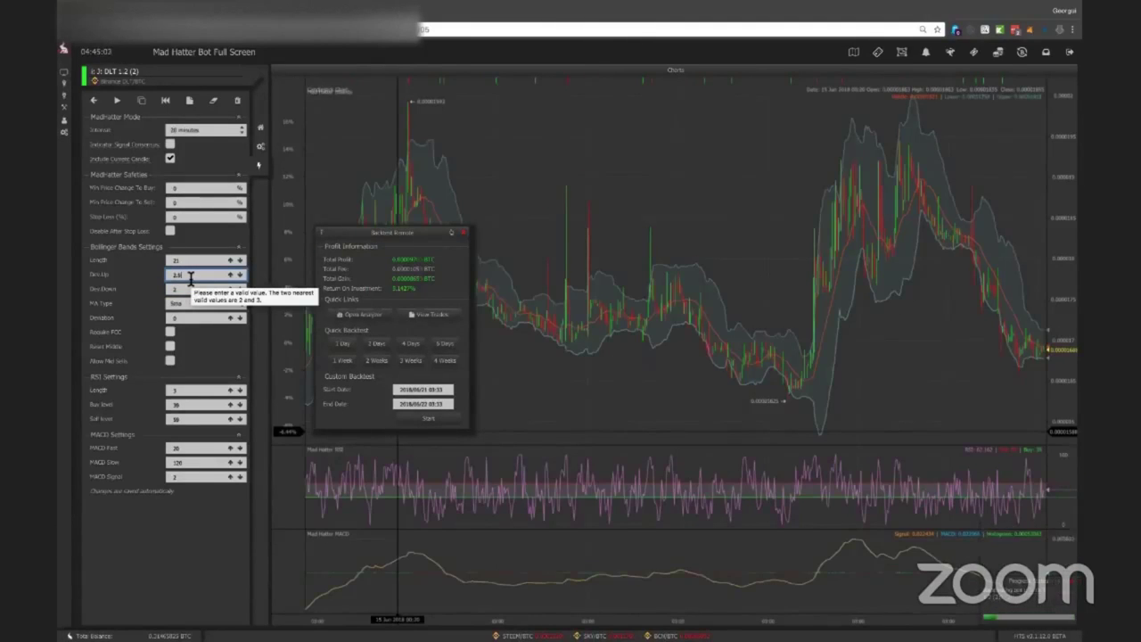
scroll(191, 279, up, 1)
scroll(190, 278, up, 1)
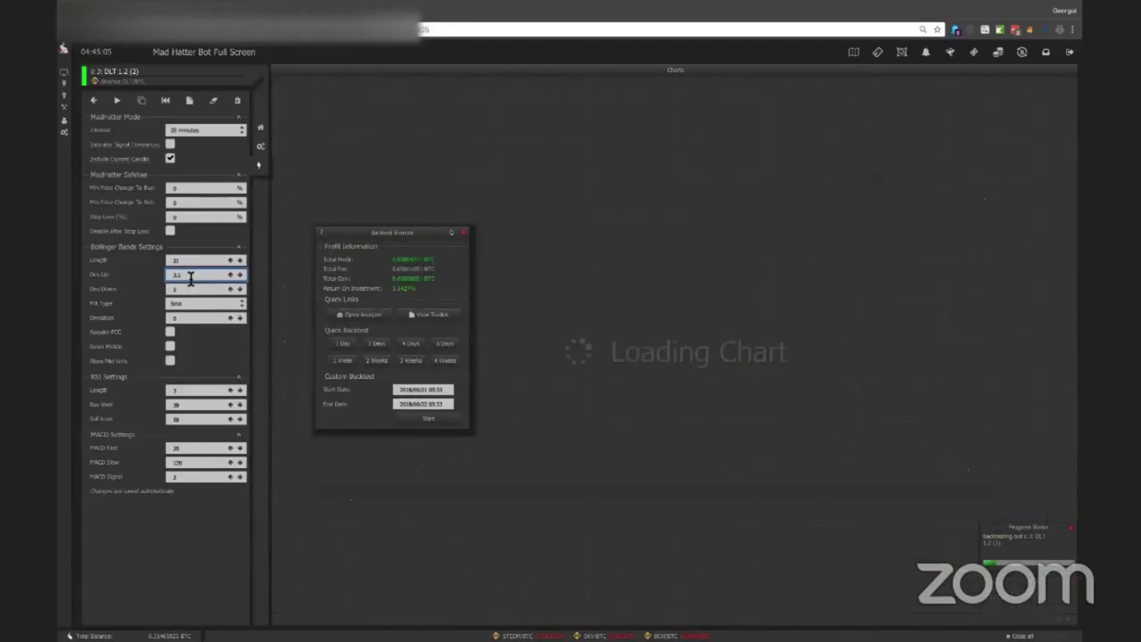
scroll(190, 279, down, 1)
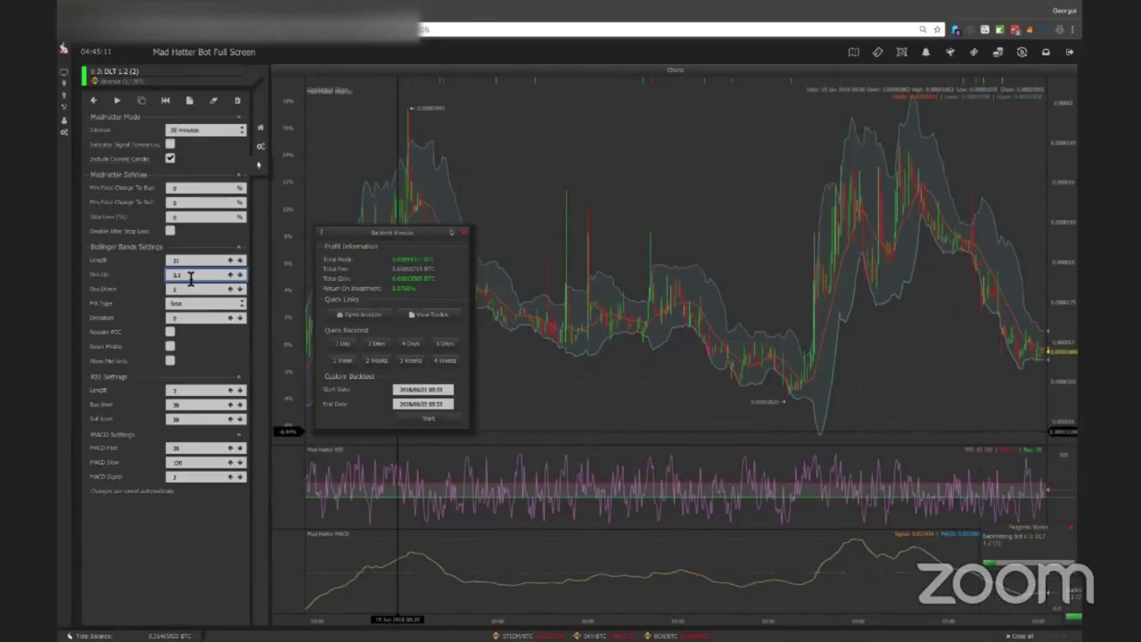
scroll(190, 278, up, 1)
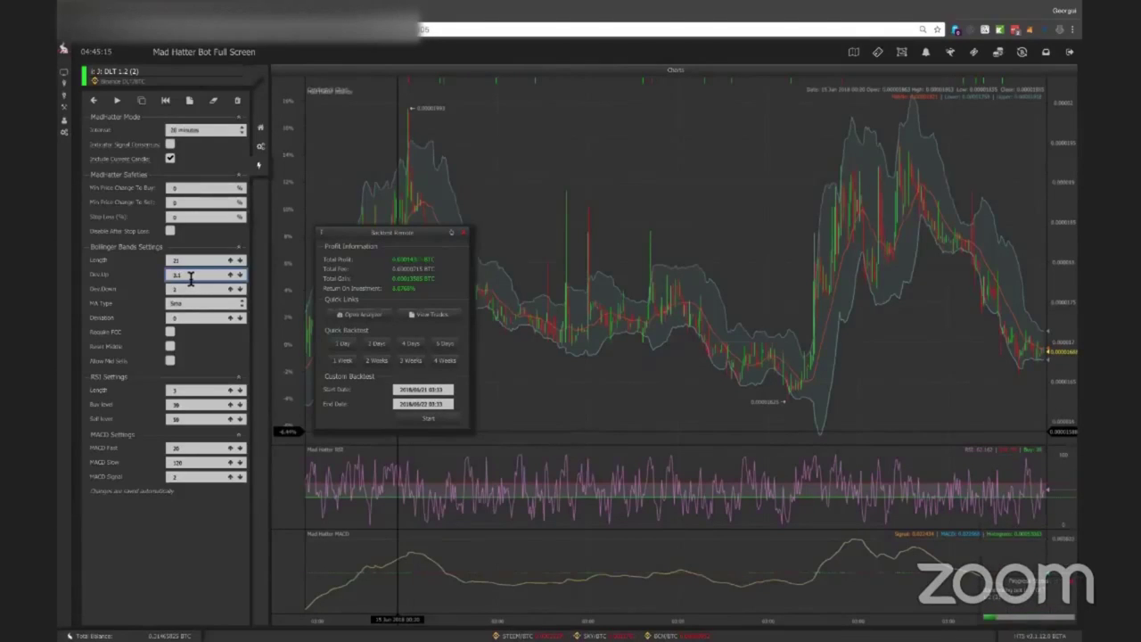
scroll(190, 278, up, 1)
scroll(190, 278, up, 1)
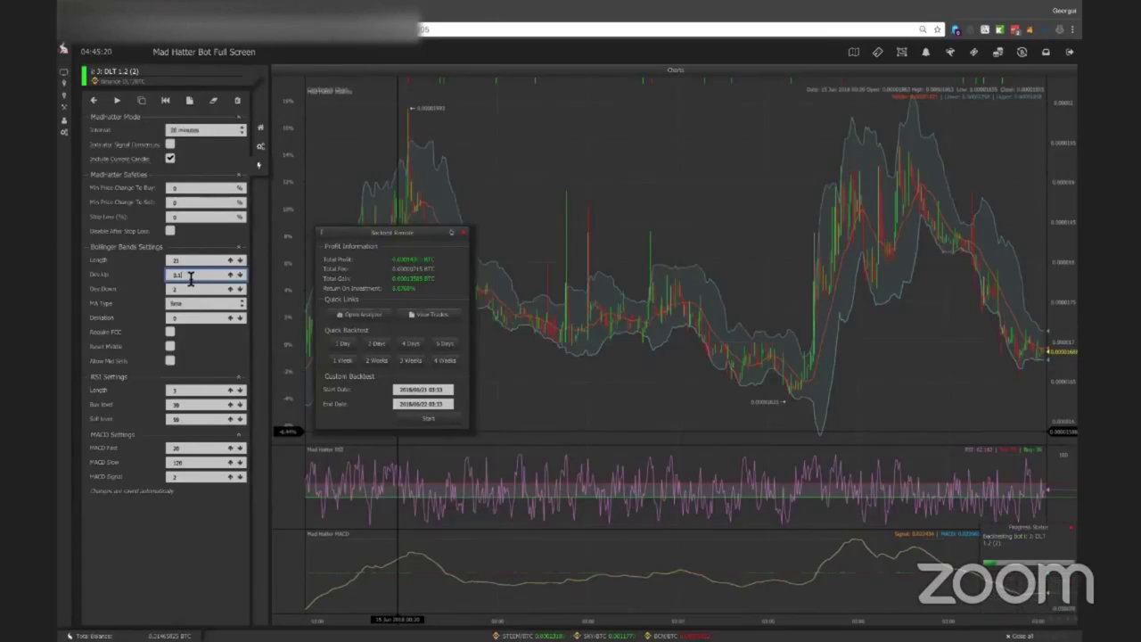
scroll(190, 278, up, 1)
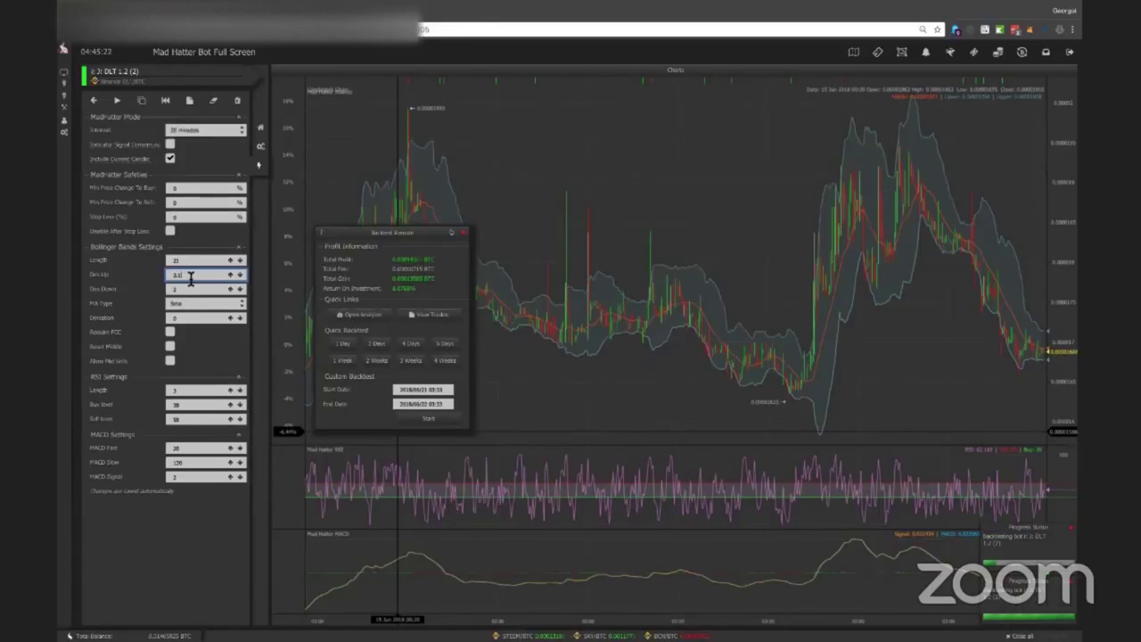
scroll(189, 278, up, 1)
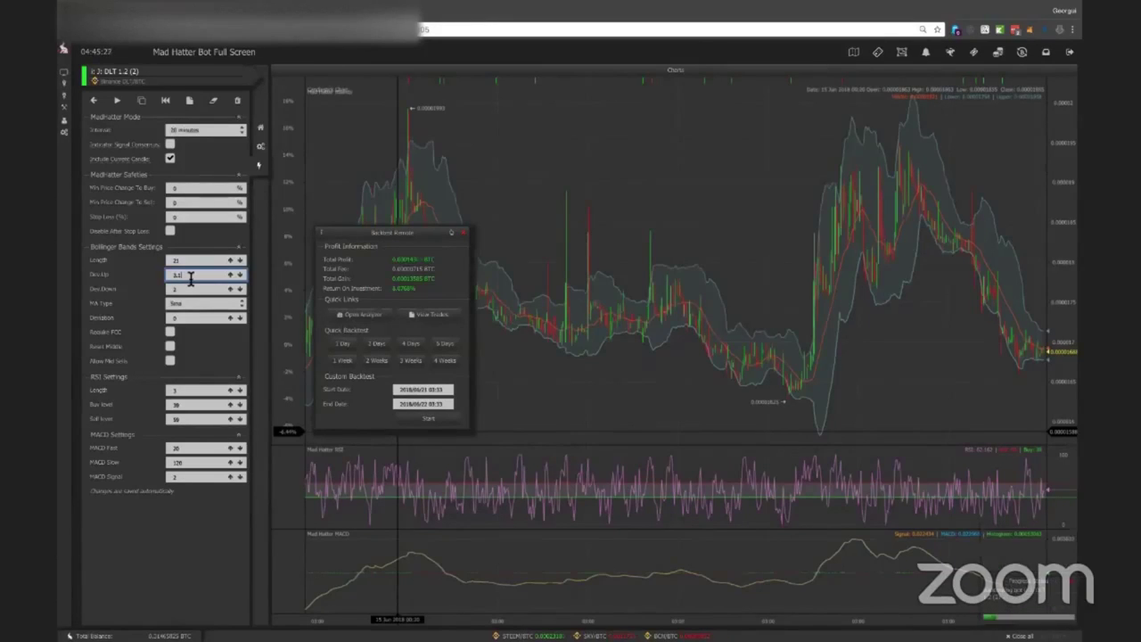
scroll(190, 279, up, 1)
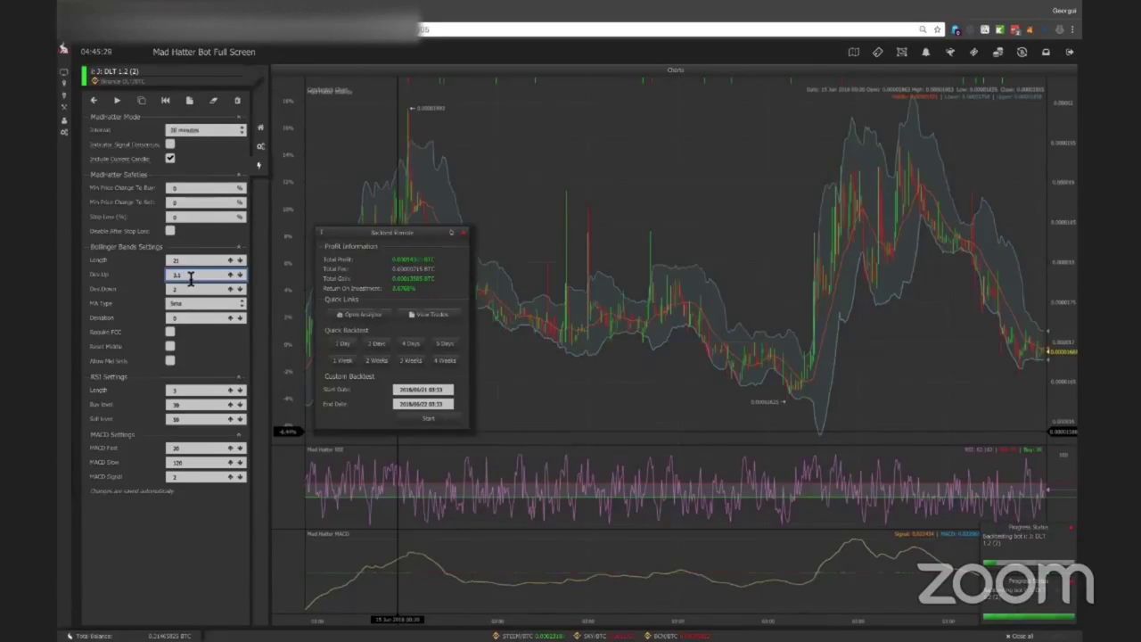
scroll(190, 278, up, 1)
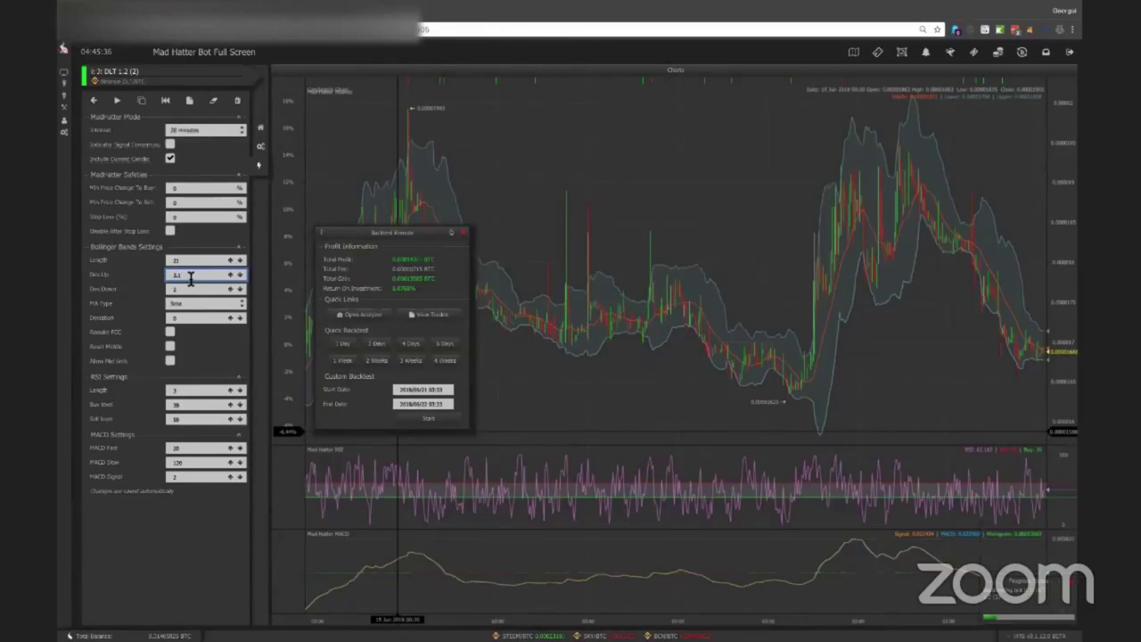
Backtest a Bollinger Bands Length of 40, with Dev Up lowered to 1.
click(168, 260)
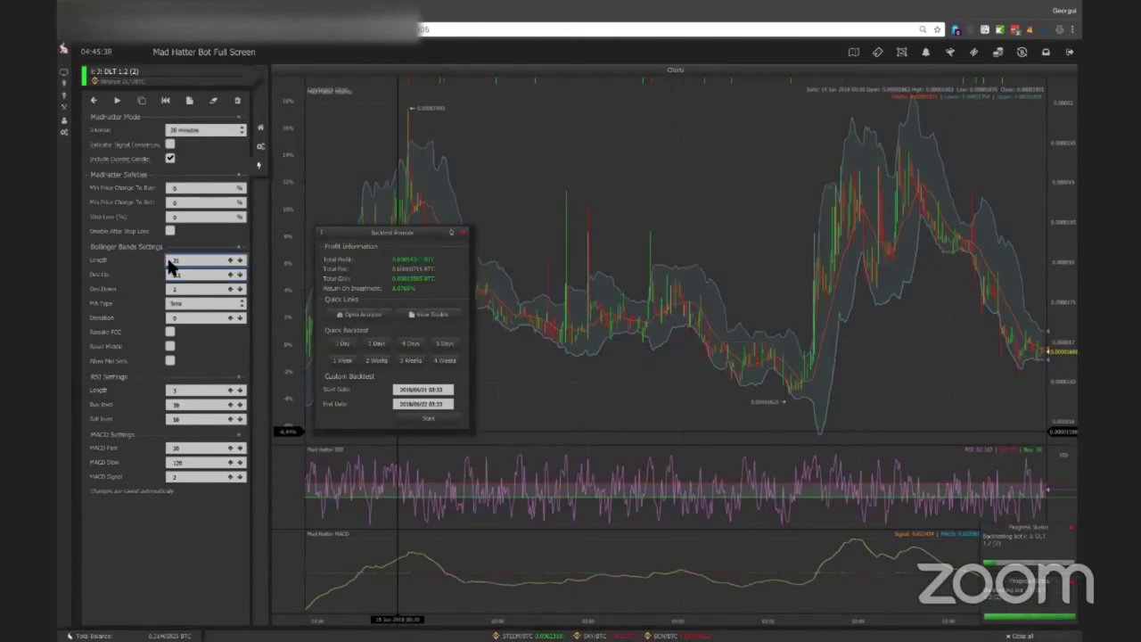
scroll(160, 264, down, 1)
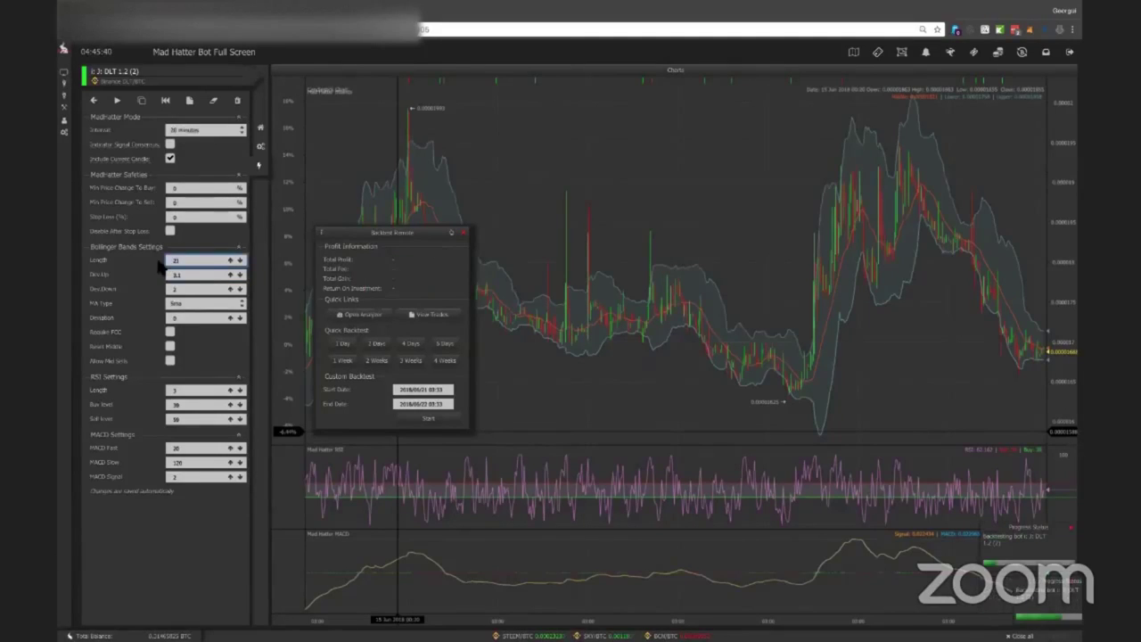
key(BackSpace)
key(BackSpace)
text(4)
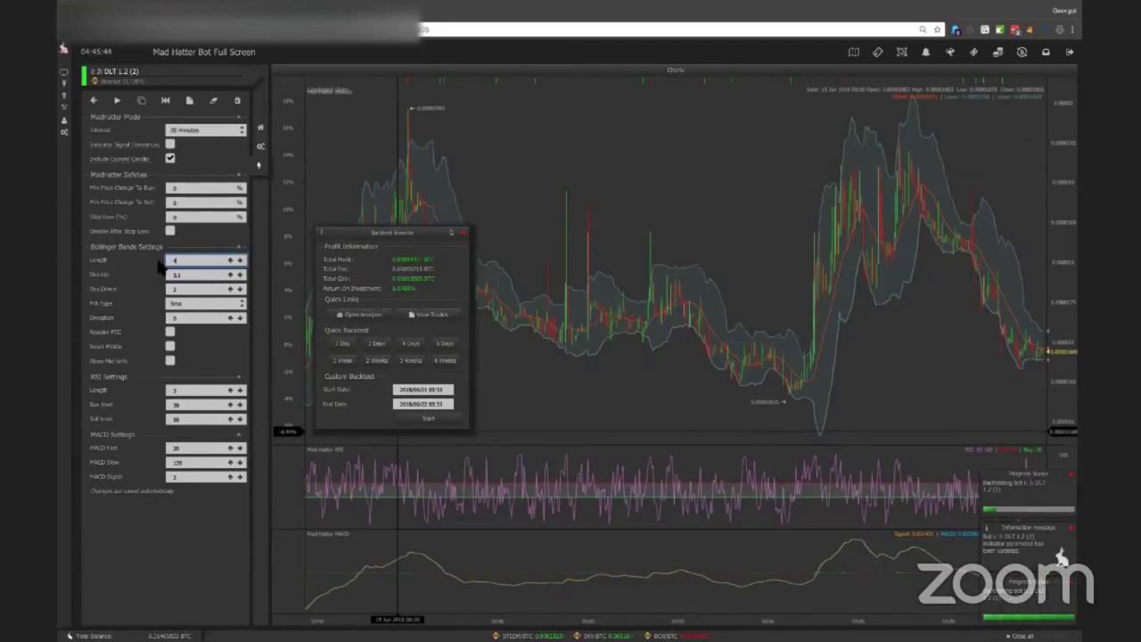
scroll(160, 264, down, 1)
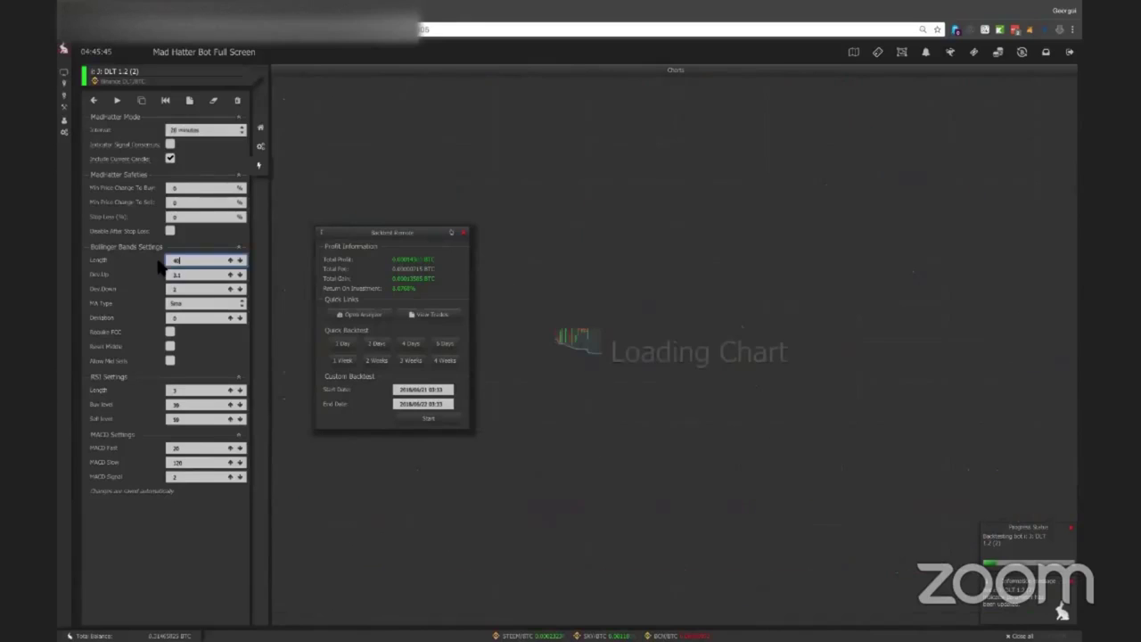
scroll(160, 264, down, 1)
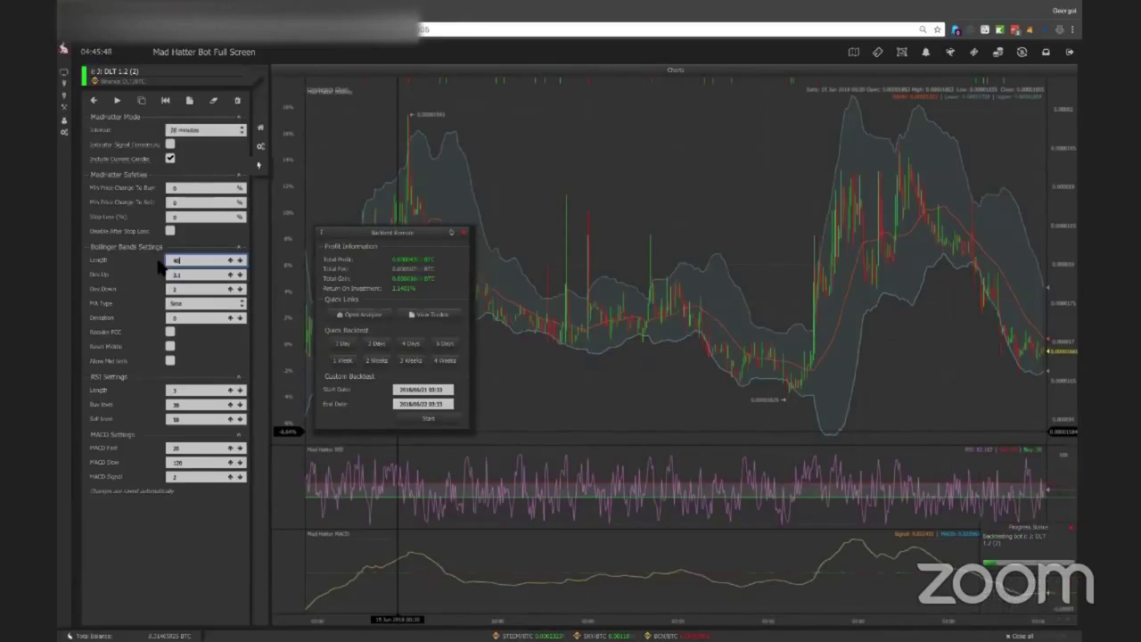
scroll(160, 264, down, 1)
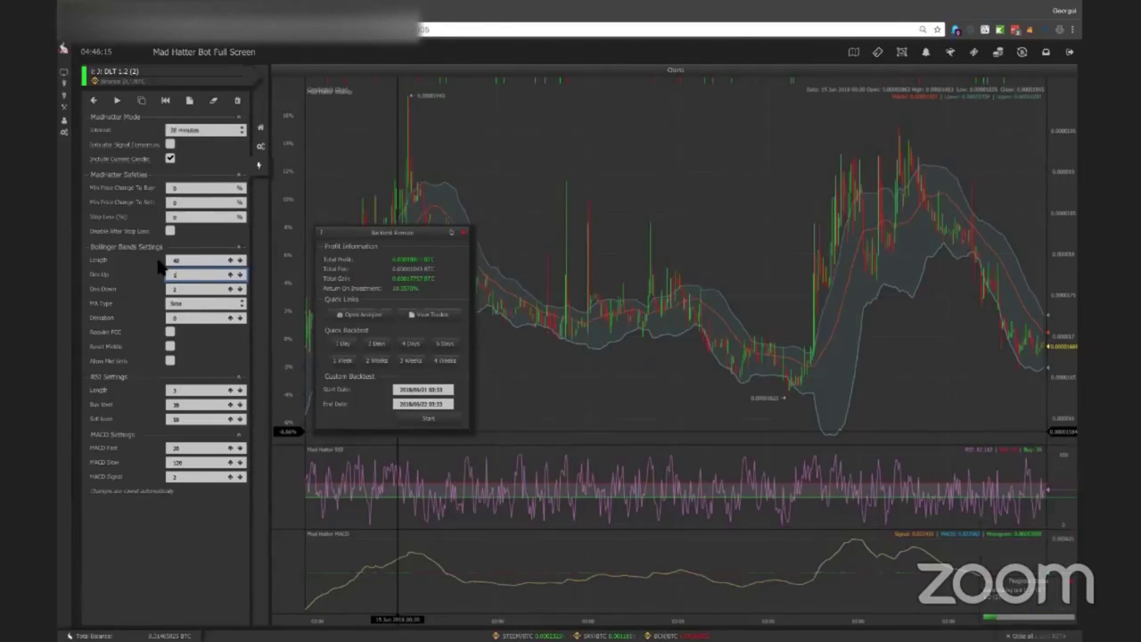
Compare backtests for Bollinger Bands Lengths of 20 and 40, finishing with the Length at 20.
key(shift+Tab)
text(20)
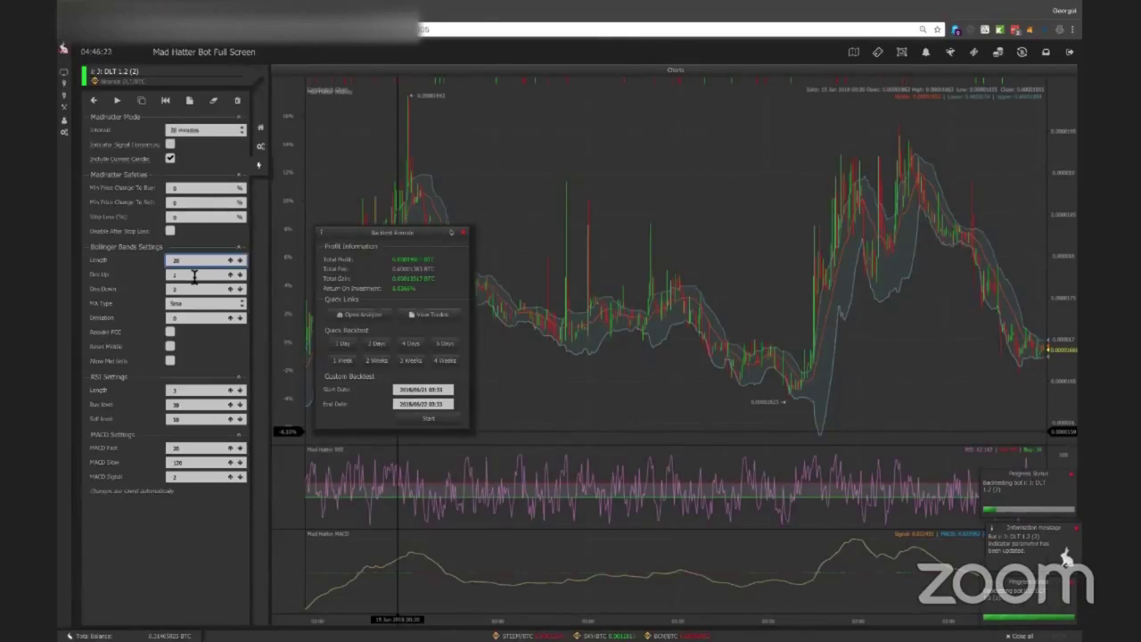
text(40)
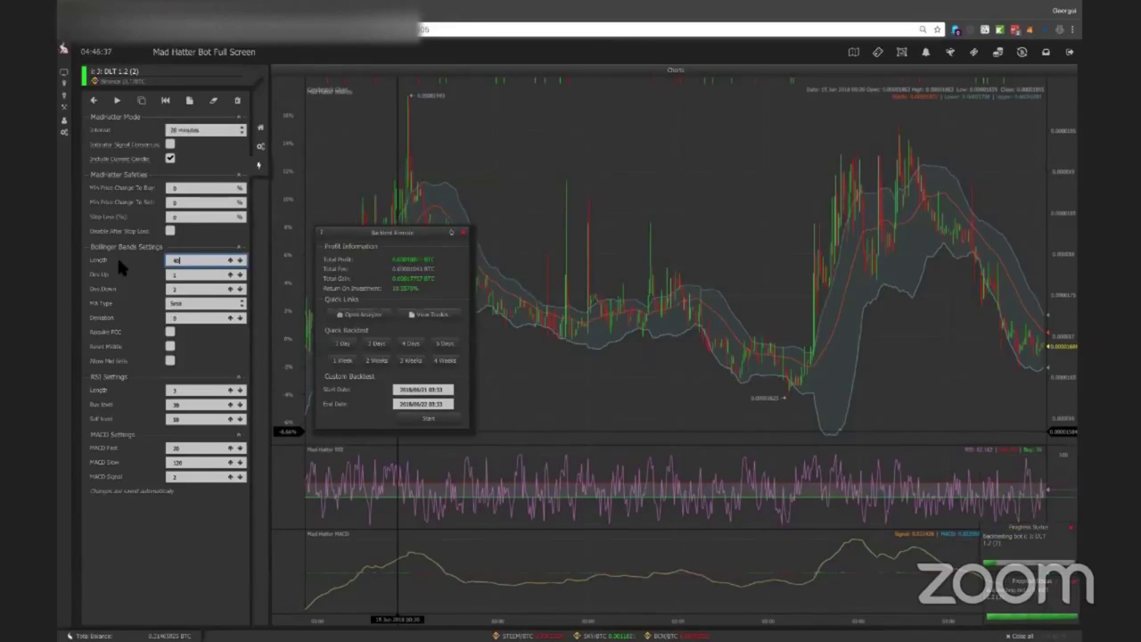
key(BackSpace)
key(BackSpace)
text(1)
key(BackSpace)
text(20)
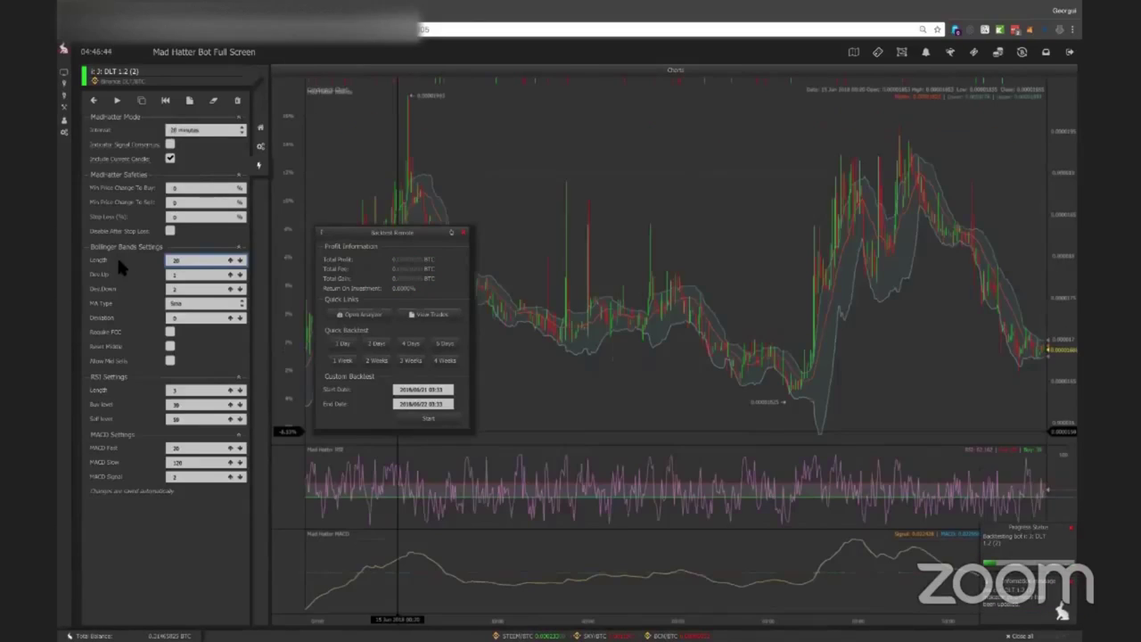
Set the Bollinger Bands Dev Up to 1.1 and Dev Down to 2.1.
click(191, 274)
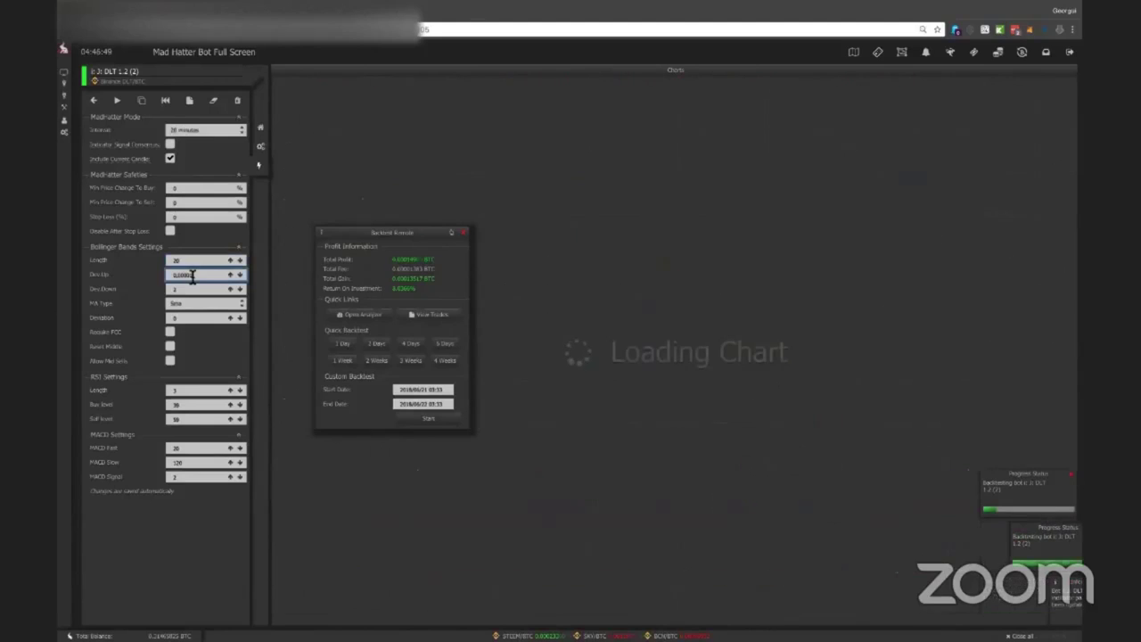
double_click(192, 276)
text(1.1)
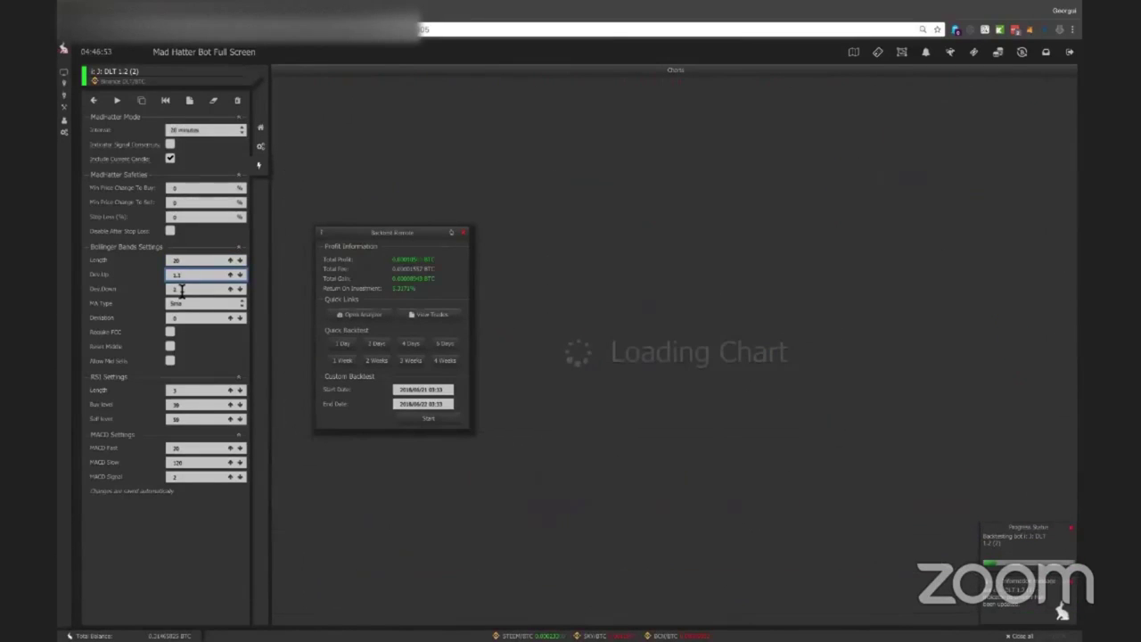
click(181, 289)
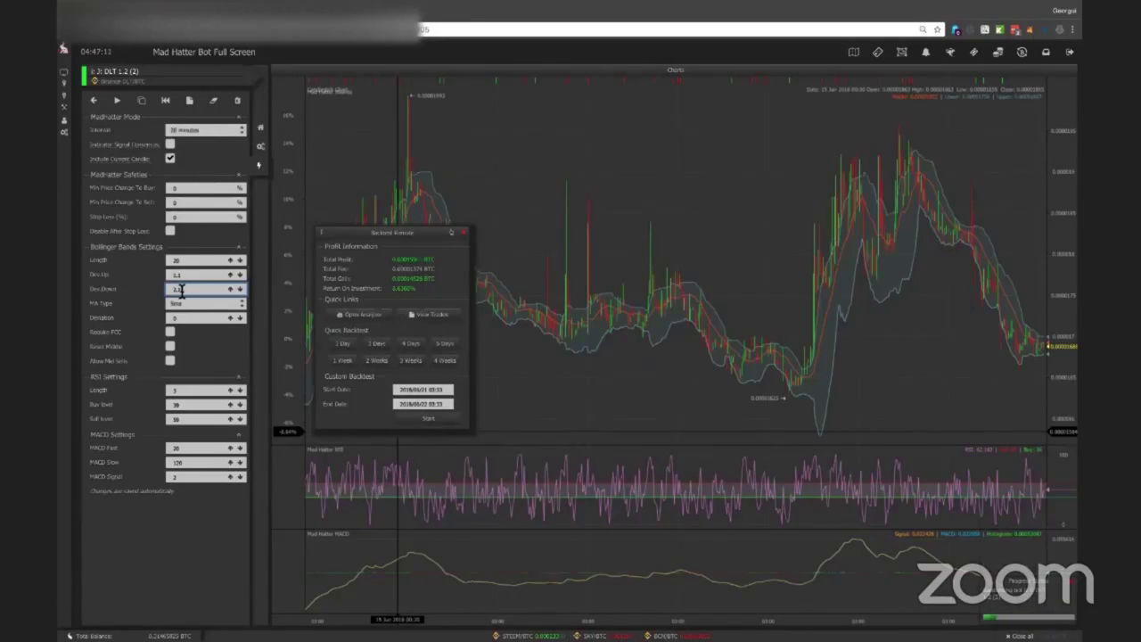
Compare backtests for Bollinger Bands Lengths from 20 to 22, finishing with the Length at 21.
click(201, 260)
key(BackSpace)
text(1)
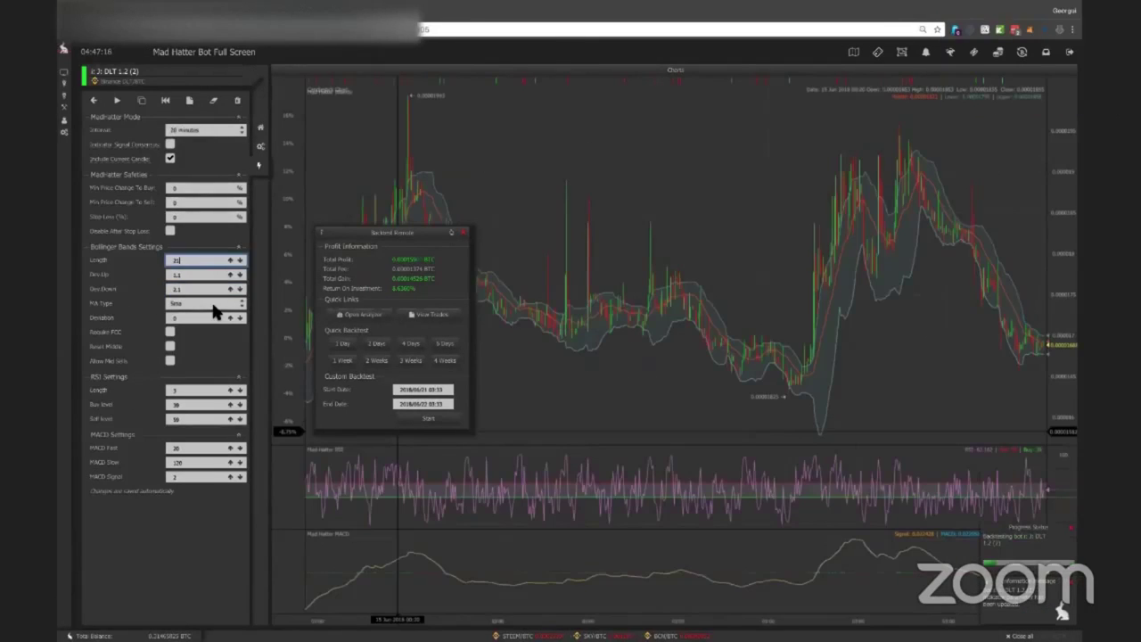
key(Up)
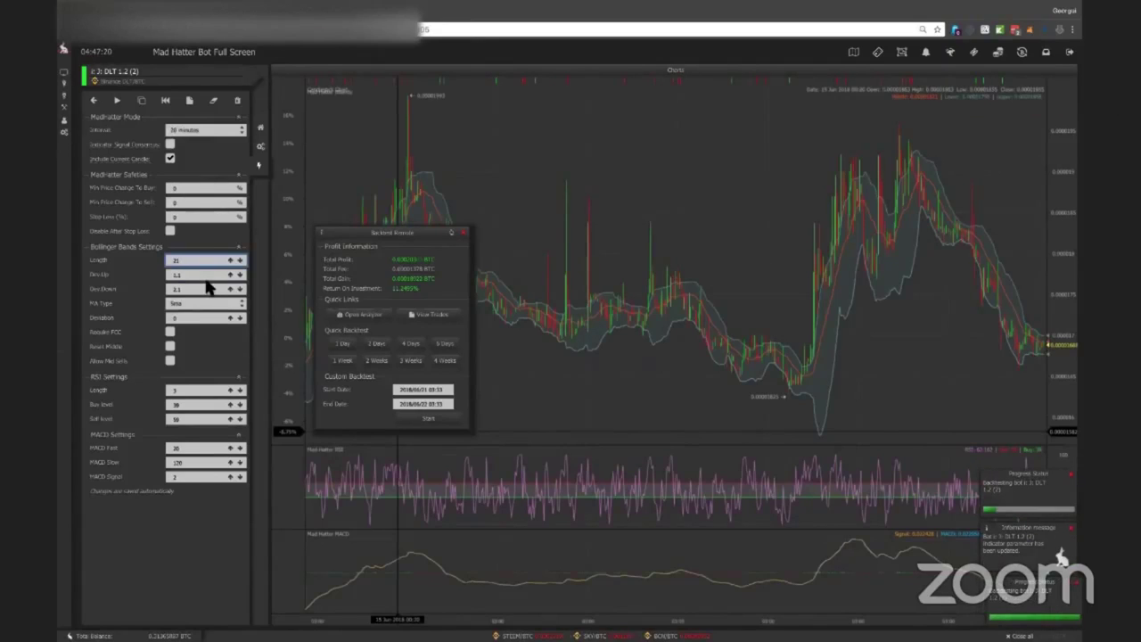
key(Down)
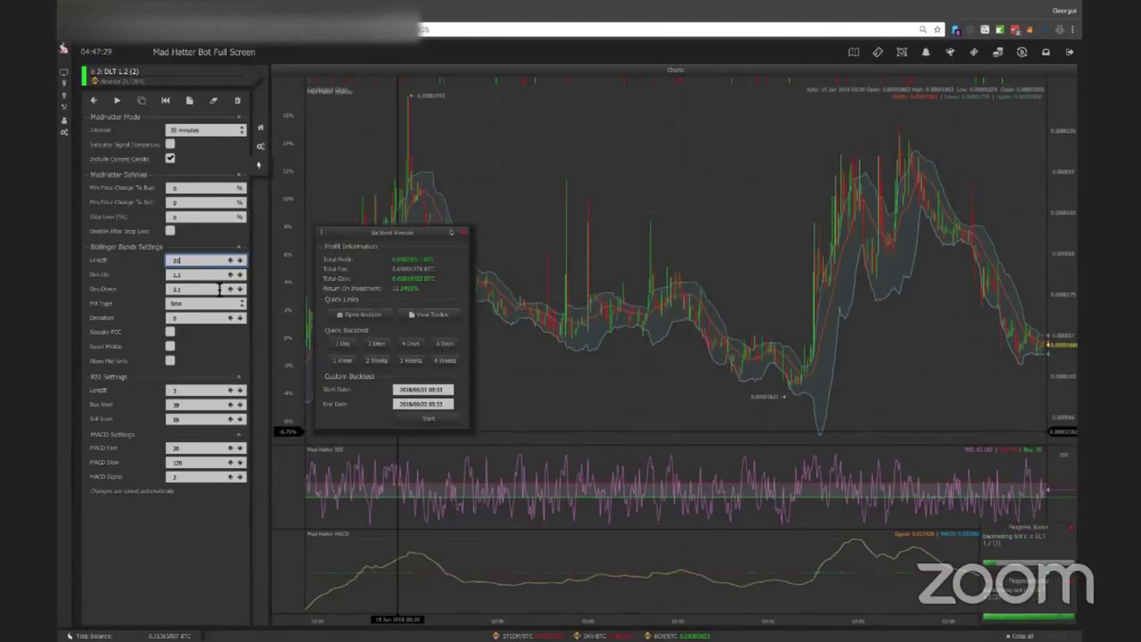
mouse_move(219, 288)
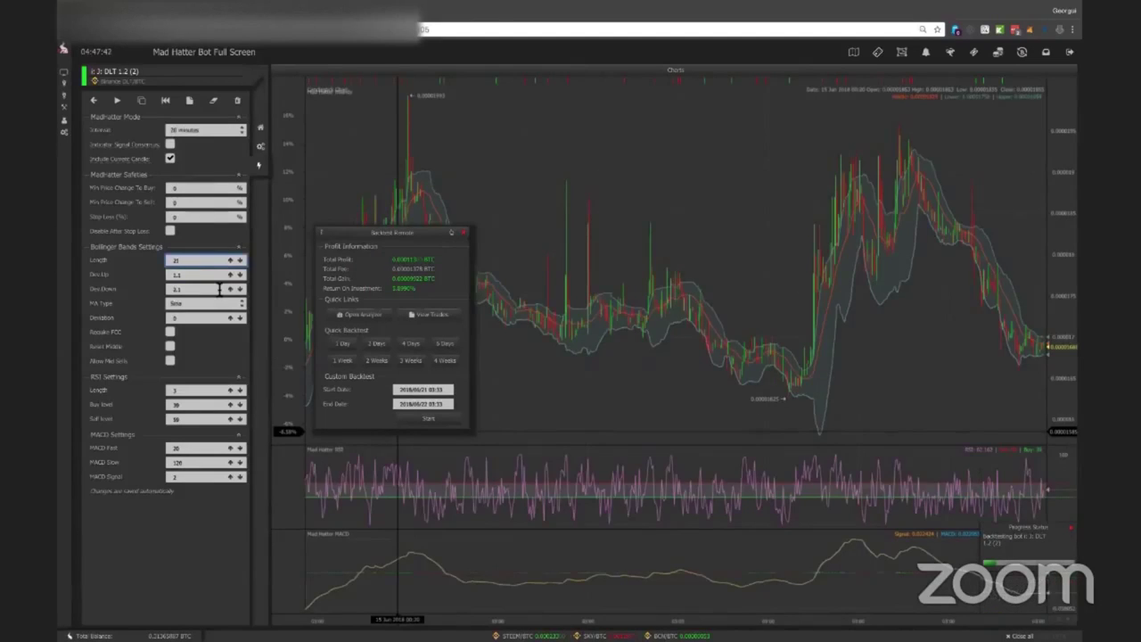
key(Up)
key(Up)
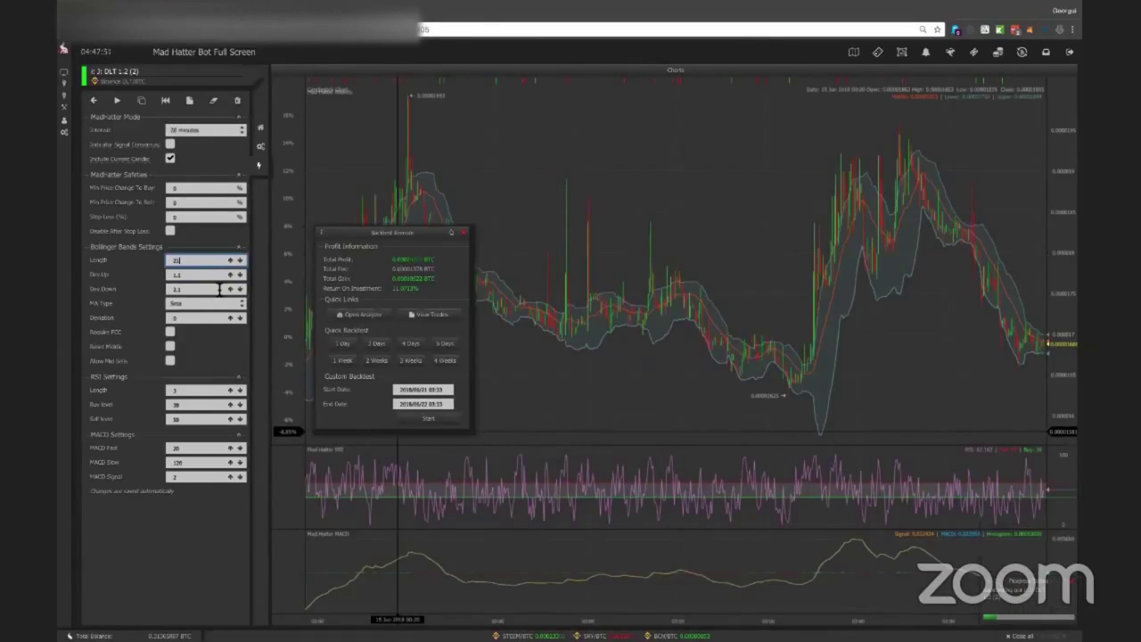
key(Down)
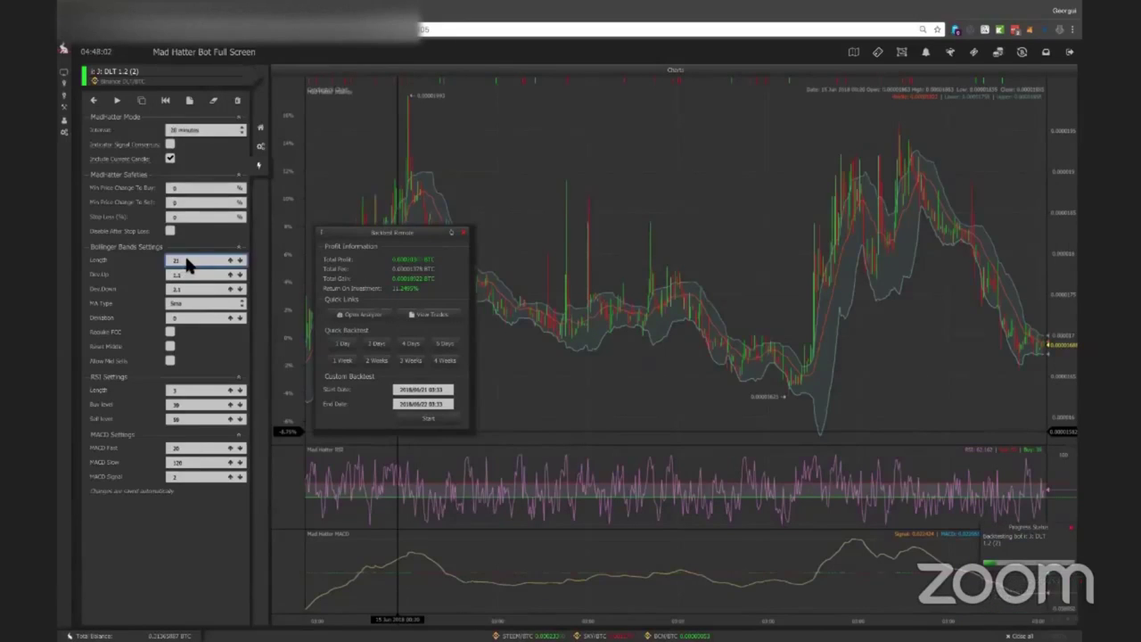
Try Bollinger Bands Lengths of 9, 12 and 100 in the backtest.
key(BackSpace)
key(BackSpace)
text(9)
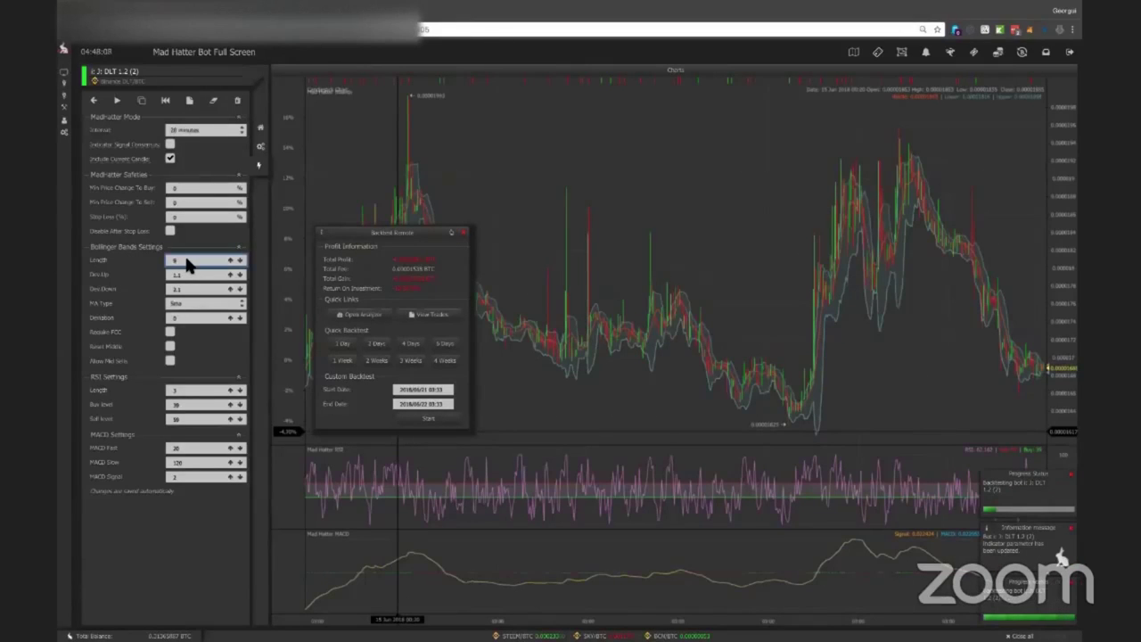
key(BackSpace)
text(12)
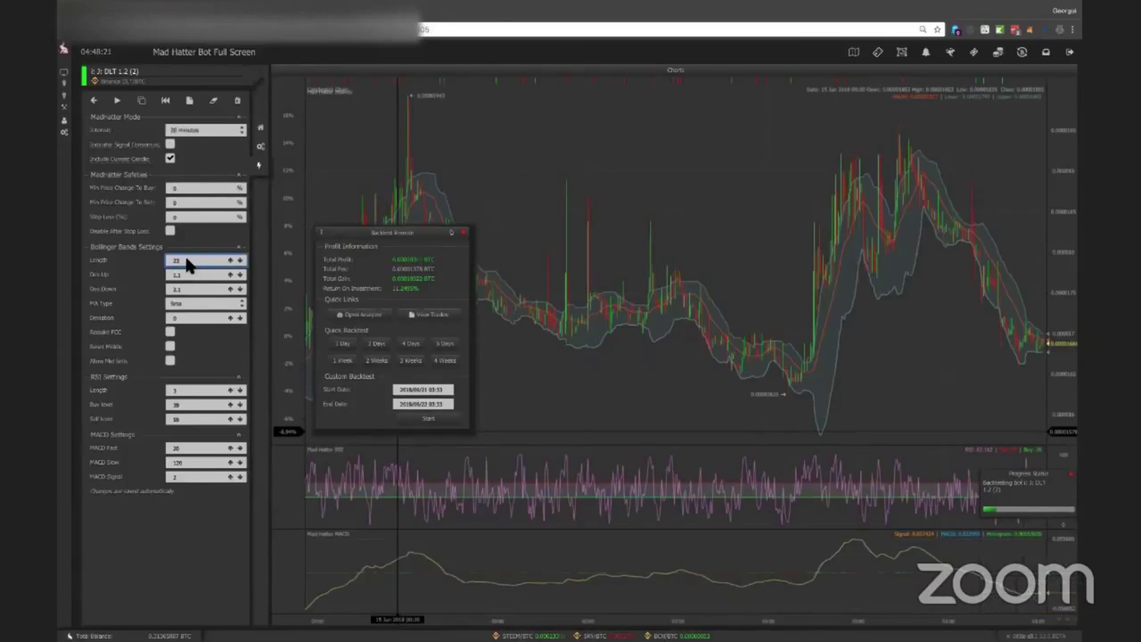
key(BackSpace)
key(BackSpace)
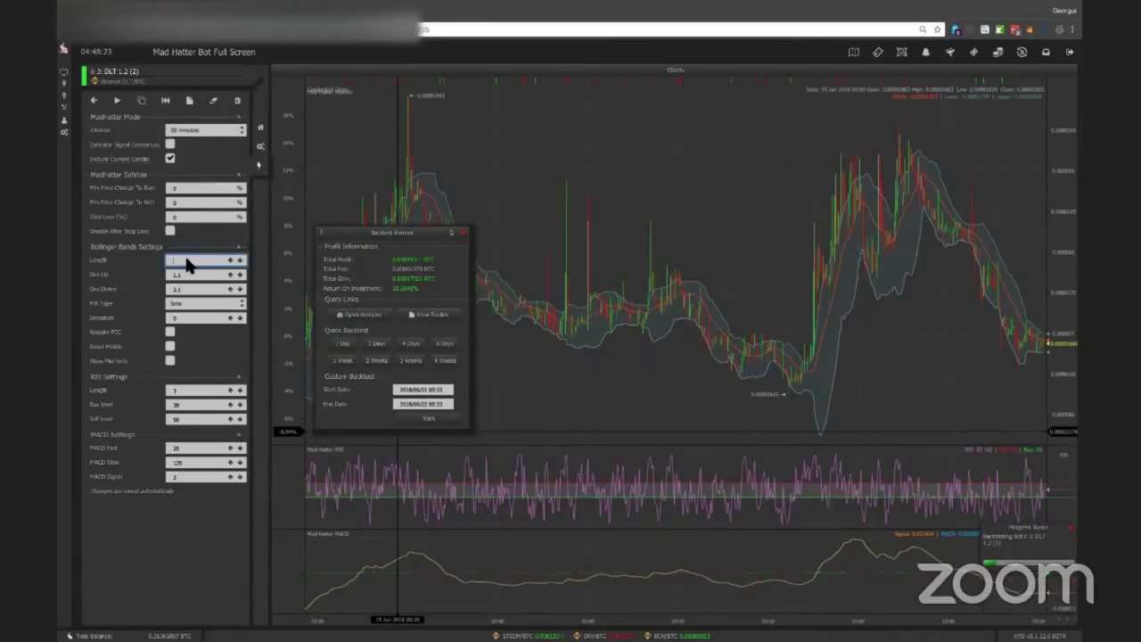
text(100)
Compare backtests for Bollinger Bands Lengths of 40 and 41, finishing with the Length at 40.
key(BackSpace)
key(BackSpace)
key(BackSpace)
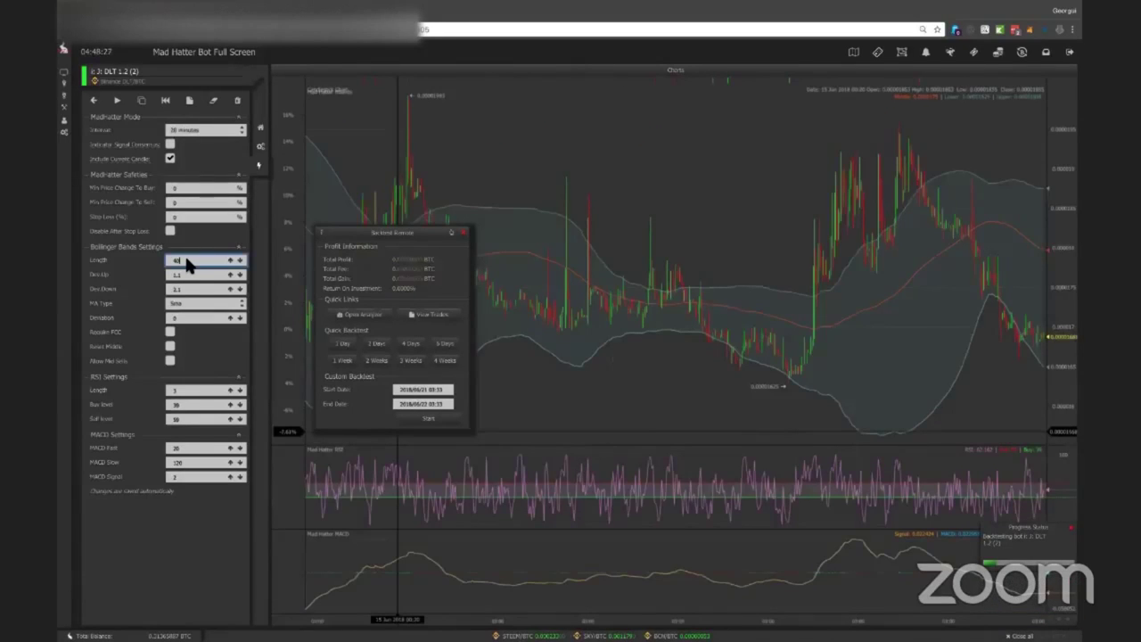
text(40)
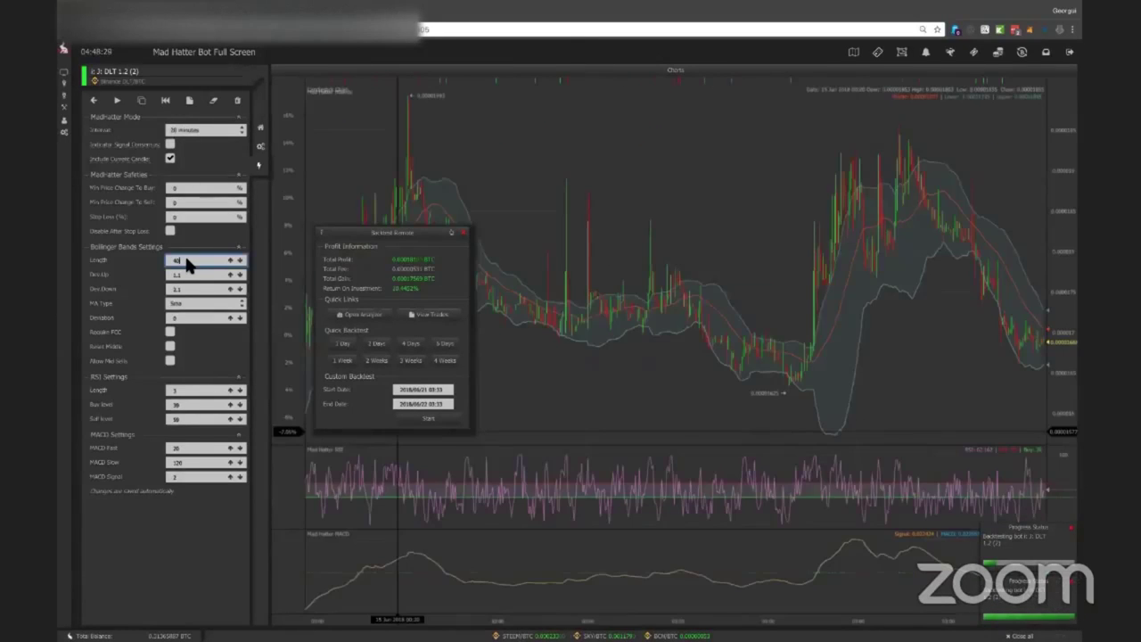
key(BackSpace)
text(1)
scroll(187, 263, down, 1)
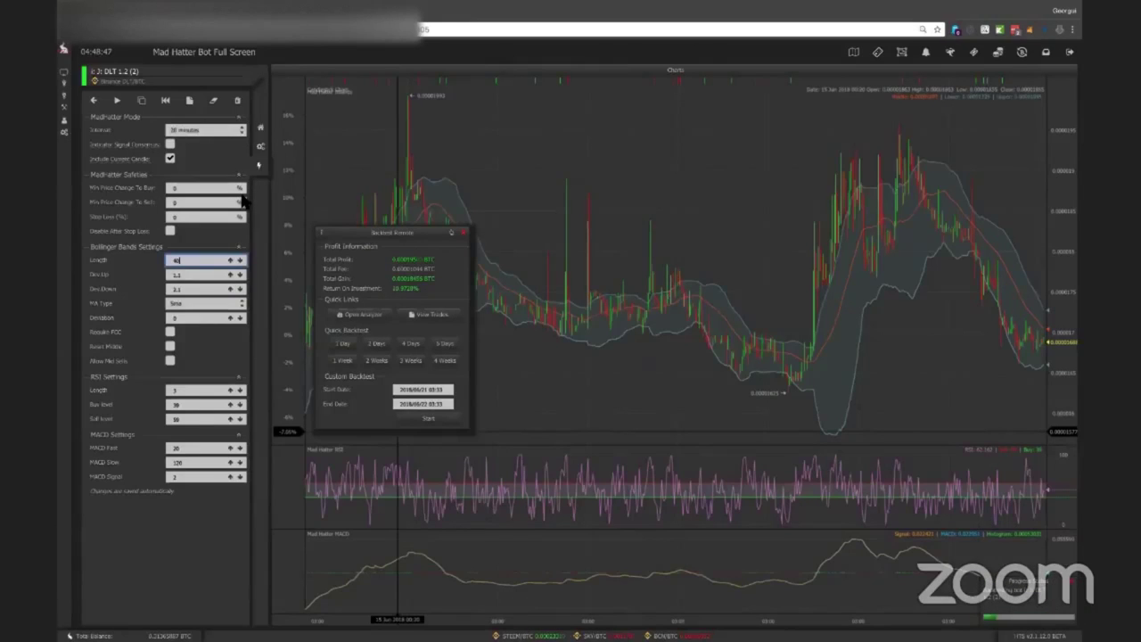
Try a Bollinger Bands Dev Up of 2 and return it to 1.1.
drag(187, 274, 142, 270)
text(2)
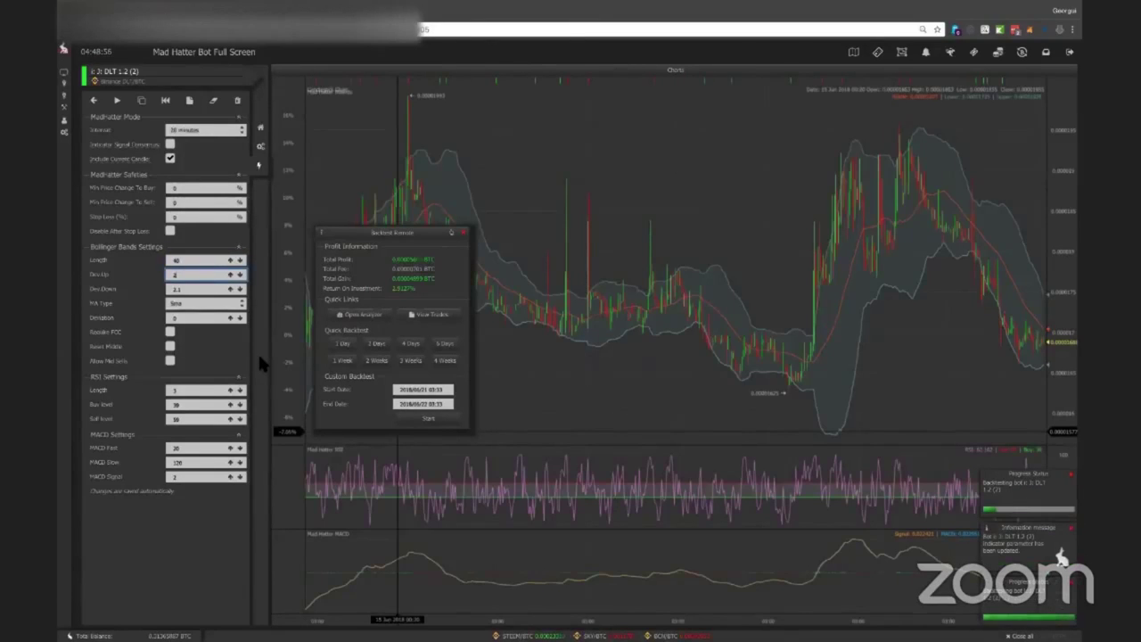
key(BackSpace)
text(1.1)
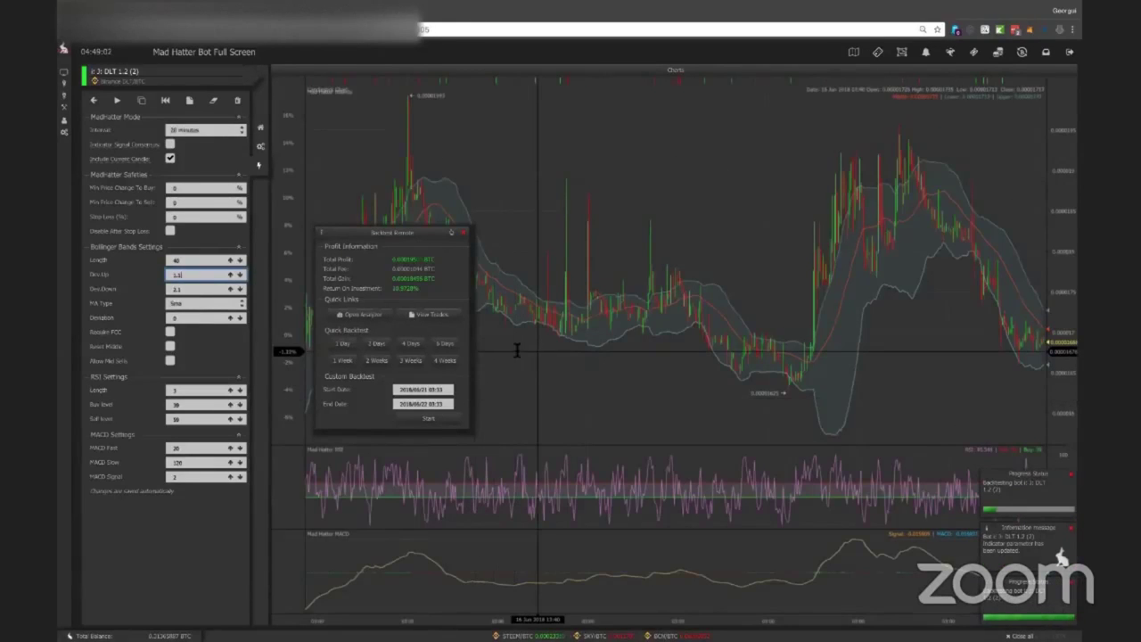
Try a Bollinger Bands Length of 70, finishing with the Length at 21.
click(178, 261)
text(70)
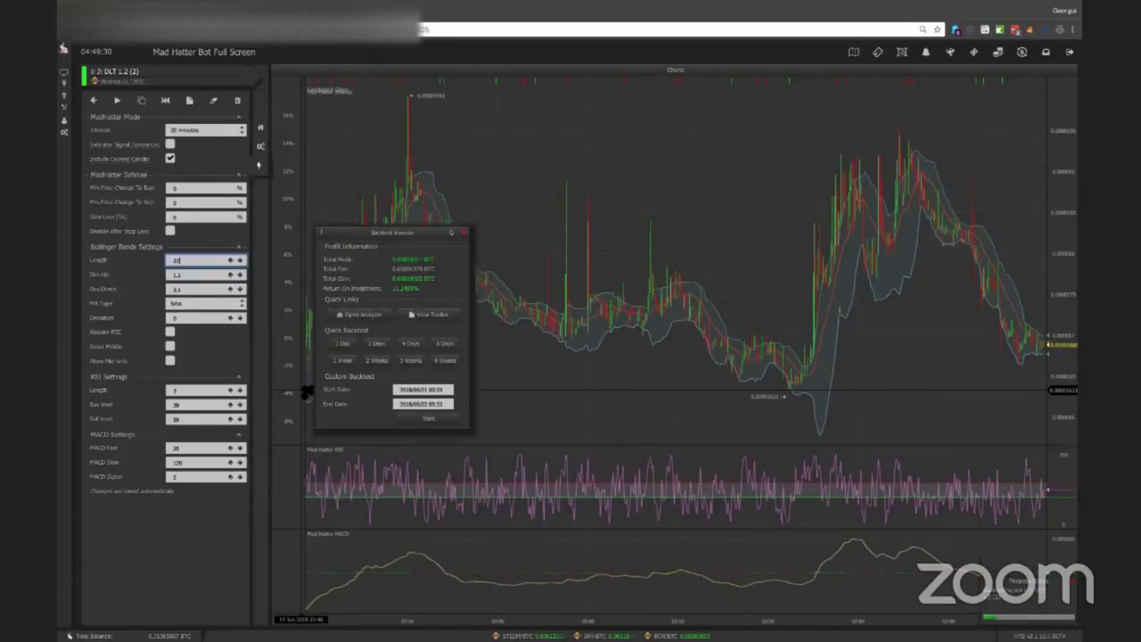
key(Up)
key(Down)
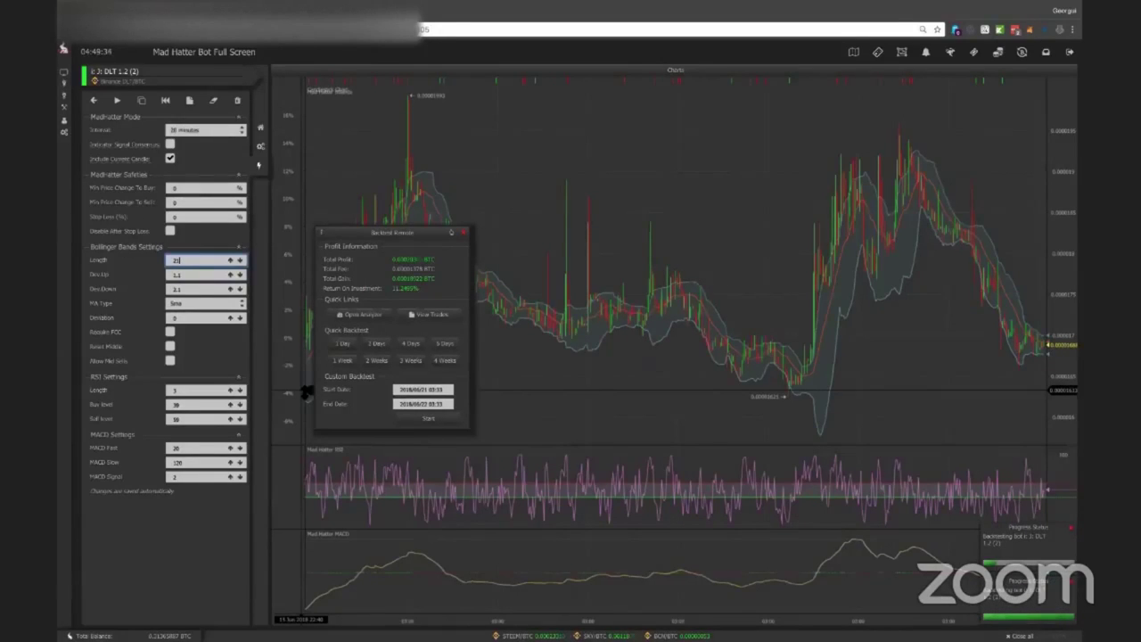
Compare RSI Lengths of 15 and 17, finishing with the RSI Length at 17.
drag(570, 329, 776, 318)
drag(580, 307, 894, 313)
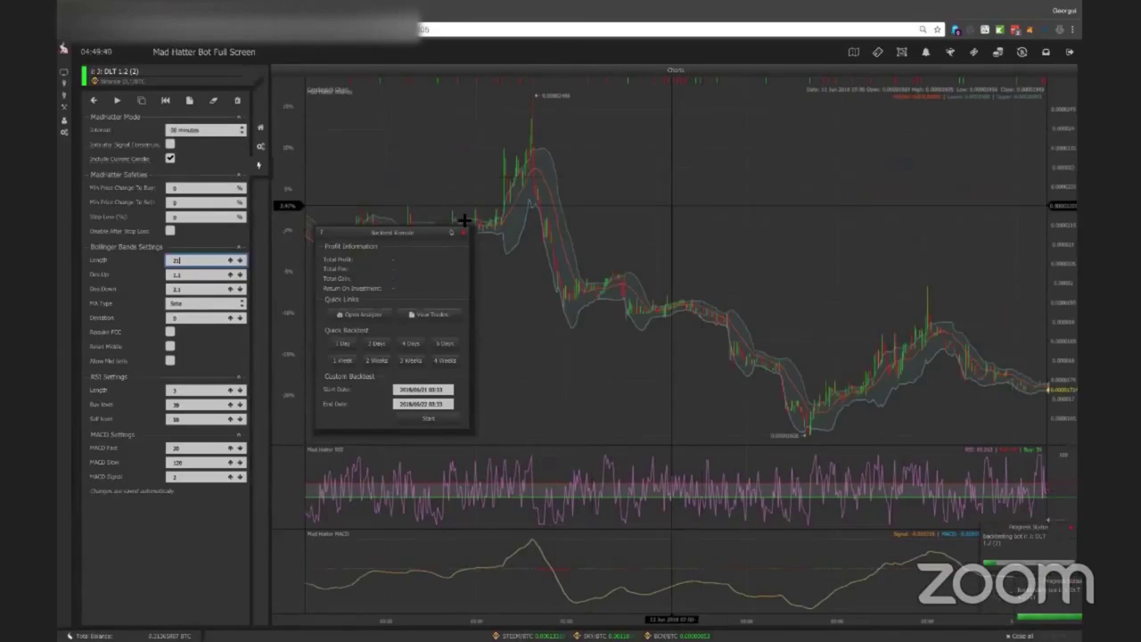
drag(642, 201, 720, 193)
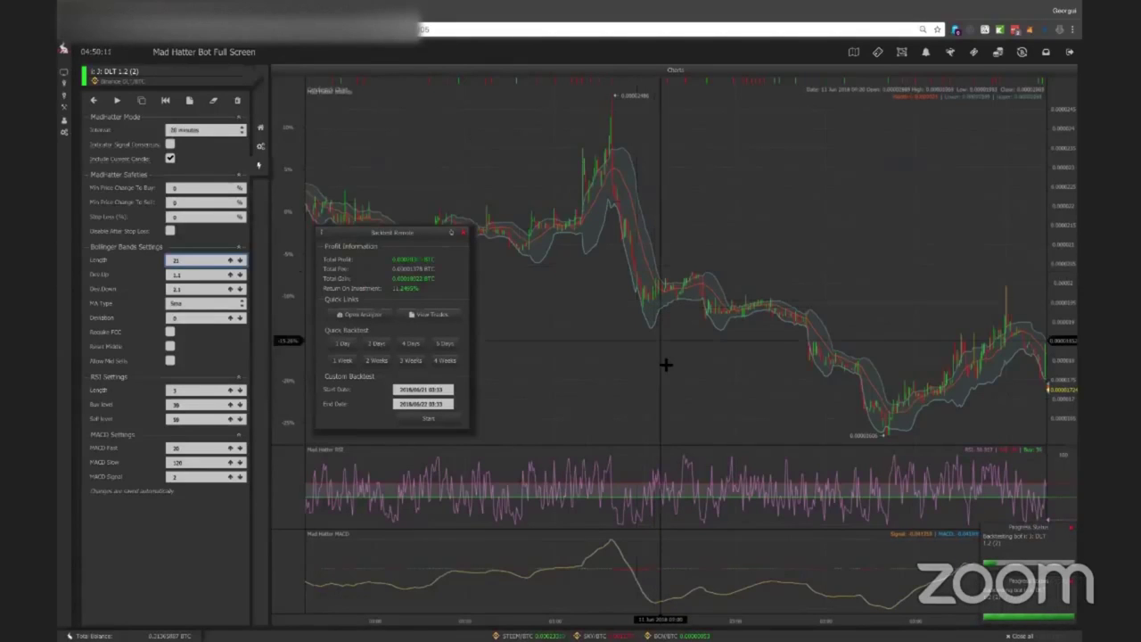
click(184, 390)
text(15)
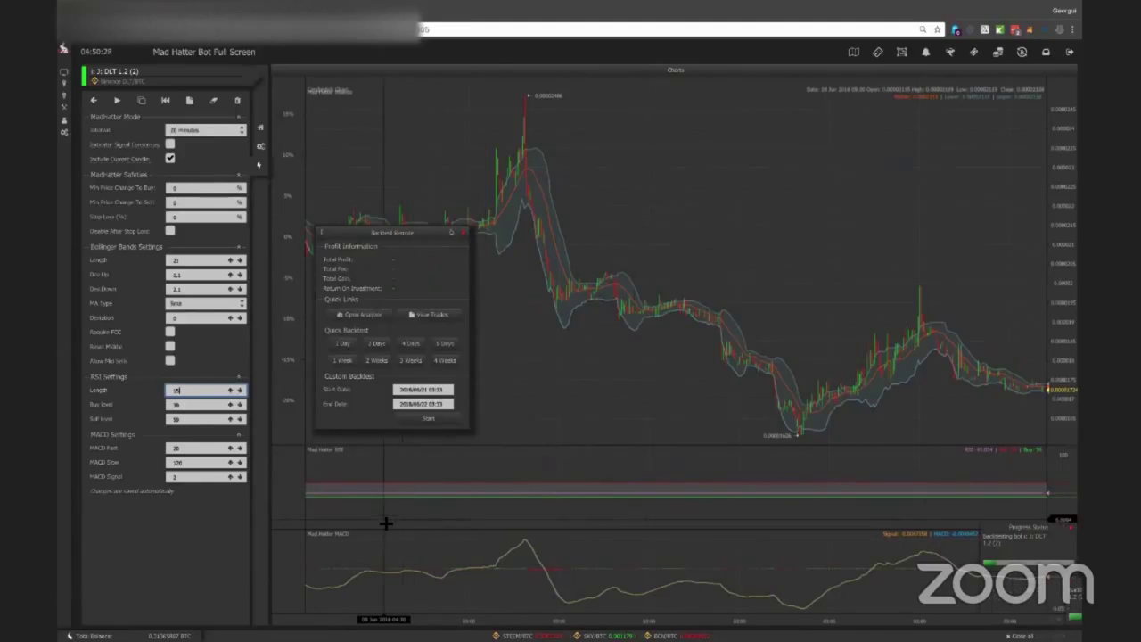
text(5)
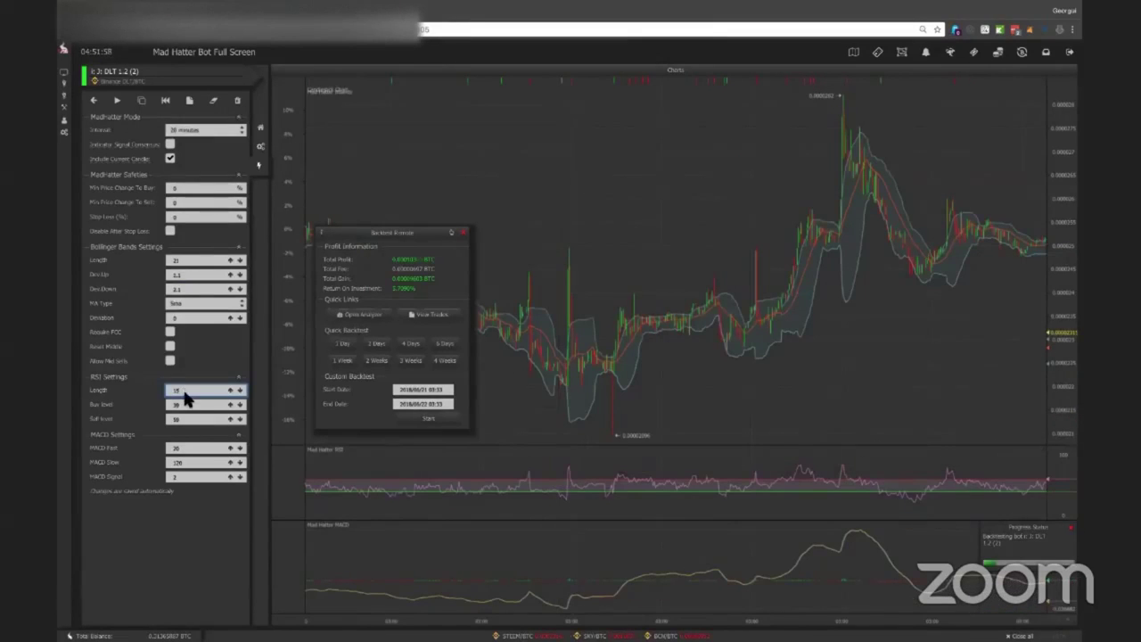
text(7)
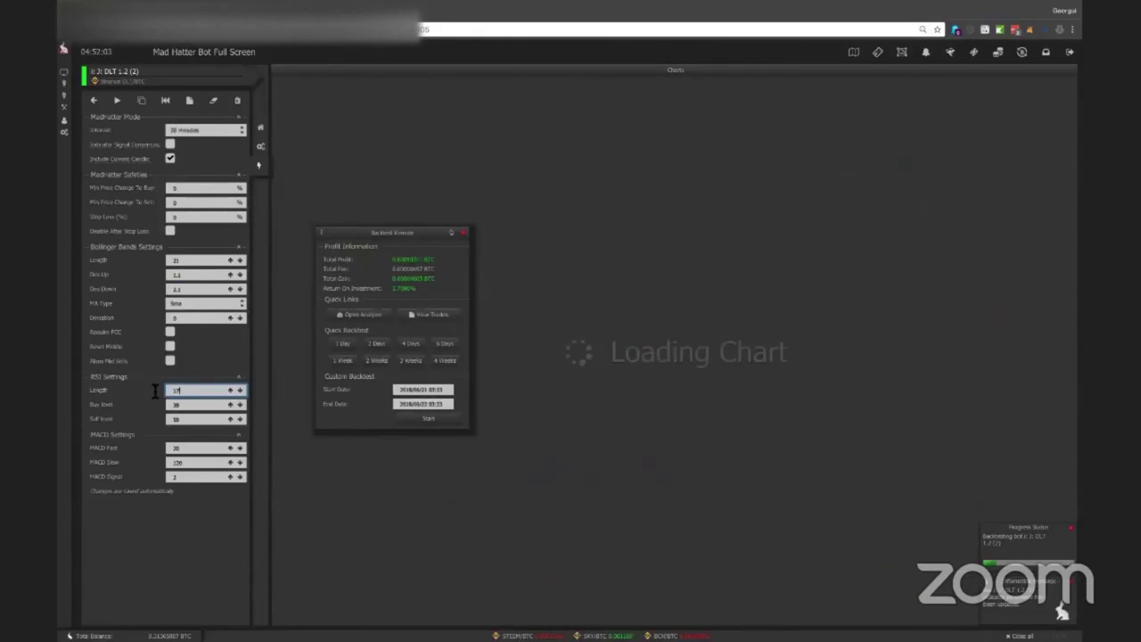
click(181, 406)
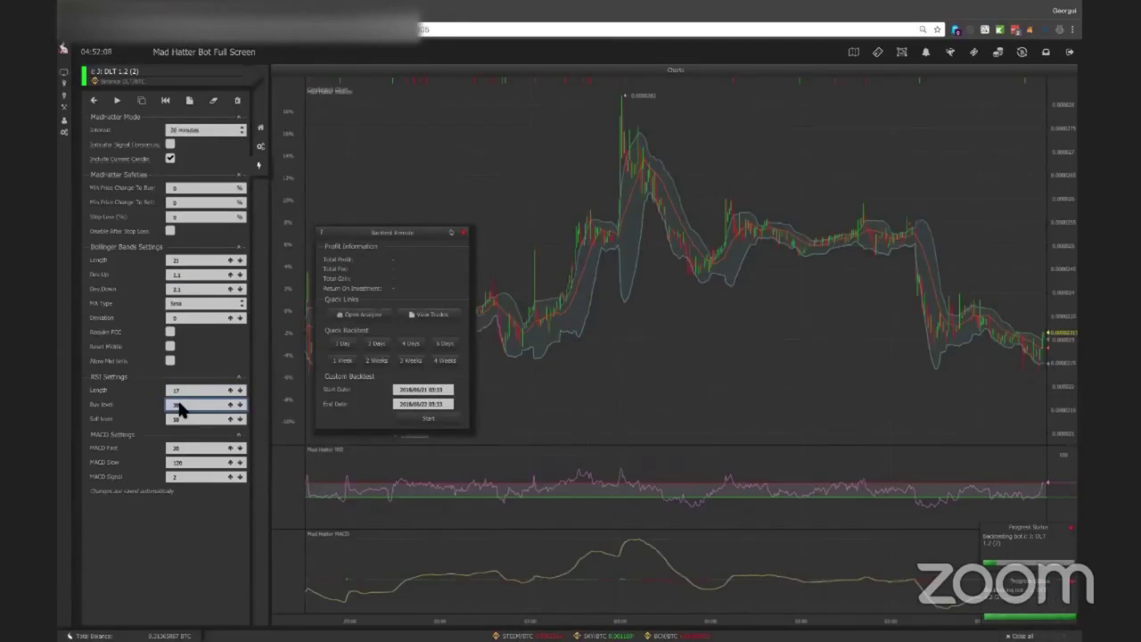
click(204, 223)
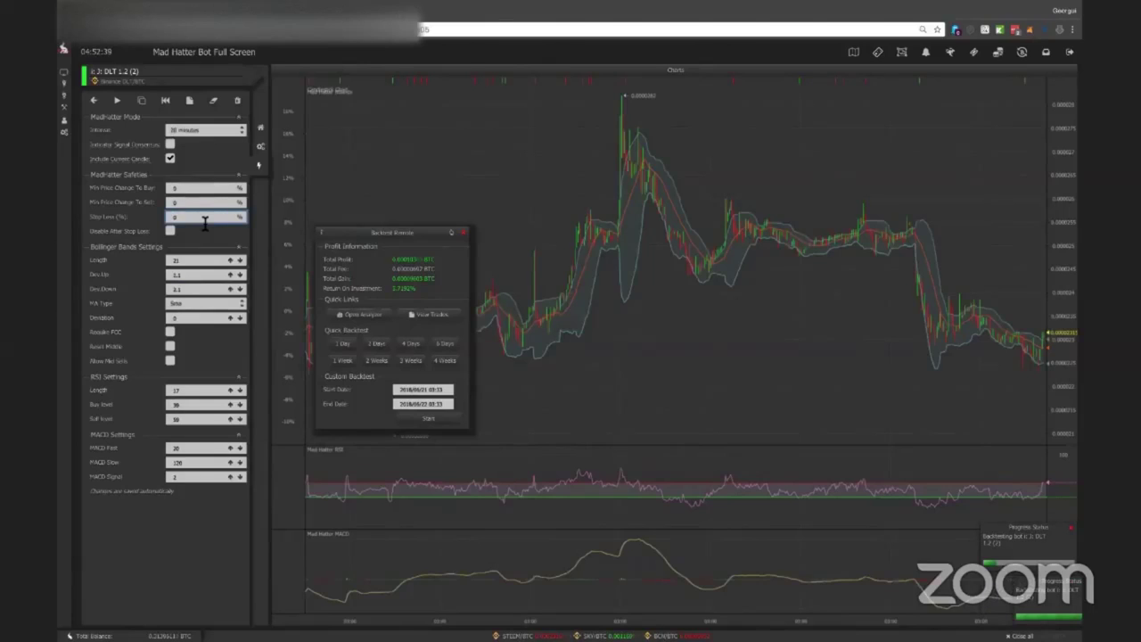
drag(796, 386, 627, 387)
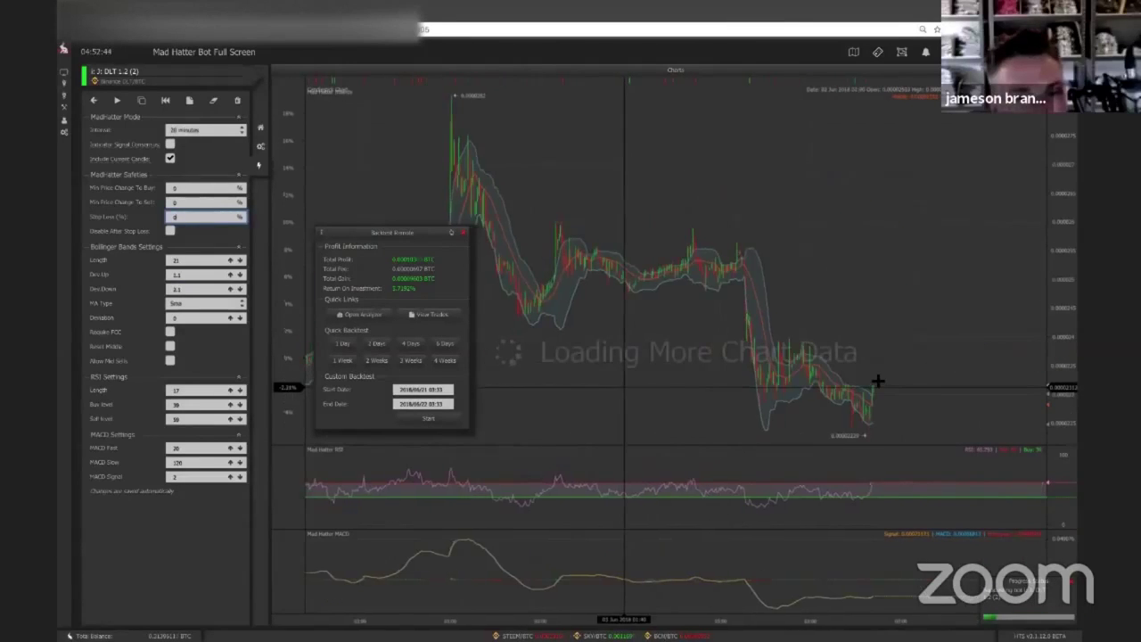
click(197, 474)
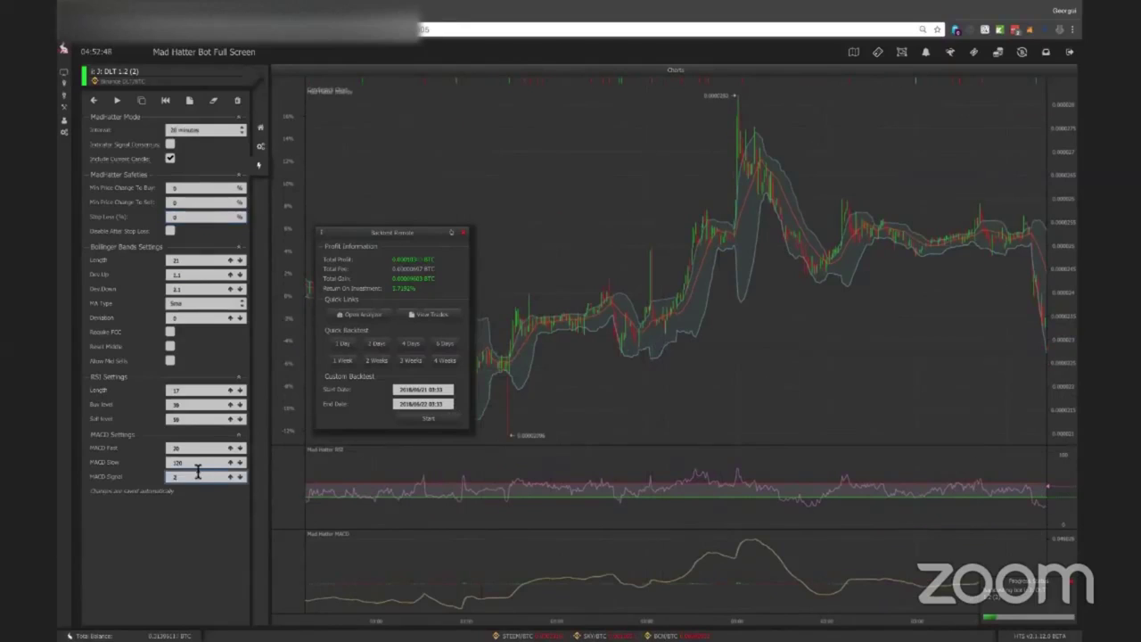
click(198, 449)
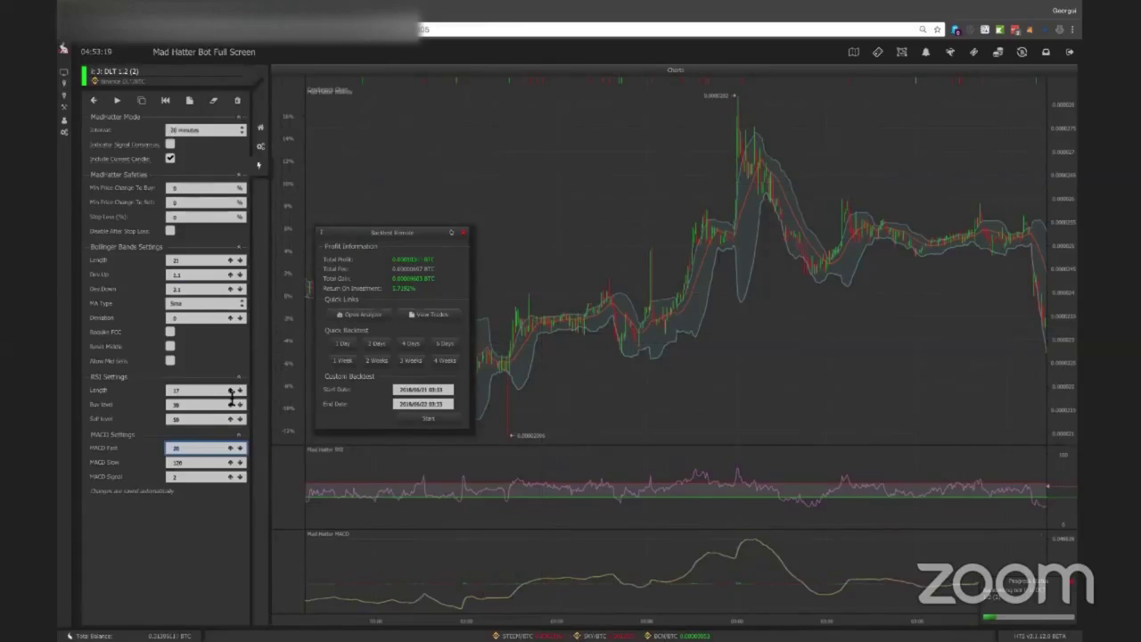
Try a MACD Signal of 12 and a MACD Fast of 40.
click(185, 476)
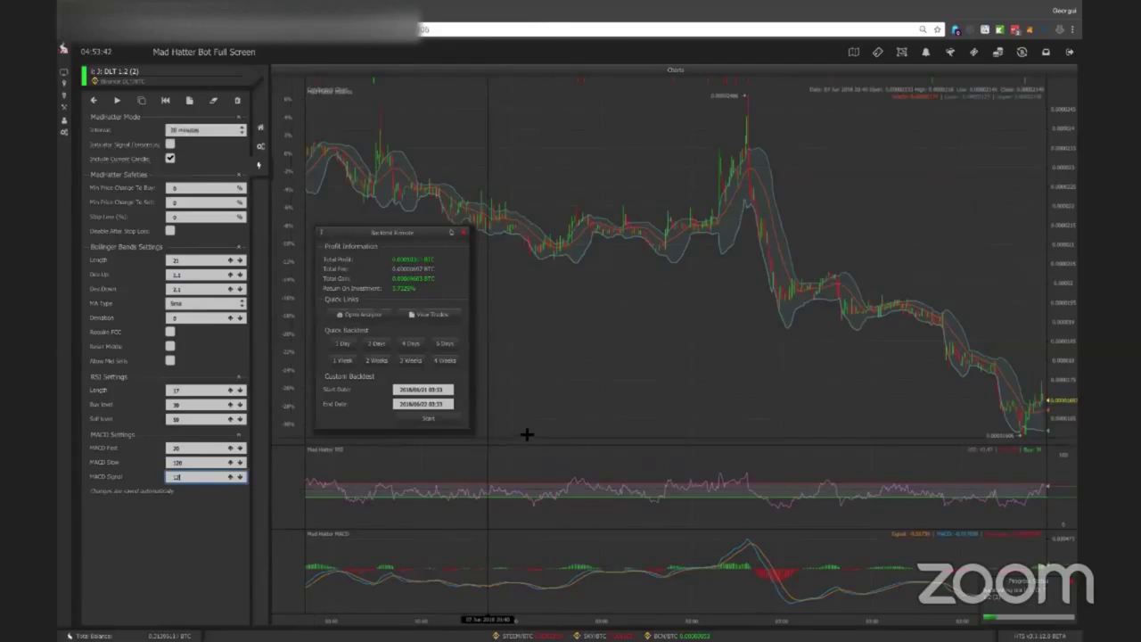
drag(526, 434, 738, 410)
drag(576, 401, 776, 413)
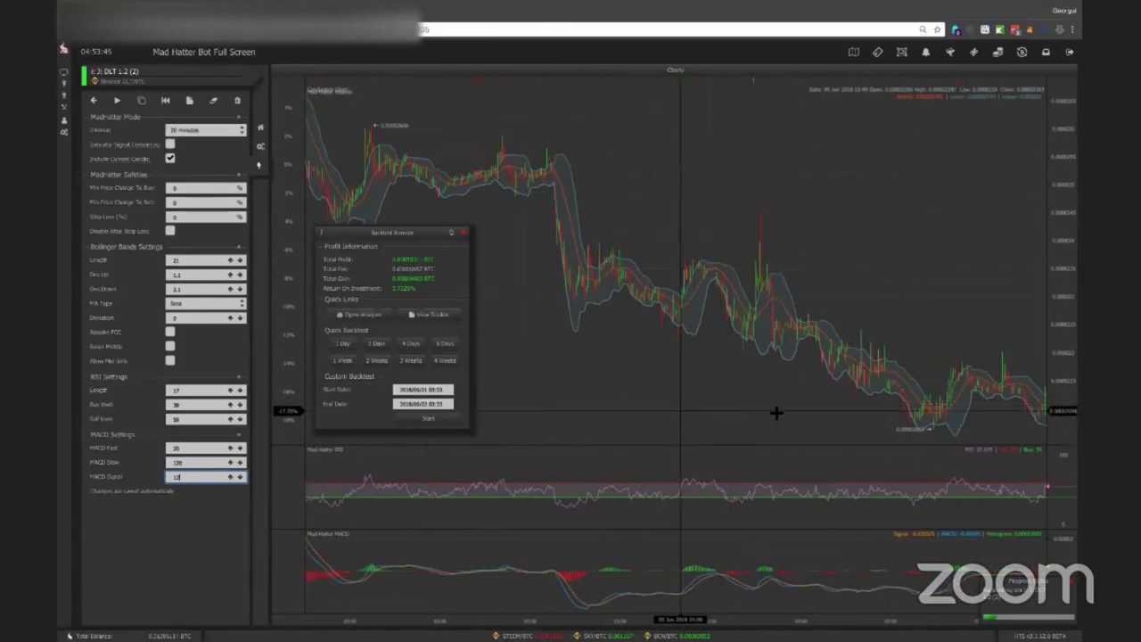
scroll(713, 410, up, 3)
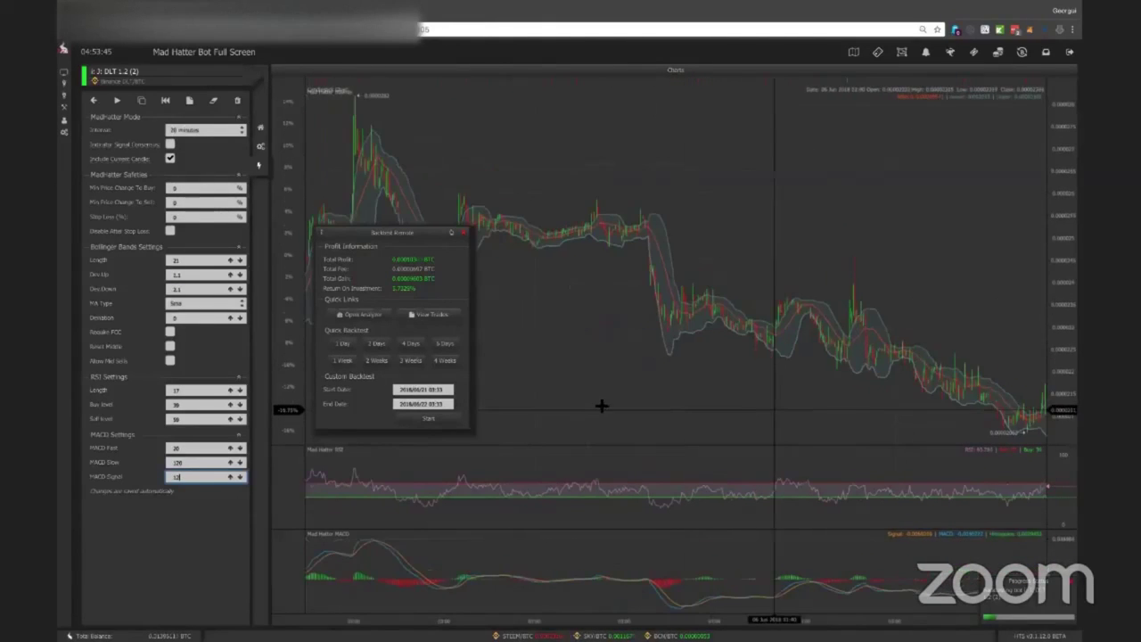
click(194, 448)
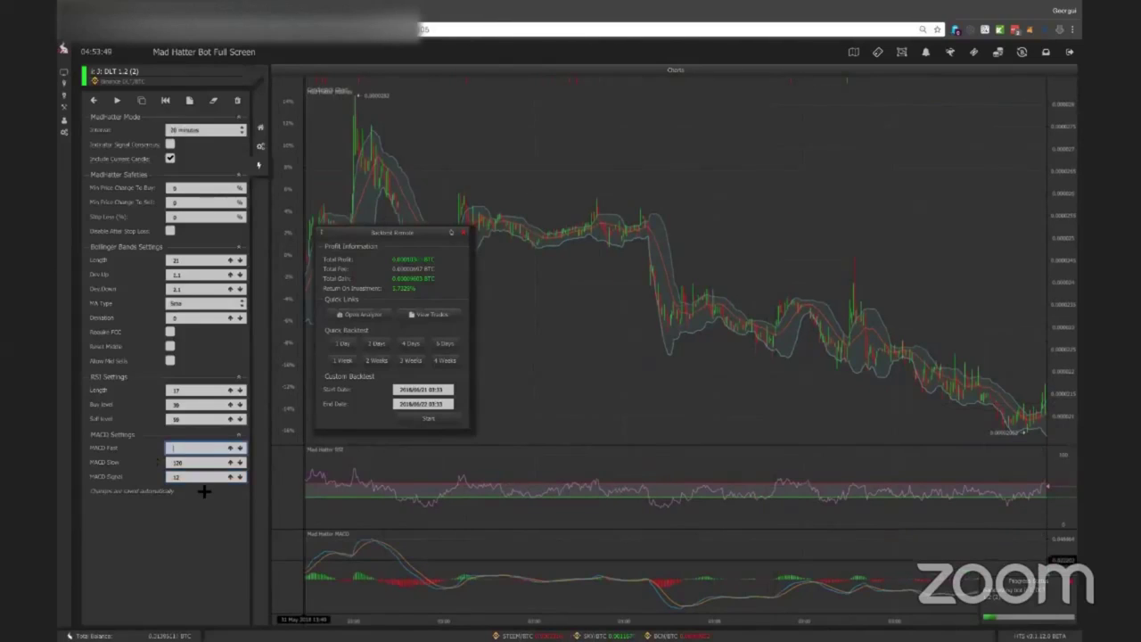
text(40)
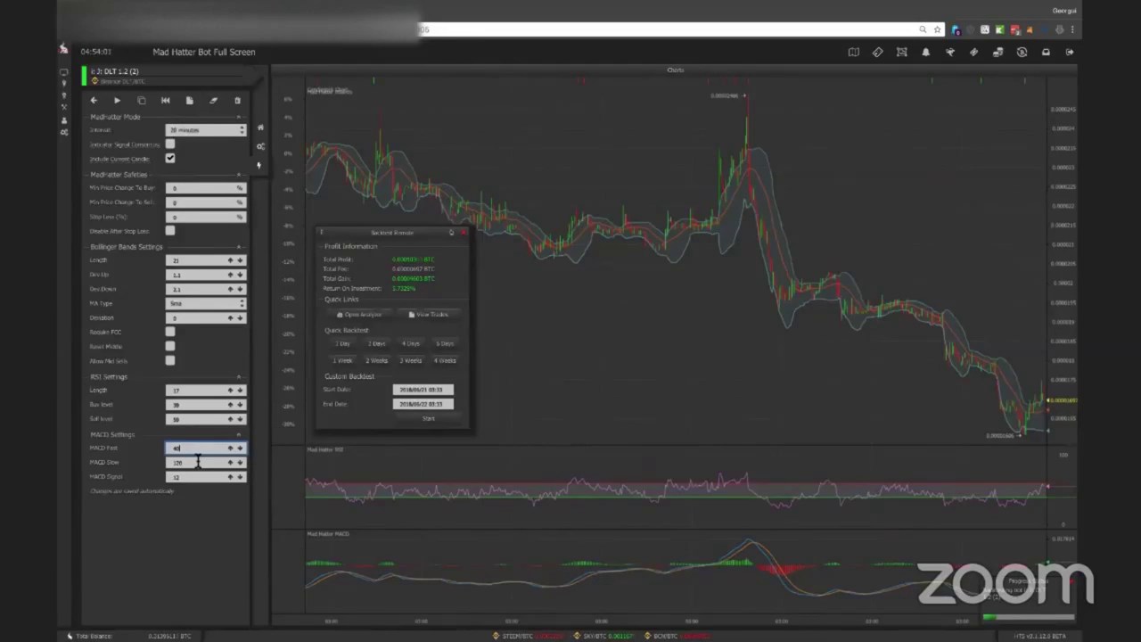
Try MACD settings with Fast at 20, Slow at 40 and Signal at 2.
key(BackSpace)
key(BackSpace)
text(1)
text(20)
key(Tab)
text(40)
key(Tab)
text(2)
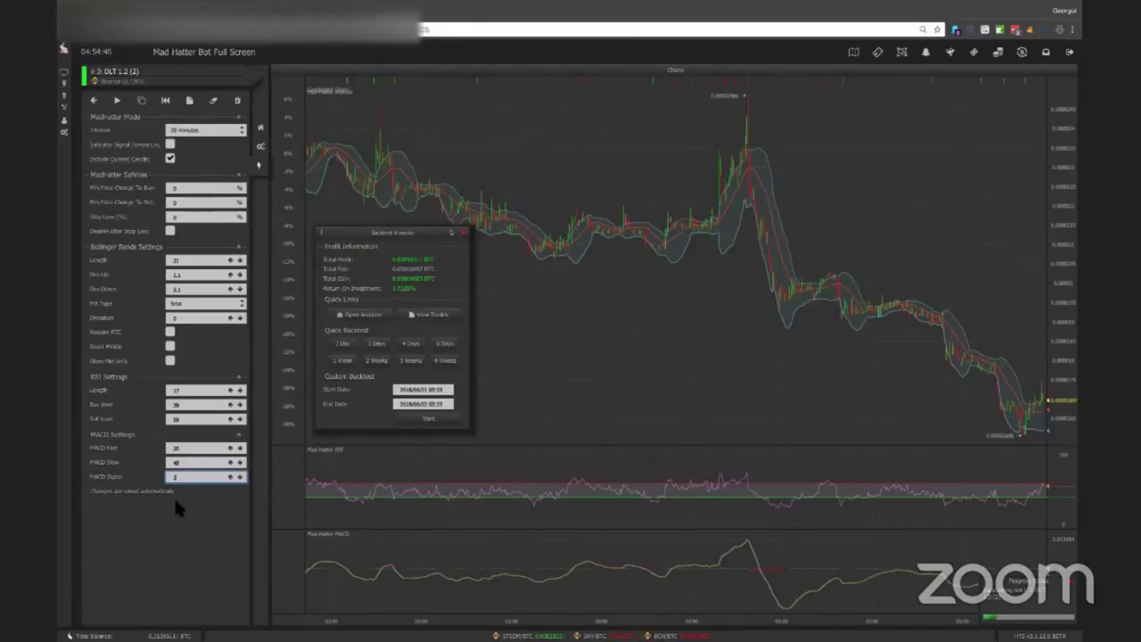
Compare MACD Signal values of 12 and 21, finishing with the Signal at 21.
text(2)
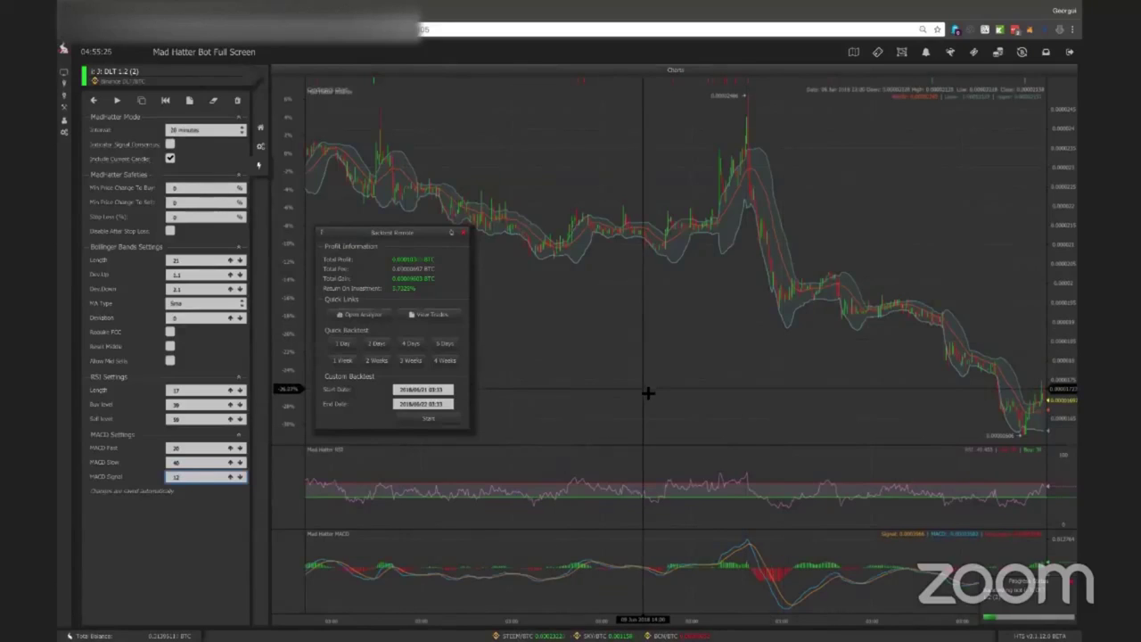
key(BackSpace)
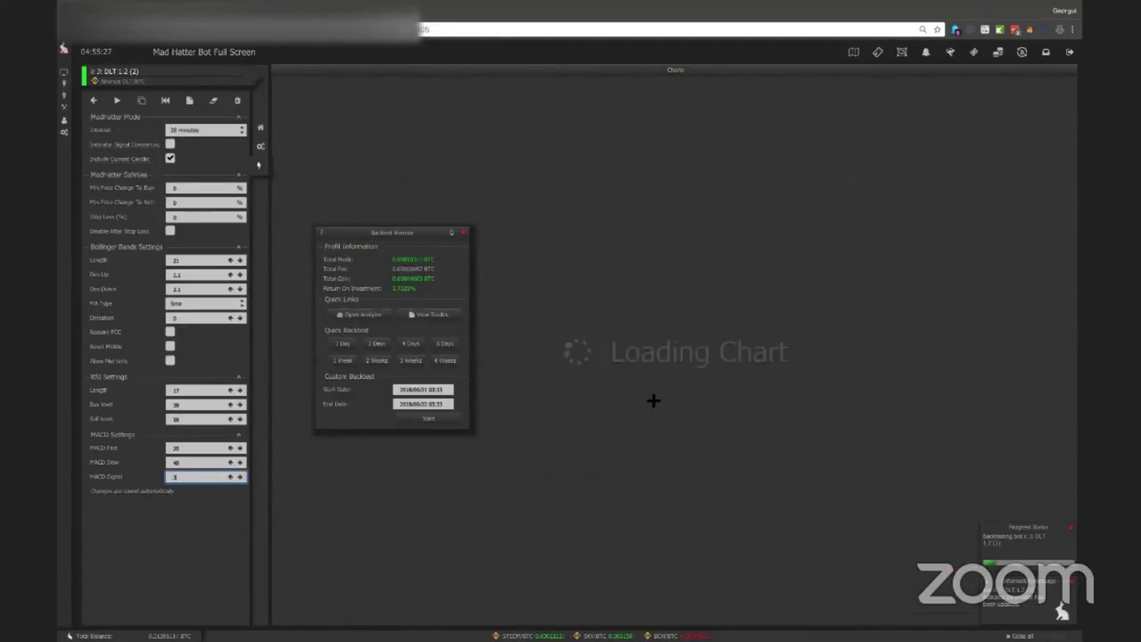
text(1)
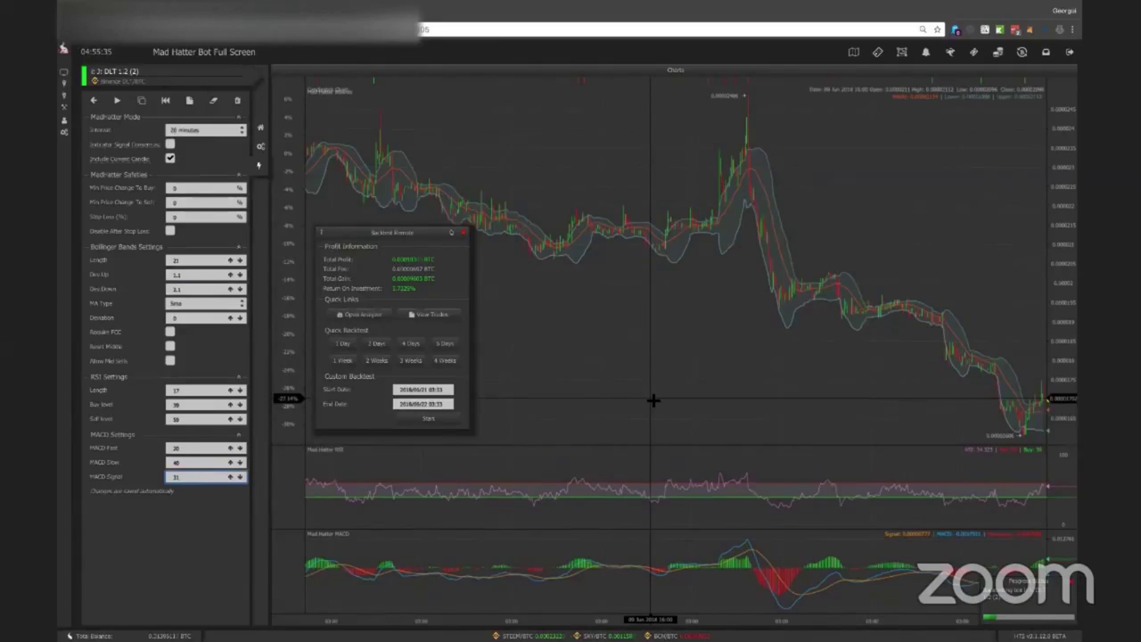
Set the MACD Slow to 120.
click(174, 448)
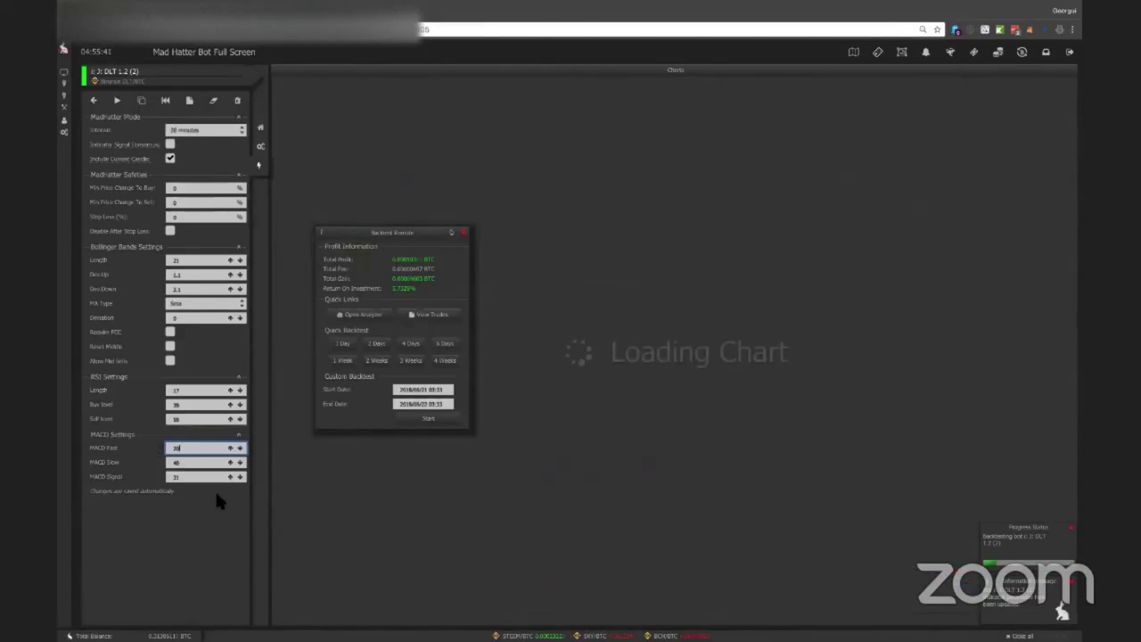
key(Tab)
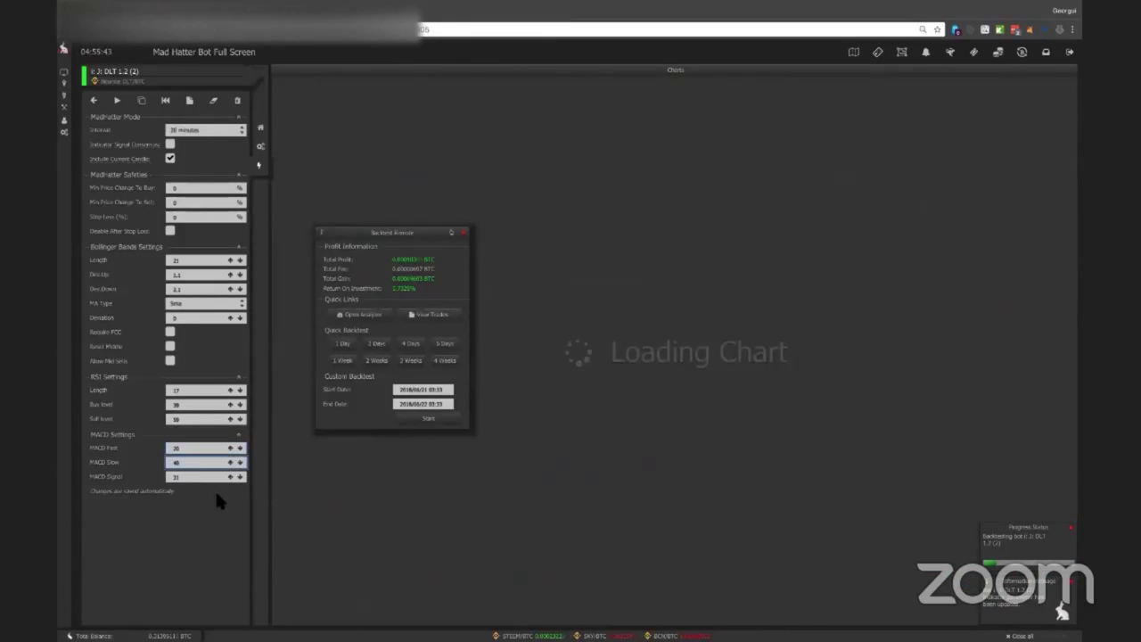
text(120)
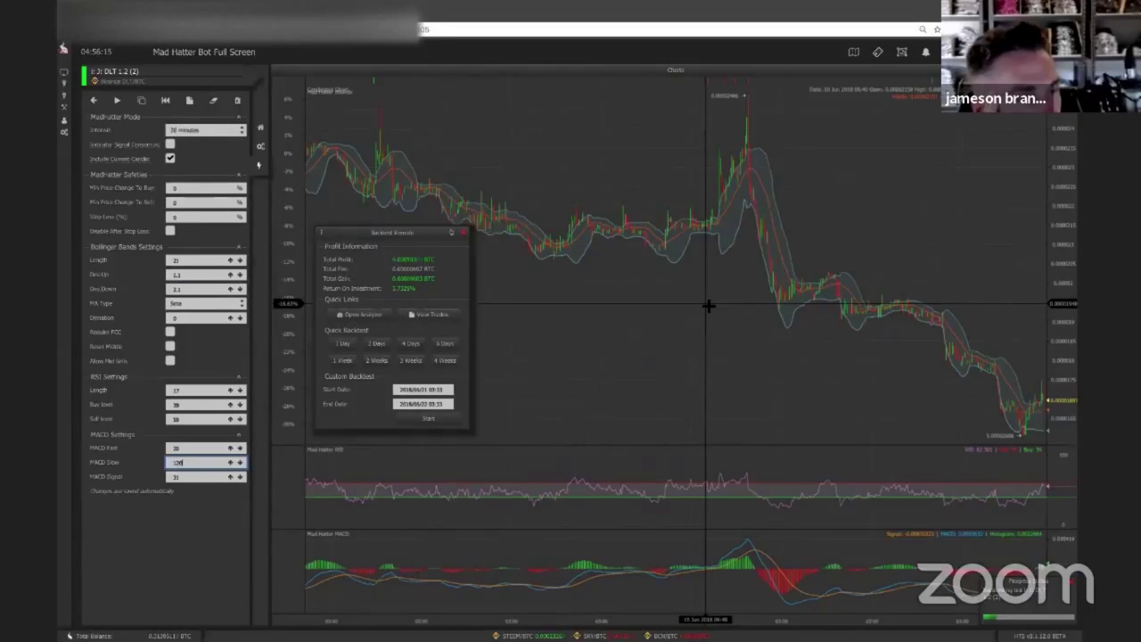
Run the longest quick backtest measured in days and set the Bollinger Bands Length to 40.
click(442, 344)
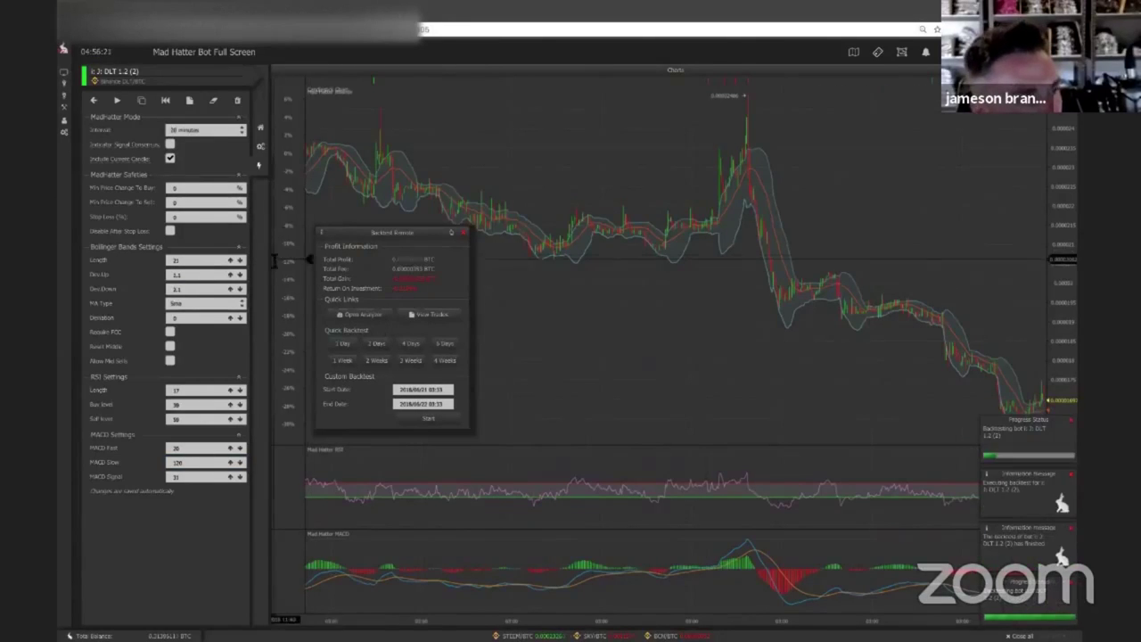
click(183, 263)
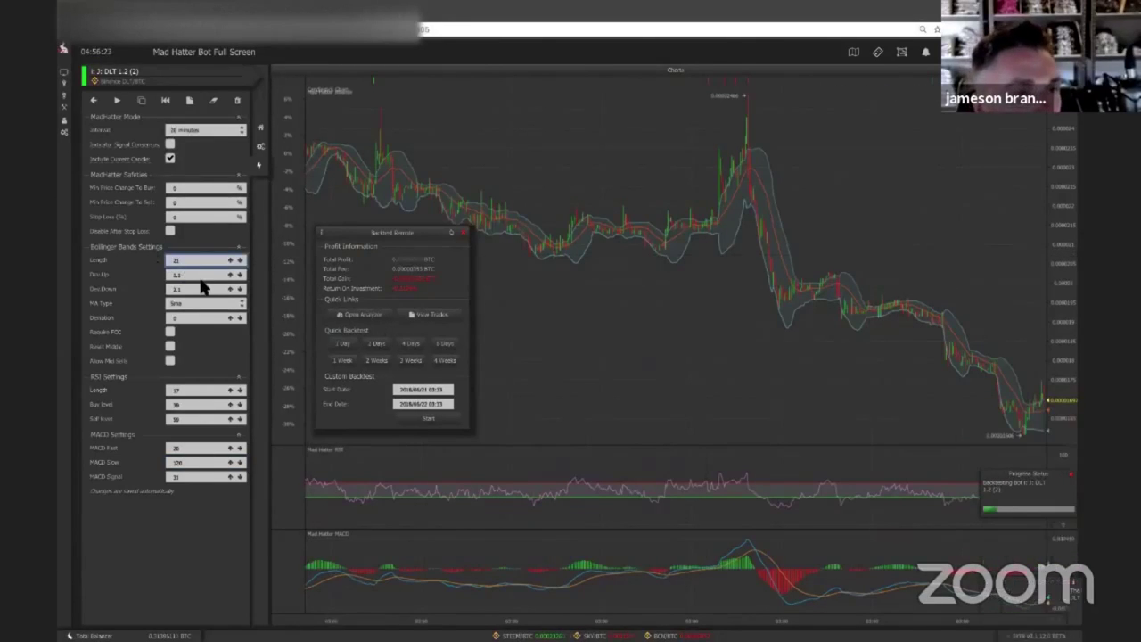
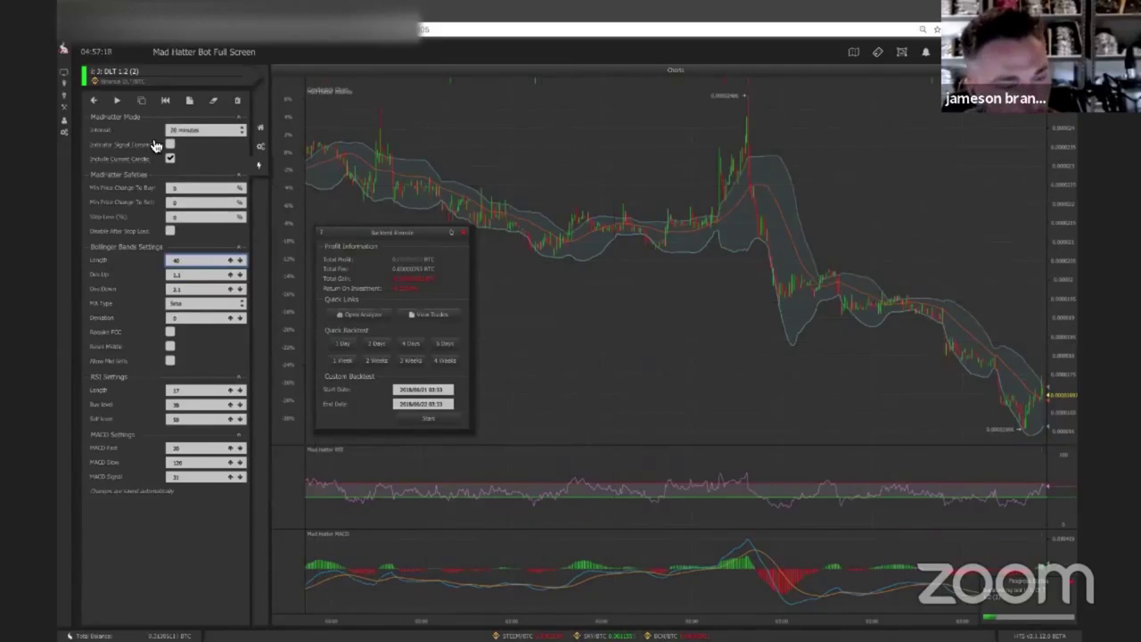
Return to the Custom Bots overview and select the DLT Live bot.
click(93, 98)
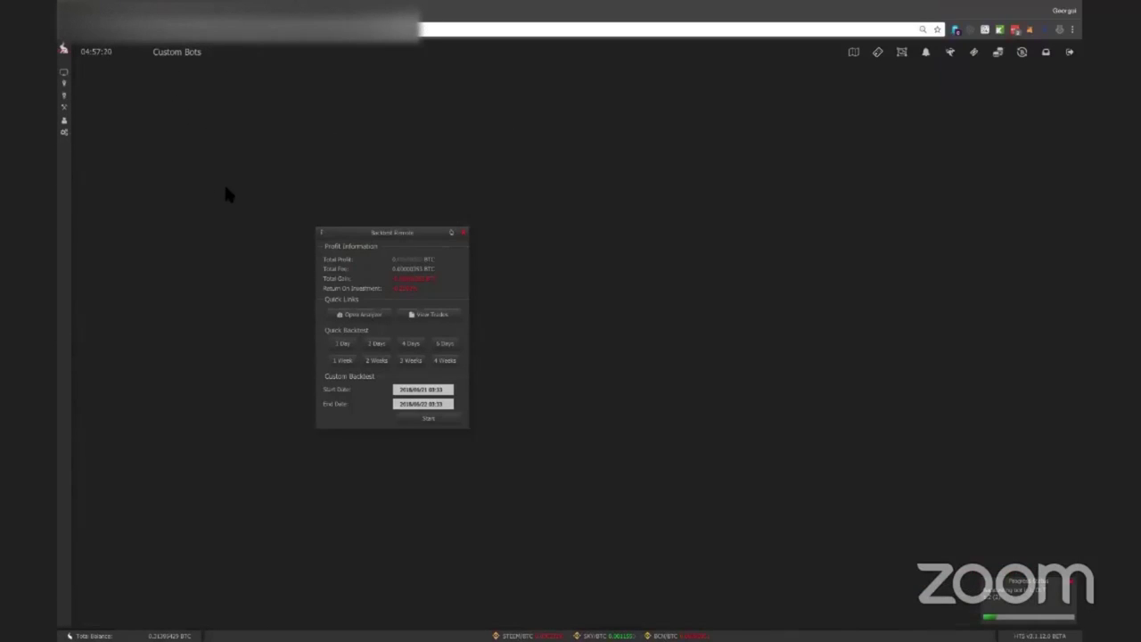
click(185, 159)
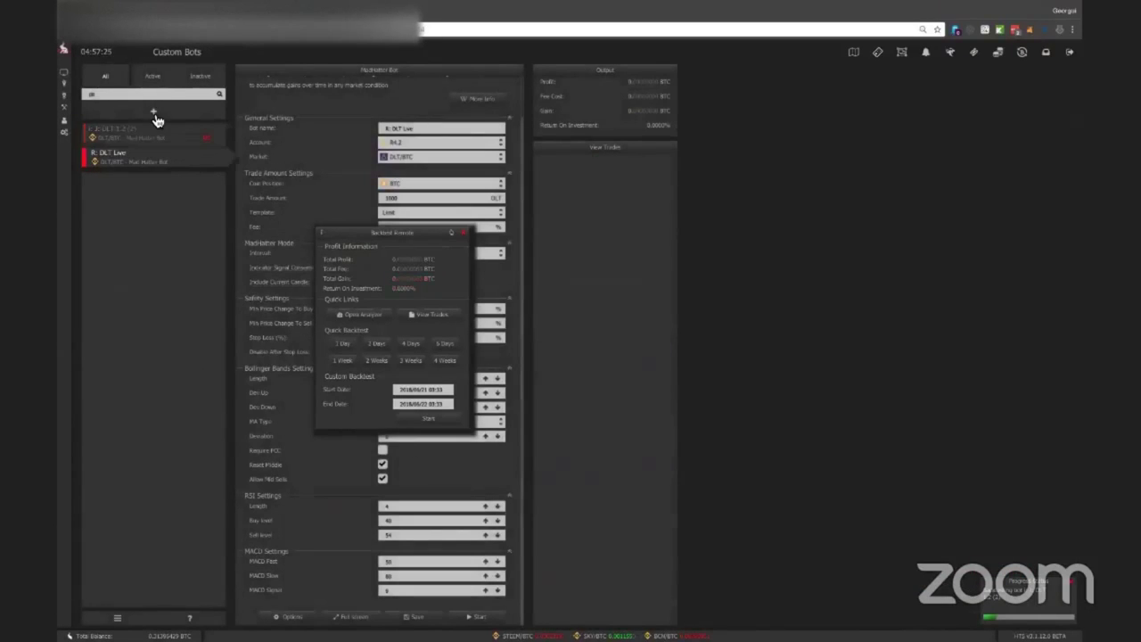
Add a new custom bot of type Mad Hatter Bot named EDO on the EDO/ETH market.
click(155, 112)
click(177, 123)
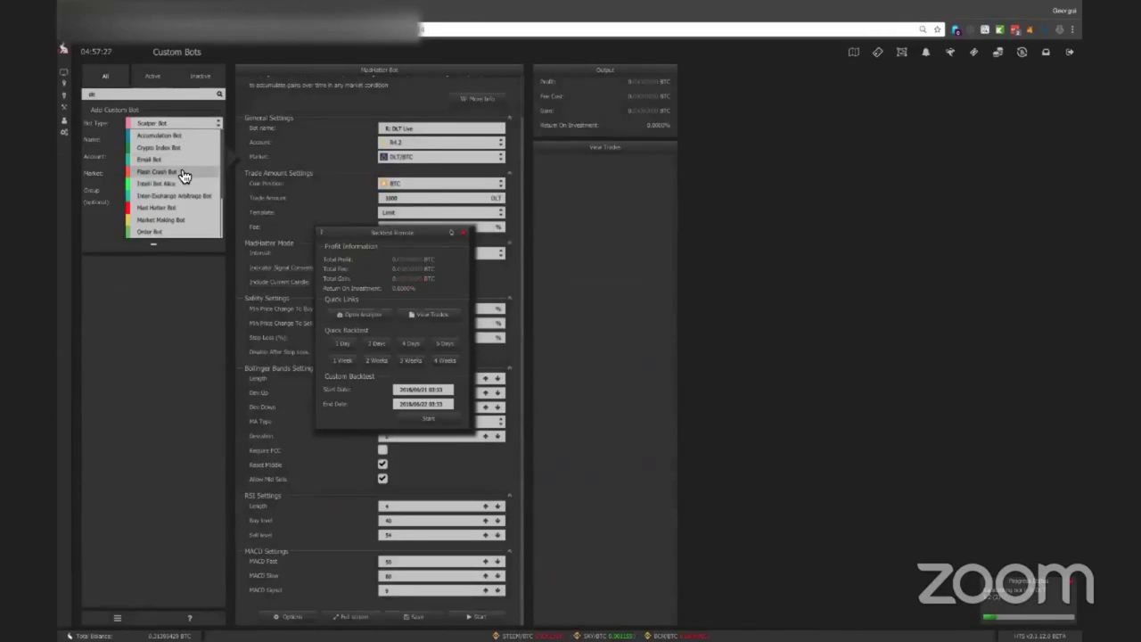
scroll(173, 189, down, 1)
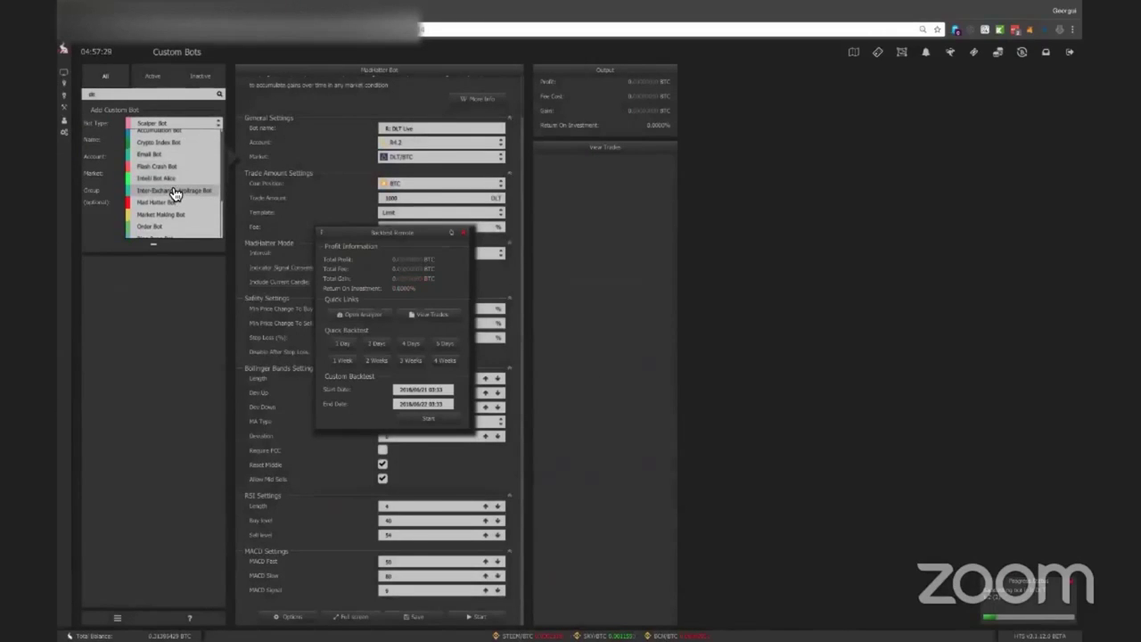
click(189, 203)
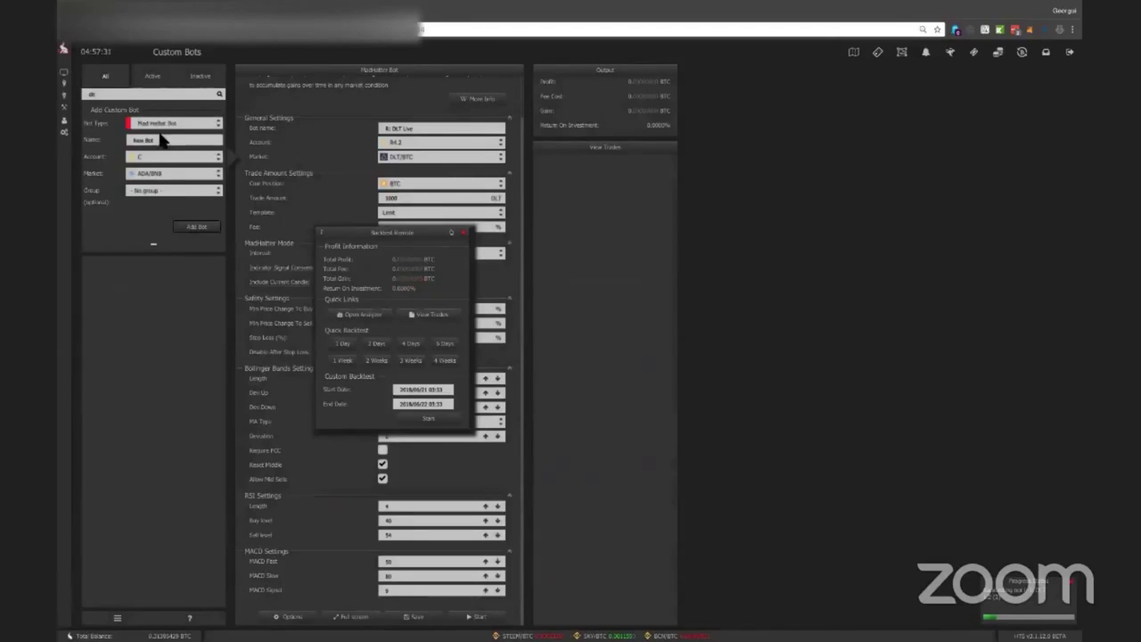
click(165, 176)
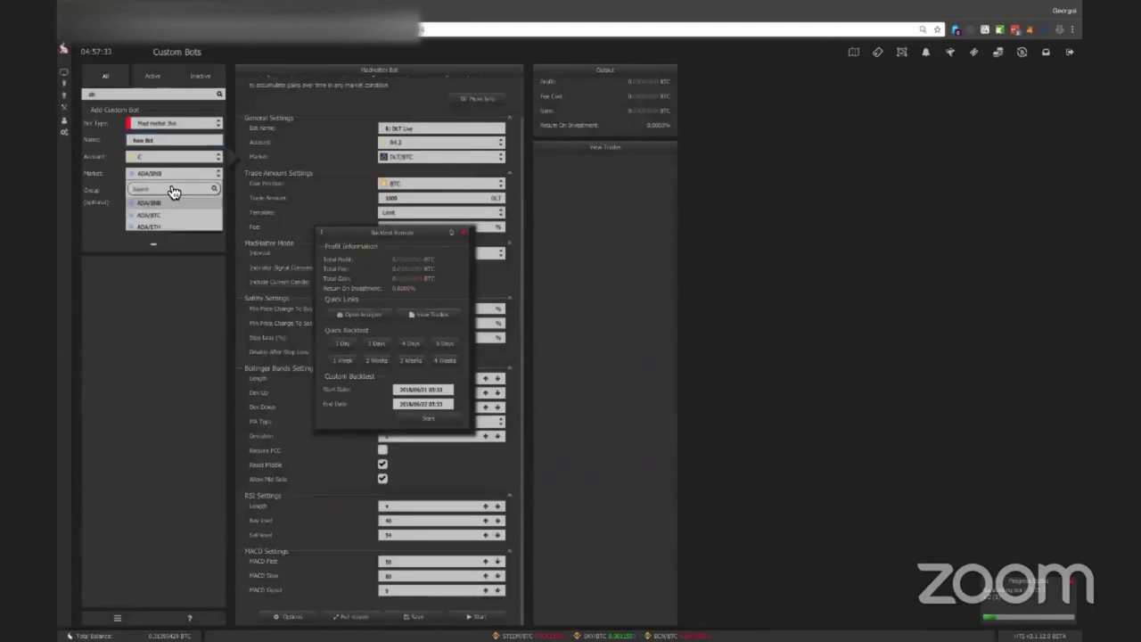
scroll(170, 227, down, 10)
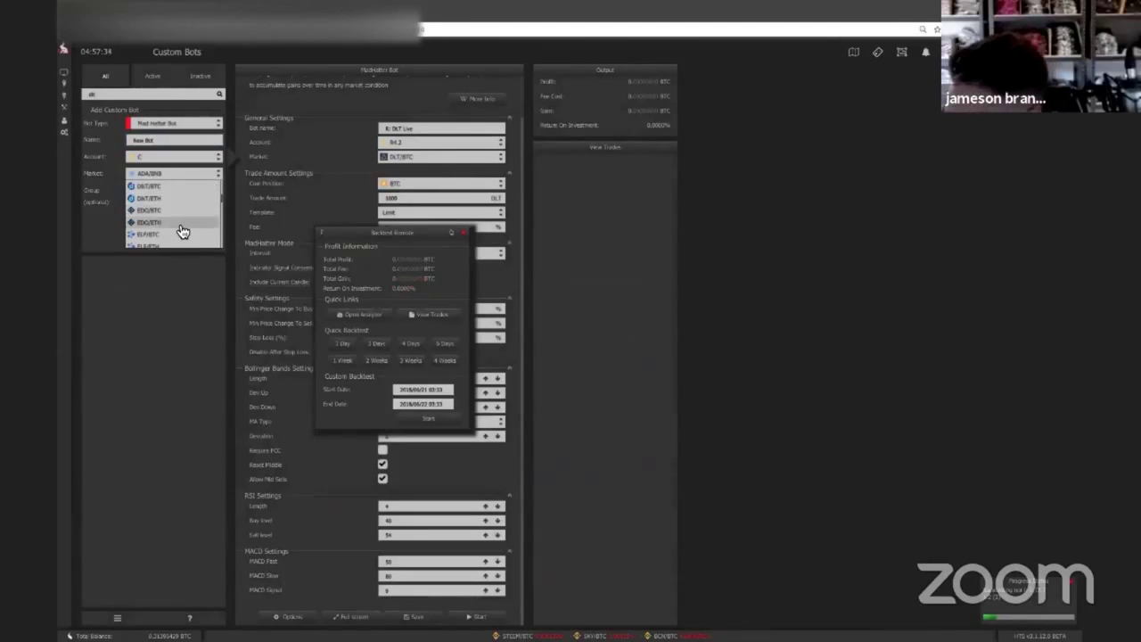
click(180, 223)
click(153, 140)
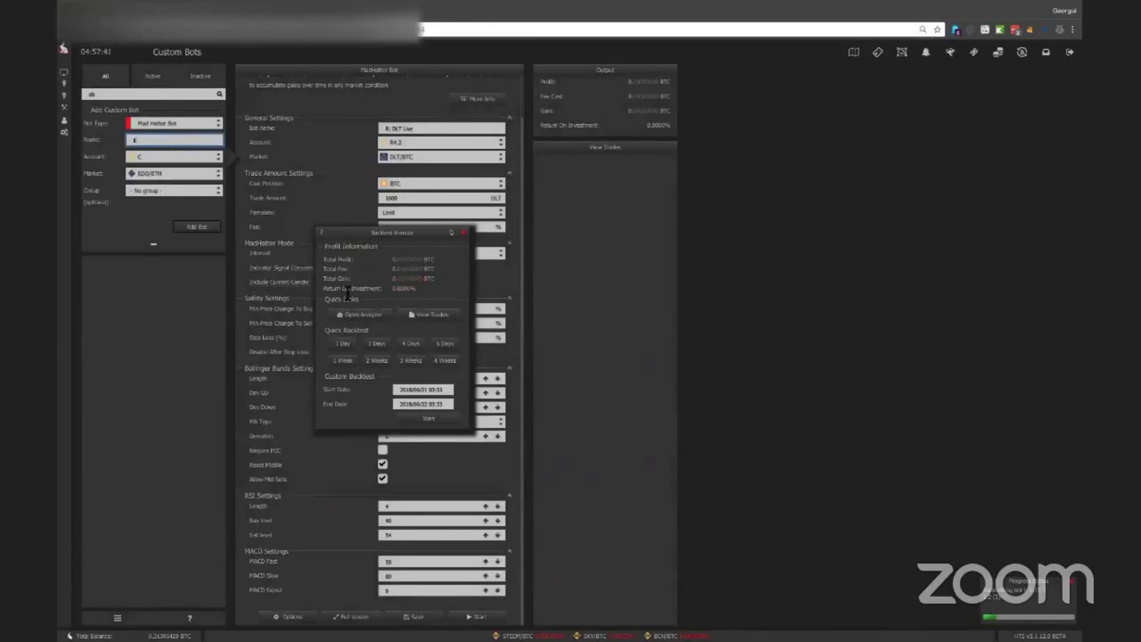
click(191, 227)
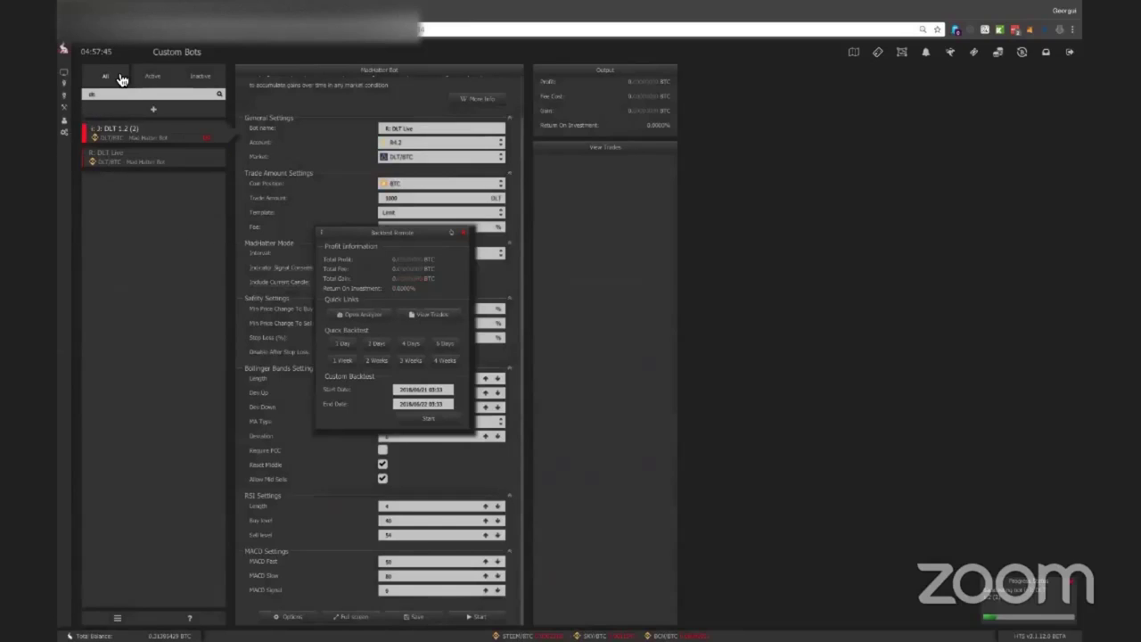
Filter the custom bots by "edo" and select the new EDO bot.
mouse_move(62, 106)
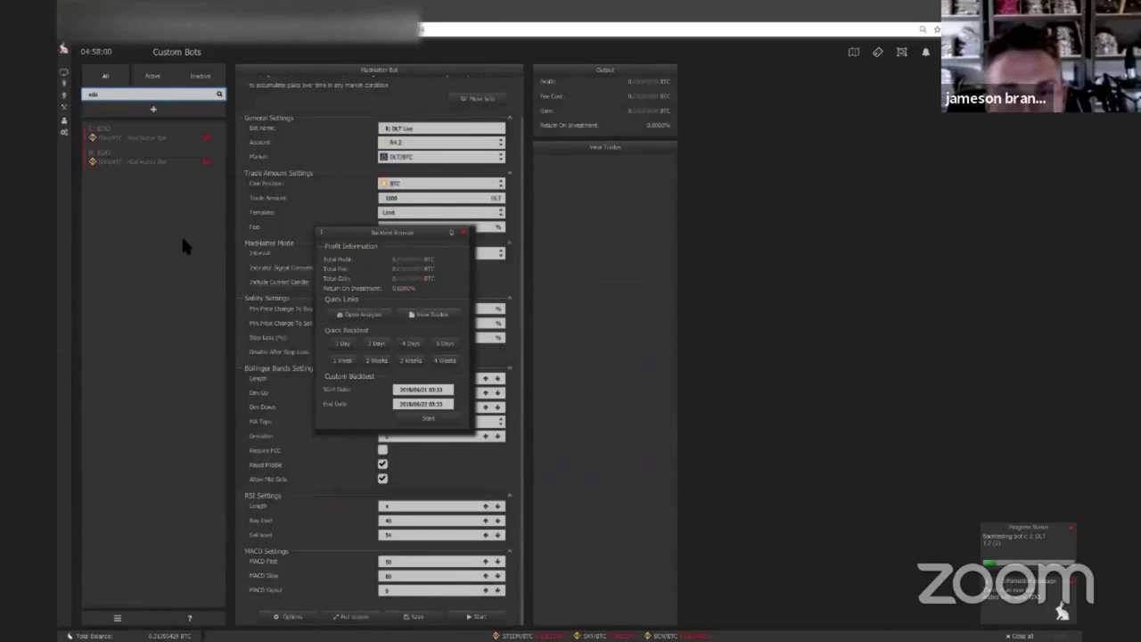
click(119, 130)
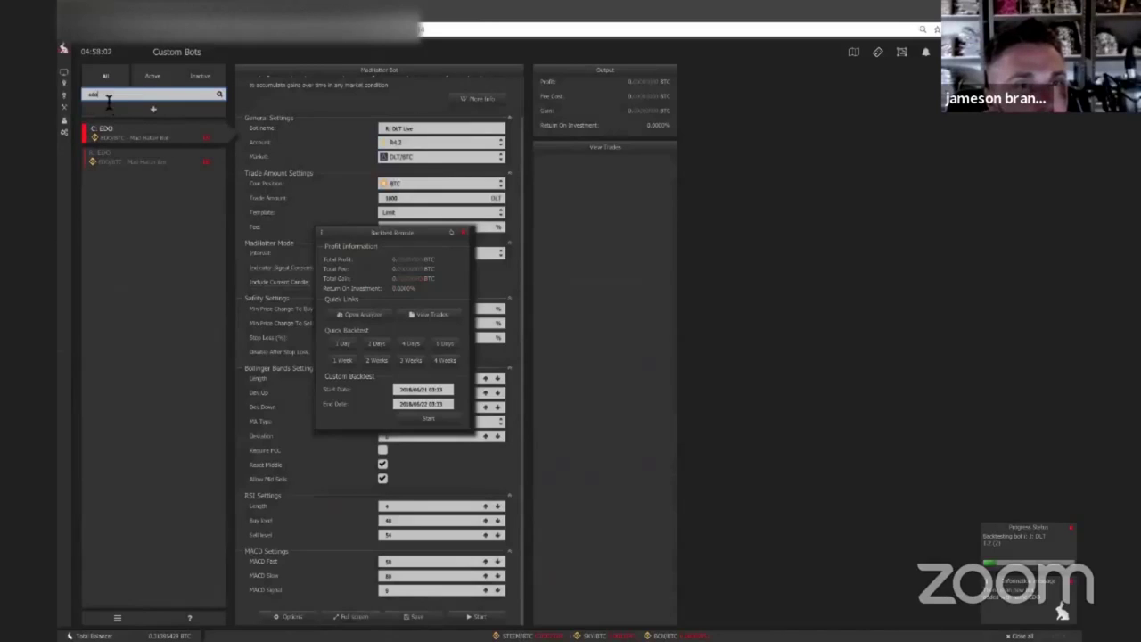
click(122, 181)
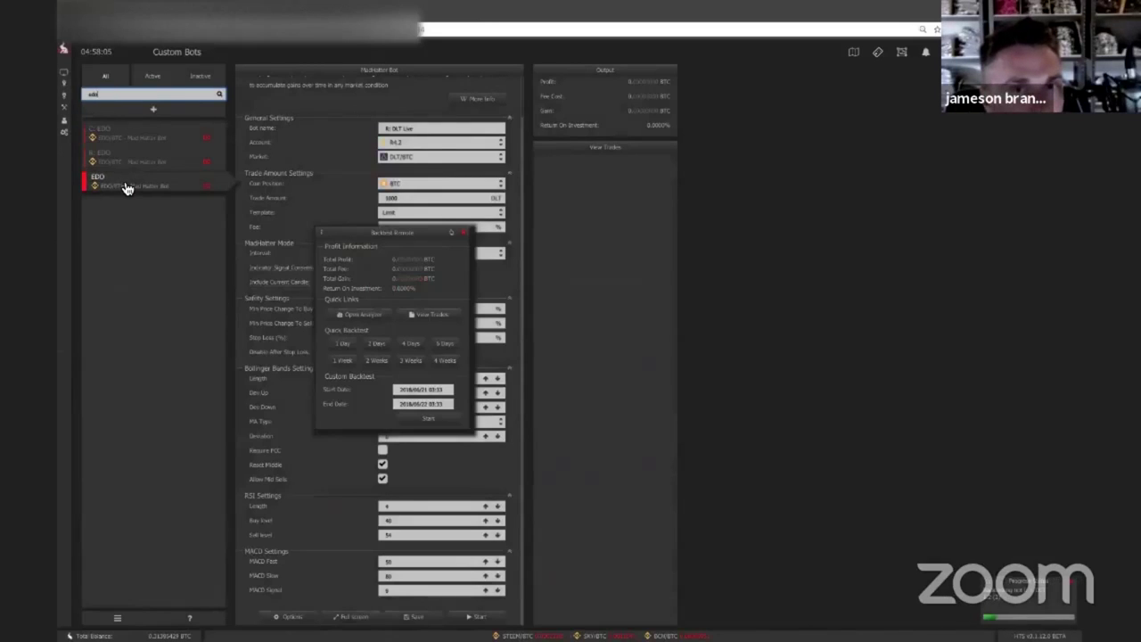
Show the EDO bot in full screen and disable Require FCC, Reset Middle and Allow Mid Sells.
drag(328, 231, 311, 522)
drag(475, 334, 550, 318)
click(350, 616)
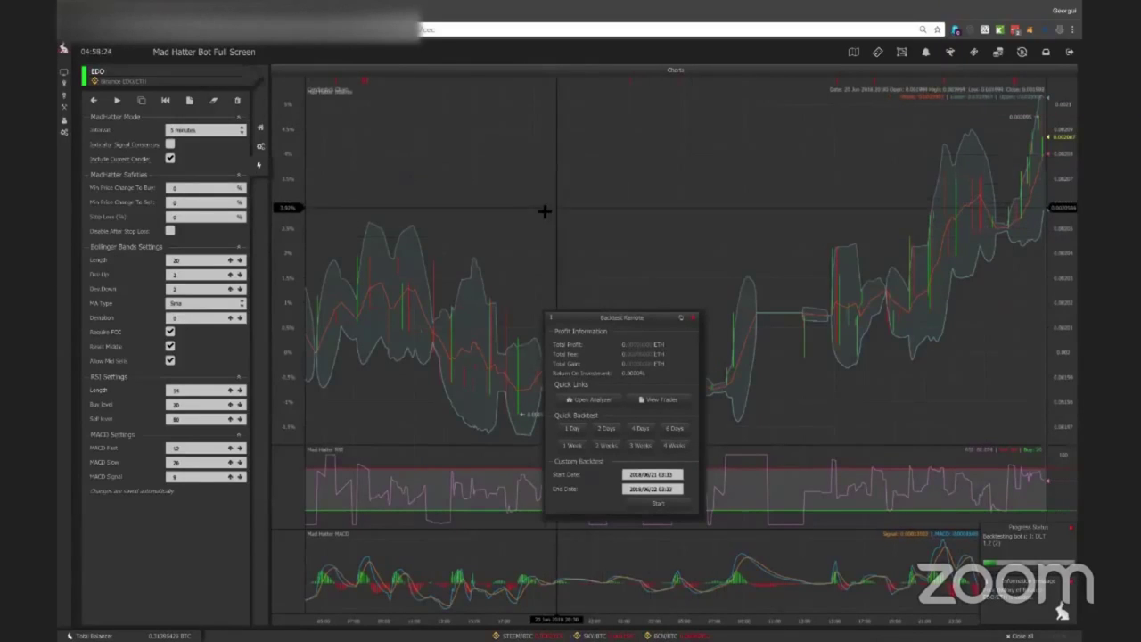
click(170, 331)
click(170, 346)
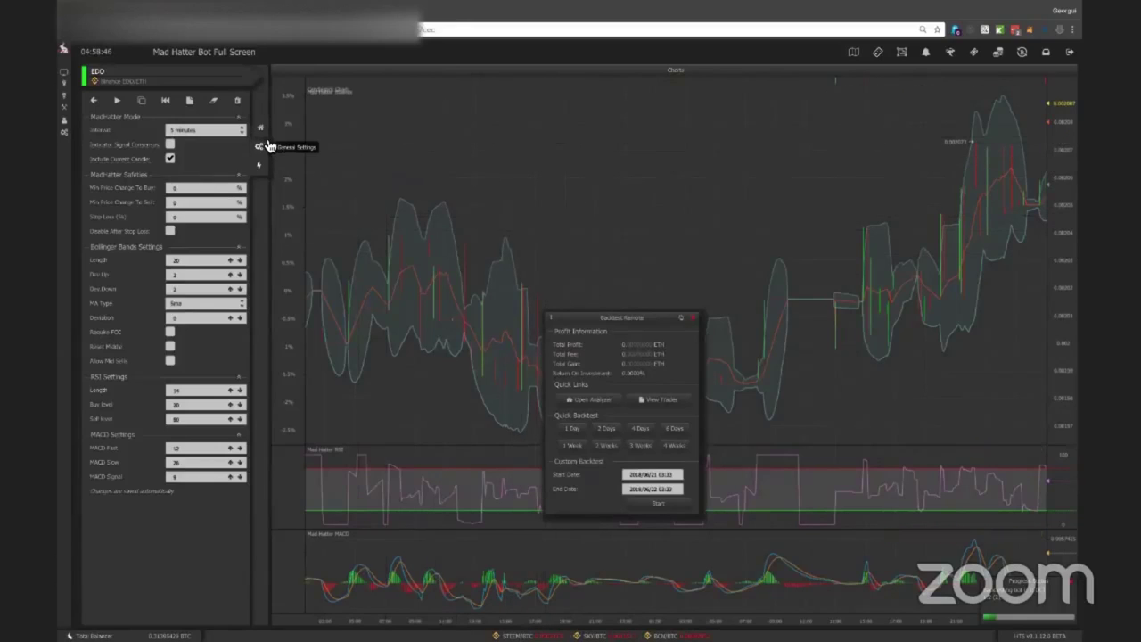
Change the EDO bot's market to DATA/BTC.
click(258, 150)
click(207, 158)
scroll(201, 285, down, 3)
scroll(208, 274, down, 1)
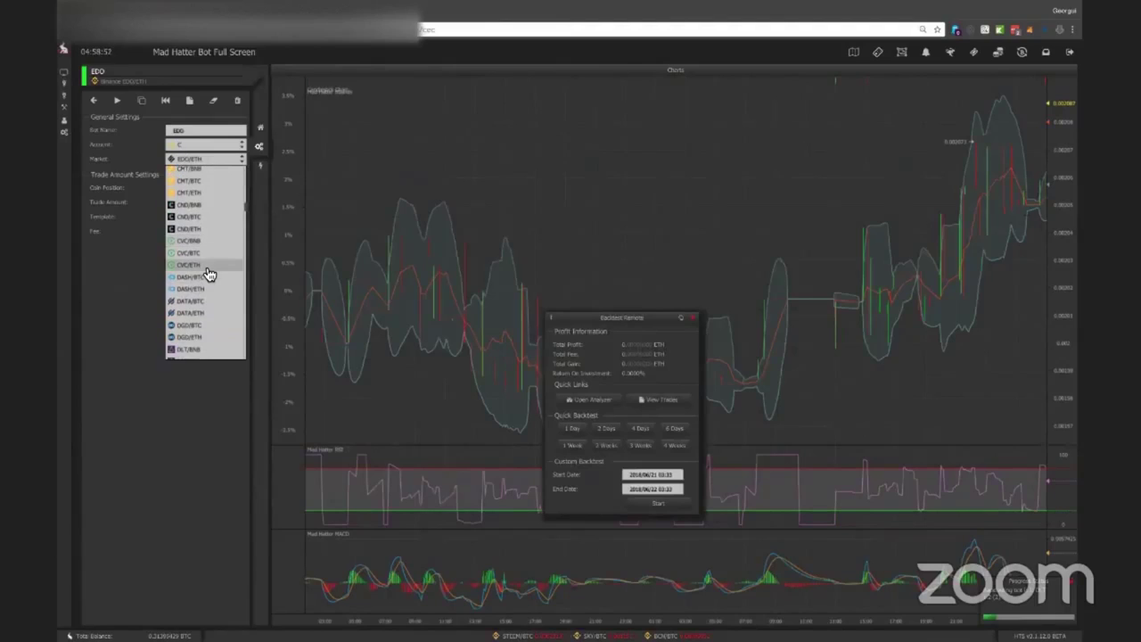
scroll(207, 274, down, 1)
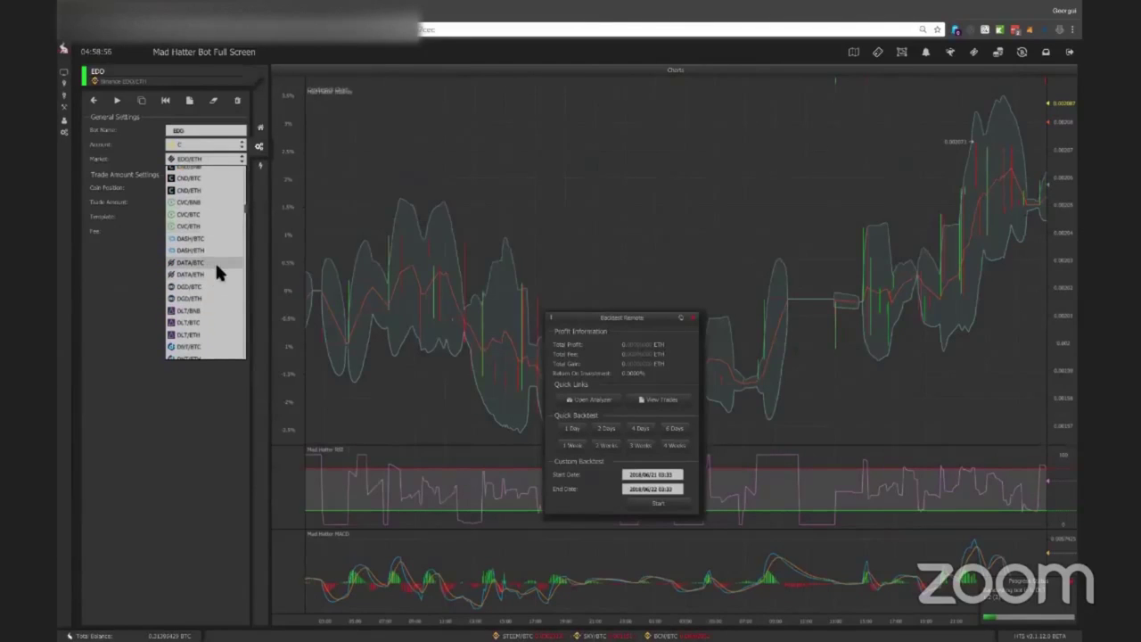
click(216, 264)
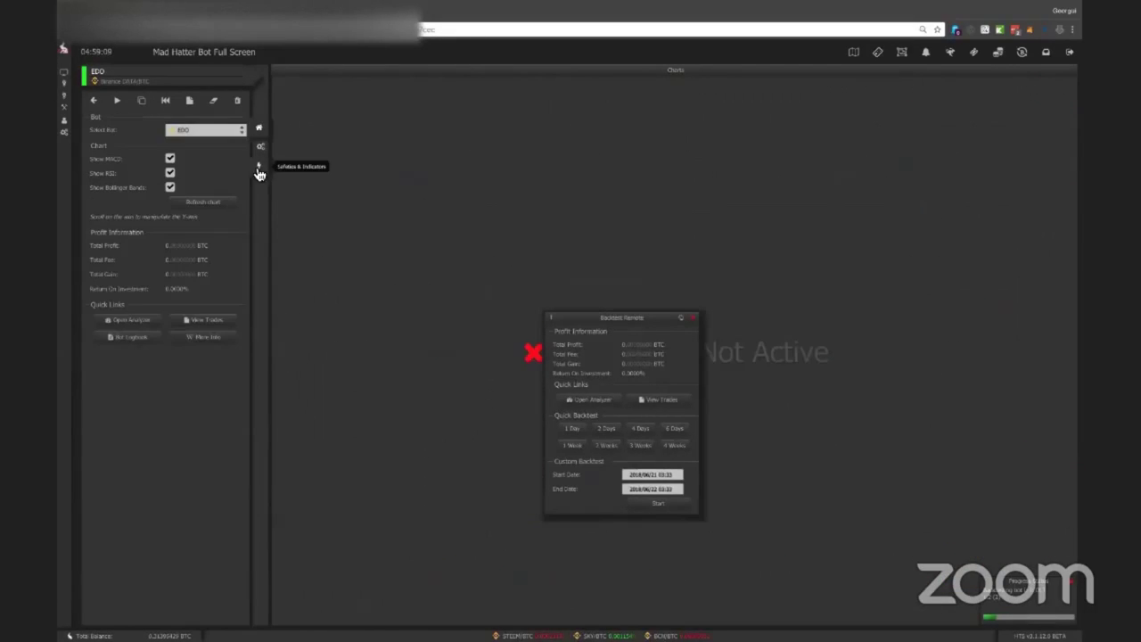
Switch the EDO bot's market to BTS/BTC and save the settings, with the Backtest Remote moved aside.
click(259, 146)
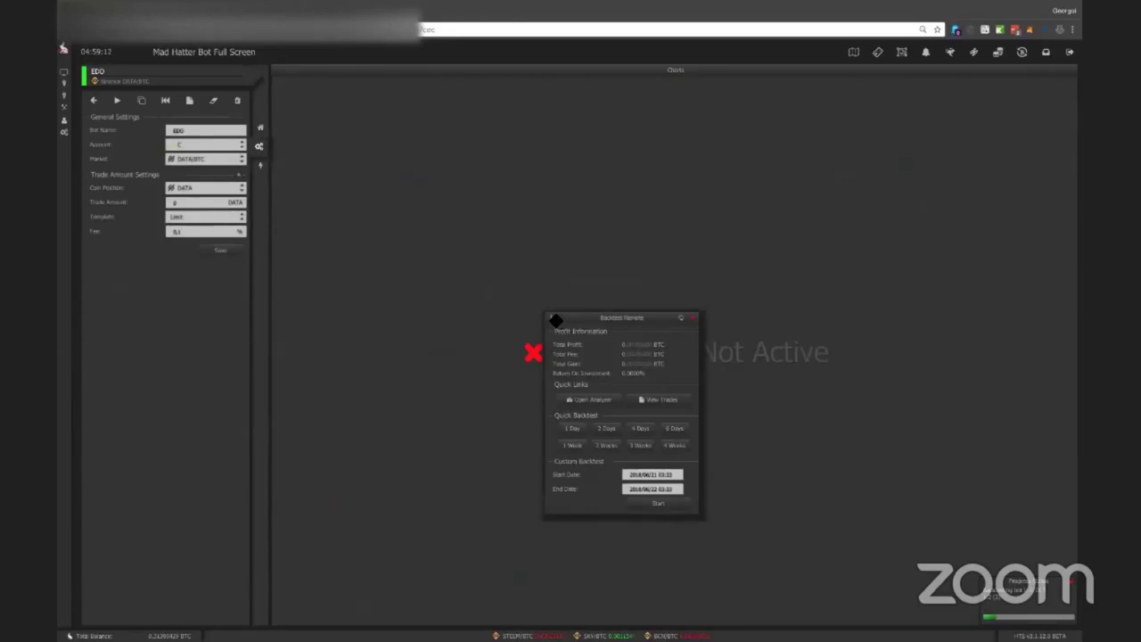
drag(554, 318, 284, 347)
click(212, 158)
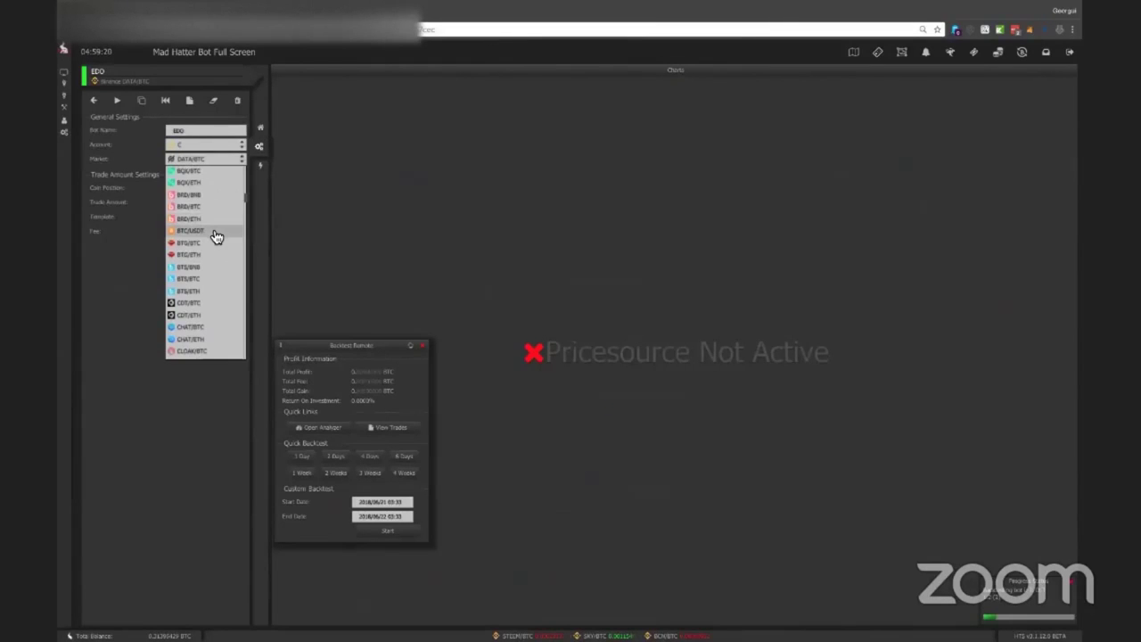
click(223, 279)
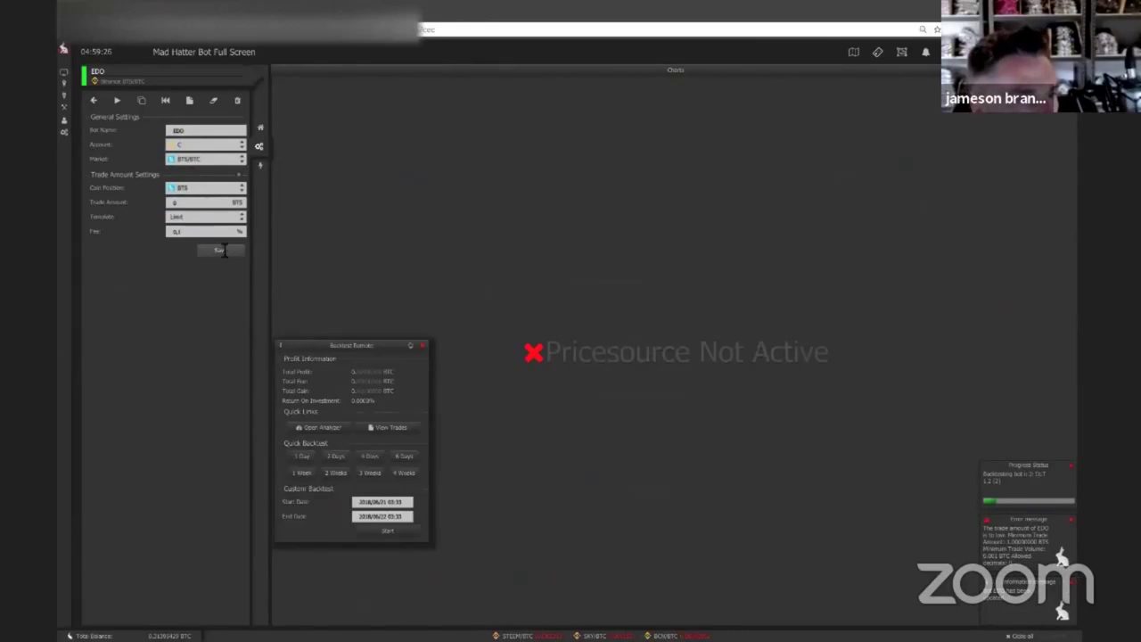
Return to the Custom Bots overview and reopen the EDO bot in full screen to load the BTS/BTC chart.
click(94, 101)
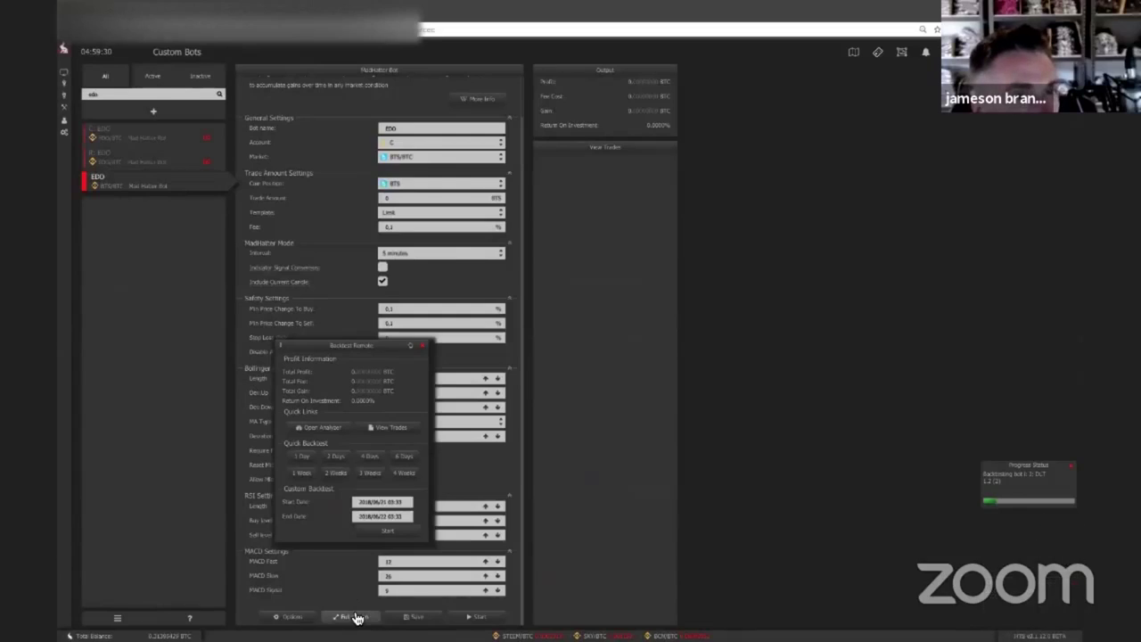
click(352, 616)
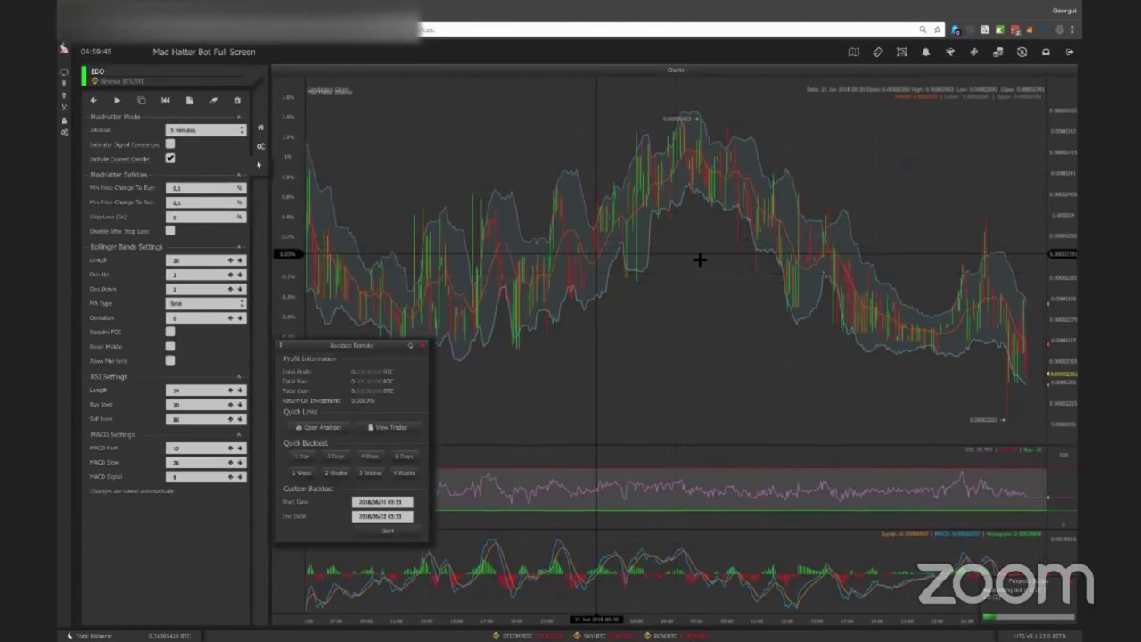
drag(500, 228, 678, 181)
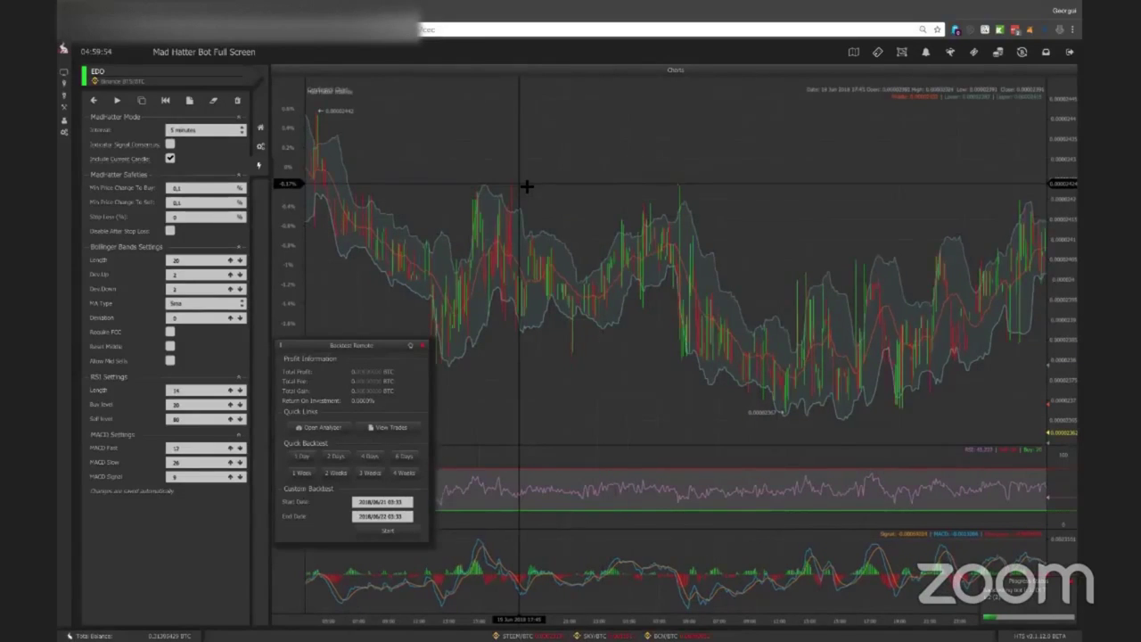
Set Min Price Change To Buy and Min Price Change To Sell to 0%.
click(171, 188)
key(Tab)
text(0)
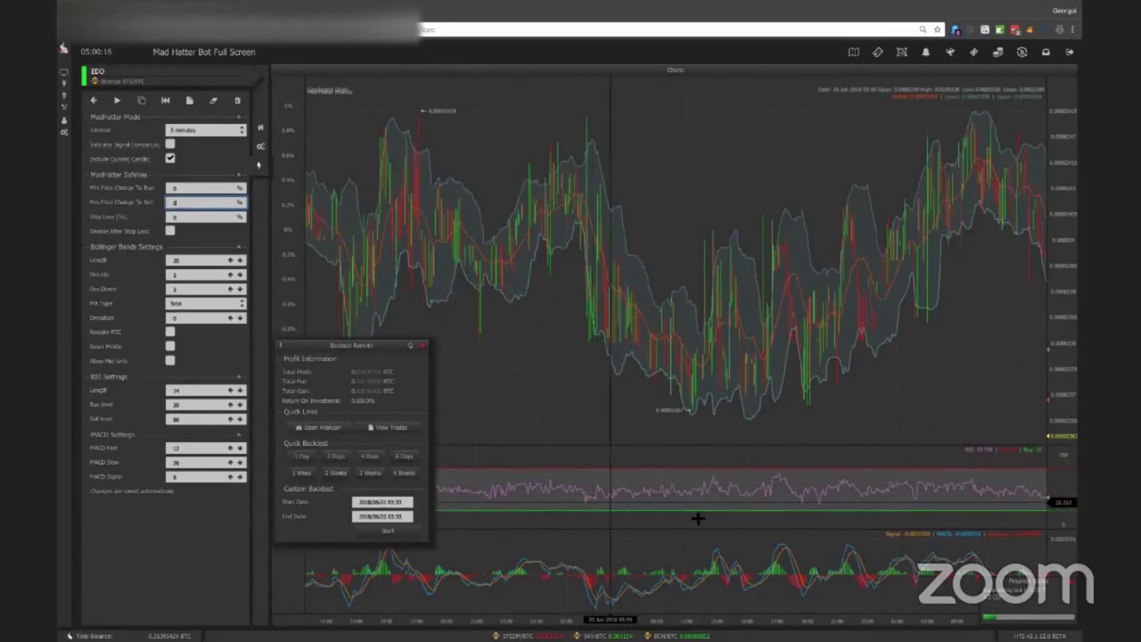
Try an RSI Length of 3 after reviewing the BTS/BTC price history.
drag(747, 433, 472, 413)
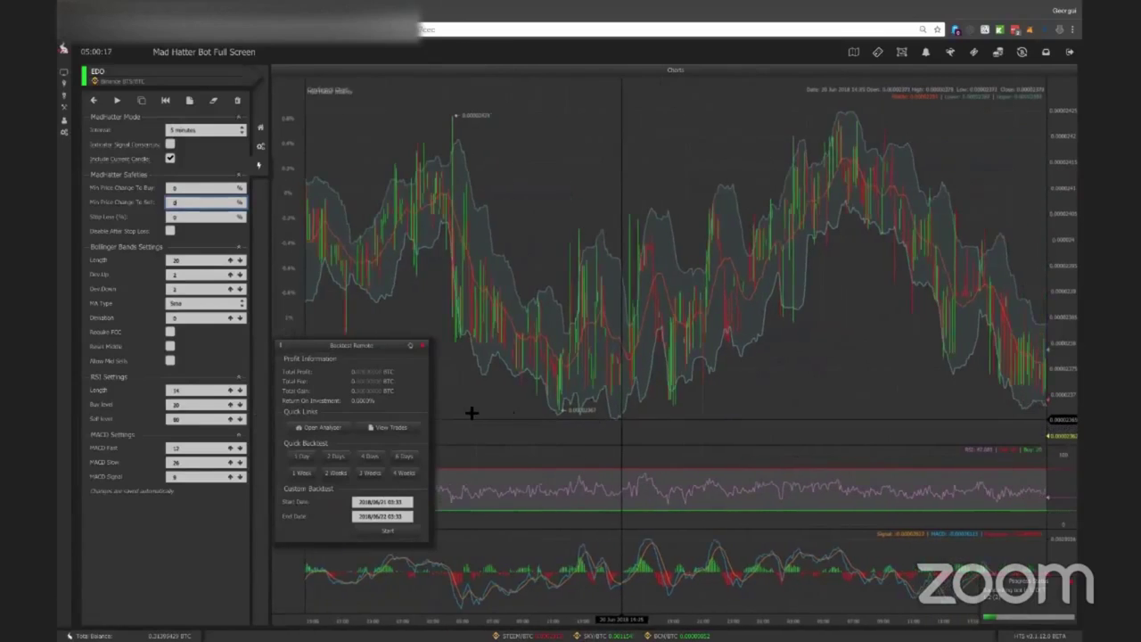
mouse_move(657, 398)
mouse_down()
mouse_move(576, 397)
mouse_move(847, 369)
mouse_up()
drag(705, 362, 850, 364)
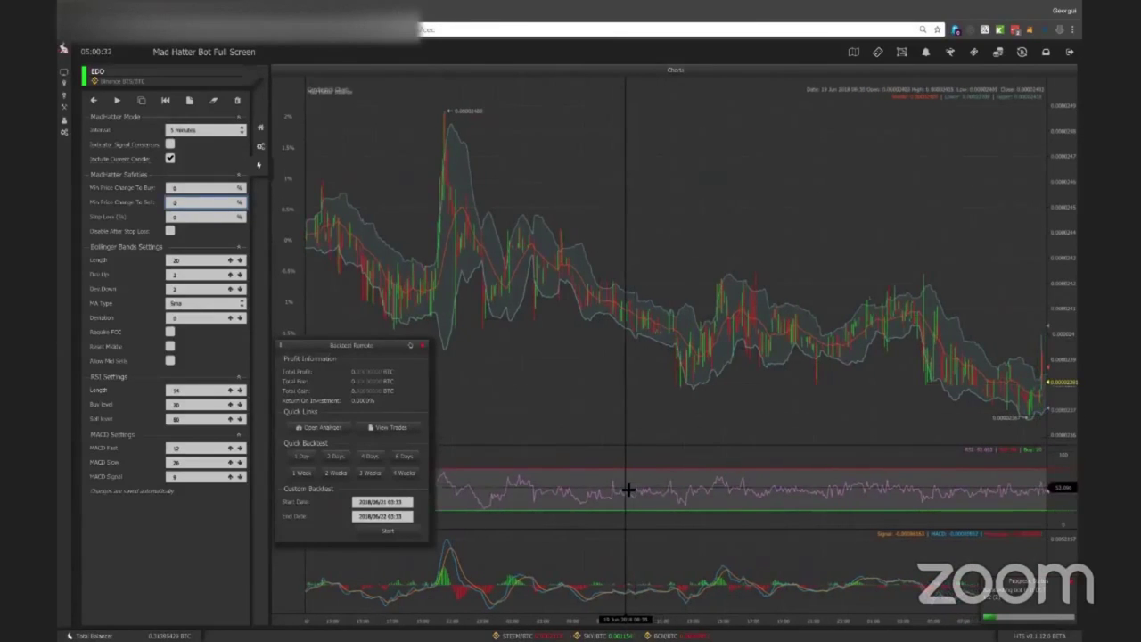
click(185, 393)
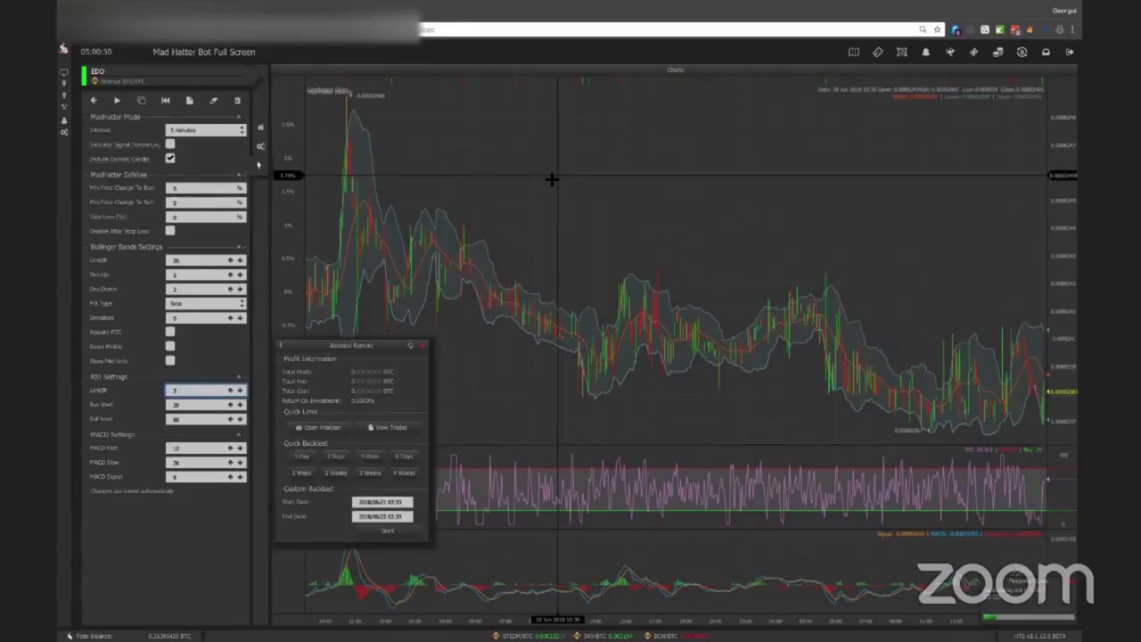
Examine the buy and sell signals across the earlier BTS/BTC price history with an RSI Length of 2.
drag(783, 194, 600, 191)
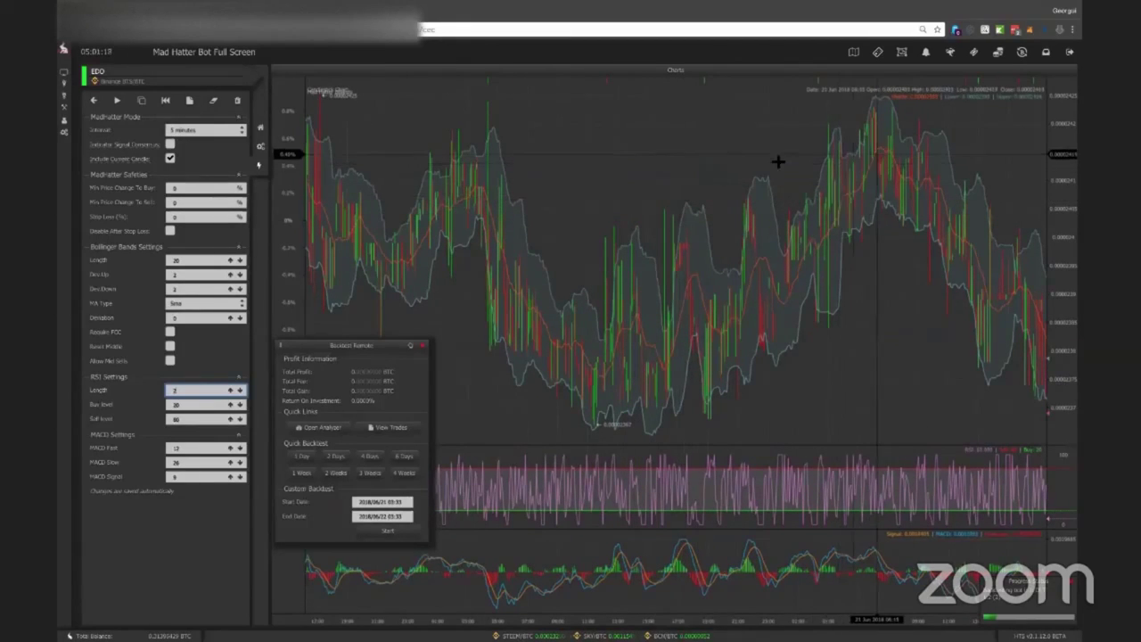
drag(915, 222, 611, 216)
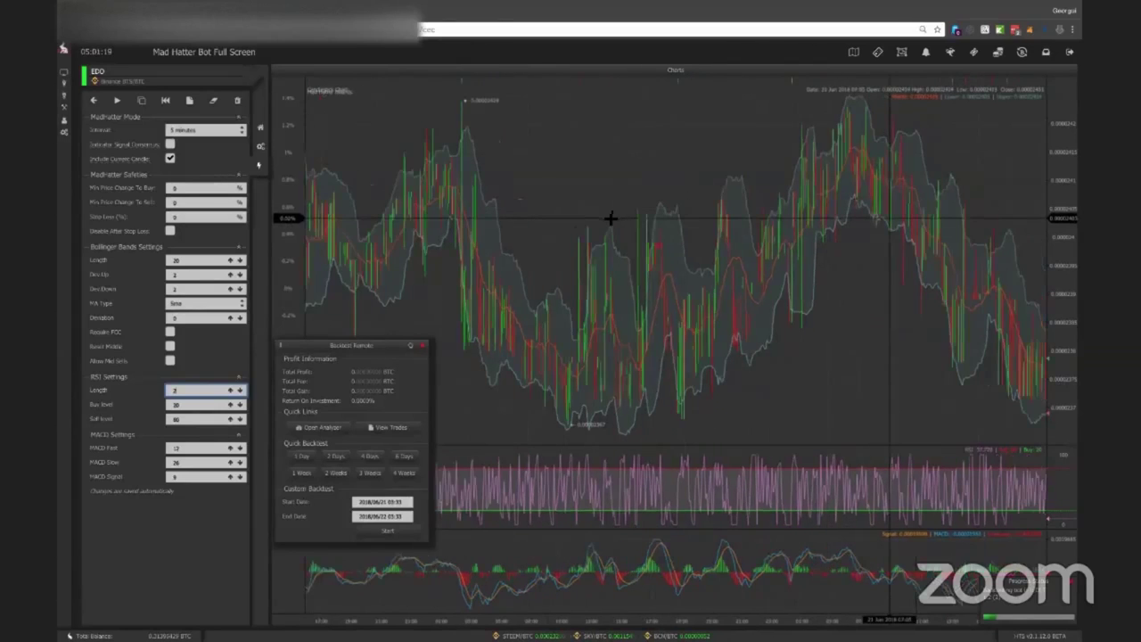
drag(437, 275, 774, 290)
scroll(713, 286, down, 2)
scroll(877, 284, up, 1)
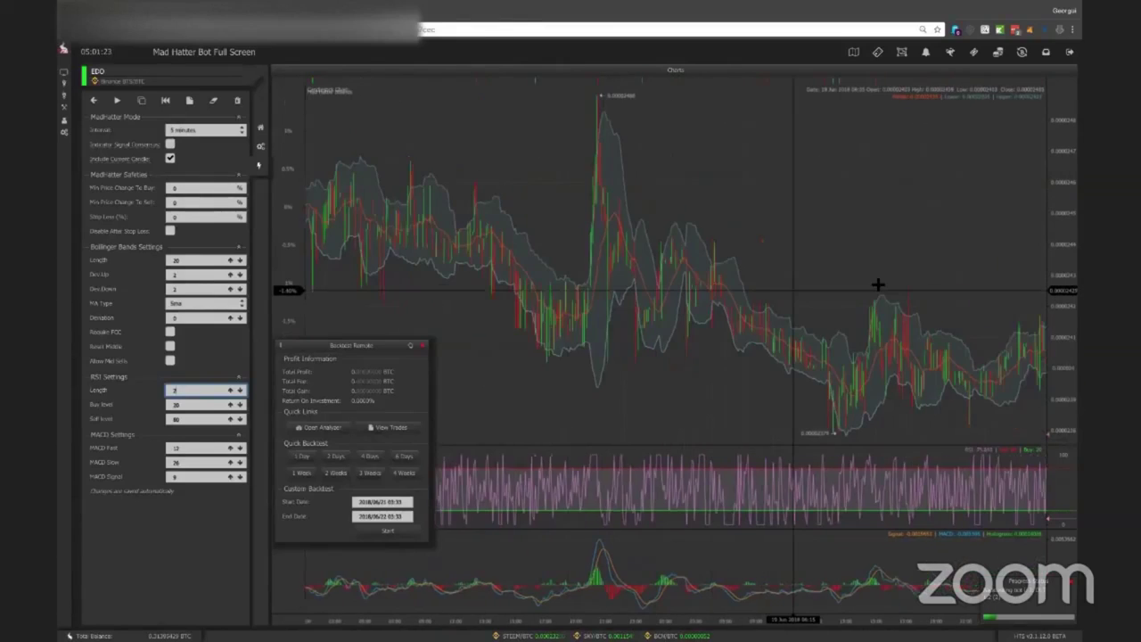
drag(641, 276, 781, 291)
drag(465, 267, 767, 287)
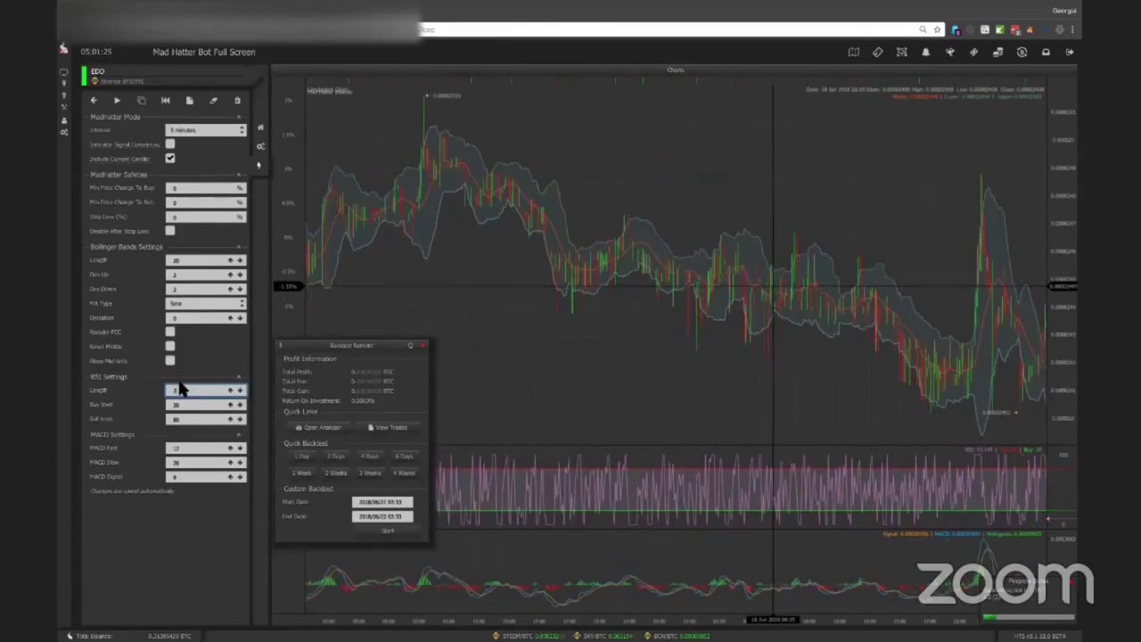
Compare an RSI Length of 9 with 2 on the chart, finishing with the Length at 2.
drag(185, 393, 144, 392)
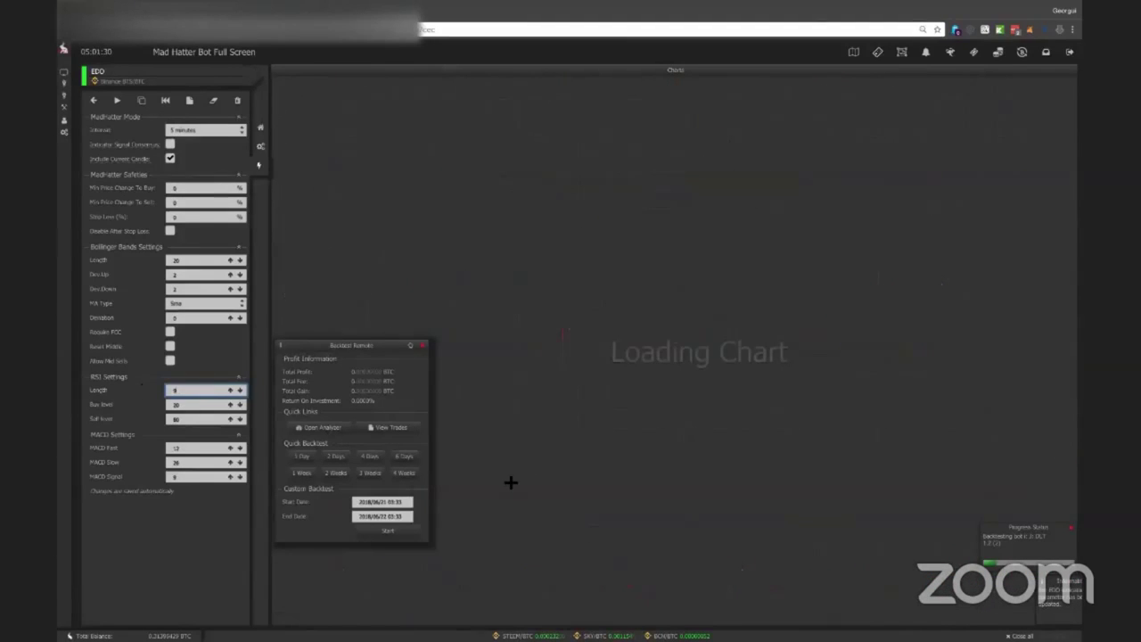
drag(649, 392, 965, 395)
drag(490, 369, 705, 375)
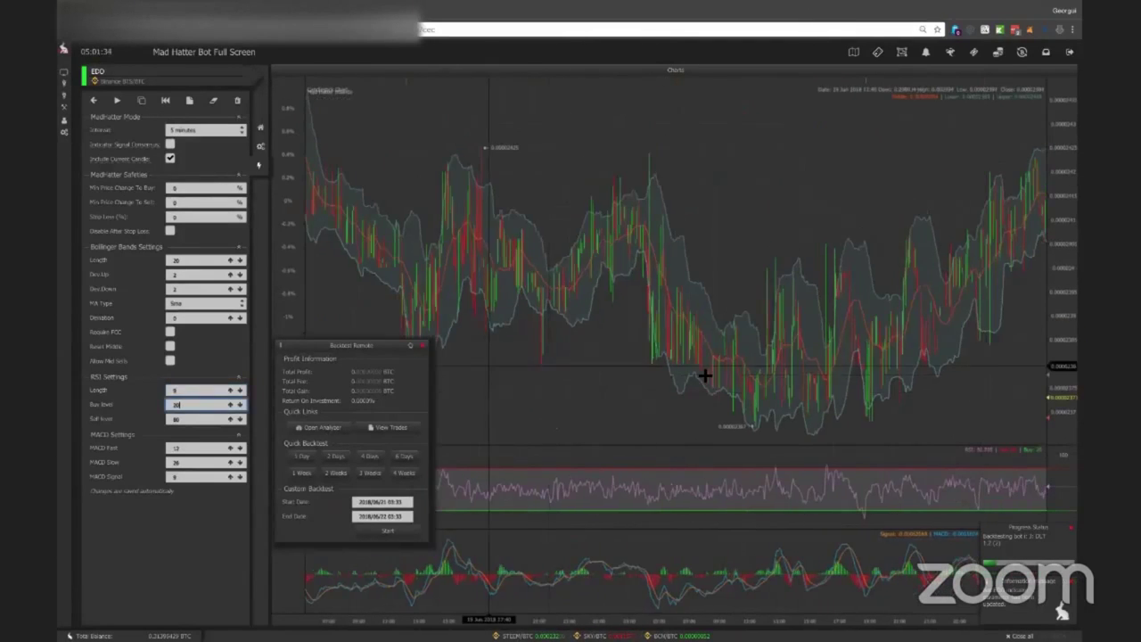
drag(703, 358, 747, 357)
click(174, 389)
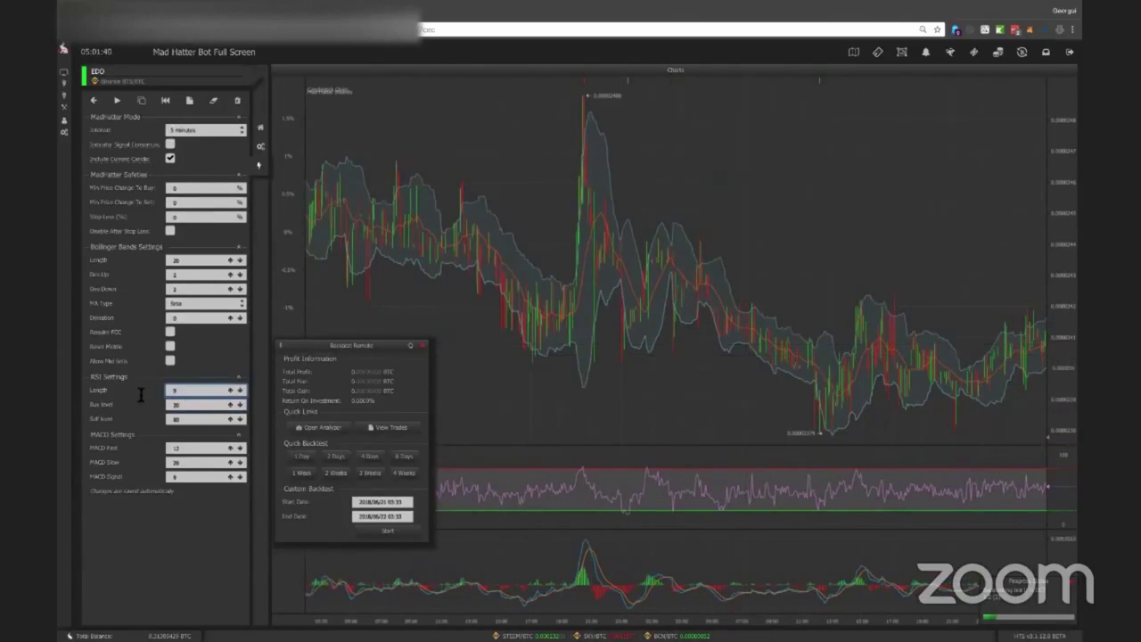
text(2)
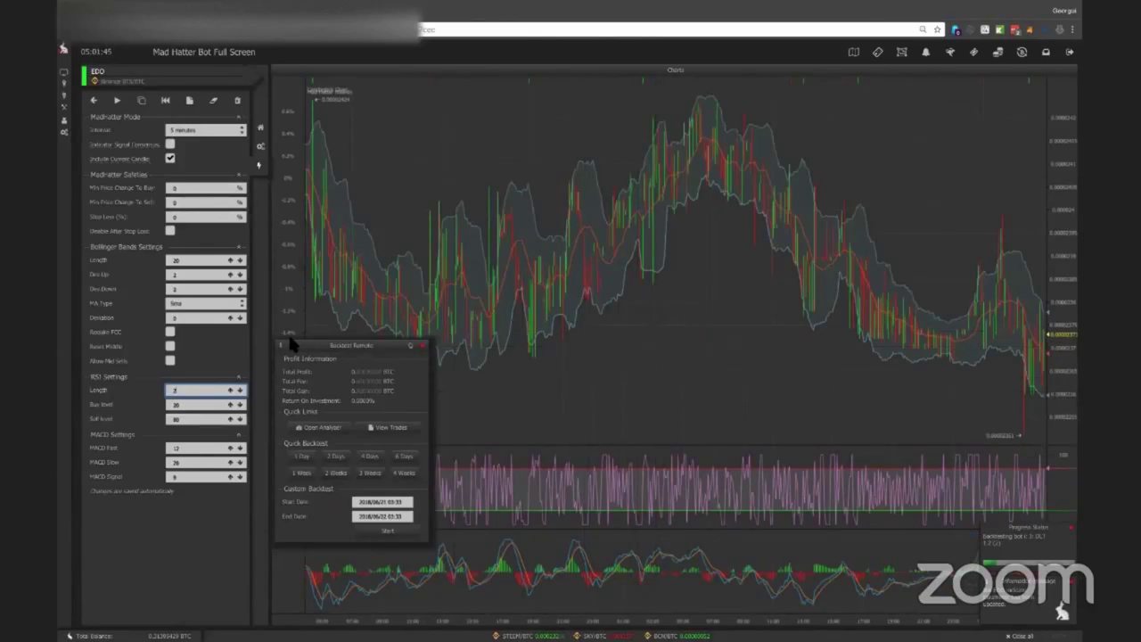
Set MACD Fast to 20, MACD Slow to 40 and MACD Signal to 2.
double_click(184, 447)
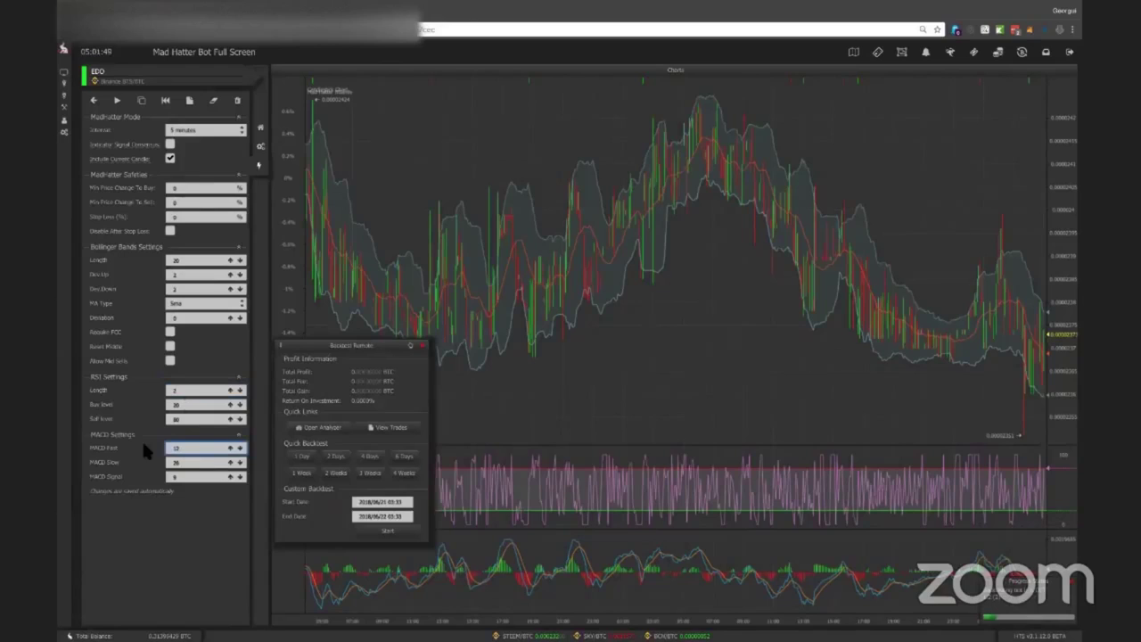
text(20)
key(Tab)
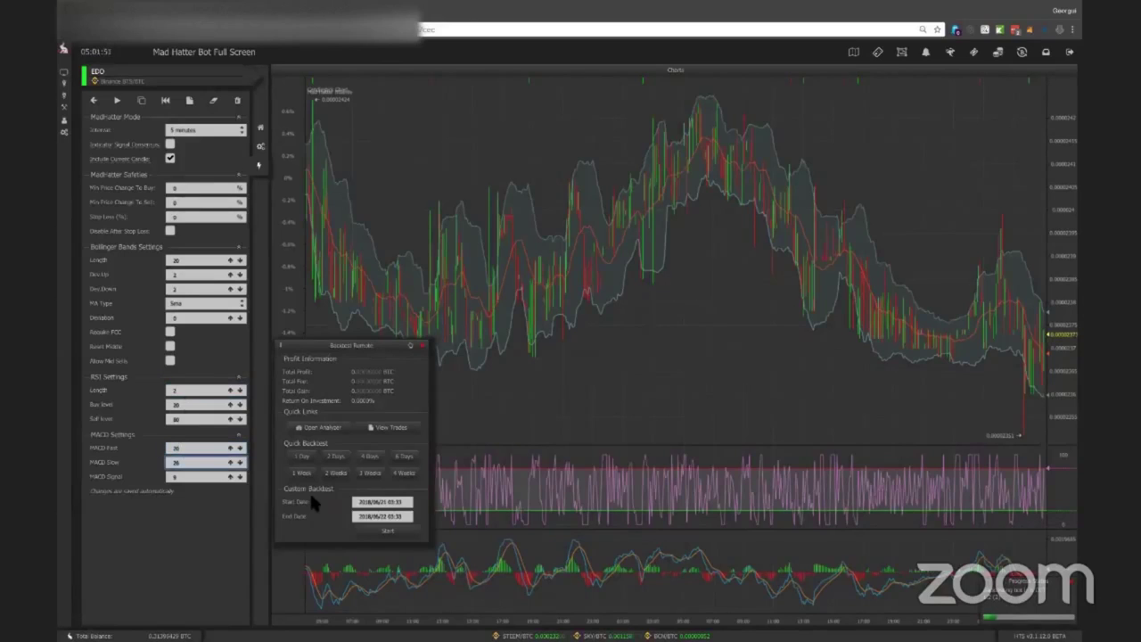
text(40)
key(Tab)
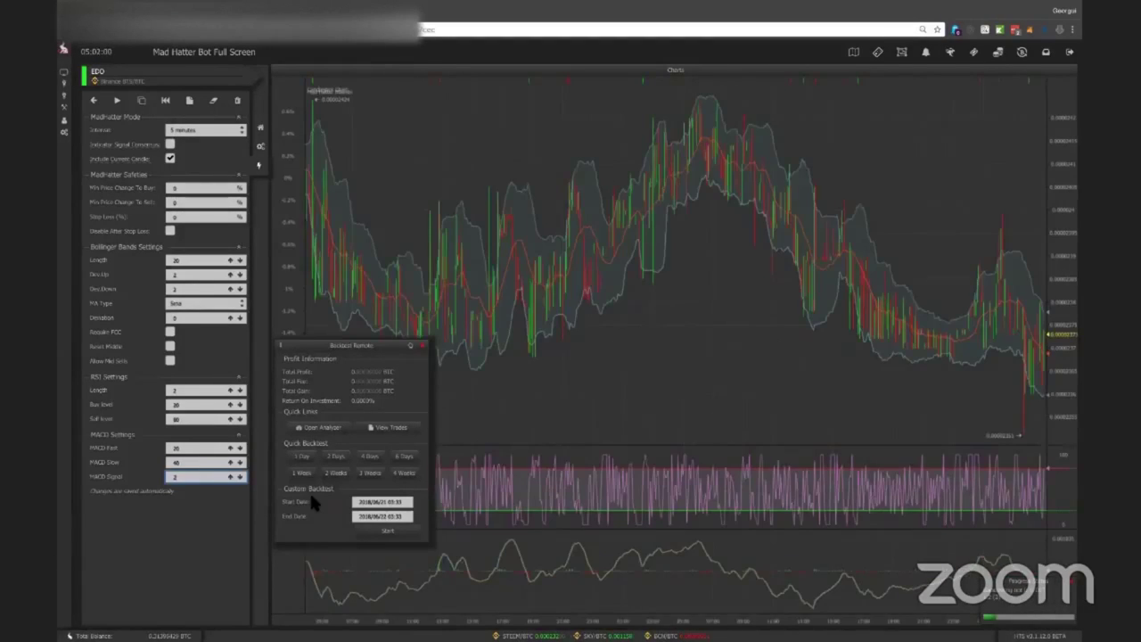
Compare the 15-minute interval with 5 minutes on the BTS/BTC chart, finishing with the interval at 5 minutes.
drag(635, 369, 689, 369)
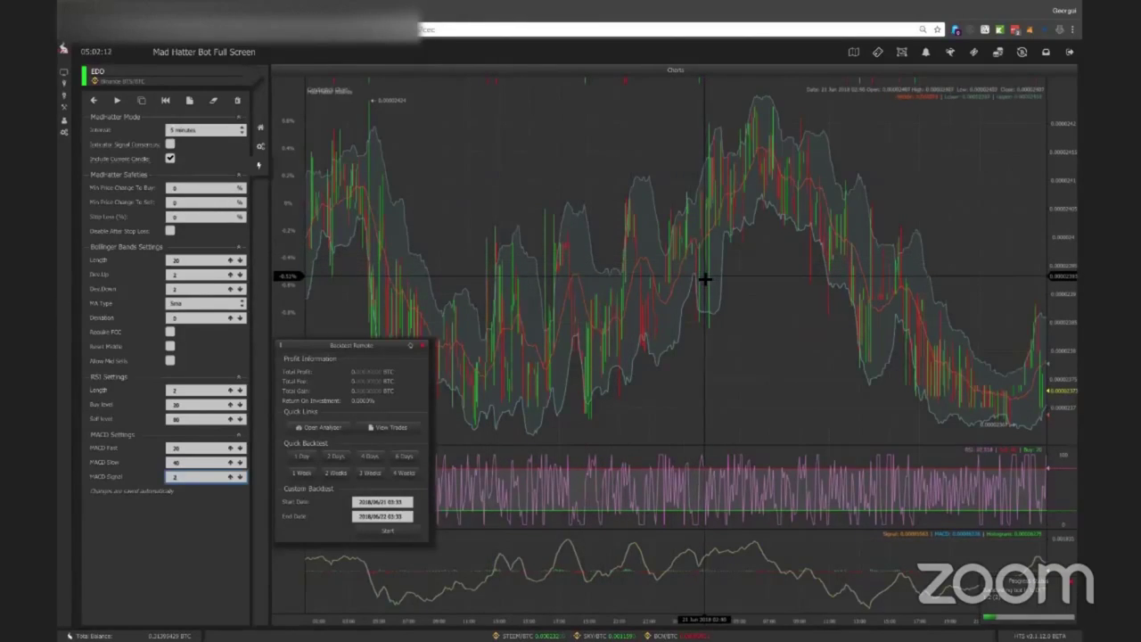
drag(784, 305, 675, 211)
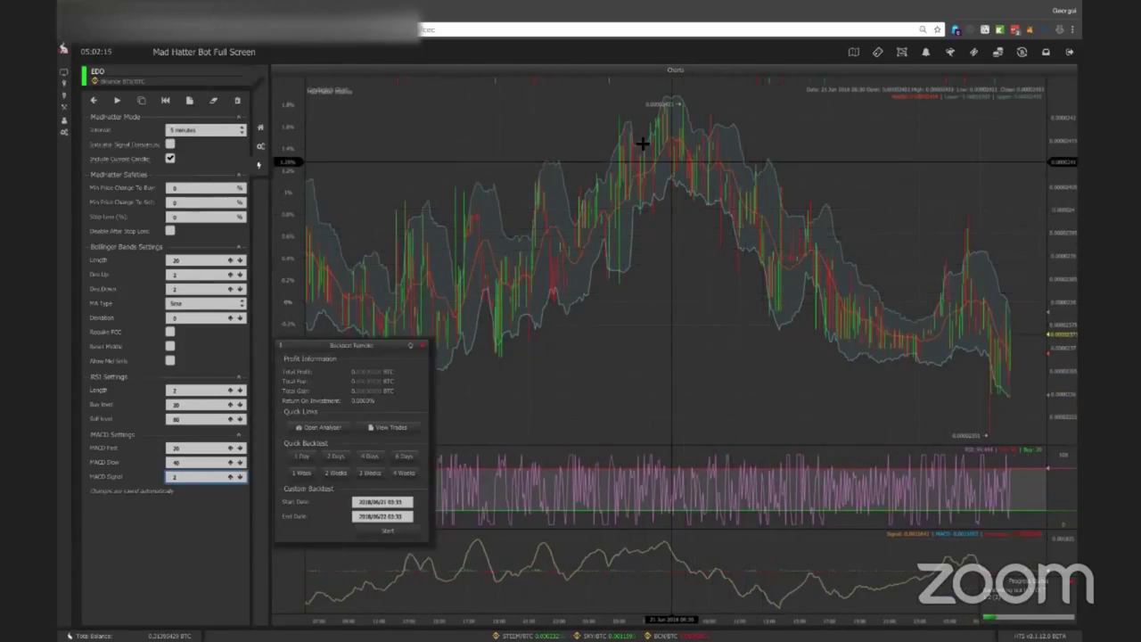
drag(780, 153, 612, 123)
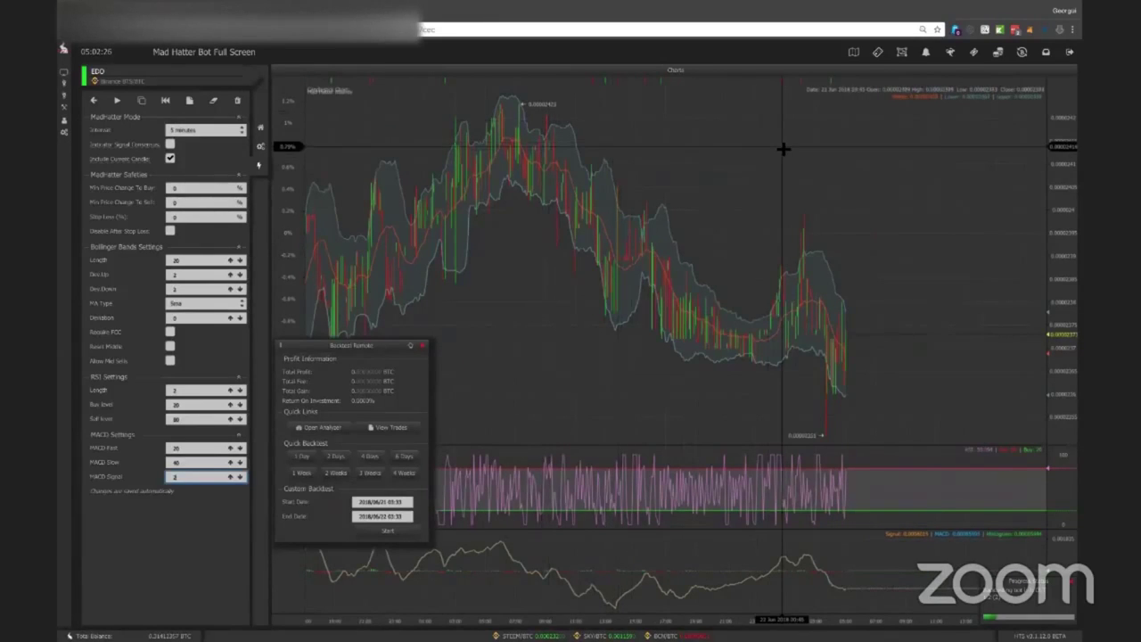
drag(751, 155, 736, 154)
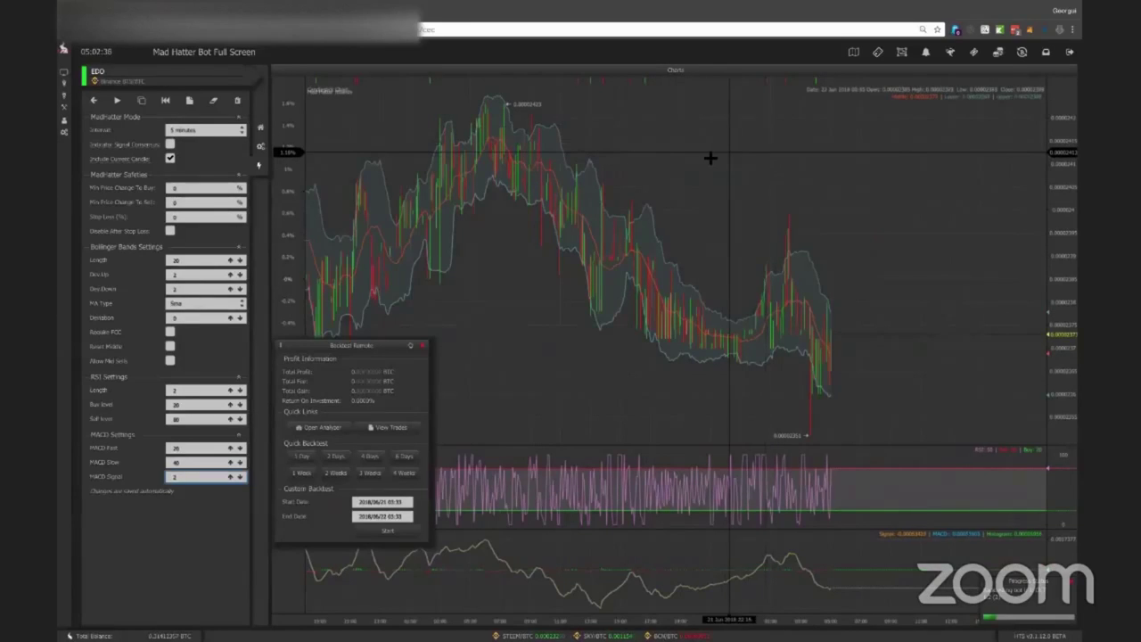
scroll(697, 156, down, 1)
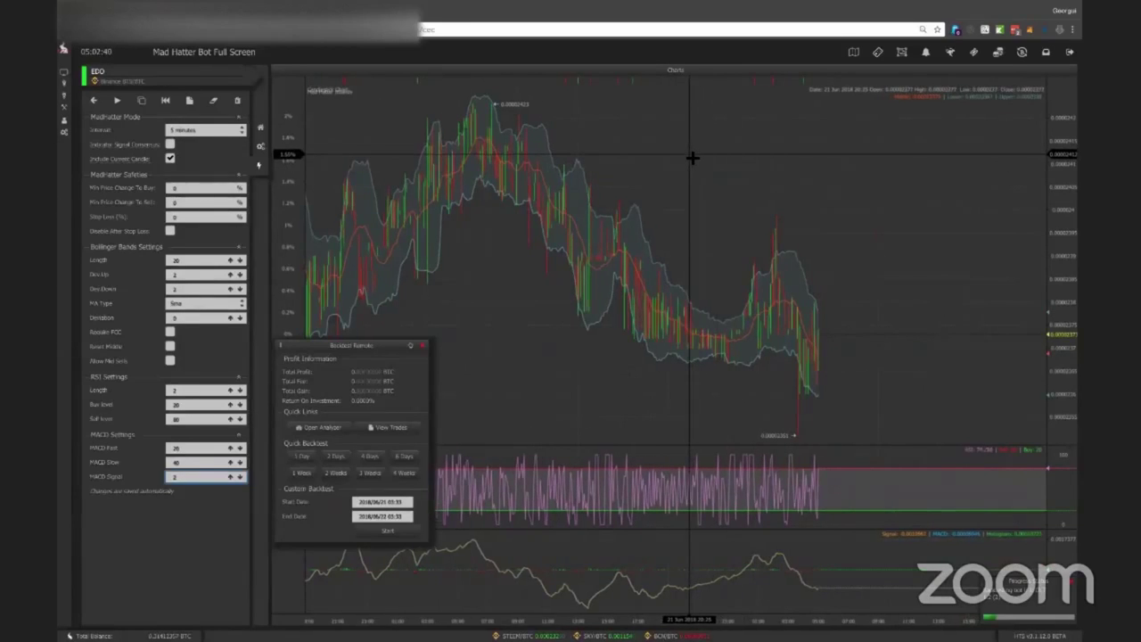
click(205, 131)
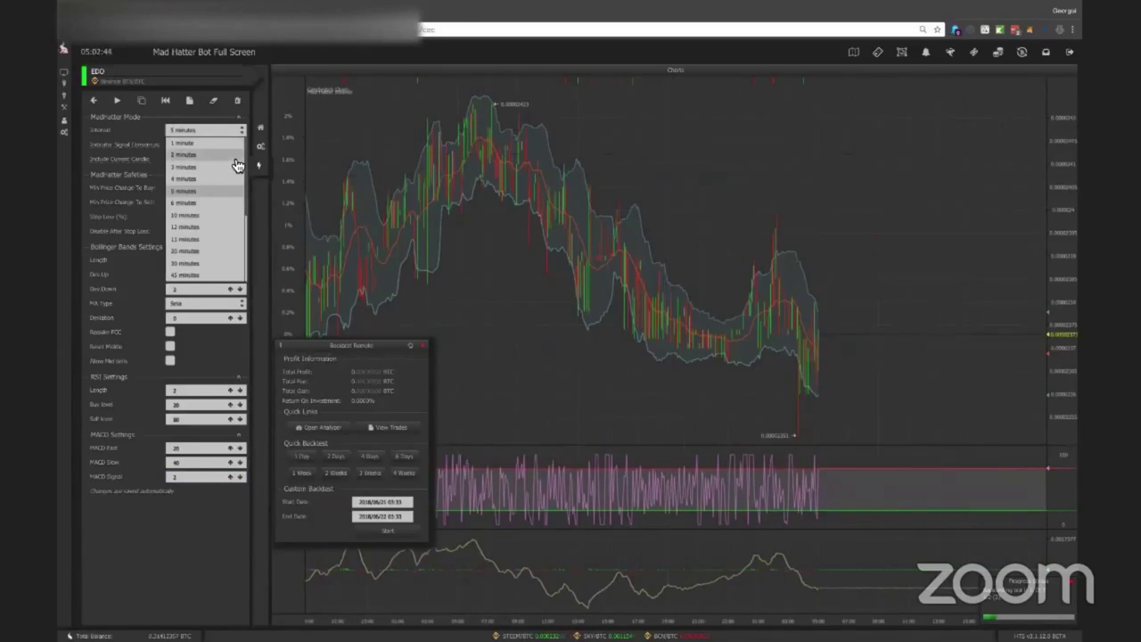
click(204, 242)
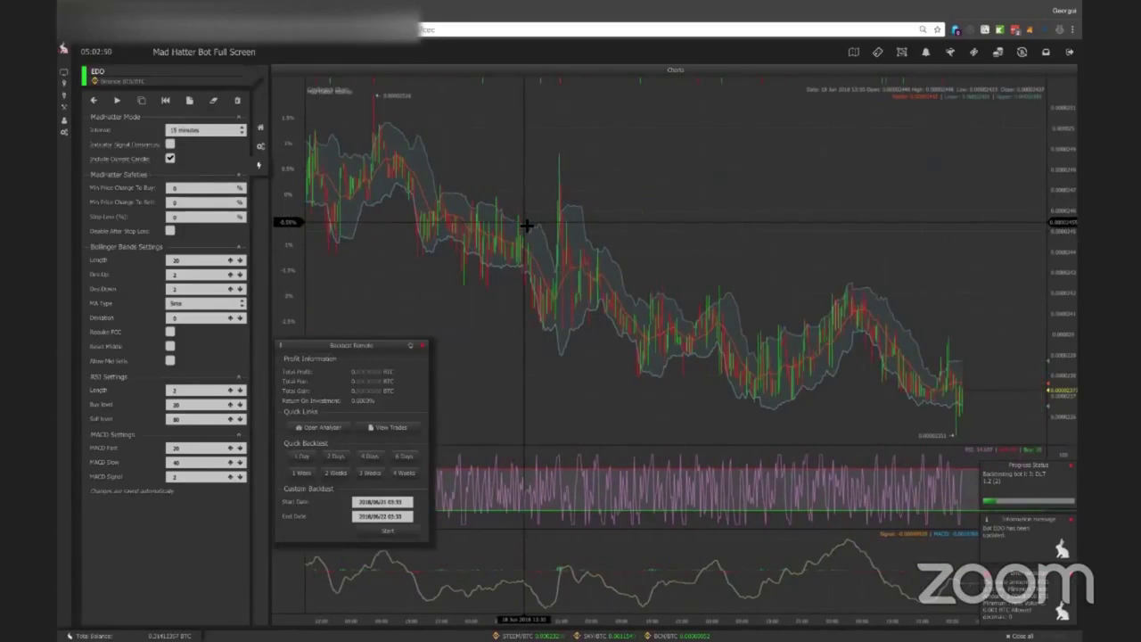
click(222, 134)
click(233, 191)
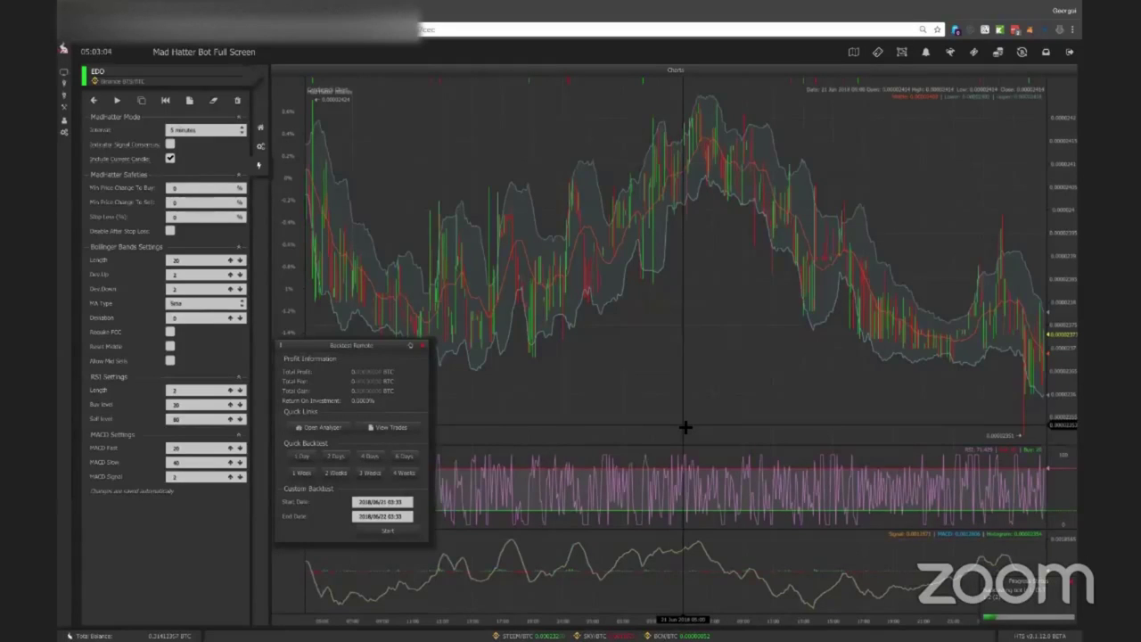
Examine a longer stretch of BTS/BTC price history with its Bollinger Bands, RSI and MACD.
key(ctrl+minus)
key(ctrl+minus)
key(ctrl+minus)
key(ctrl+minus)
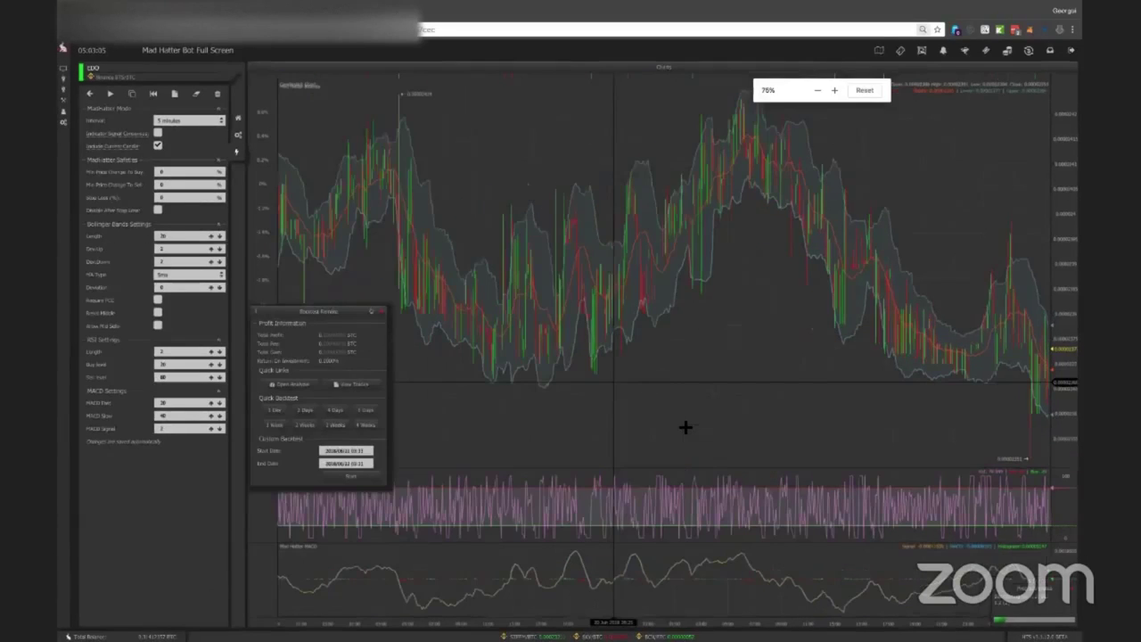
key(ctrl+minus)
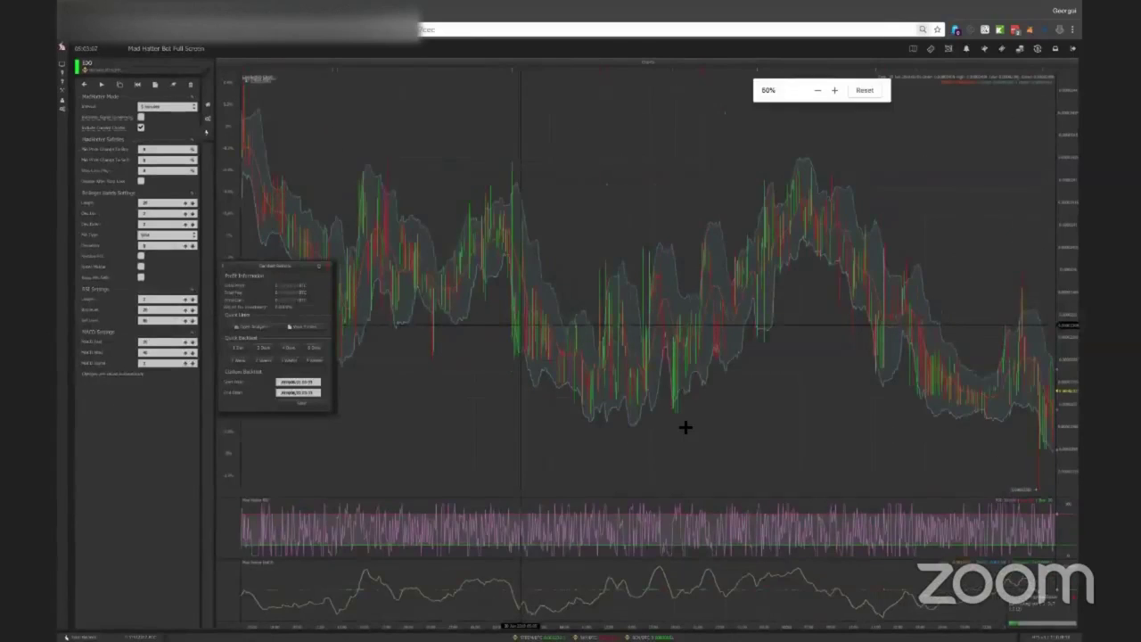
key(ctrl+minus)
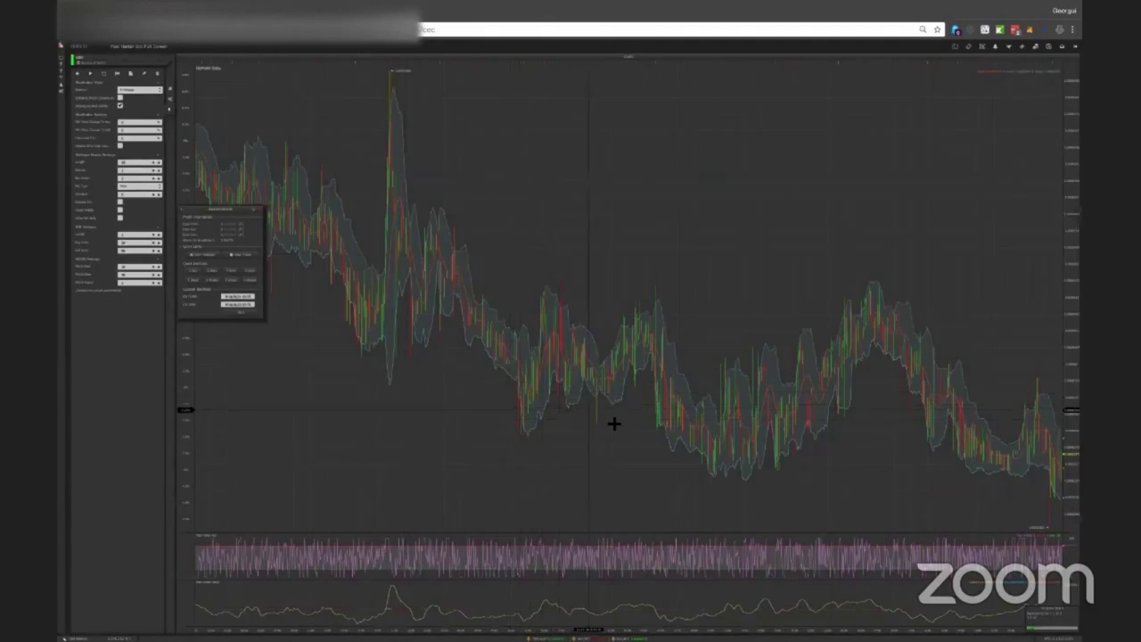
key(ctrl+plus)
key(ctrl+plus)
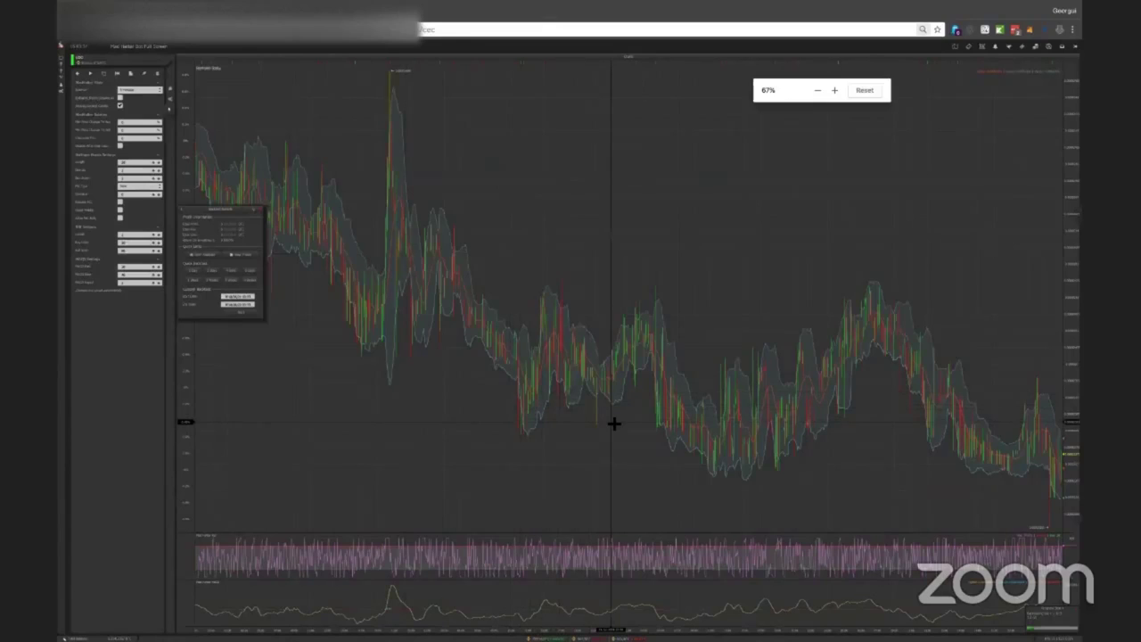
key(ctrl+plus)
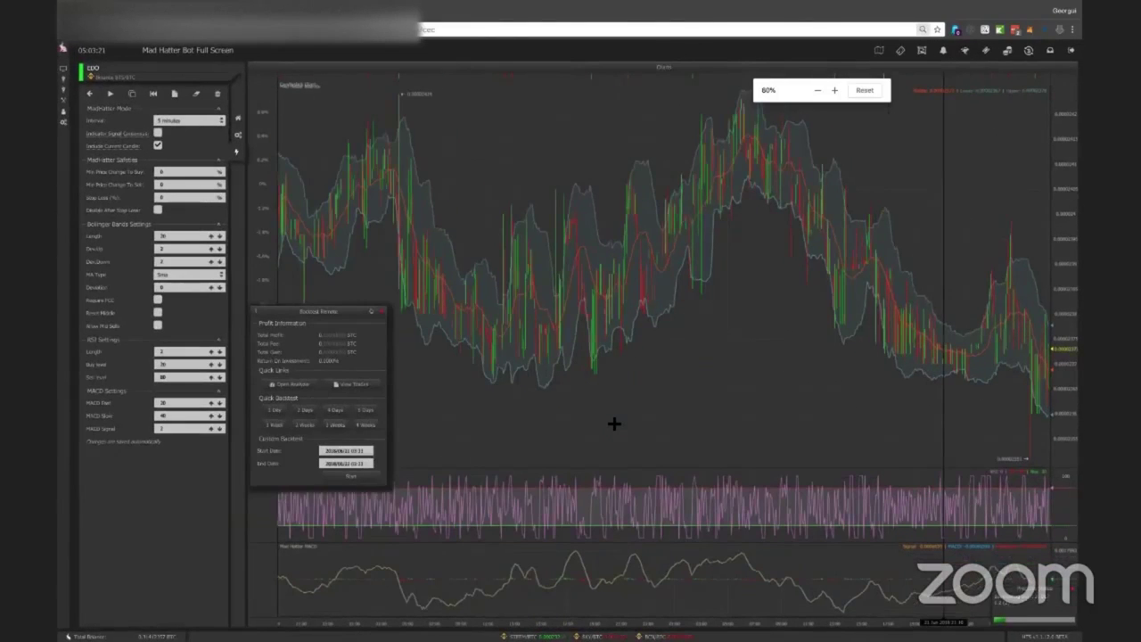
key(ctrl+plus)
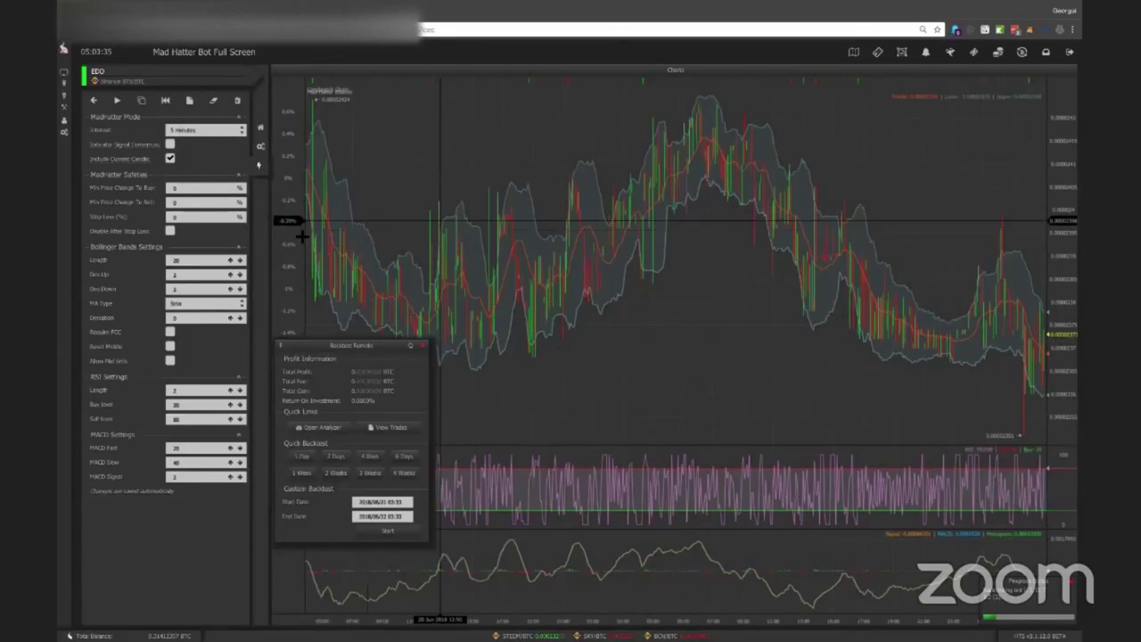
drag(520, 209, 859, 213)
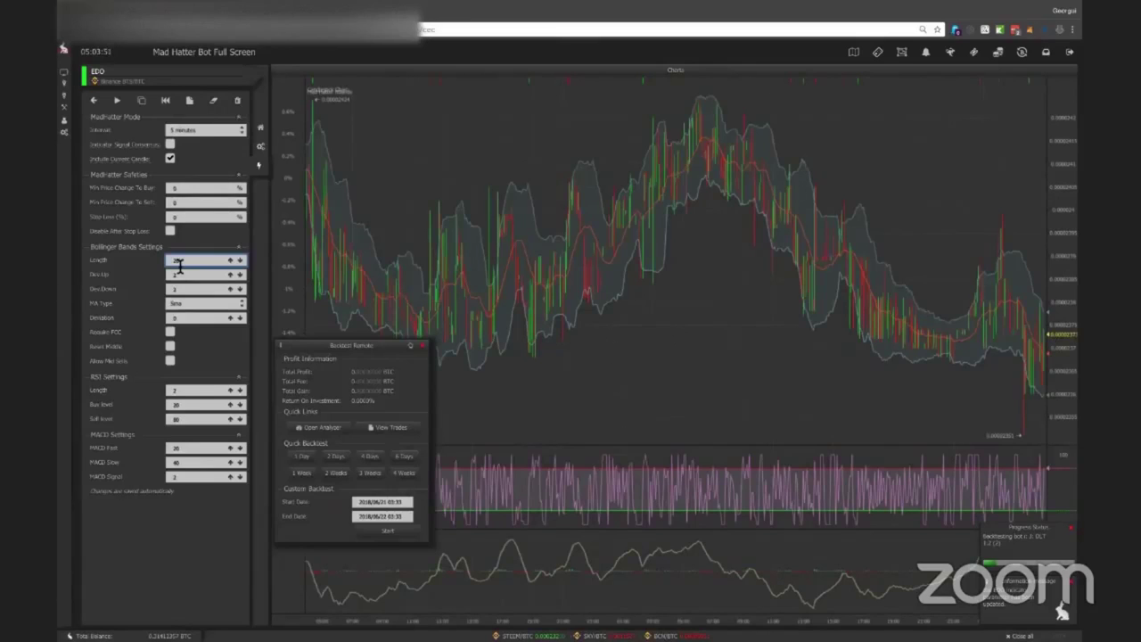
drag(387, 143, 652, 234)
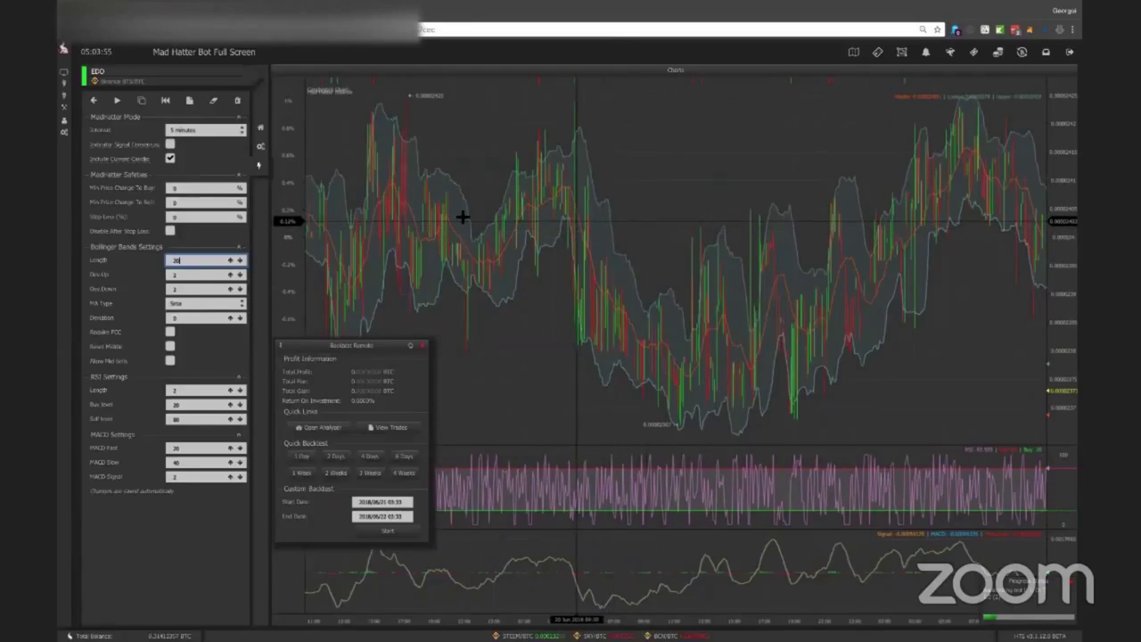
Return from the full-screen view to the EDO bot's settings, clear the backtest window off them and run a 1-day backtest.
click(94, 102)
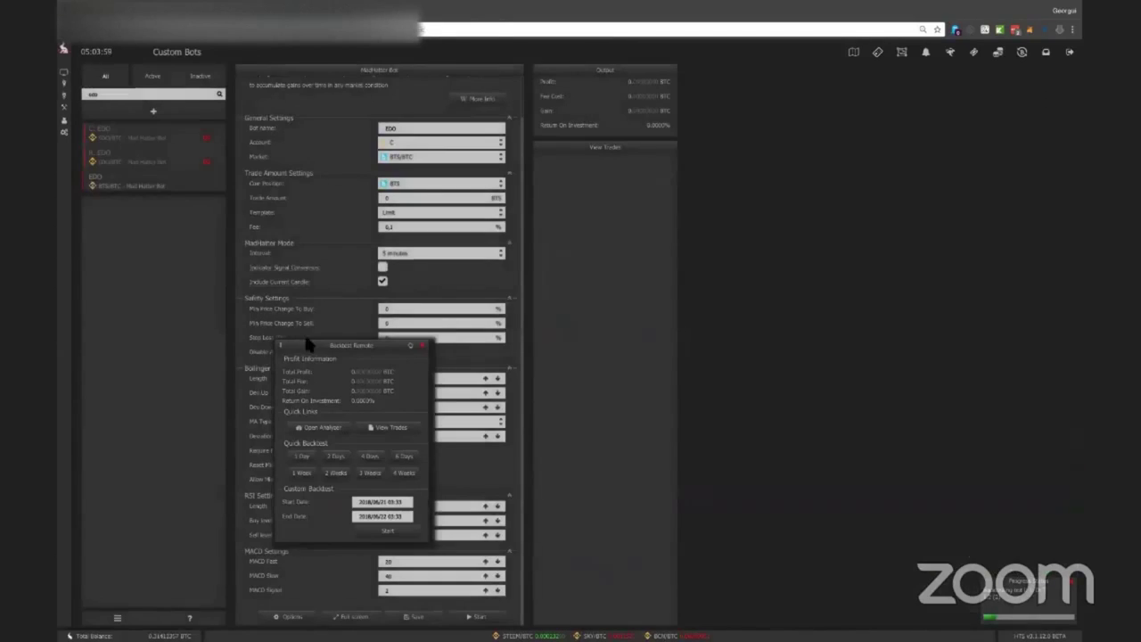
drag(283, 345, 645, 332)
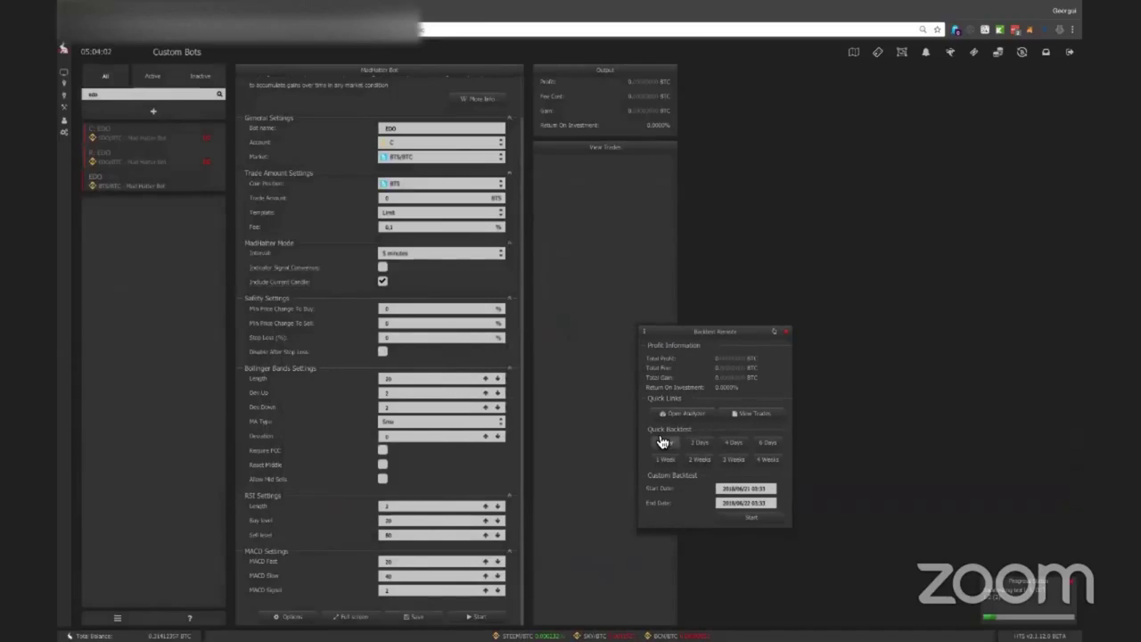
click(662, 442)
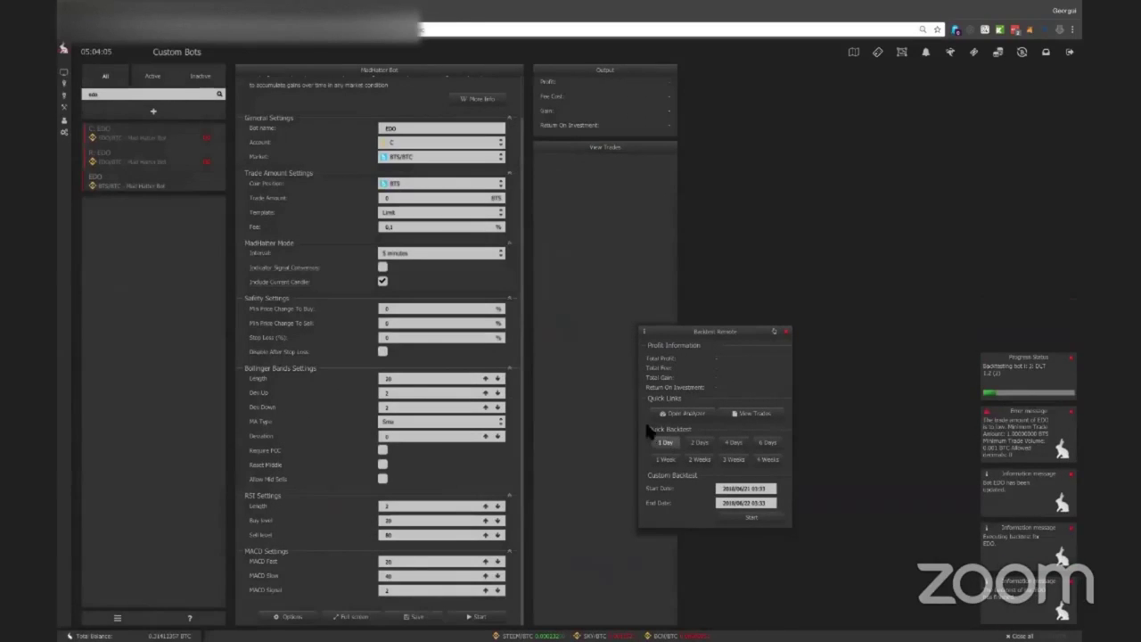
Set the Trade Amount to 10 BTS and backtest the bot over 1, 2 and 4 days, finishing with 1 day again.
text(1)
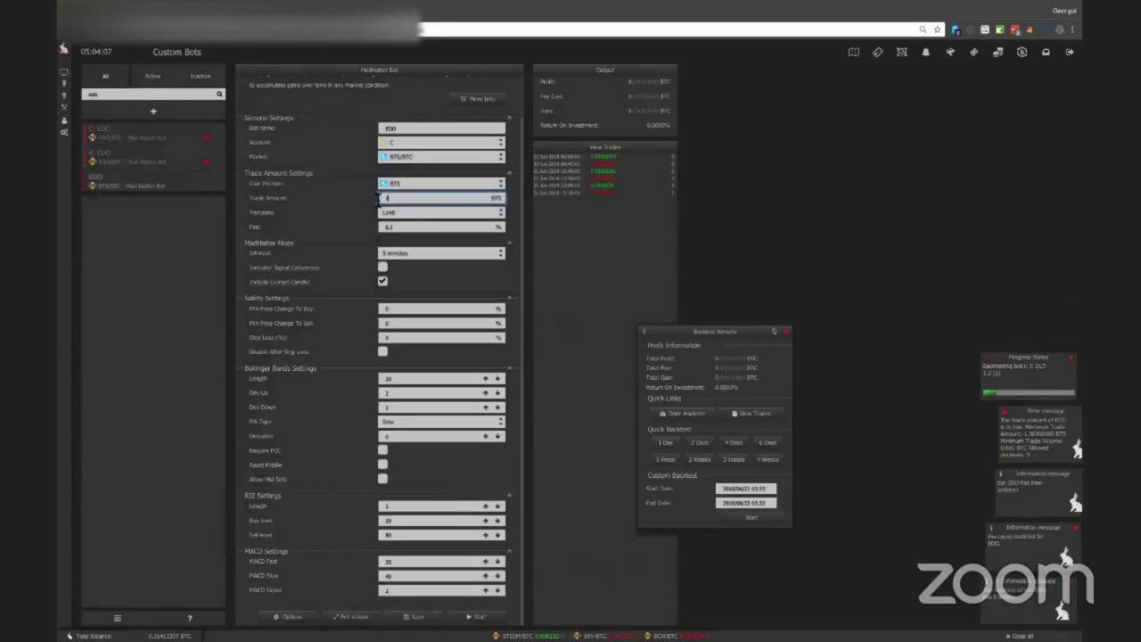
click(672, 443)
click(697, 444)
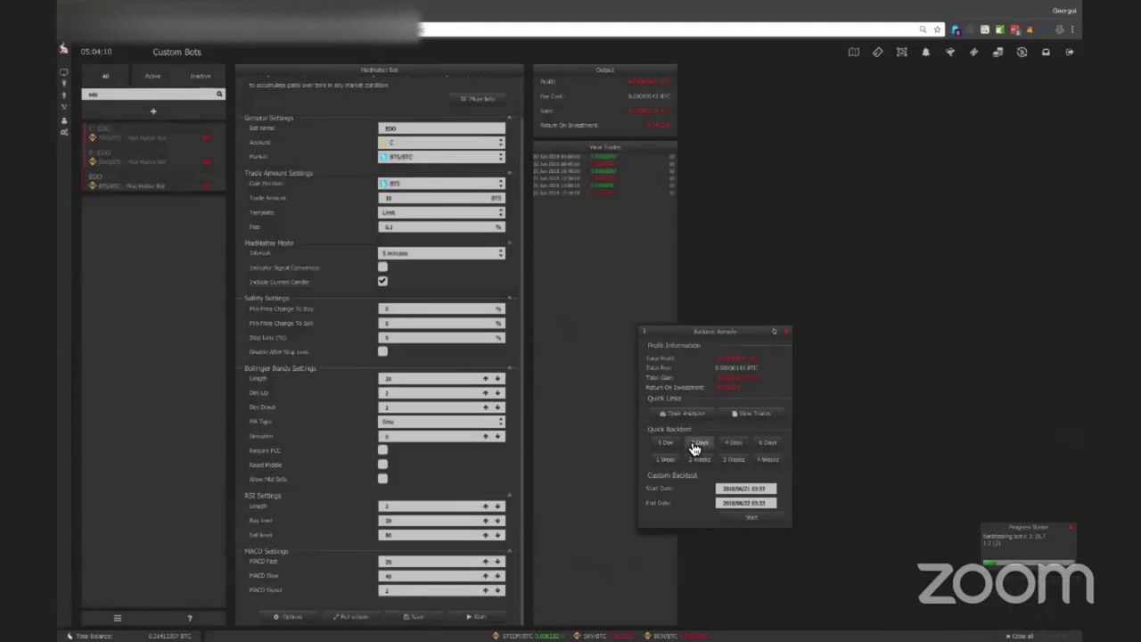
click(733, 443)
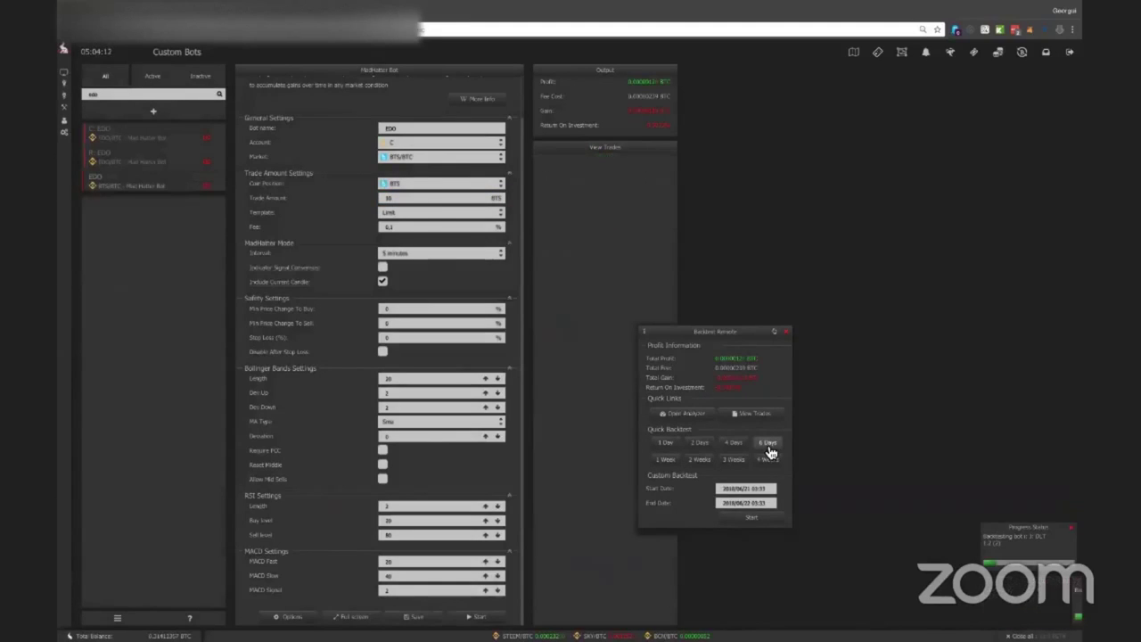
click(680, 446)
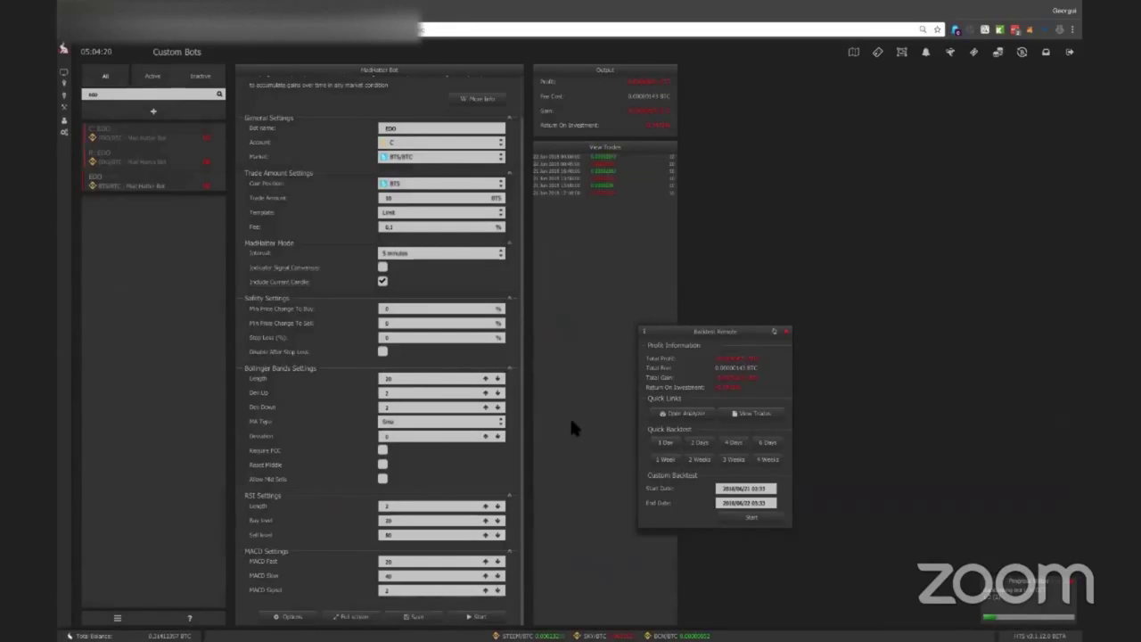
Set the Bollinger Bands Dev Up and Dev Down to 1 and run a 1-day backtest.
click(439, 378)
click(409, 393)
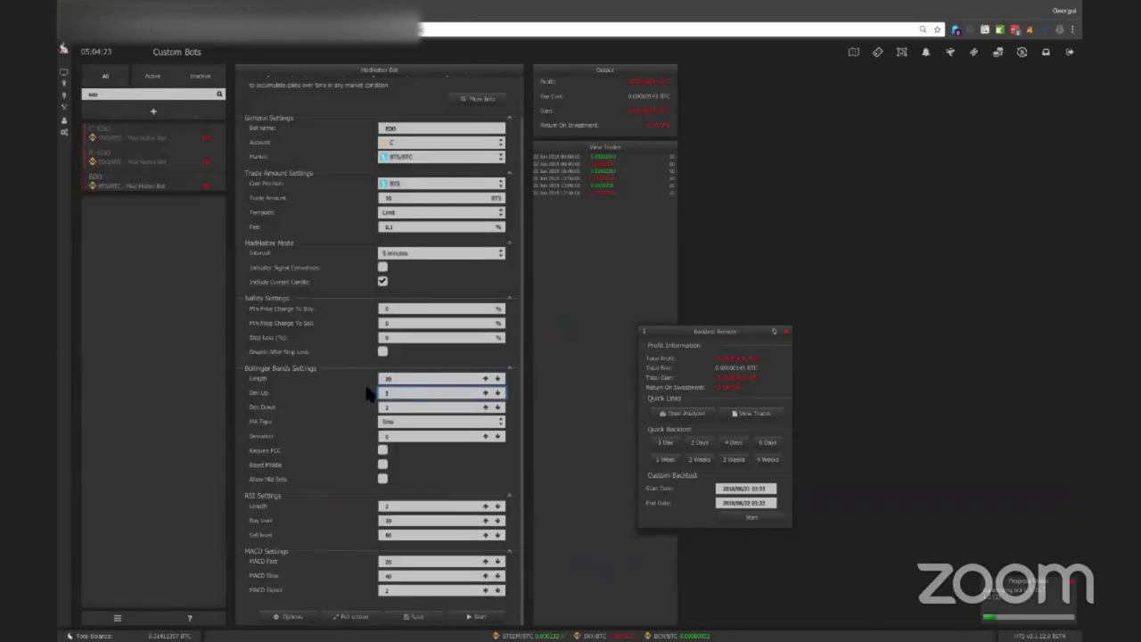
text(1)
key(Tab)
text(1)
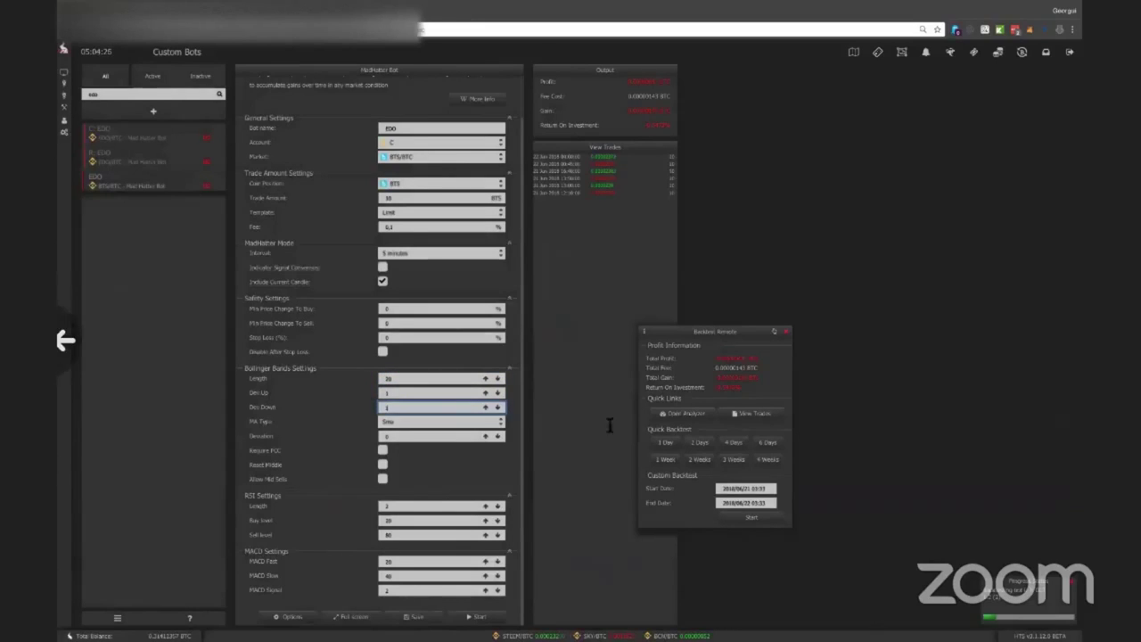
click(665, 442)
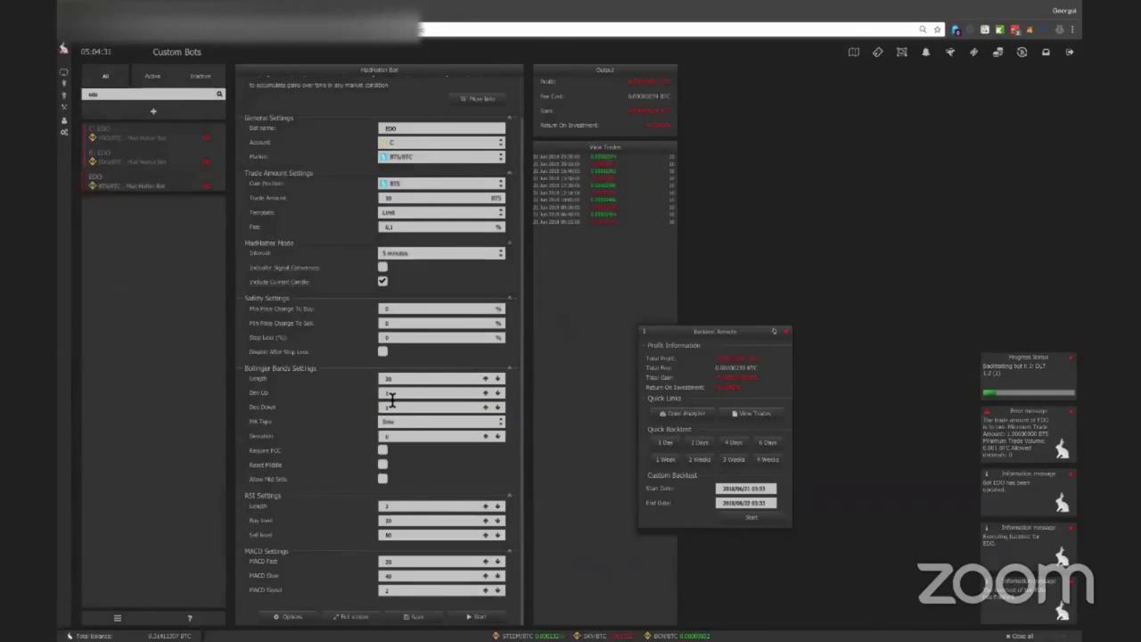
Set the Bollinger Bands Dev Down to 2 and backtest the bot over 1 day and 6 days.
click(393, 406)
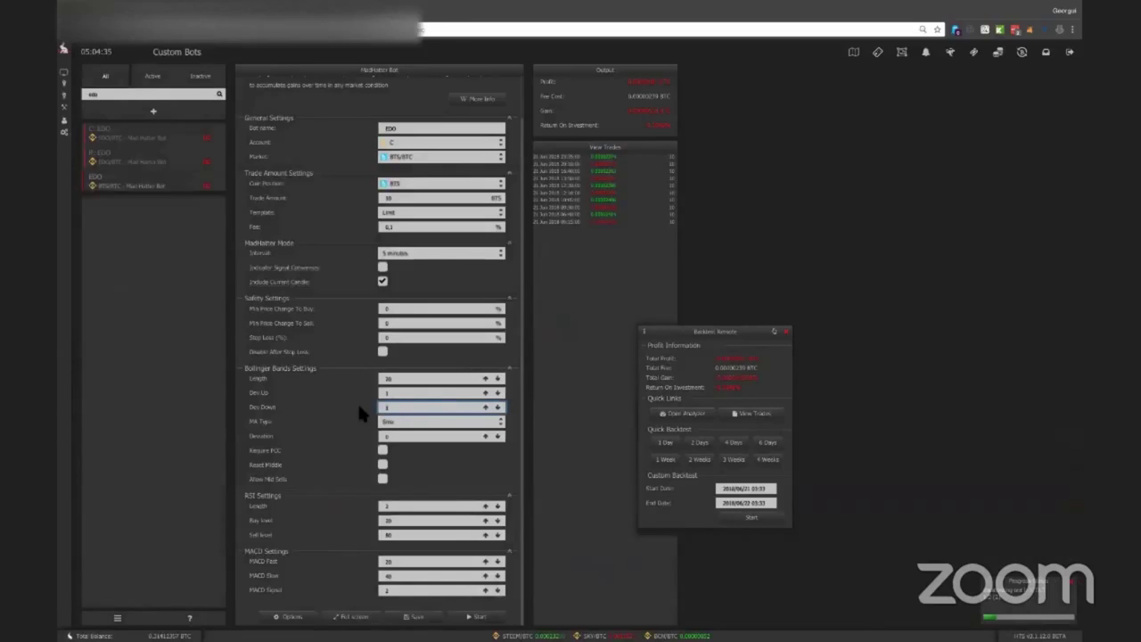
text(2)
click(667, 442)
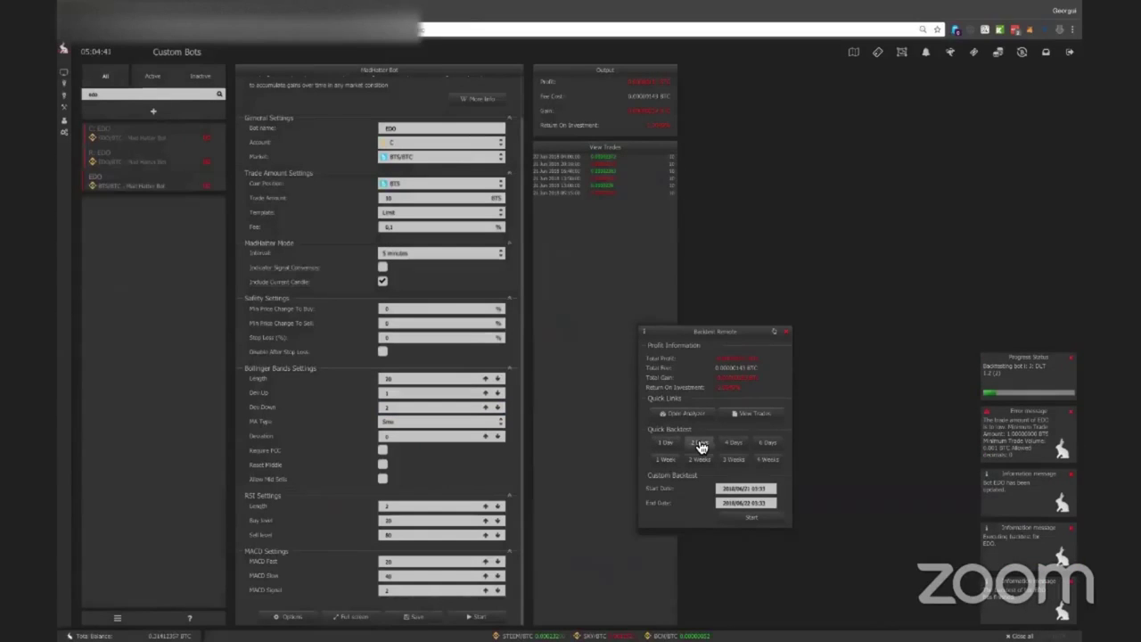
click(769, 442)
Set the Bollinger Bands Length to 12 and backtest the bot over 1, 2 and 4 days.
click(419, 407)
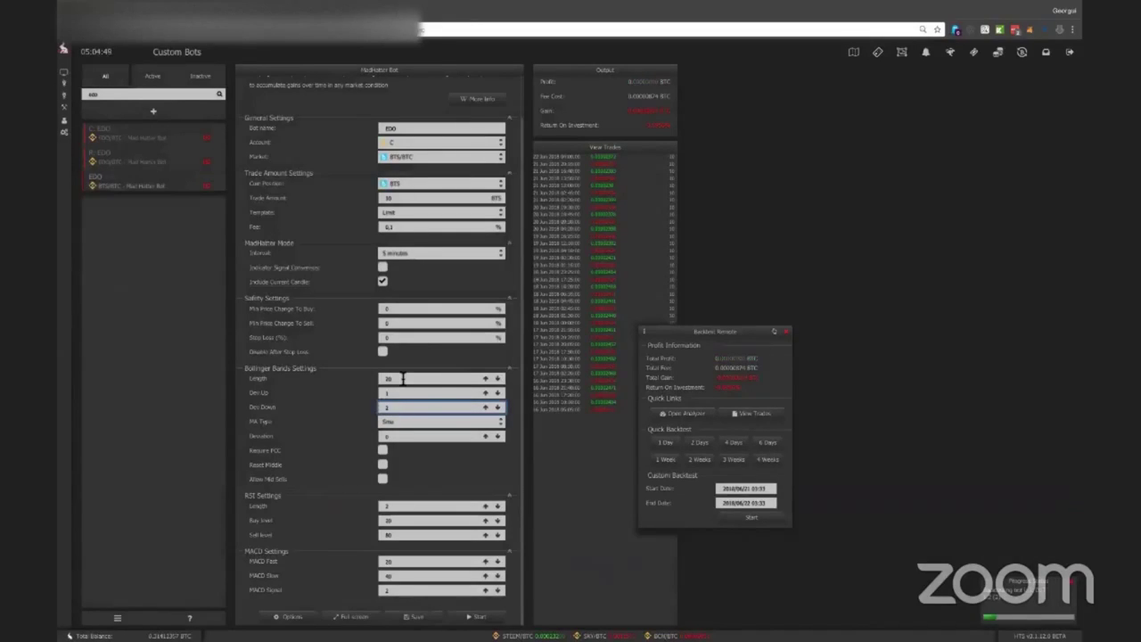
click(404, 380)
click(392, 407)
click(385, 380)
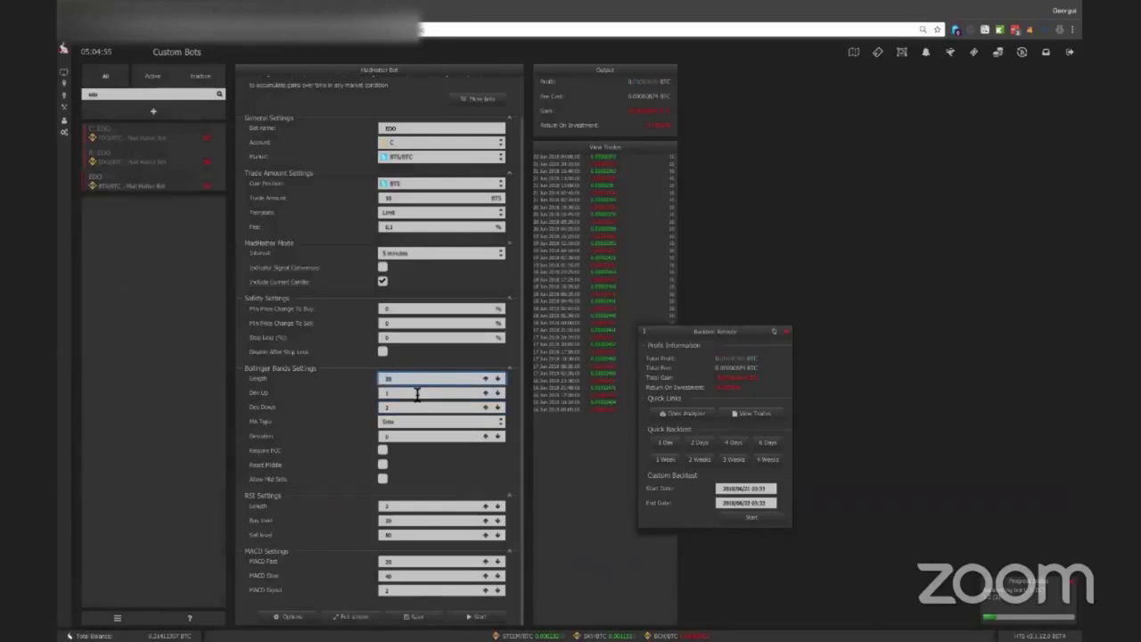
text(12)
click(641, 463)
click(669, 444)
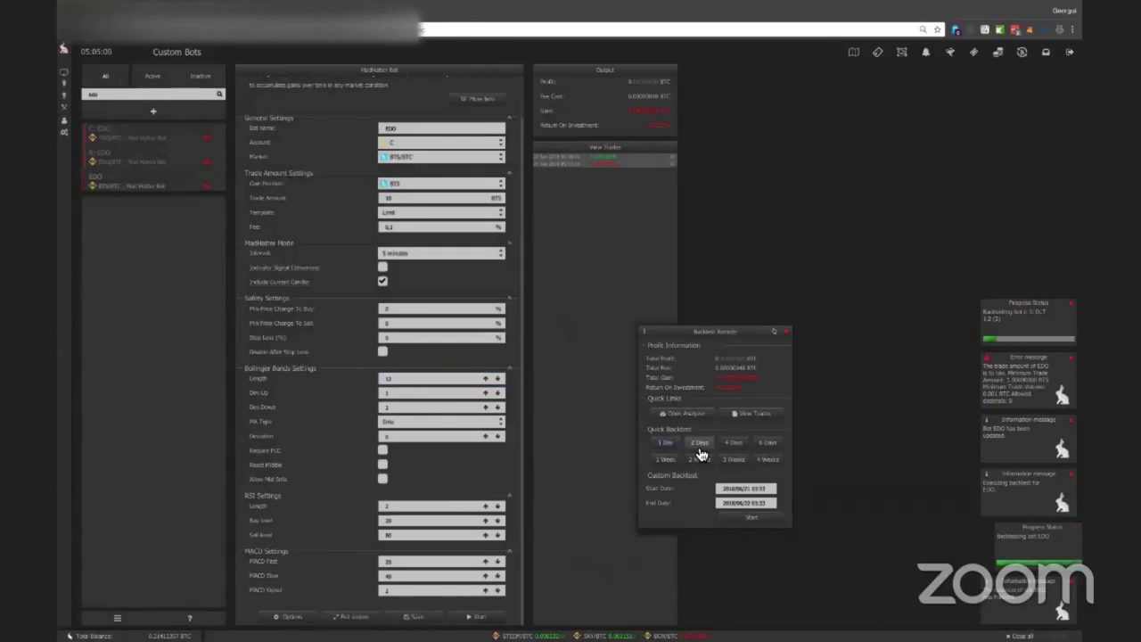
click(700, 450)
click(739, 448)
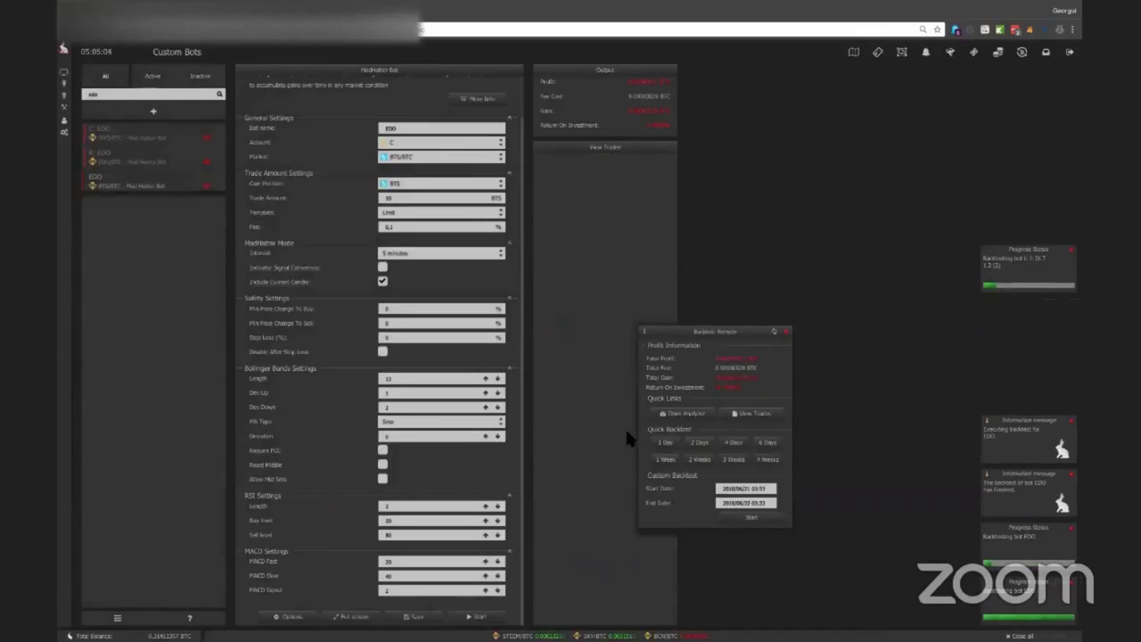
Set the Bollinger Bands Length to 9 and backtest the bot over 1, 2 and 6 days.
double_click(396, 382)
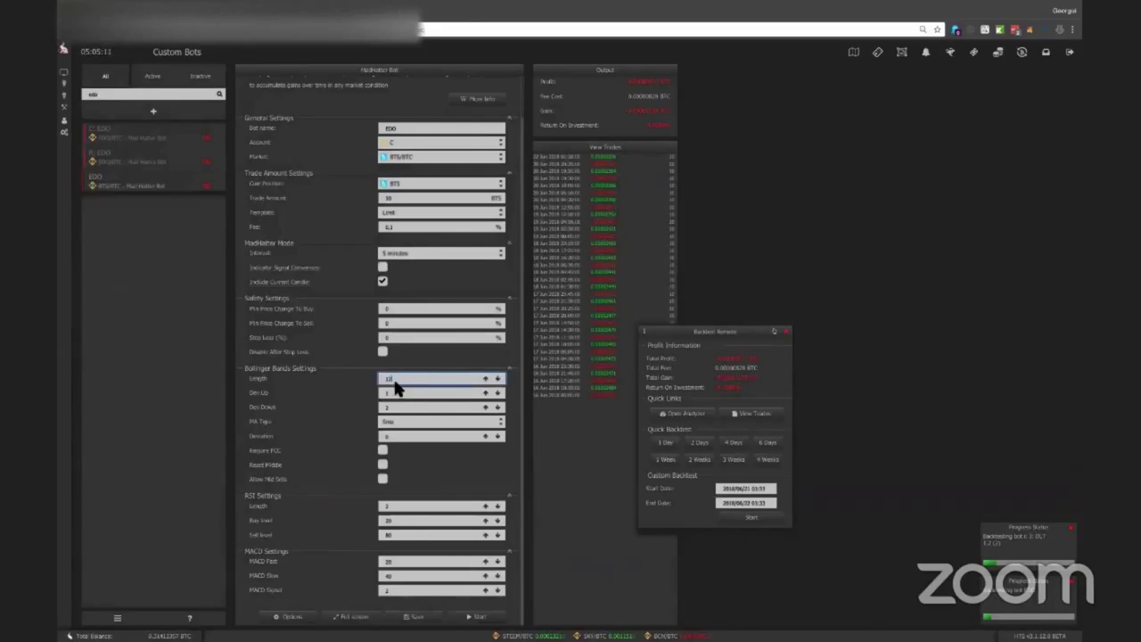
text(9)
click(665, 445)
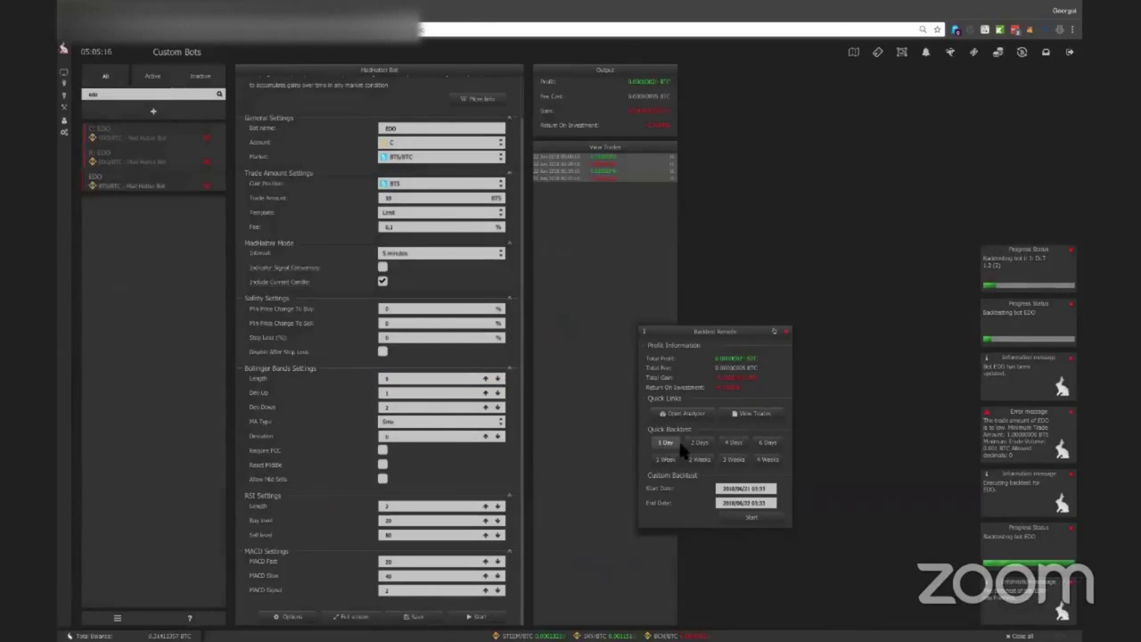
click(692, 449)
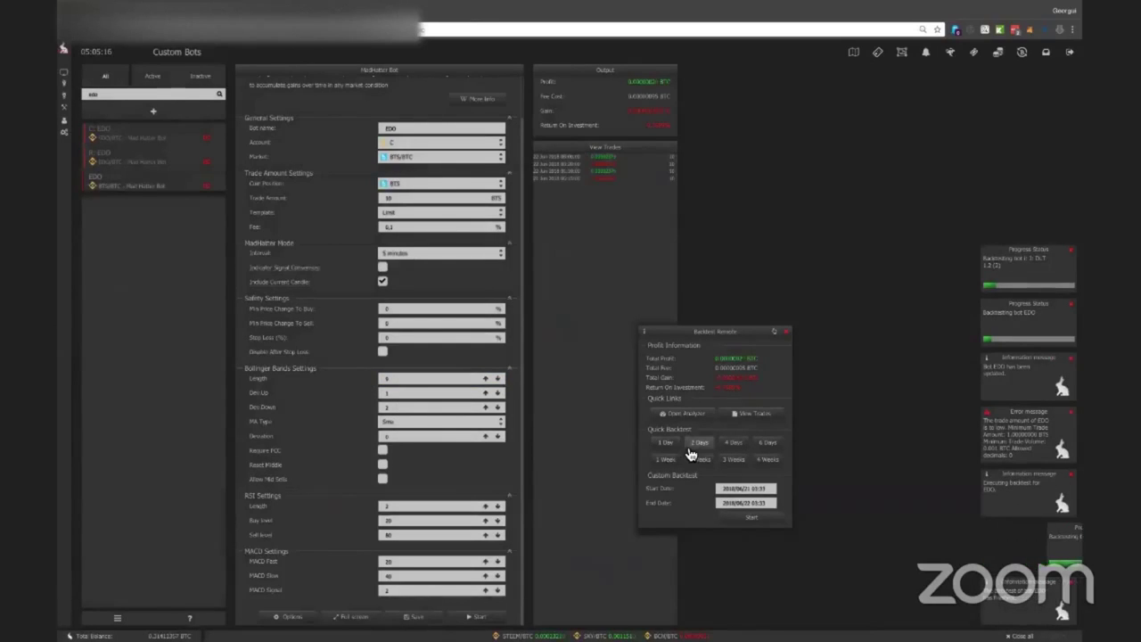
click(768, 446)
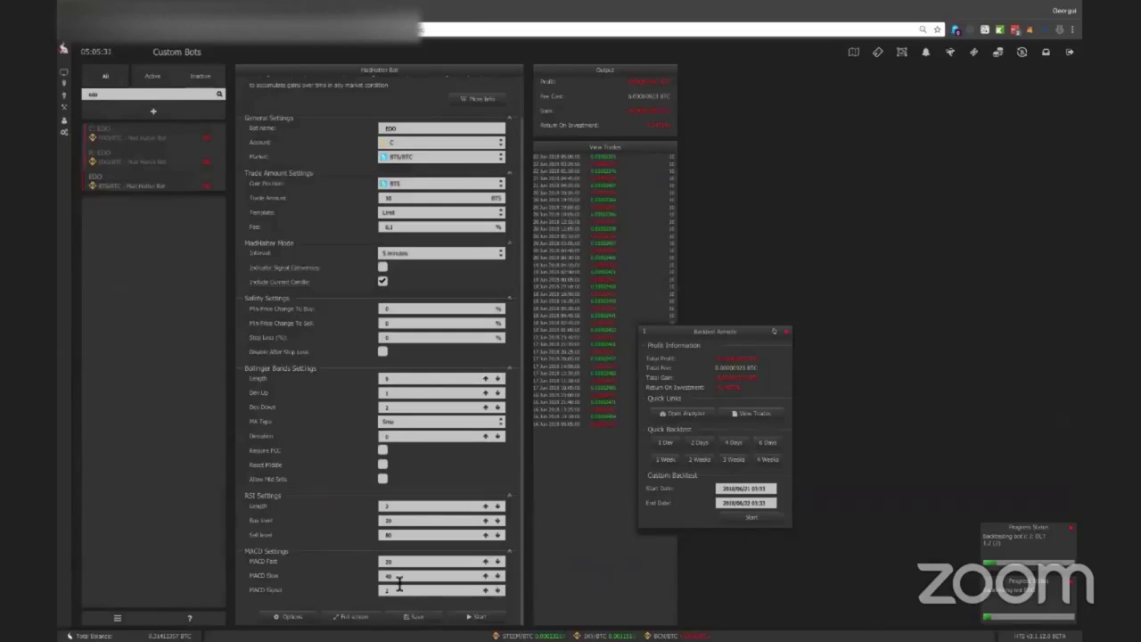
Set the RSI Sell level to 51 and backtest the bot over 1, 4 and 6 days.
click(401, 522)
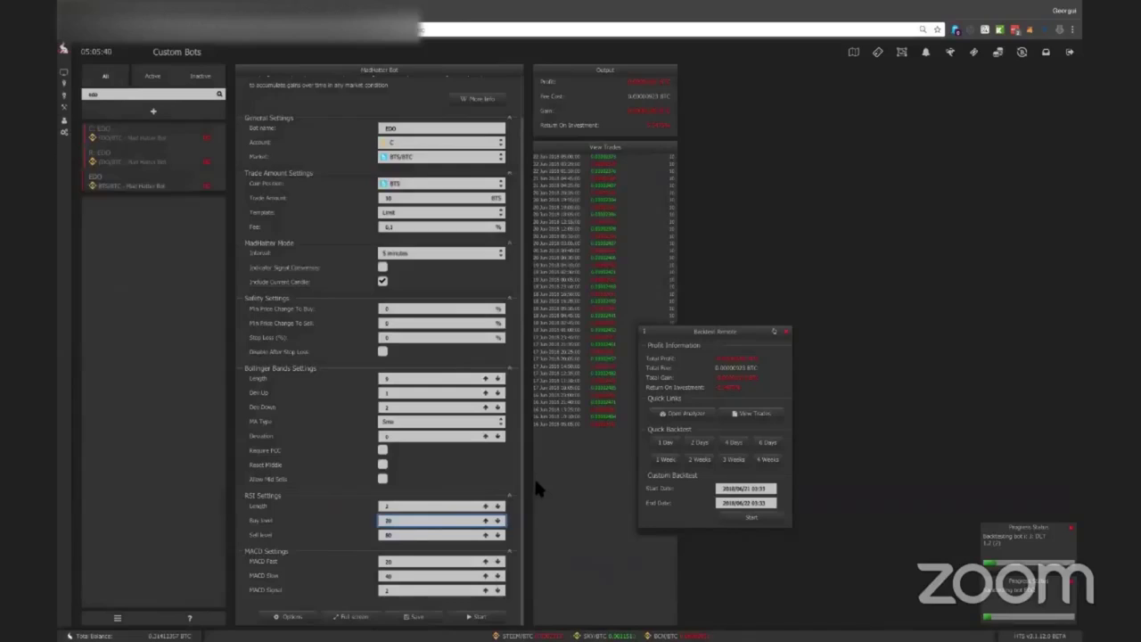
click(406, 537)
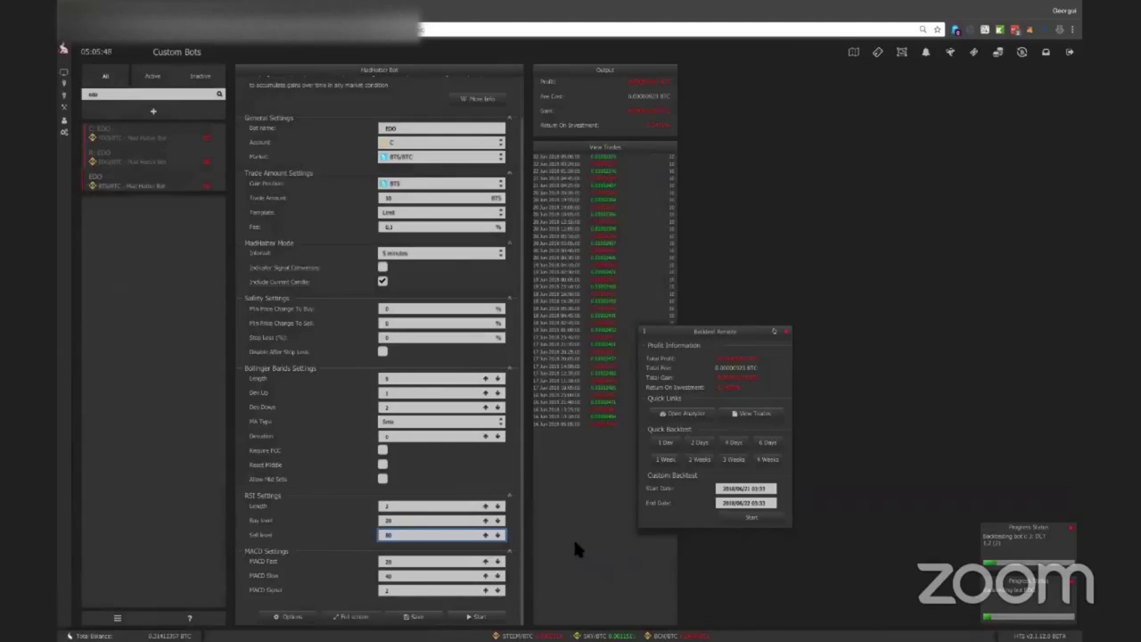
click(661, 443)
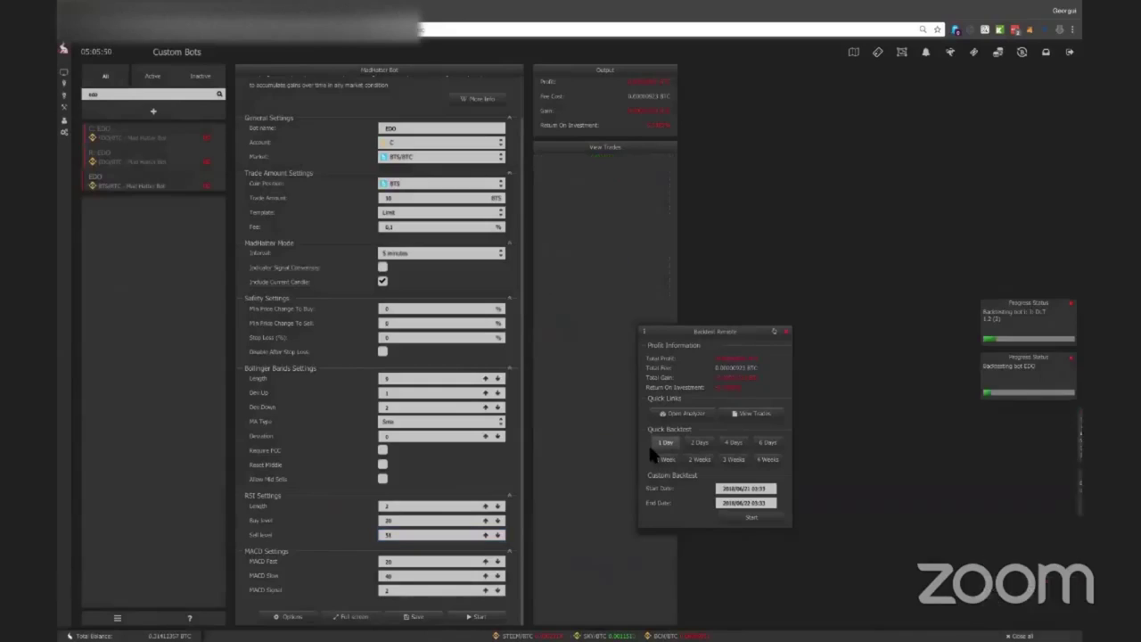
click(731, 451)
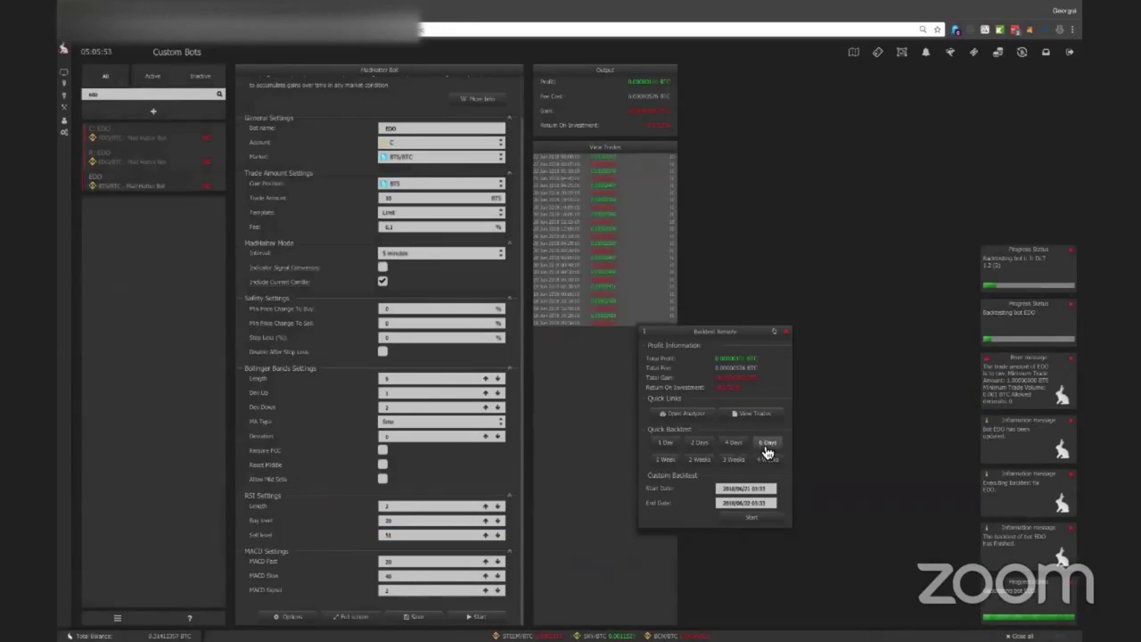
Set the RSI Length to 4 and backtest the bot over 6, 4 and 2 days.
click(379, 507)
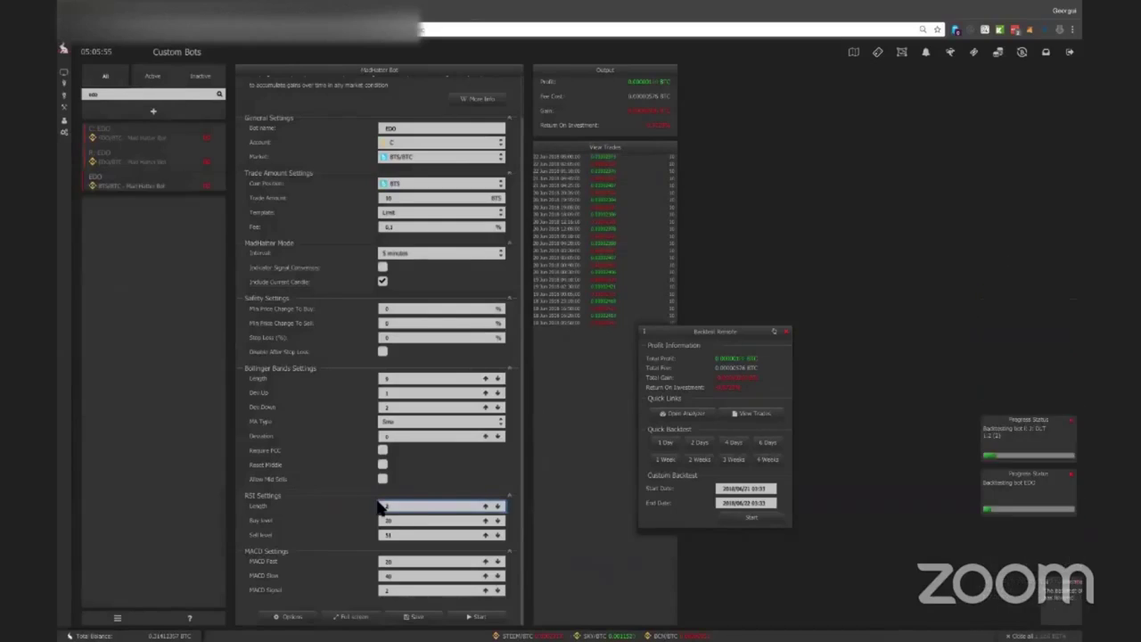
click(764, 446)
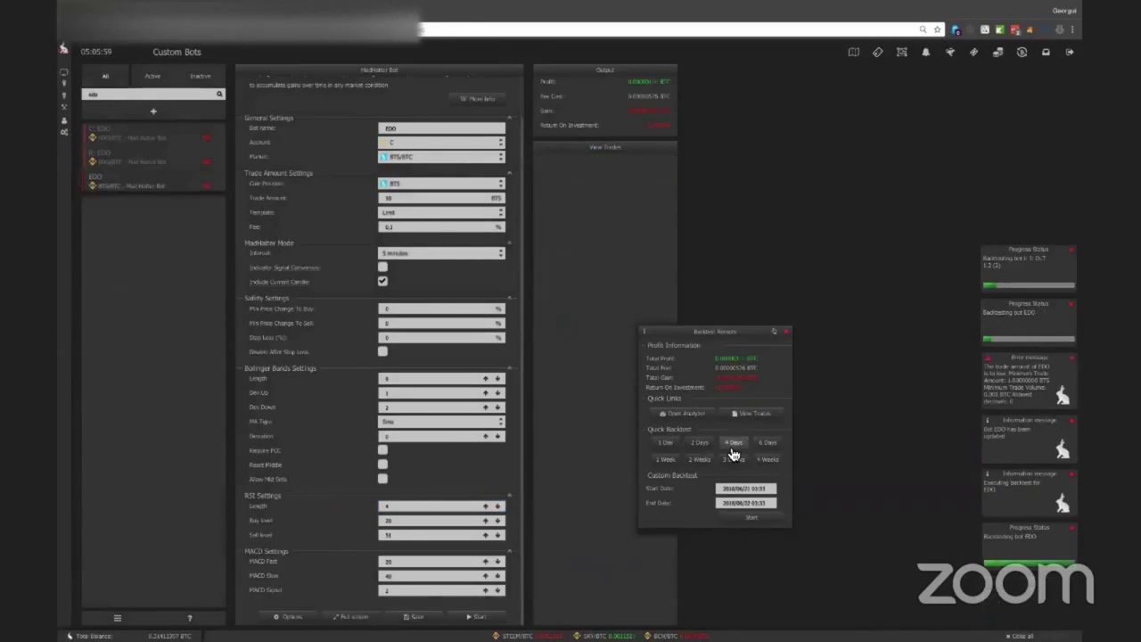
click(730, 445)
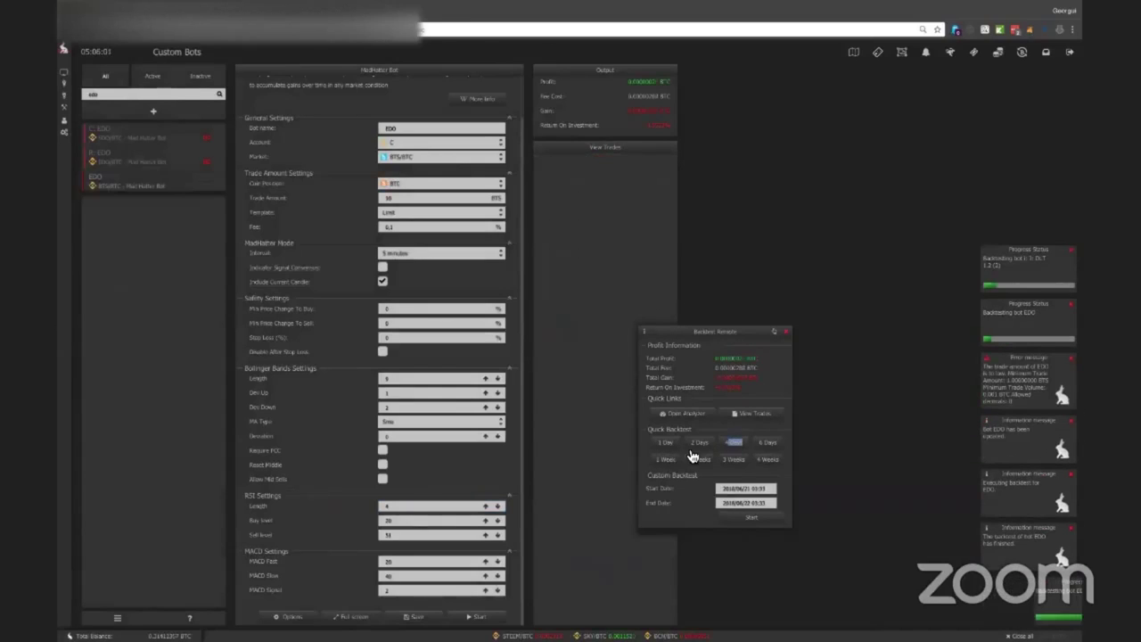
click(747, 445)
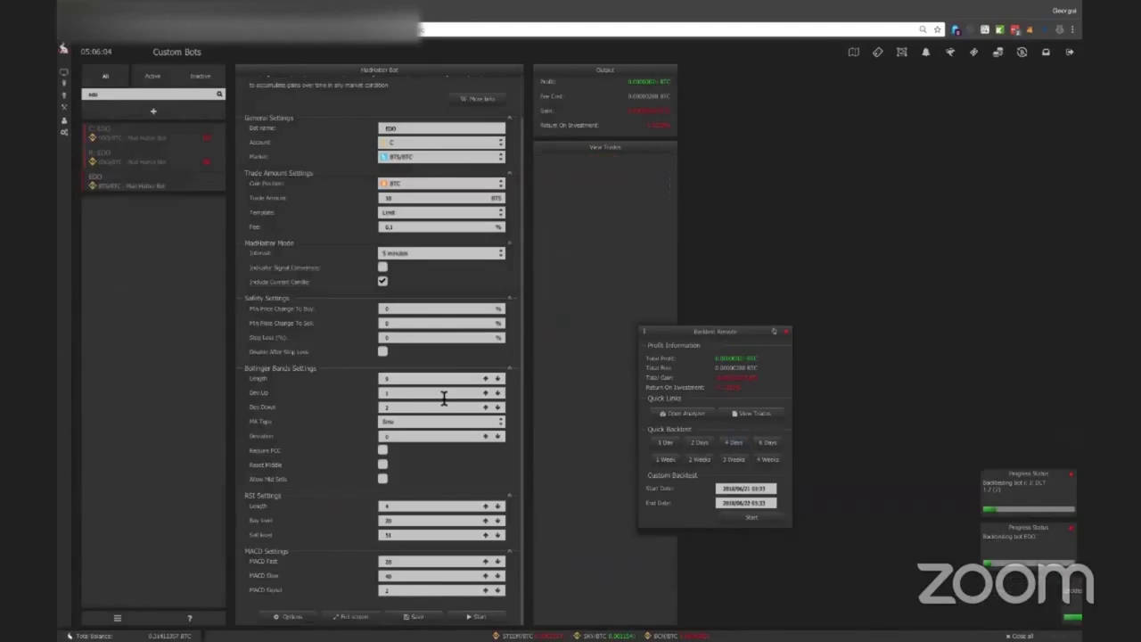
click(700, 446)
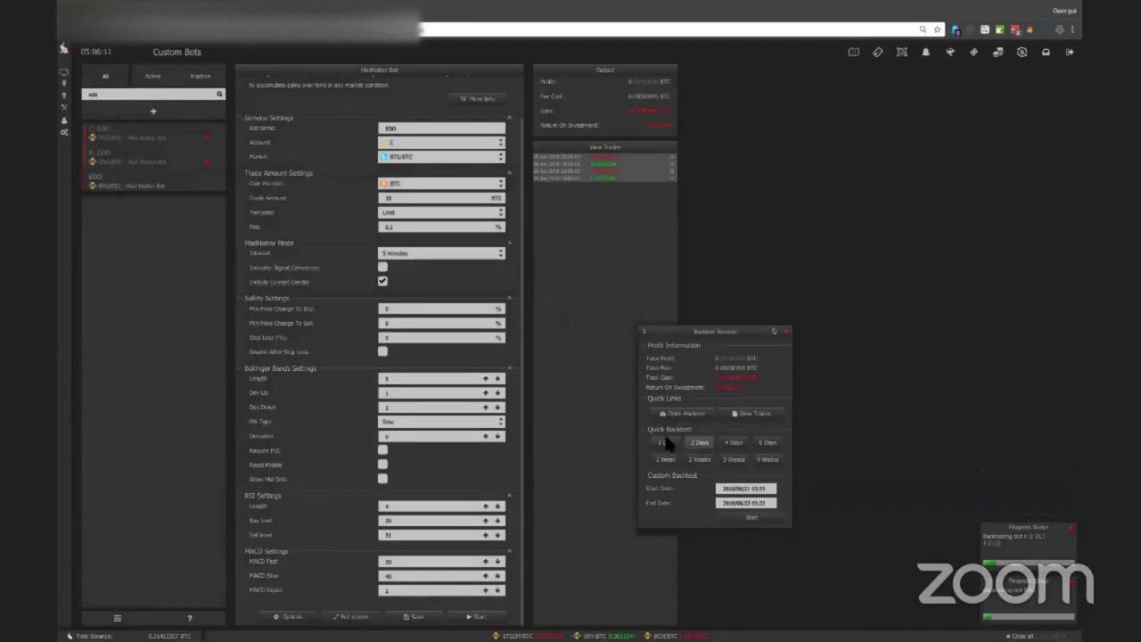
Set the RSI Buy level to 31 and backtest the bot over 1, 2, 4 and 6 days.
click(406, 522)
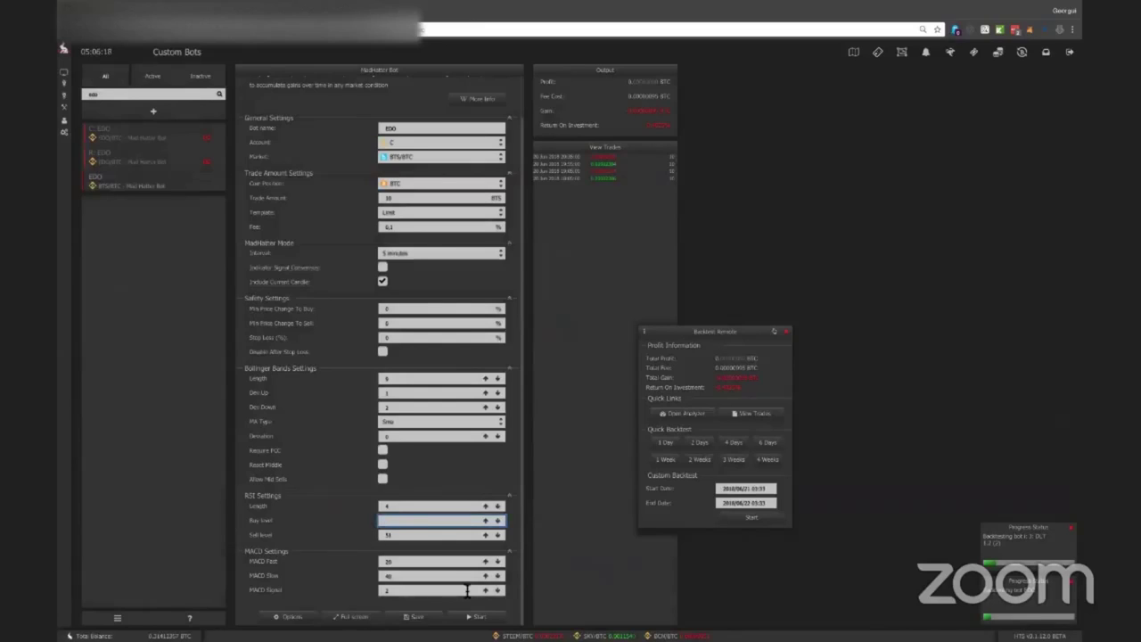
click(661, 441)
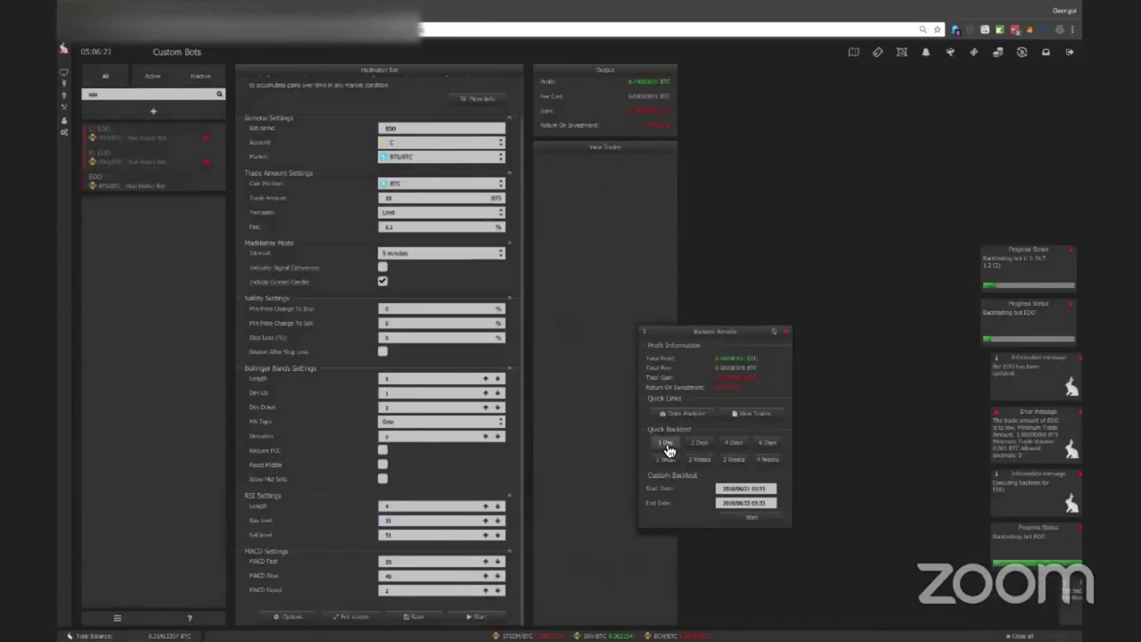
click(704, 449)
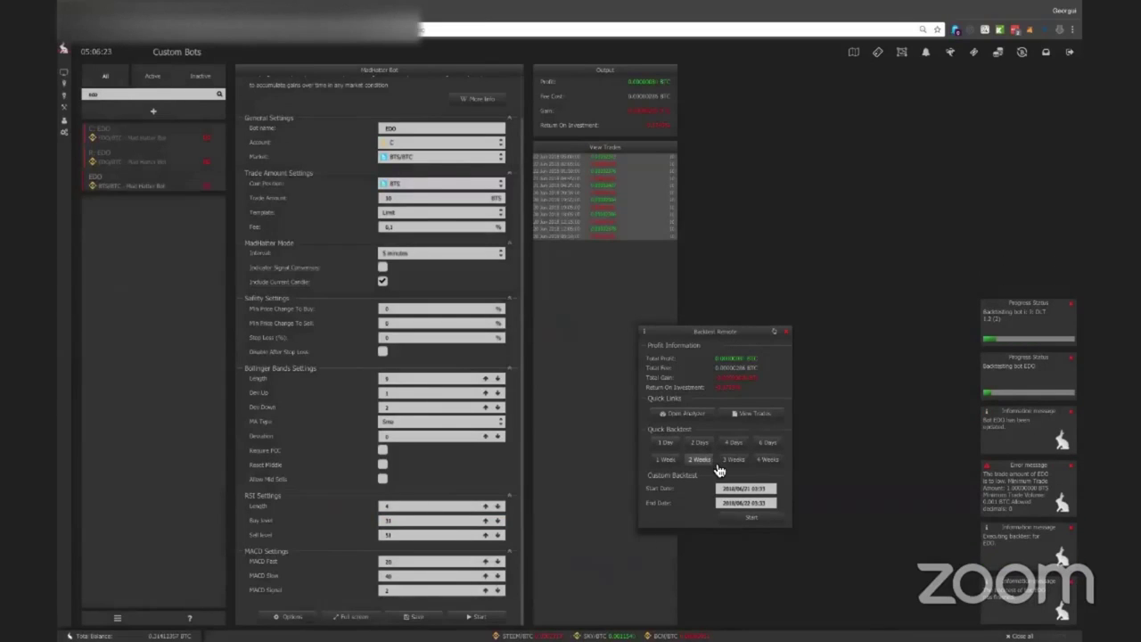
click(733, 459)
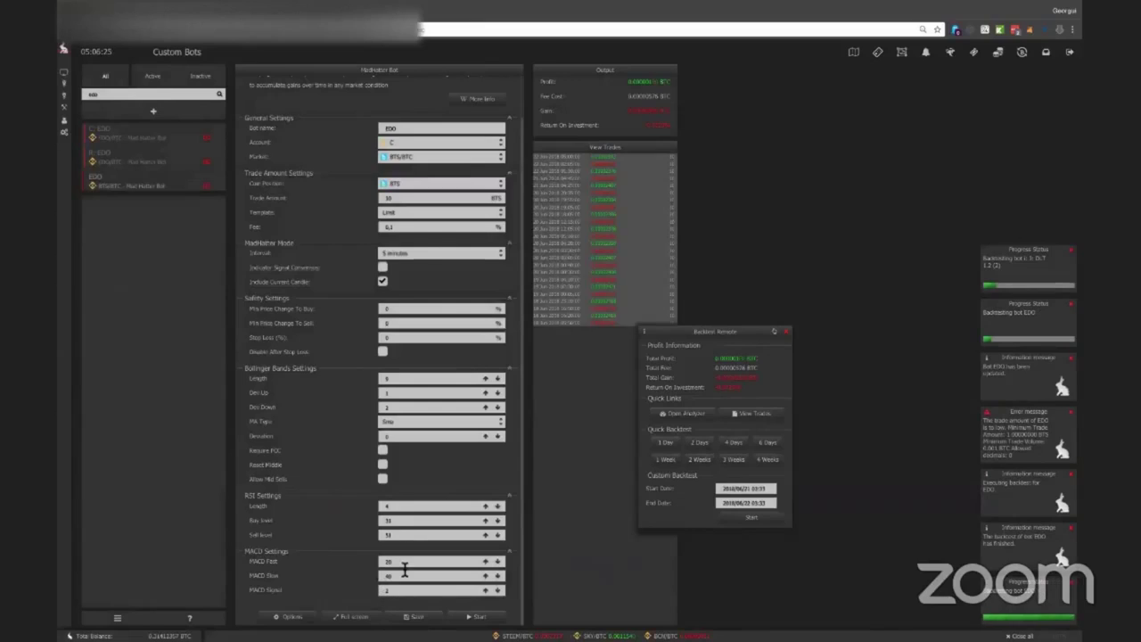
Set the RSI Sell level to 61 and backtest the bot over 4 and 6 days.
click(394, 535)
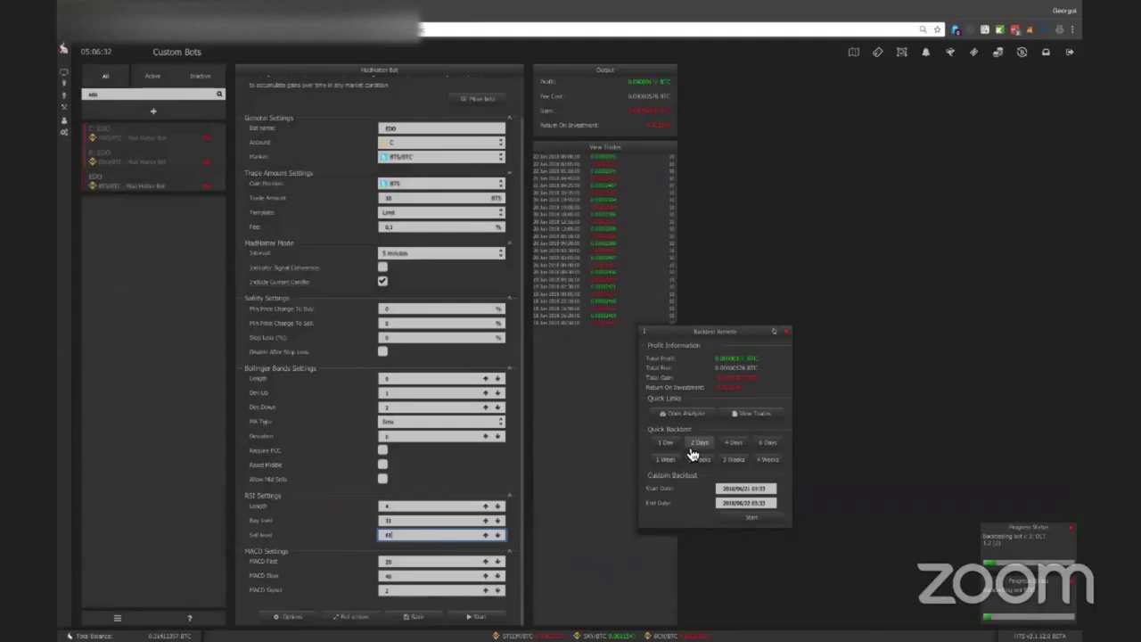
click(729, 446)
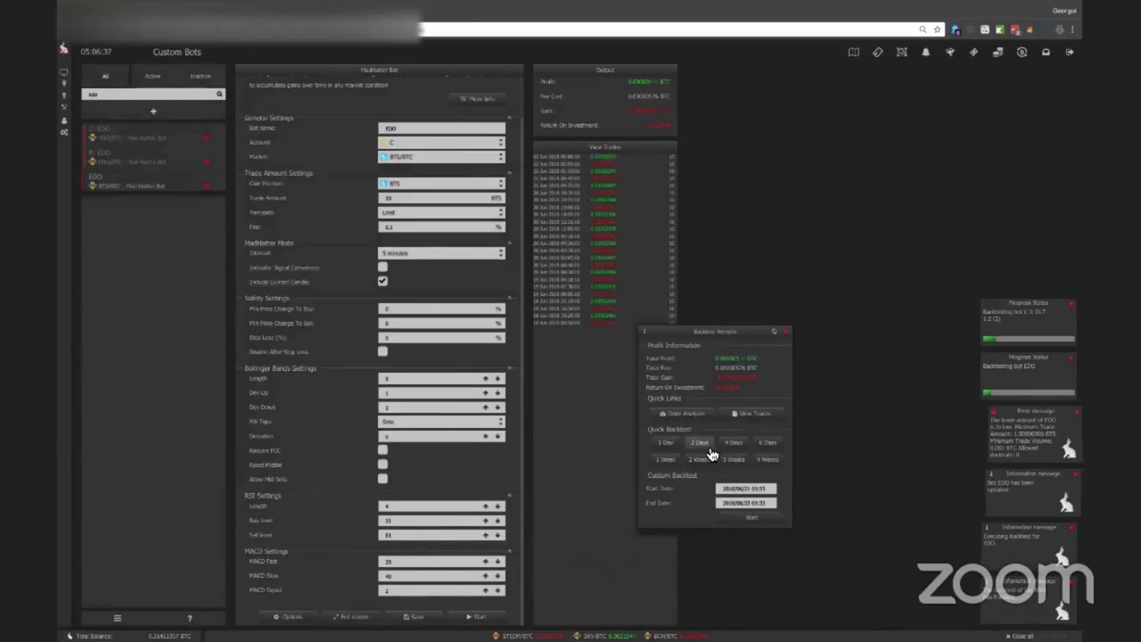
click(727, 444)
click(767, 443)
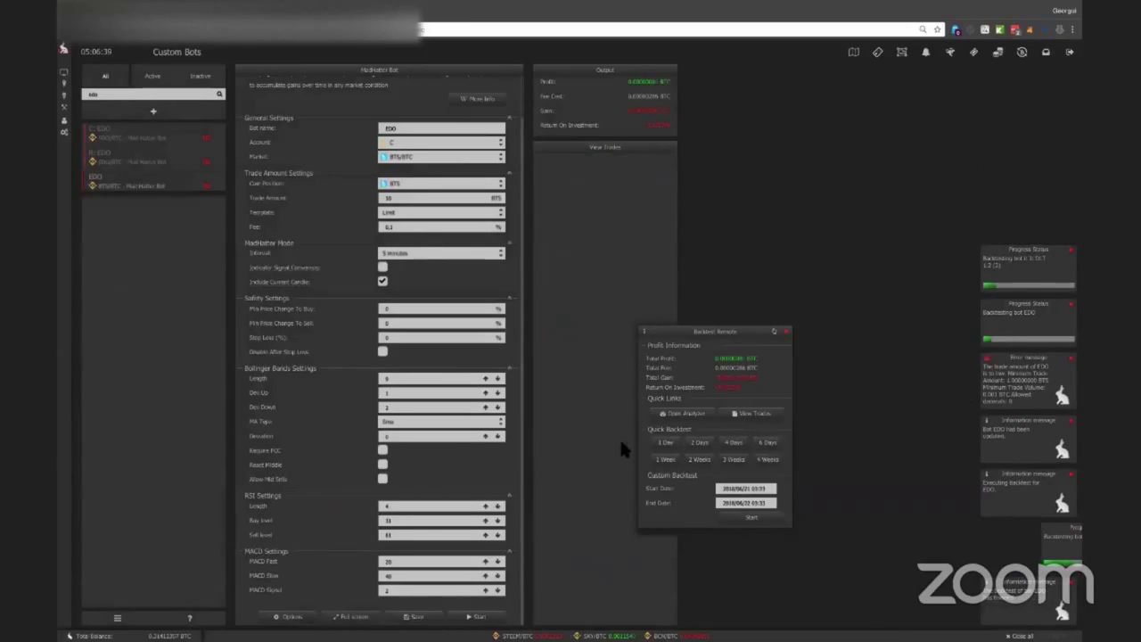
Set the RSI Length to 3 and backtest the bot over 4 and 6 days.
drag(398, 506, 351, 510)
text(3)
click(758, 443)
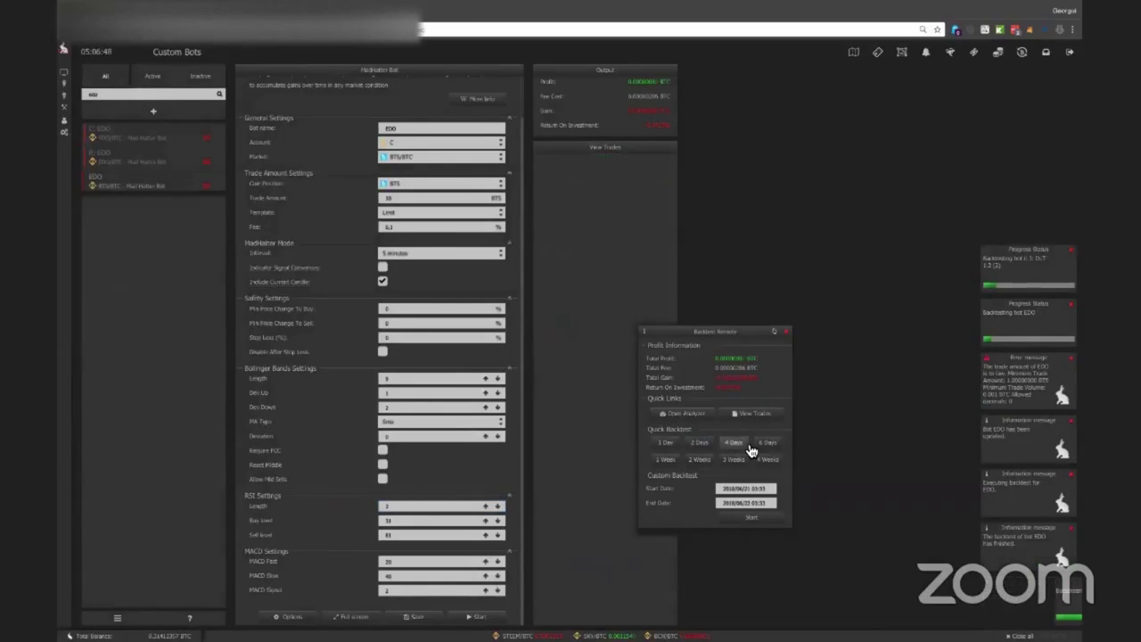
click(725, 444)
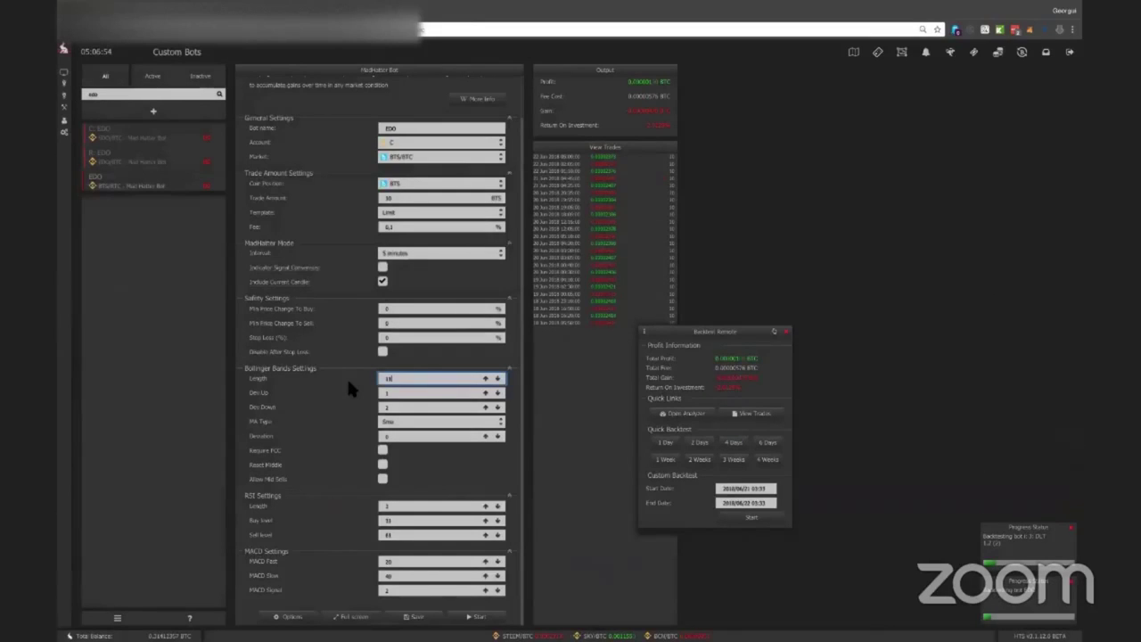
Try Bollinger Bands Length values of 14 and 18, running a 6-day backtest for each.
click(767, 443)
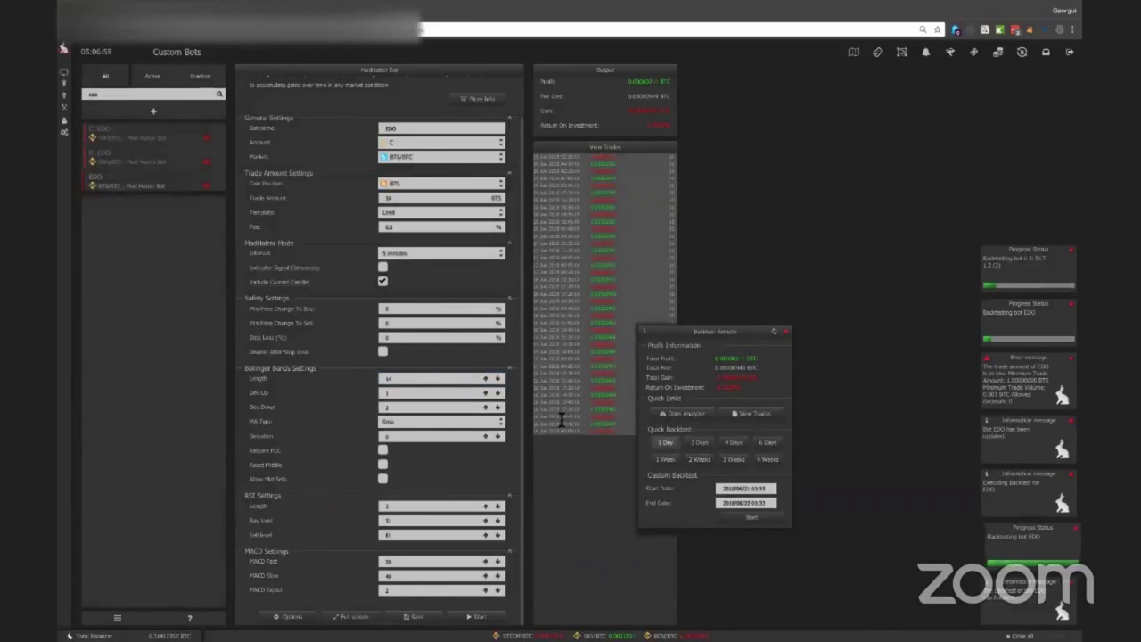
double_click(401, 378)
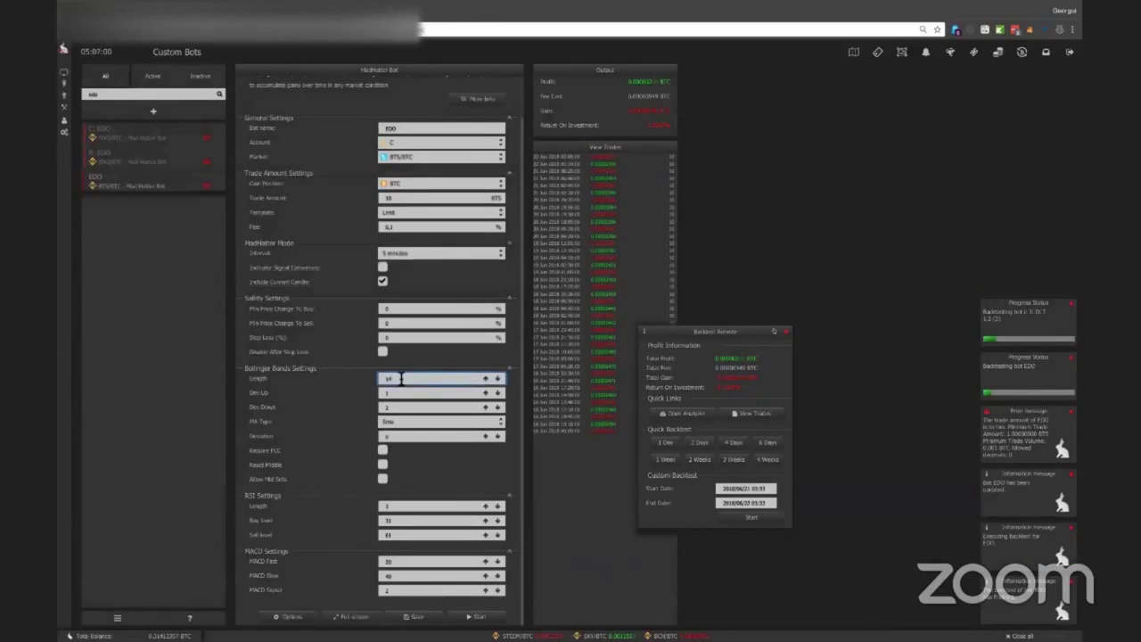
click(733, 442)
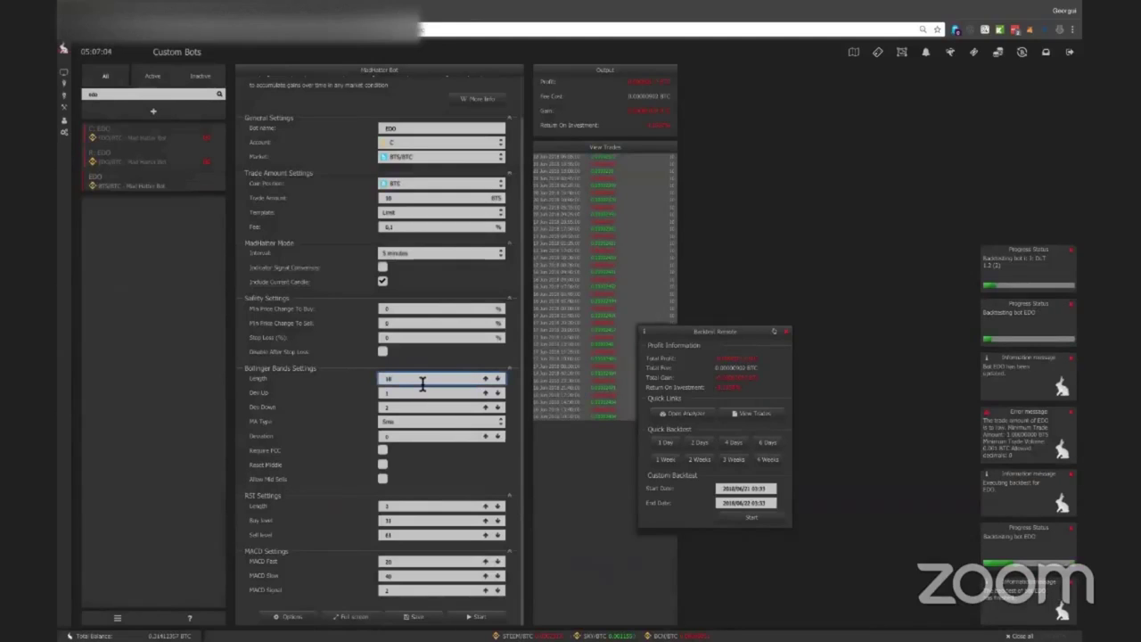
Set the Bollinger Bands Length to 25 and then 26, running a 6-day backtest for each.
double_click(423, 383)
text(21)
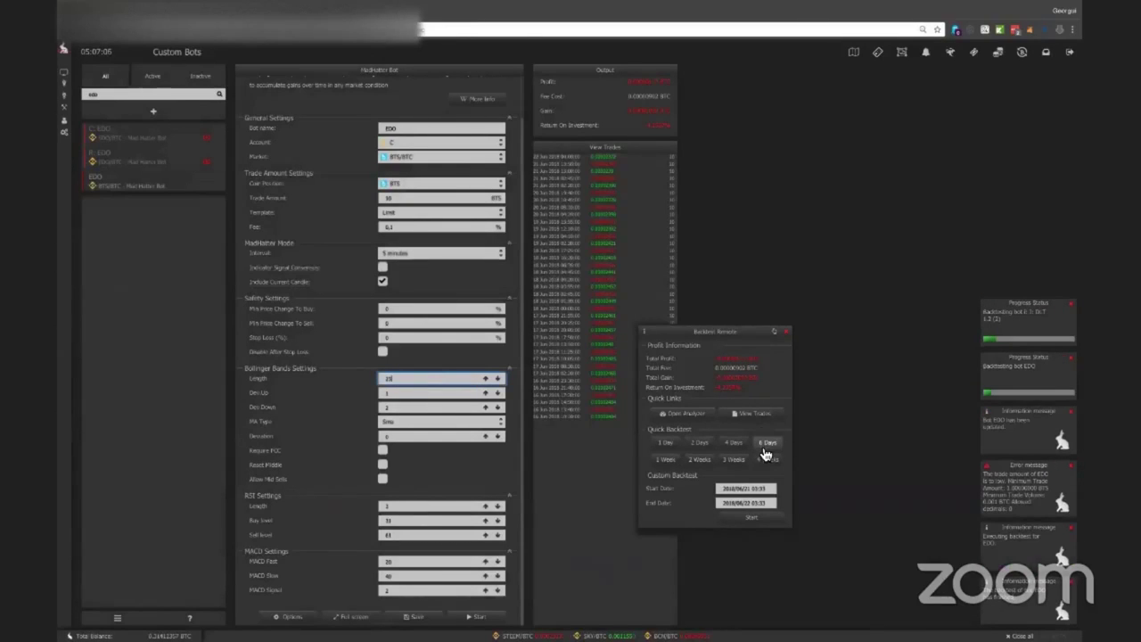
click(766, 443)
double_click(390, 383)
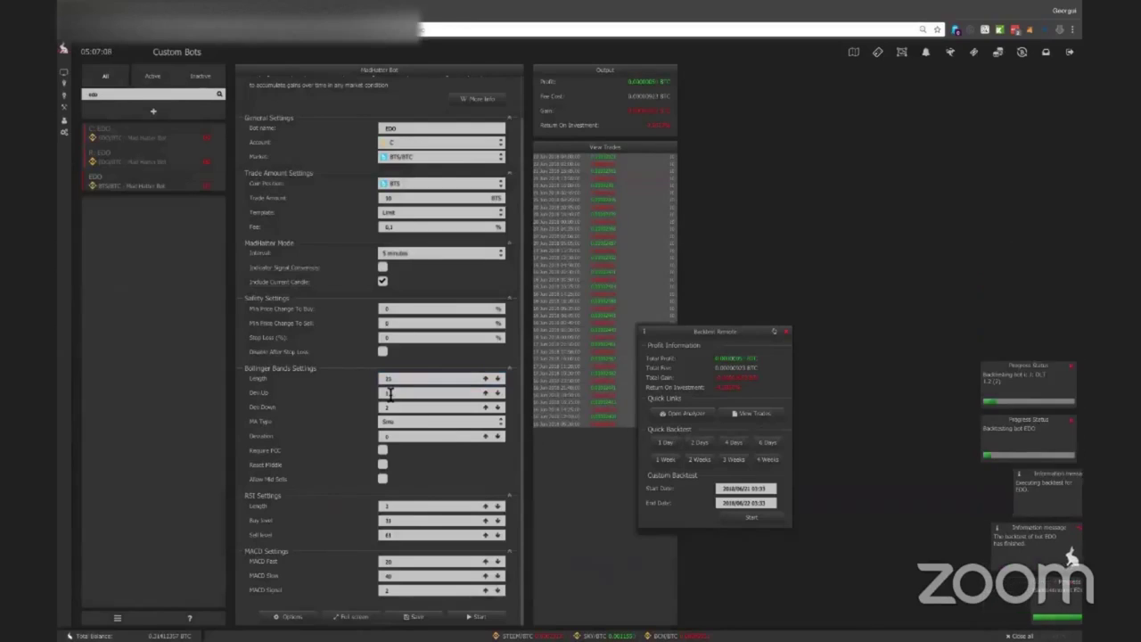
text(26)
click(769, 446)
Try Bollinger Bands Dev Down values of 1 and 2.3, backtesting the bot over 6 days.
click(343, 406)
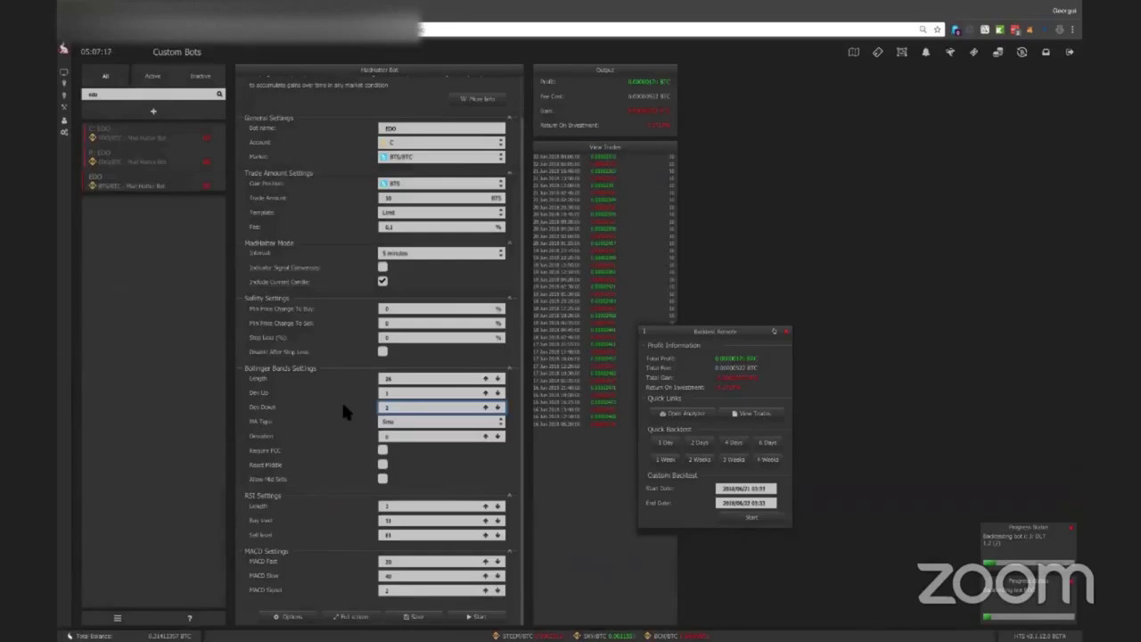
click(762, 447)
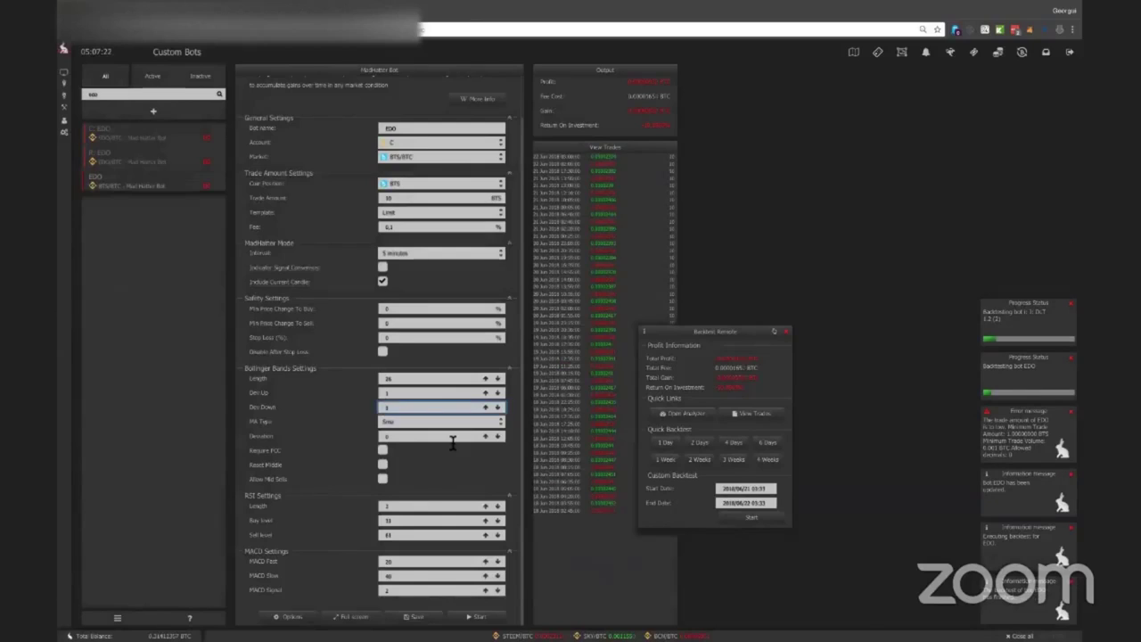
text(.3)
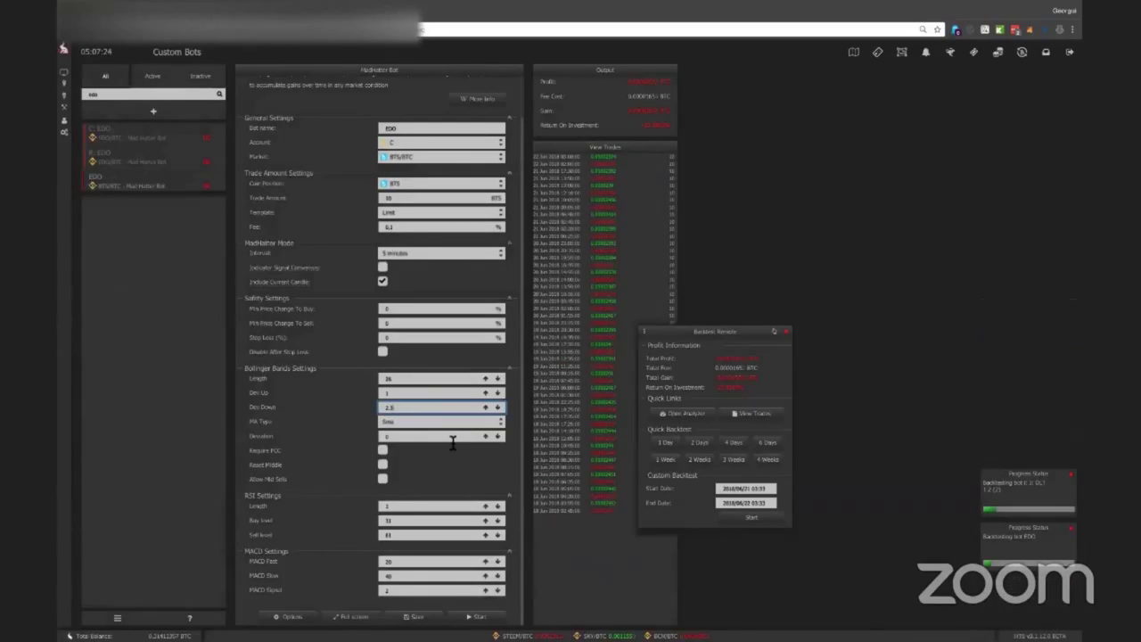
Set the Bollinger Bands Dev Down to 2.5 and backtest the bot over 6, 4, 2 and 1 days.
click(399, 403)
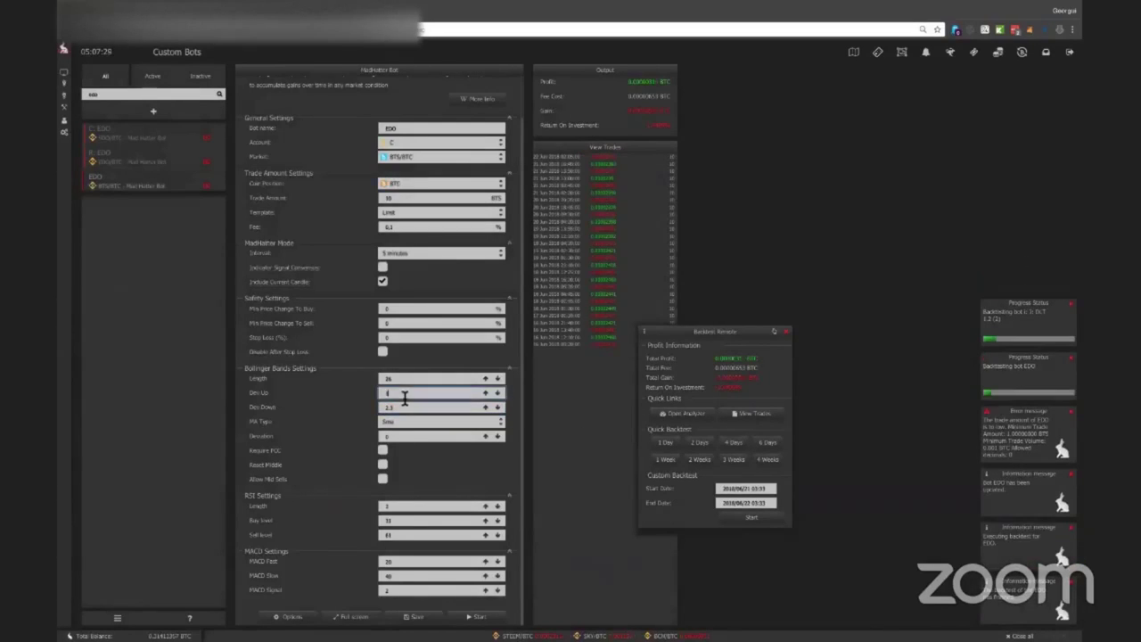
key(BackSpace)
text(5)
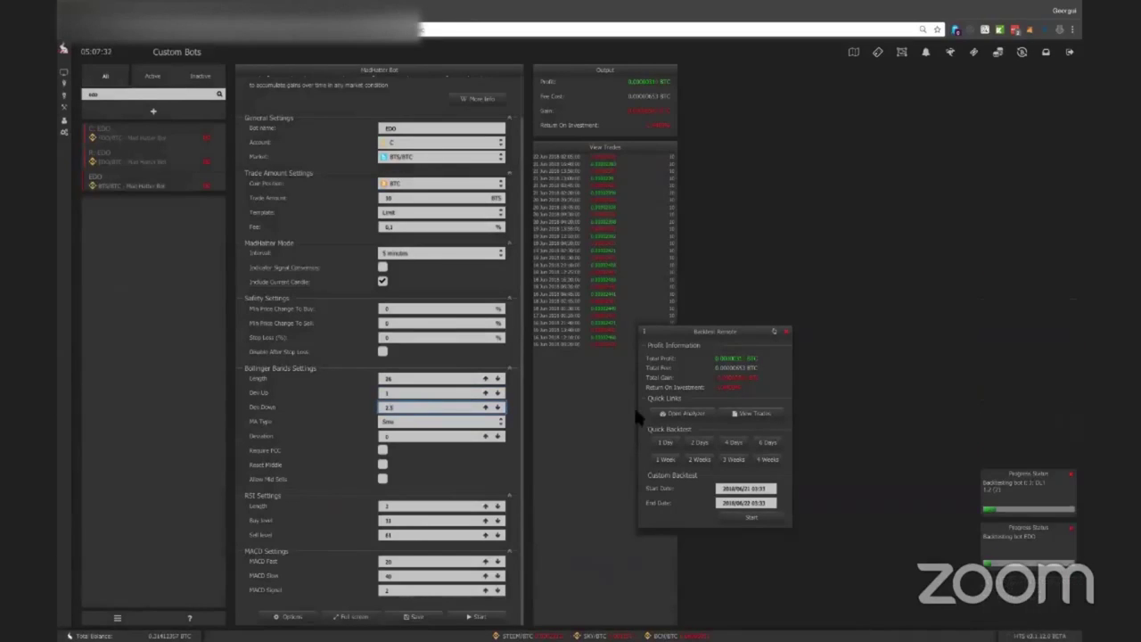
click(770, 446)
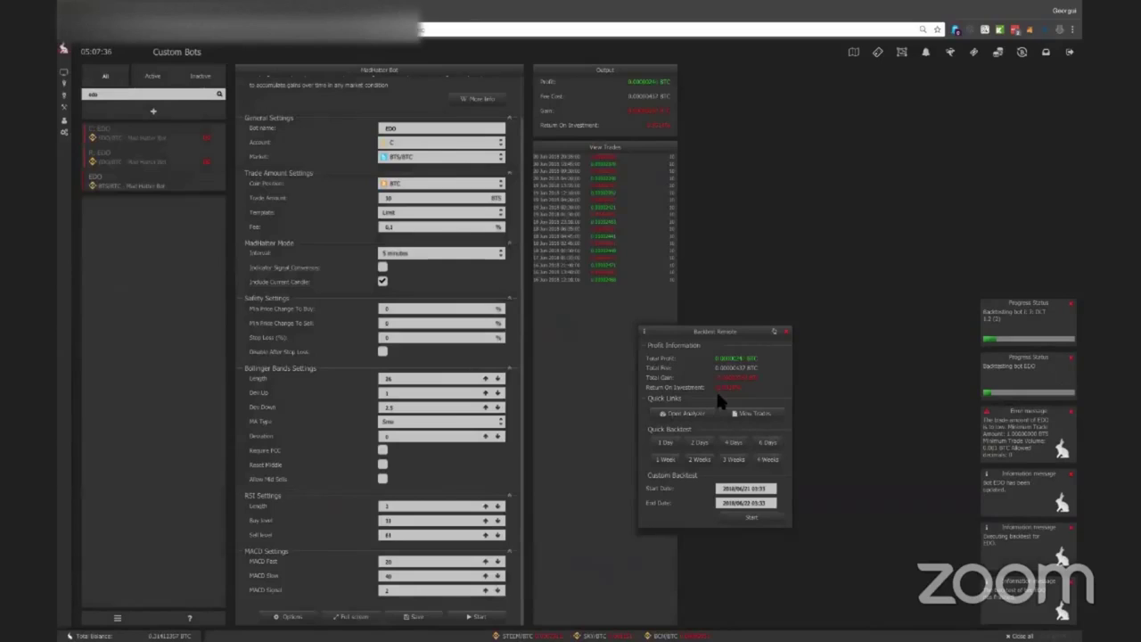
click(711, 445)
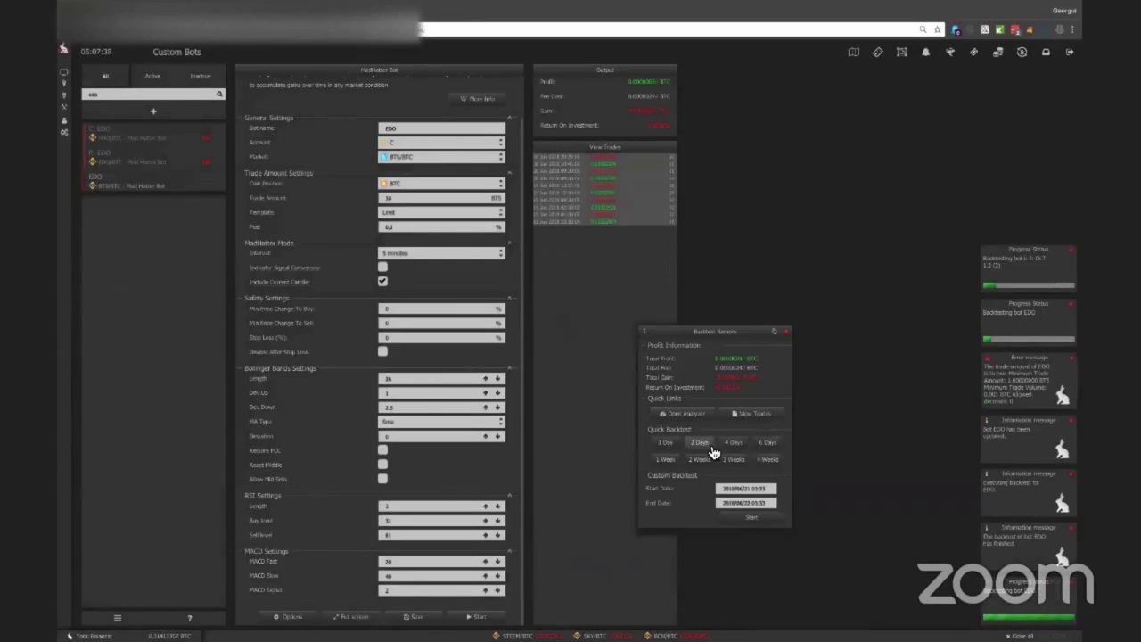
click(667, 447)
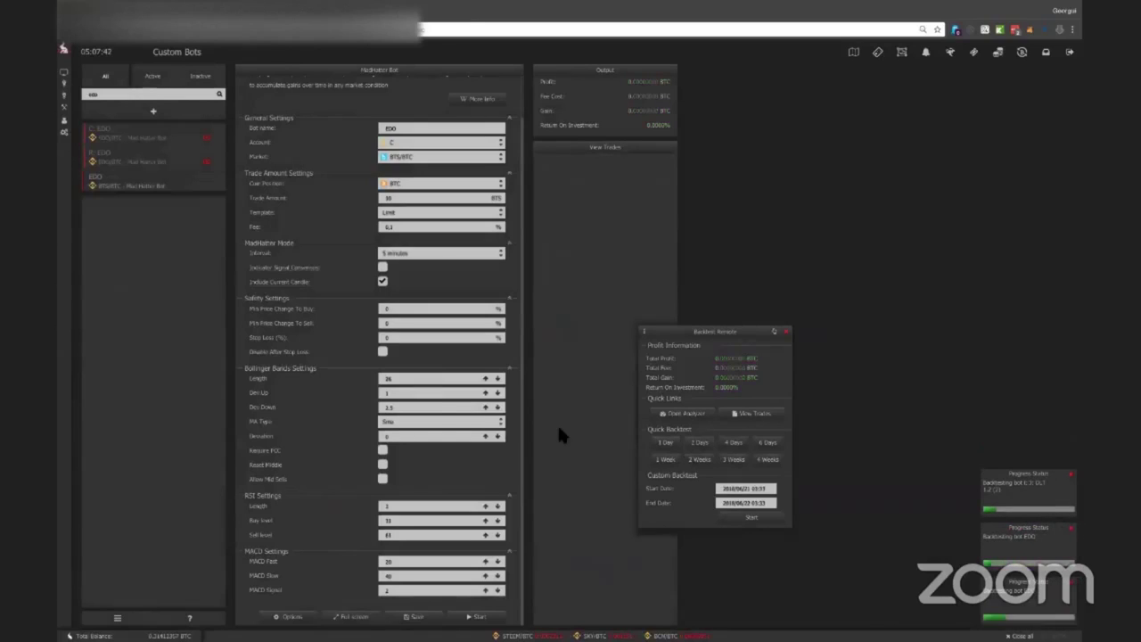
Backtest the bot over 6 days with Bollinger Bands Dev Up at 0.2, and again with Length at 20.
click(414, 393)
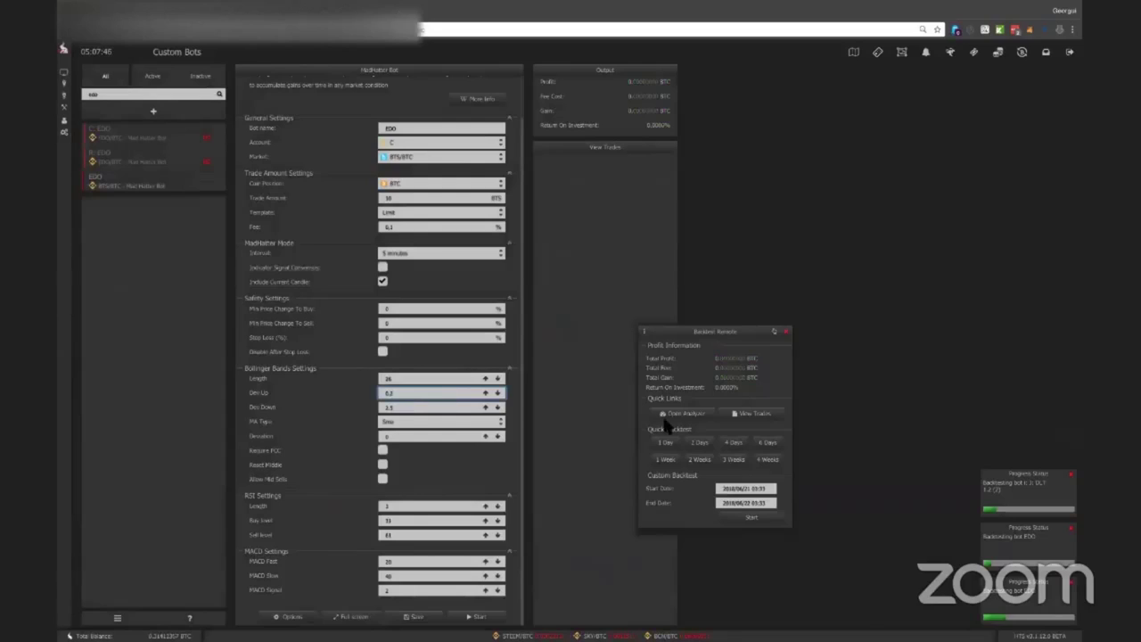
click(764, 446)
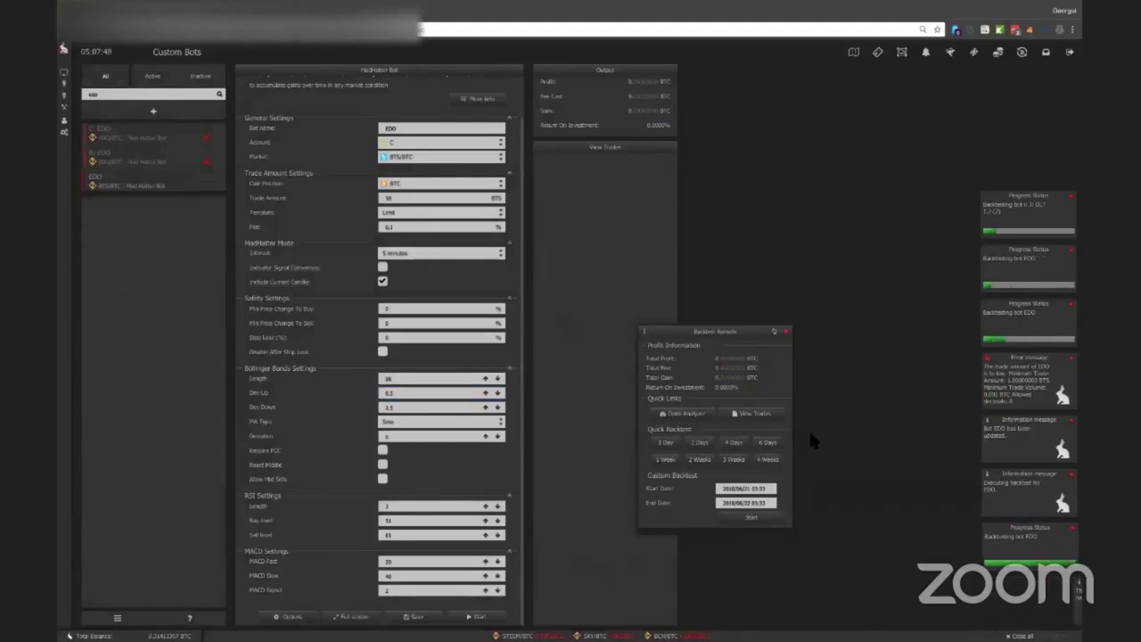
click(407, 383)
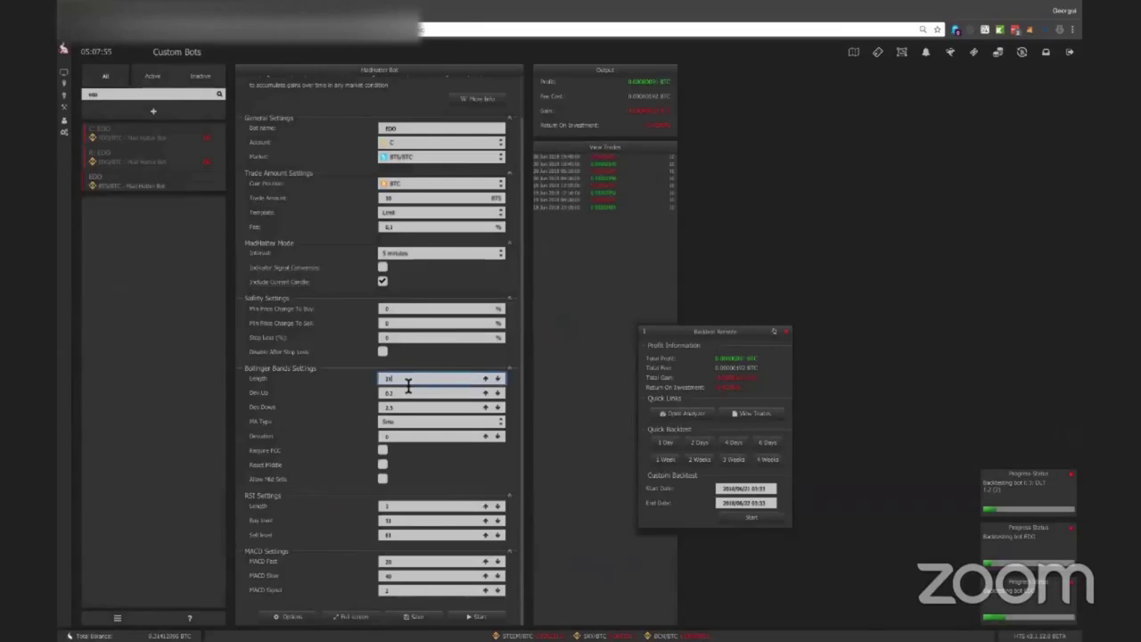
click(762, 446)
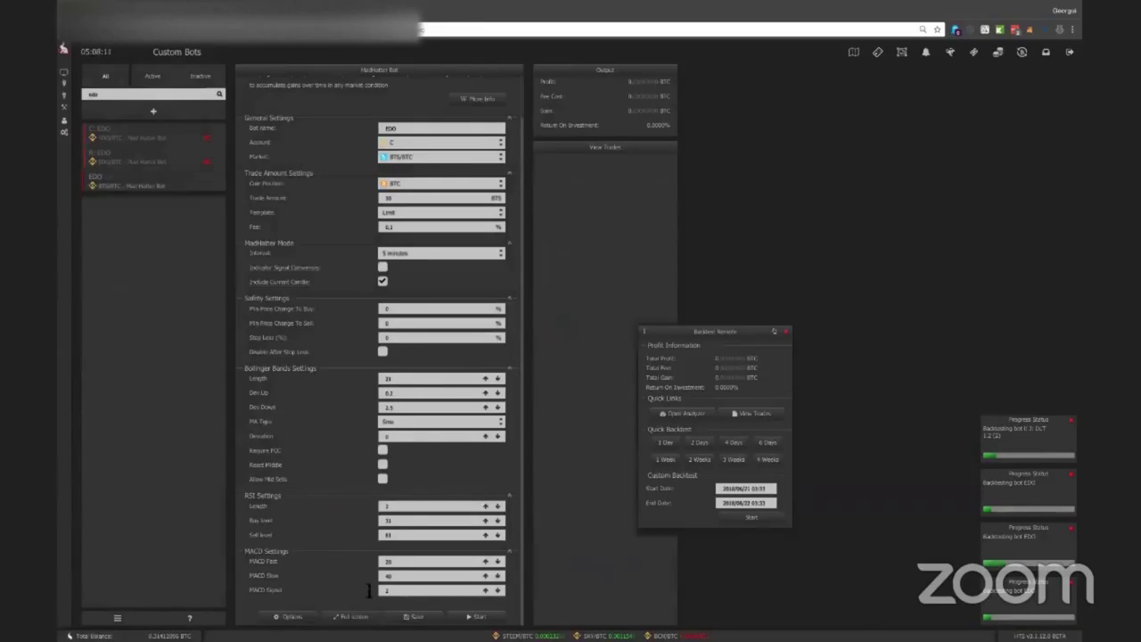
Set the Bollinger Bands Dev Up to 0.5 and backtest the bot over 6, 4 and 1 days.
click(409, 398)
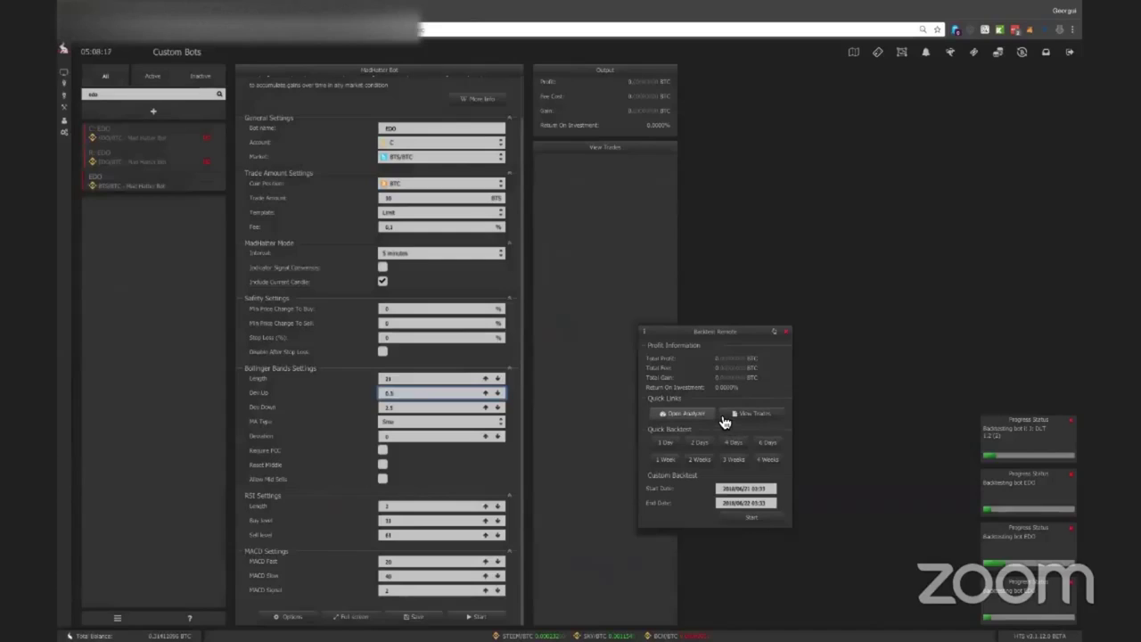
click(764, 442)
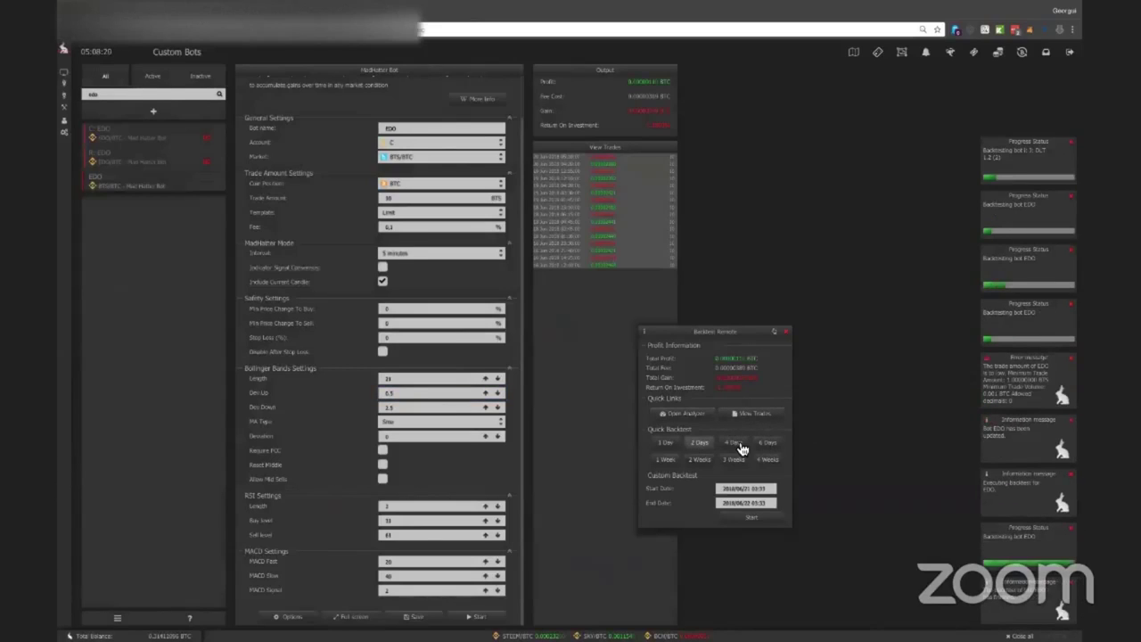
click(727, 444)
click(663, 444)
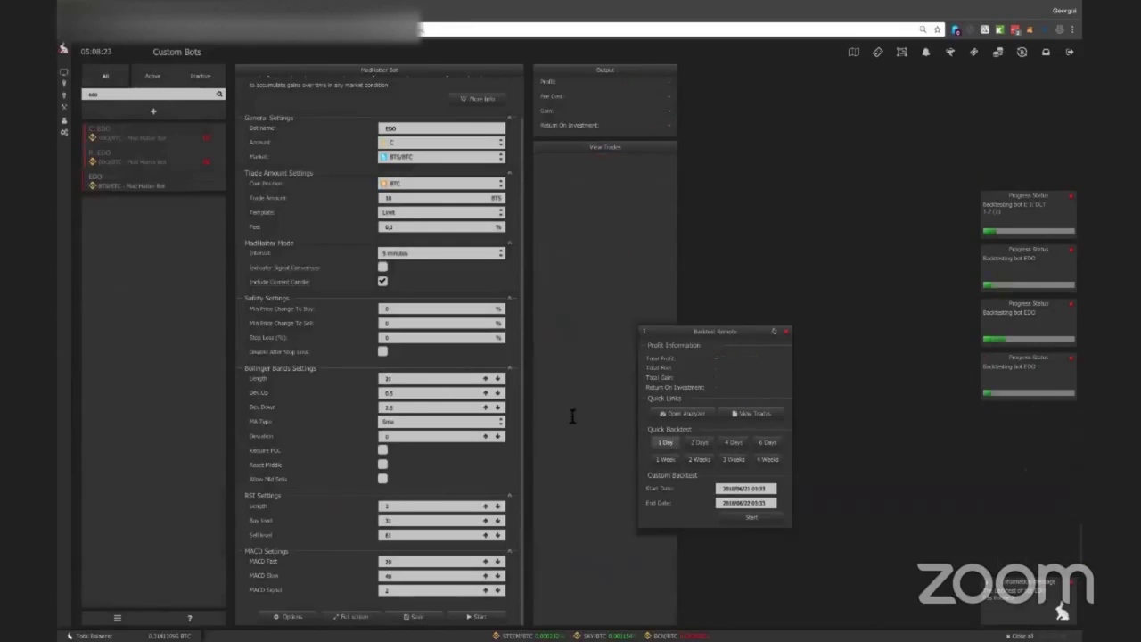
Set Bollinger Bands Dev Up to 0.9 with a 1-day backtest, and Dev Down to 1.1 with a 6-day backtest.
click(387, 390)
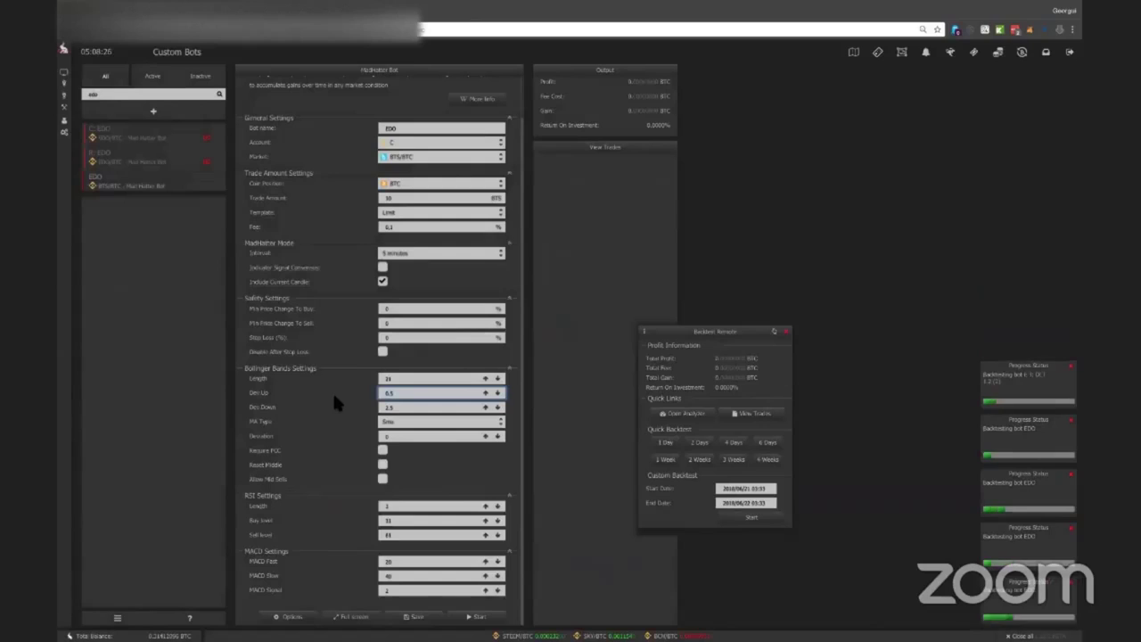
key(BackSpace)
text(9)
click(655, 442)
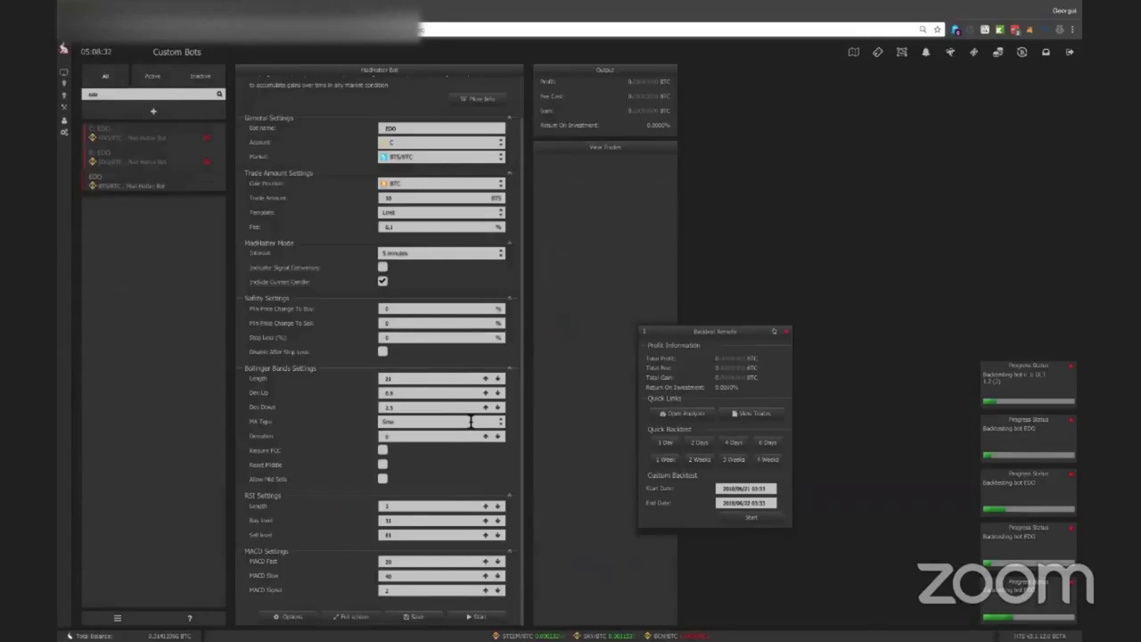
double_click(389, 407)
text(1.1)
click(772, 445)
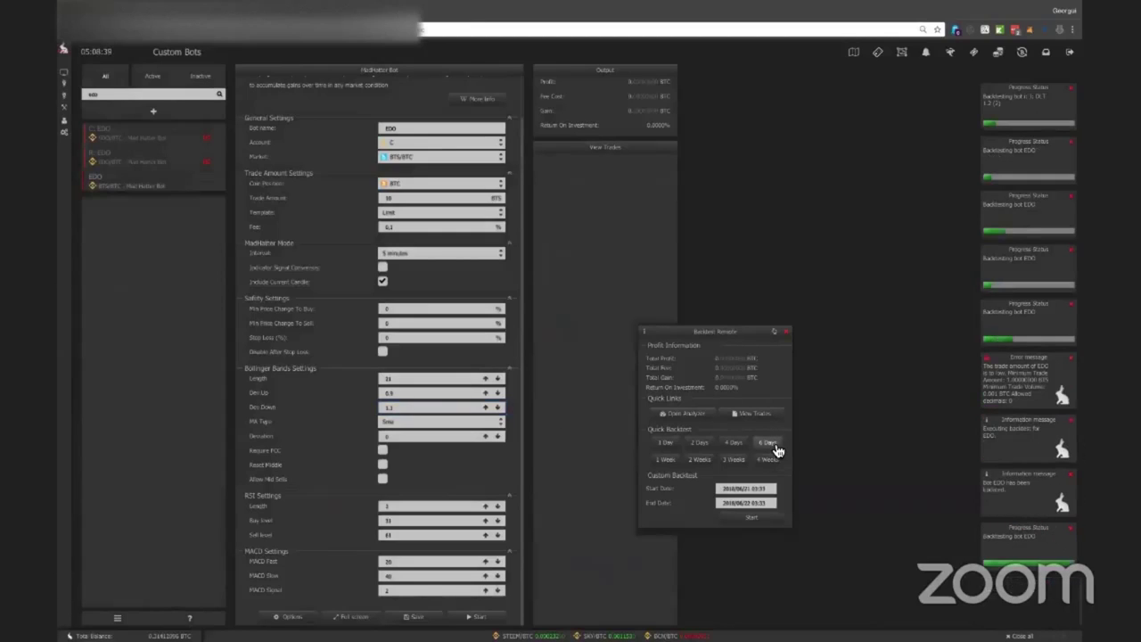
Set the Bollinger Bands Dev Up to 1.1 and Dev Down to 0.9, and run a 6-day backtest.
click(412, 396)
key(BackSpace)
text(00001)
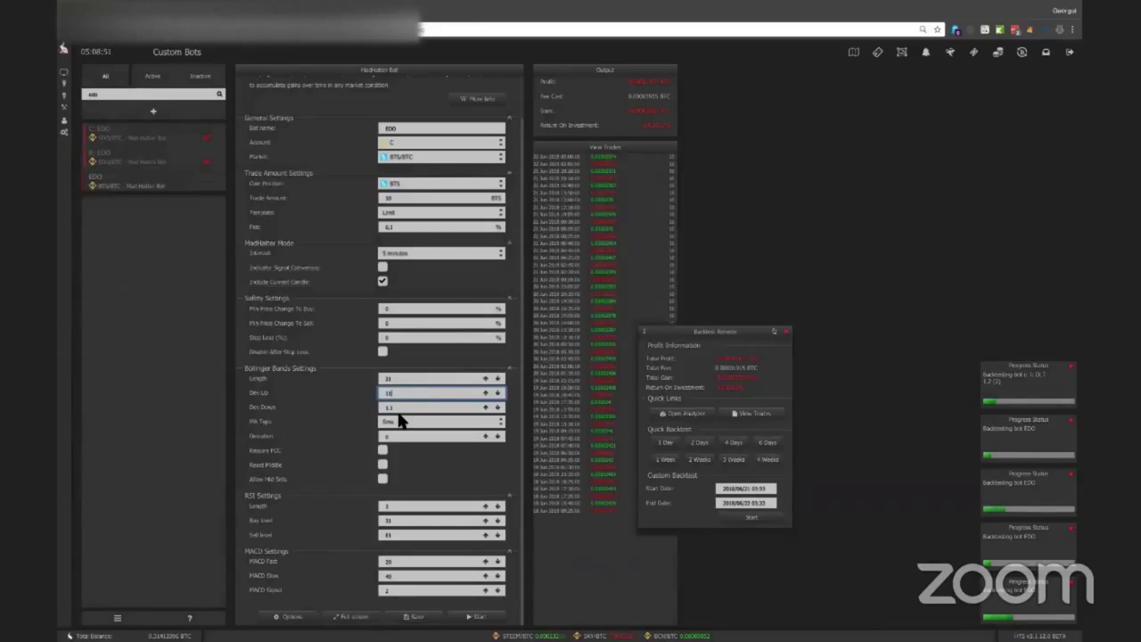
text(.1)
key(Tab)
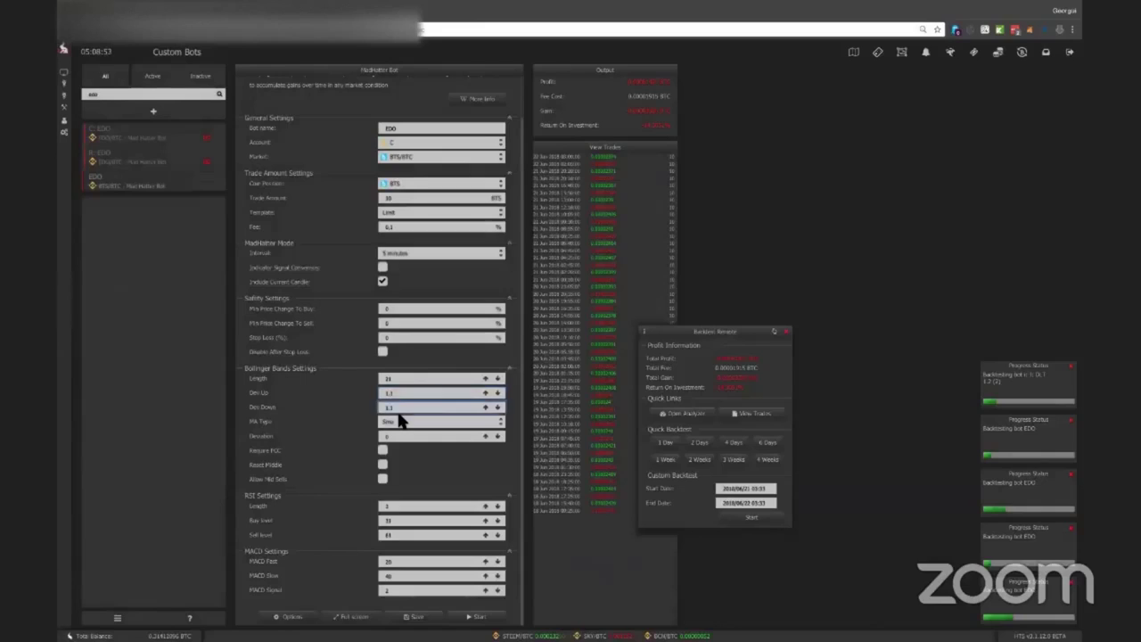
text(.8)
click(772, 450)
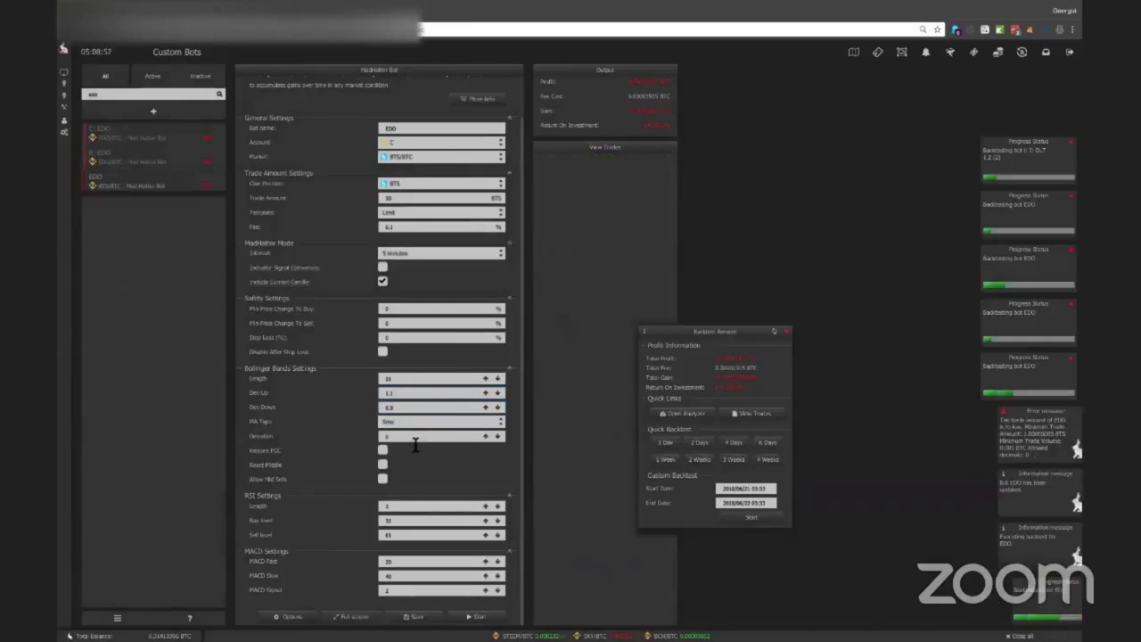
Set the Bollinger Bands Length to 12 and backtest the bot over 6 days.
click(400, 377)
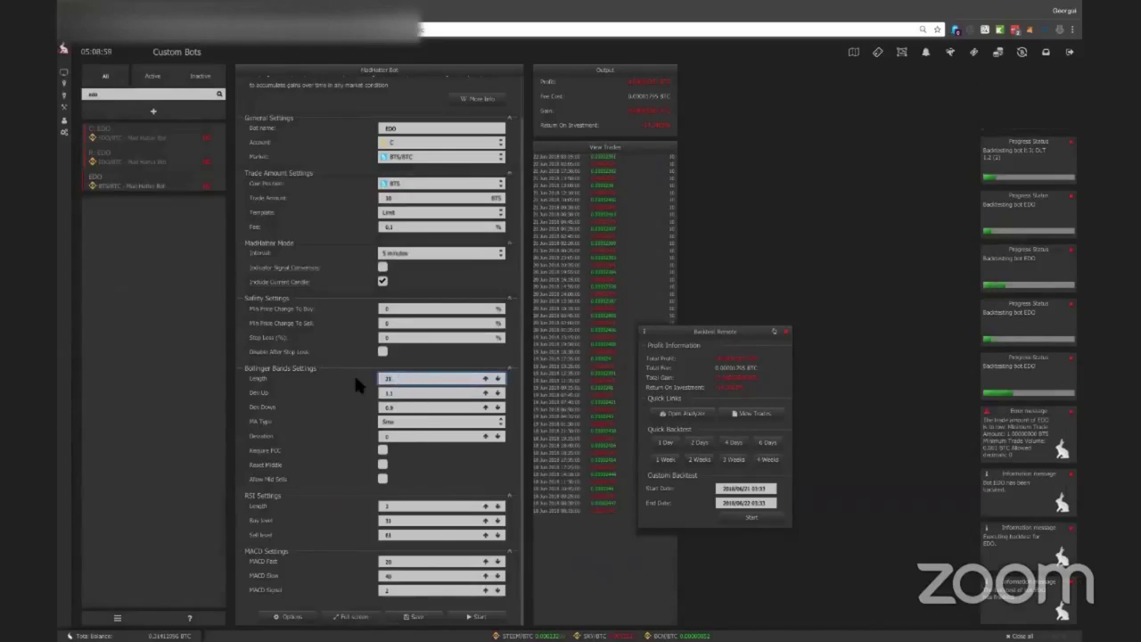
key(BackSpace)
text(12)
drag(789, 444, 783, 446)
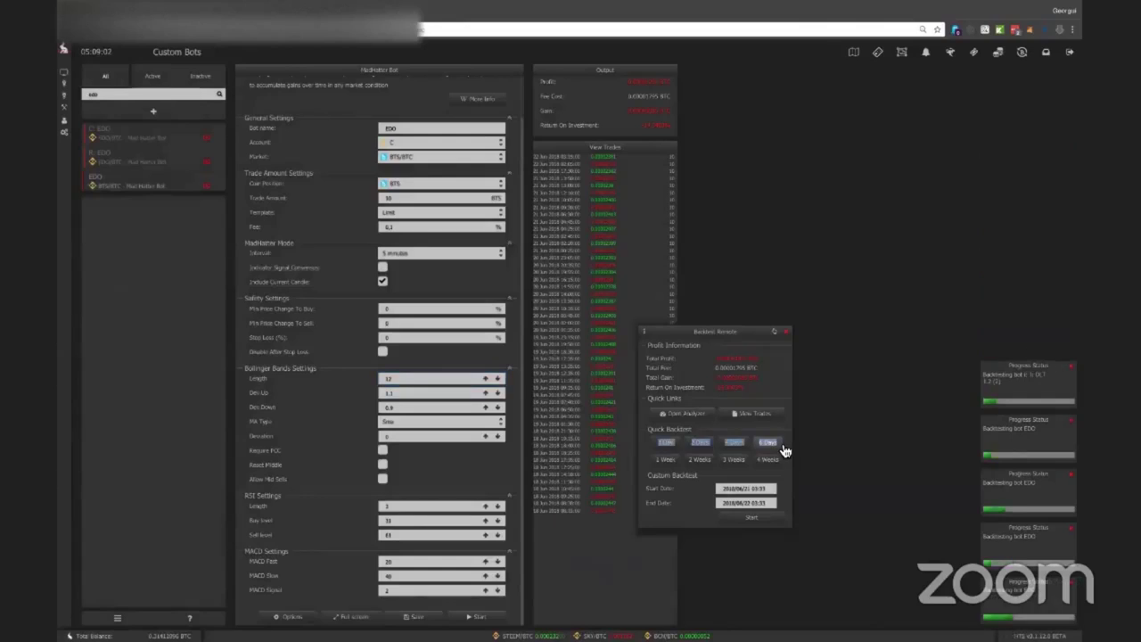
click(759, 447)
Set both Bollinger Bands Dev Up and Dev Down to 0.5 and run a 6-day backtest.
click(417, 392)
key(Tab)
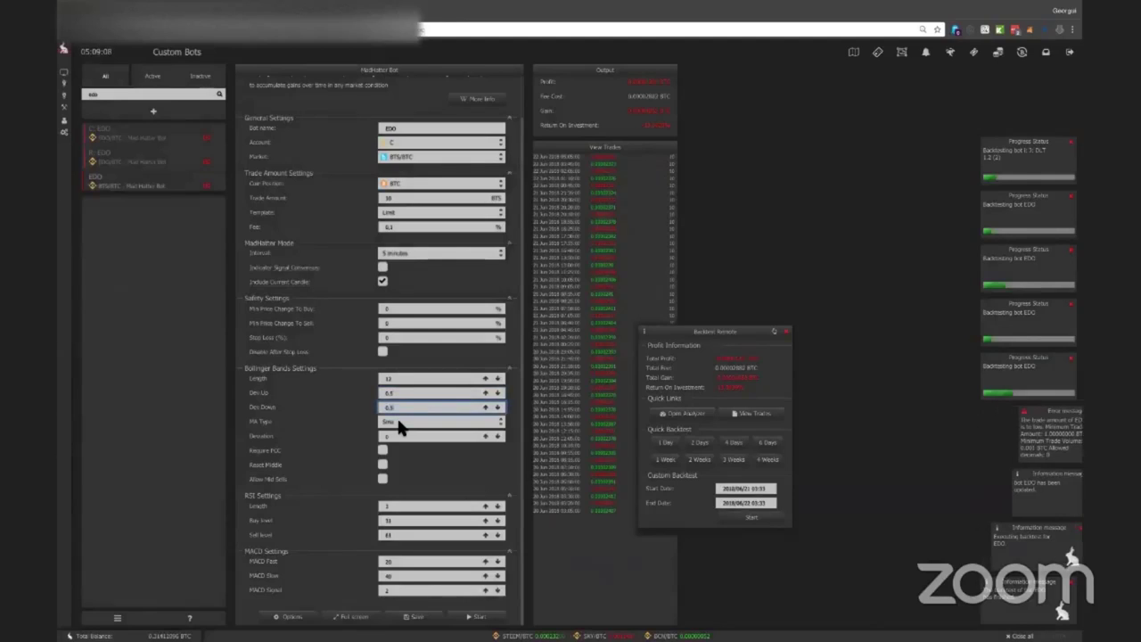
click(766, 443)
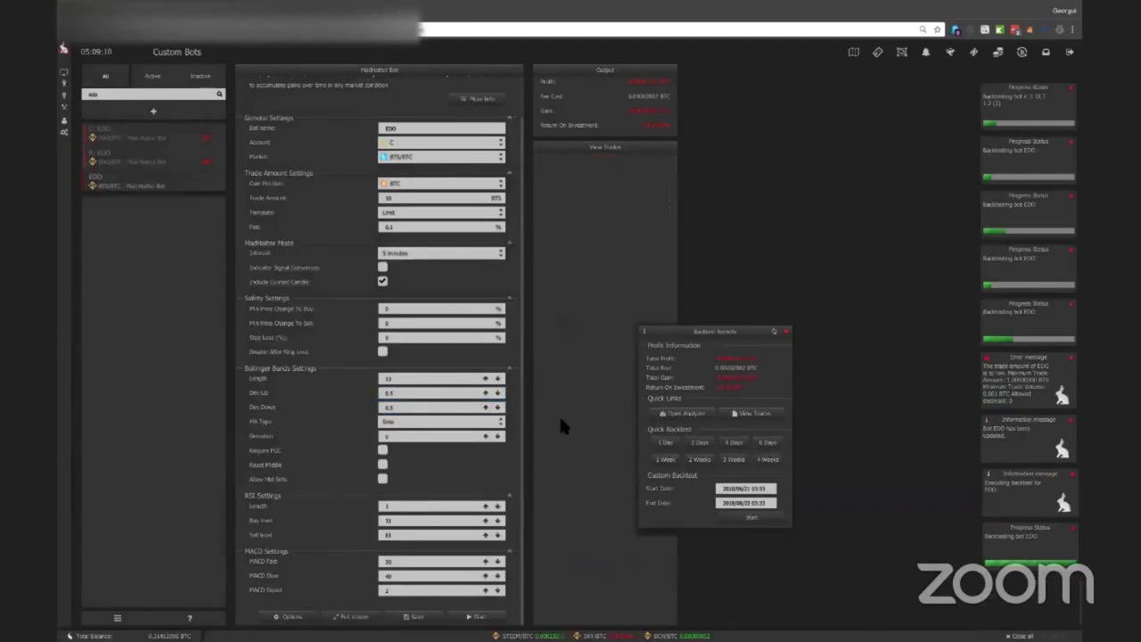
Set Bollinger Bands Dev Up and Dev Down to 2.5 and Length to 20, and backtest the bot over 6 days.
click(402, 378)
key(Tab)
text(2.5)
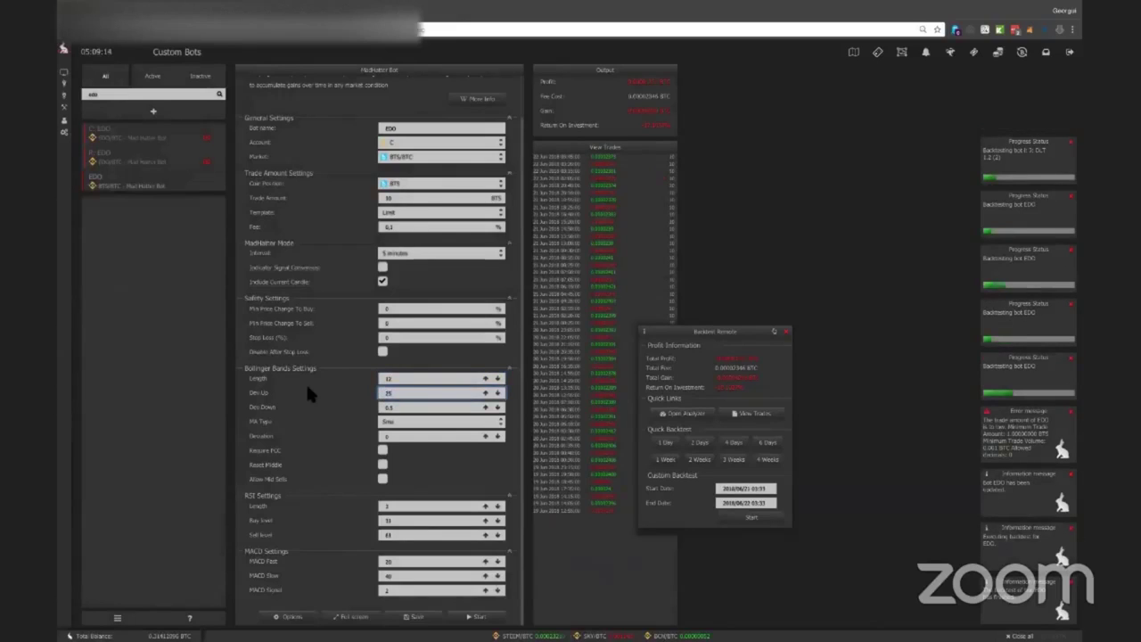
key(BackSpace)
text(.5)
key(shift+Tab)
text(2.5)
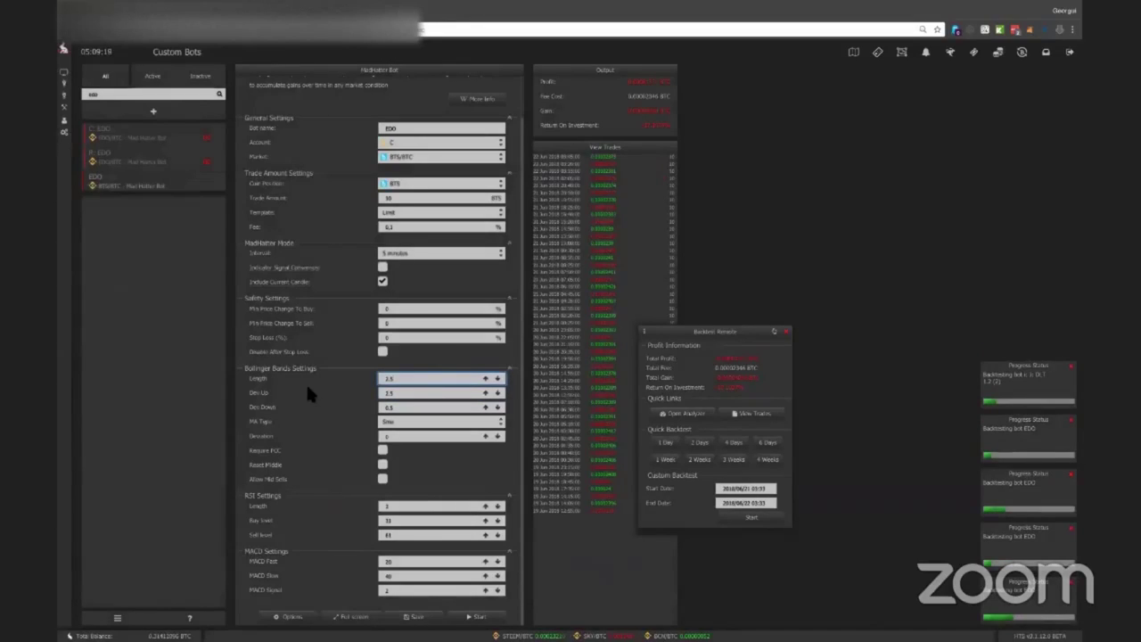
click(392, 407)
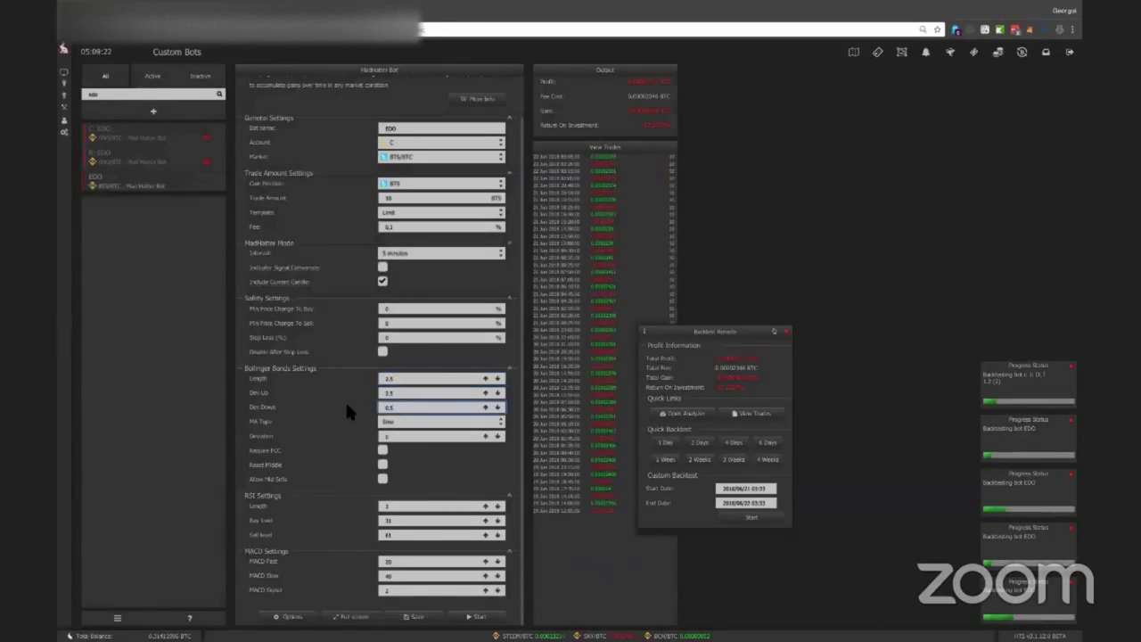
click(391, 379)
text(20)
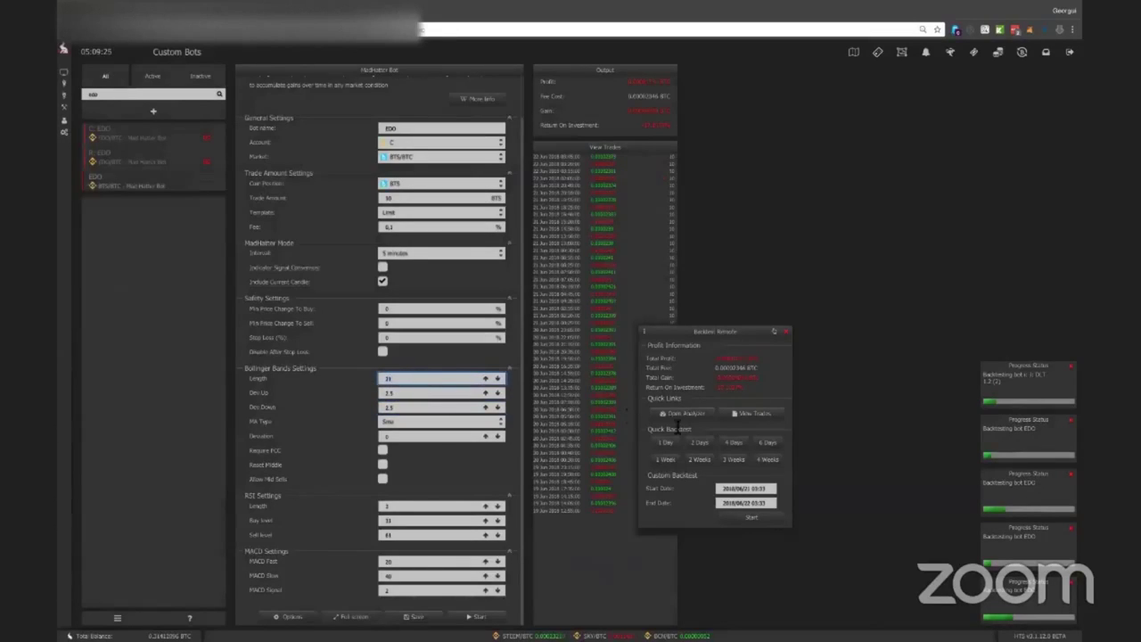
click(765, 445)
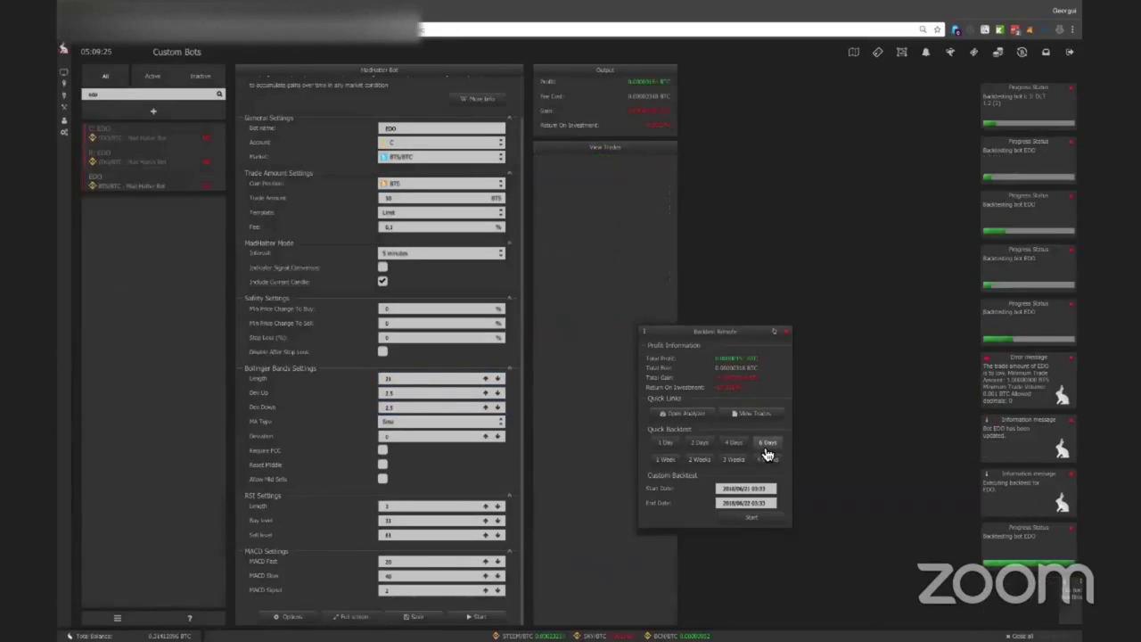
Rerun the quick backtest with the same settings over 2, 6 and 1 days.
click(712, 443)
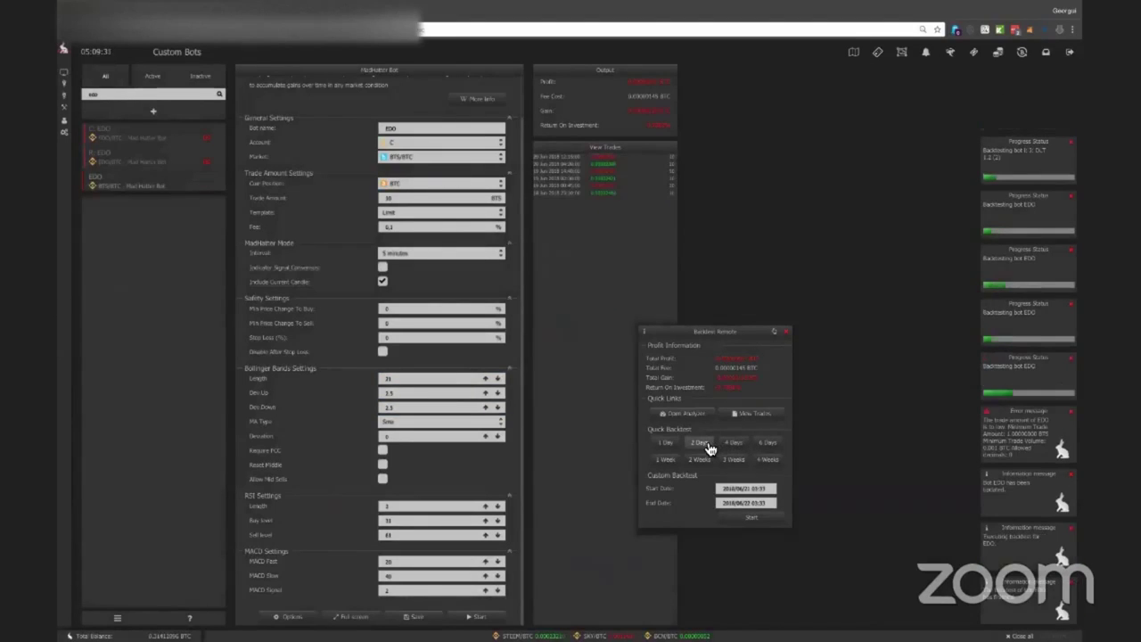
click(710, 445)
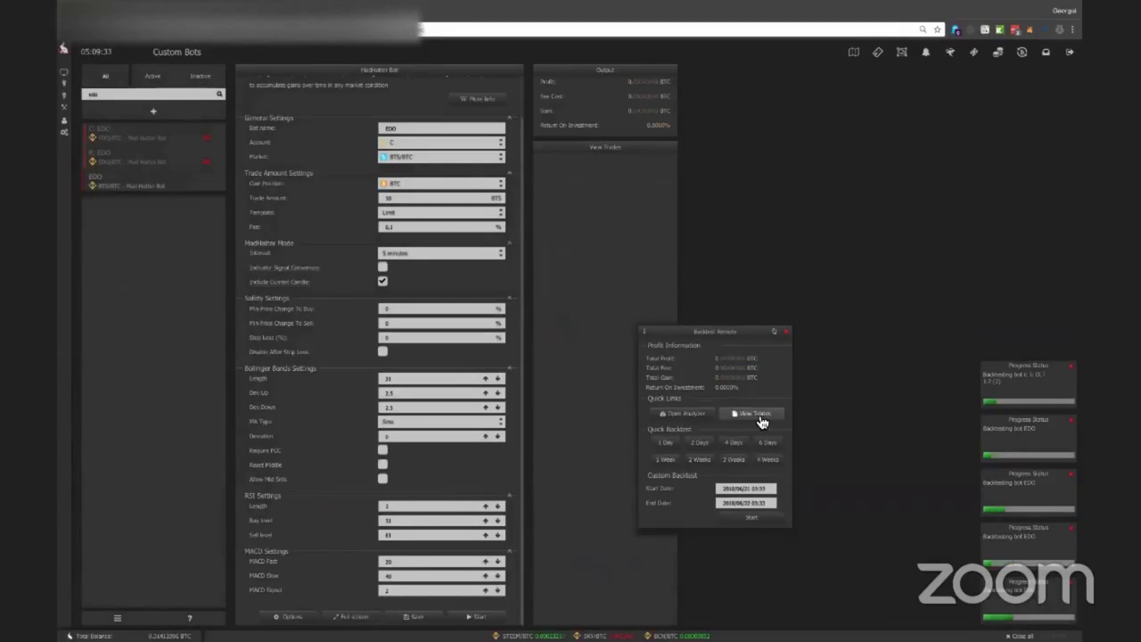
click(762, 441)
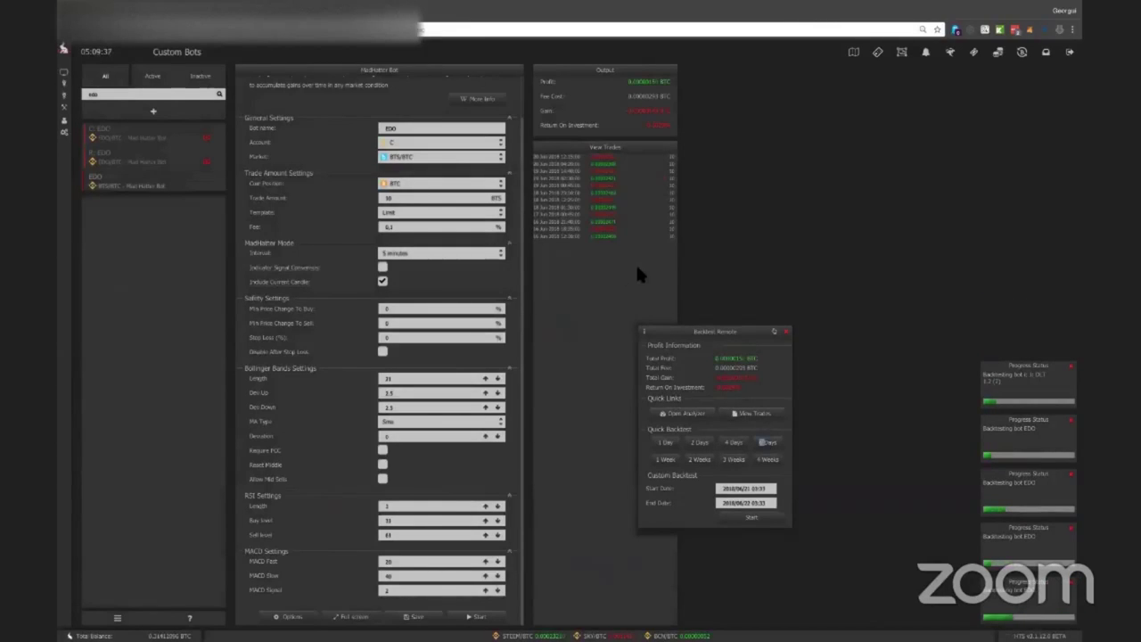
click(663, 445)
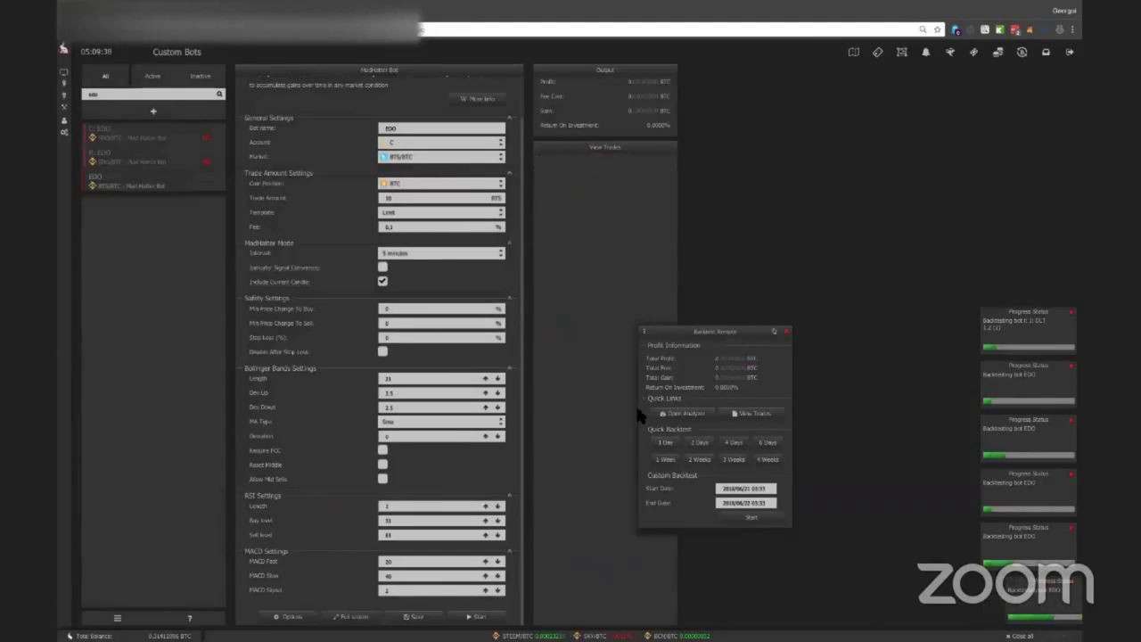
Raise the Bollinger Bands Length to about 50 and set the RSI Length to 4, running a 6-day backtest for each.
click(407, 397)
click(393, 379)
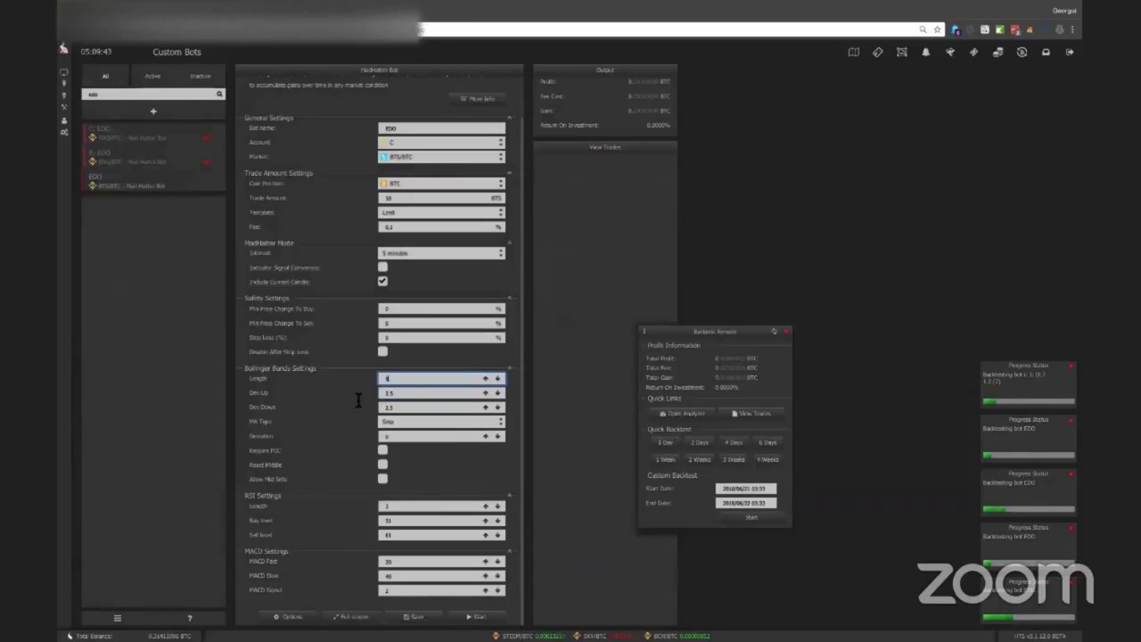
click(764, 431)
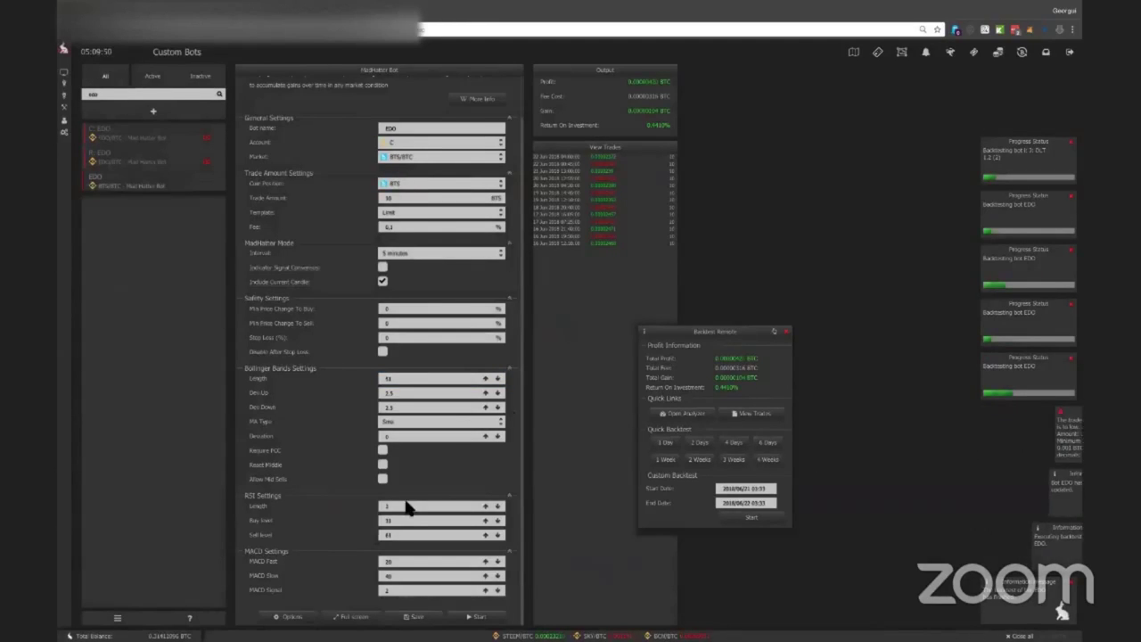
click(770, 444)
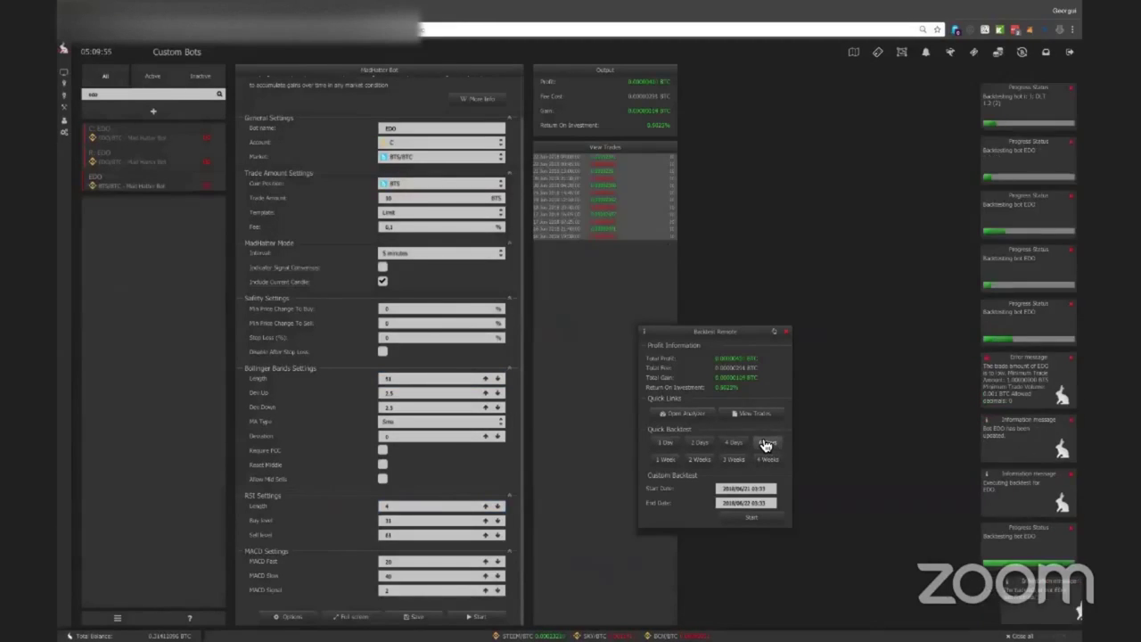
Try a different RSI Length with a 6-day backtest and restore the value to 4.
click(405, 505)
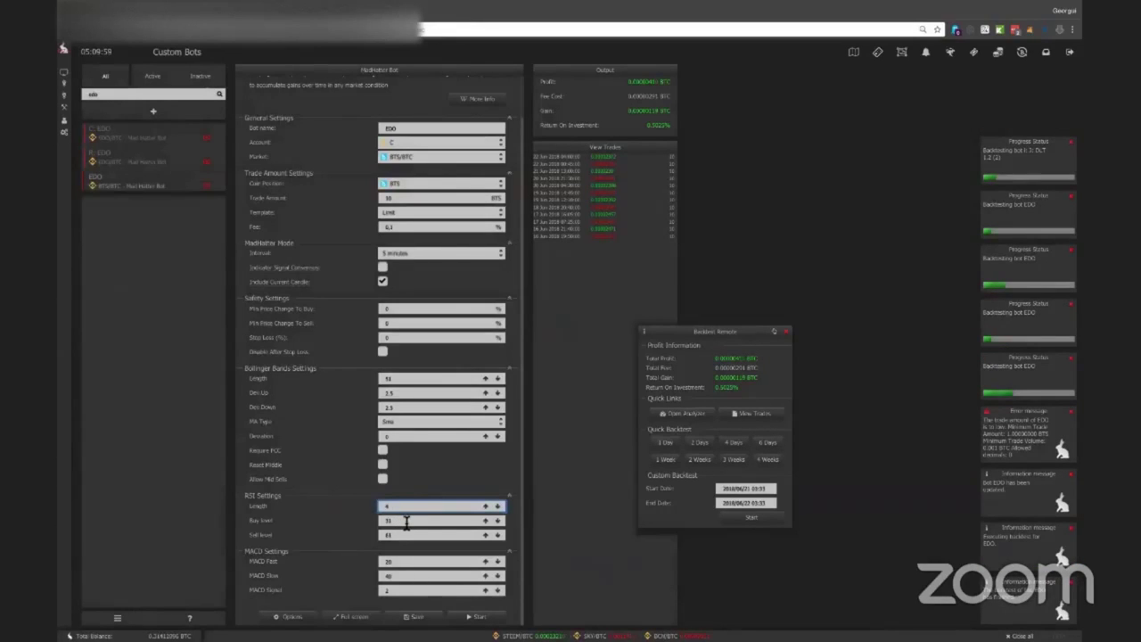
click(772, 448)
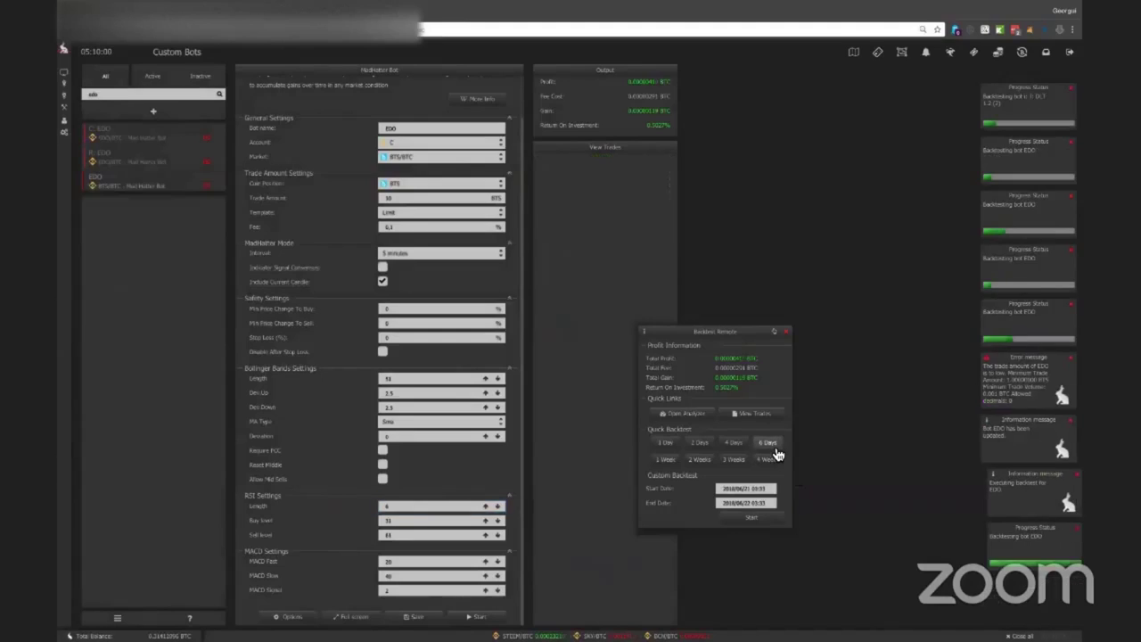
click(425, 507)
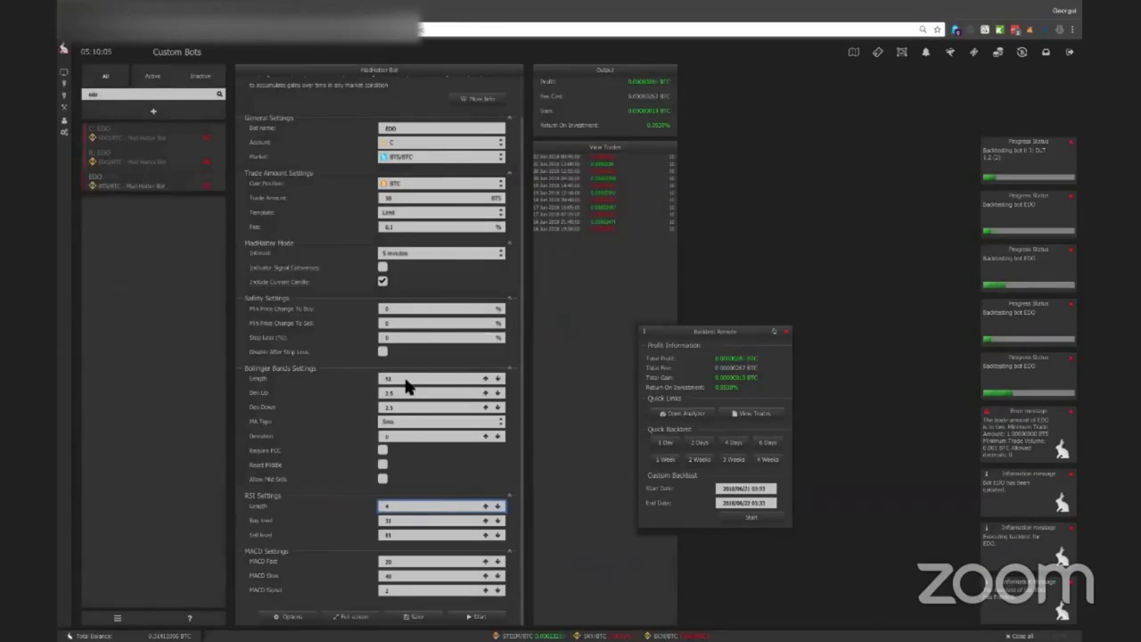
Set the Bollinger Bands Dev Up to 2 and run a 6-day backtest.
drag(400, 394, 329, 384)
text(2)
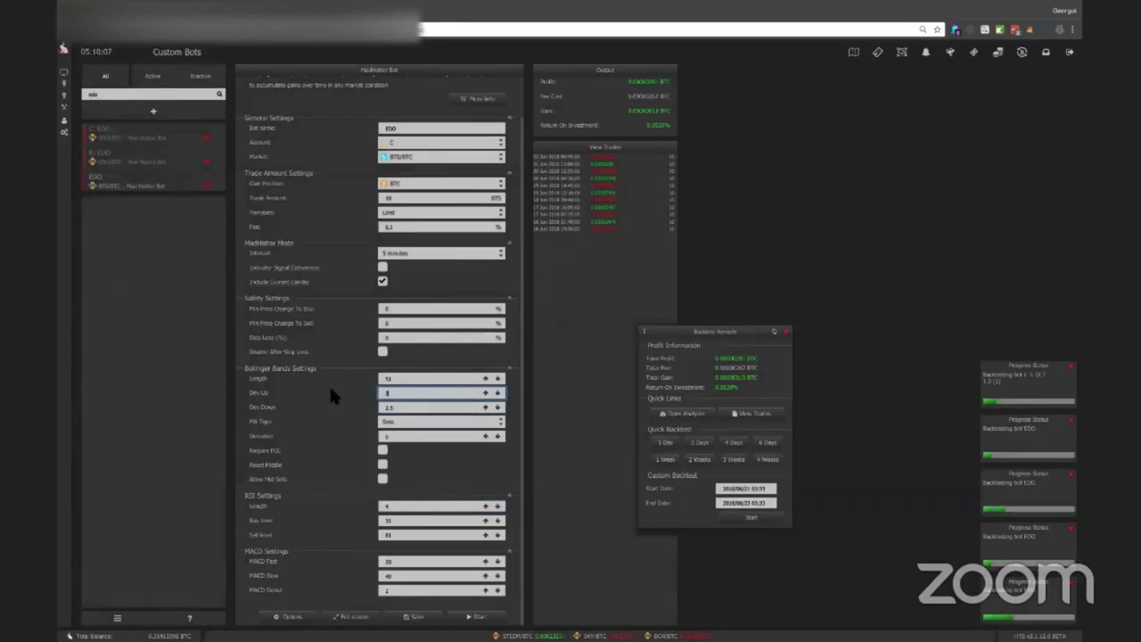
click(772, 446)
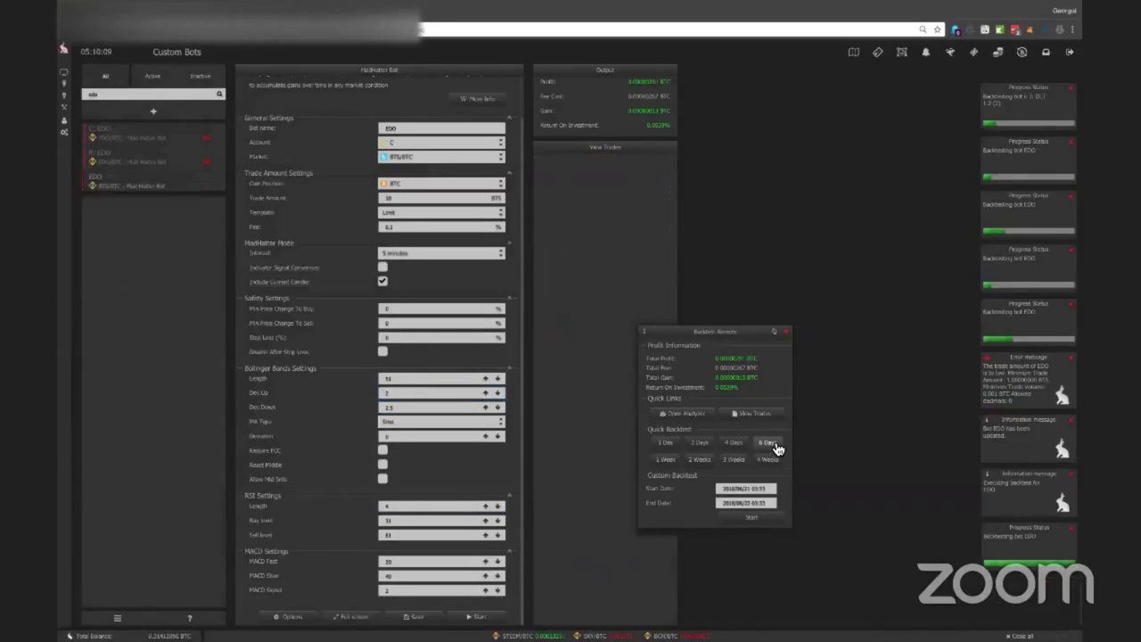
Set the Bollinger Bands Dev Up to 2.5 and then 2.3, running a 6-day backtest for each value.
click(458, 394)
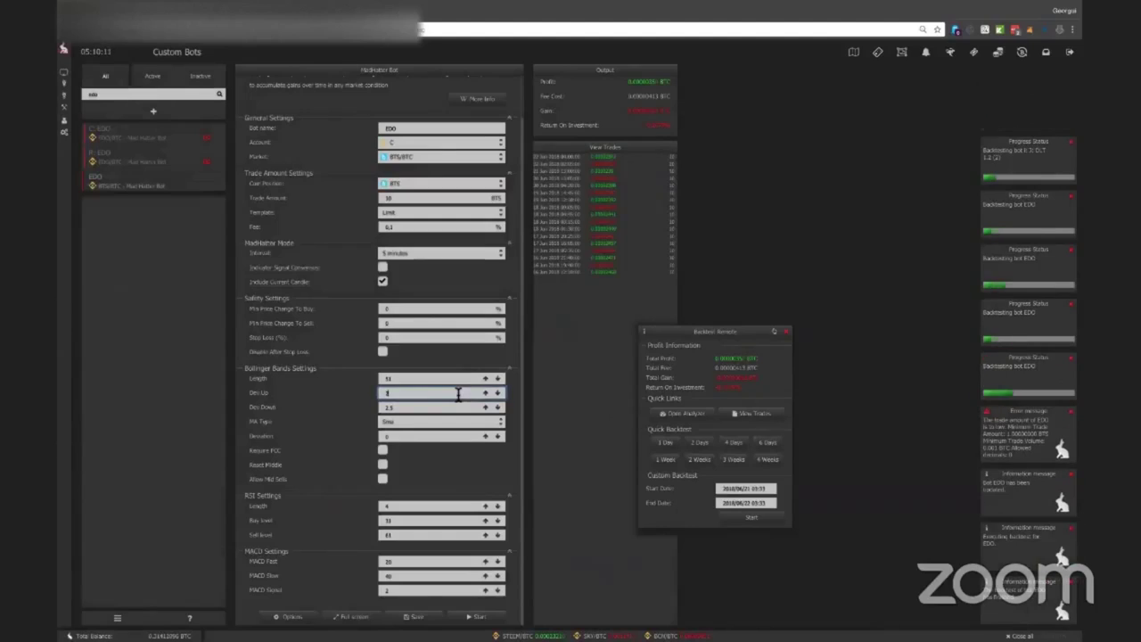
text(.5)
click(768, 444)
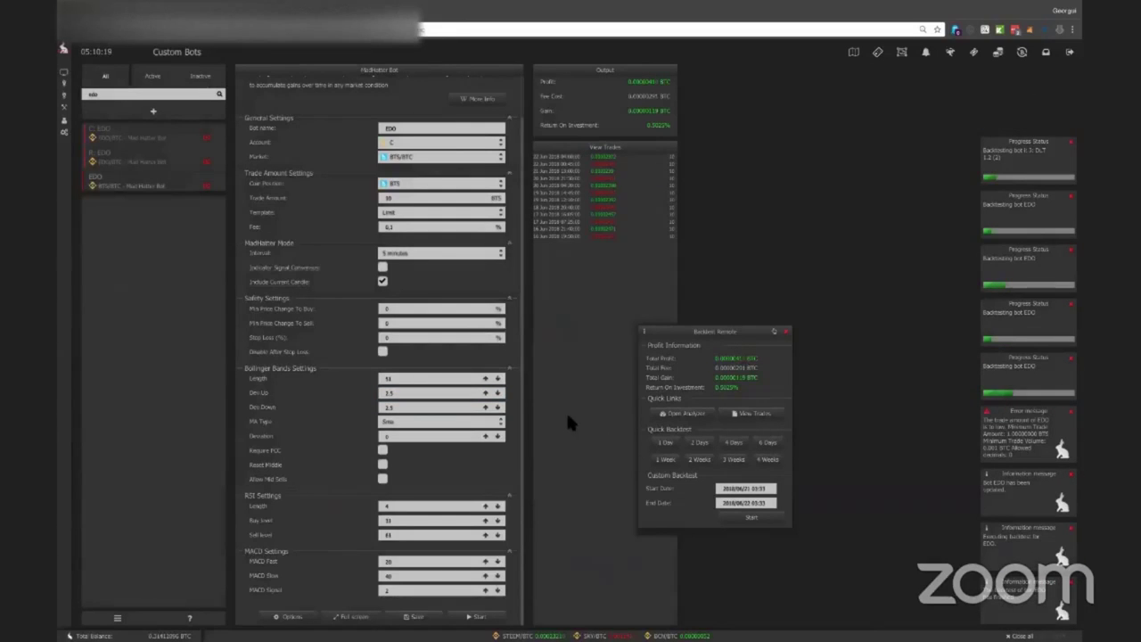
click(405, 392)
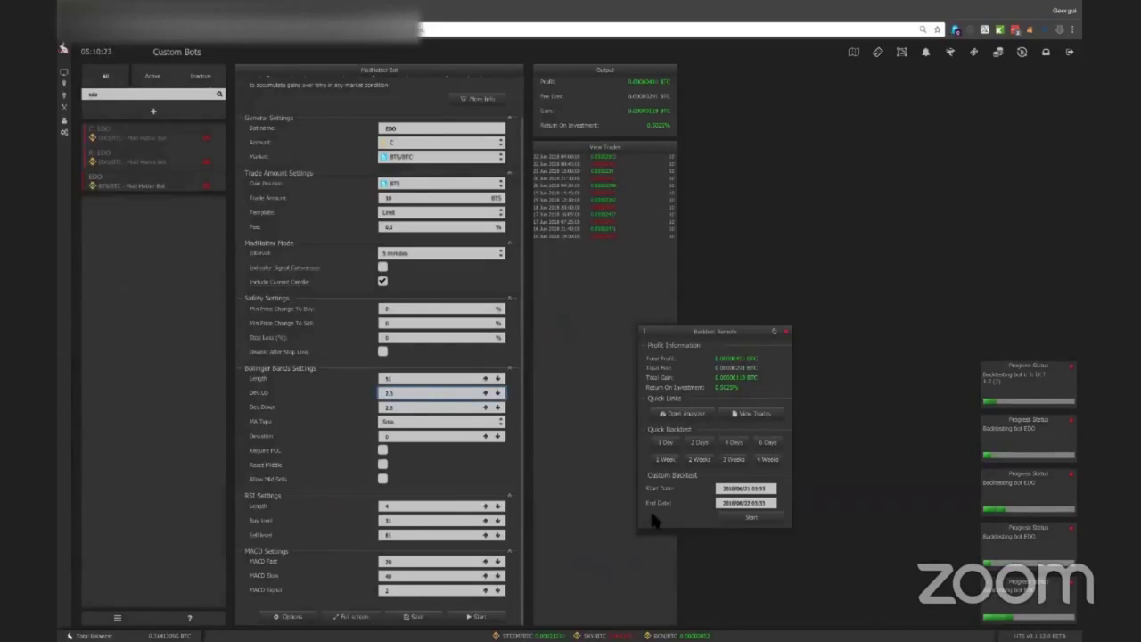
click(766, 443)
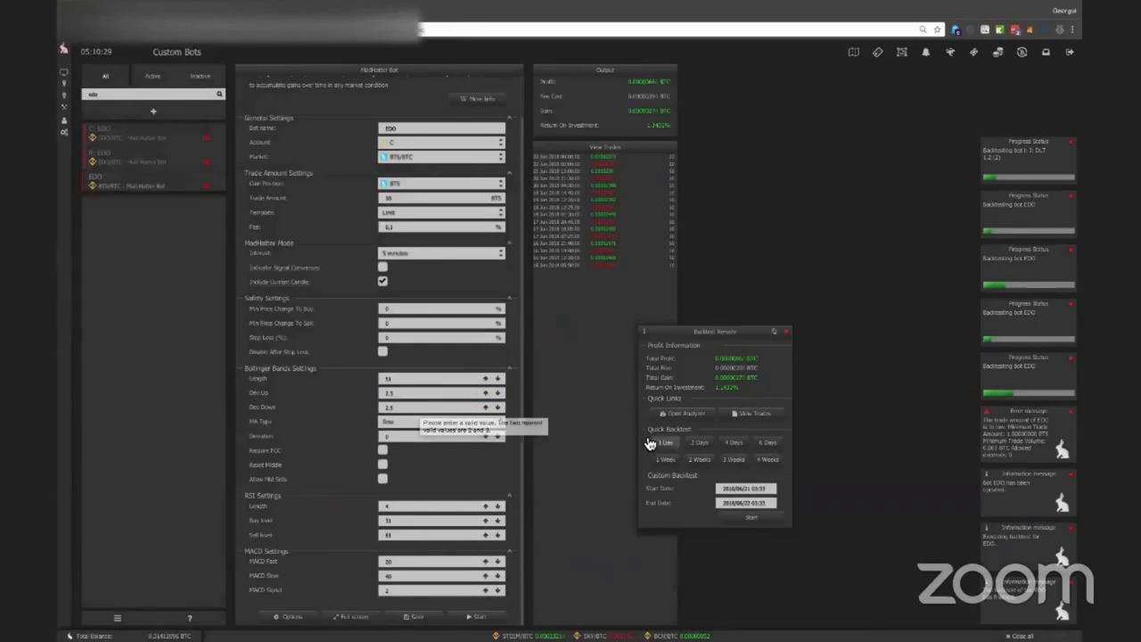
click(731, 441)
click(767, 443)
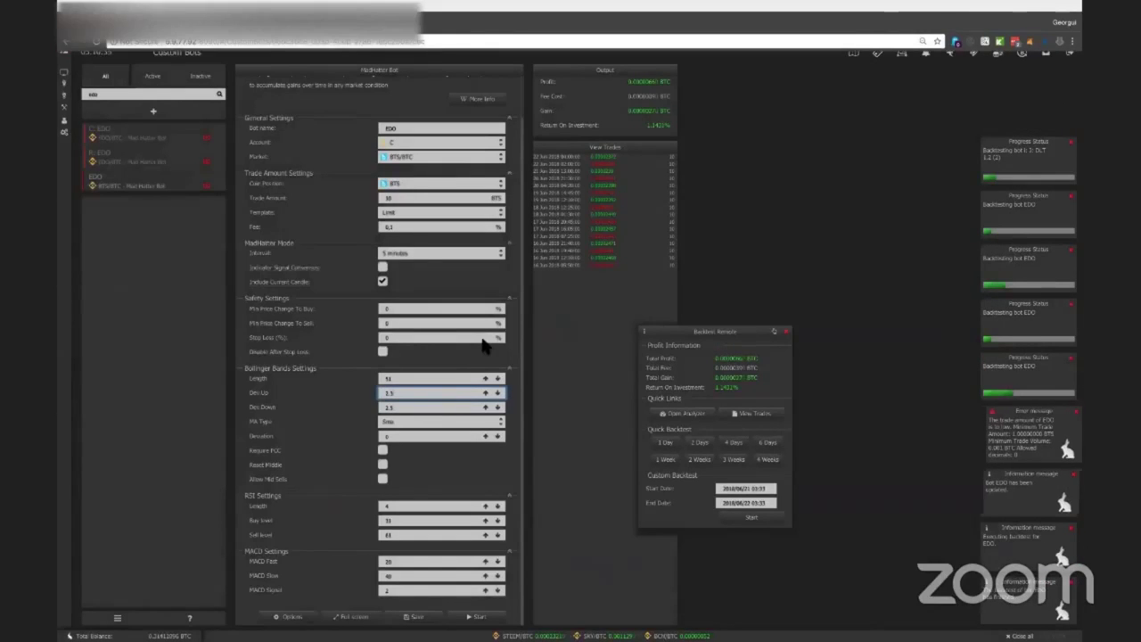
Raise the Bollinger Bands Length to about 60 and then 64, running a 6-day backtest for each value.
click(401, 380)
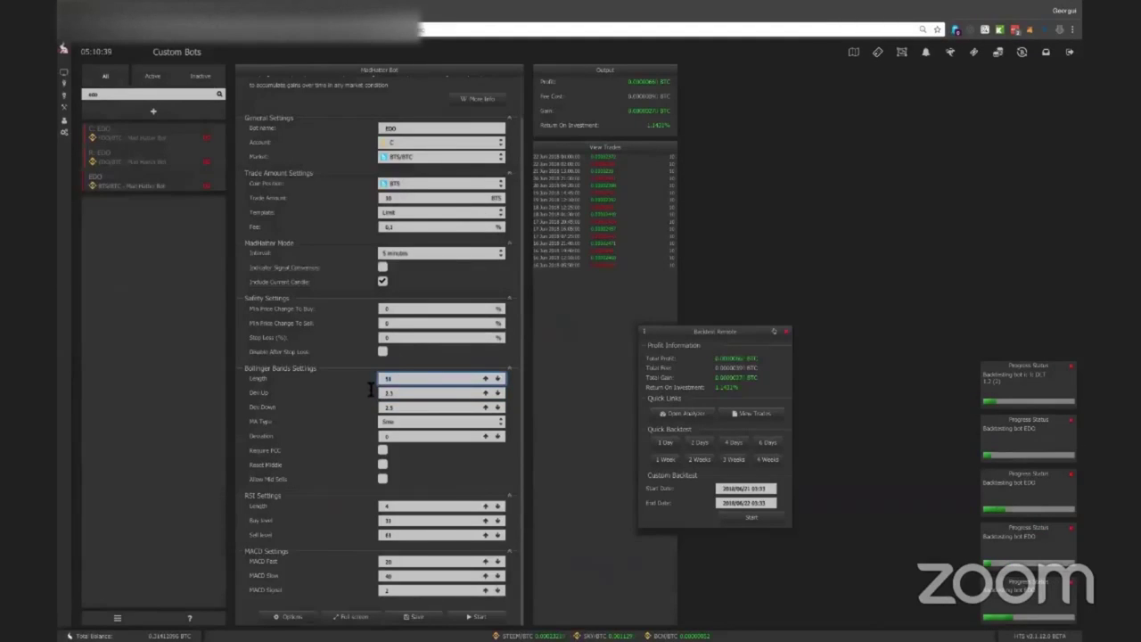
text(4)
click(767, 442)
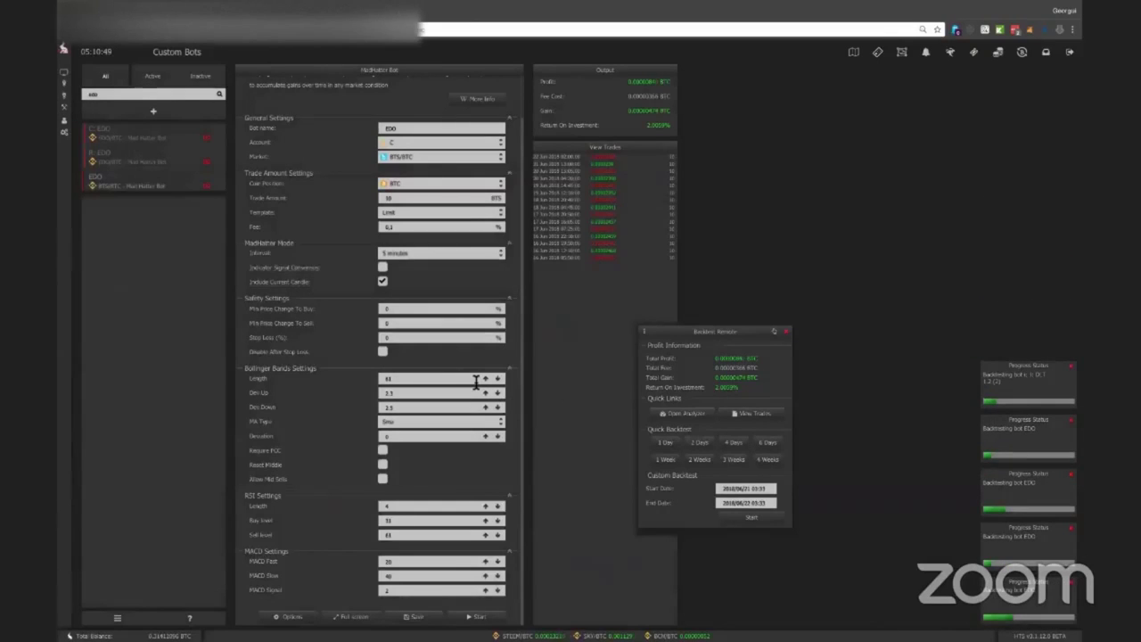
click(398, 378)
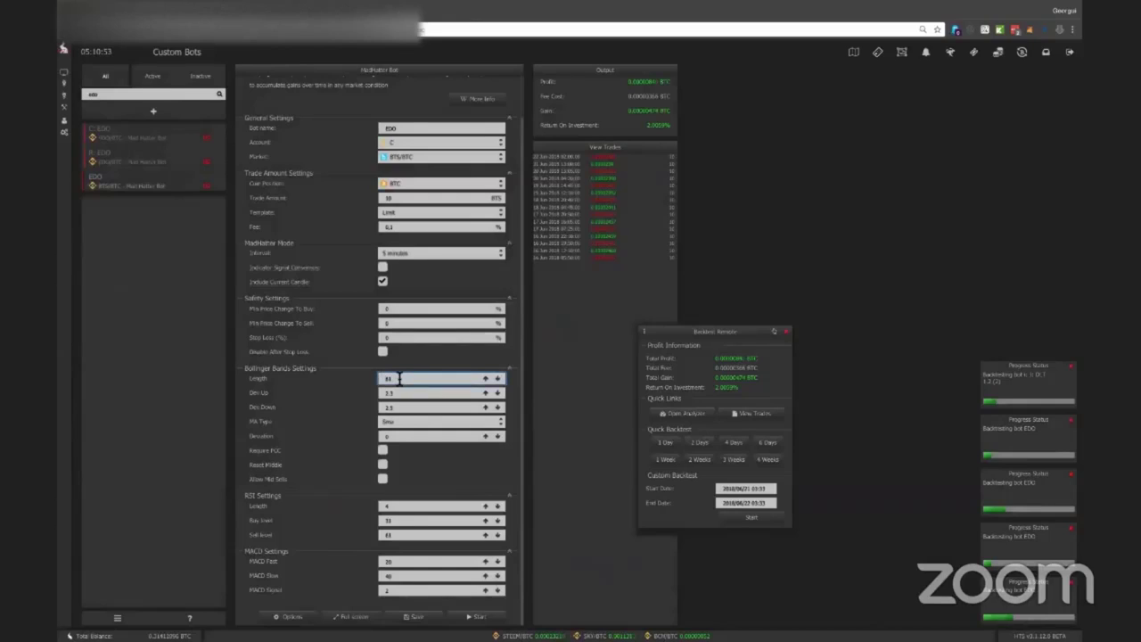
double_click(398, 378)
click(768, 442)
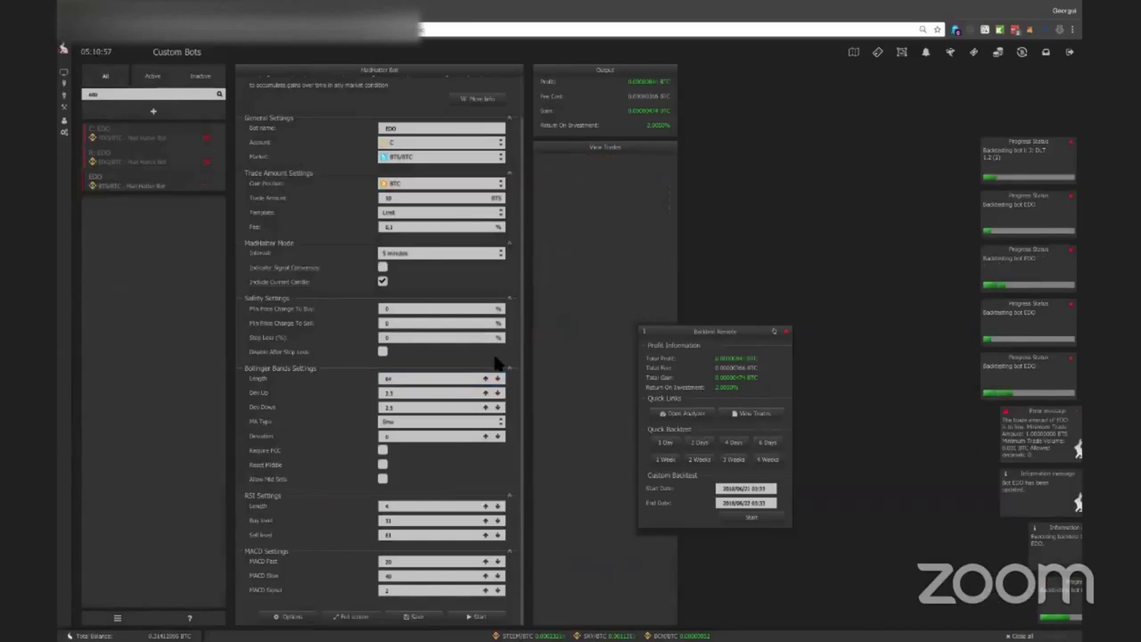
Run 6-day backtests with the Bollinger Bands Length at 66 and then 68.
double_click(443, 377)
text(66)
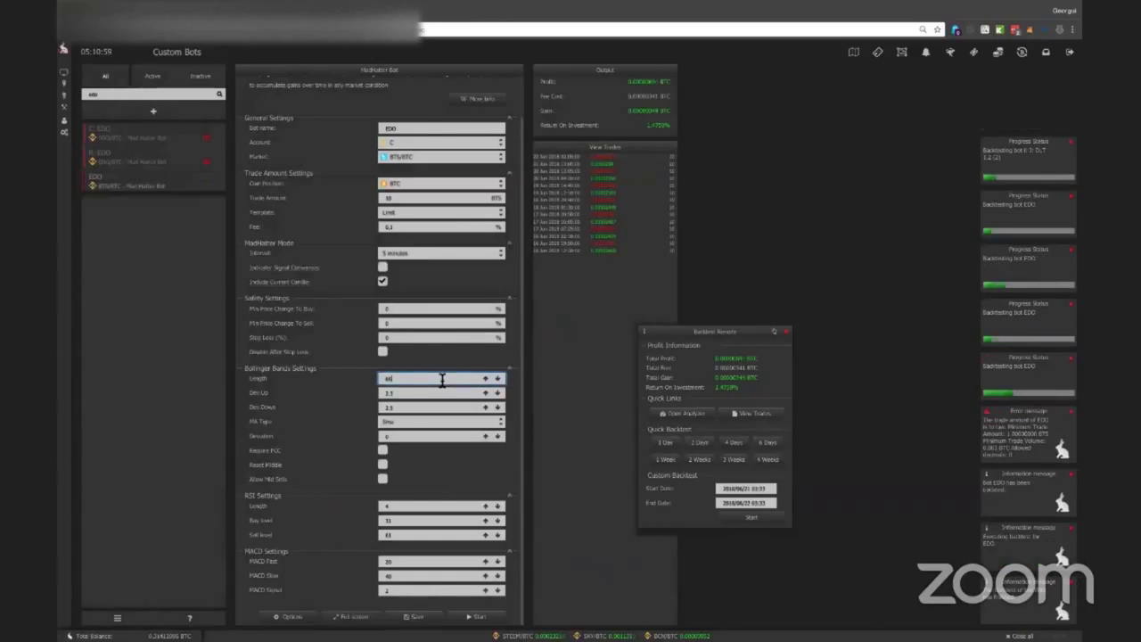
click(770, 441)
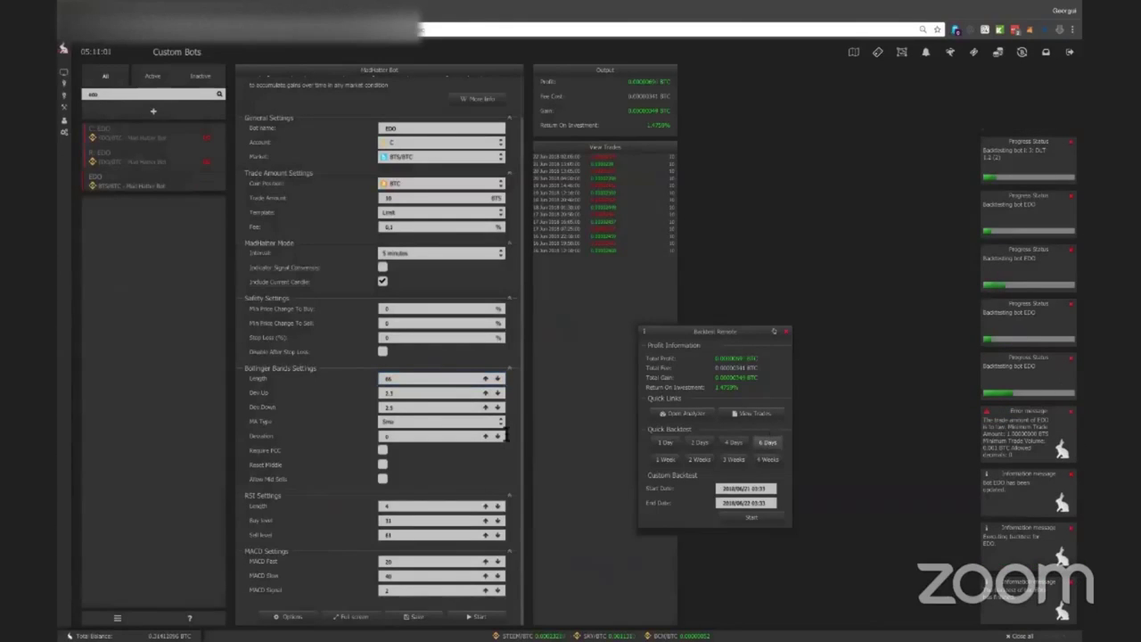
click(407, 380)
key(BackSpace)
text(8)
click(768, 442)
Try a Bollinger Bands Length of about 75 in a 6-day backtest, then lower the Length to about 60 and backtest again.
double_click(424, 390)
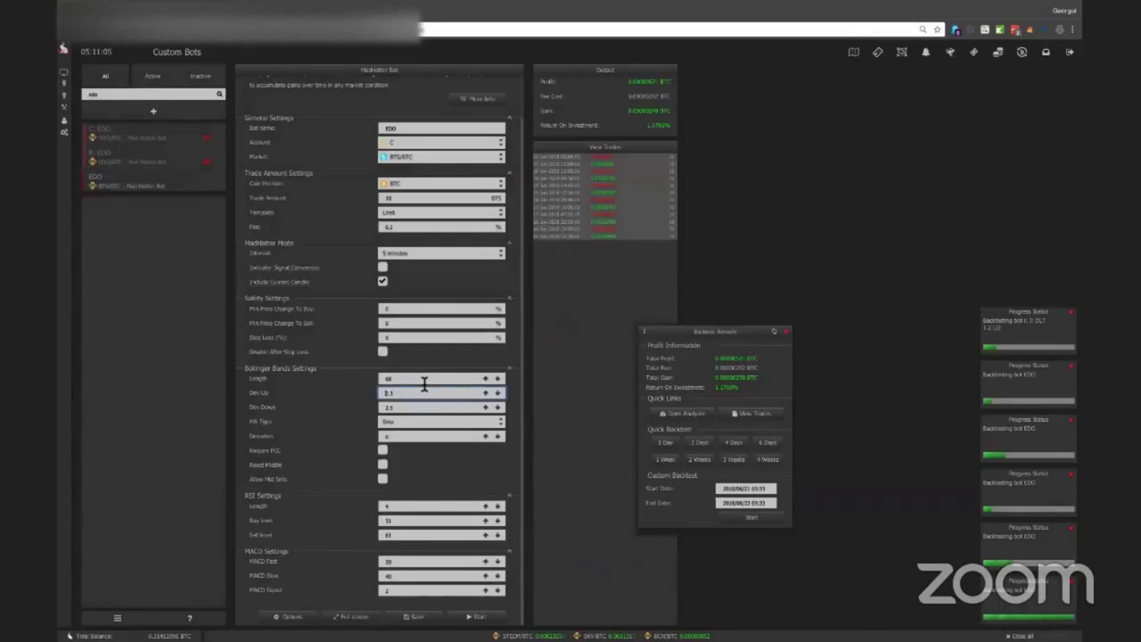
click(435, 373)
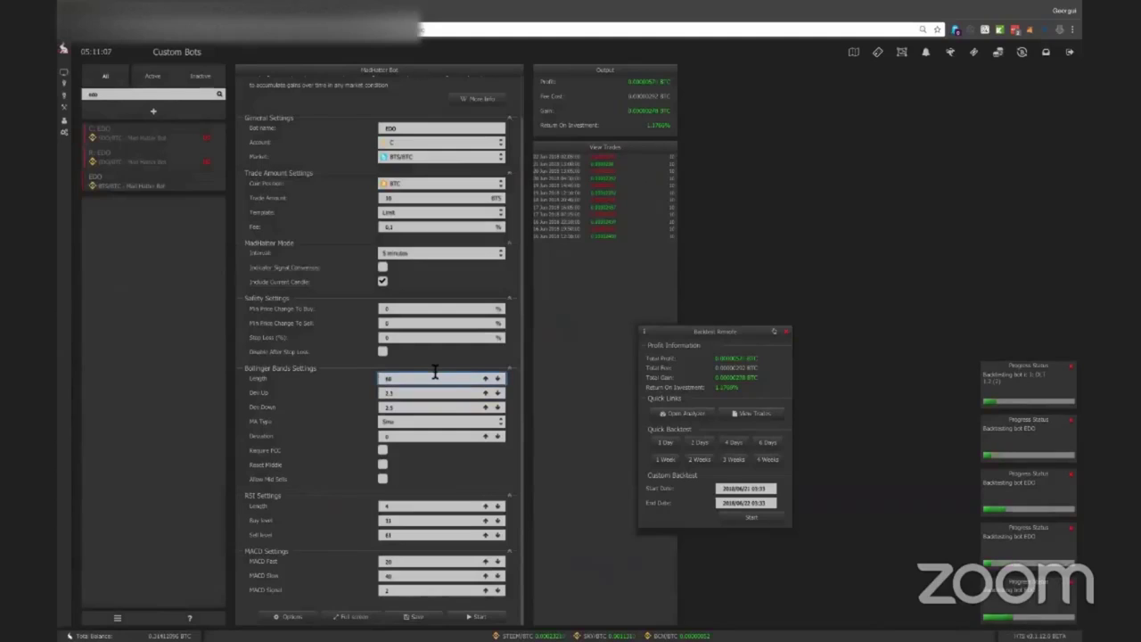
click(768, 443)
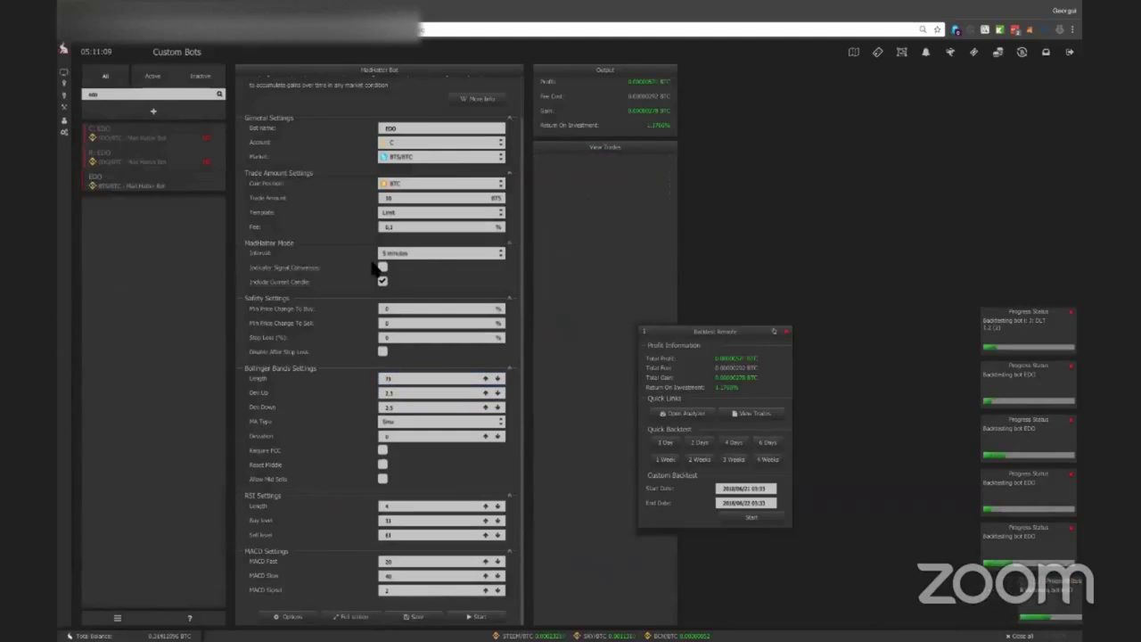
click(408, 378)
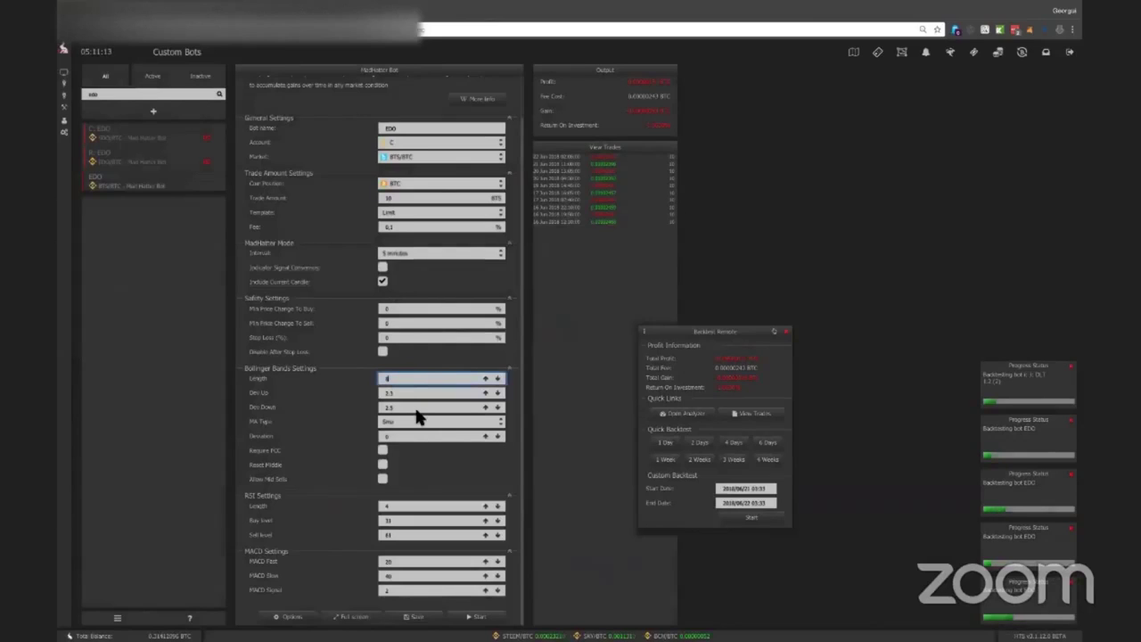
click(769, 458)
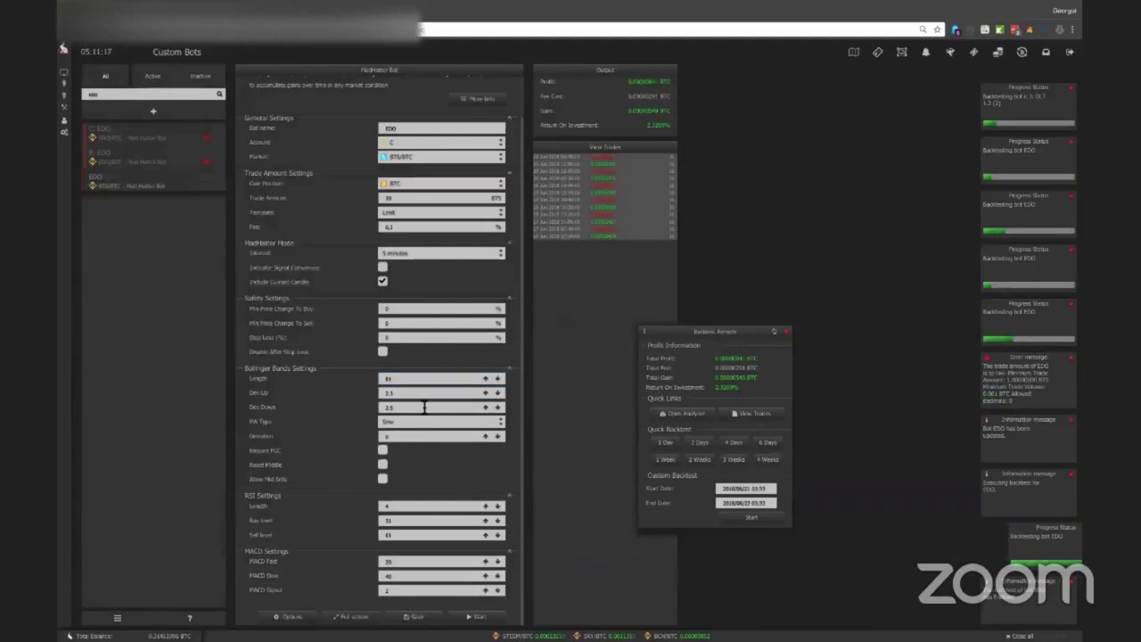
Run a 6-day backtest with the Bollinger Bands Dev Down at 10, then enter about 2.2 as the Dev Down value.
click(384, 408)
text(10)
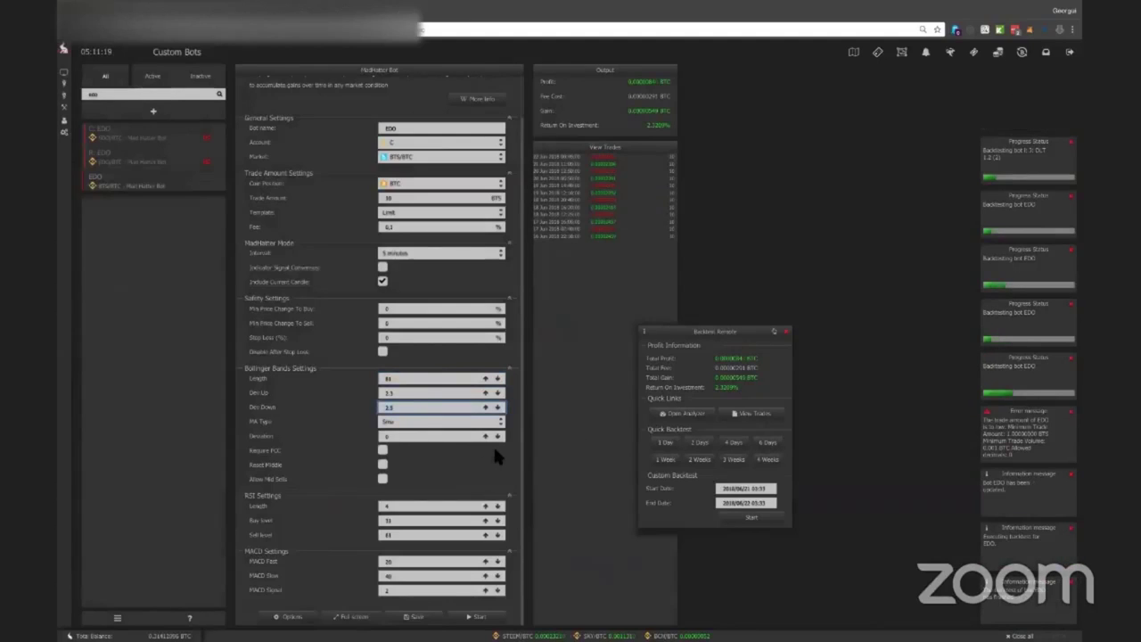
click(767, 442)
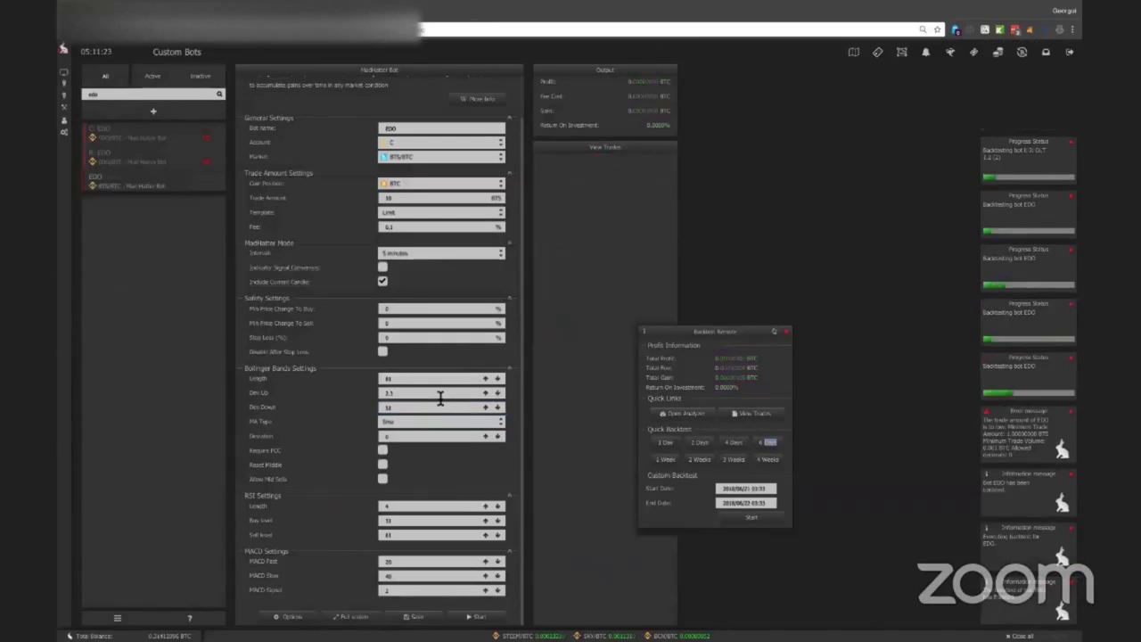
click(404, 408)
text(1)
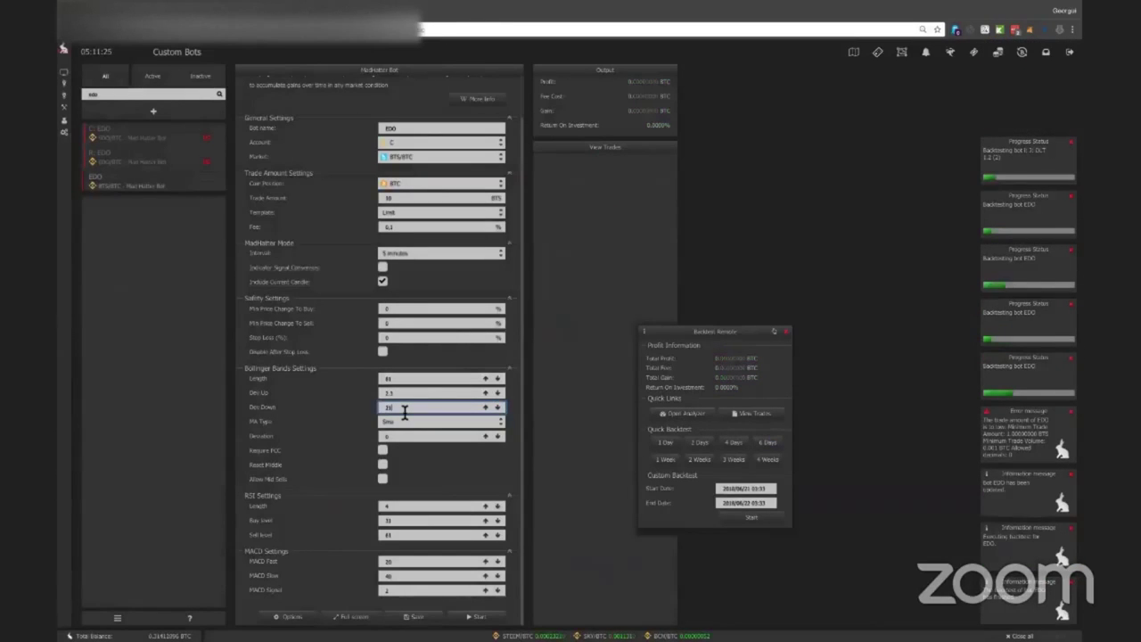
text(1)
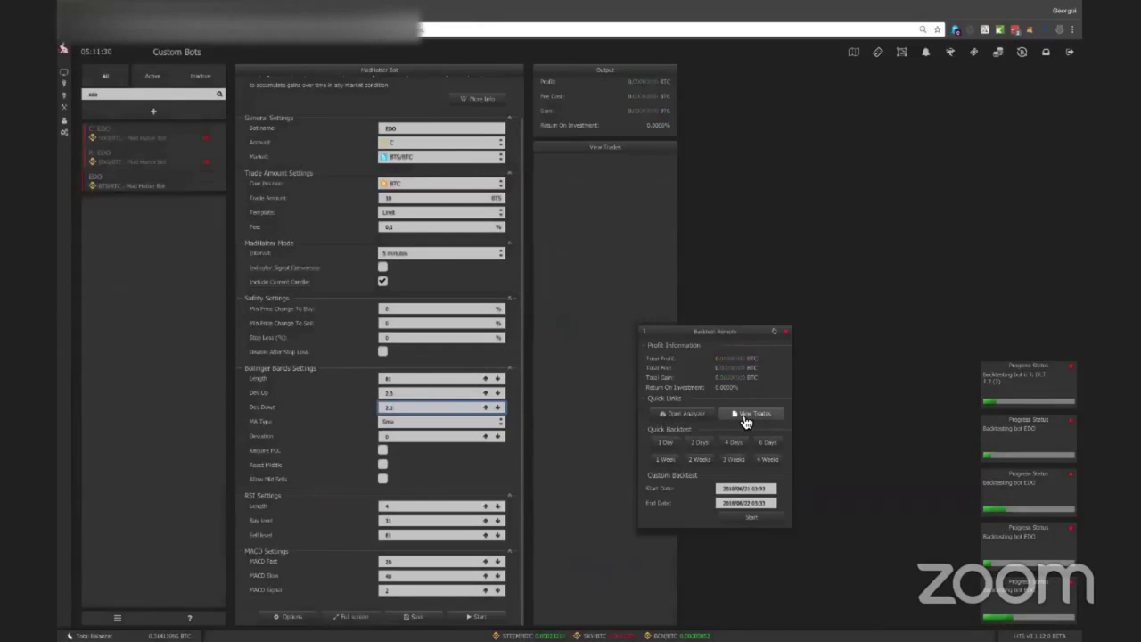
Display the EDO bot in the performance analyzer and move the backtest remote away from the charts.
click(698, 415)
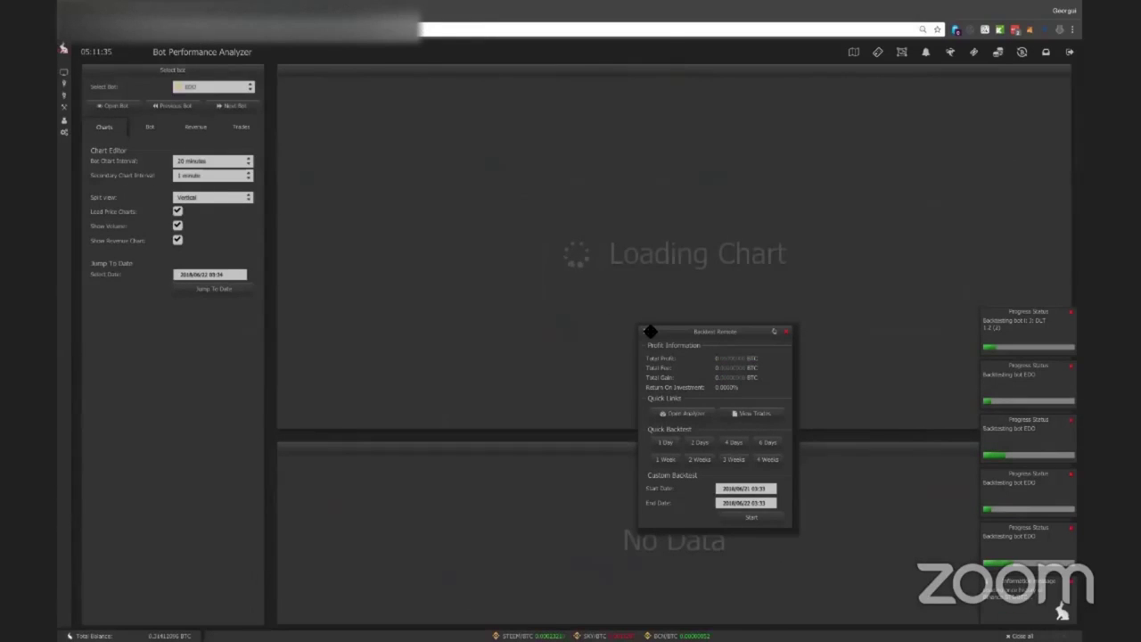
drag(645, 331, 228, 376)
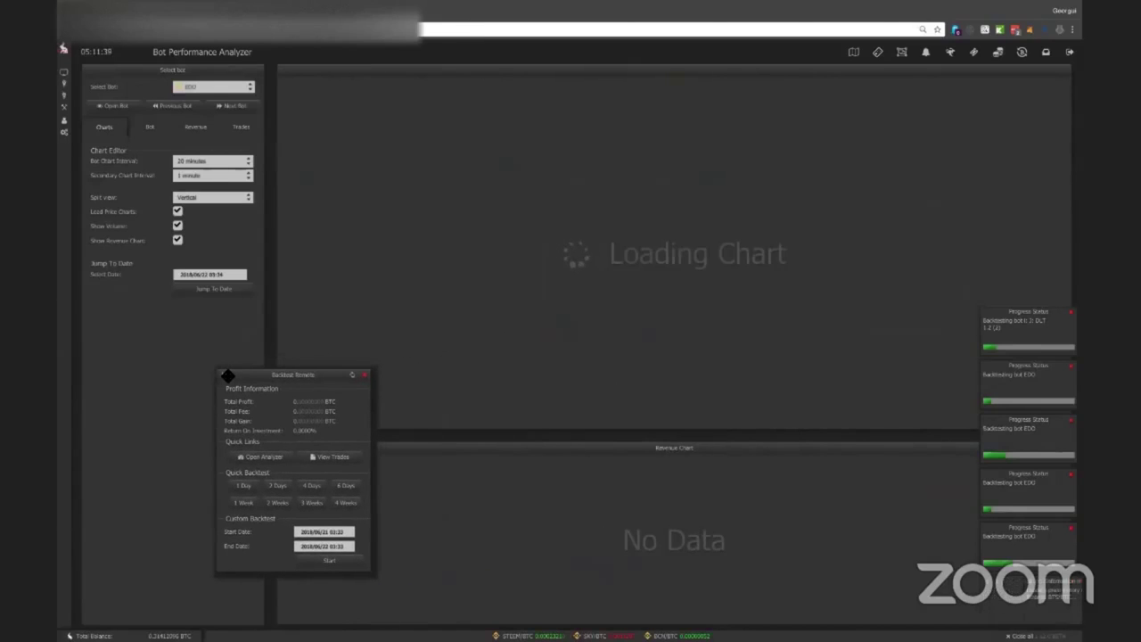
drag(228, 375, 121, 357)
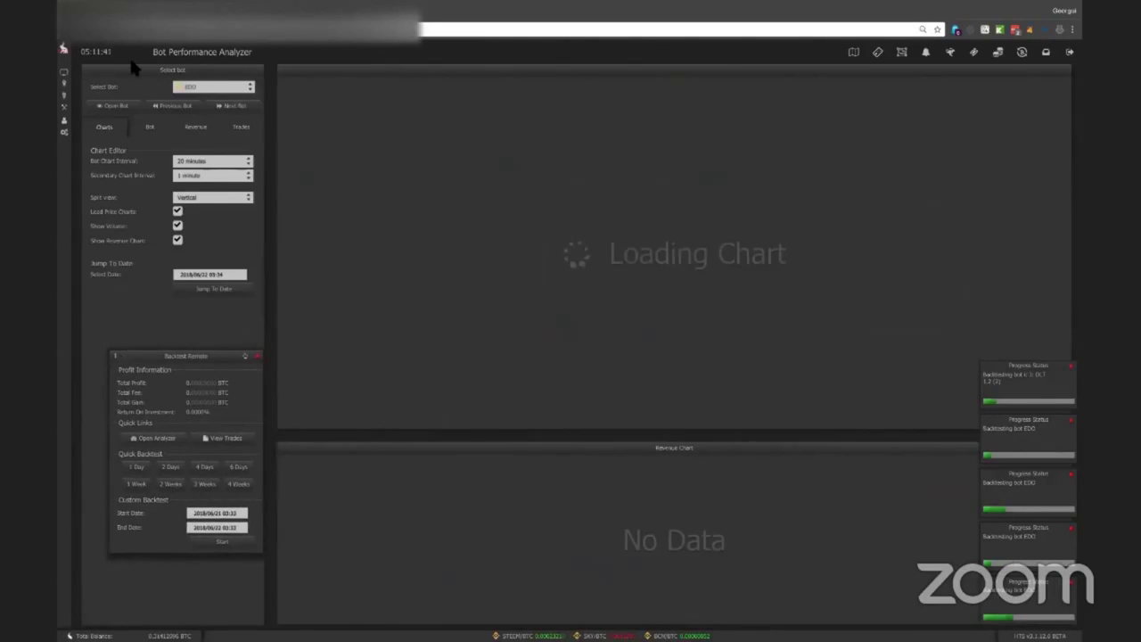
click(121, 107)
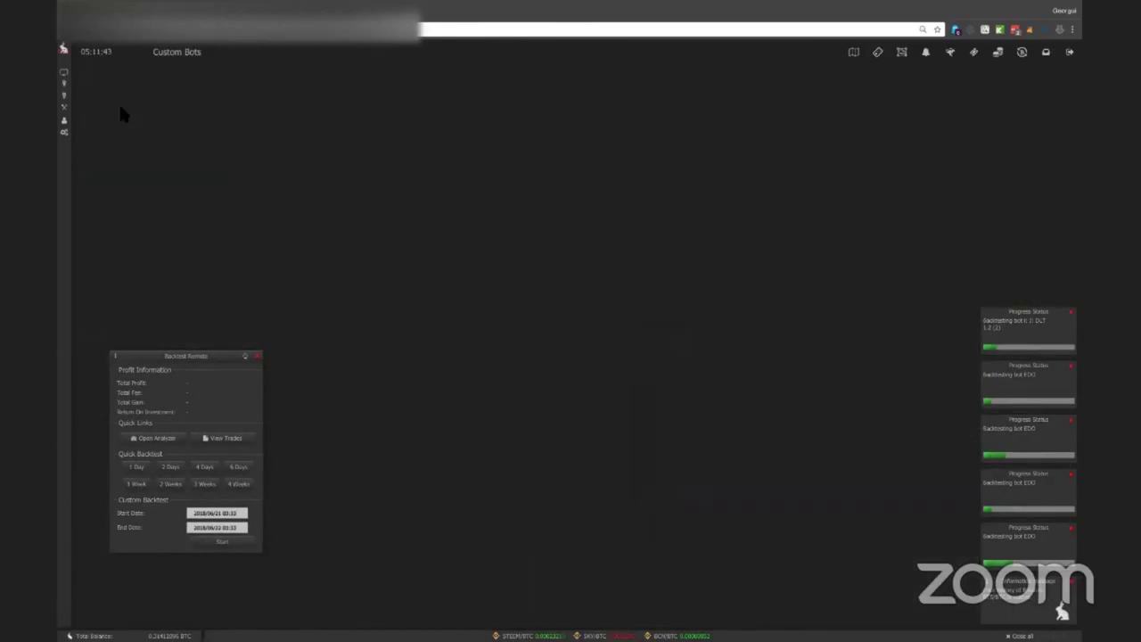
click(154, 438)
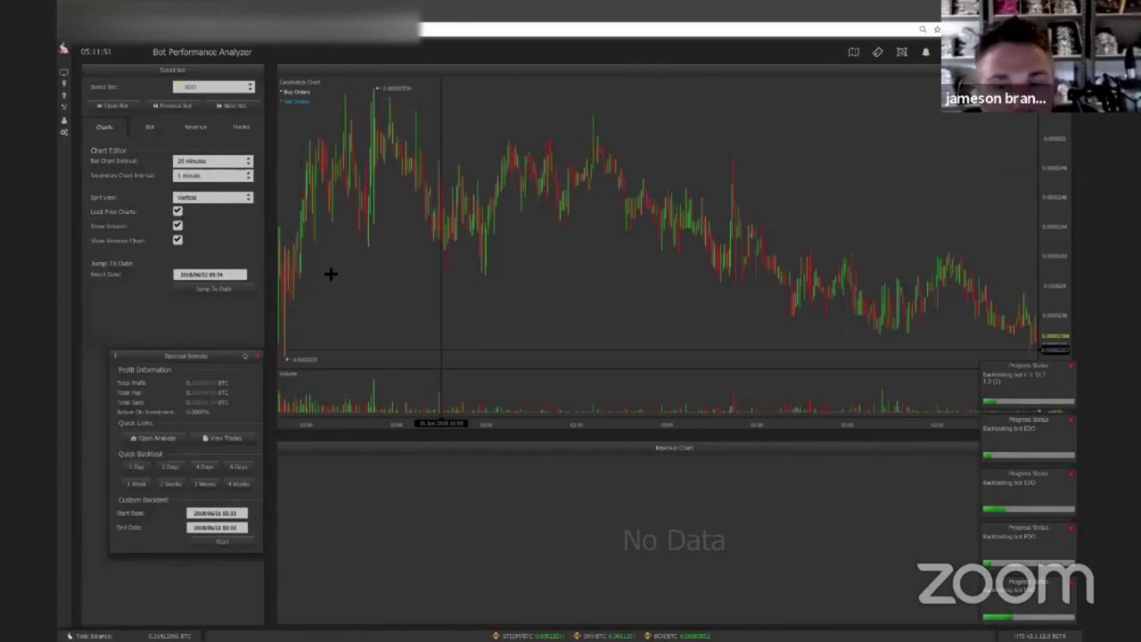
Set the analyzer's bot chart interval to 45 minutes, run a 2-day backtest, and dismiss the result message.
click(216, 168)
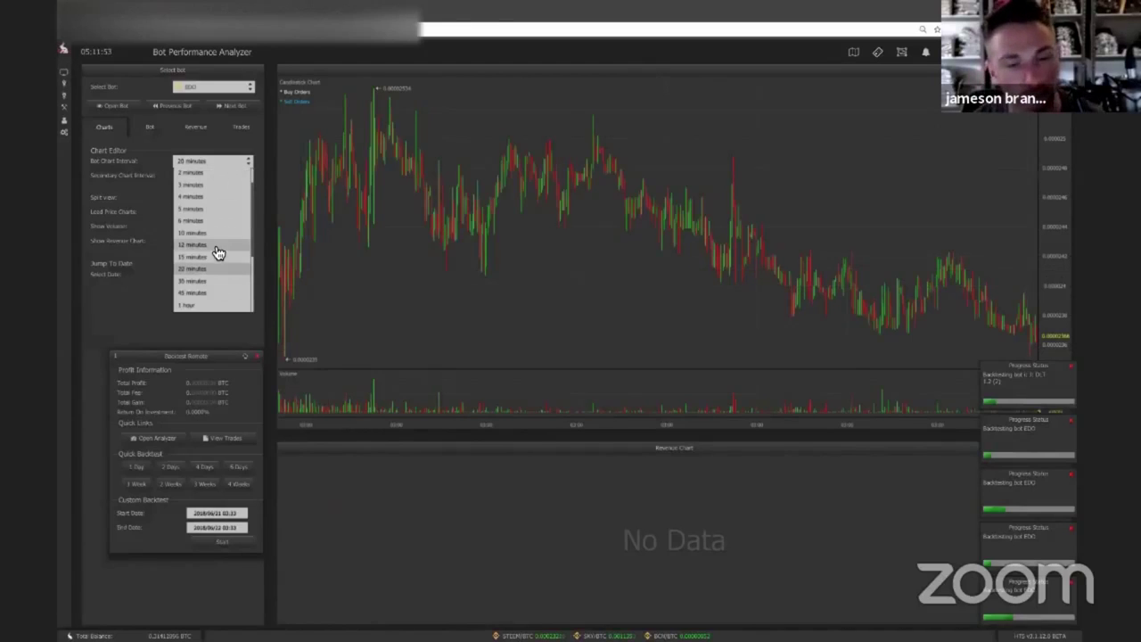
click(212, 297)
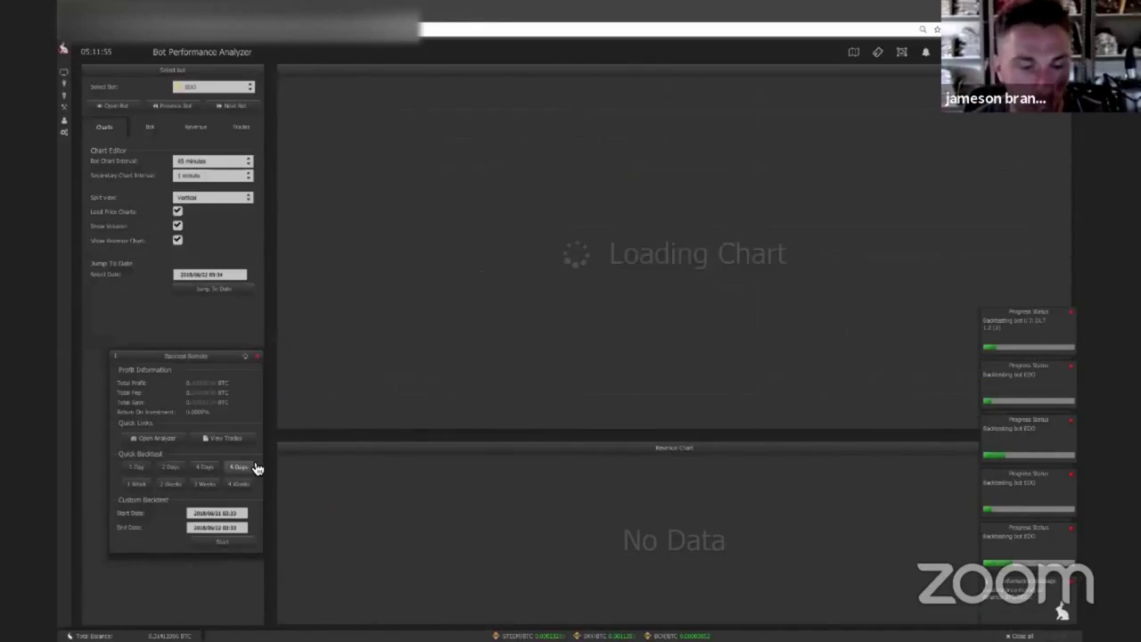
click(171, 462)
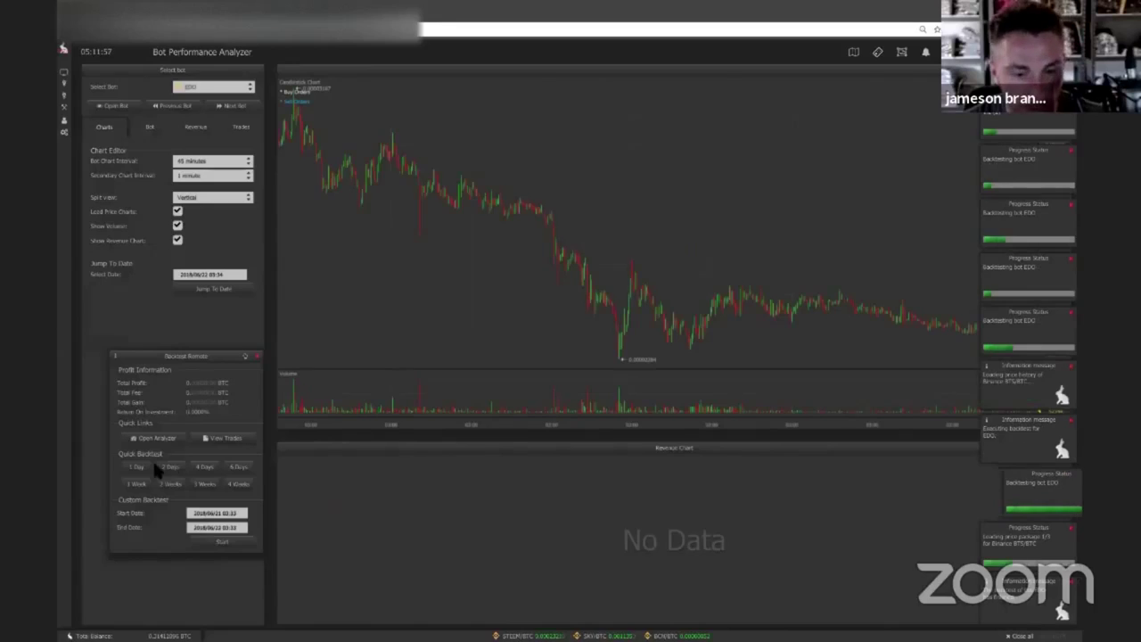
click(607, 377)
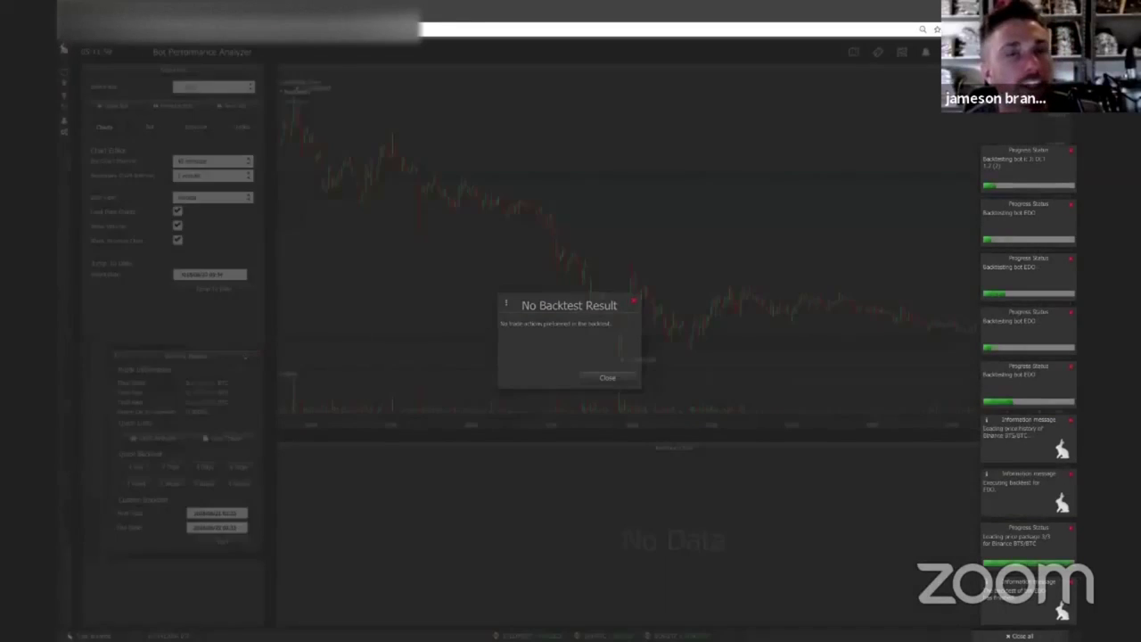
Return to the EDO bot's settings, set the Bollinger Bands Length to about 40, and run a 6-day backtest.
click(126, 108)
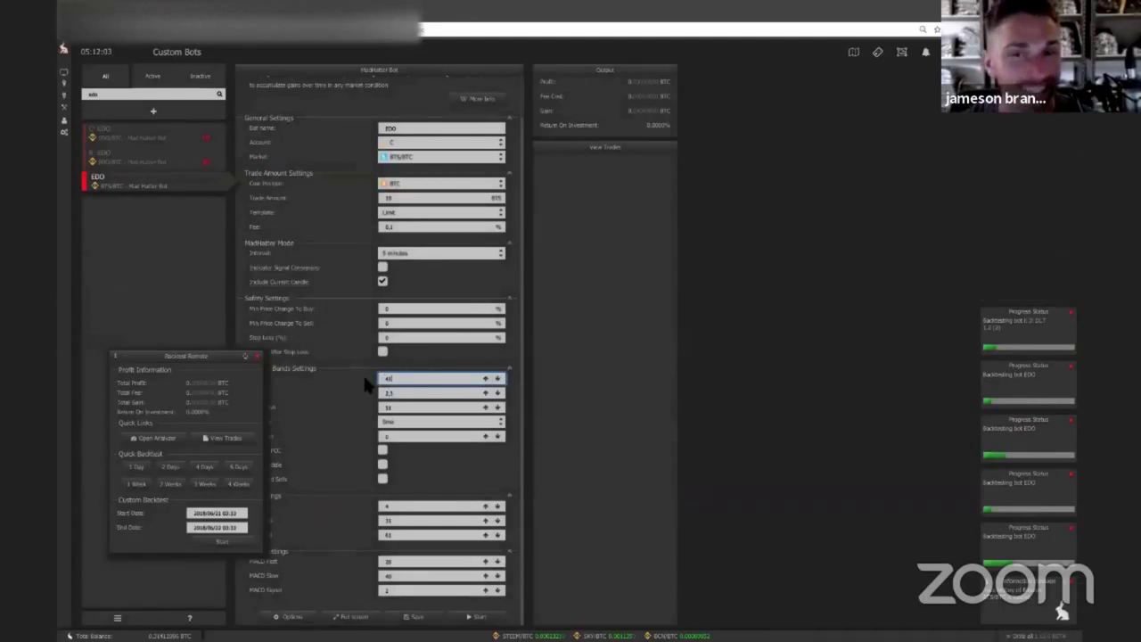
click(238, 466)
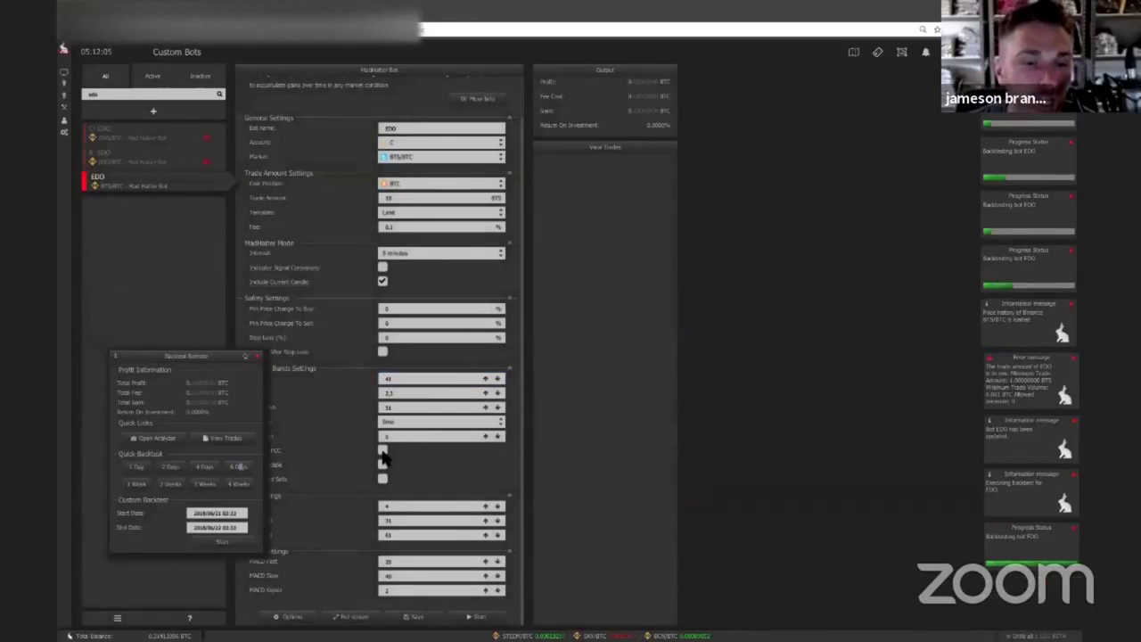
Run 6-day backtests with the Bollinger Bands Dev Down set first to about 2.2 and then to 1.5.
double_click(399, 407)
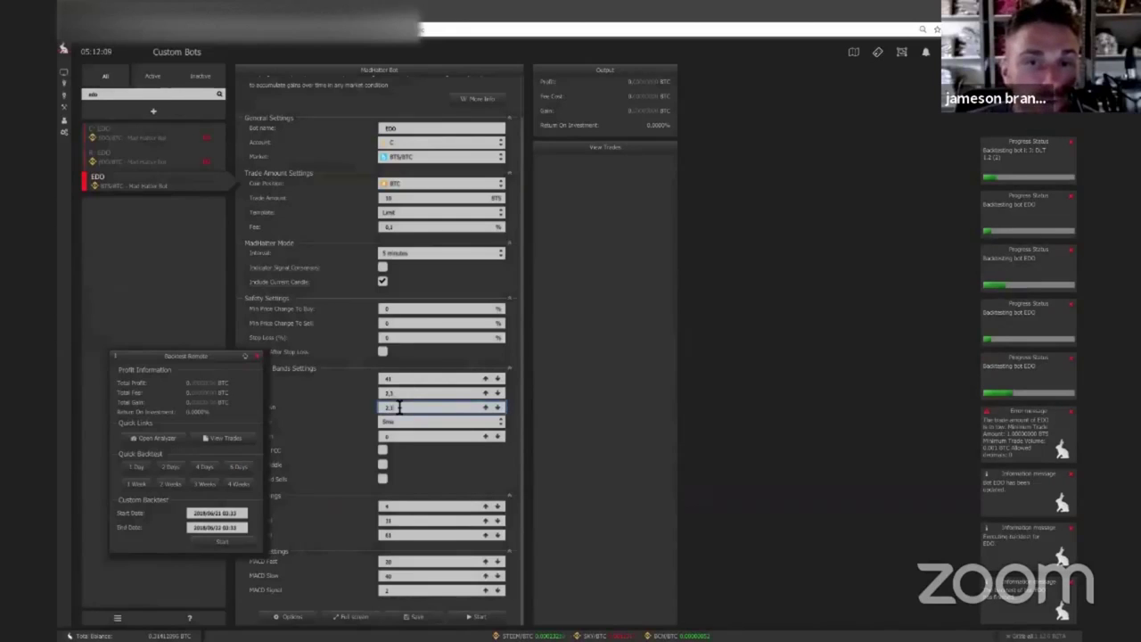
click(239, 466)
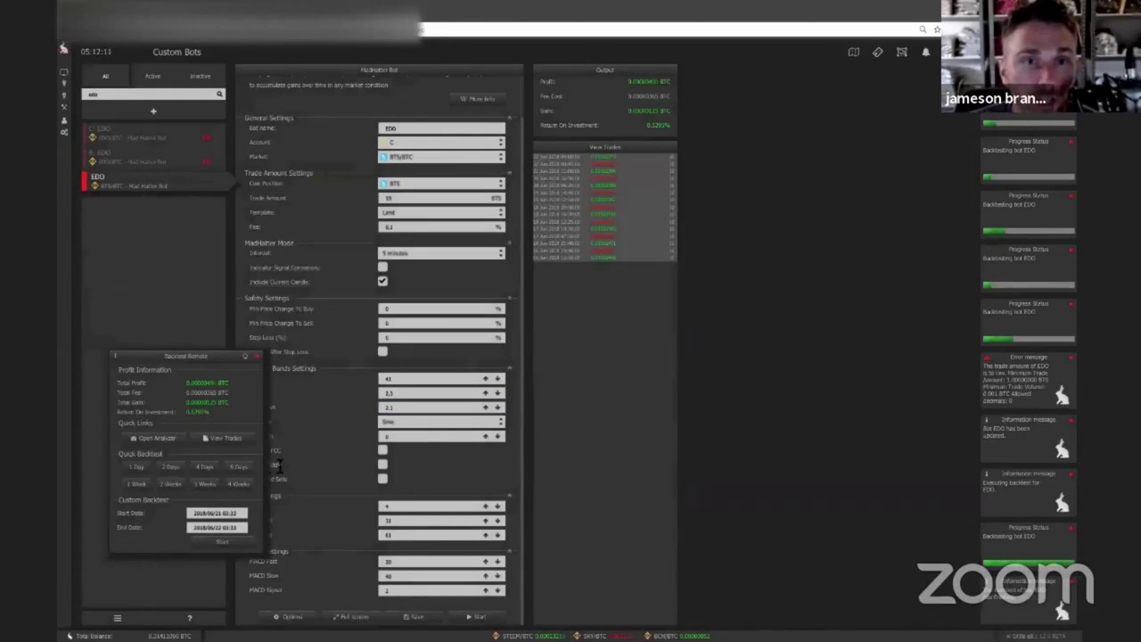
double_click(400, 407)
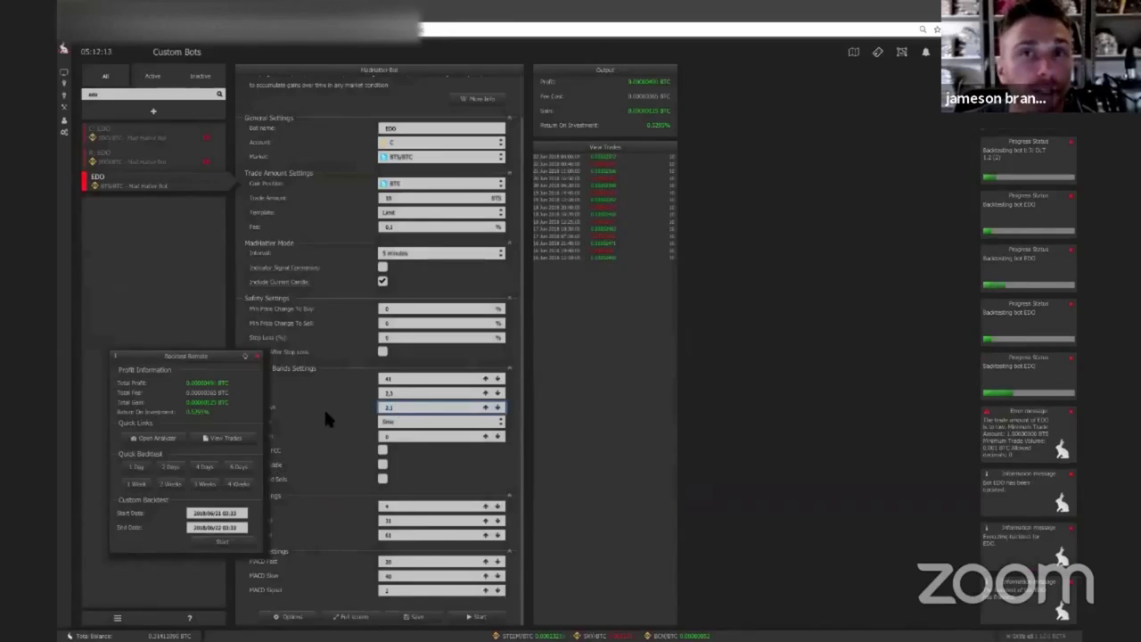
text(1.5)
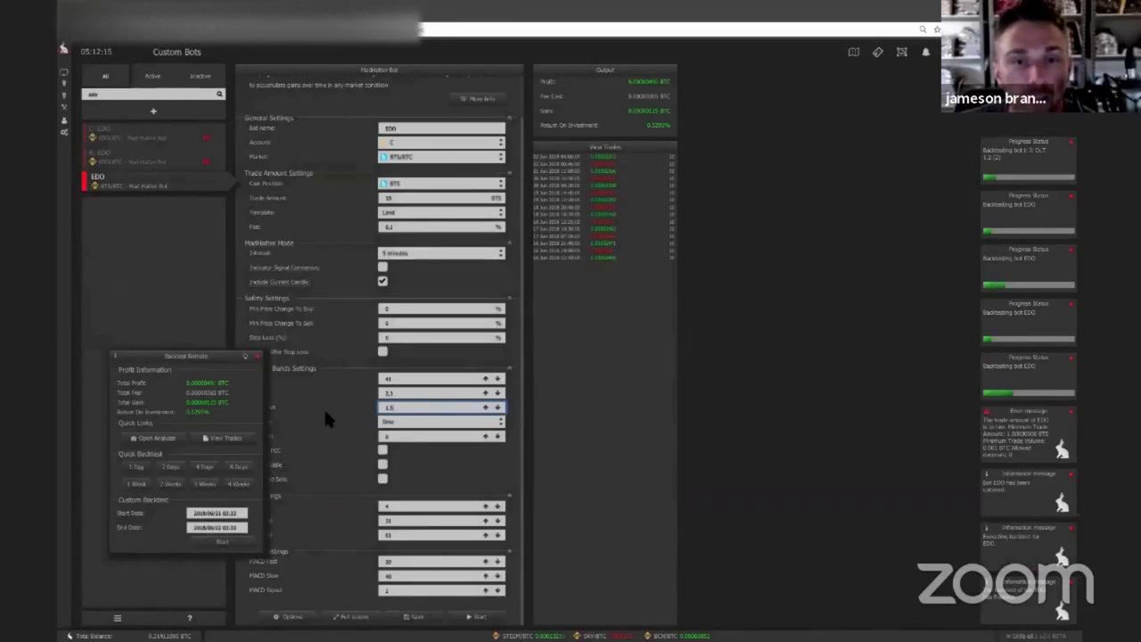
click(248, 468)
Run 6-day backtests with the Bollinger Bands Dev Down set first to 0.5 and then to 1.
click(412, 408)
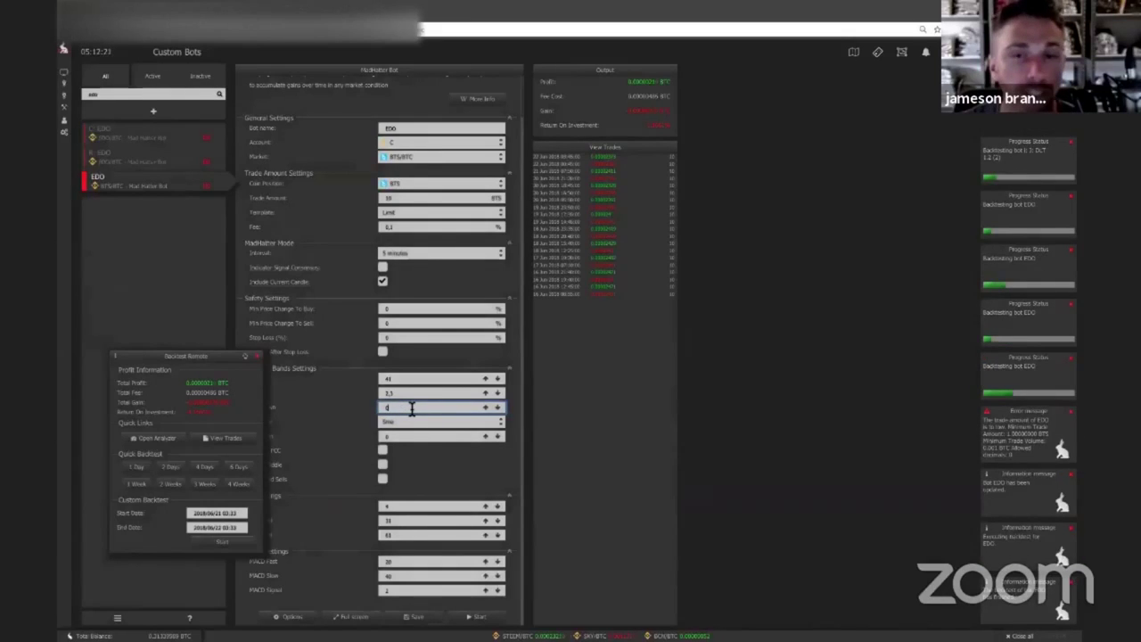
click(236, 477)
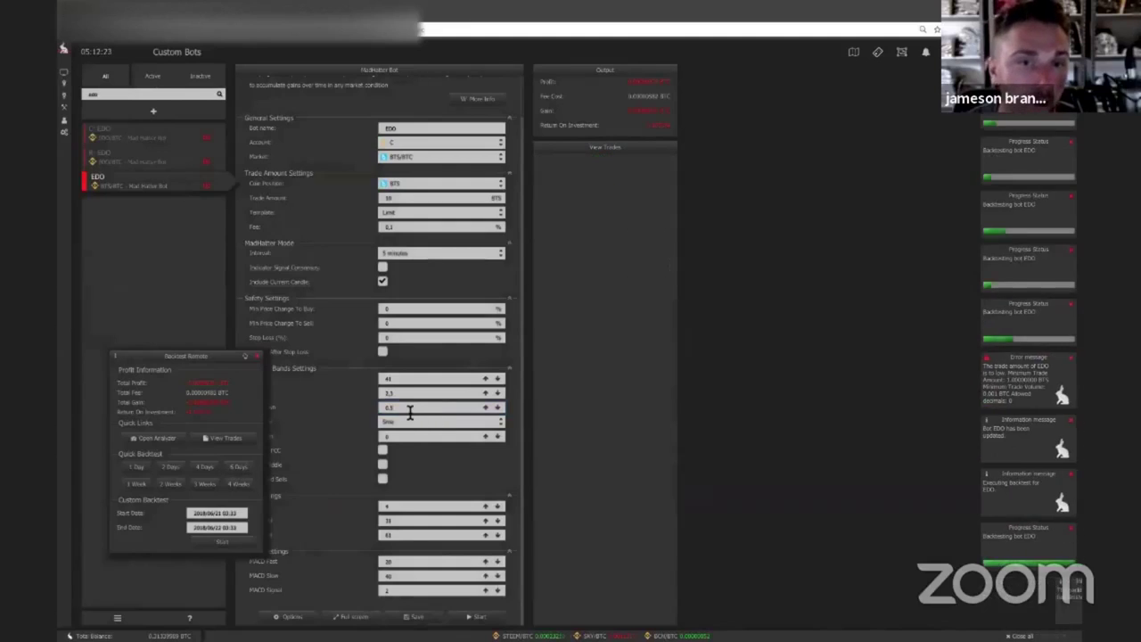
double_click(394, 410)
text(1)
click(236, 470)
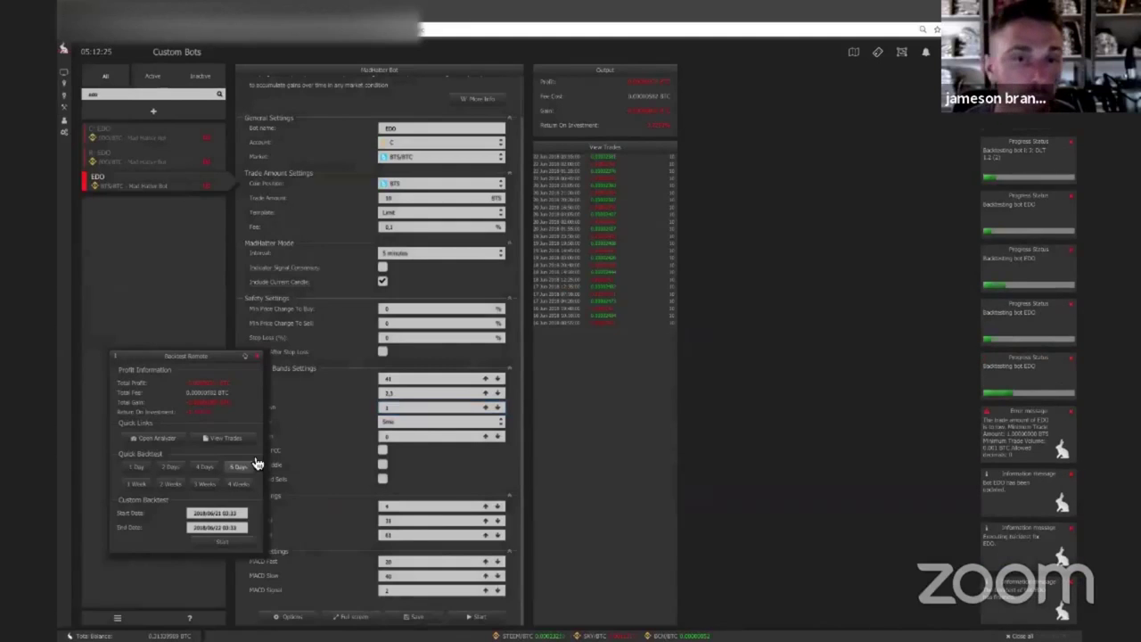
Run 6-day backtests with the Bollinger Bands Dev Up set first to 1 and then to 1.5.
drag(405, 395, 315, 402)
text(1)
click(239, 468)
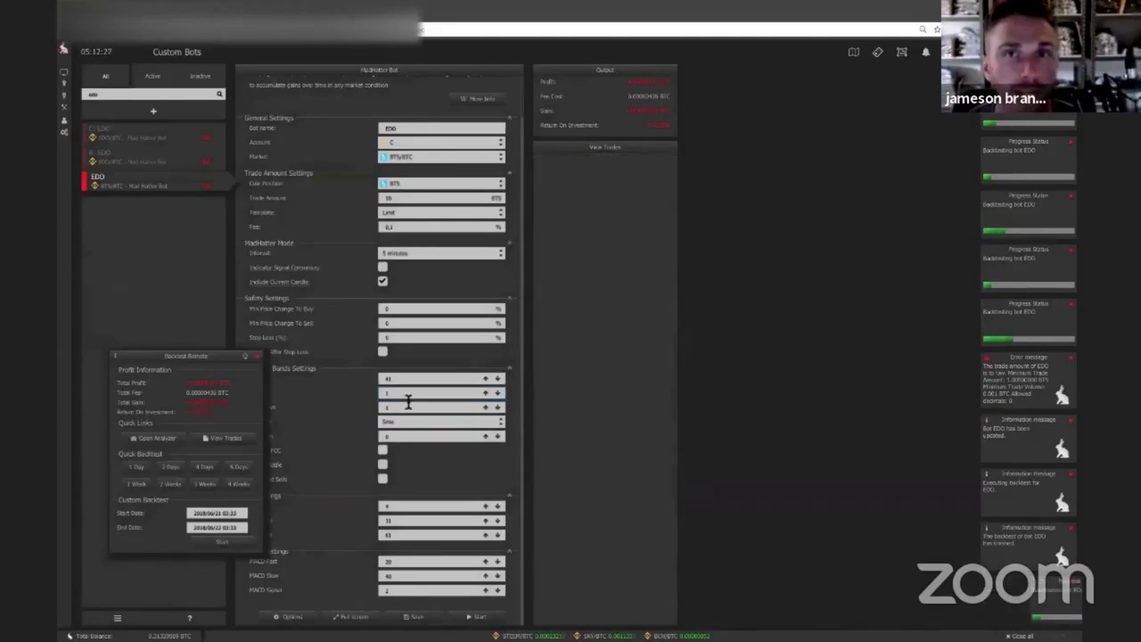
text(,5)
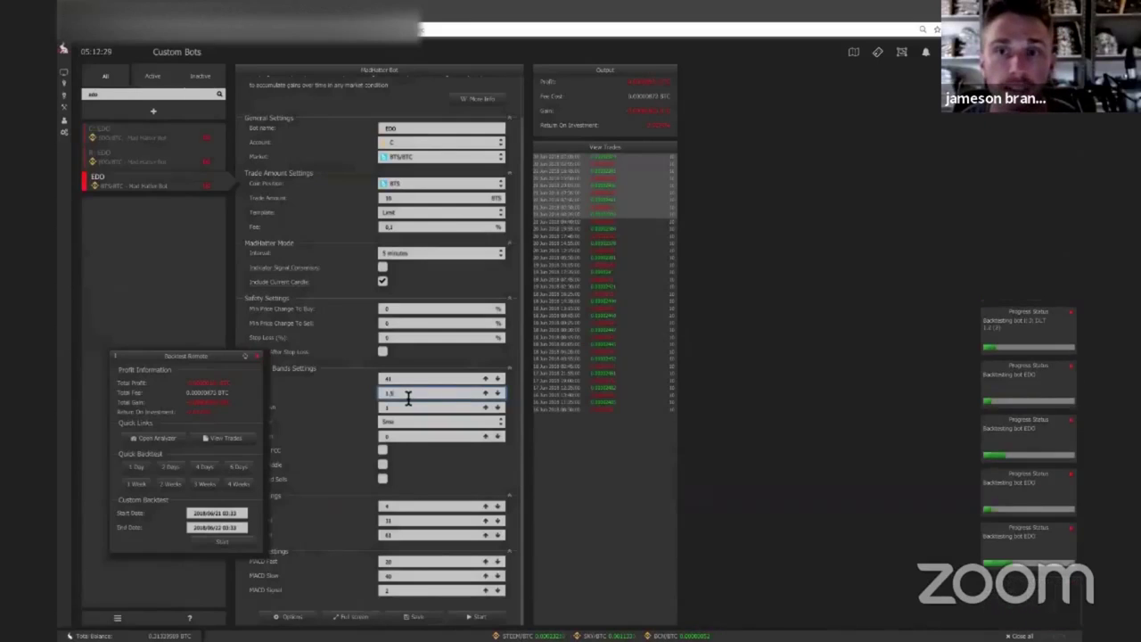
click(249, 470)
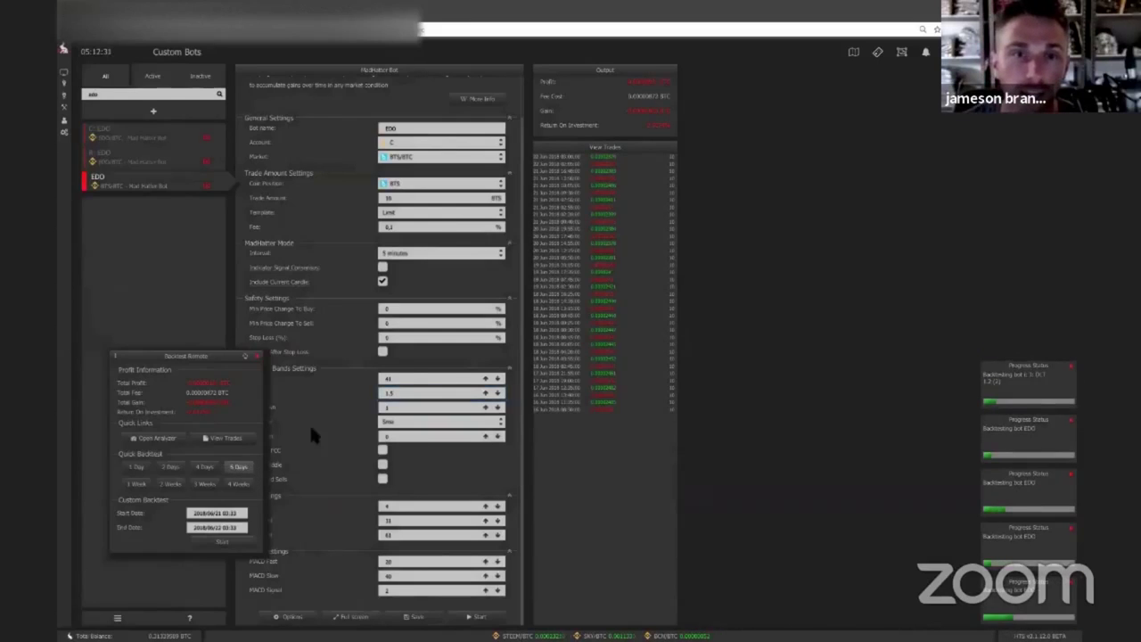
Set the Bollinger Bands Length to 81 and run a 6-day backtest, then repeat it with Dev Down at 1.5.
double_click(395, 379)
text(81)
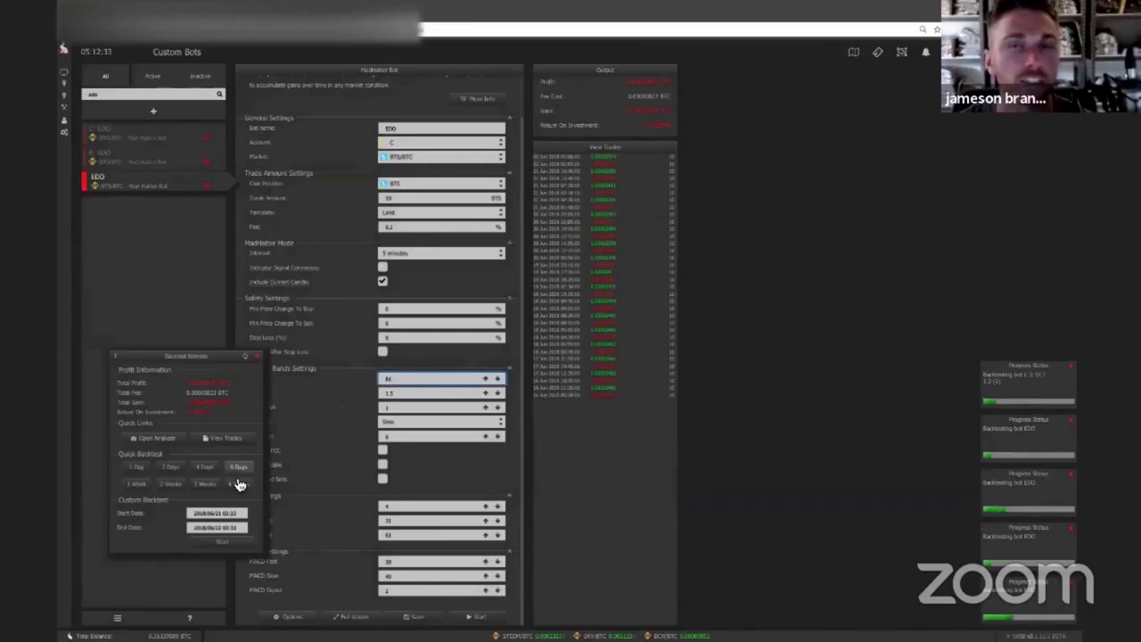
click(239, 483)
click(402, 408)
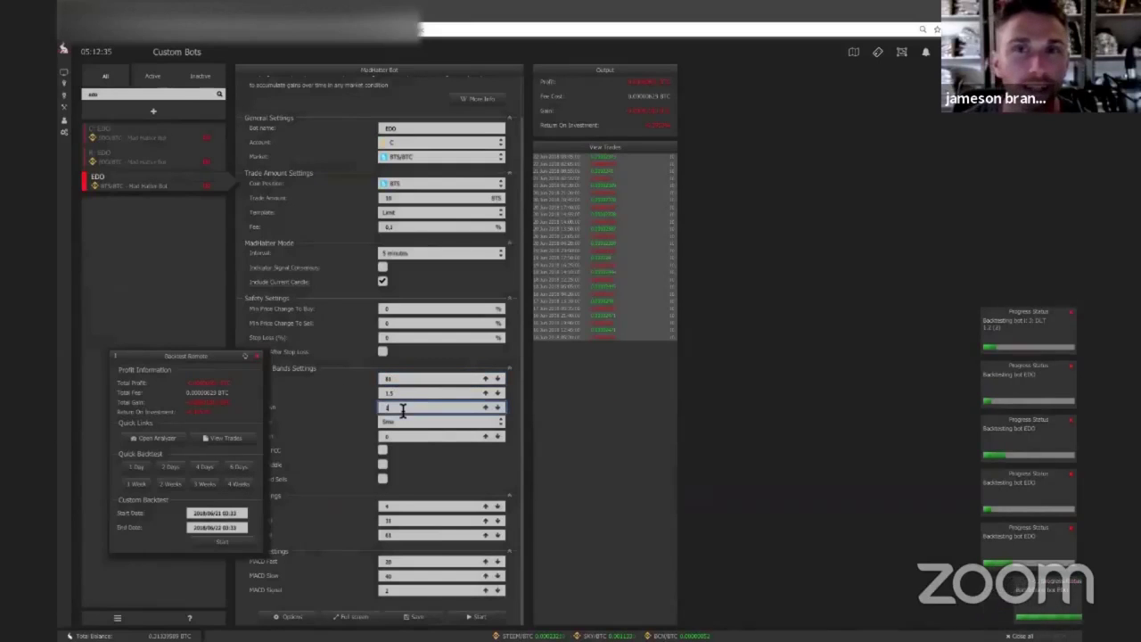
text(.5)
click(244, 472)
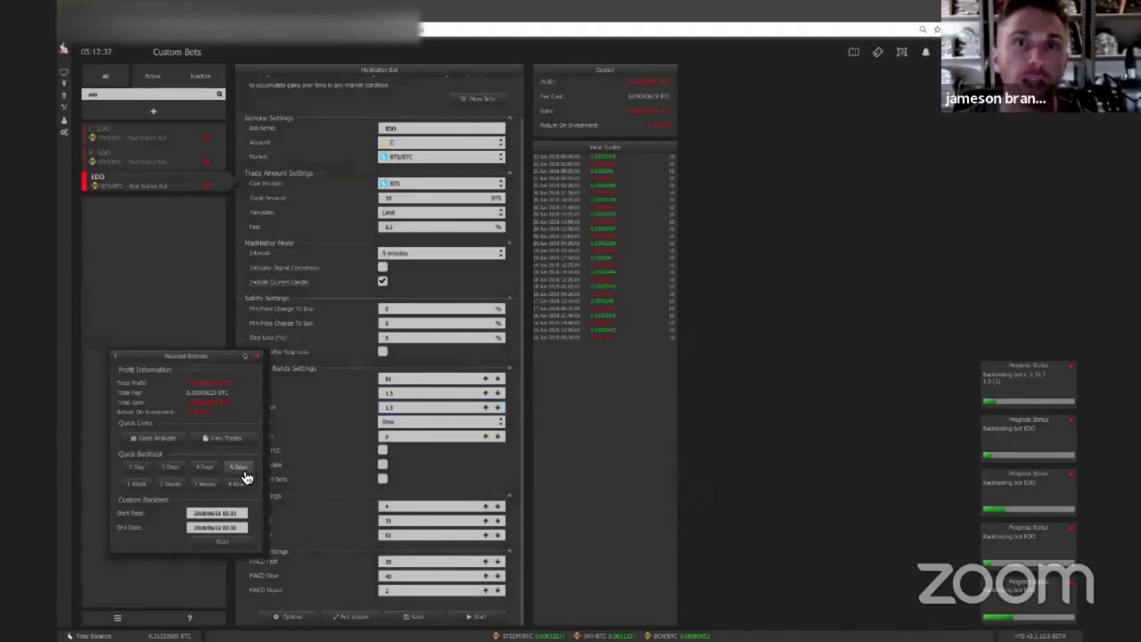
Set the Bollinger Bands Dev Down to a near-zero value of about 0.0003 and run a 6-day backtest.
click(407, 406)
text(0.0003)
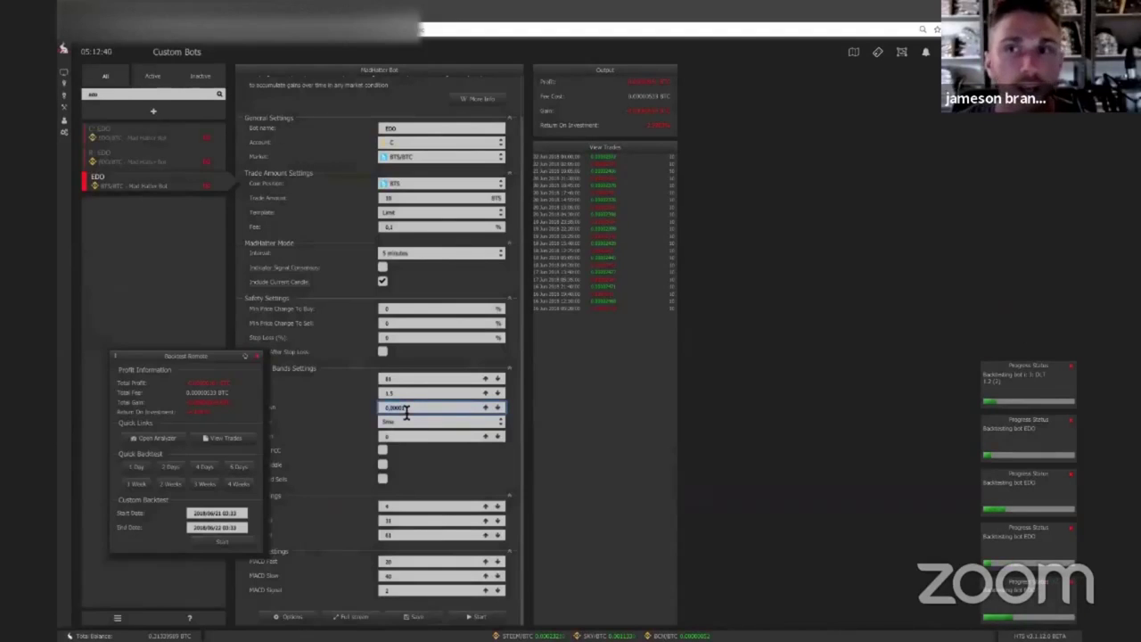
click(239, 483)
Set both the Bollinger Bands Dev Up and Dev Down to 1 and run a 6-day backtest.
drag(408, 392, 355, 392)
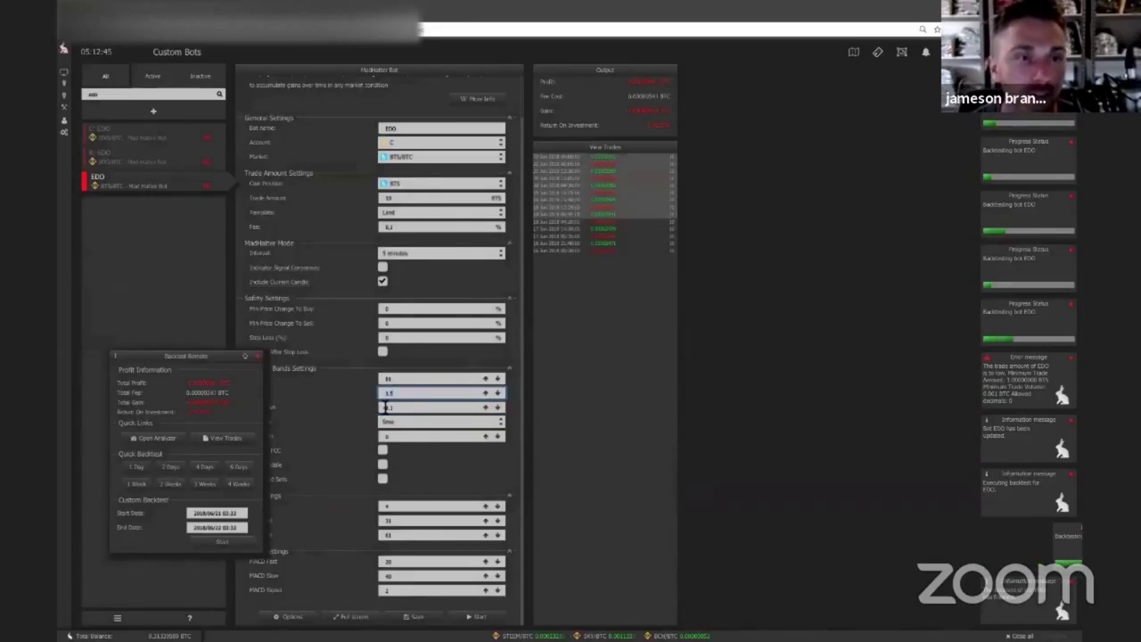
text(1)
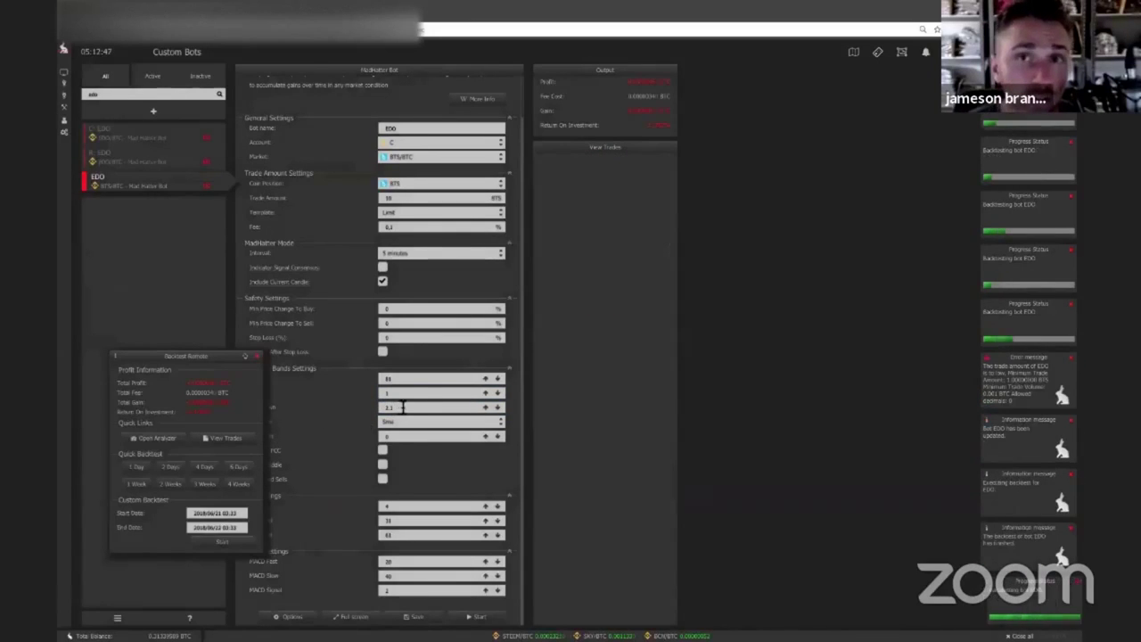
click(398, 407)
click(238, 466)
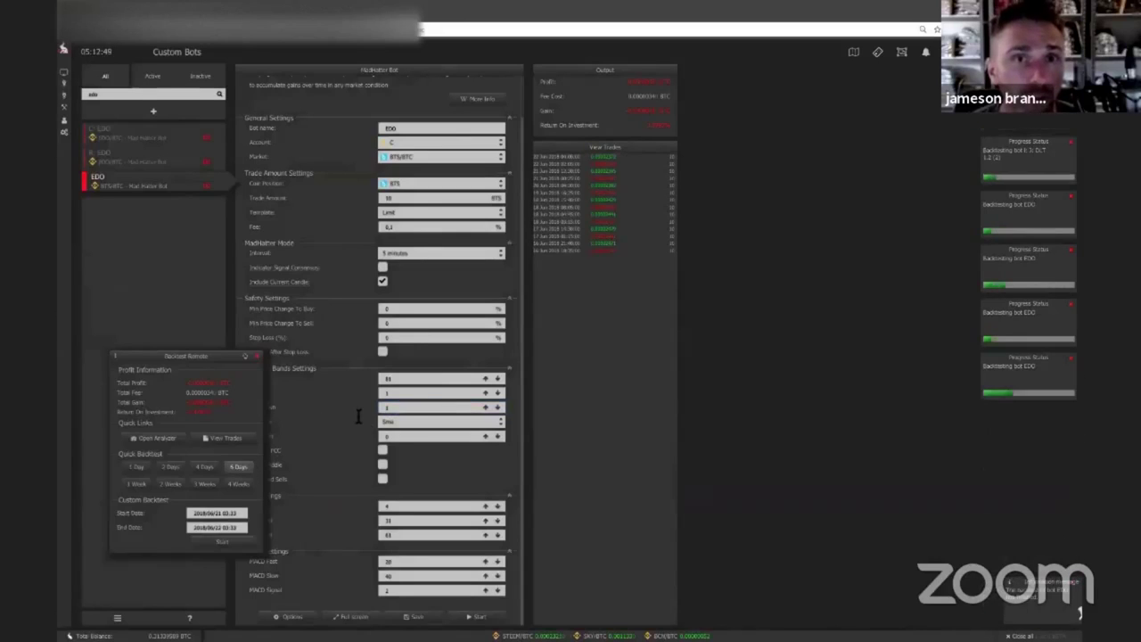
Run a 6-day backtest with Dev Down at about 1.5, then another with Dev Up lowered to about 0.9.
click(399, 407)
text(.3)
click(239, 466)
click(425, 408)
click(408, 395)
key(BackSpace)
text(0)
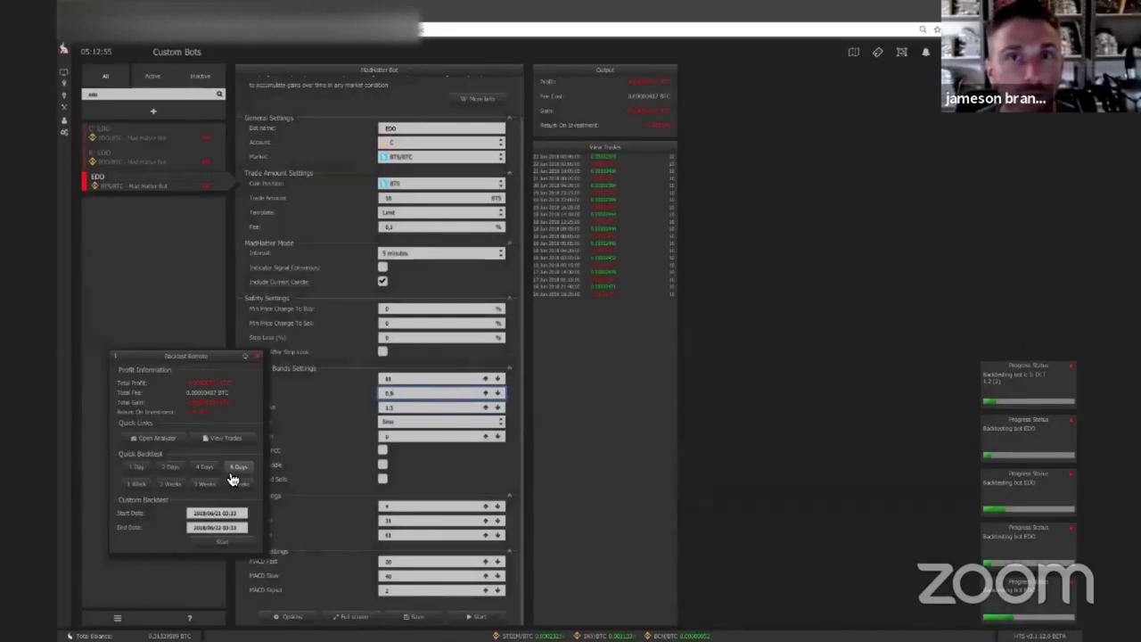
click(239, 466)
Set the Bollinger Bands Dev Down to 2 and run the 6-day backtest twice.
double_click(392, 407)
text(2)
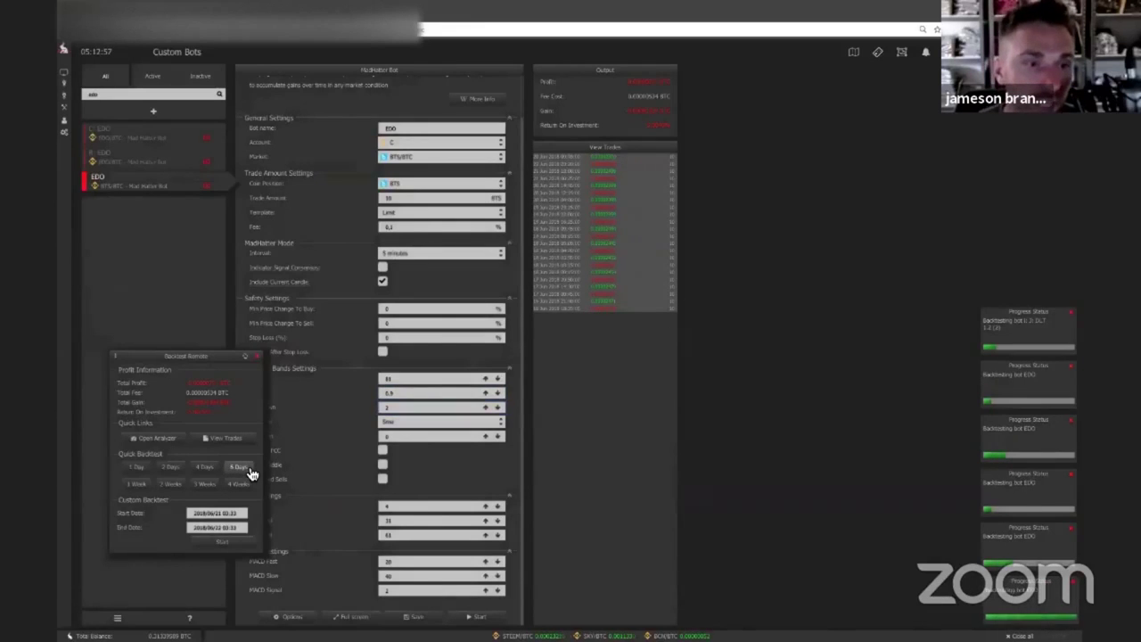
click(248, 468)
double_click(416, 393)
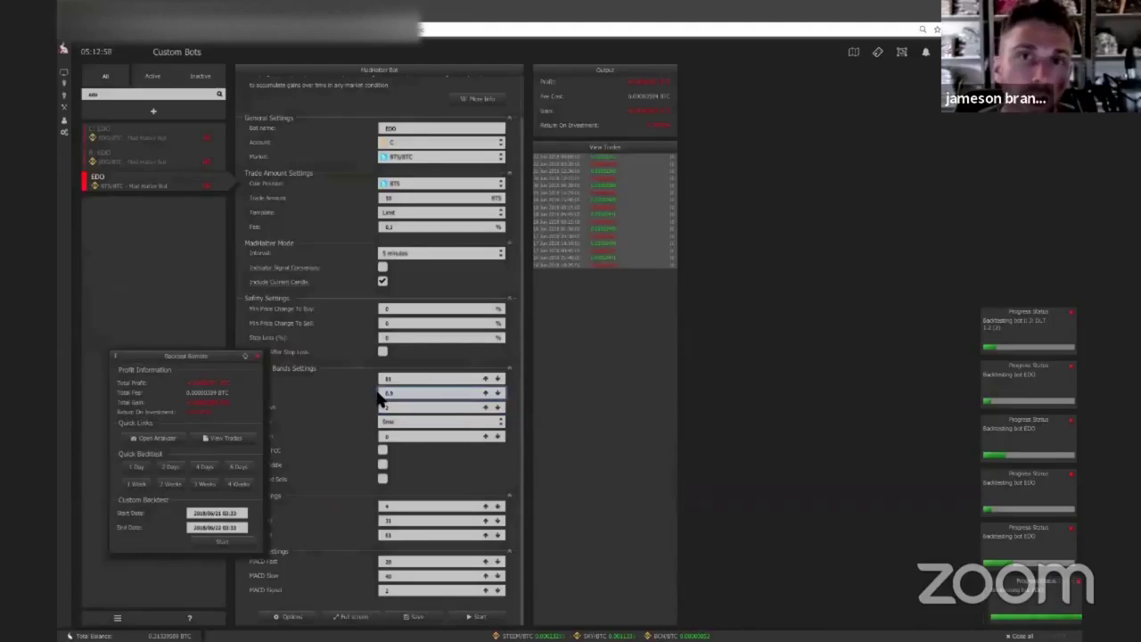
click(437, 410)
text(2)
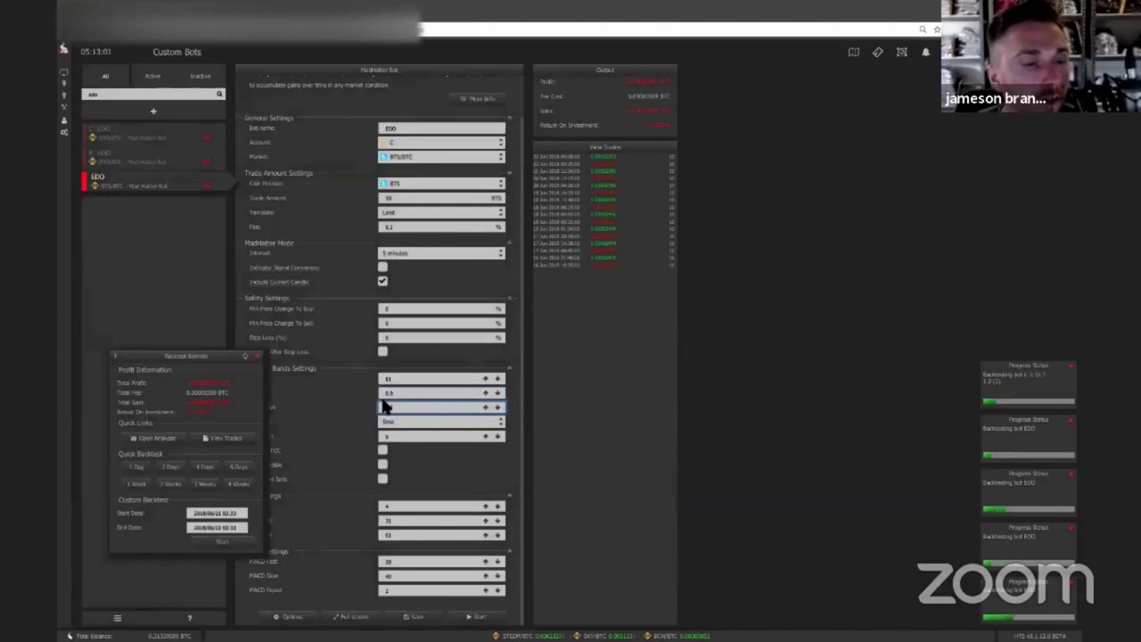
click(238, 466)
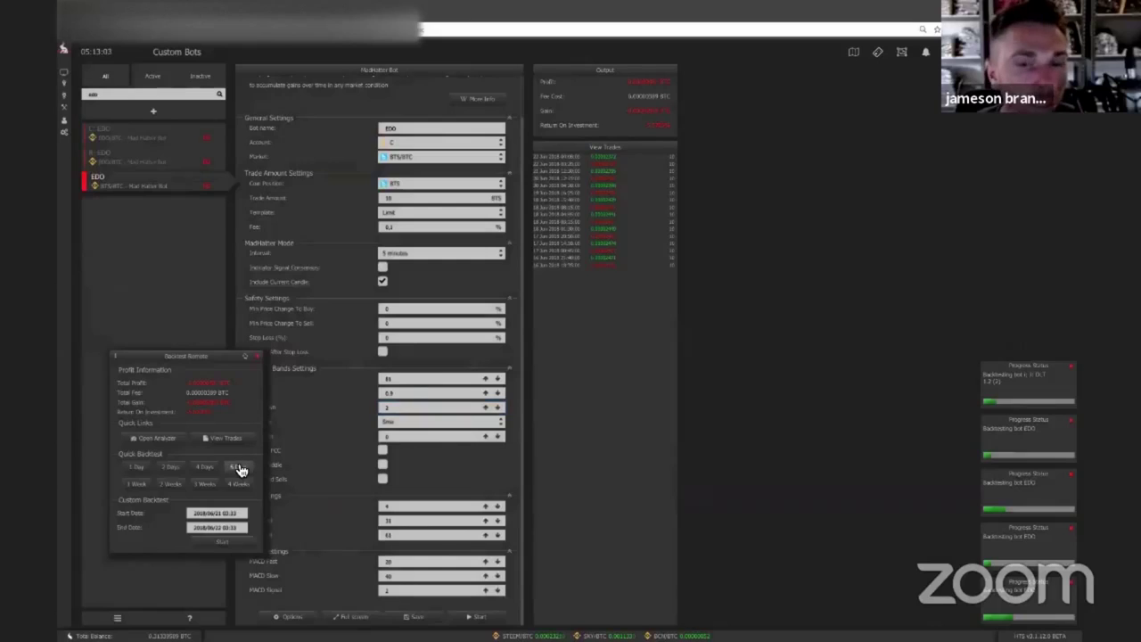
Adjust the Bollinger Bands Length and run a 6-day backtest.
click(390, 382)
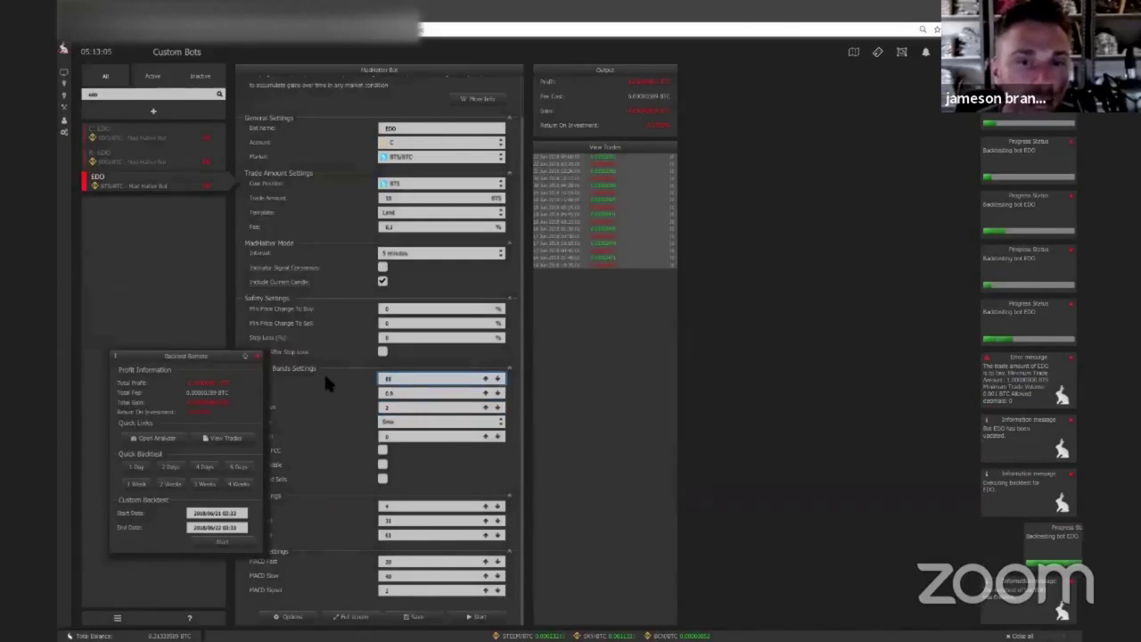
scroll(325, 382, up, 1)
click(248, 466)
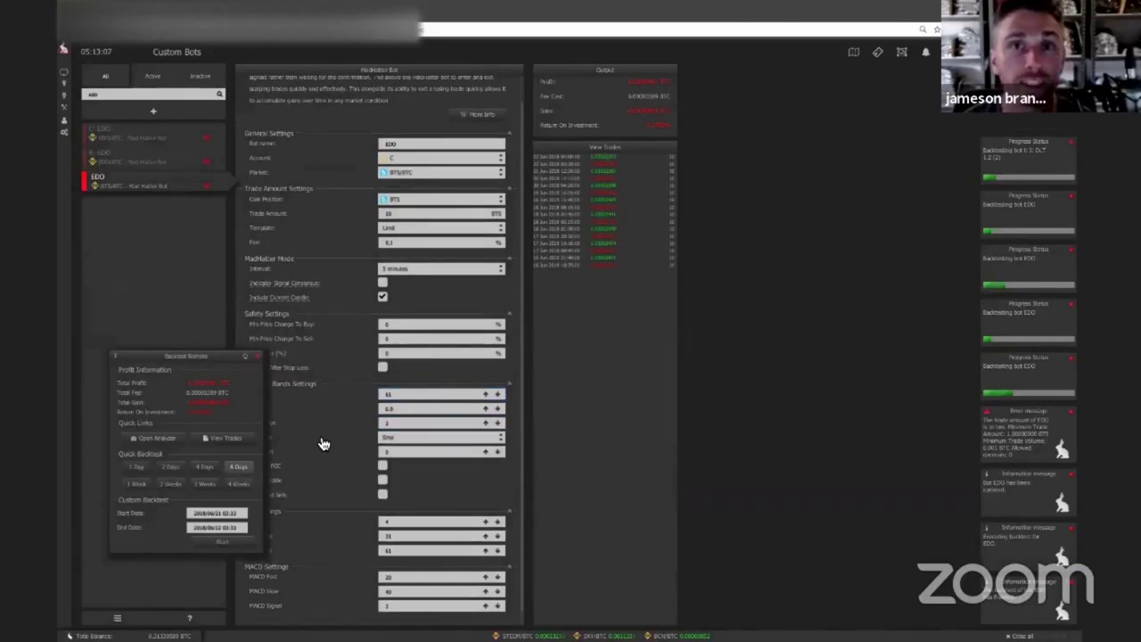
Lower the Bollinger Bands Length by one, set Dev Up to 2, and run a 6-day backtest.
click(498, 396)
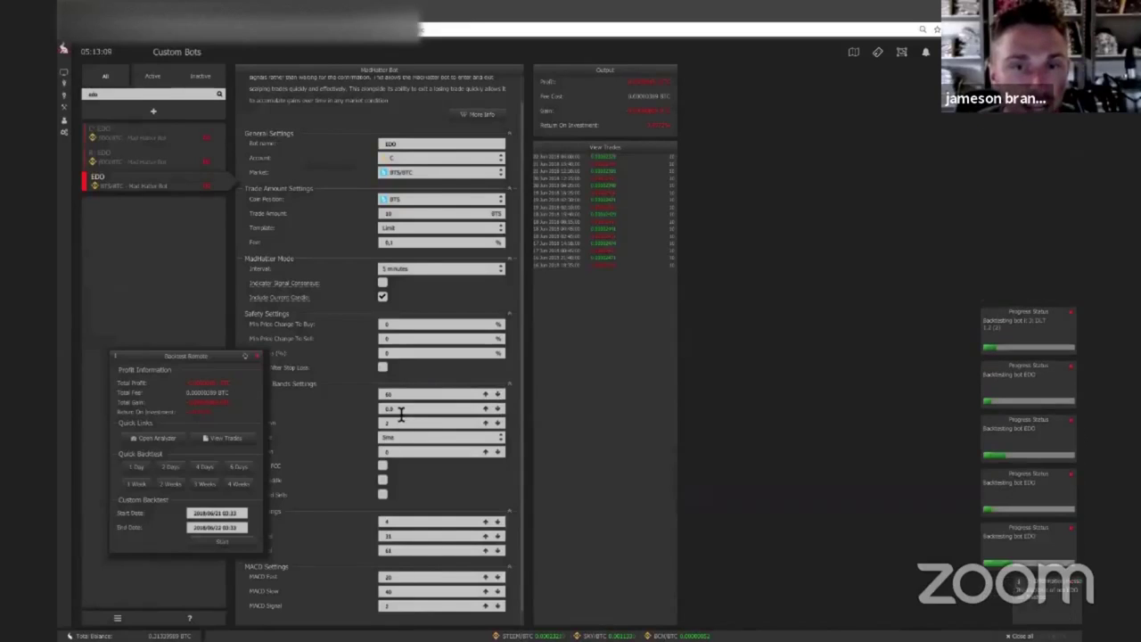
click(400, 408)
text(2)
click(233, 466)
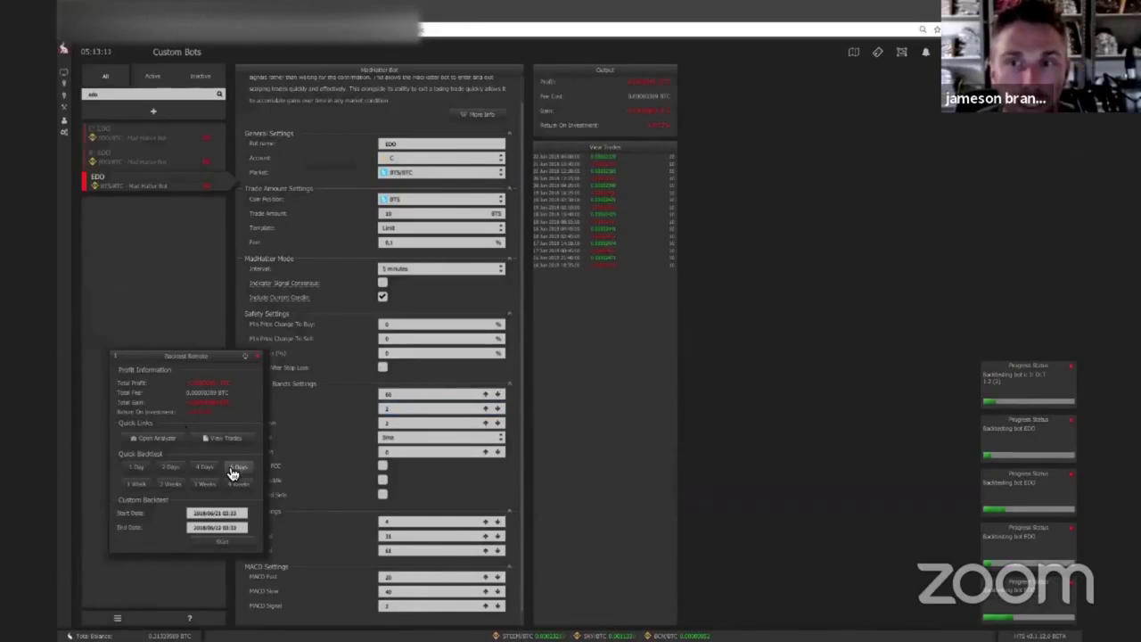
Lower the Bollinger Bands Length by one more, set Dev Down to 2.5, and run a 6-day backtest.
click(499, 395)
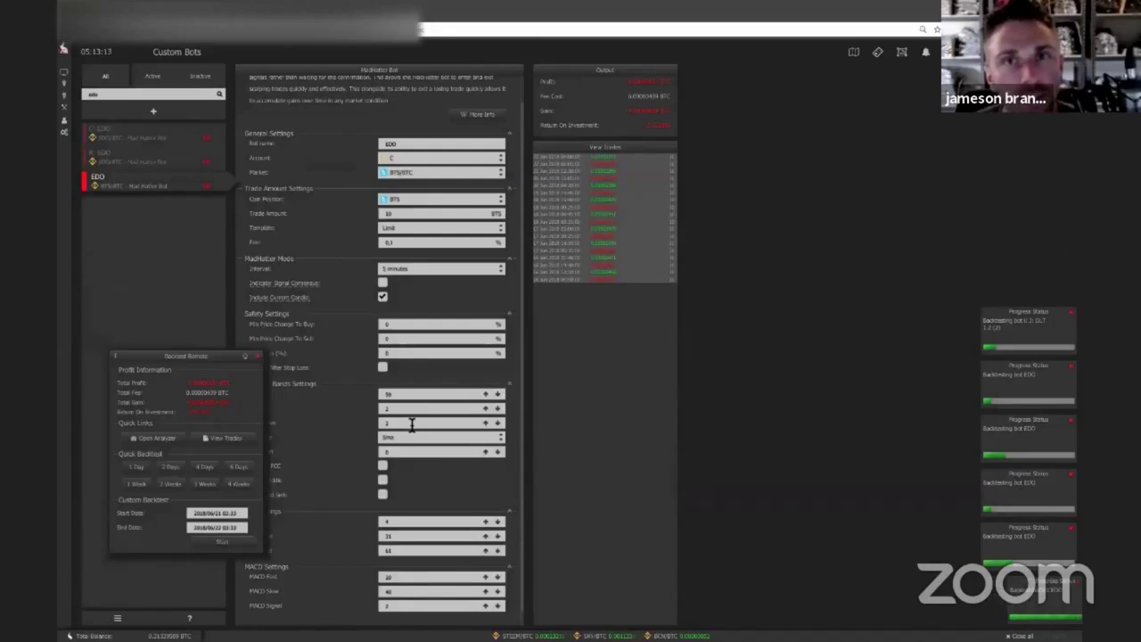
click(413, 422)
text(.5)
click(240, 467)
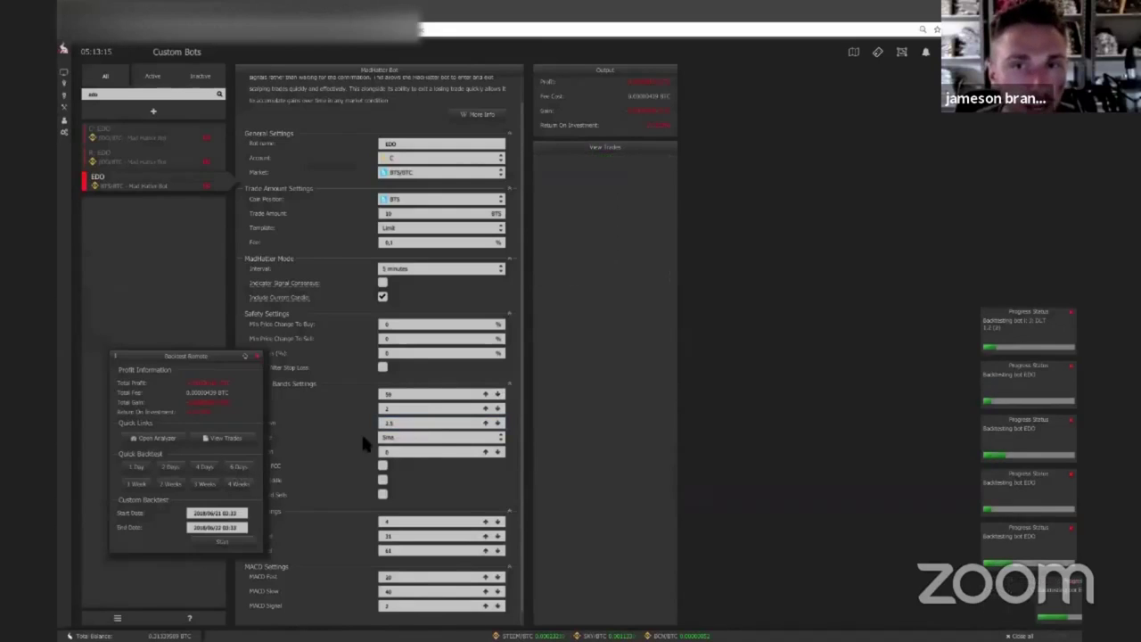
Change the Bollinger Bands moving average type to Mama and run a 6-day backtest, then repeat it with Dev Down at 2.2.
click(406, 437)
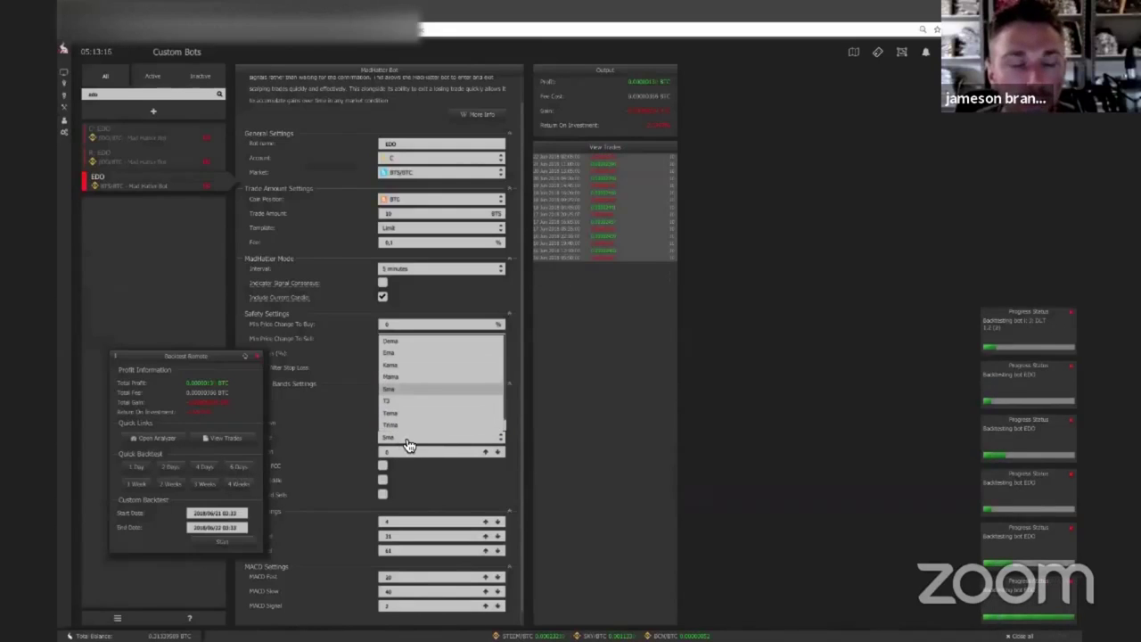
click(410, 377)
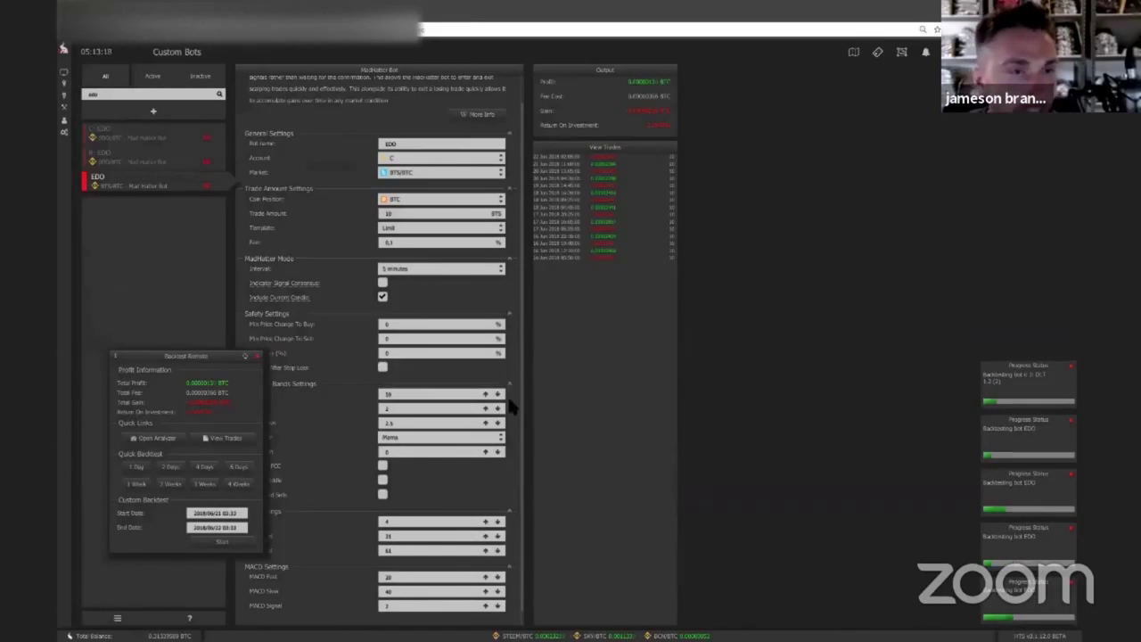
click(252, 468)
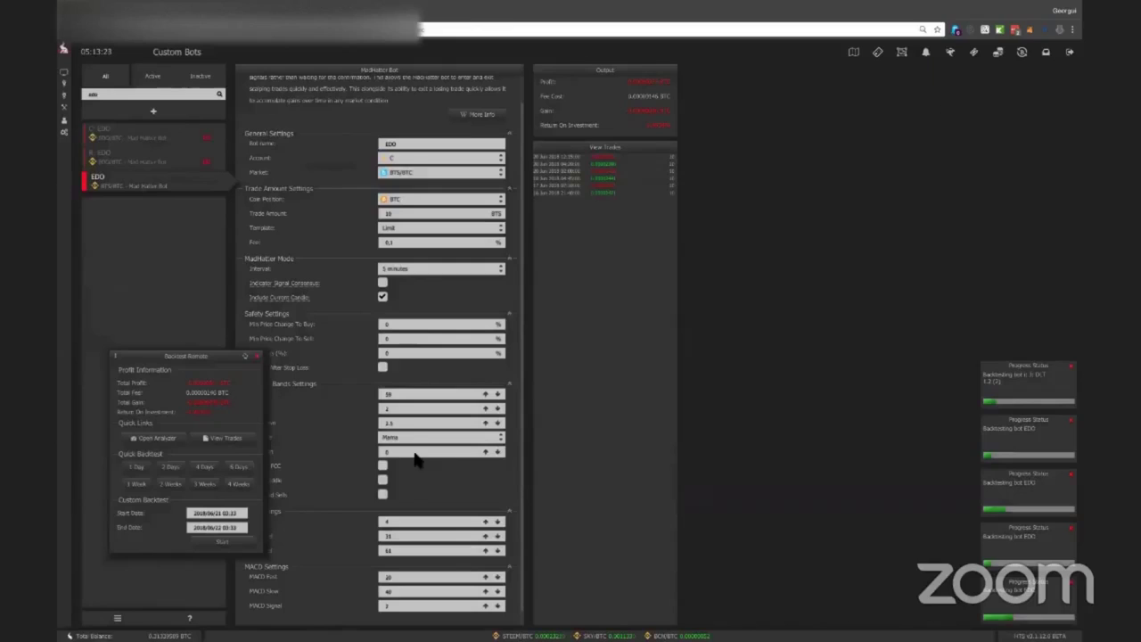
click(410, 425)
click(235, 481)
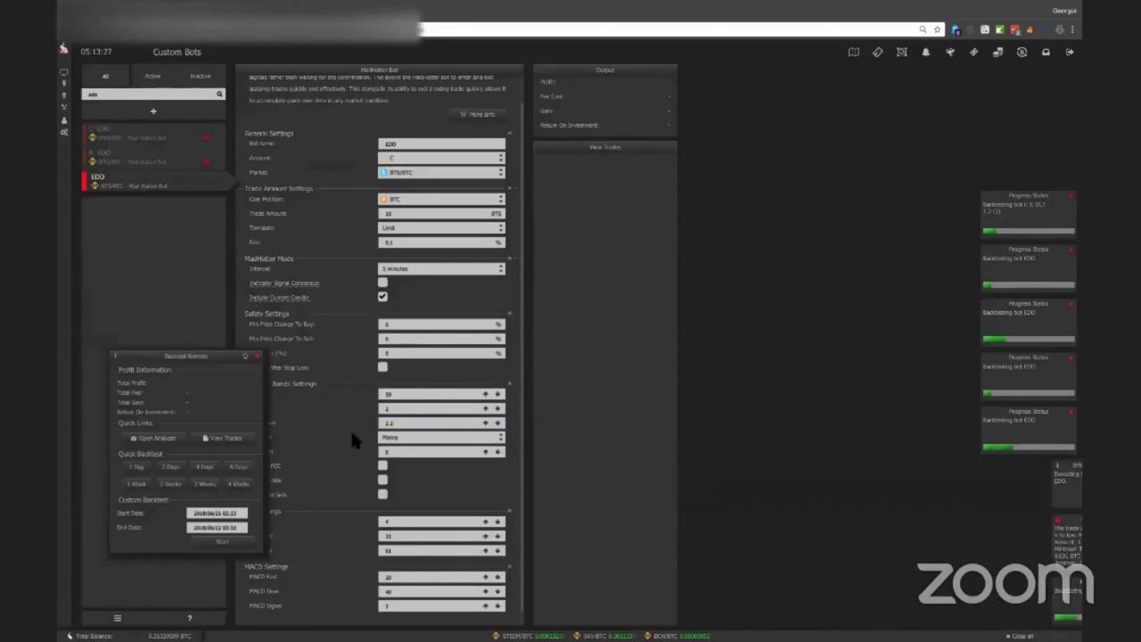
Set the Bollinger Bands Dev Up to 2.2, adjust the Length, and run a 6-day backtest.
click(402, 408)
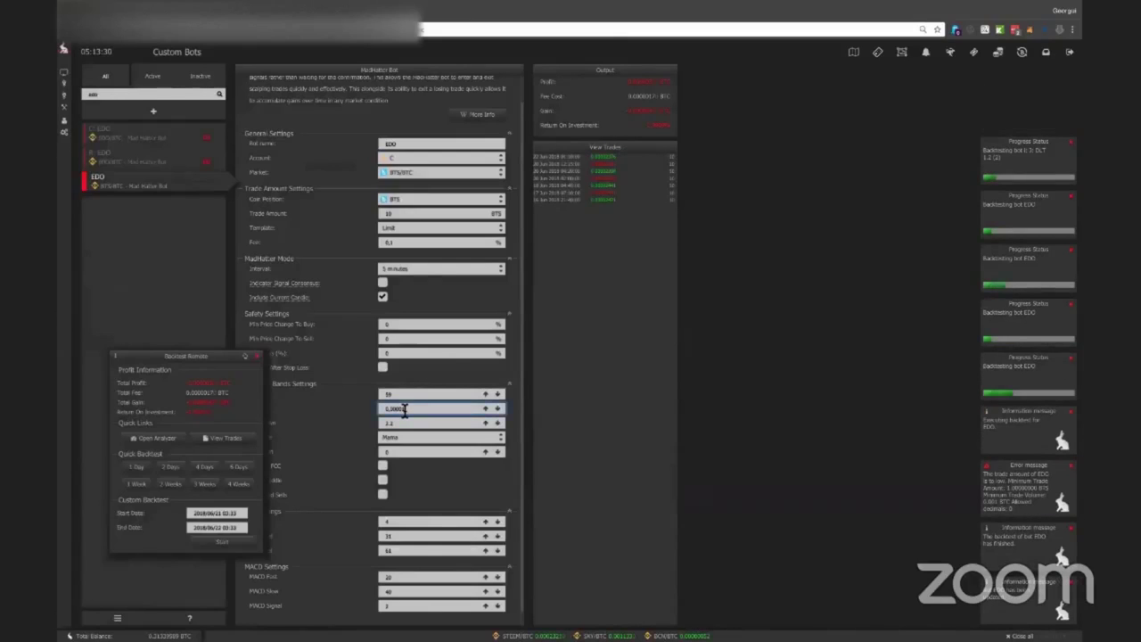
key(BackSpace)
key(BackSpace)
key(BackSpace)
key(BackSpace)
key(BackSpace)
key(BackSpace)
key(BackSpace)
text(2.2)
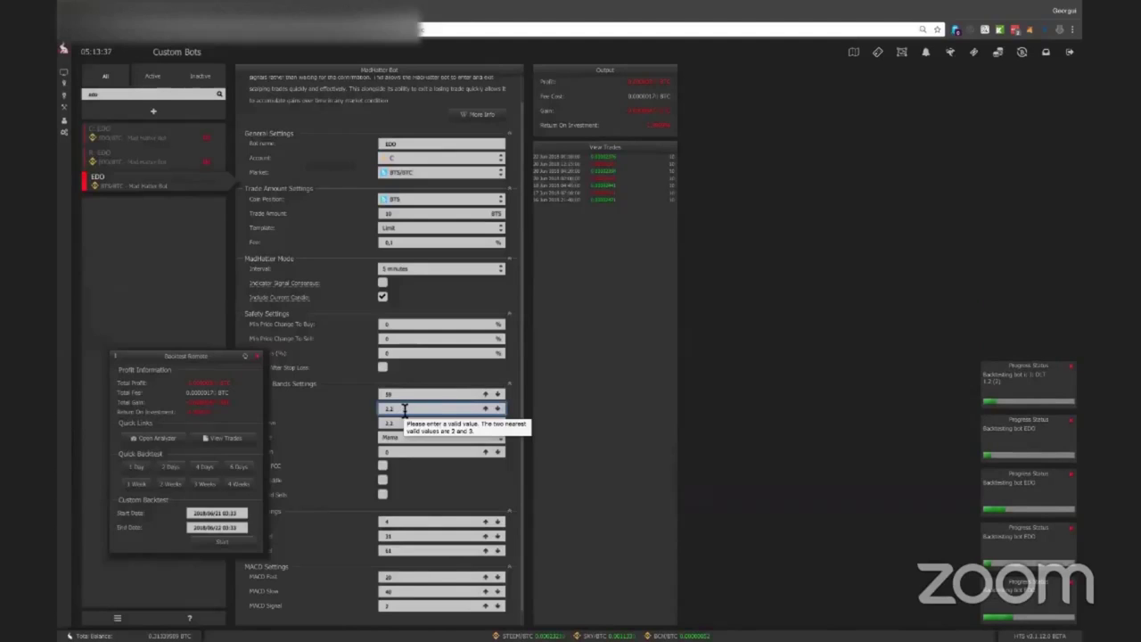
click(398, 393)
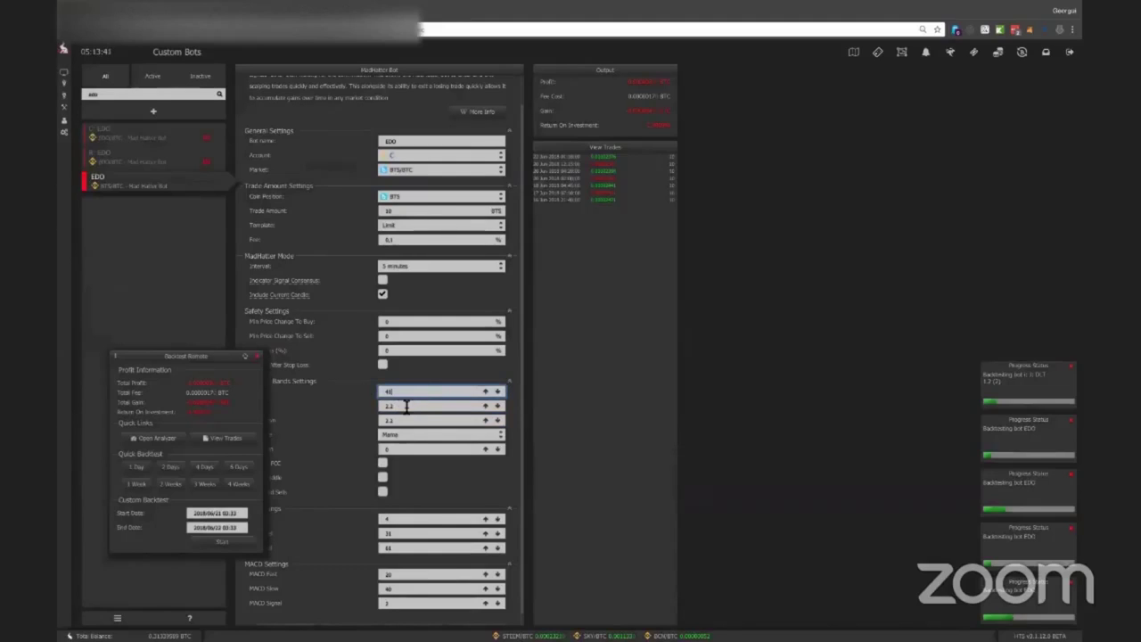
click(238, 483)
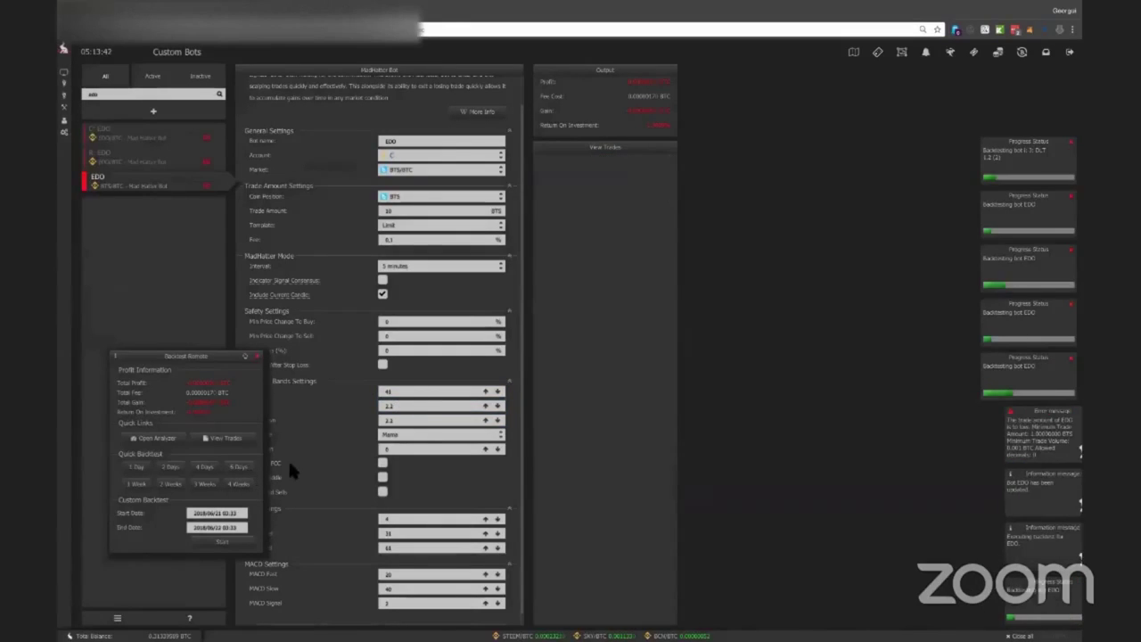
Change the Bollinger Bands moving average type to Tema and run a 6-day backtest, then repeat it with Sma.
click(415, 436)
click(385, 417)
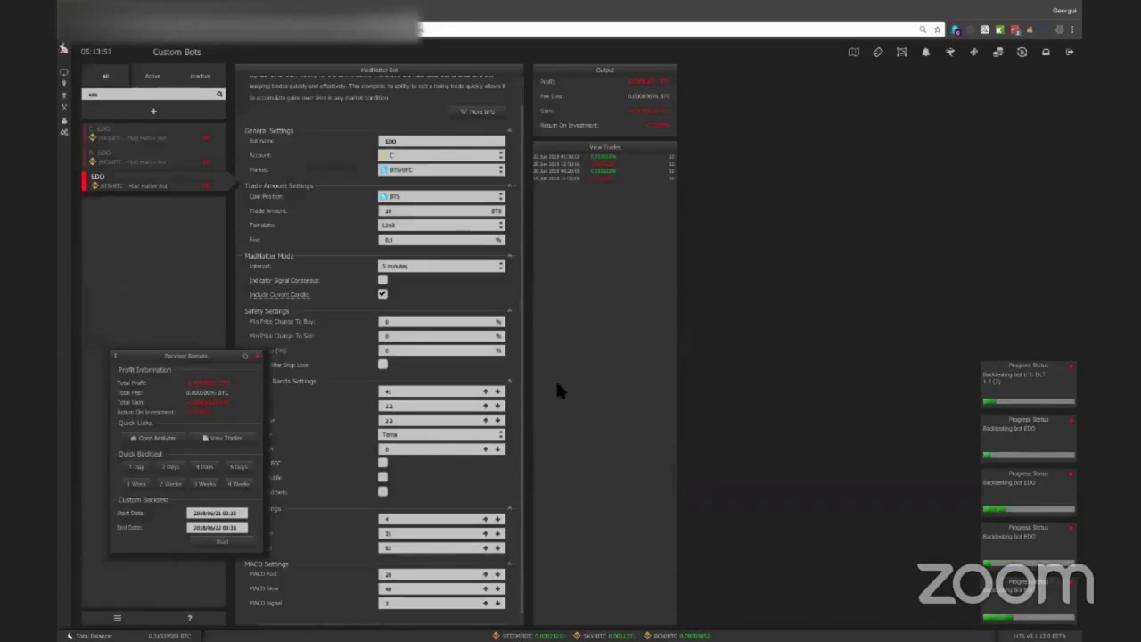
scroll(337, 460, down, 1)
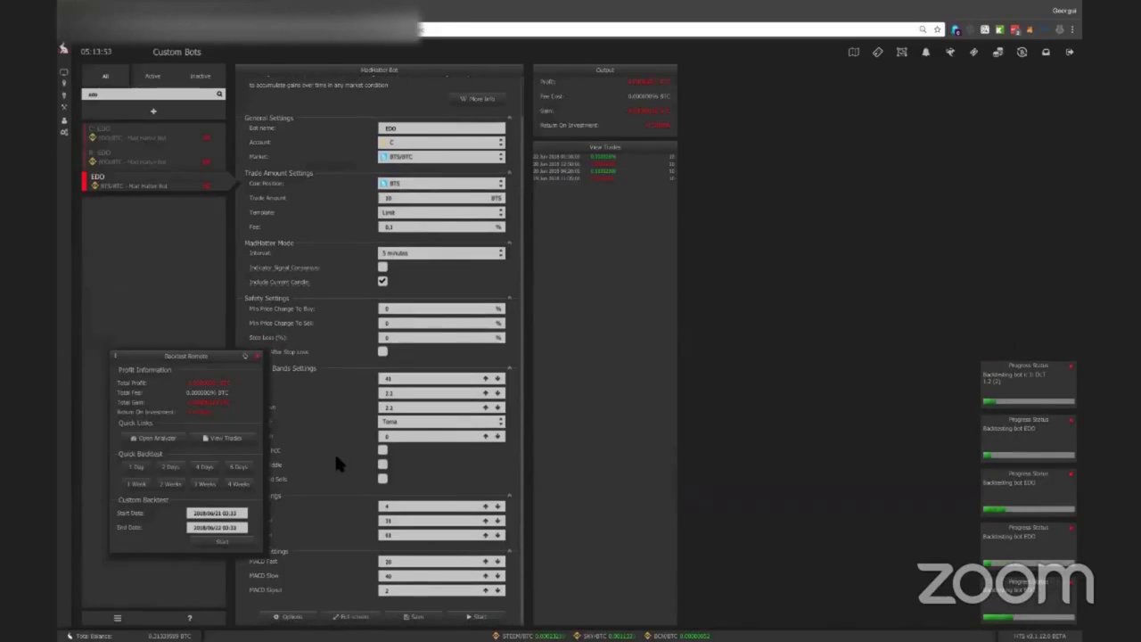
click(401, 422)
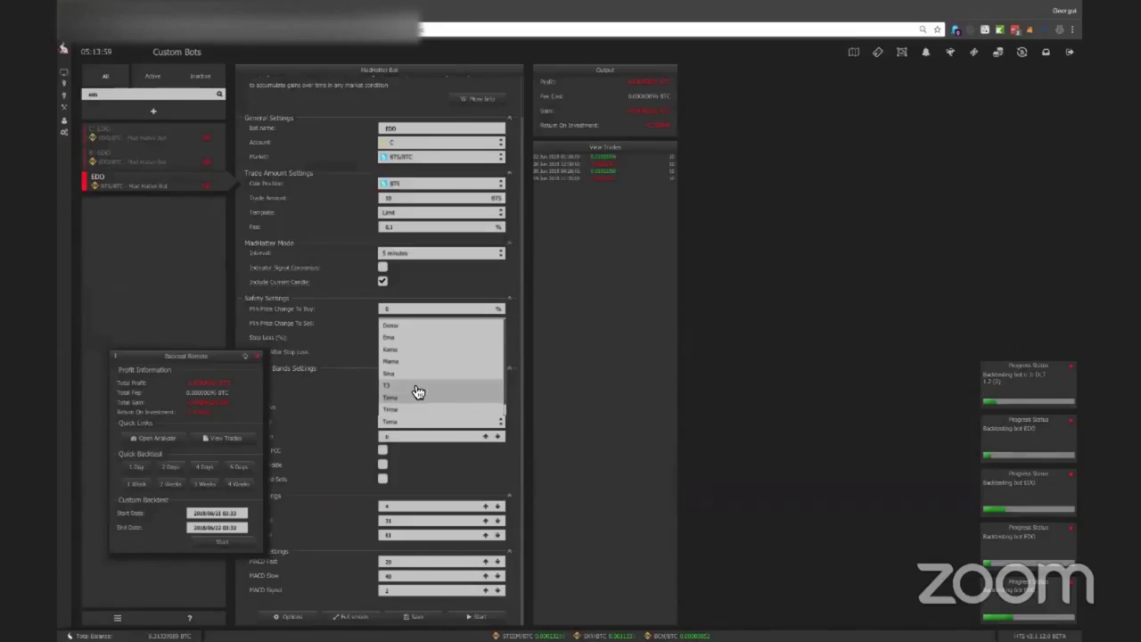
click(409, 422)
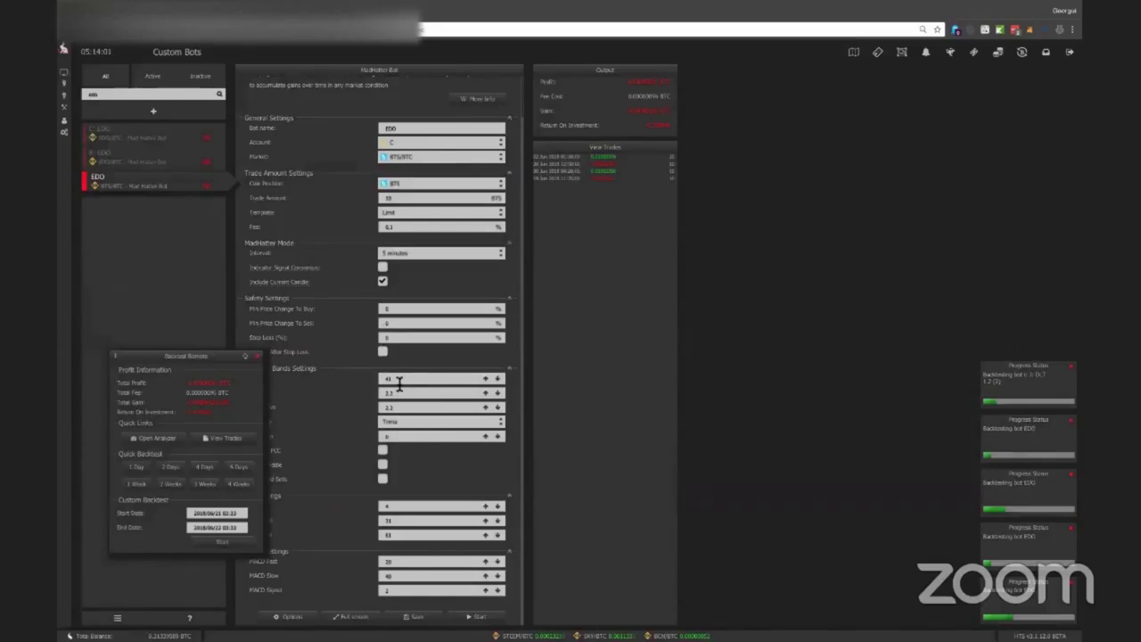
click(400, 394)
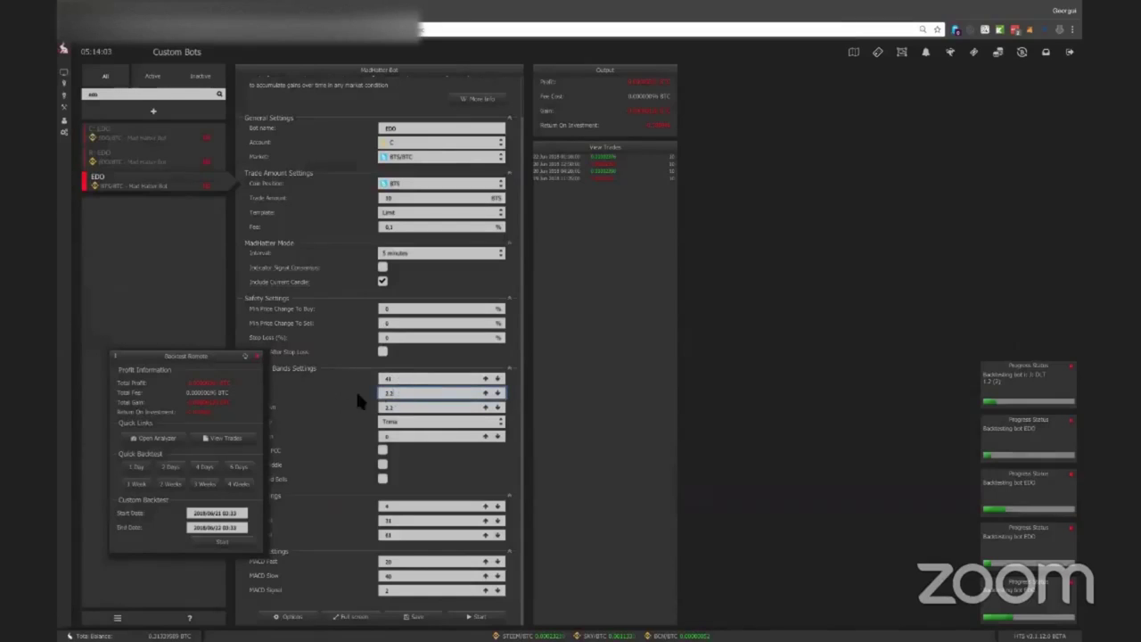
click(397, 379)
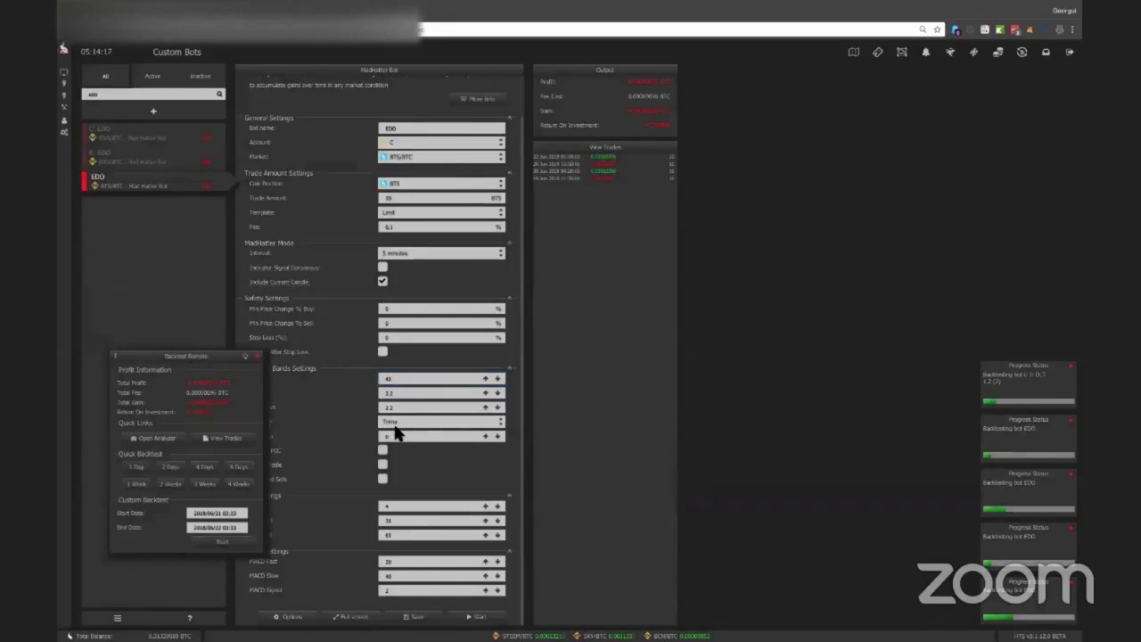
click(399, 423)
click(406, 378)
click(246, 480)
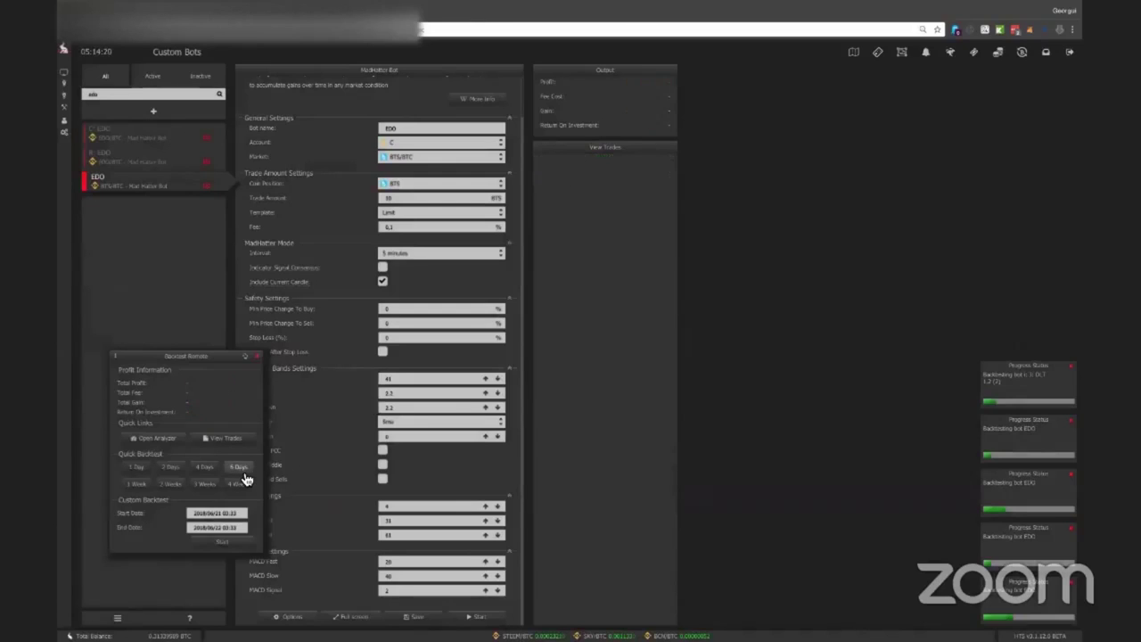
Switch the Bollinger Bands moving average type back to Mama and run a 6-day backtest.
click(399, 393)
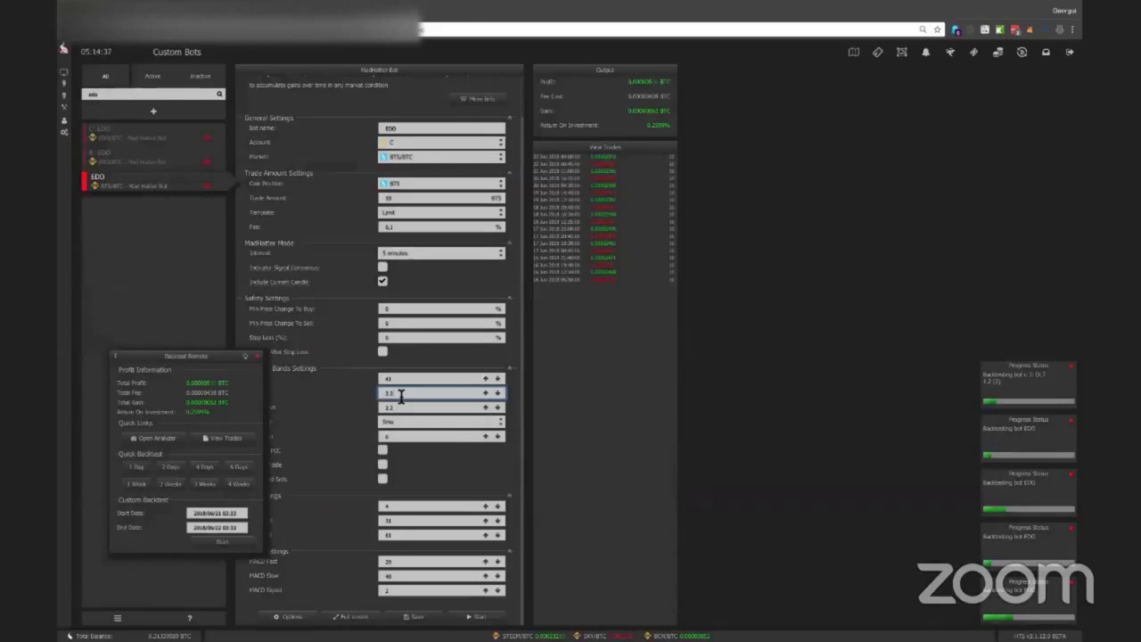
click(386, 426)
click(401, 425)
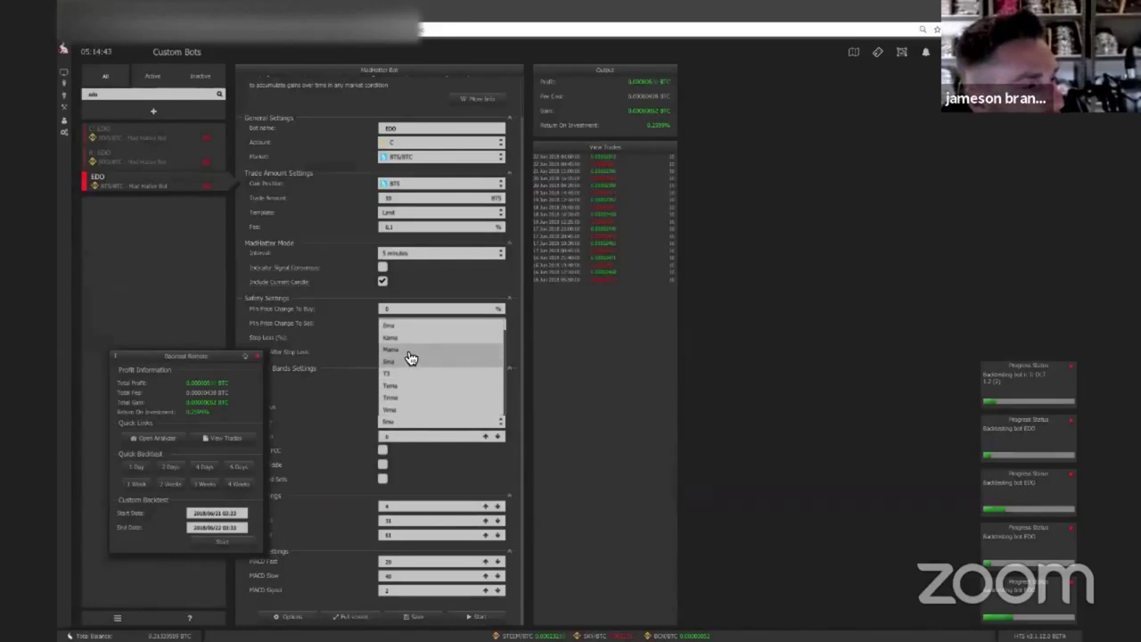
click(408, 357)
click(239, 467)
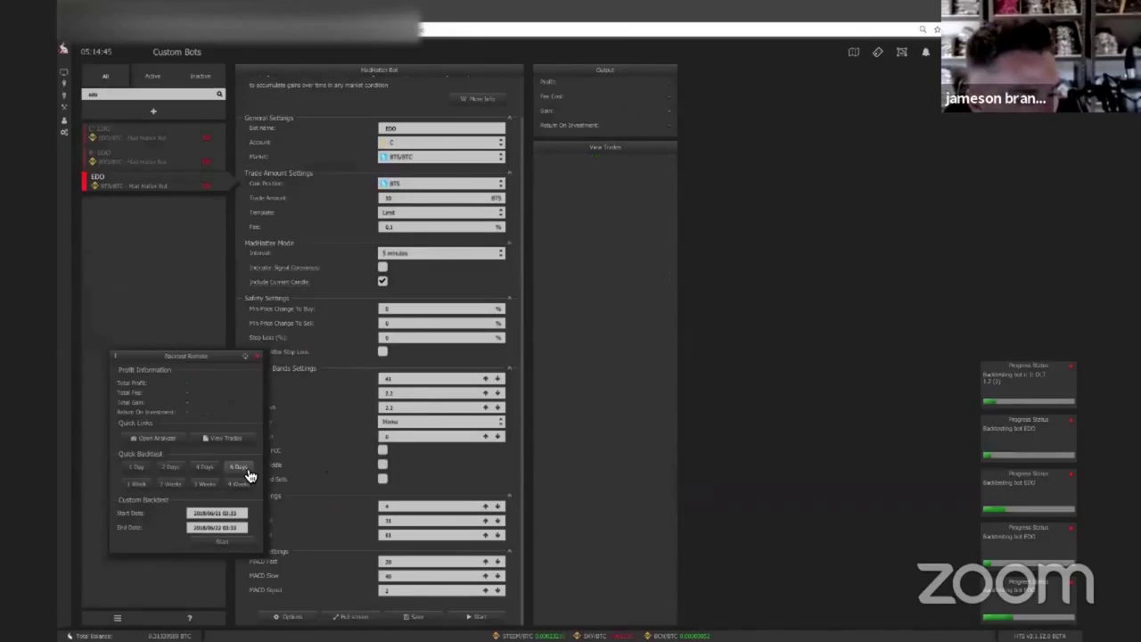
Set the Bollinger Bands Length to 15 and run a 6-day backtest, then repeat it with a Length of 5.
click(401, 407)
click(403, 379)
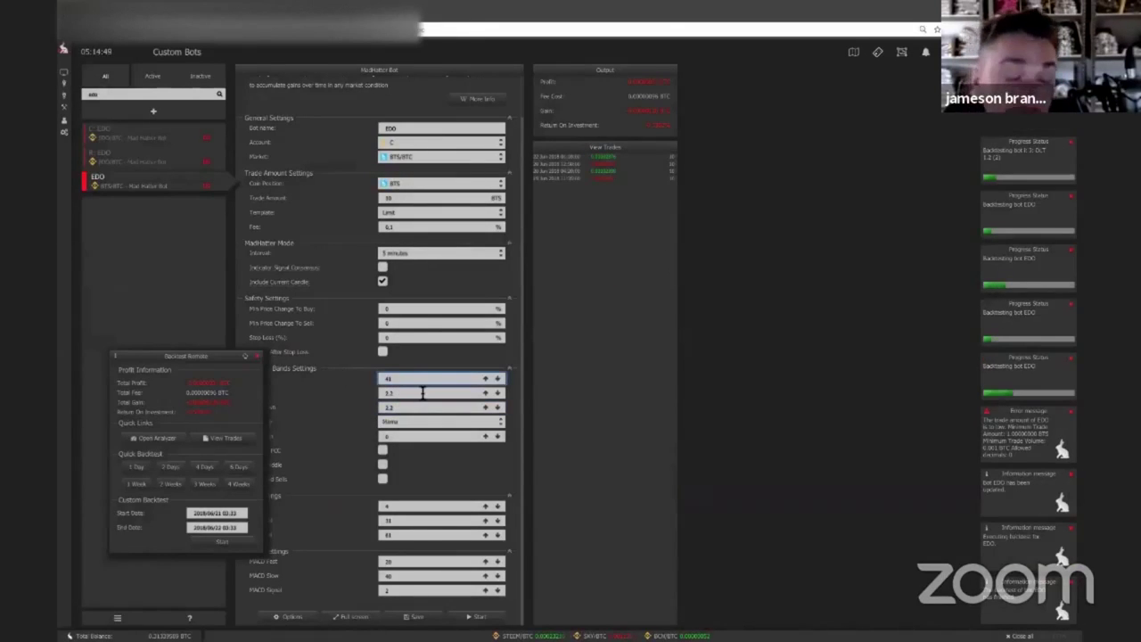
key(BackSpace)
key(BackSpace)
text(15)
click(237, 468)
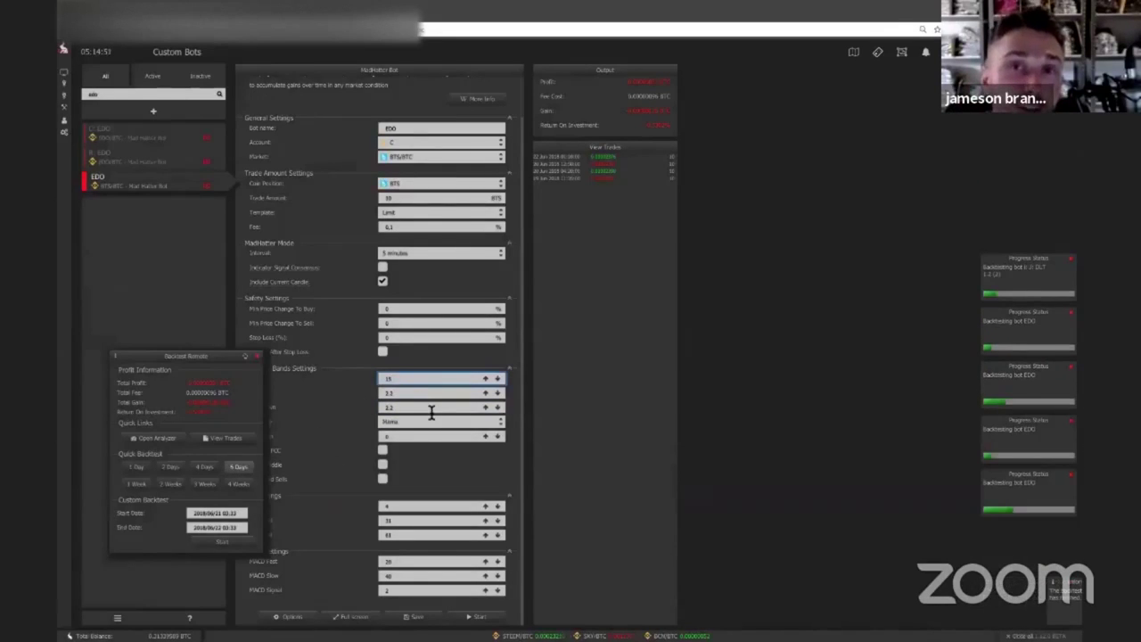
click(407, 382)
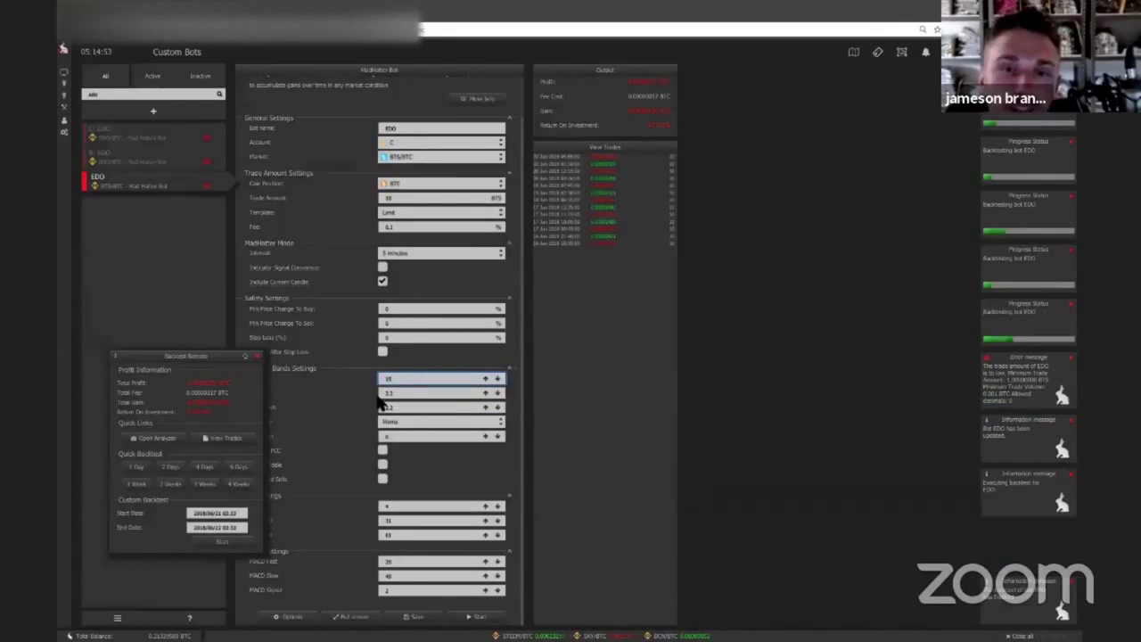
click(236, 467)
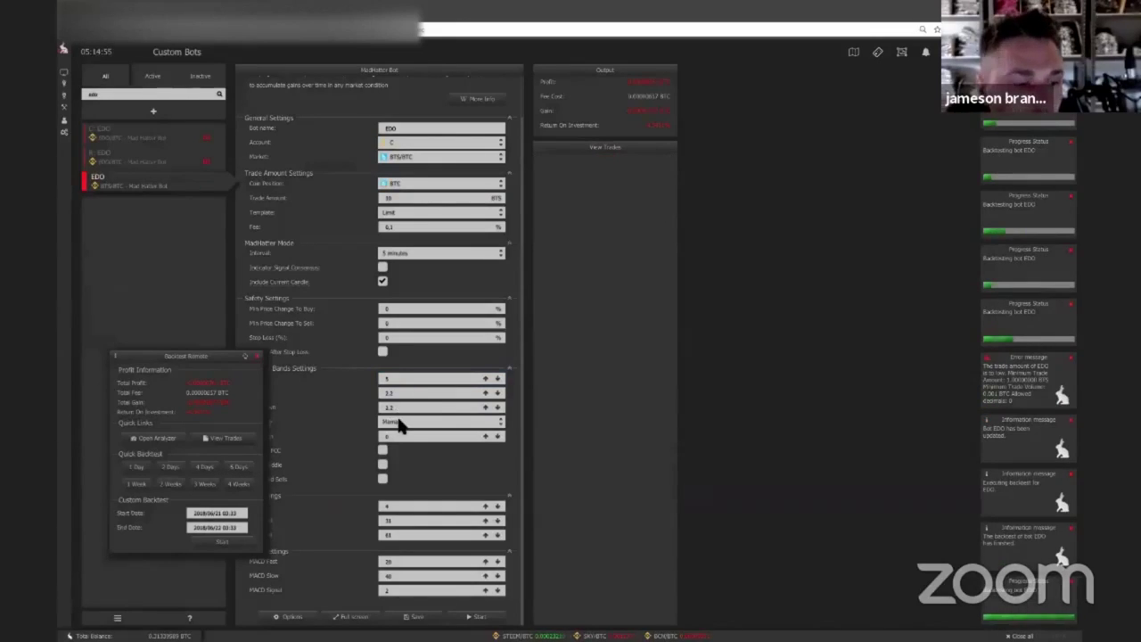
Change the Bollinger Bands moving average type to Ema and run a 6-day backtest.
click(397, 423)
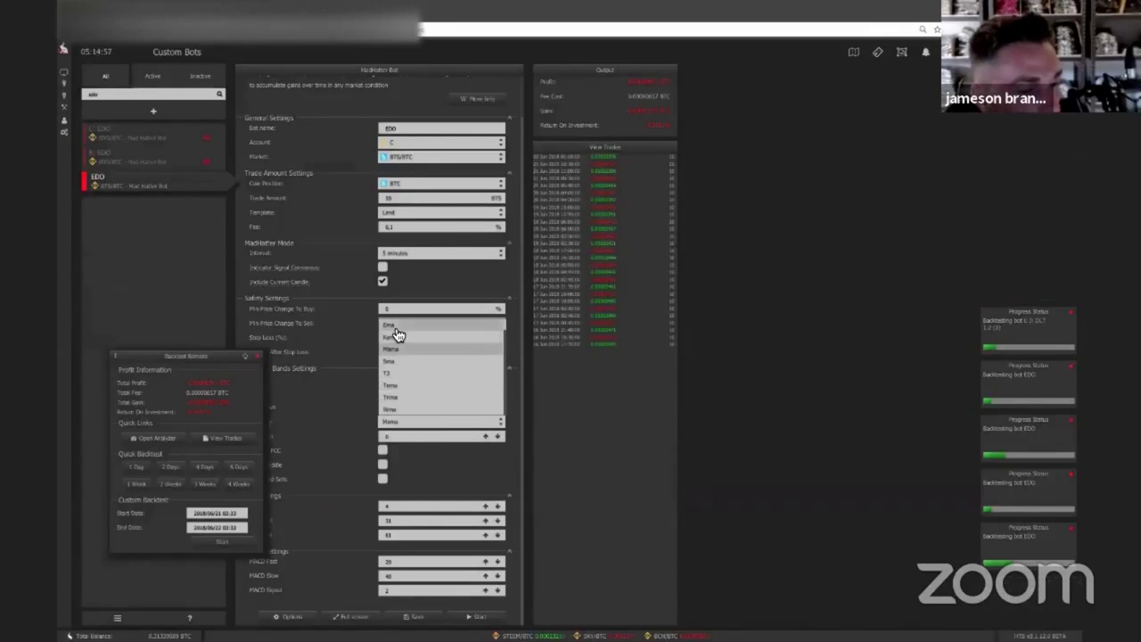
click(397, 331)
click(238, 466)
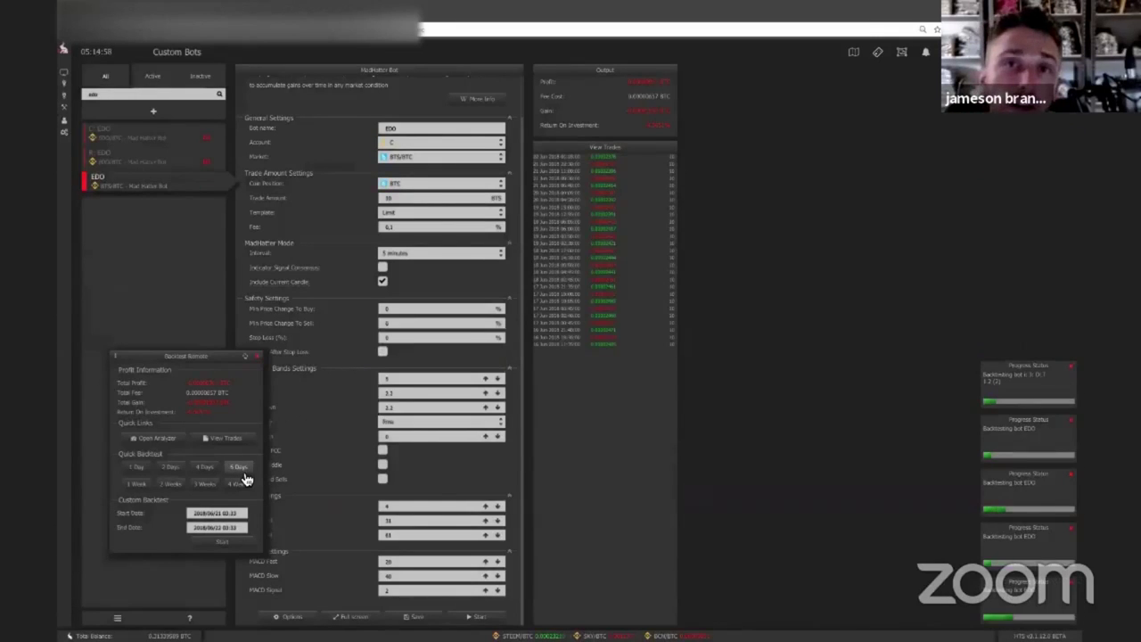
Set the Bollinger Bands Dev Up and Dev Down to 2, raise the Length, and run a 6-day backtest.
click(415, 395)
key(BackSpace)
key(BackSpace)
key(Tab)
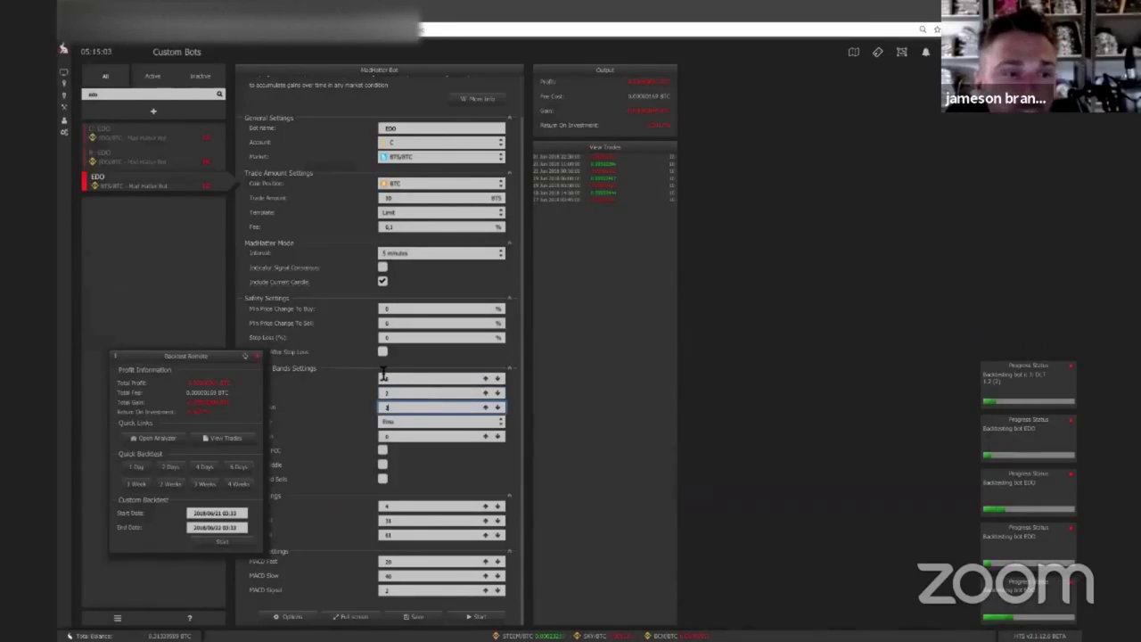
click(398, 380)
click(240, 466)
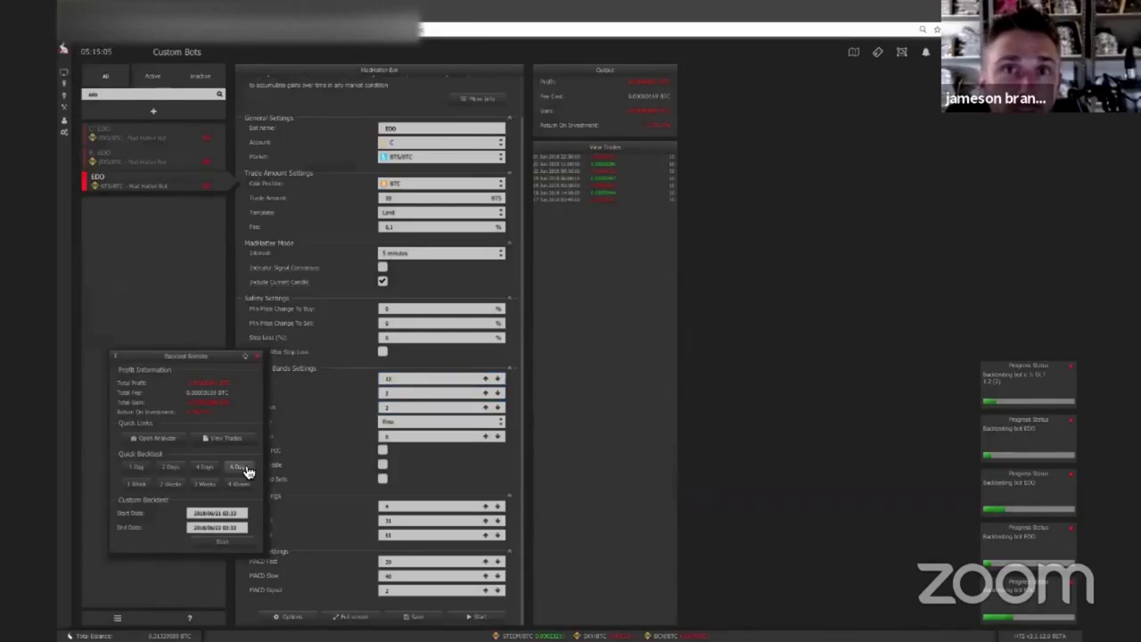
Adjust the Bollinger Bands Length and run a 6-day backtest, then repeat it with Dev Up and Dev Down at 1.
click(425, 381)
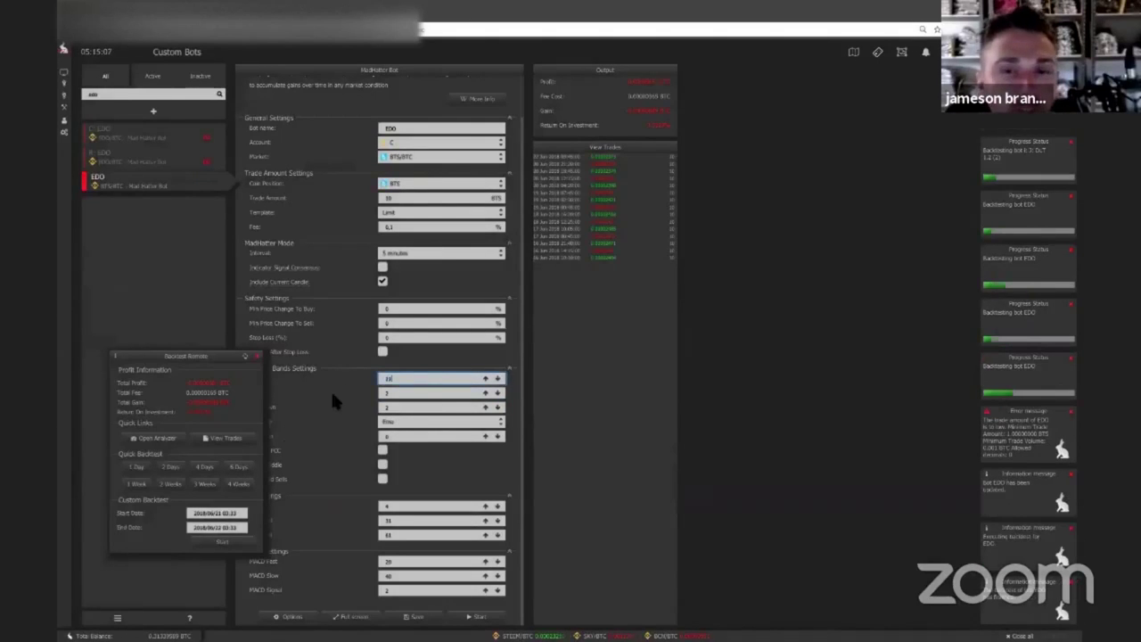
click(240, 465)
drag(399, 392, 359, 387)
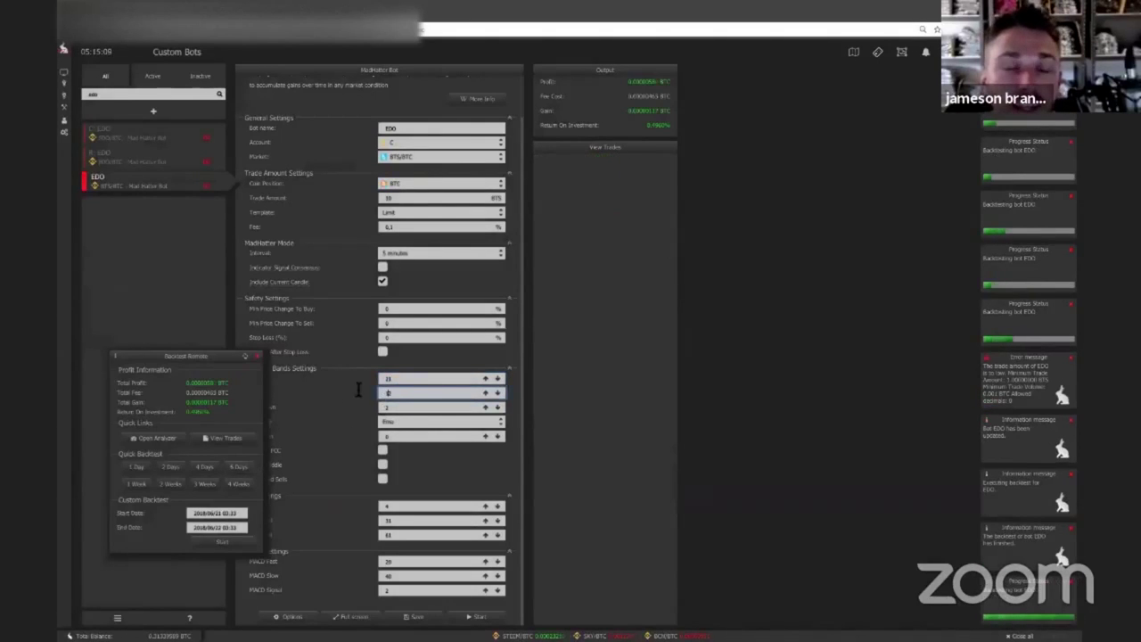
text(12)
key(BackSpace)
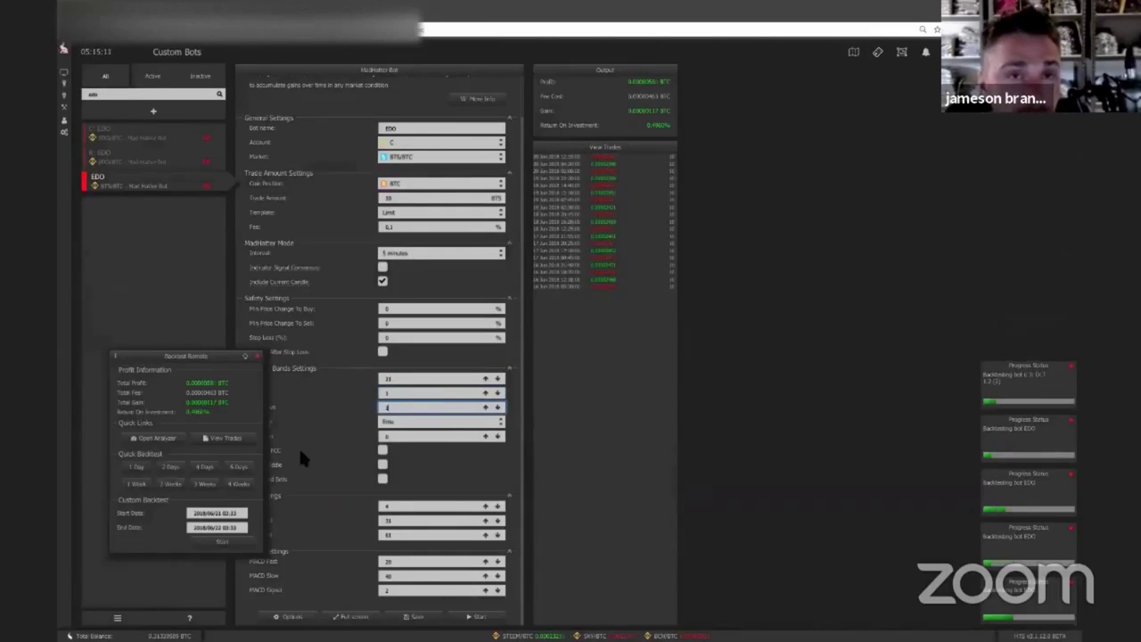
click(237, 481)
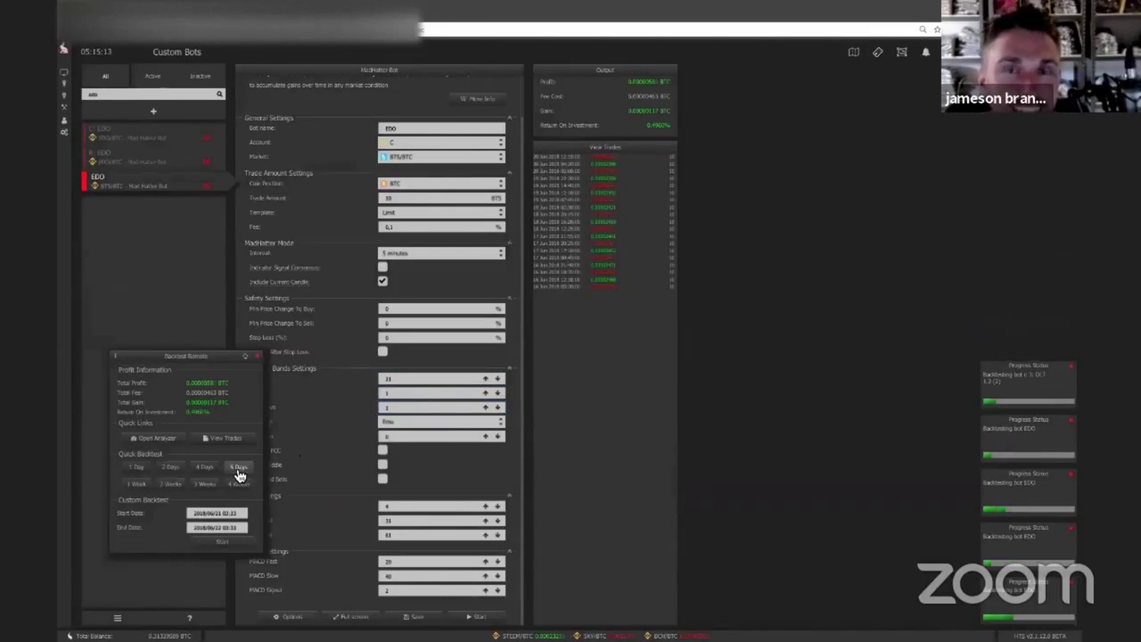
Change the Bollinger Bands moving average type to Kama and run a 6-day backtest.
click(404, 398)
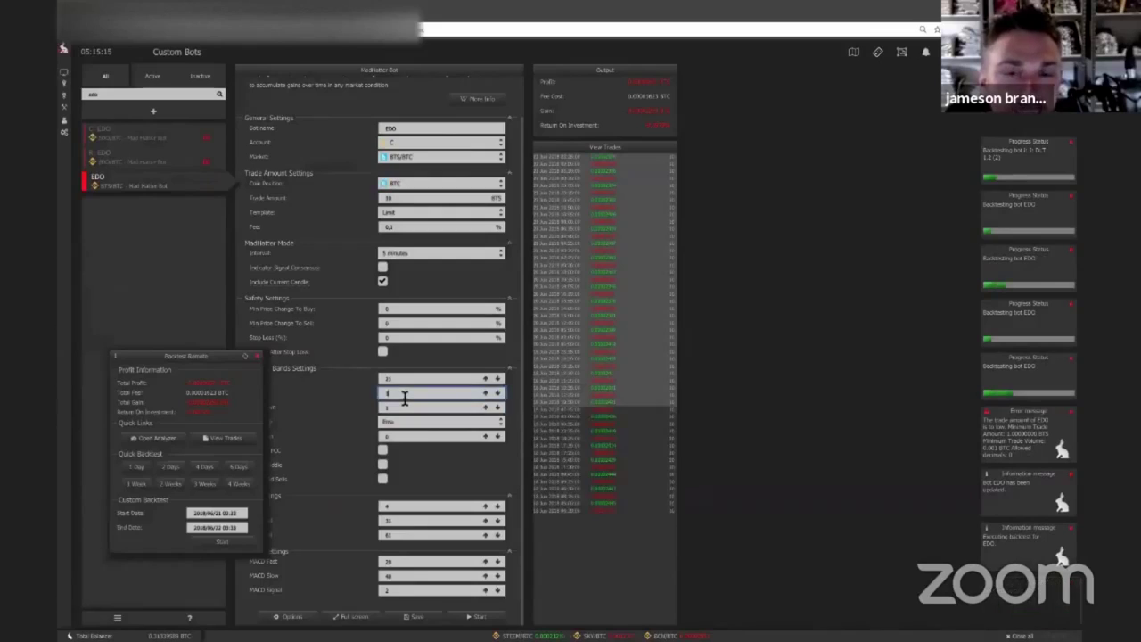
click(408, 421)
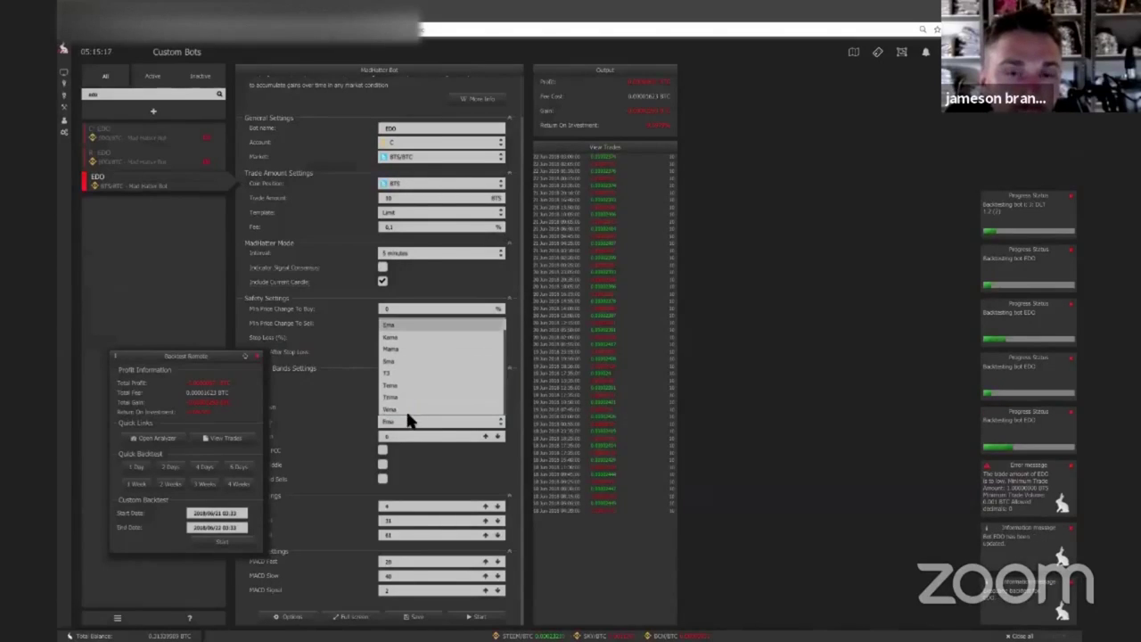
click(398, 340)
click(239, 483)
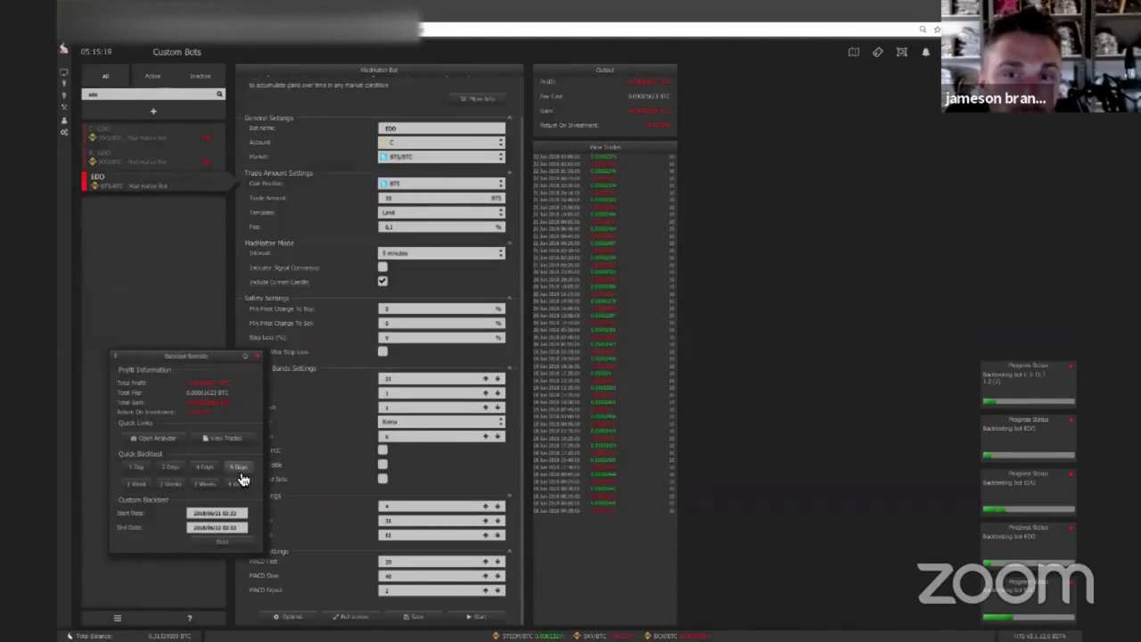
Move the Backtest Remote off the setting labels, change the moving average type to Tema, and run 1-day and 6-day backtests.
drag(118, 361, 194, 321)
click(389, 421)
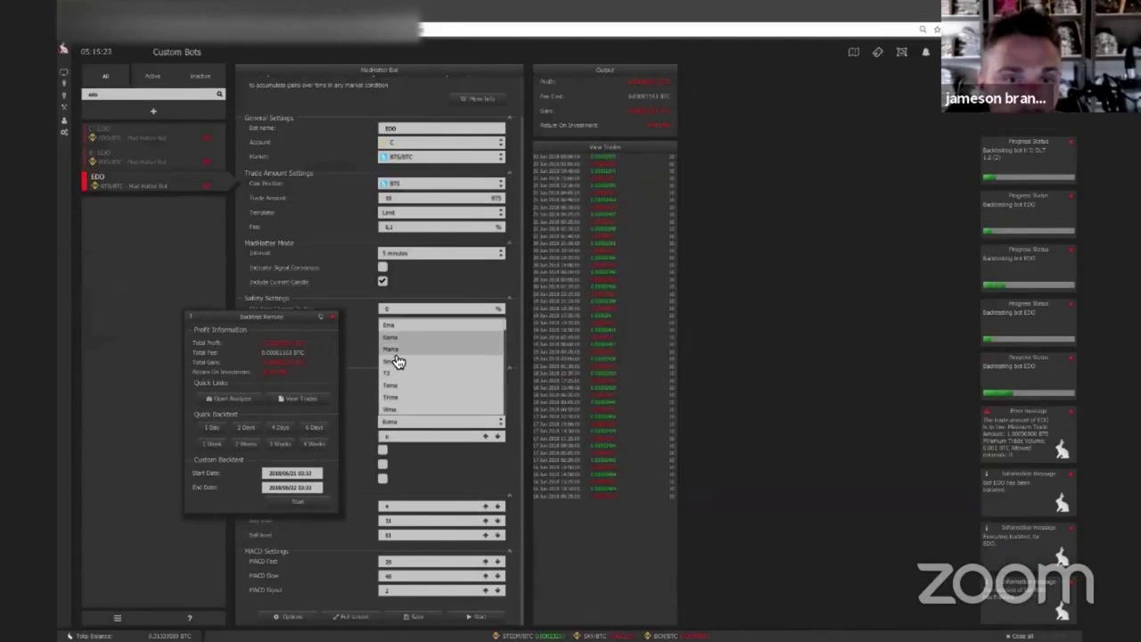
click(389, 396)
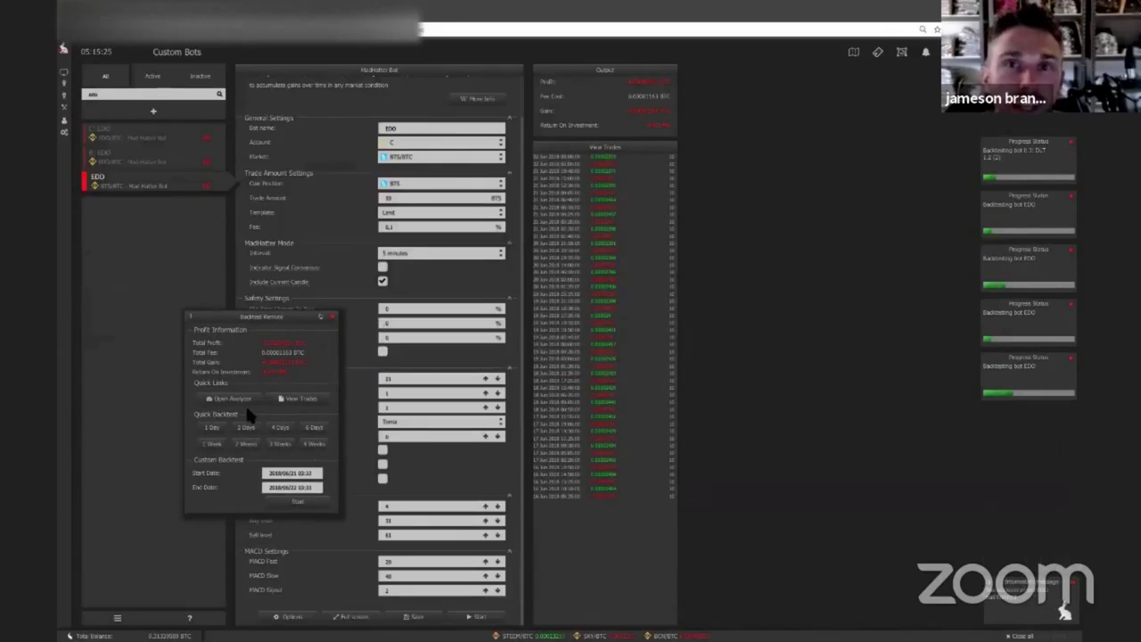
click(214, 429)
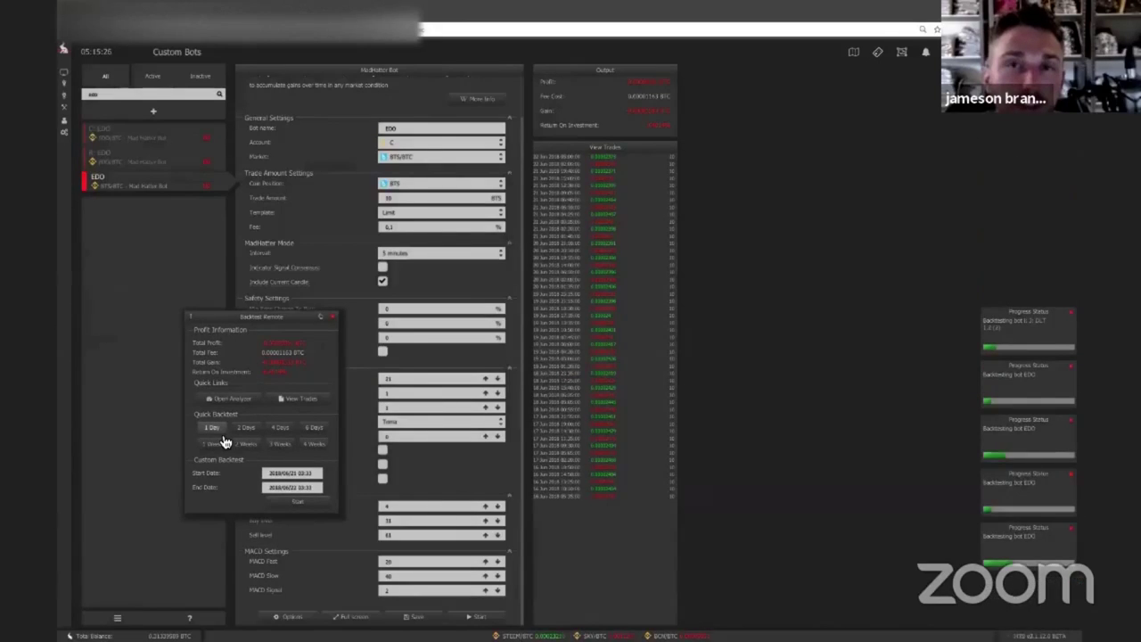
click(314, 429)
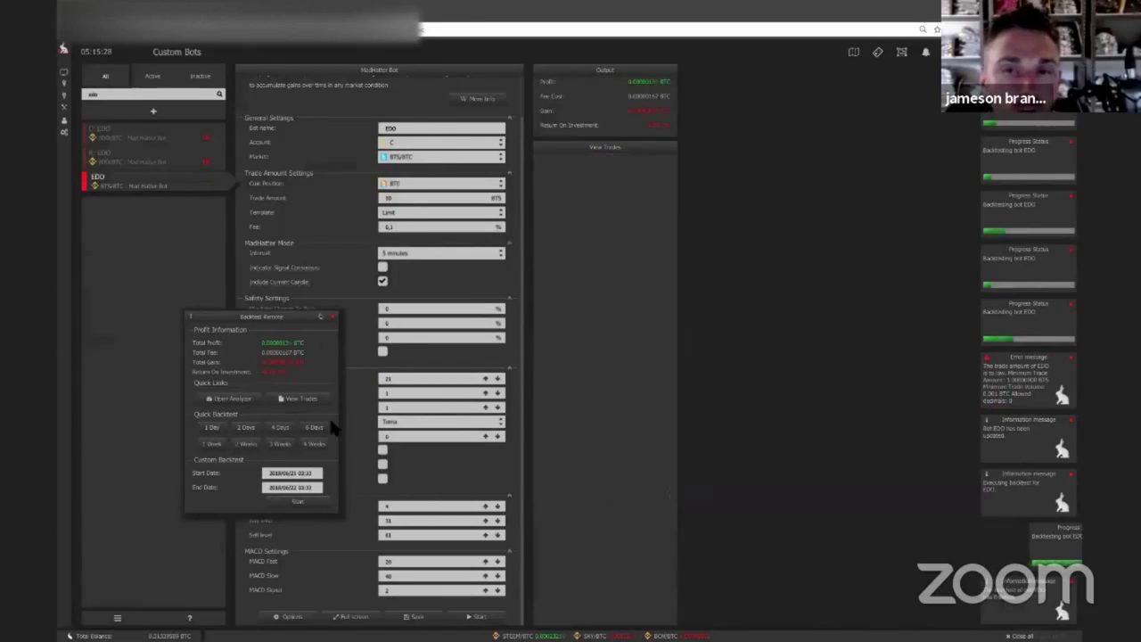
Set the Bollinger Bands Dev Down to 2 and run a 6-day backtest.
click(419, 408)
key(BackSpace)
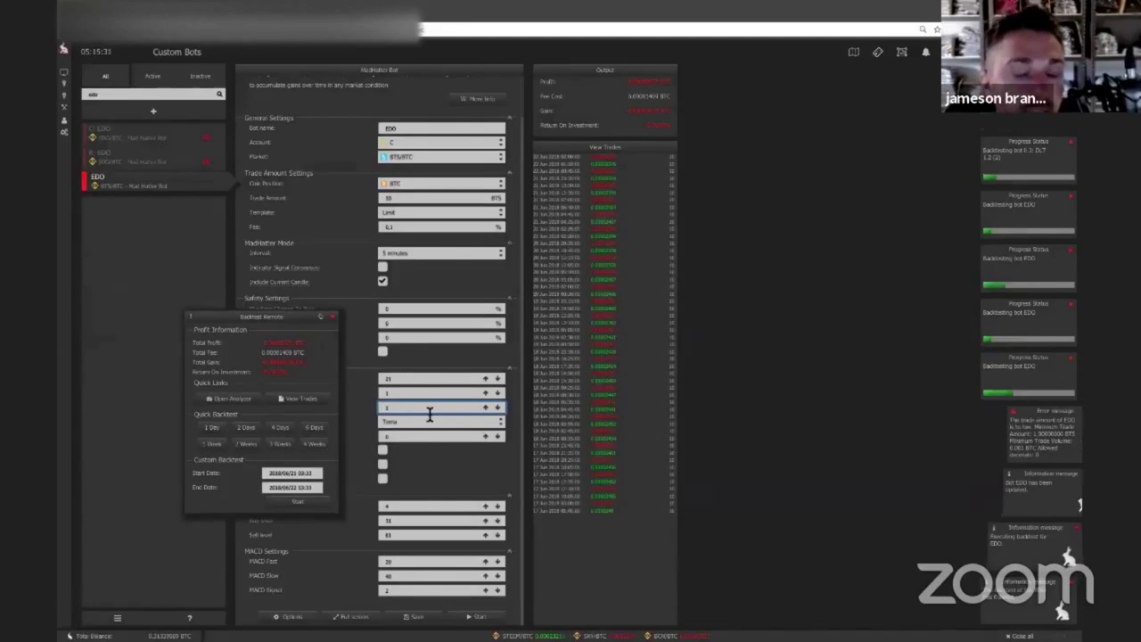
text(2)
click(316, 430)
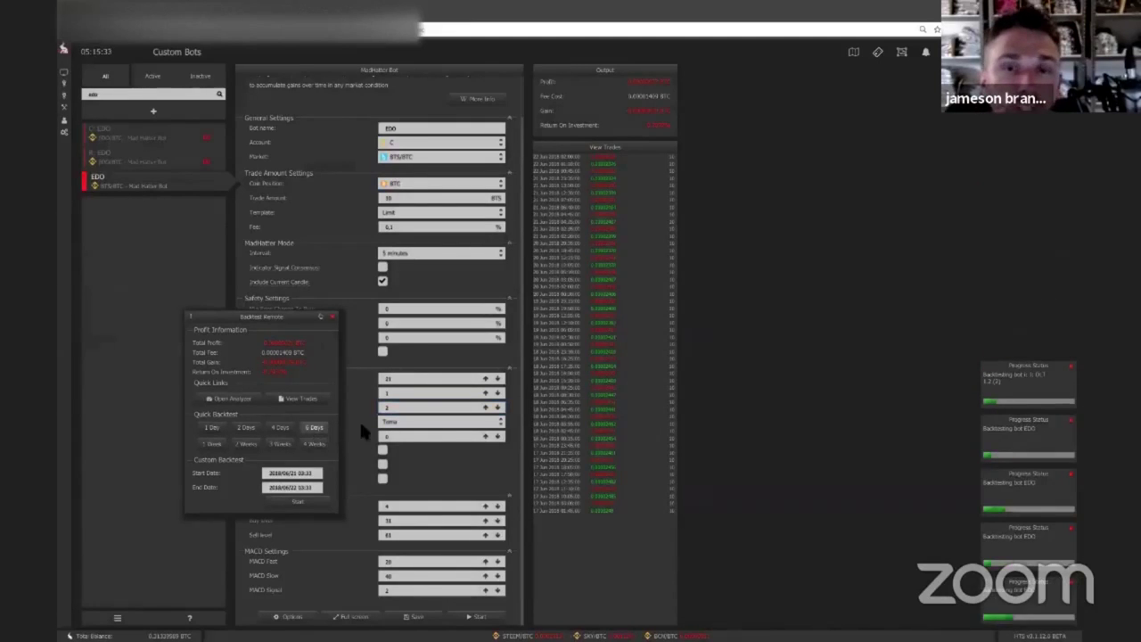
Set the Bollinger Bands Dev Up to 2 and run a 6-day backtest.
click(396, 394)
key(BackSpace)
text(2)
click(316, 428)
Set the Bollinger Bands Length to 51 and run a 6-day backtest, then change the Length again and rerun it.
click(406, 381)
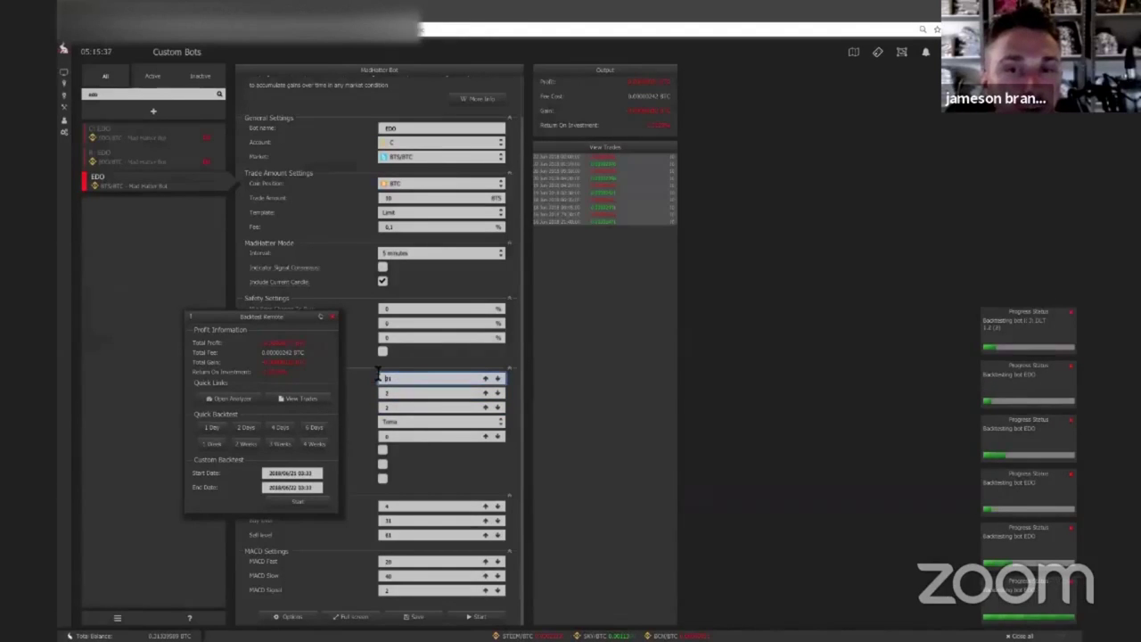
key(BackSpace)
key(BackSpace)
text(51)
click(318, 429)
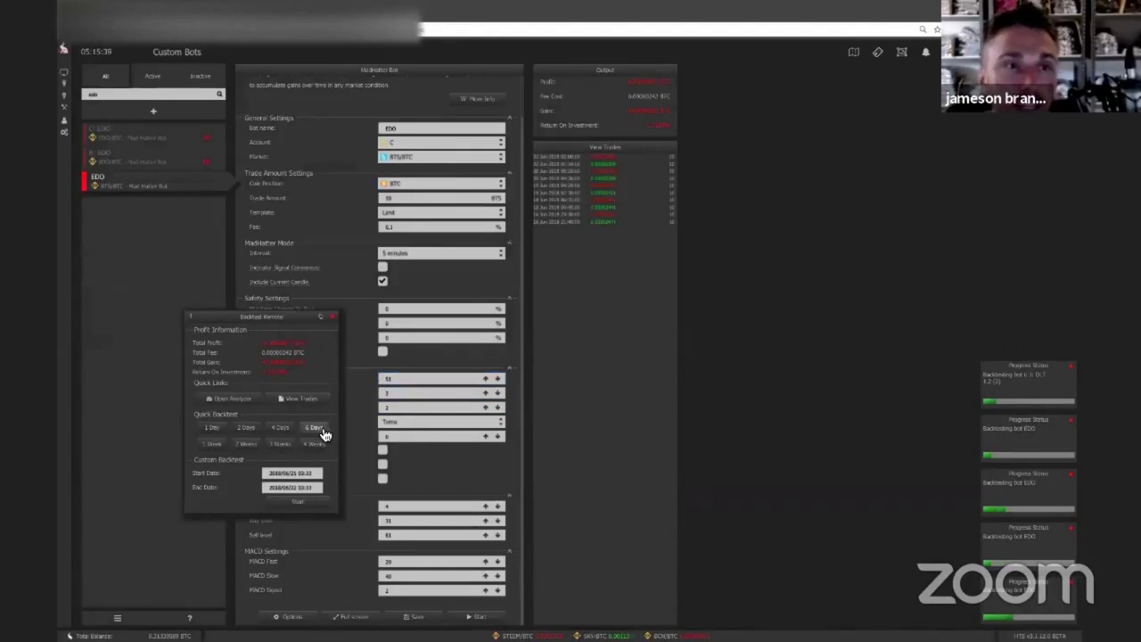
click(403, 377)
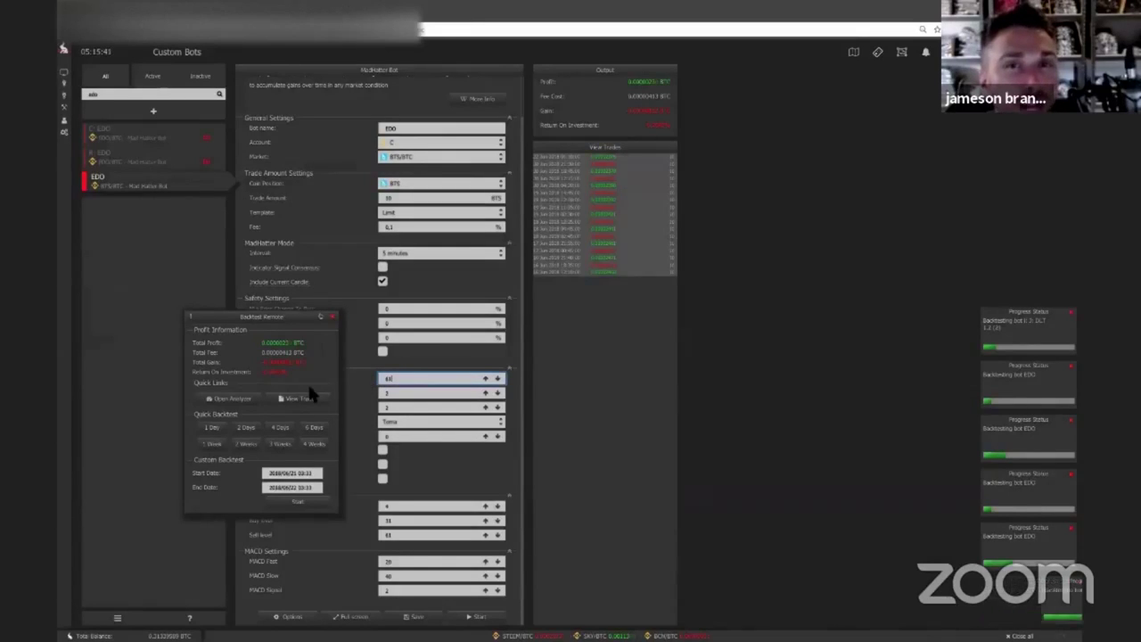
click(314, 427)
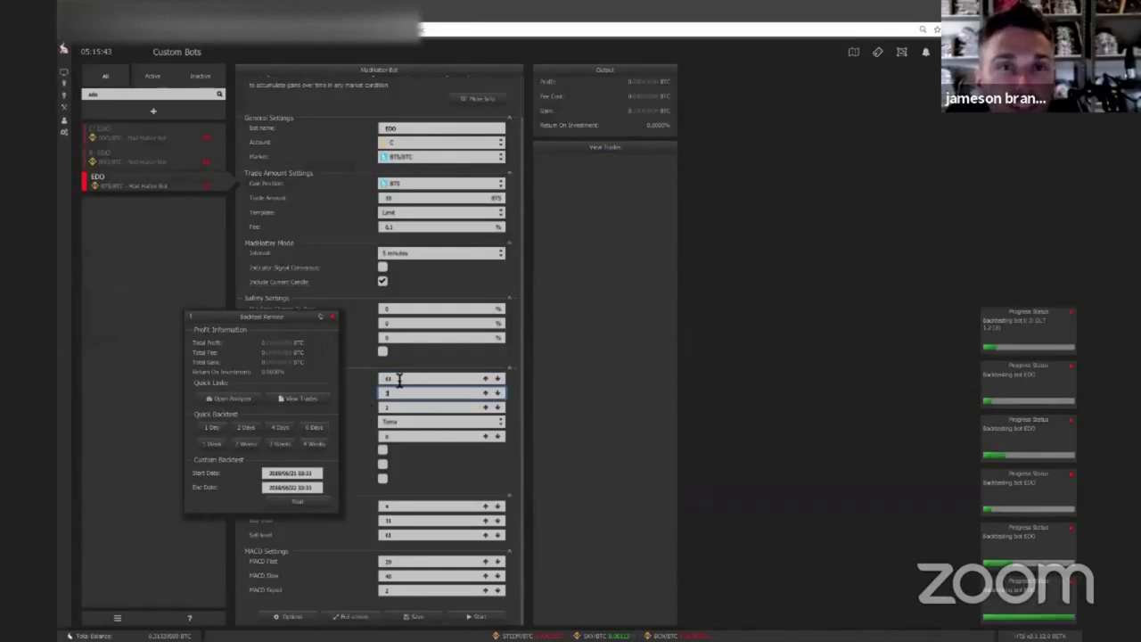
Set the Bollinger Bands Length to 4 and Dev Up to 1.1, and run a 6-day backtest.
drag(400, 378, 355, 379)
text(4)
click(405, 393)
text(.1)
key(Tab)
click(316, 427)
Change the Bollinger Bands Dev Down twice, running a 6-day backtest after each change.
click(407, 407)
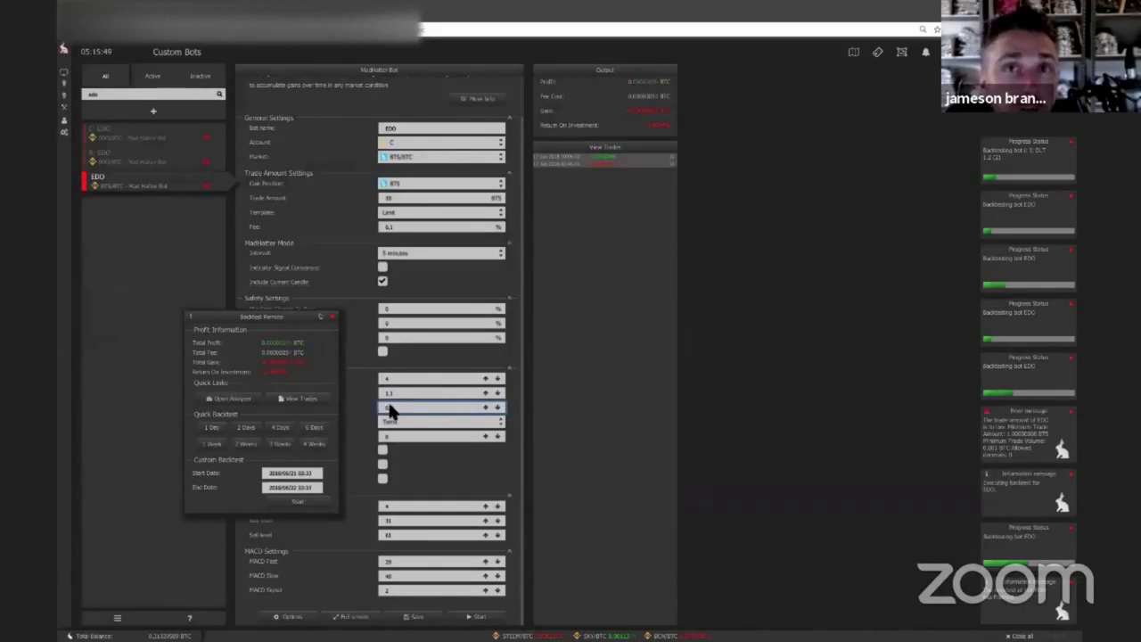
click(313, 428)
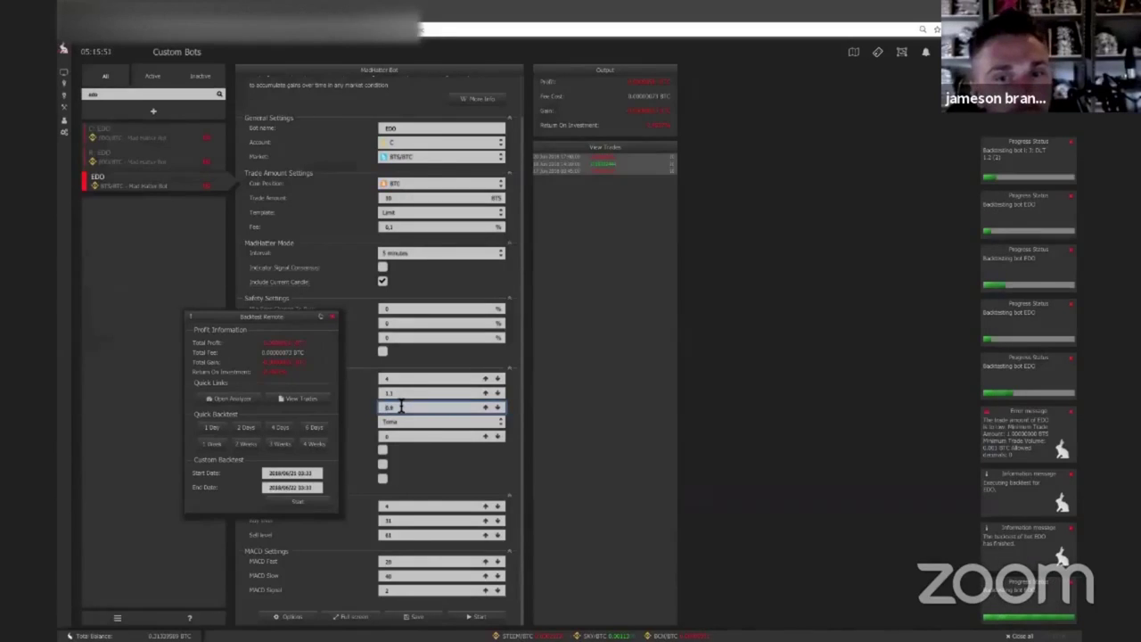
text(1.5)
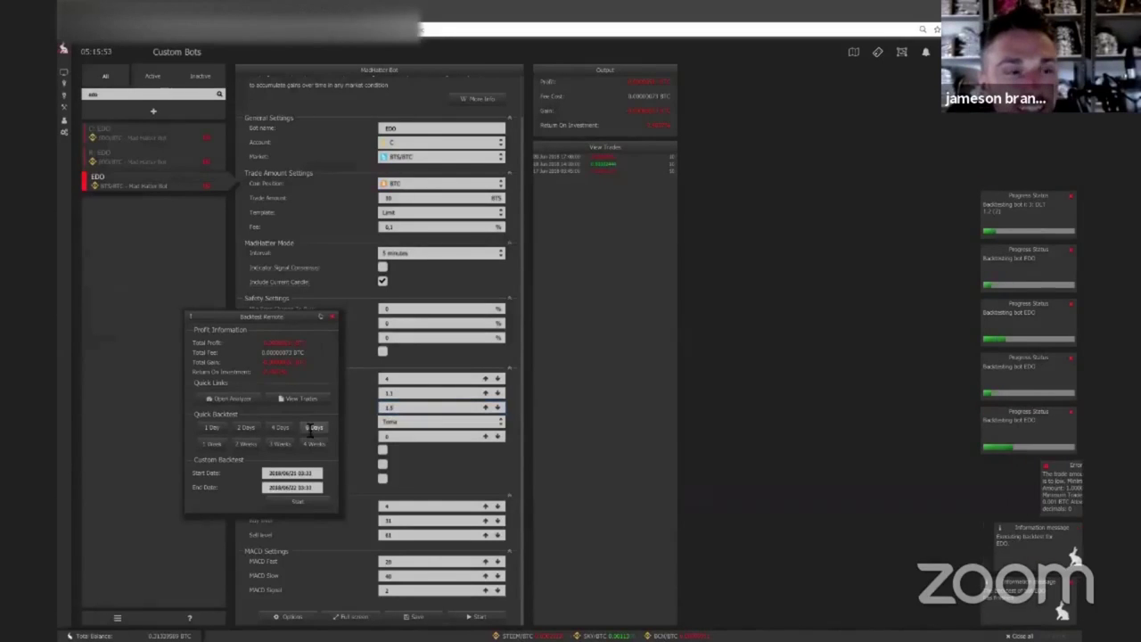
click(314, 428)
click(329, 427)
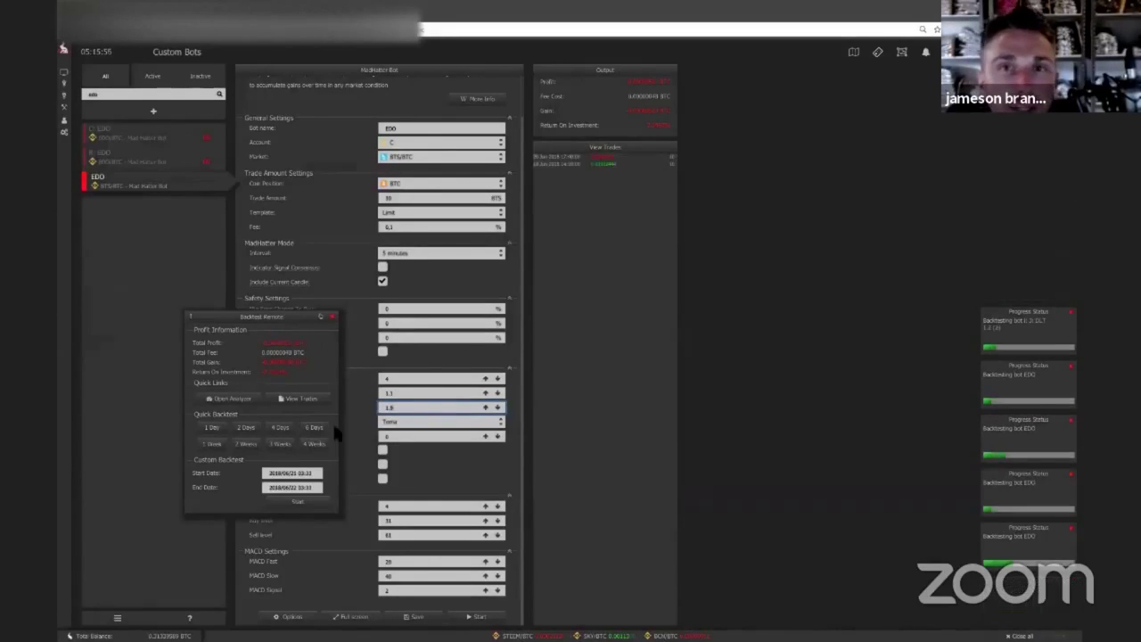
Set the Bollinger Bands Length to 21 and run a 6-day backtest.
drag(395, 378, 360, 370)
text(21)
click(316, 425)
Set the Bollinger Bands Length back to 51 and test it with 6-day backtests.
click(411, 393)
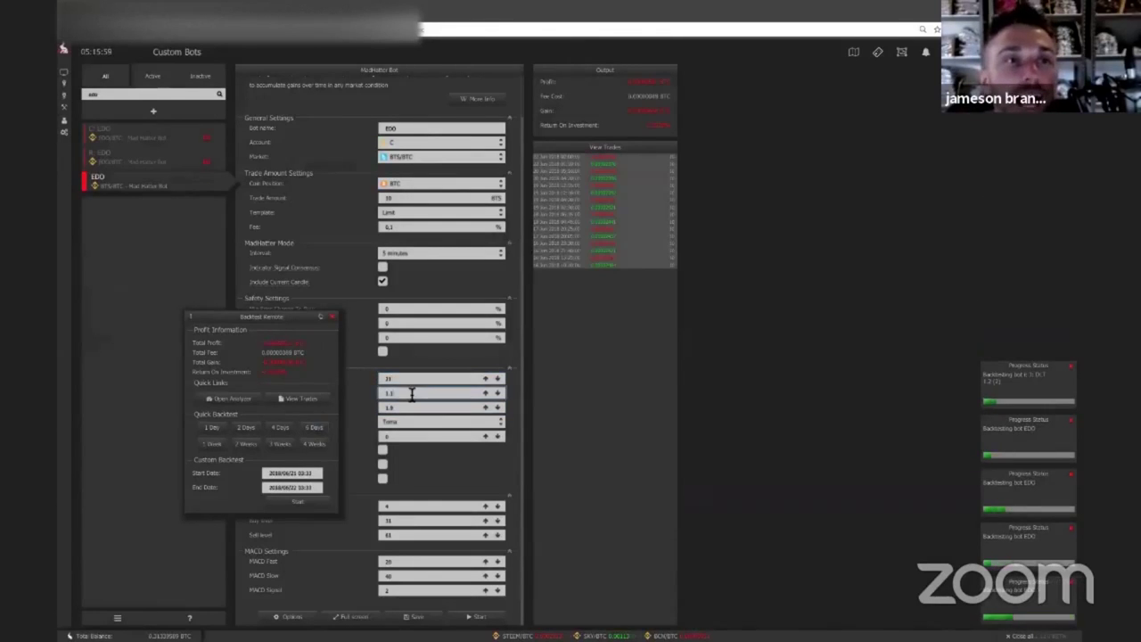
click(403, 384)
text(45)
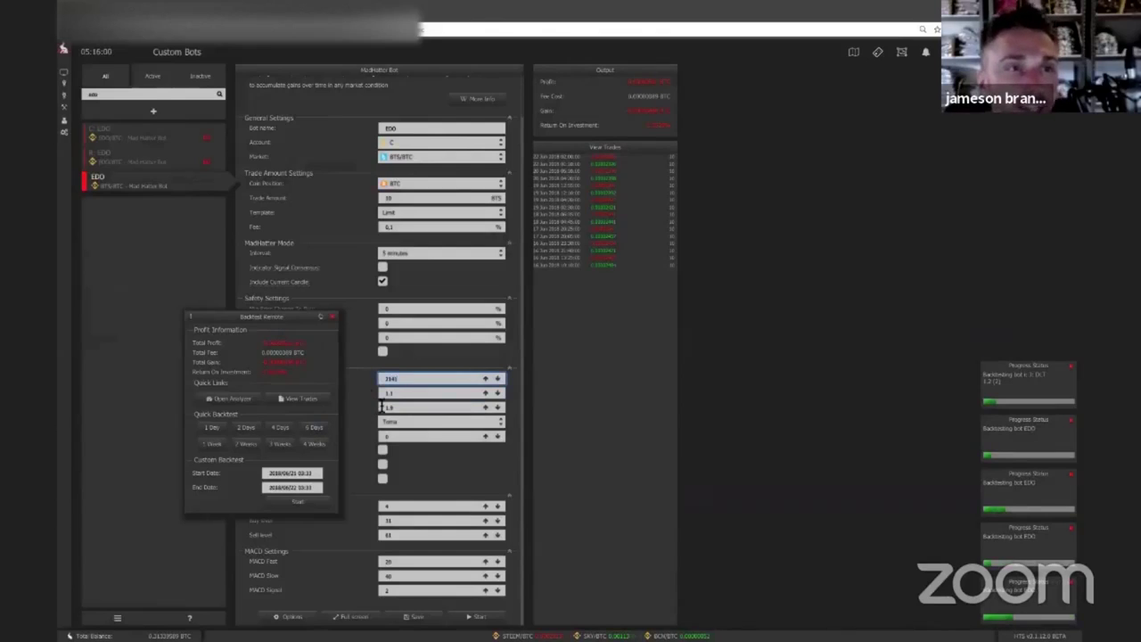
click(326, 436)
click(402, 407)
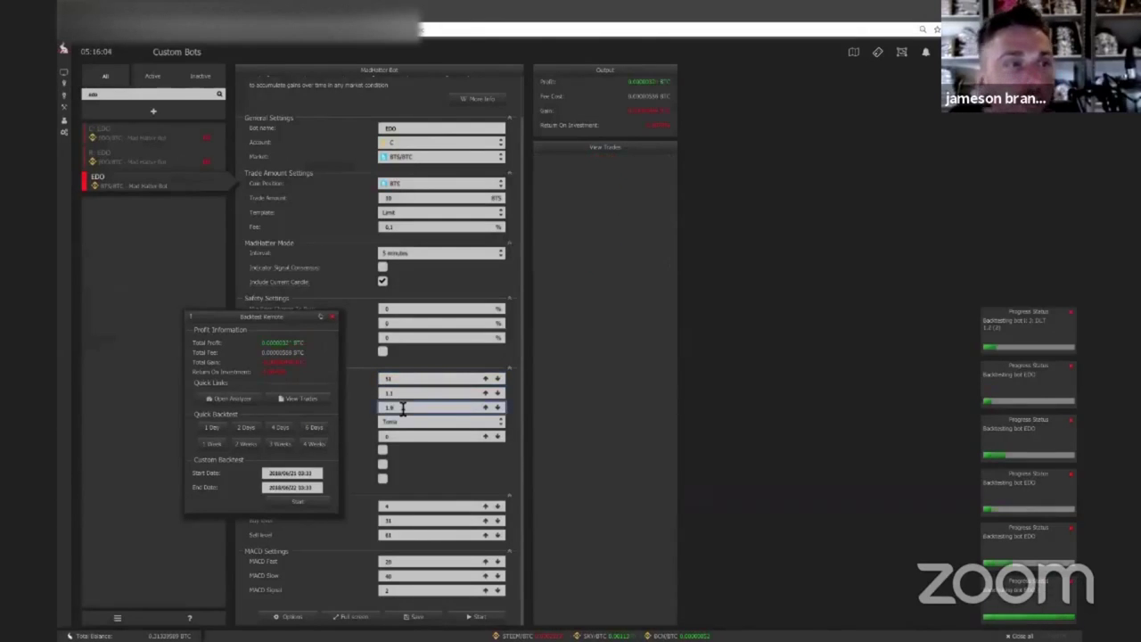
click(314, 426)
Set the Bollinger Bands Dev Up to 2 and run a 6-day backtest, then repeat it with Dev Down at 2.
double_click(410, 397)
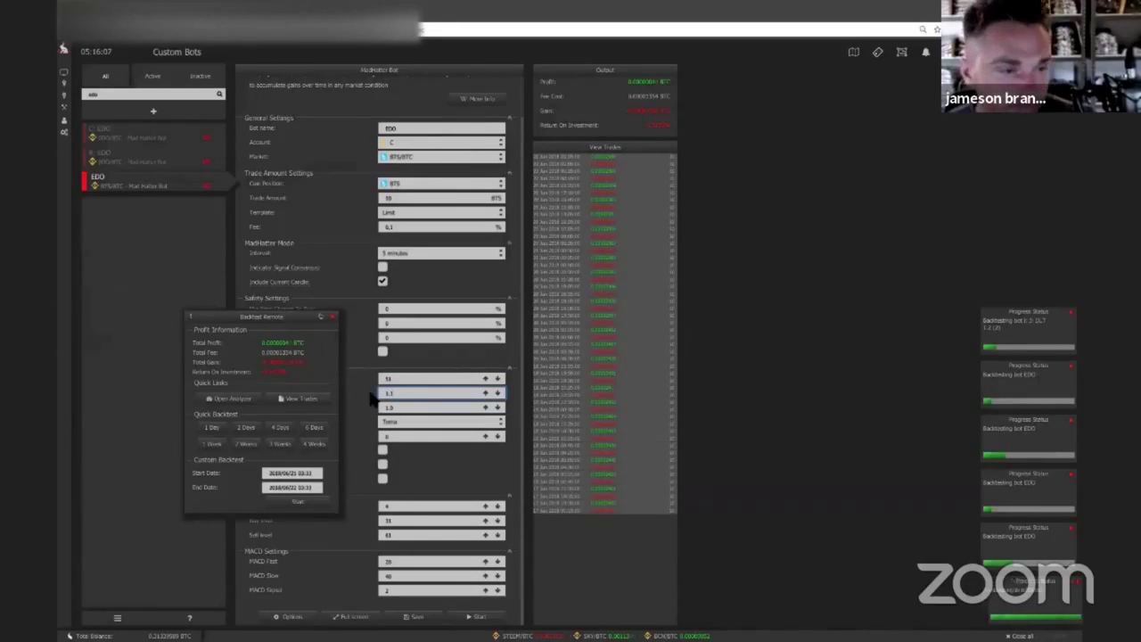
text(2)
click(317, 436)
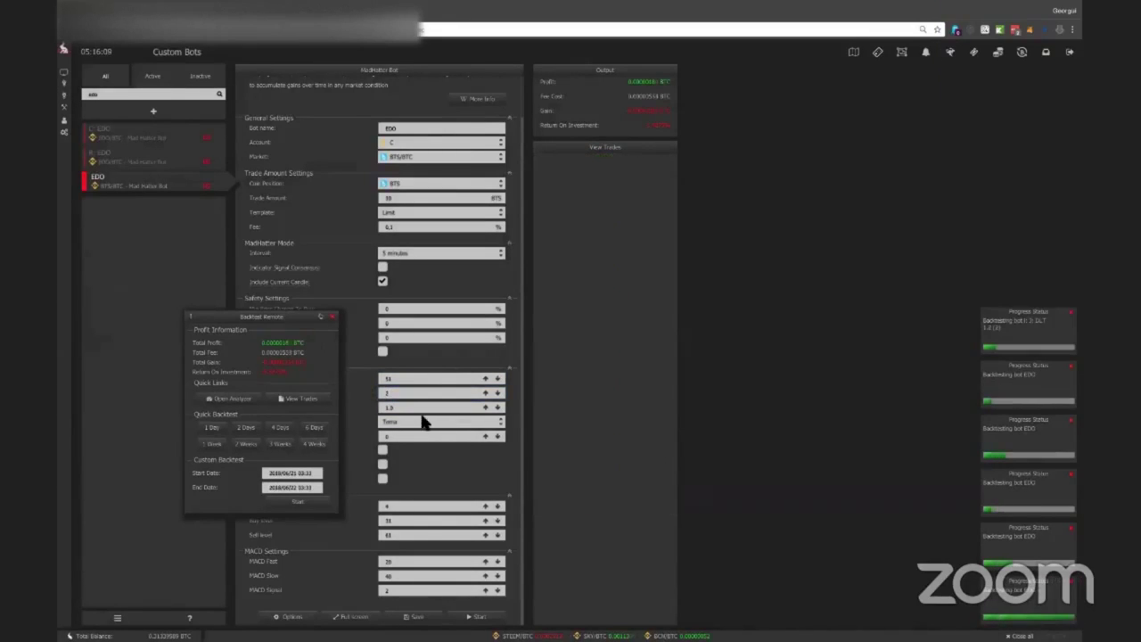
click(421, 408)
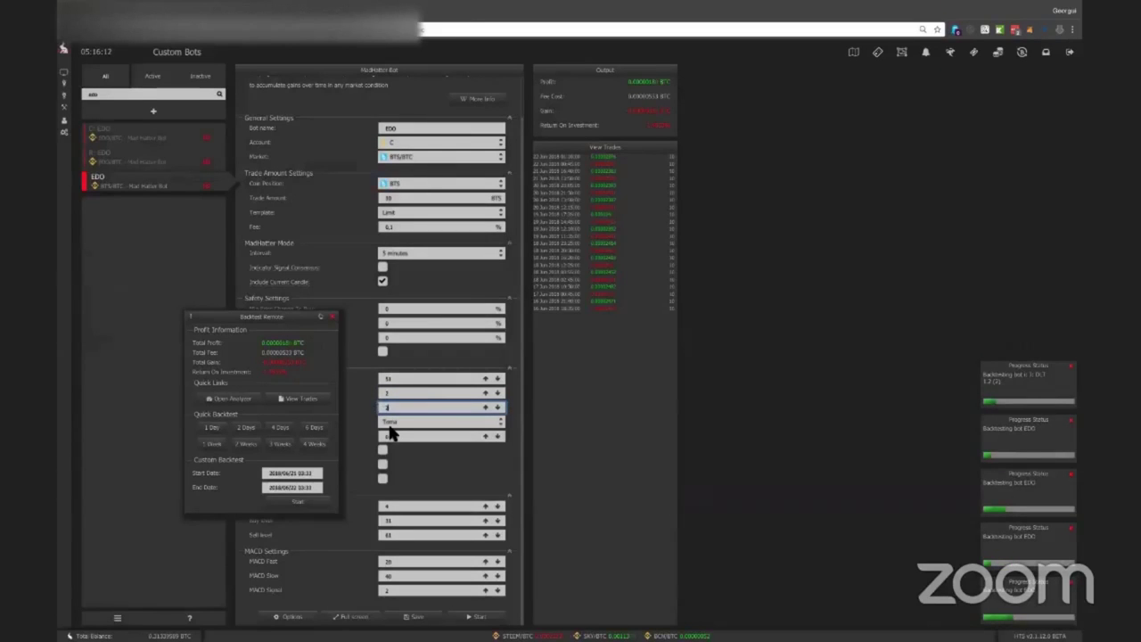
click(314, 431)
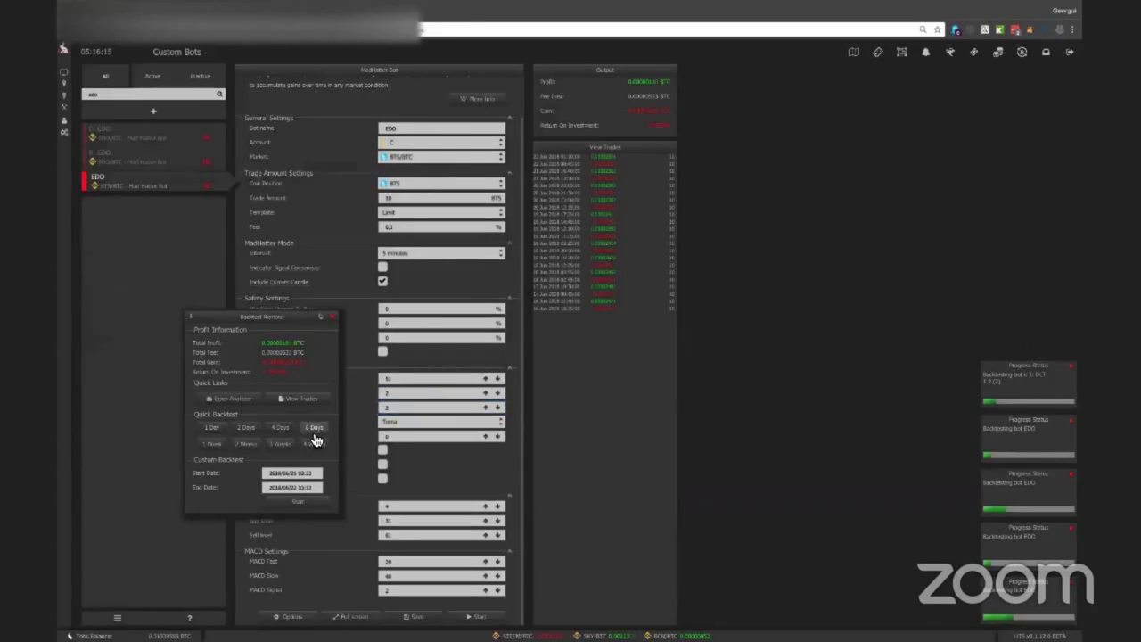
Switch the Bollinger Bands moving average type from Tema to Kama and run a 6-day backtest.
click(385, 423)
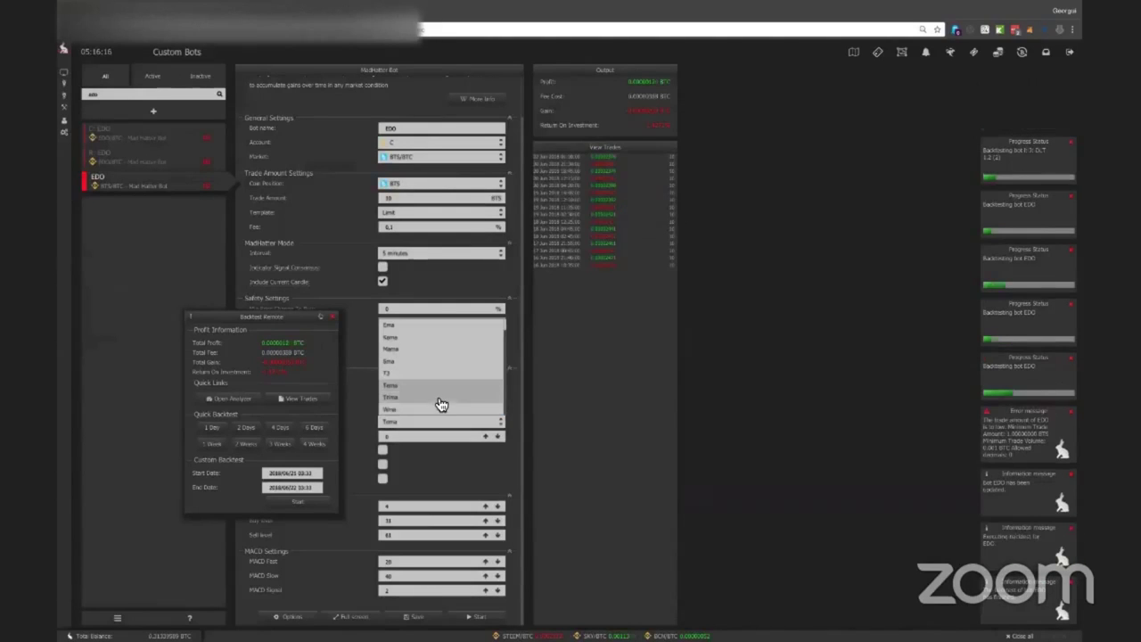
click(420, 339)
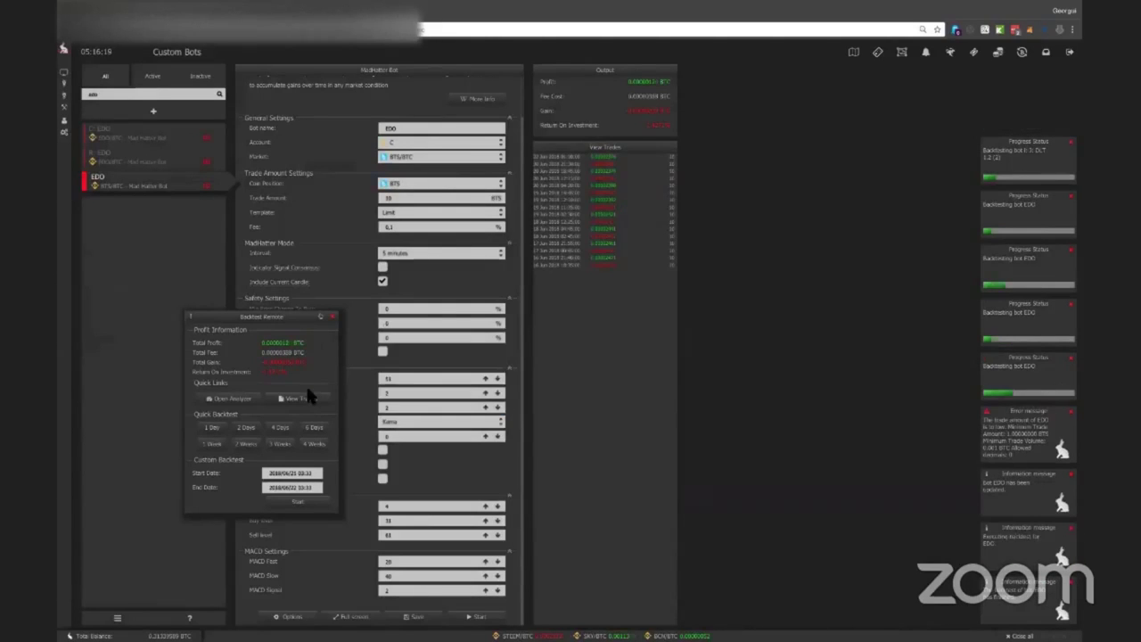
click(321, 434)
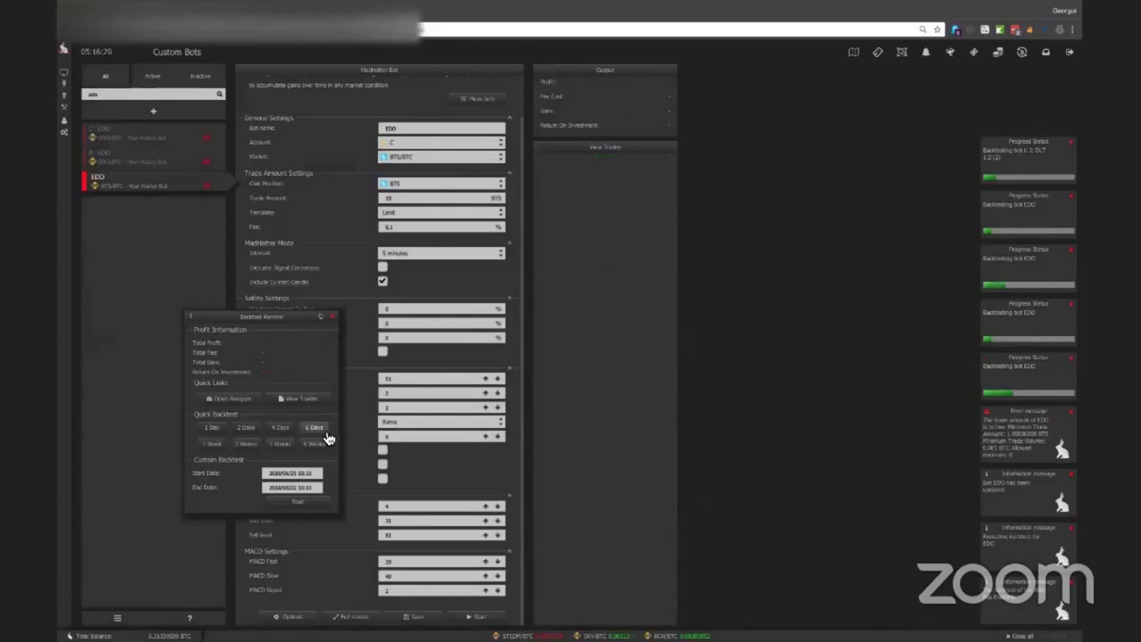
Set the Bollinger Bands Dev Up to 1, change the moving average type to Wma, and run a 6-day backtest.
click(398, 397)
key(BackSpace)
key(BackSpace)
text(1)
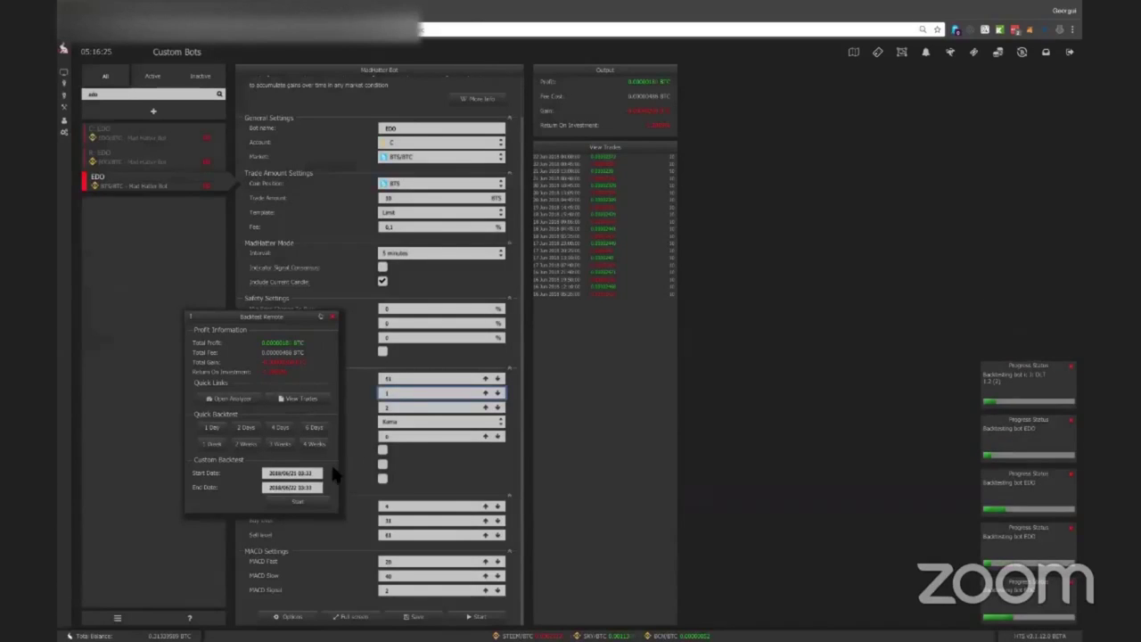
click(408, 422)
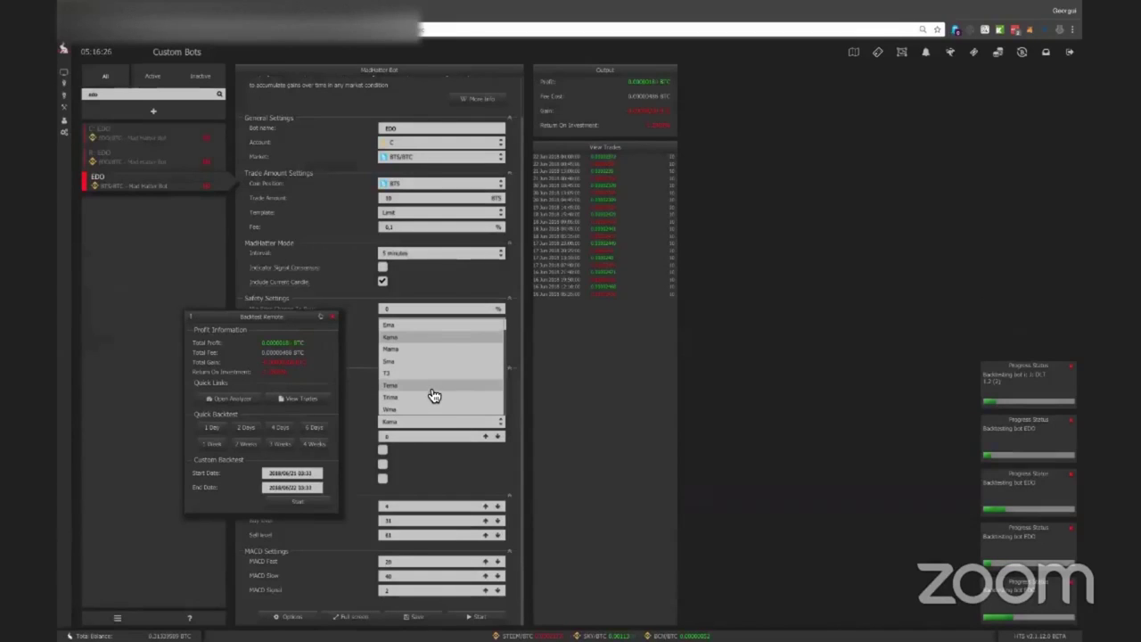
click(414, 410)
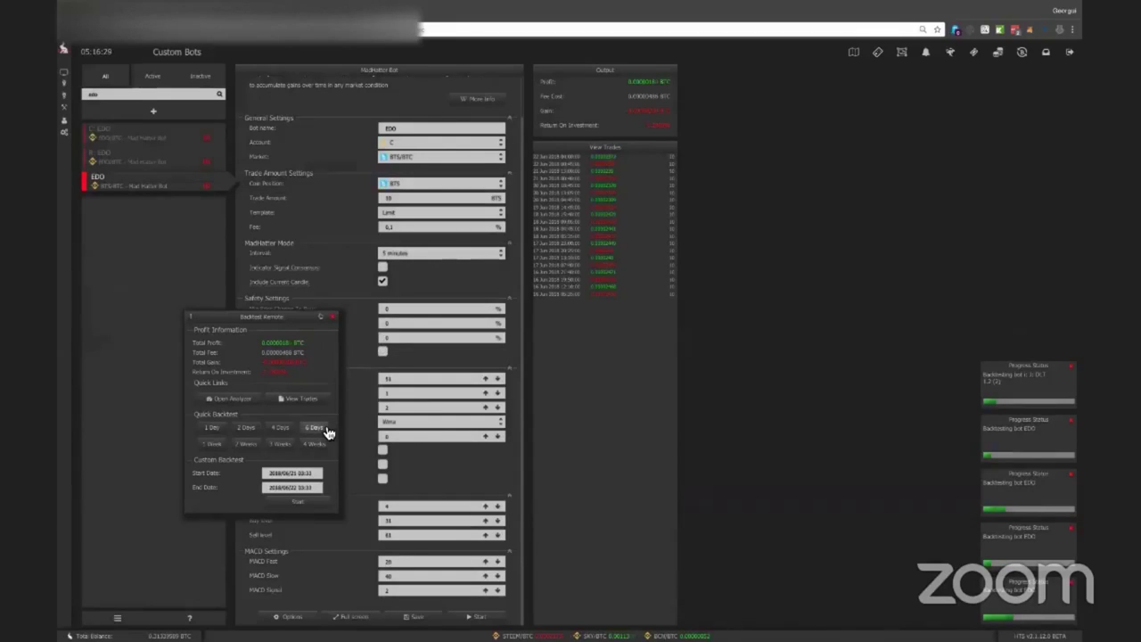
click(325, 429)
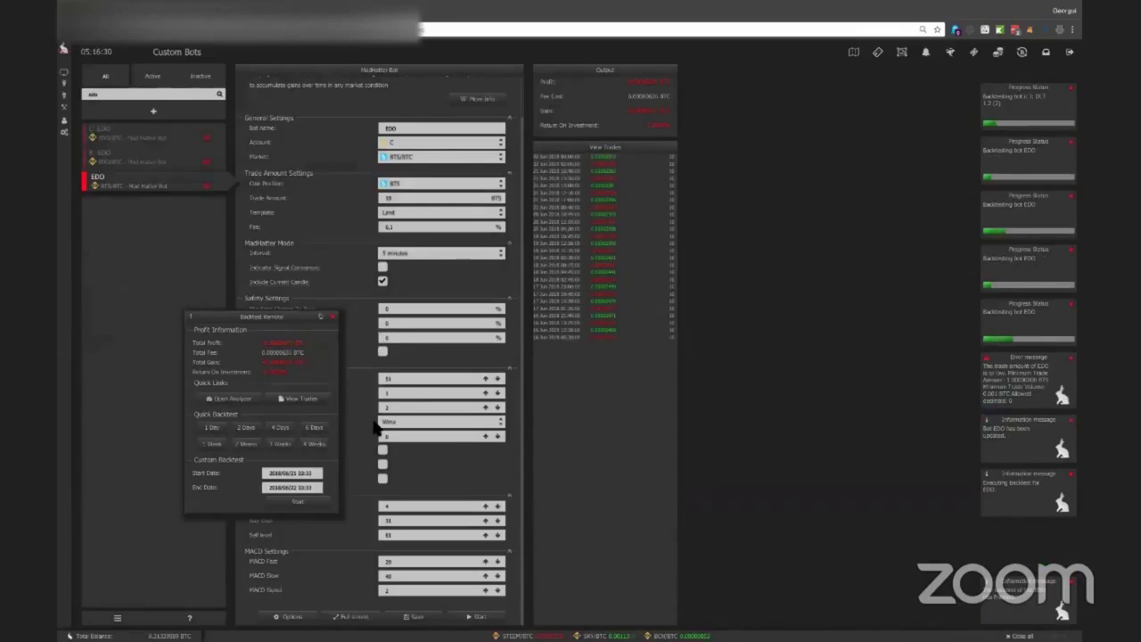
Change the Bollinger Bands moving average type to Ema and run a 6-day backtest.
click(406, 424)
scroll(431, 350, up, 1)
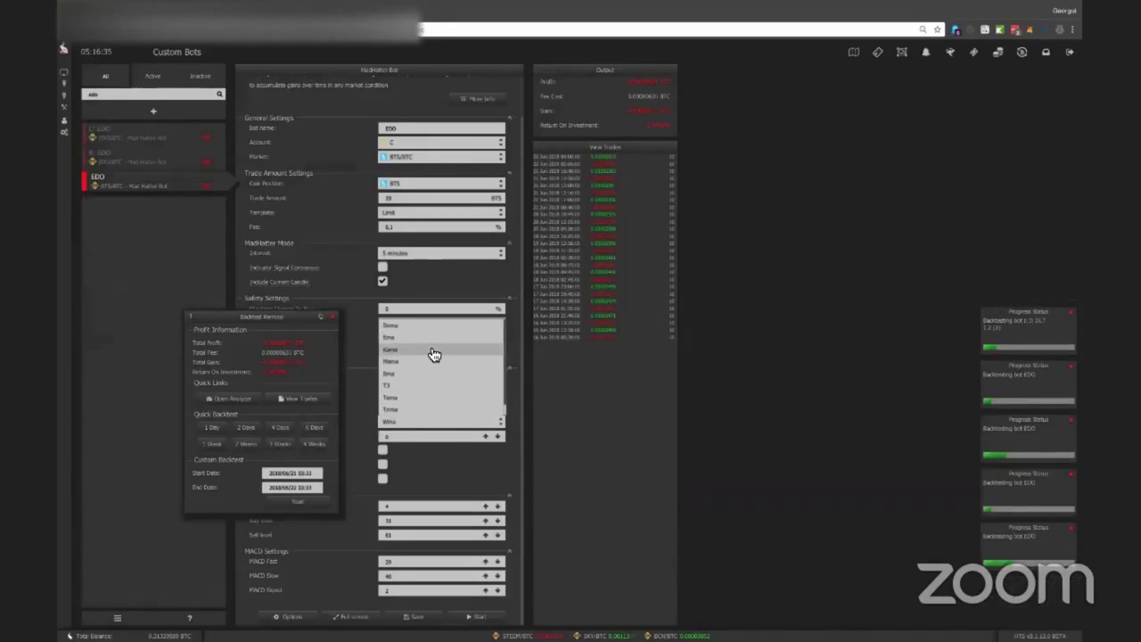
click(428, 337)
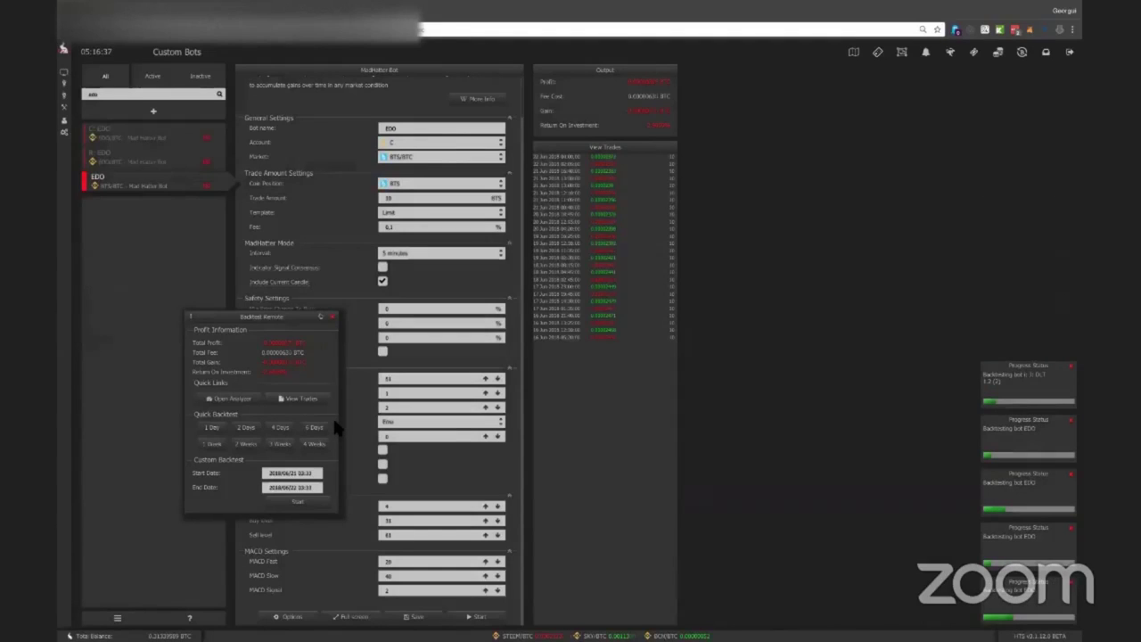
click(324, 428)
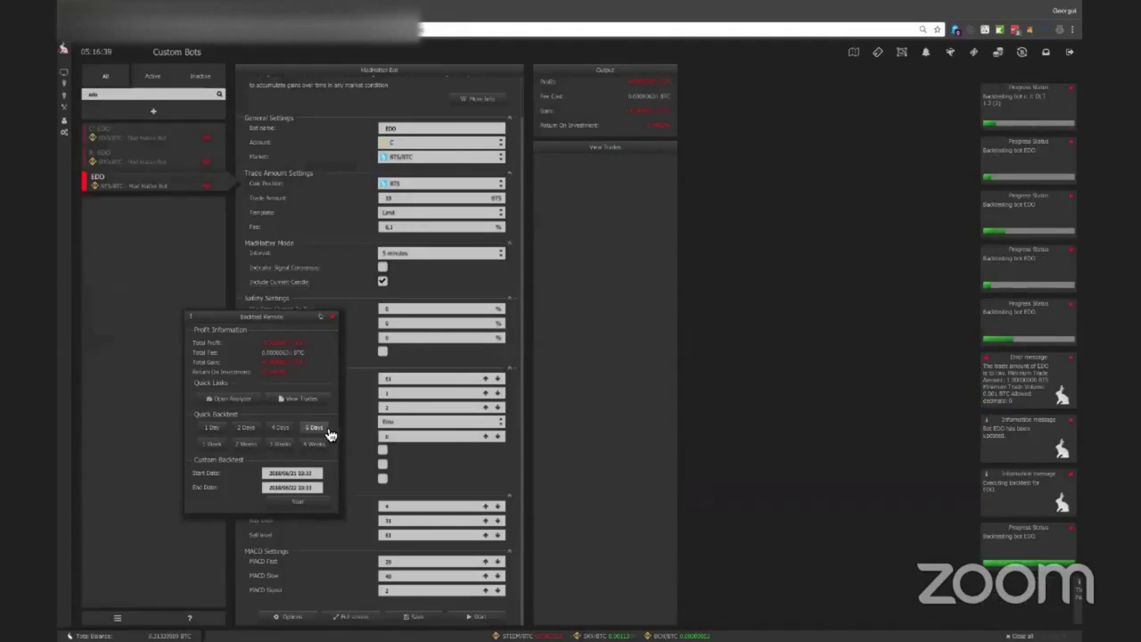
Change the Bollinger Bands moving average type to Mama and run a 6-day backtest.
click(389, 424)
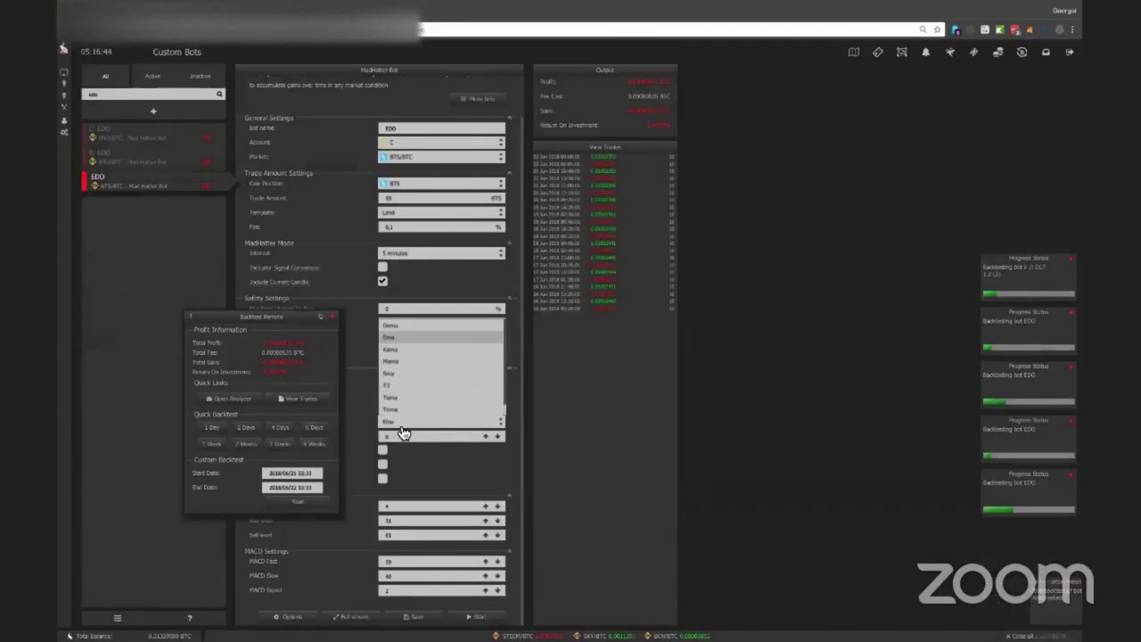
click(452, 366)
click(330, 430)
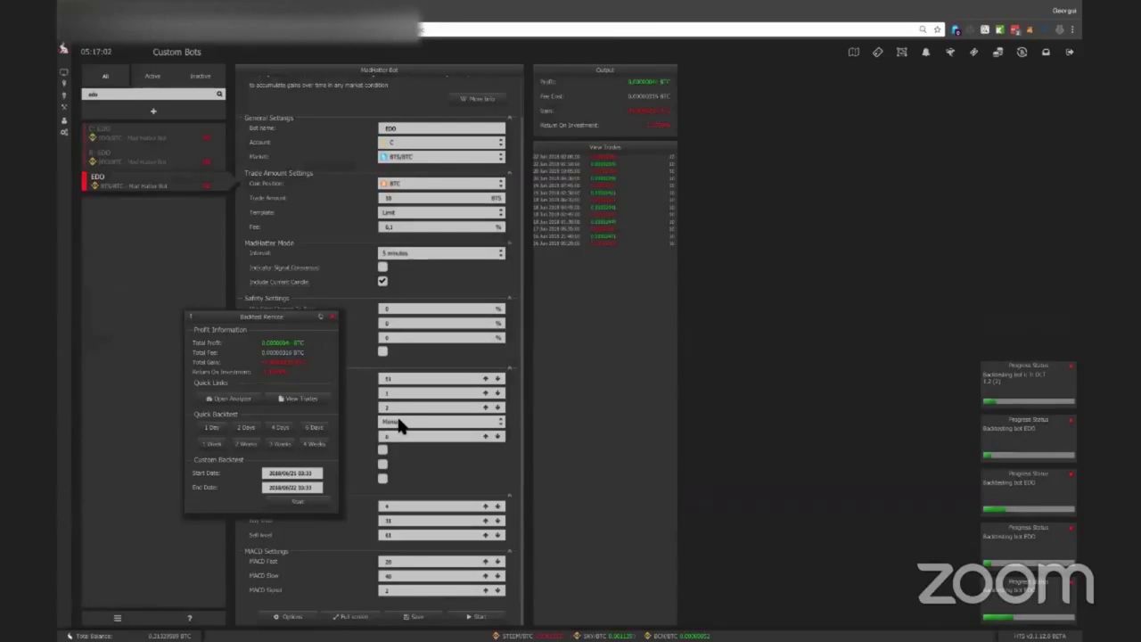
Change the Bollinger Bands moving average type back to Tema and run a 6-day backtest.
click(399, 424)
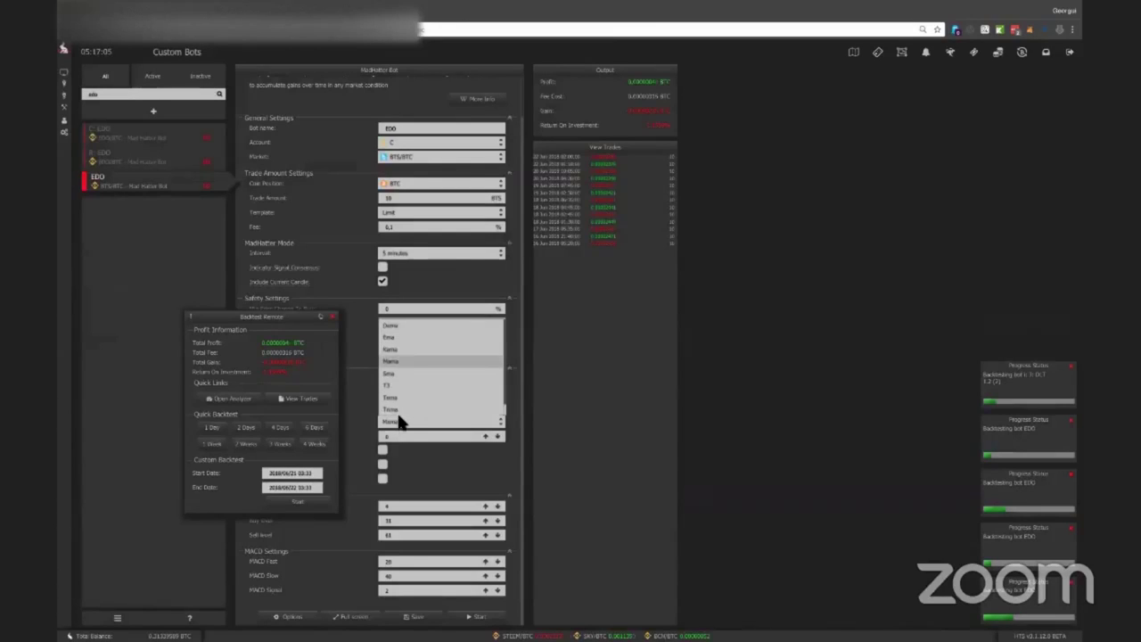
click(415, 404)
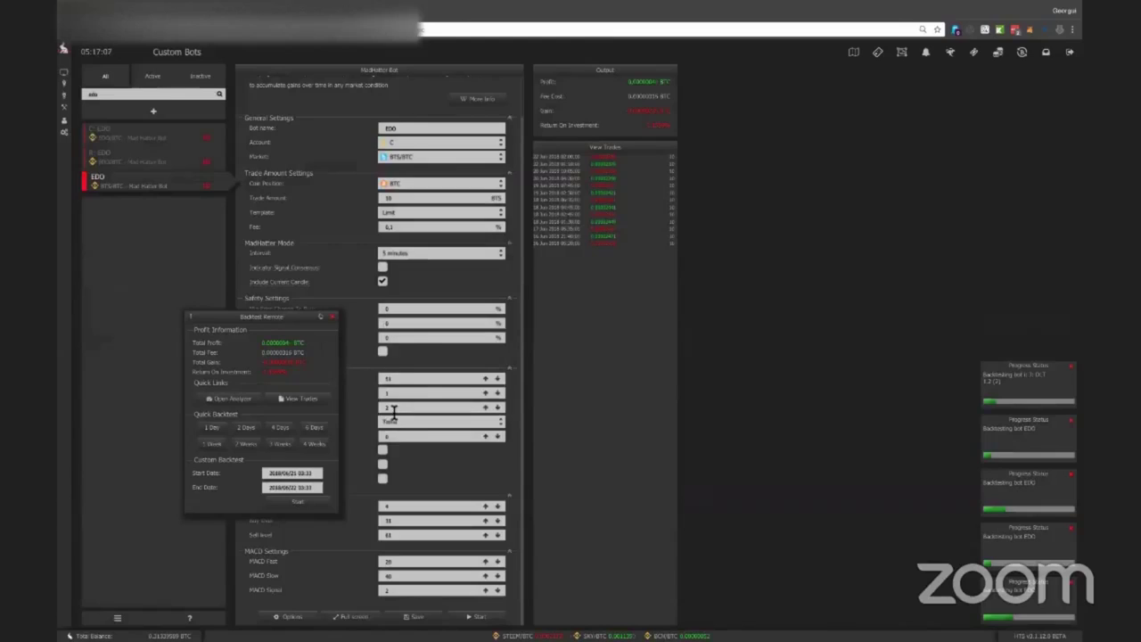
click(322, 432)
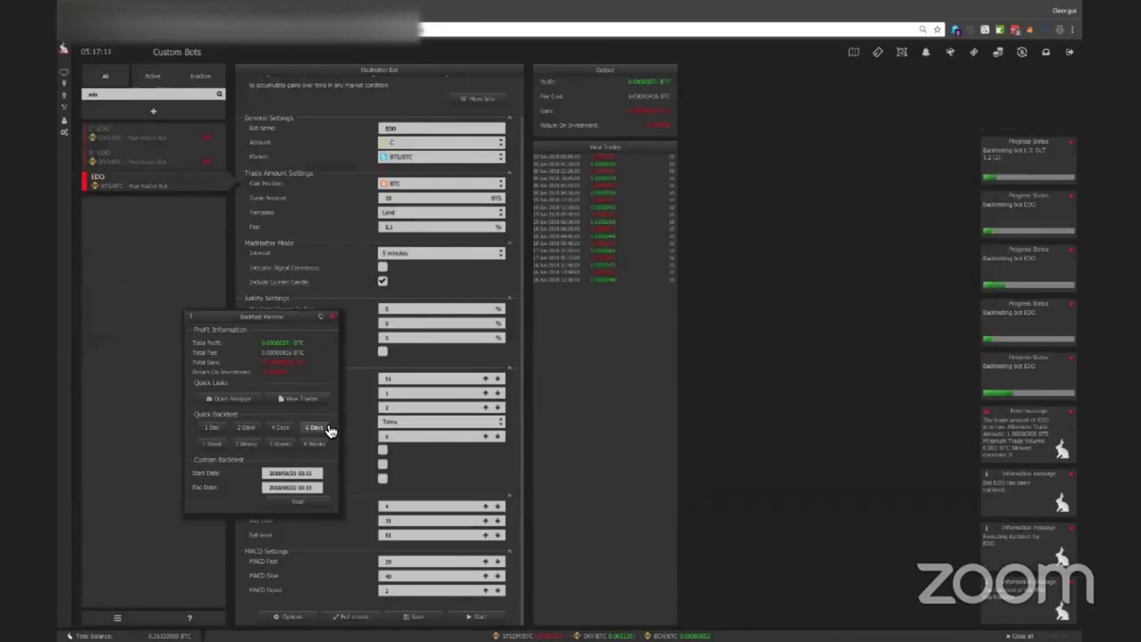
Set the Bollinger Bands Dev Down to 2.2 and run a 6-day backtest, then repeat it with Dev Up at 1.5.
click(403, 421)
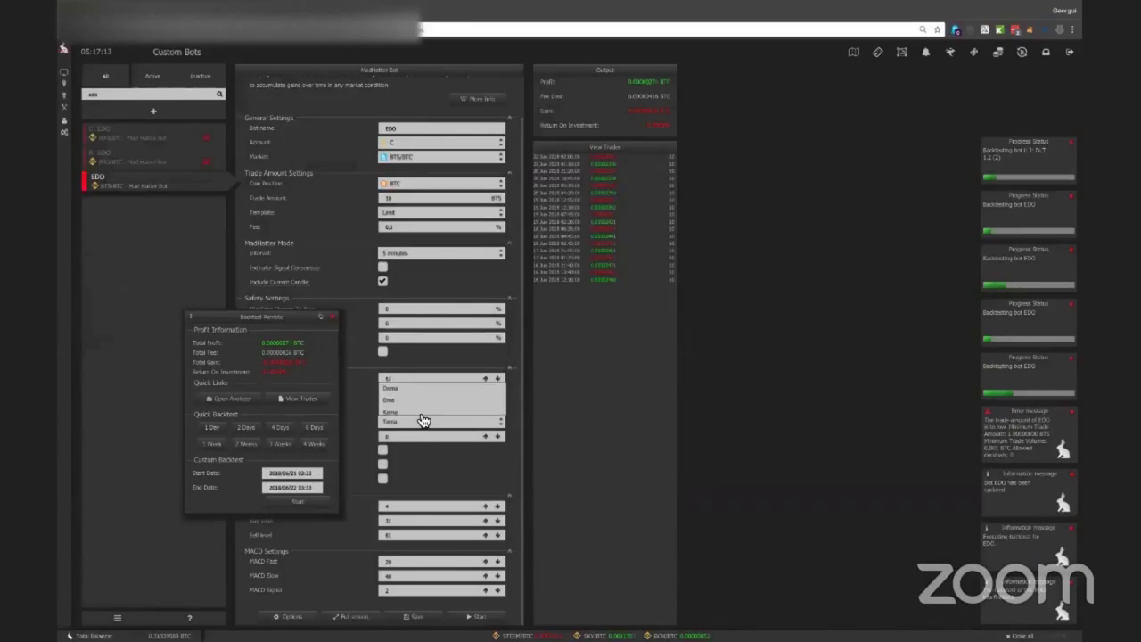
click(534, 407)
click(423, 406)
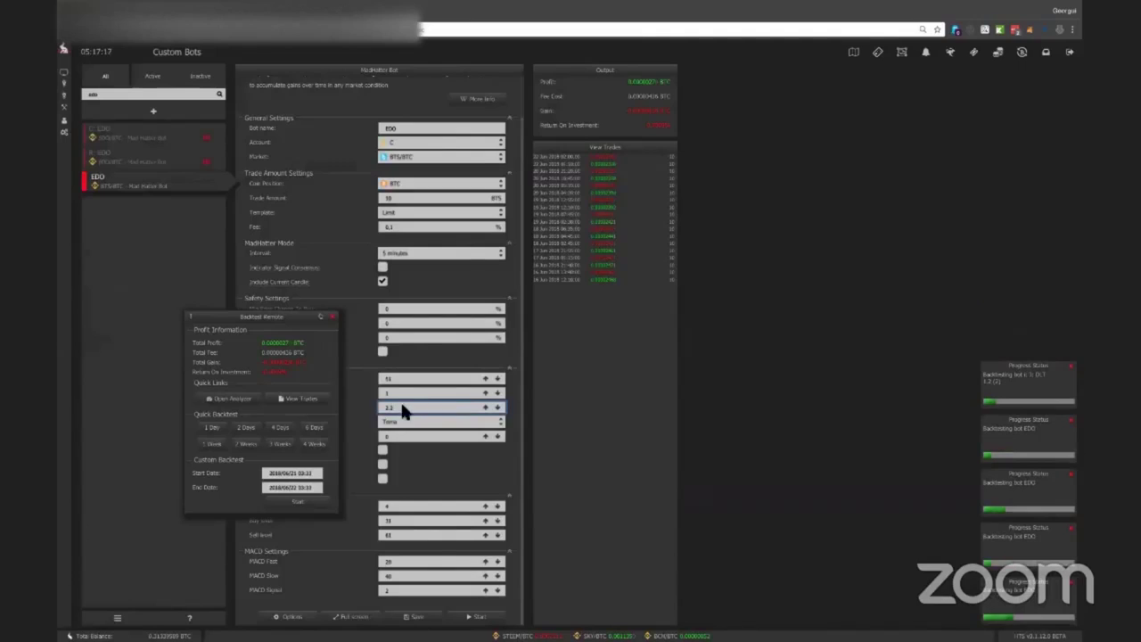
click(318, 434)
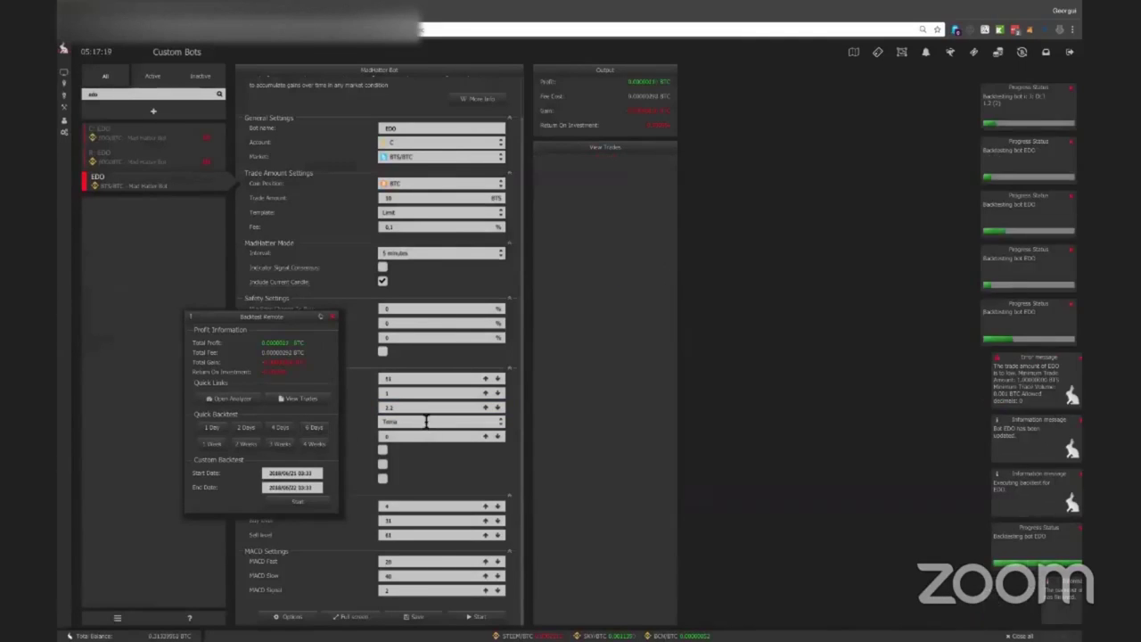
click(410, 399)
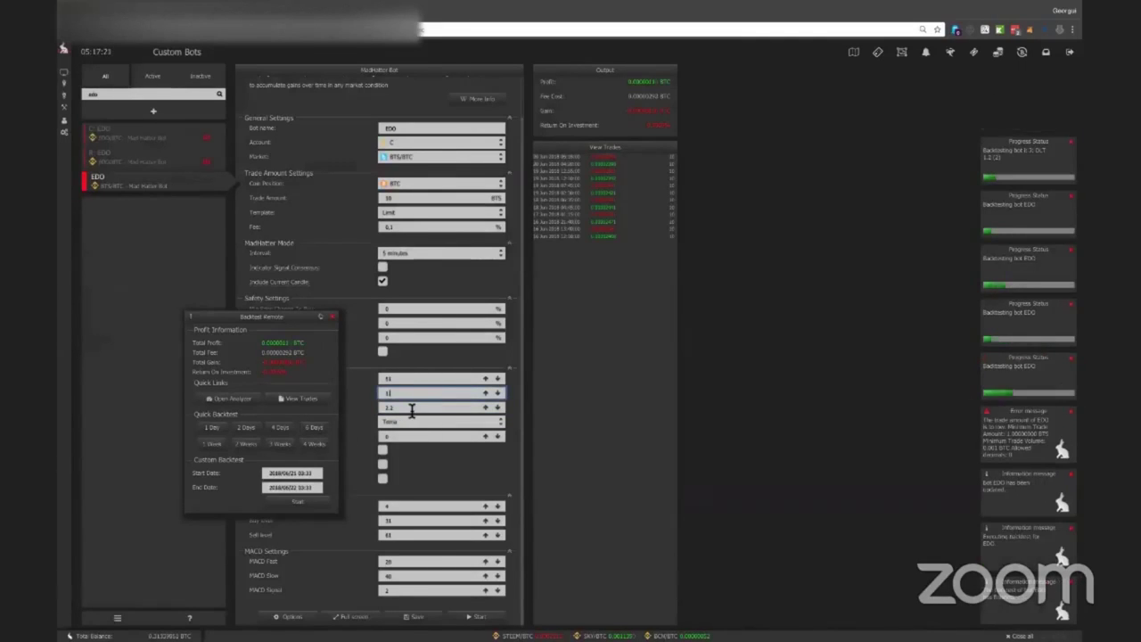
click(321, 430)
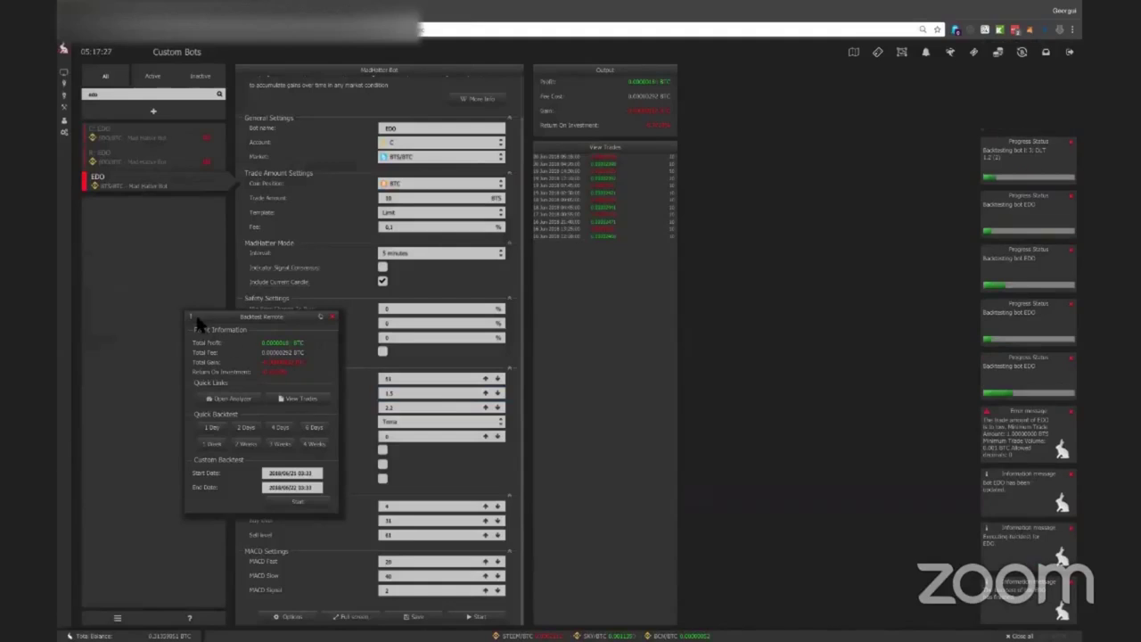
Move the Backtest Remote clear of the indicator labels, set the Bollinger Bands Dev Down to 2 and run a 6-day backtest.
drag(195, 319, 222, 247)
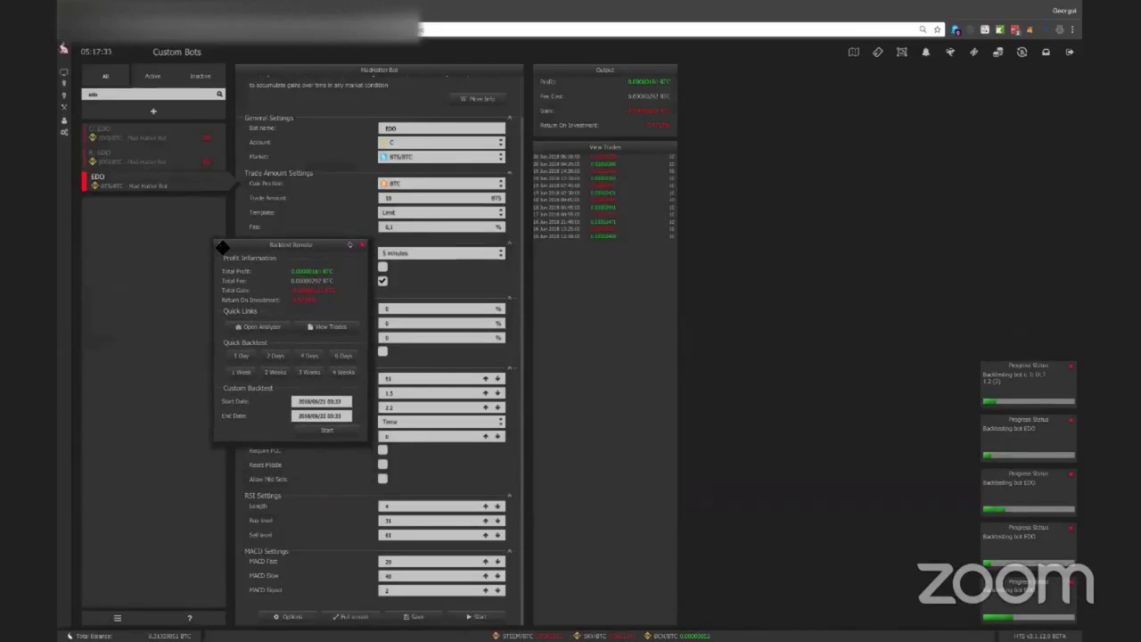
click(414, 377)
click(431, 411)
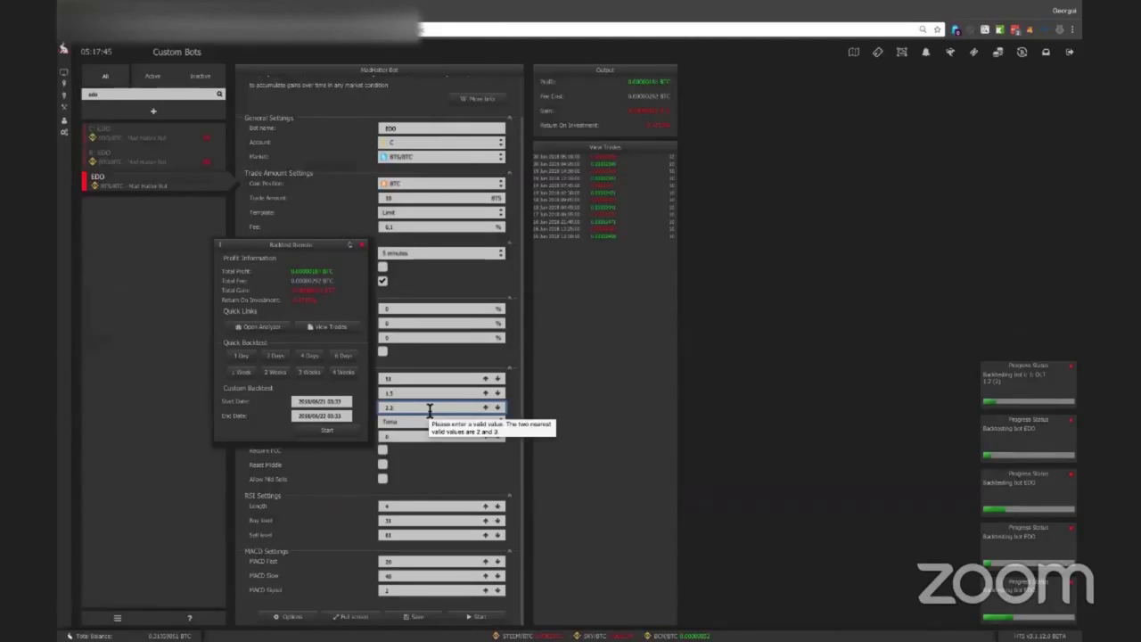
key(BackSpace)
key(BackSpace)
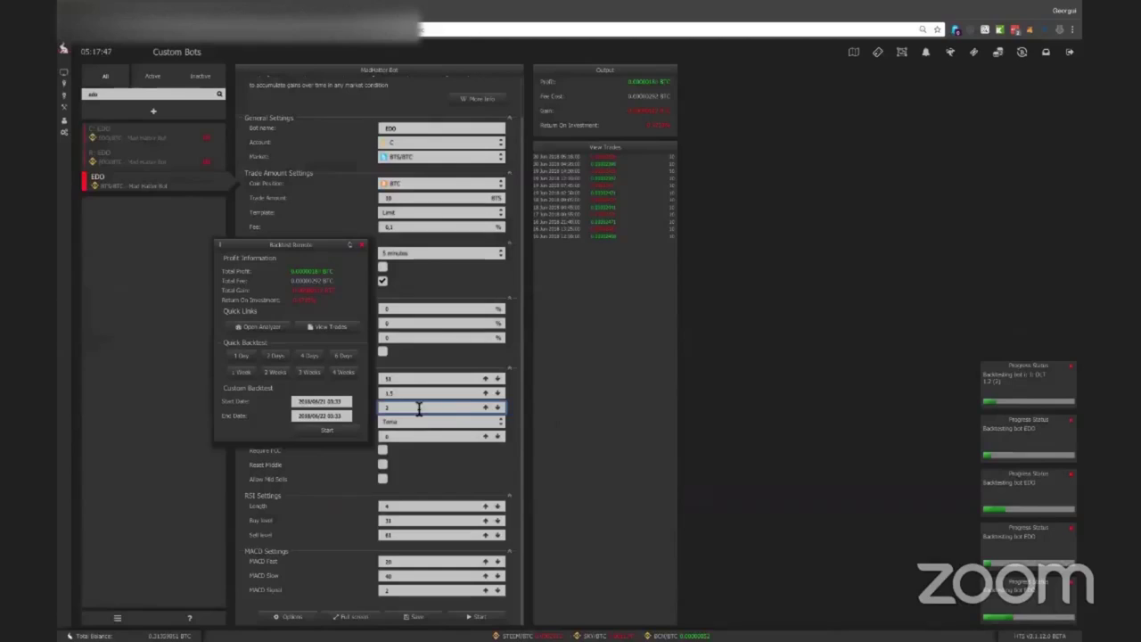
click(350, 359)
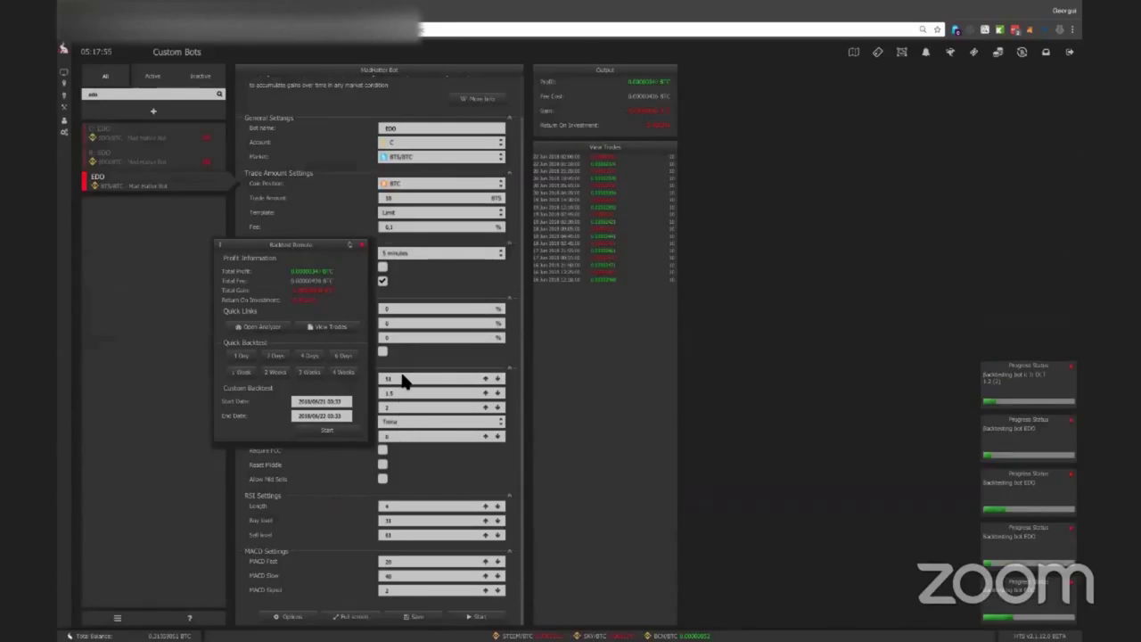
Set the RSI Length to 3 and run a 6-day backtest.
click(404, 507)
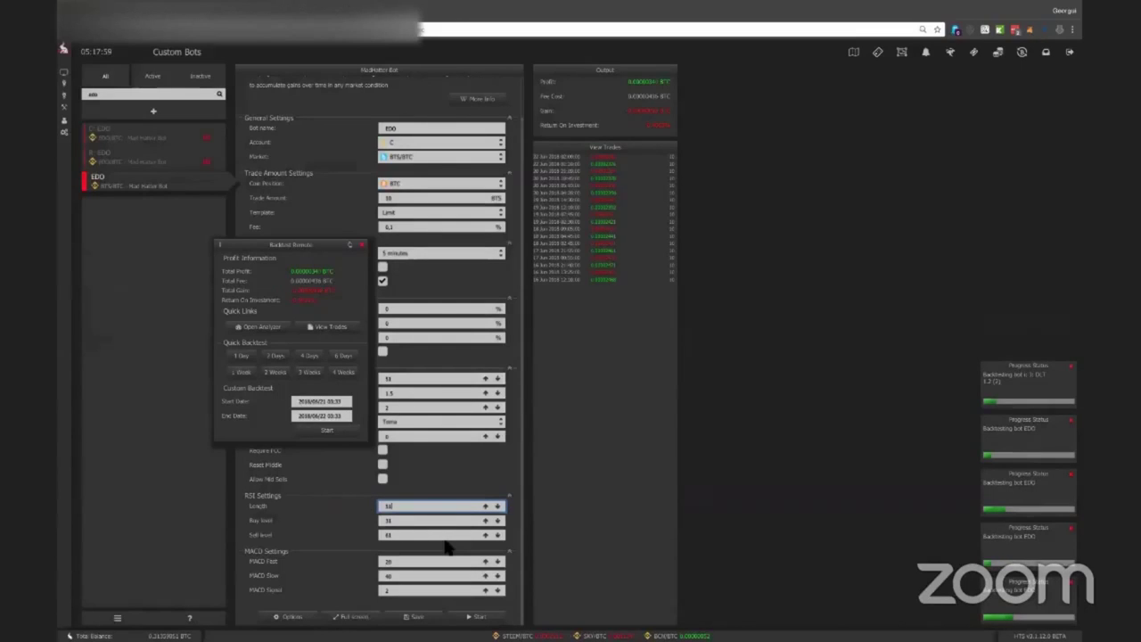
text(3)
click(344, 358)
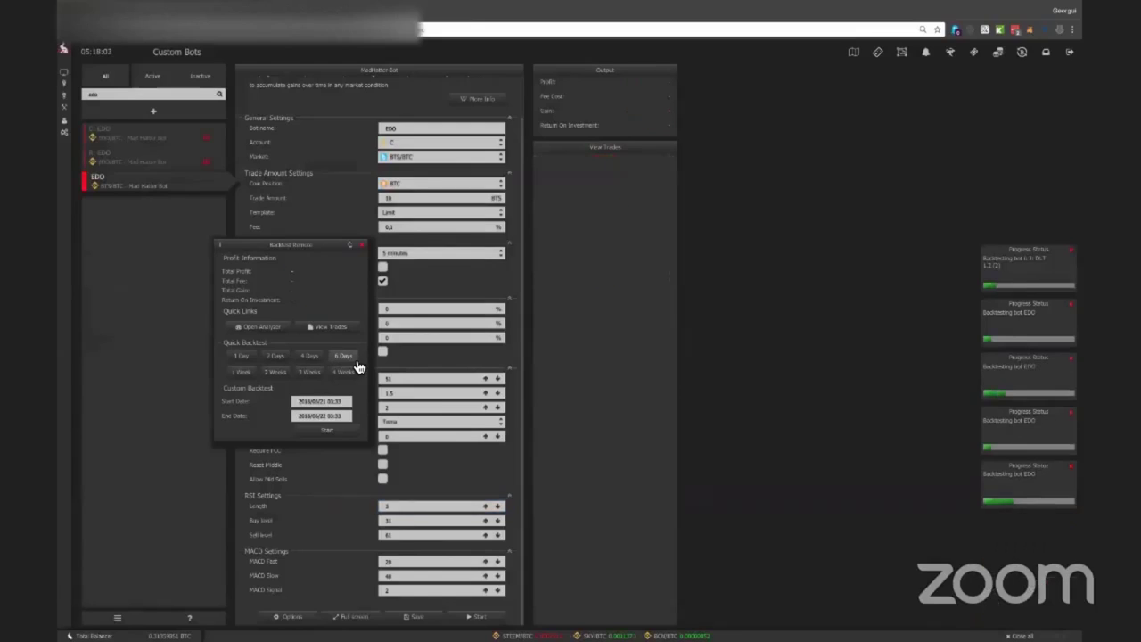
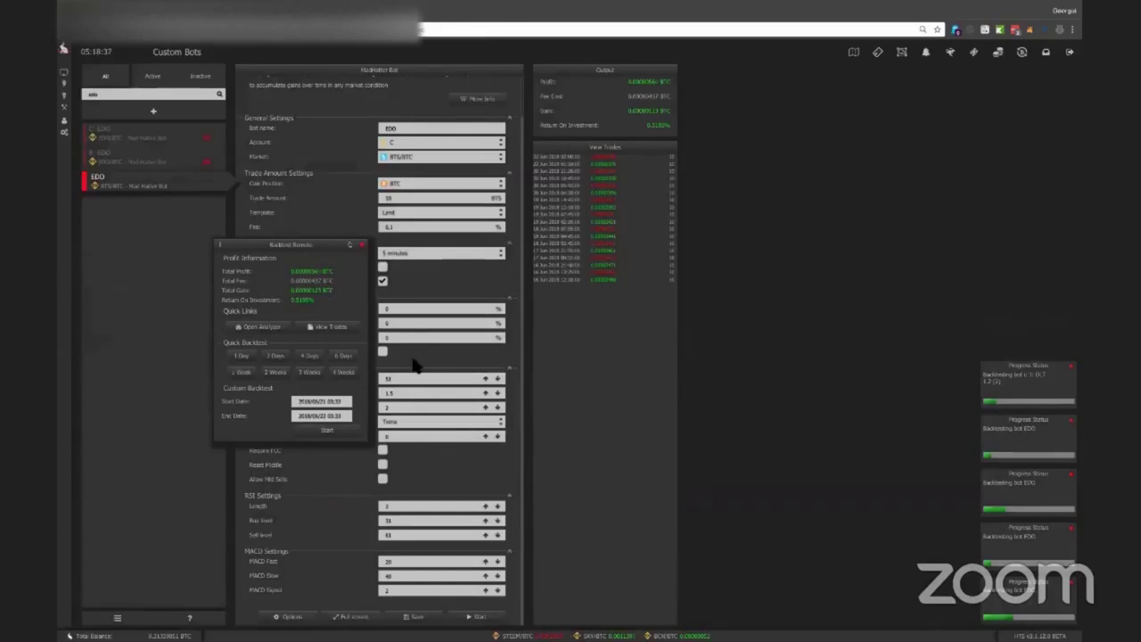
Try a Bollinger Bands length of 12 and then two other lengths, running a 6-day backtest for each.
click(395, 378)
key(BackSpace)
text(12)
key(Return)
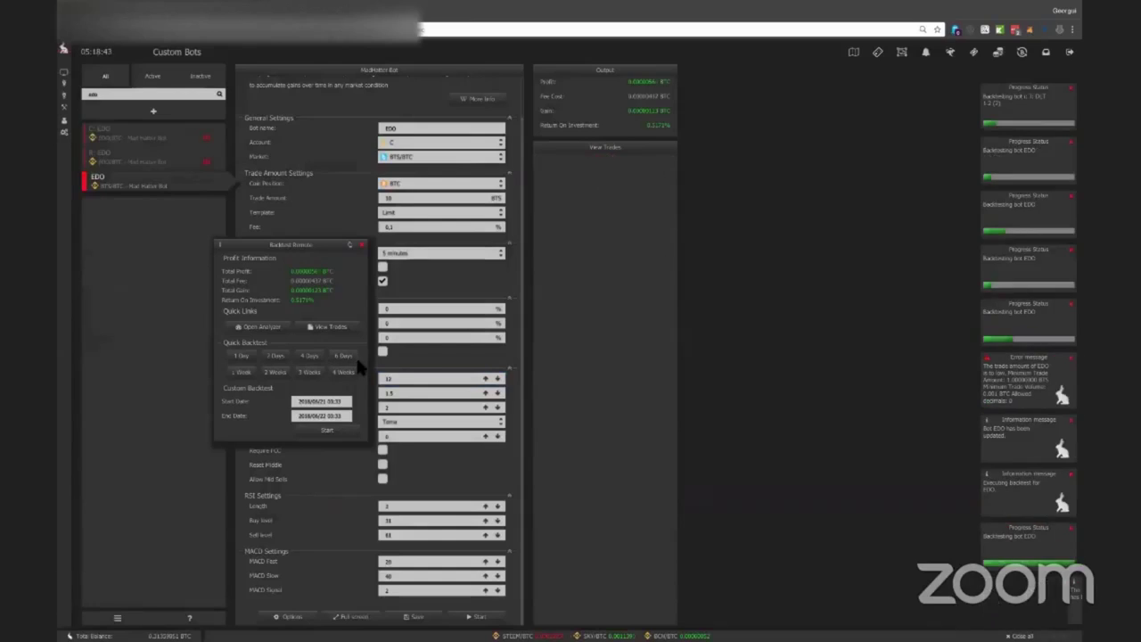
click(385, 378)
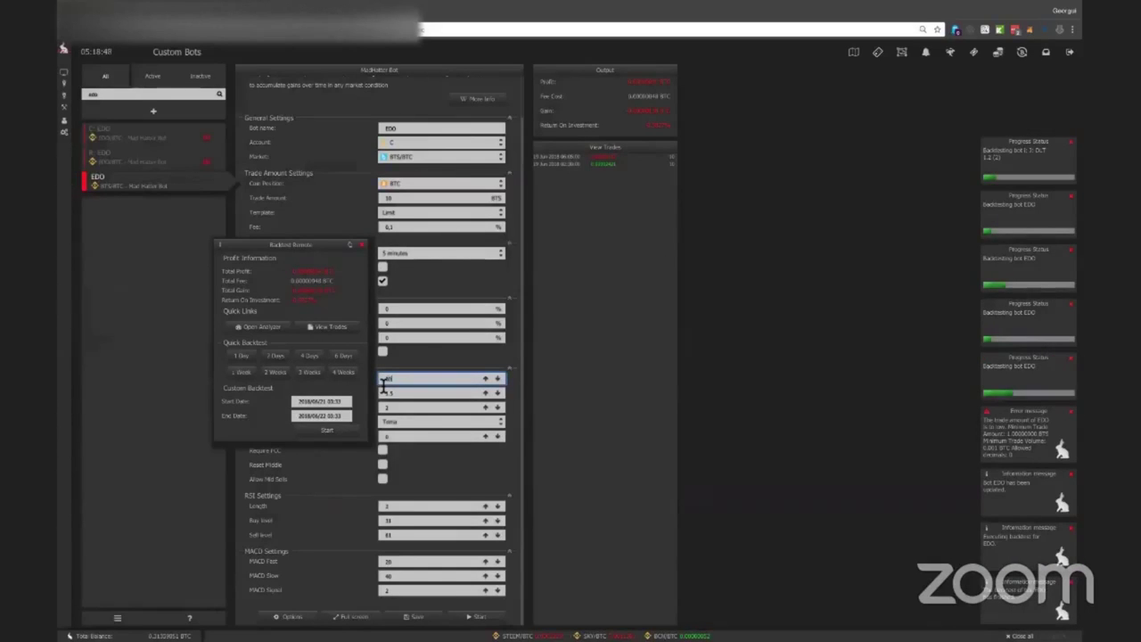
click(344, 356)
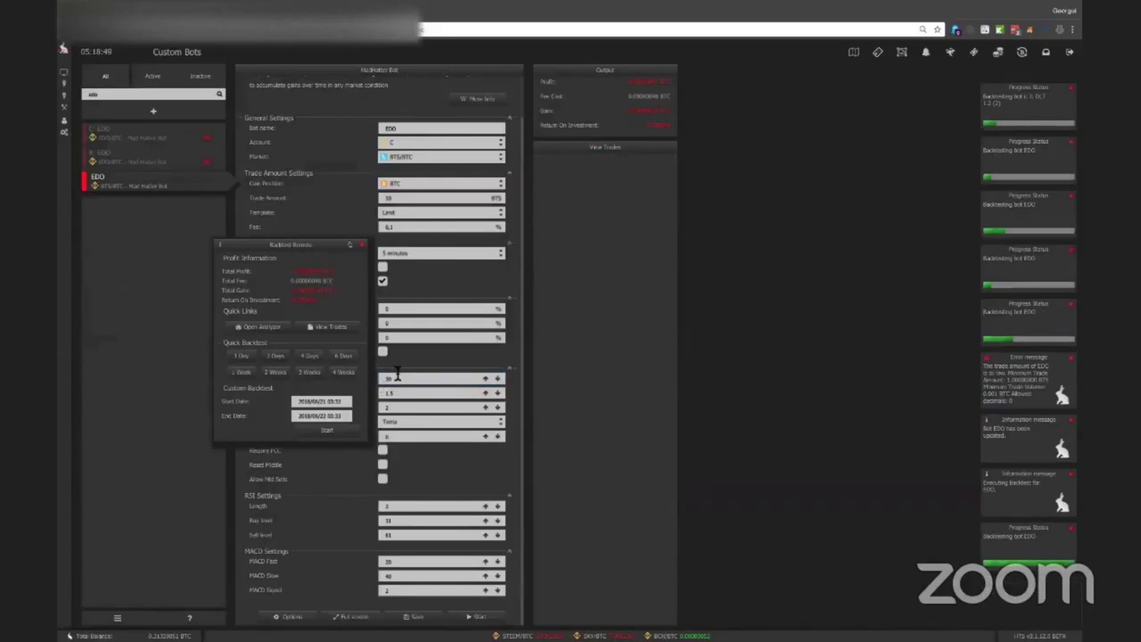
click(386, 378)
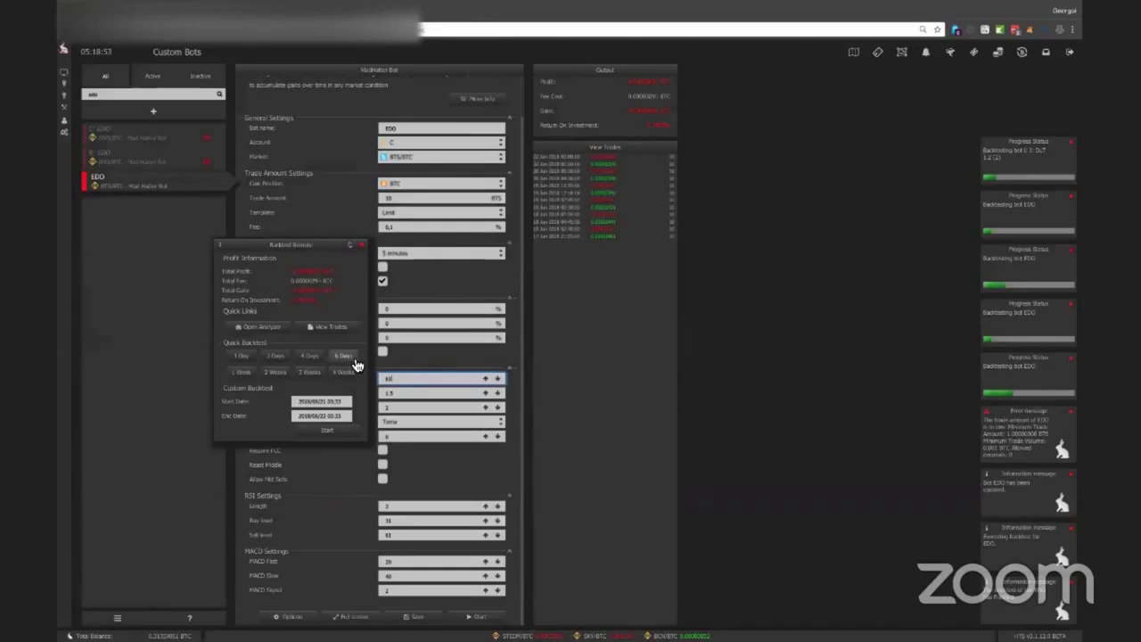
click(351, 356)
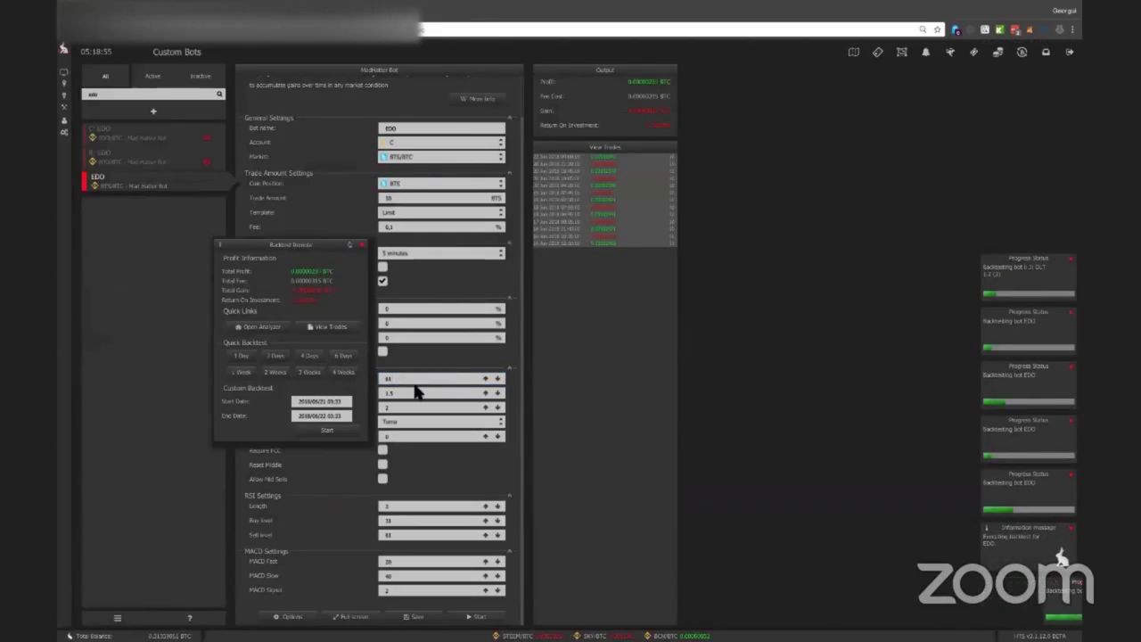
scroll(450, 370, up, 1)
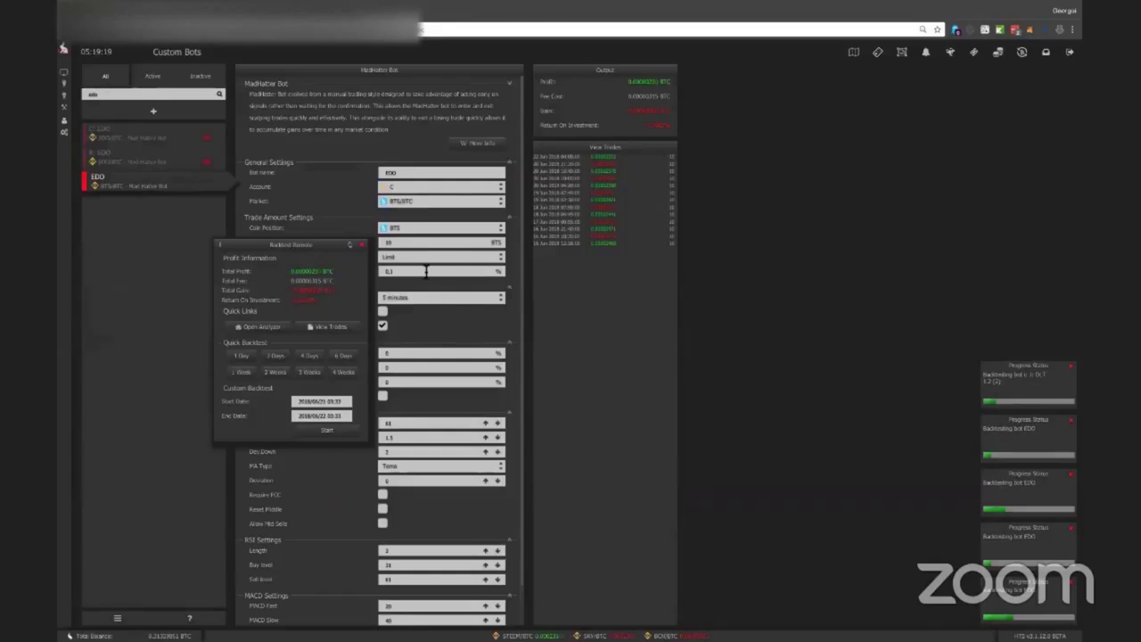
Clear the bot search filter and run a 1-day backtest on the CP: GNT.SW bot.
click(188, 147)
click(178, 180)
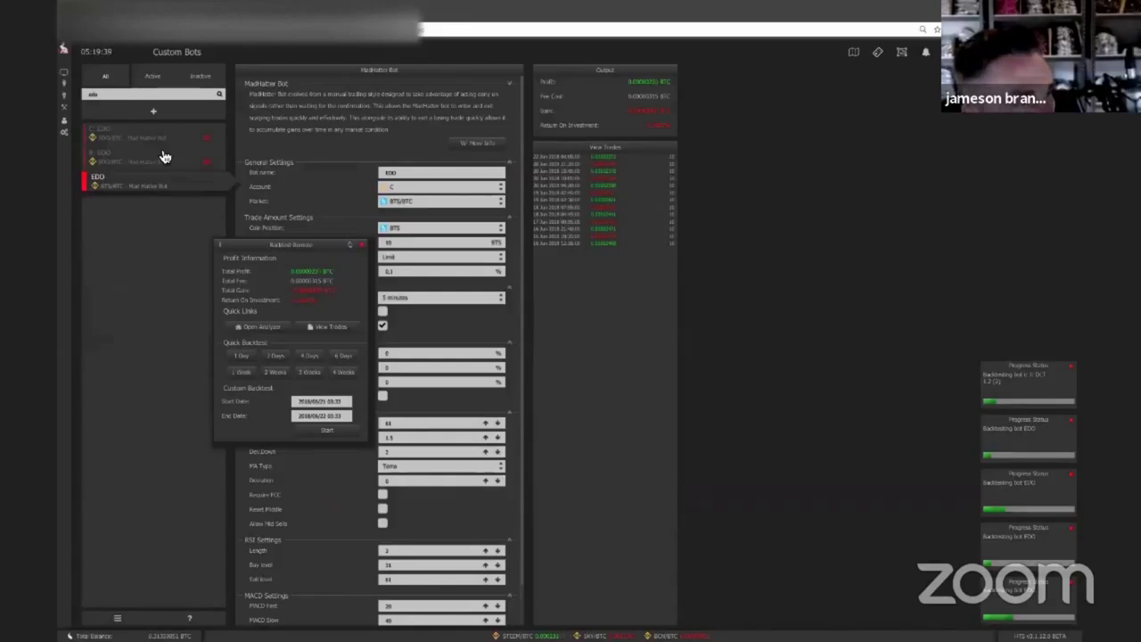
drag(104, 93, 82, 94)
key(BackSpace)
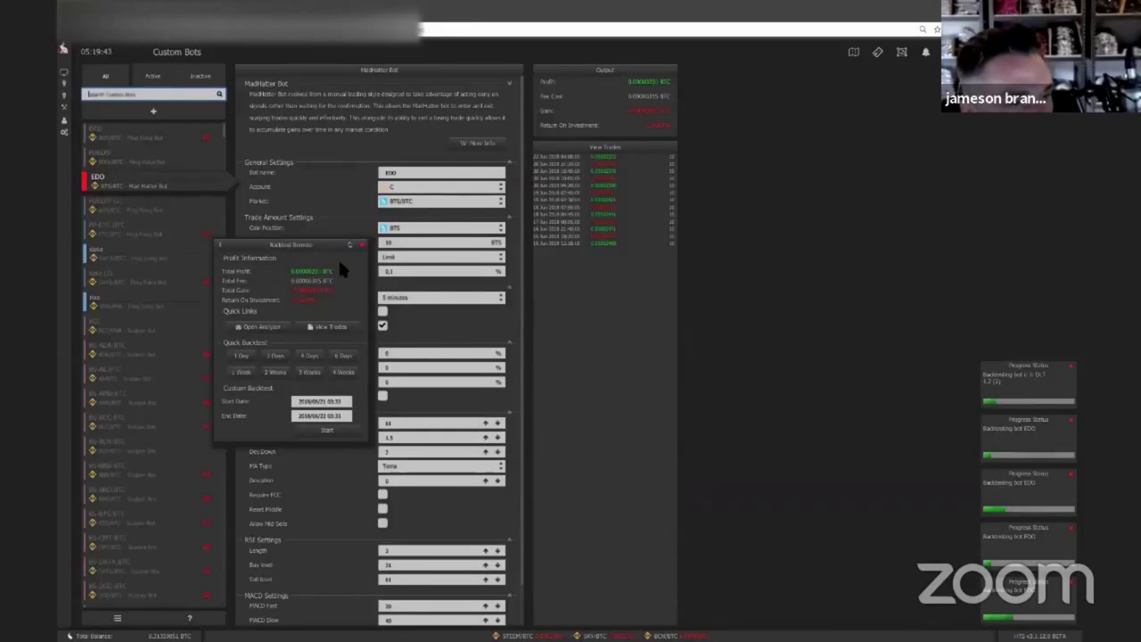
scroll(160, 407, down, 5)
click(159, 406)
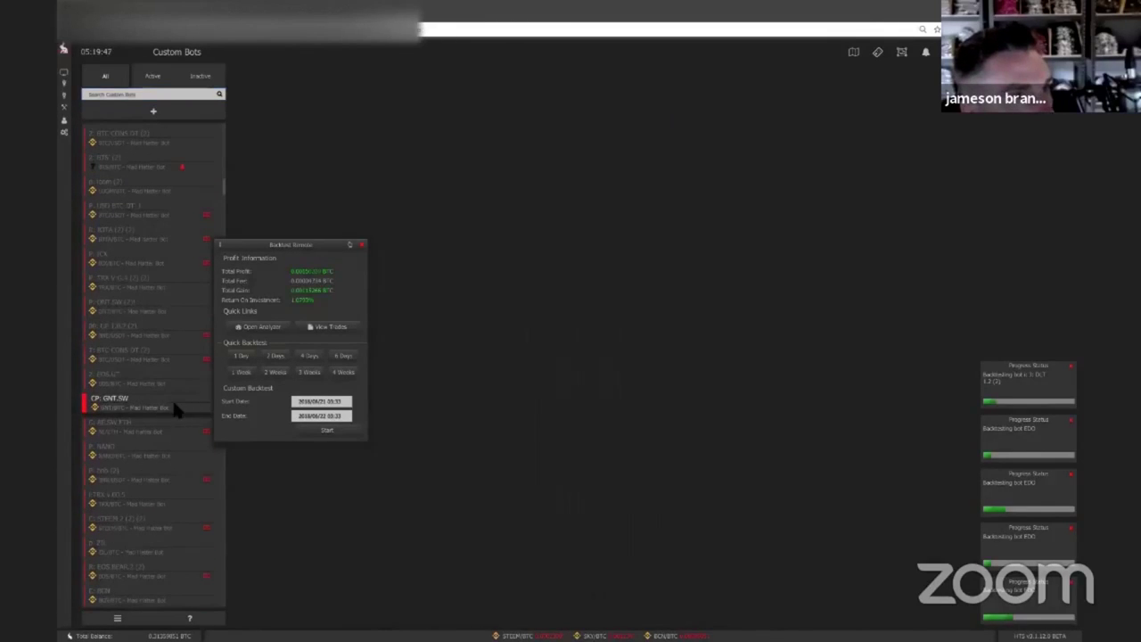
click(239, 359)
Run 1-day backtests on the P: NANO and P: bnb (2) bots.
click(158, 448)
click(274, 374)
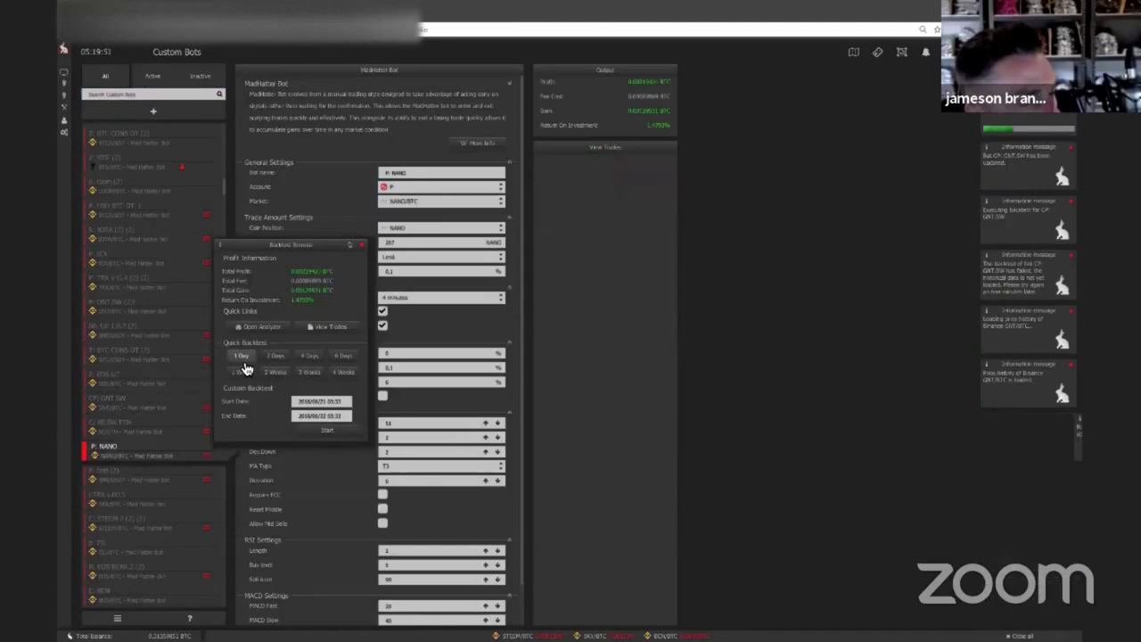
click(161, 502)
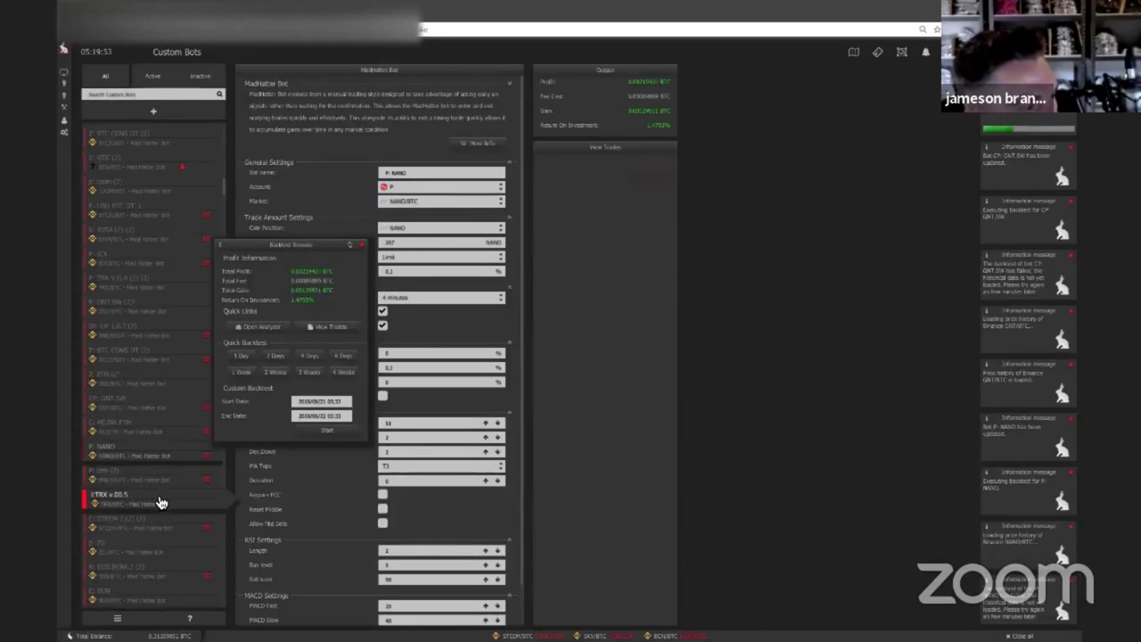
click(158, 479)
click(239, 358)
Run 1-day backtests on the C: STEEM 2 (2) (2) and P: NANO bots.
click(156, 459)
click(143, 526)
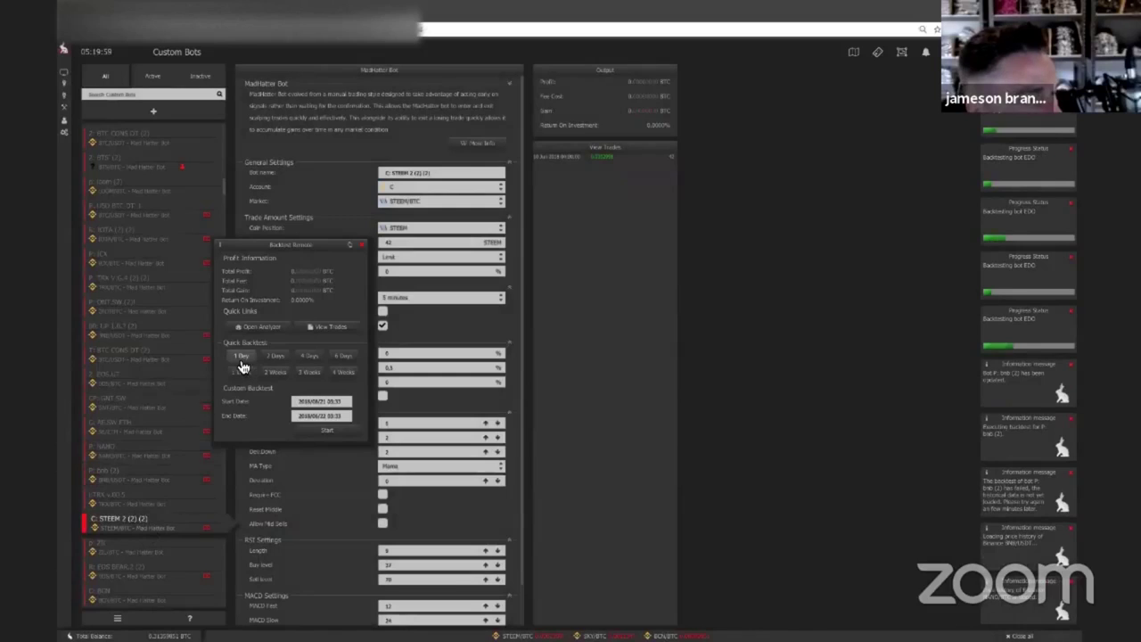
click(246, 364)
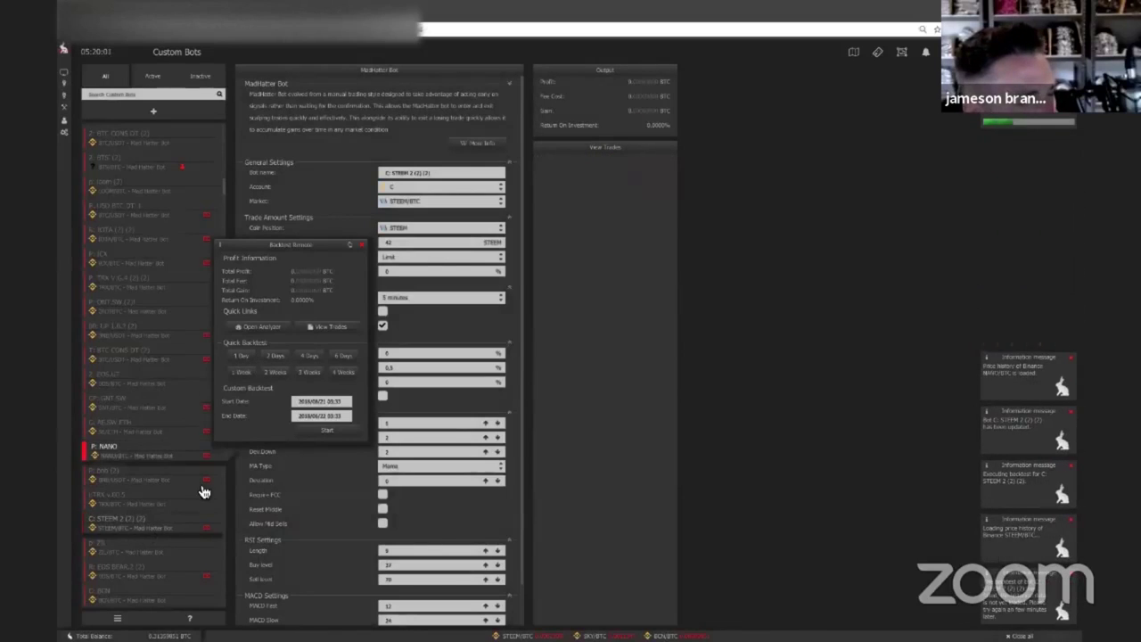
click(246, 361)
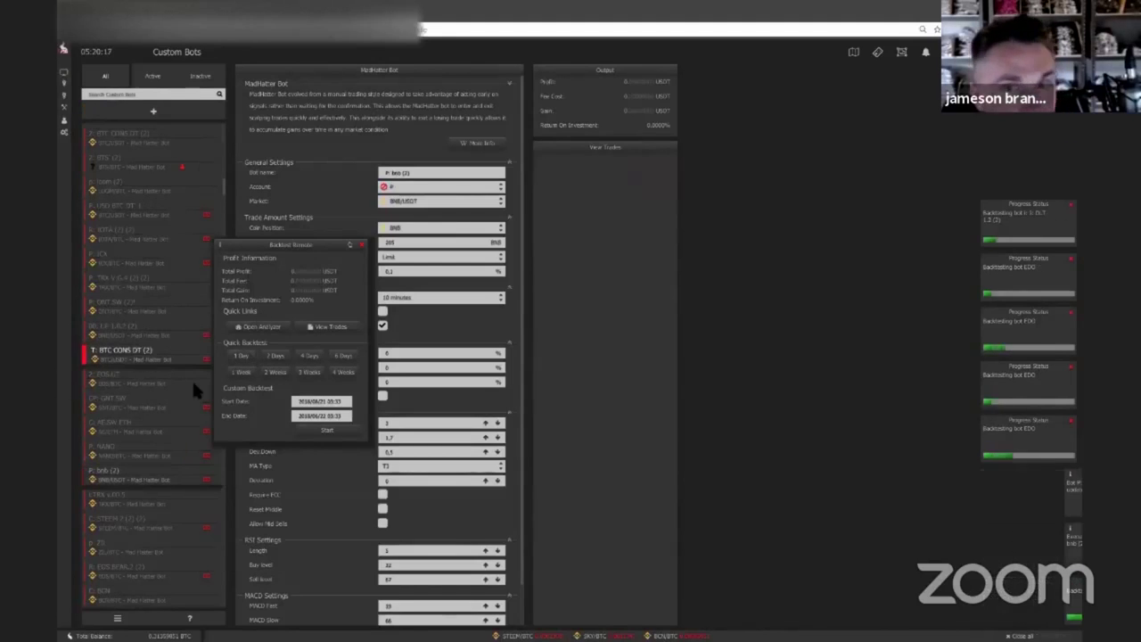
Backtest the 00: UP 1.0.2 (2) bot over 1 day, 4 days and 6 days.
click(156, 331)
click(243, 360)
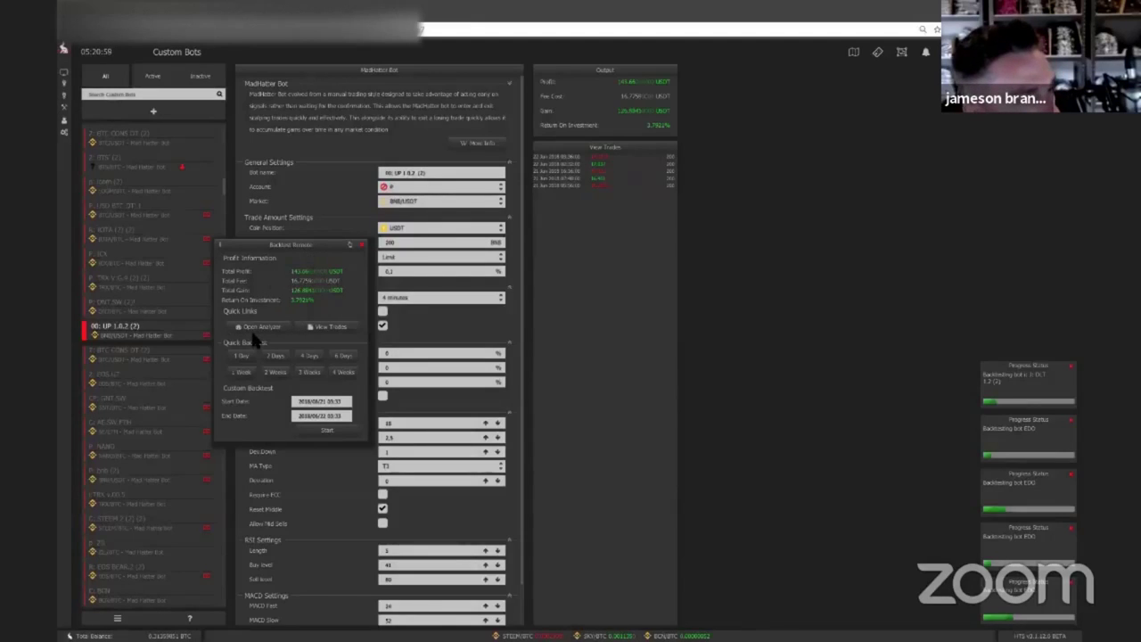
click(312, 359)
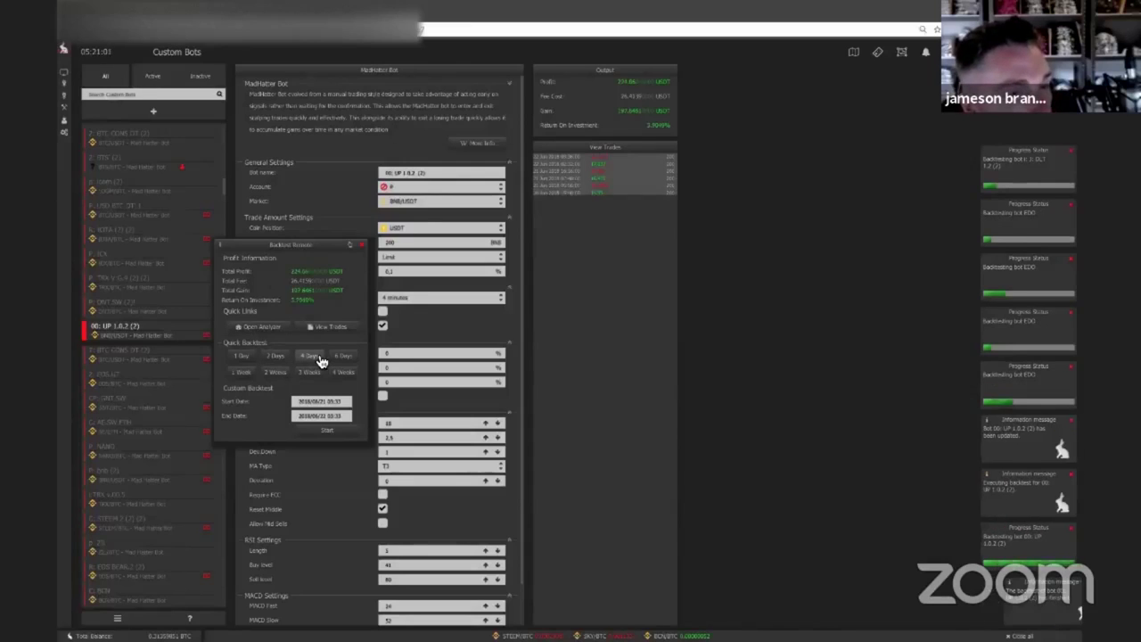
click(341, 357)
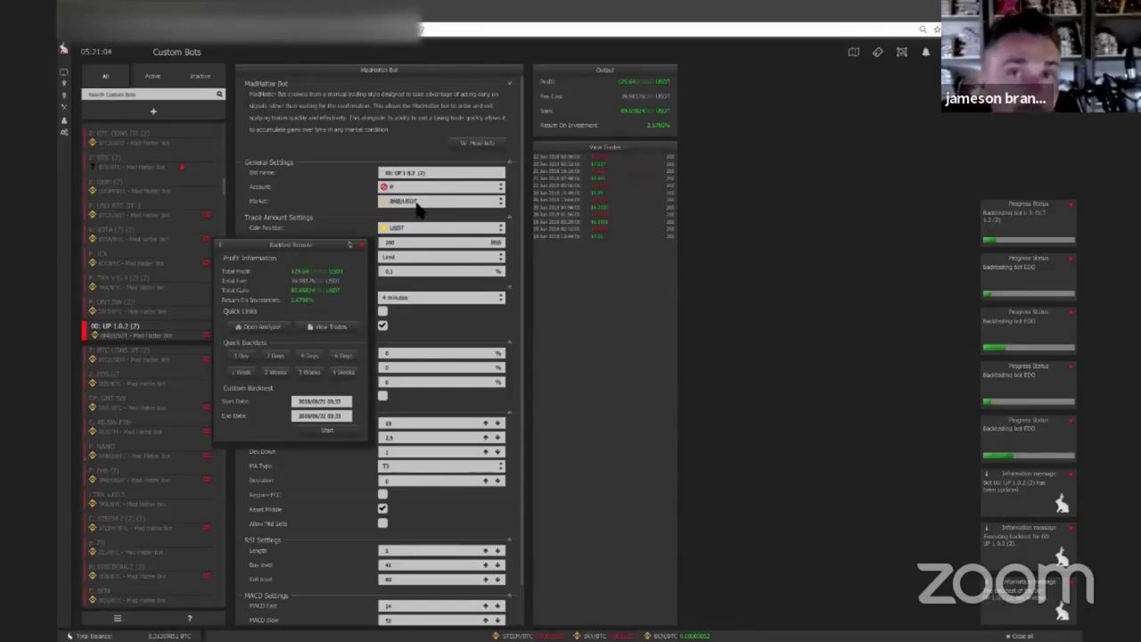
View the 00: UP 1.0.2 (2) bot in the Bot Performance Analyzer and return to its settings.
click(399, 173)
click(262, 329)
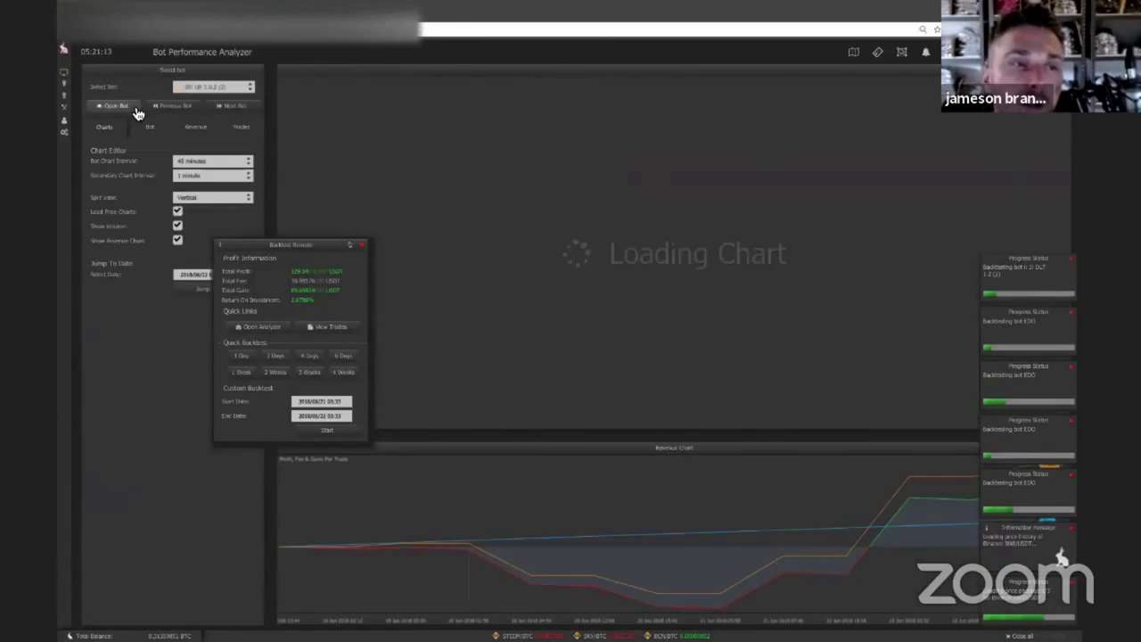
click(112, 105)
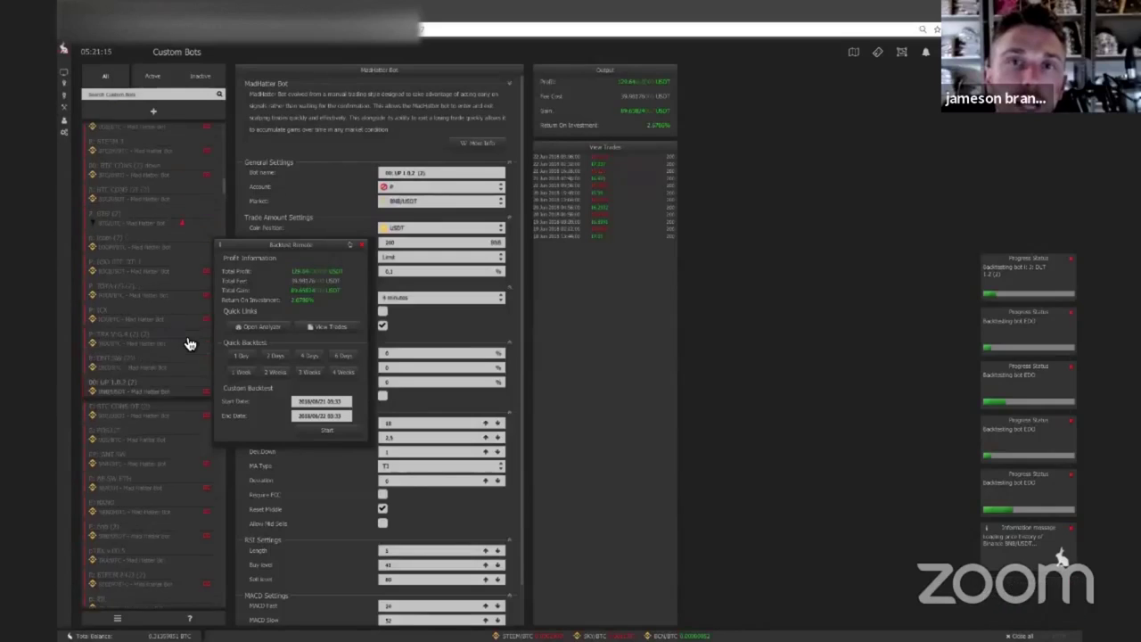
Run a 1-day backtest on the 2: BEAR bot and repeat it.
click(171, 428)
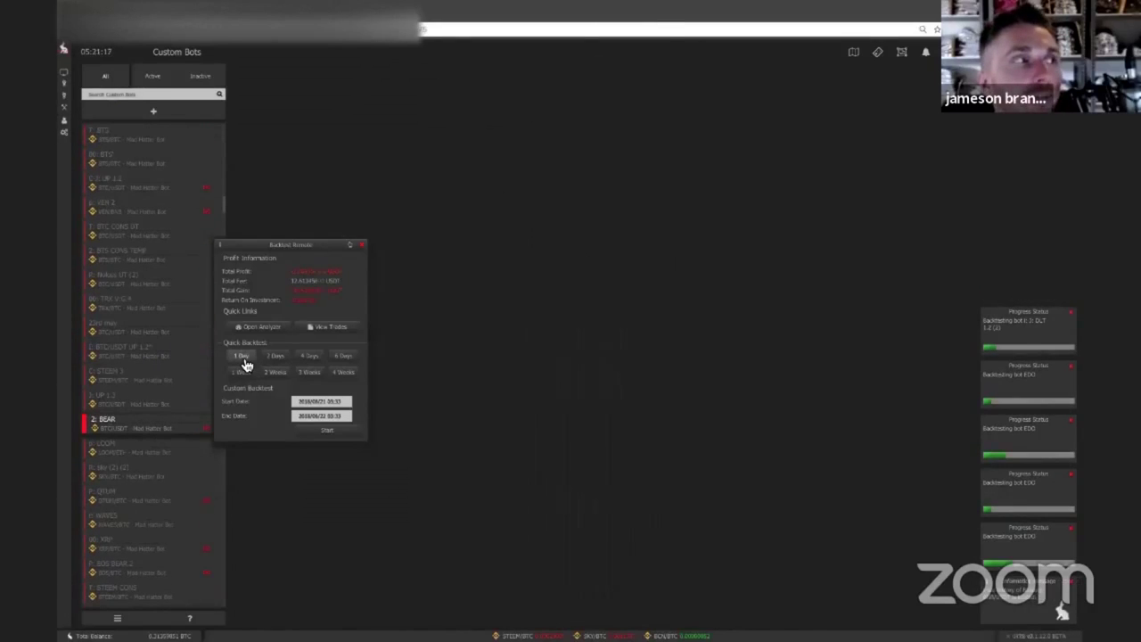
click(244, 358)
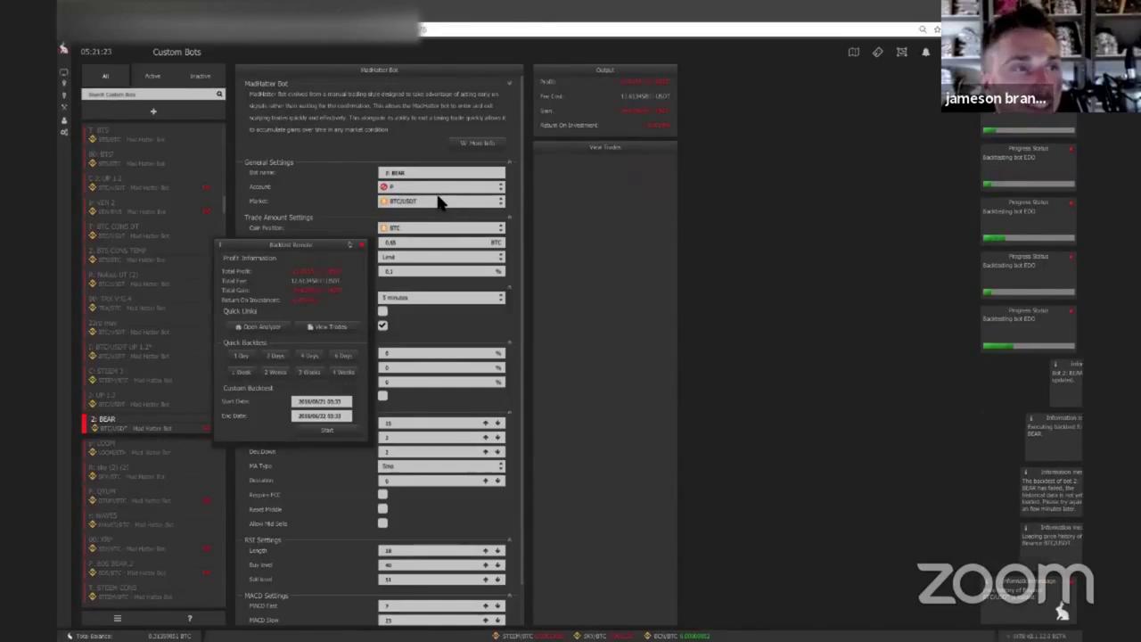
click(239, 355)
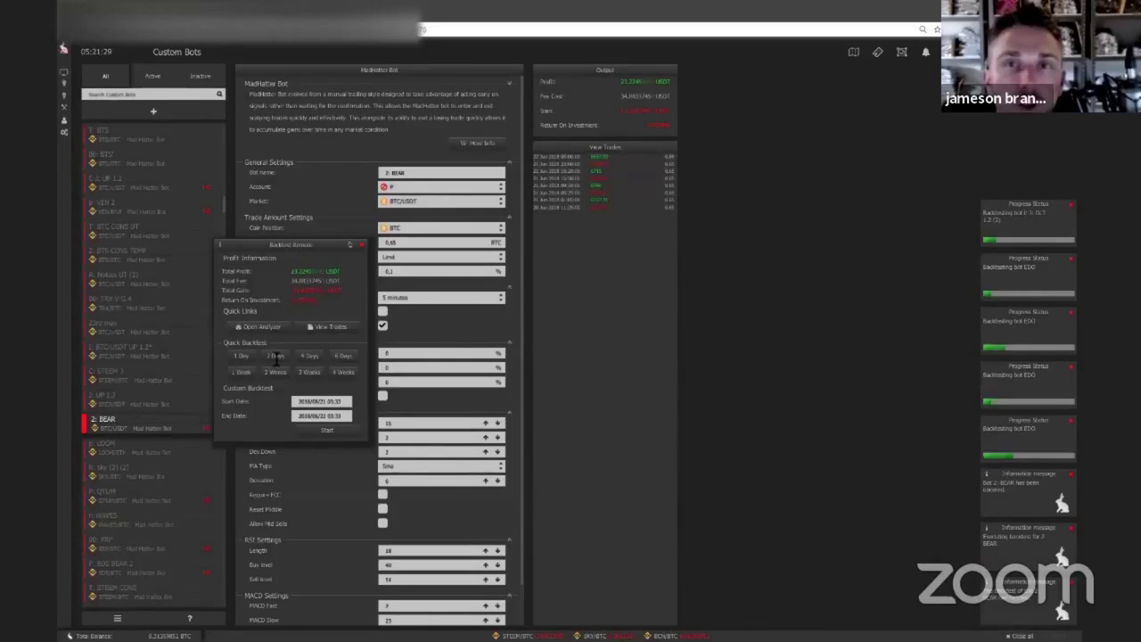
Change the Bollinger Bands length of the 2: BEAR bot and rerun the 1-day backtest.
click(326, 433)
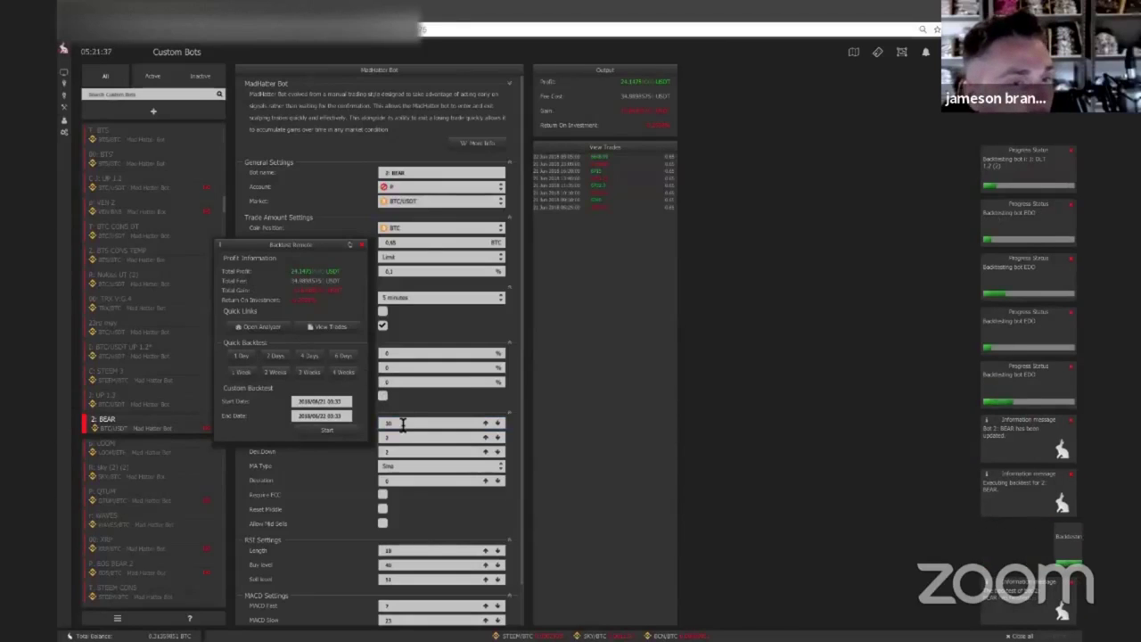
key(BackSpace)
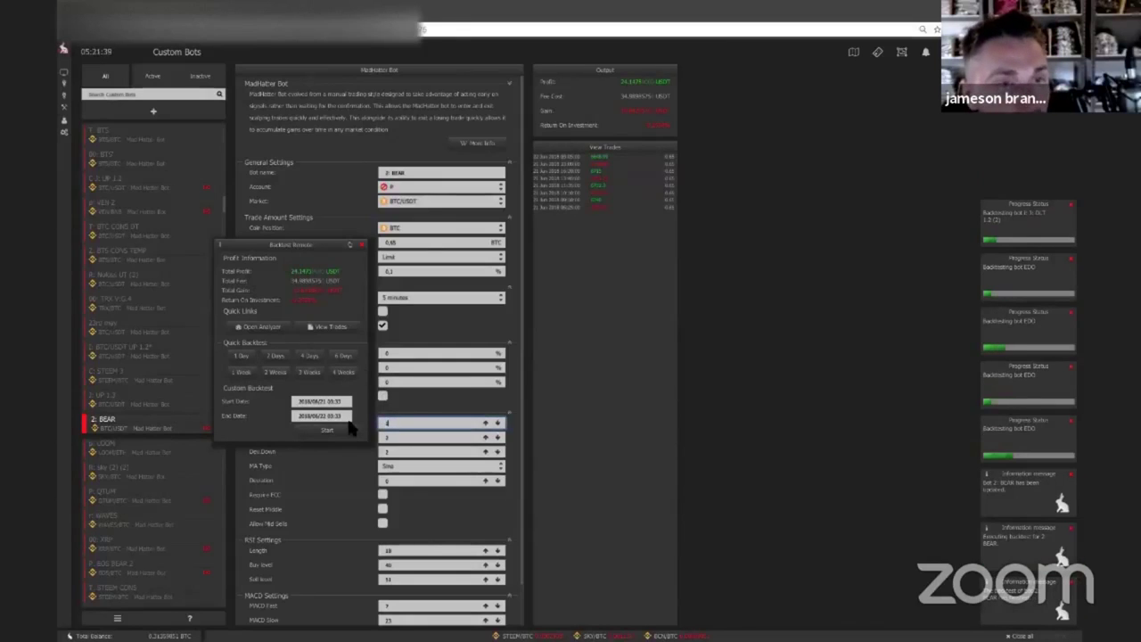
click(246, 359)
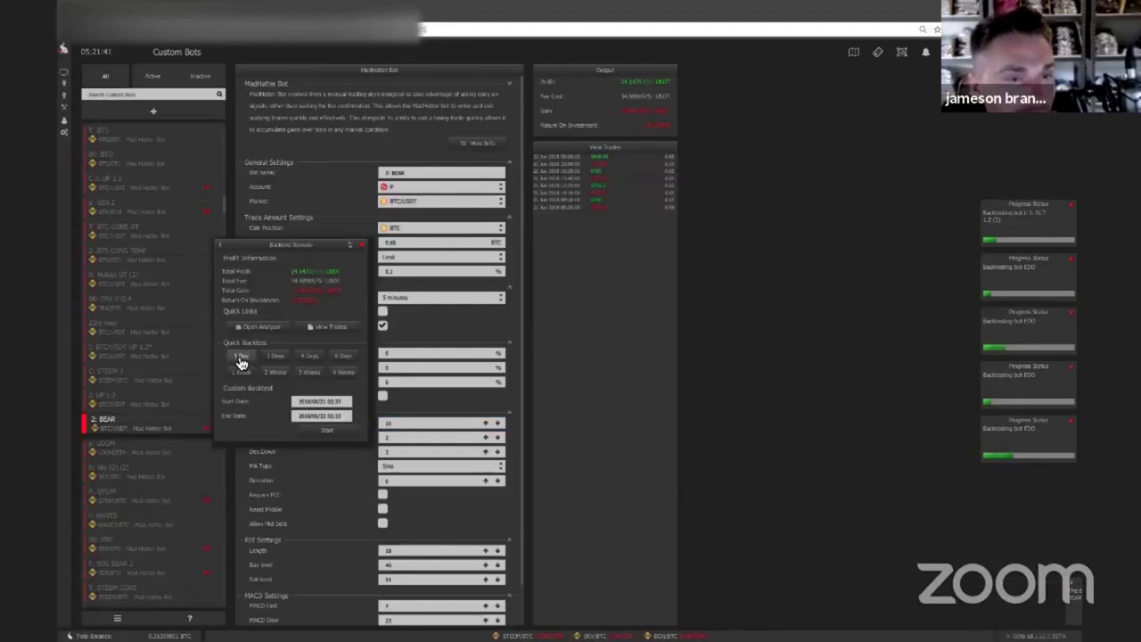
Run a 1-day backtest on the R: sky (2) (2) bot, then open the WAVES and P: EOS BEAR.2 bots.
click(147, 464)
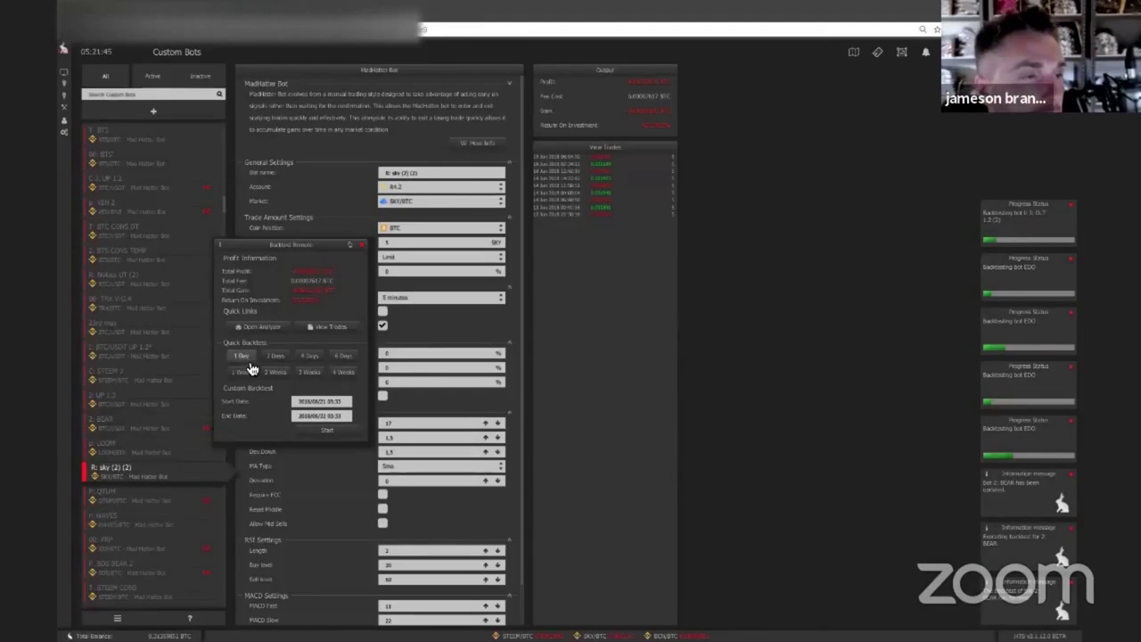
click(247, 365)
click(171, 517)
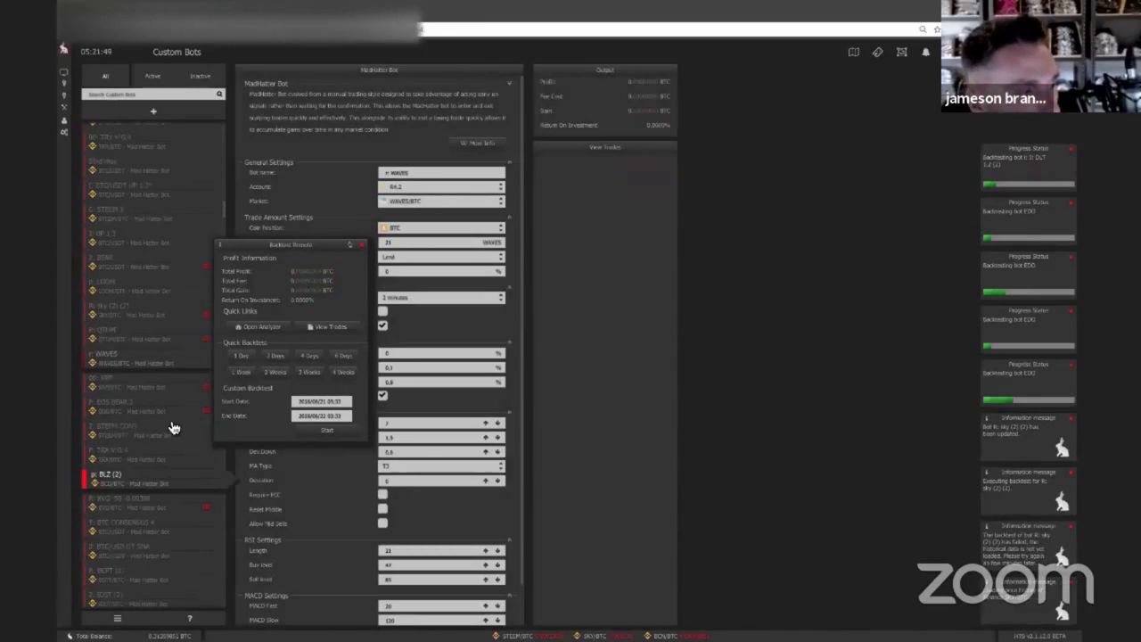
scroll(173, 425, down, 3)
click(164, 408)
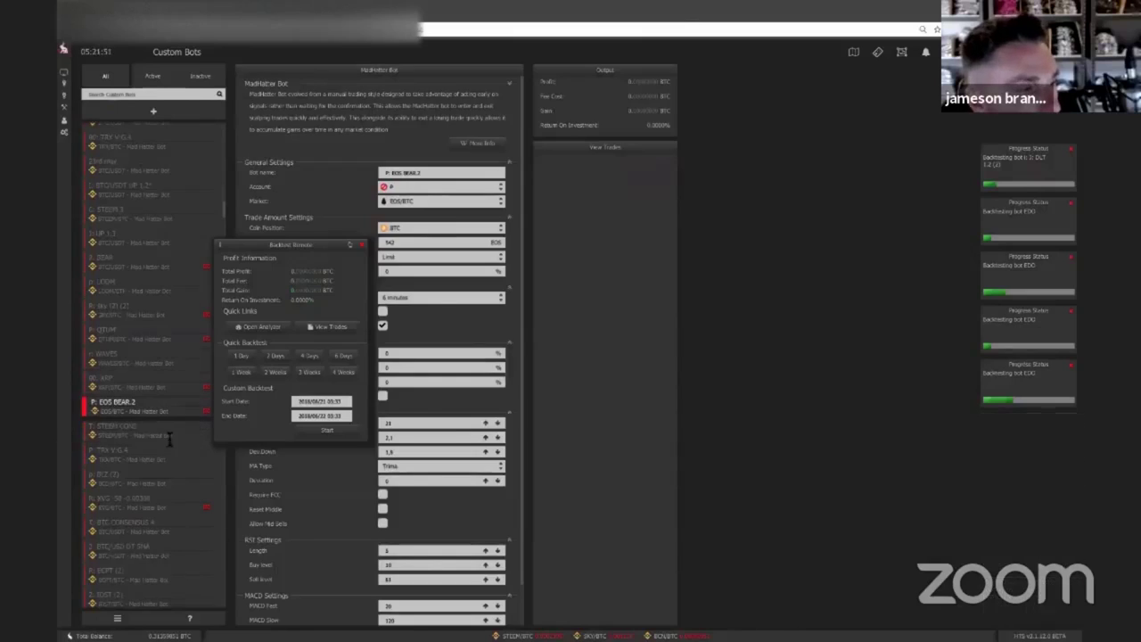
Open the T: STEEM CONS bot and the 00: BTC CONS (2) bot from the custom bots list.
click(173, 443)
scroll(177, 339, down, 7)
click(165, 400)
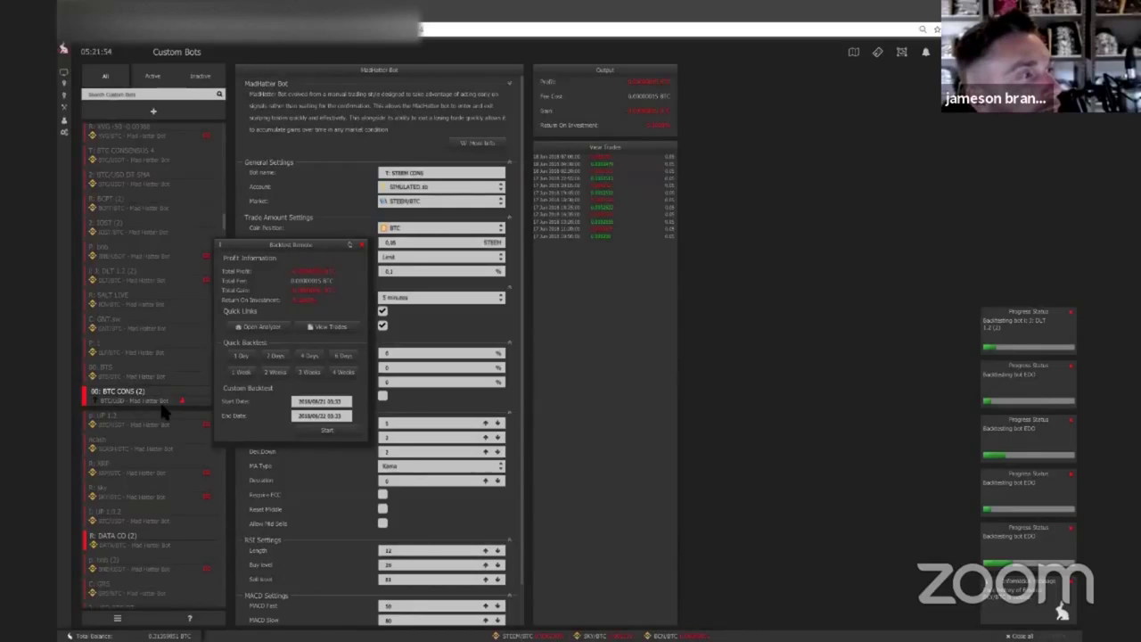
click(148, 407)
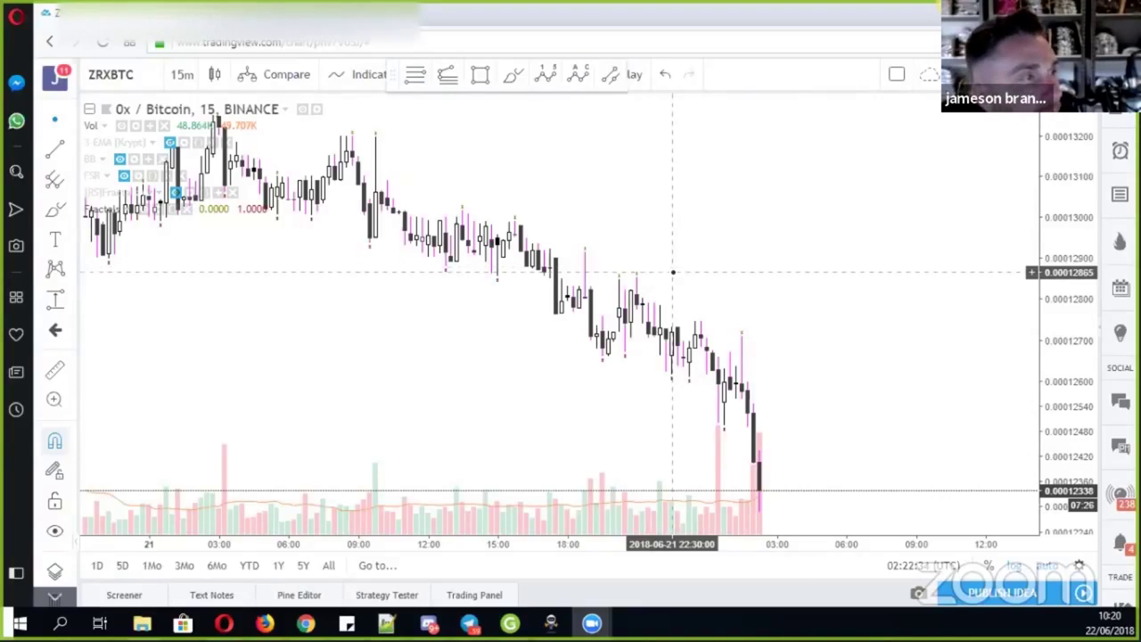
In TradingView, open the screener below the ZRXBTC chart and review the filter conditions of the Madhatter screen.
click(132, 595)
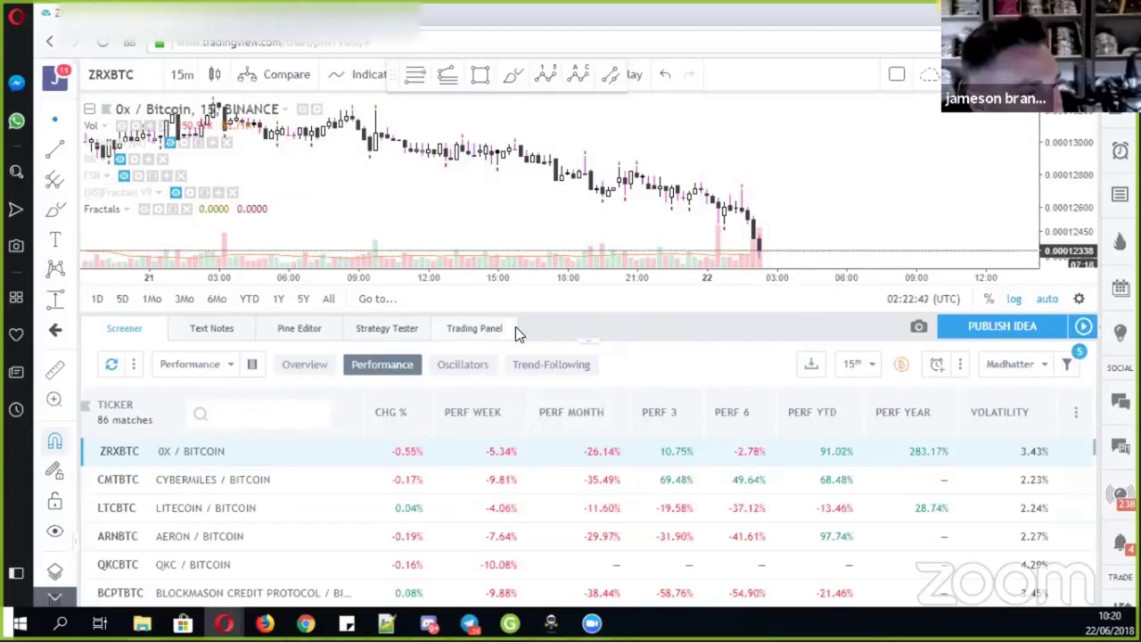
click(1066, 363)
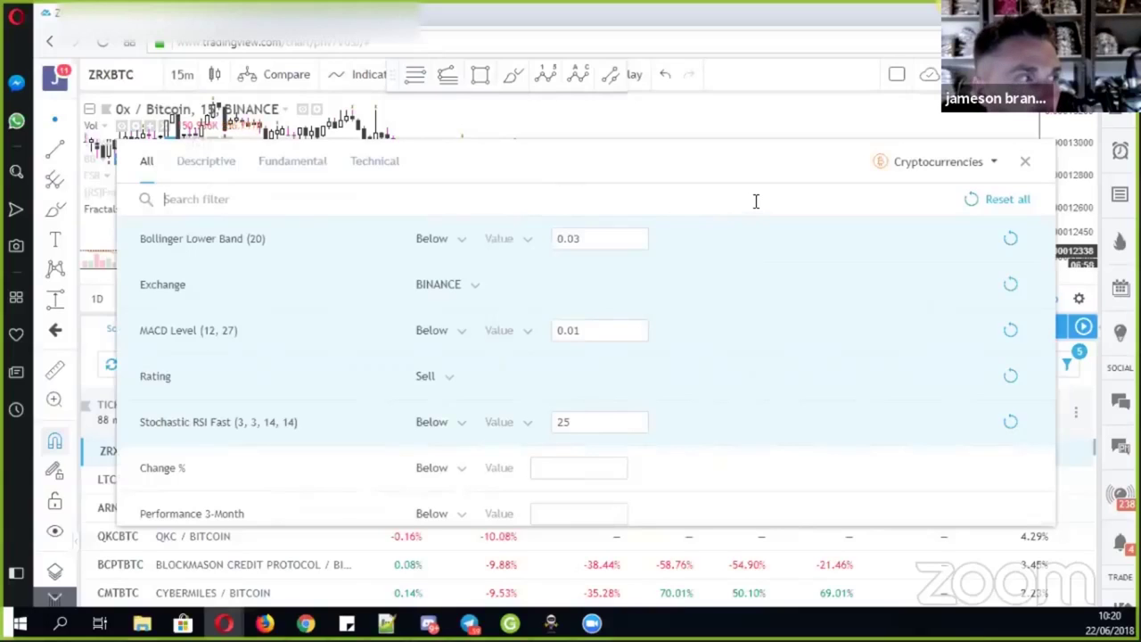
click(1024, 162)
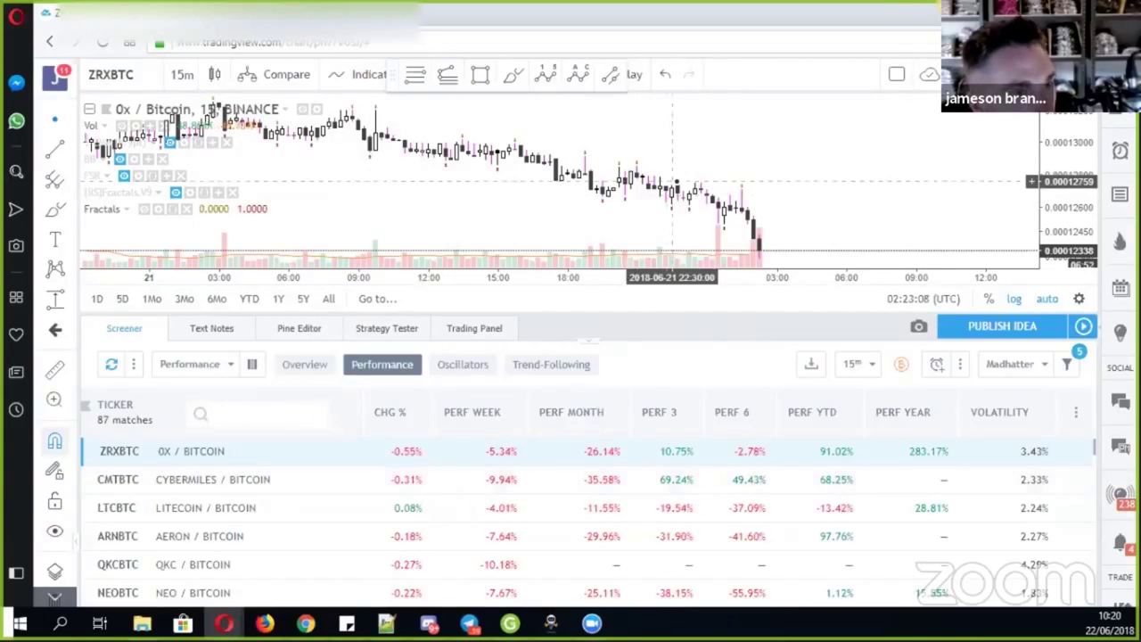
Try to add the favorite Bollinger Bands indicator to the ZRXBTC chart.
drag(608, 217, 573, 220)
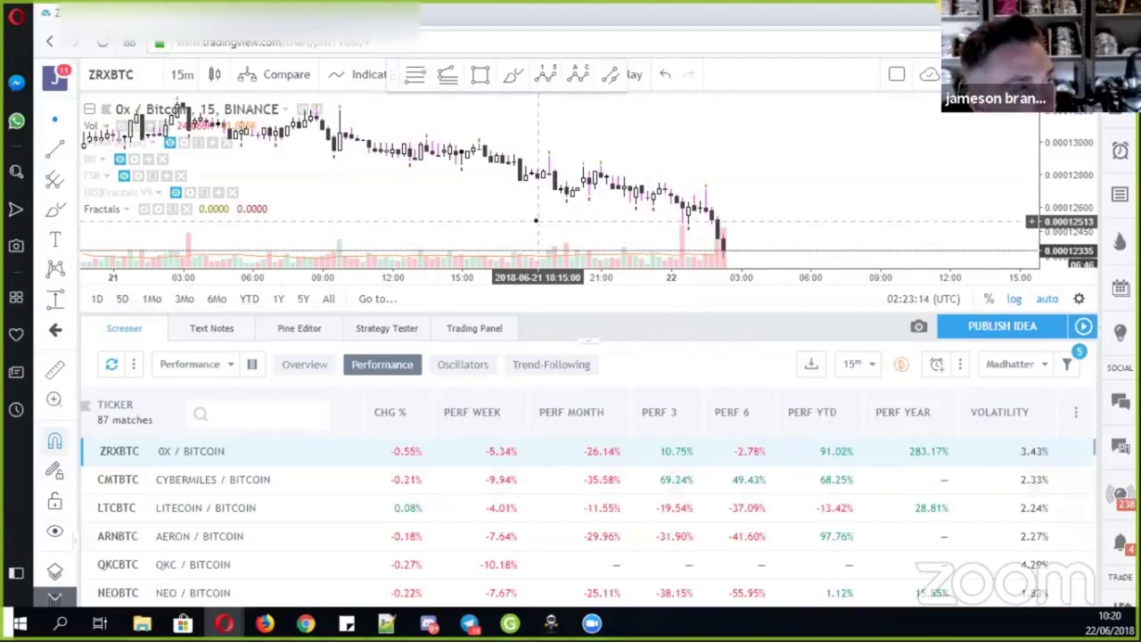
click(345, 77)
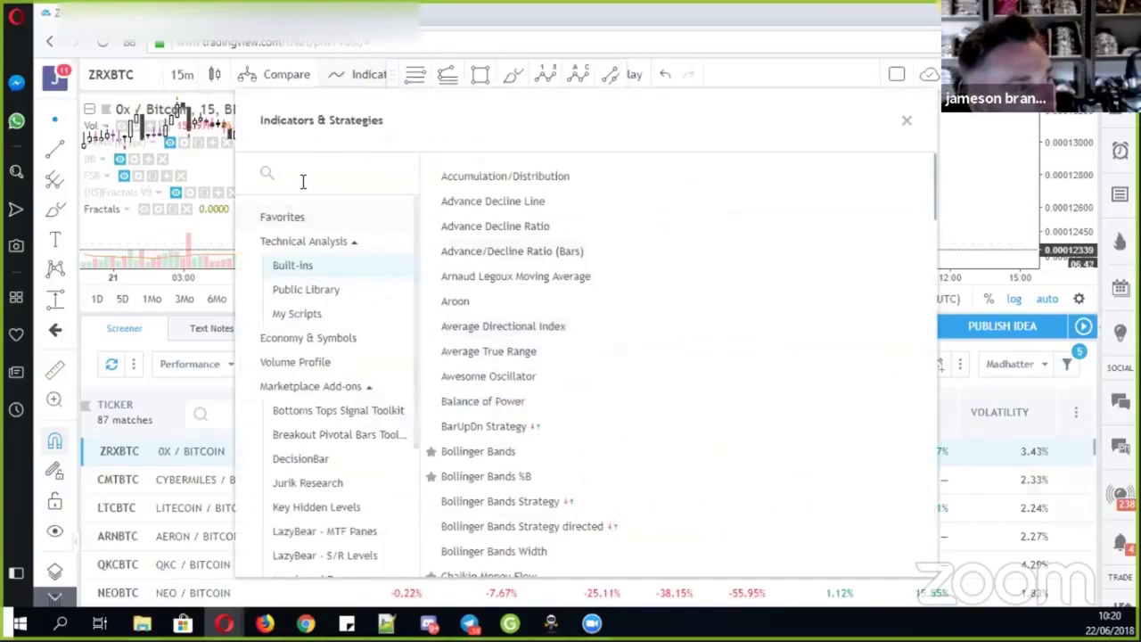
click(301, 218)
click(503, 185)
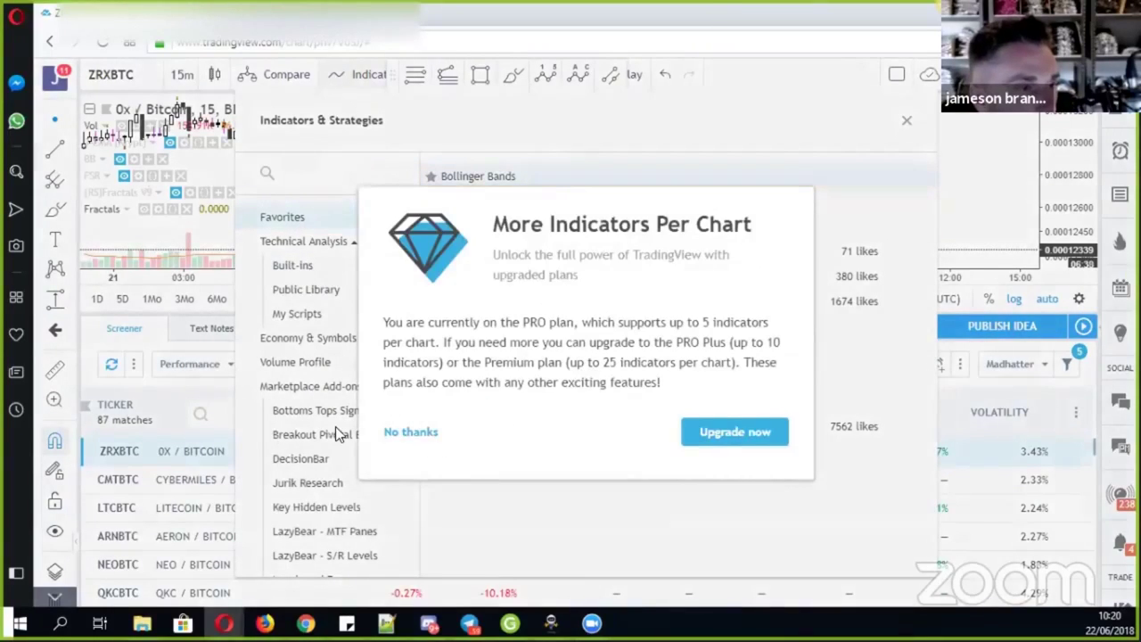
click(842, 167)
click(905, 123)
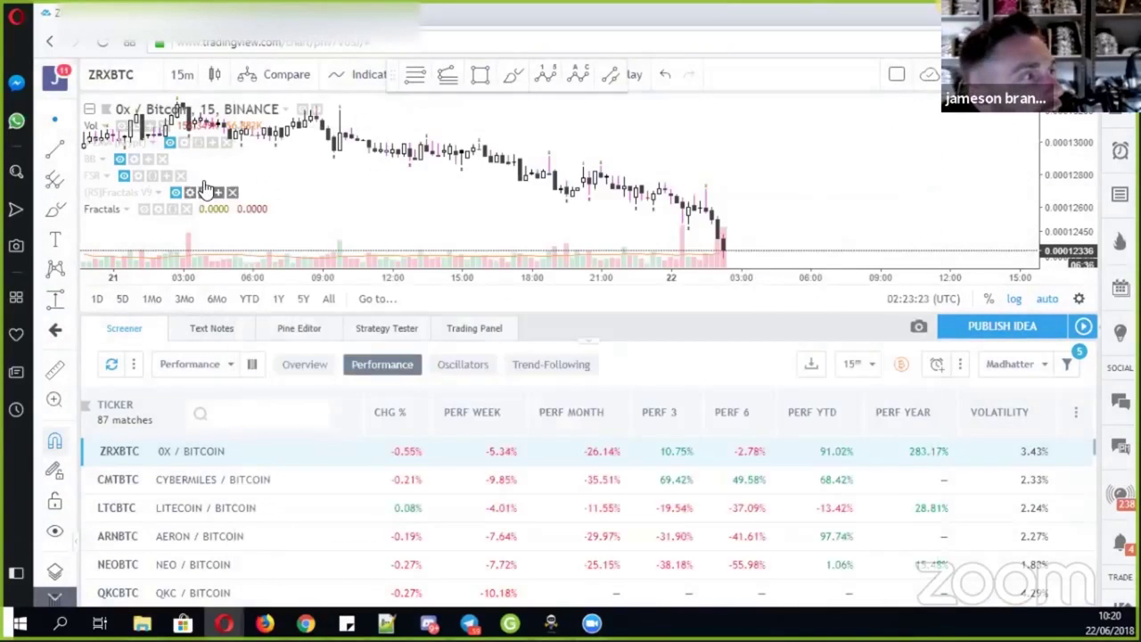
Show the hidden EMA indicator on the ZRXBTC chart.
click(171, 143)
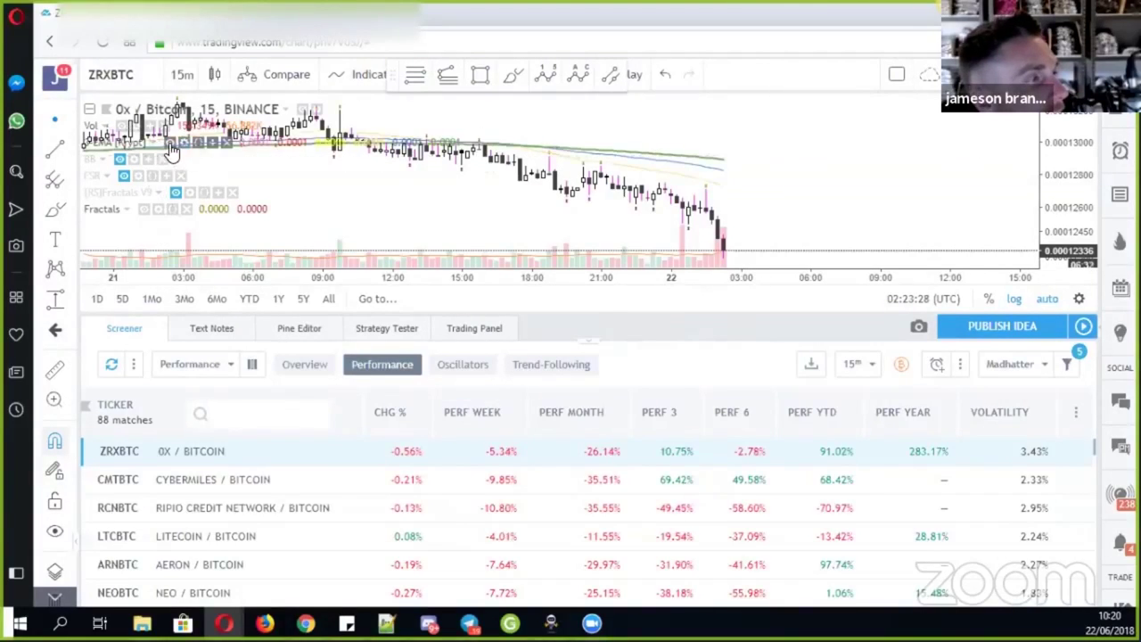